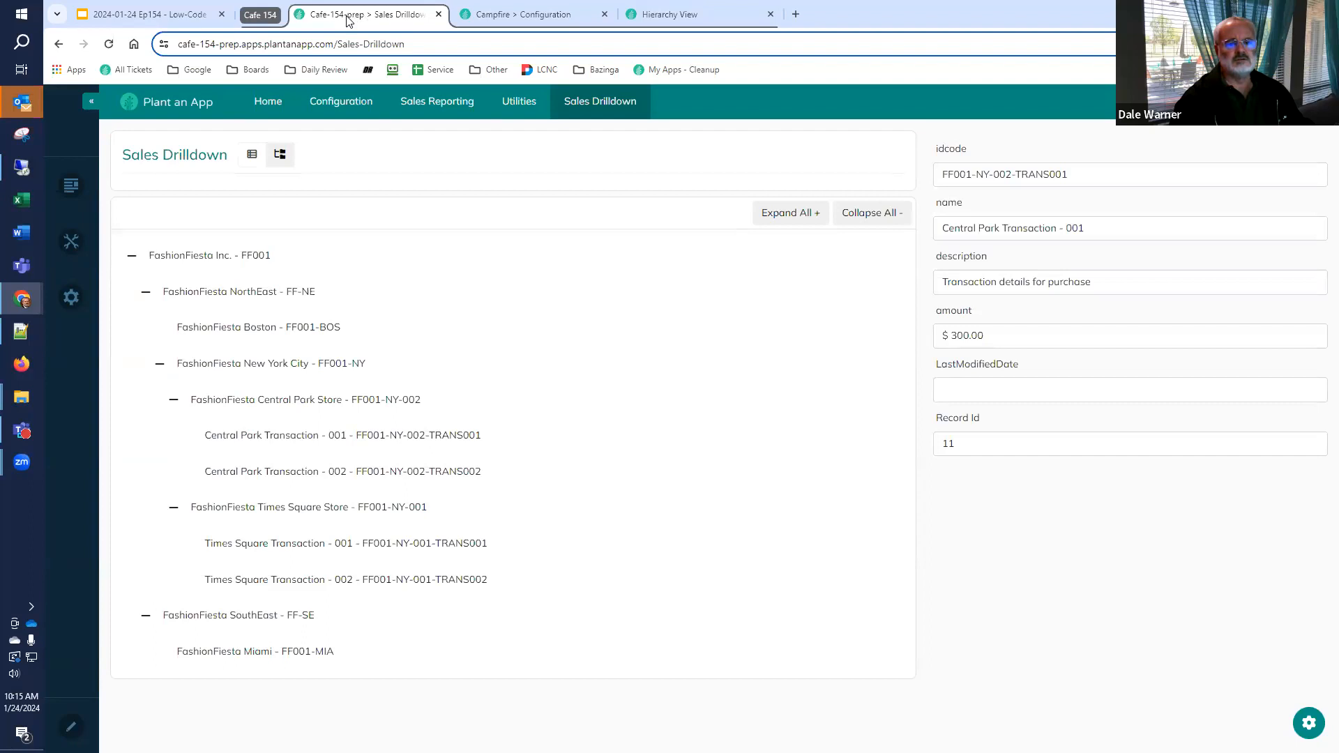
# Detach the Sales Drilldown page from the browser window and check the Hierarchy View page before returning to the Entities list
pyautogui.moveTo(350, 21); pyautogui.dragTo(7, 68)
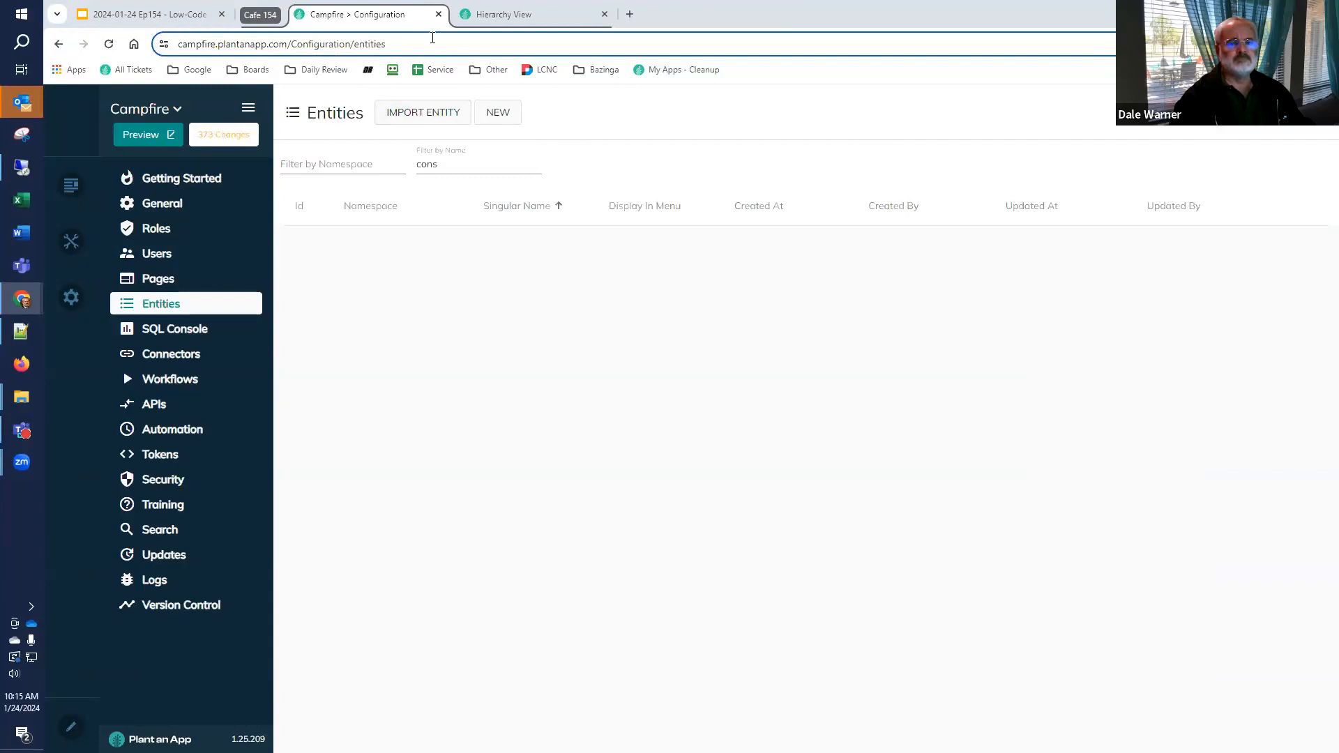
pyautogui.click(506, 15)
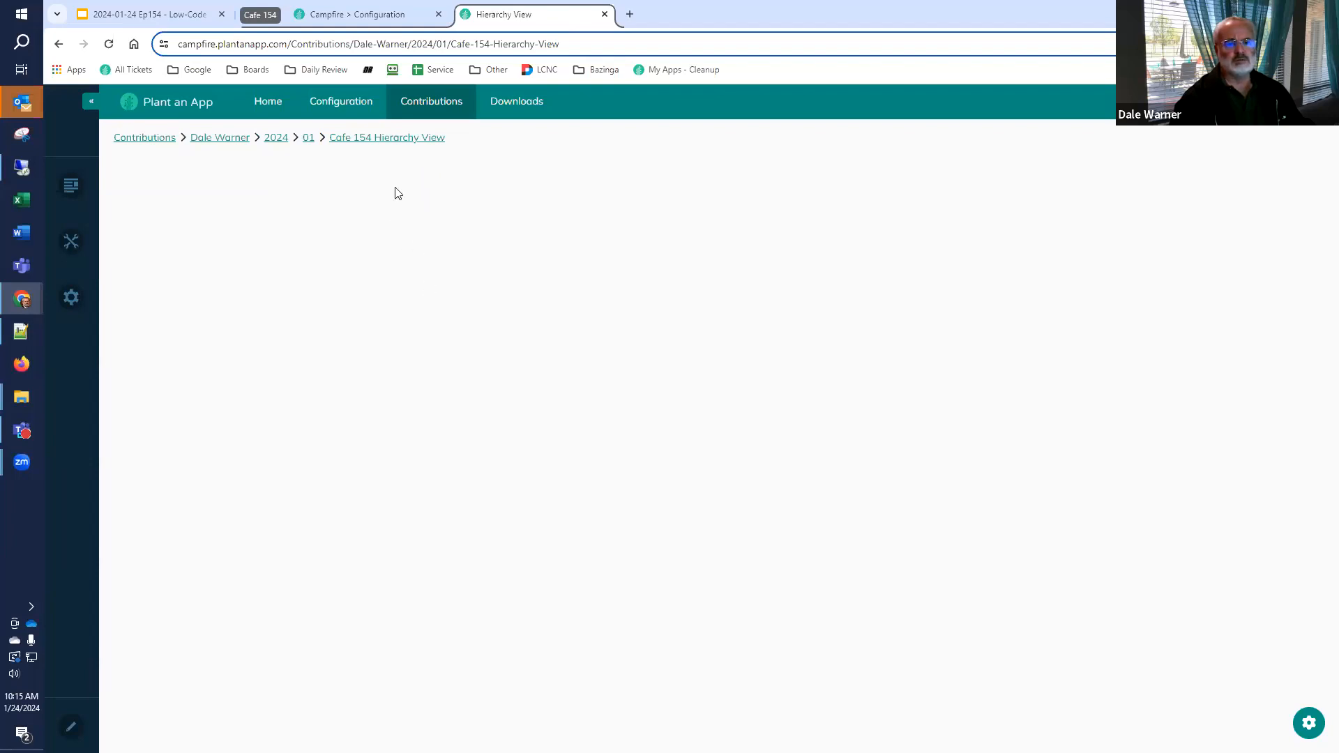
pyautogui.click(356, 16)
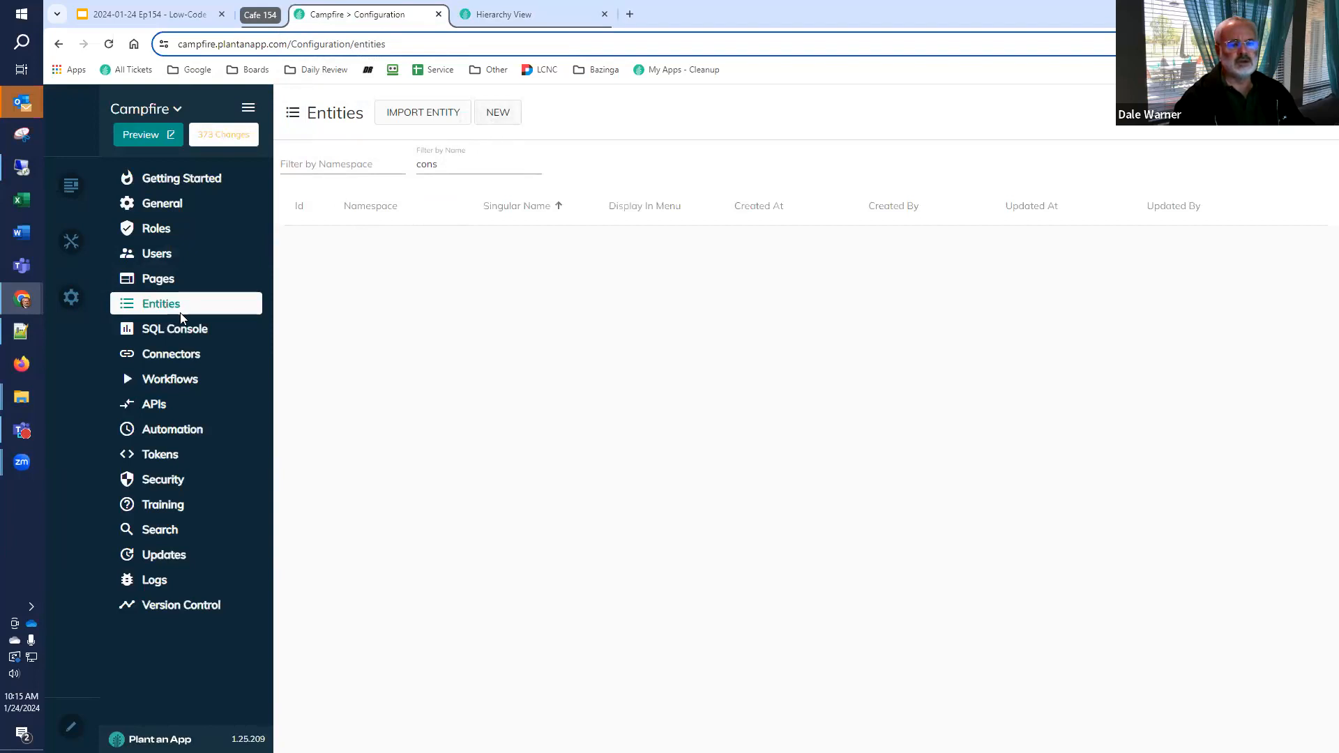
# Start a new entity and assign it to the Default namespace
pyautogui.click(496, 116)
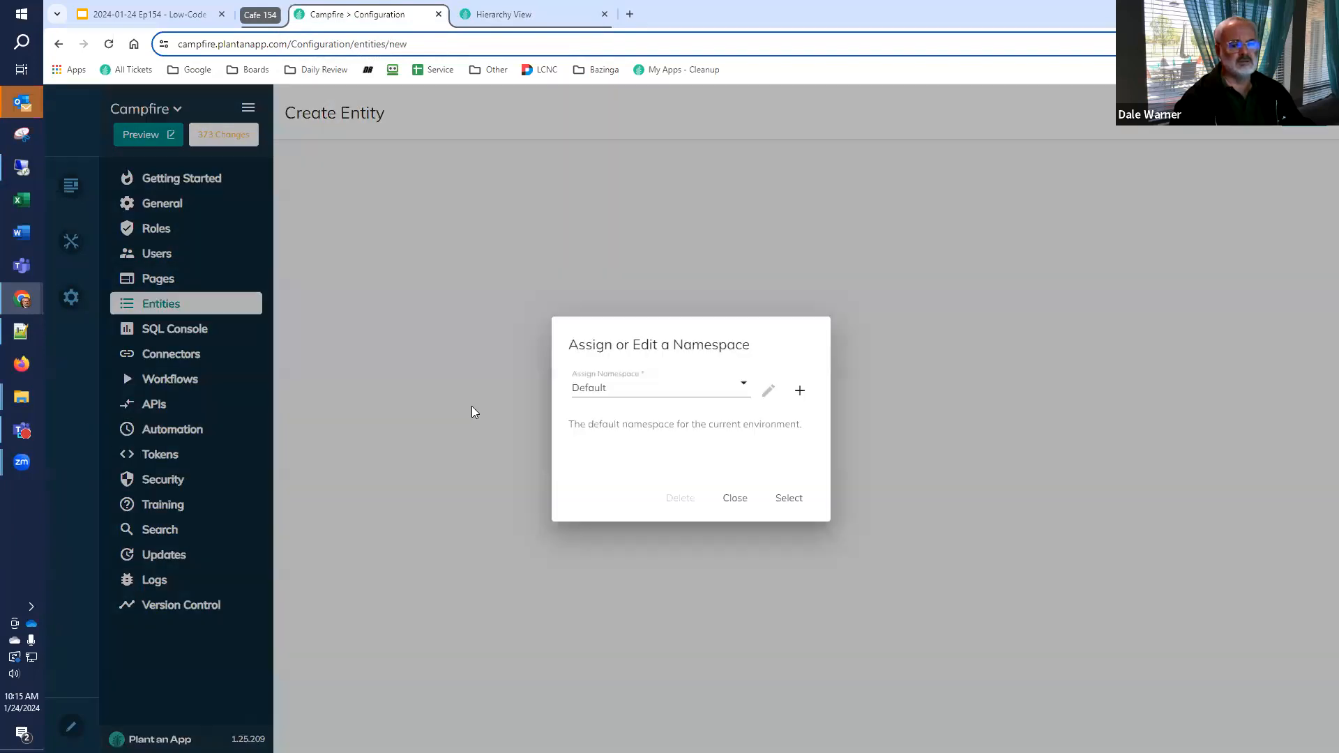
pyautogui.click(730, 393)
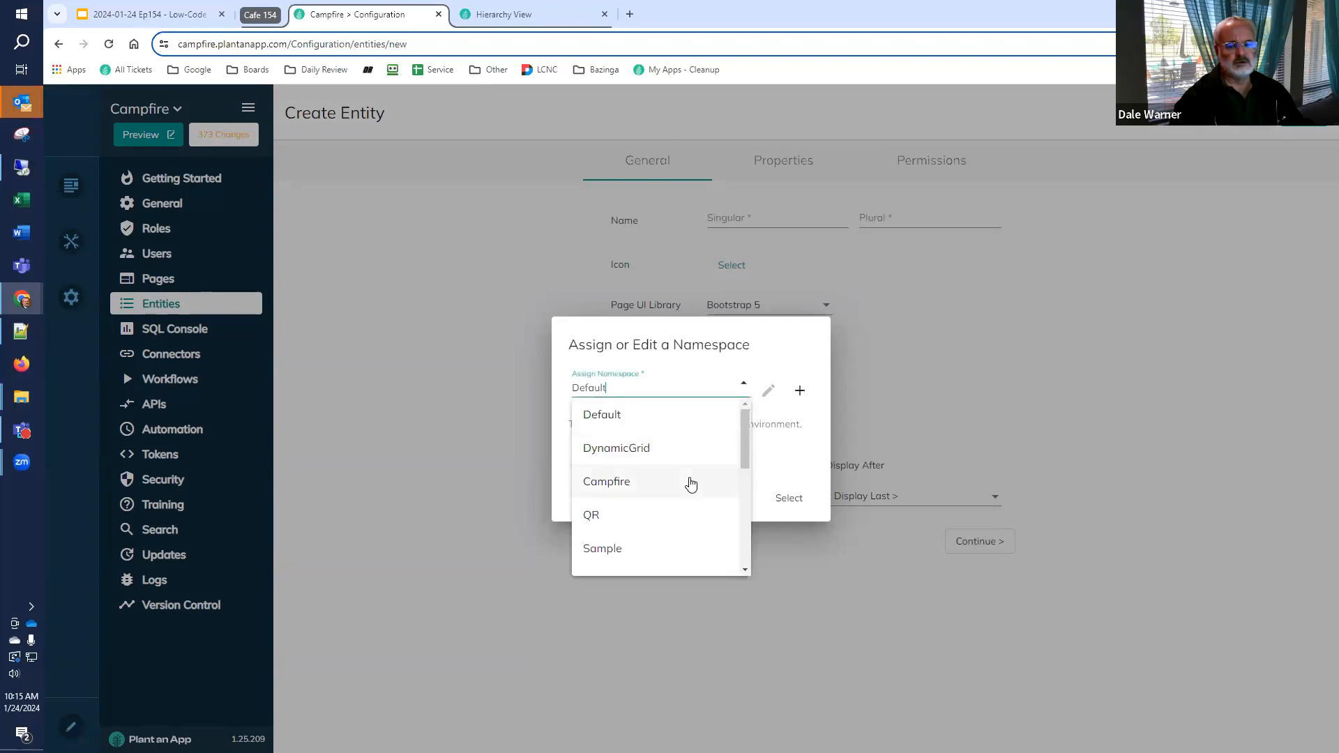
pyautogui.scroll(-4, 691, 484)
pyautogui.scroll(5, 683, 492)
pyautogui.click(776, 460)
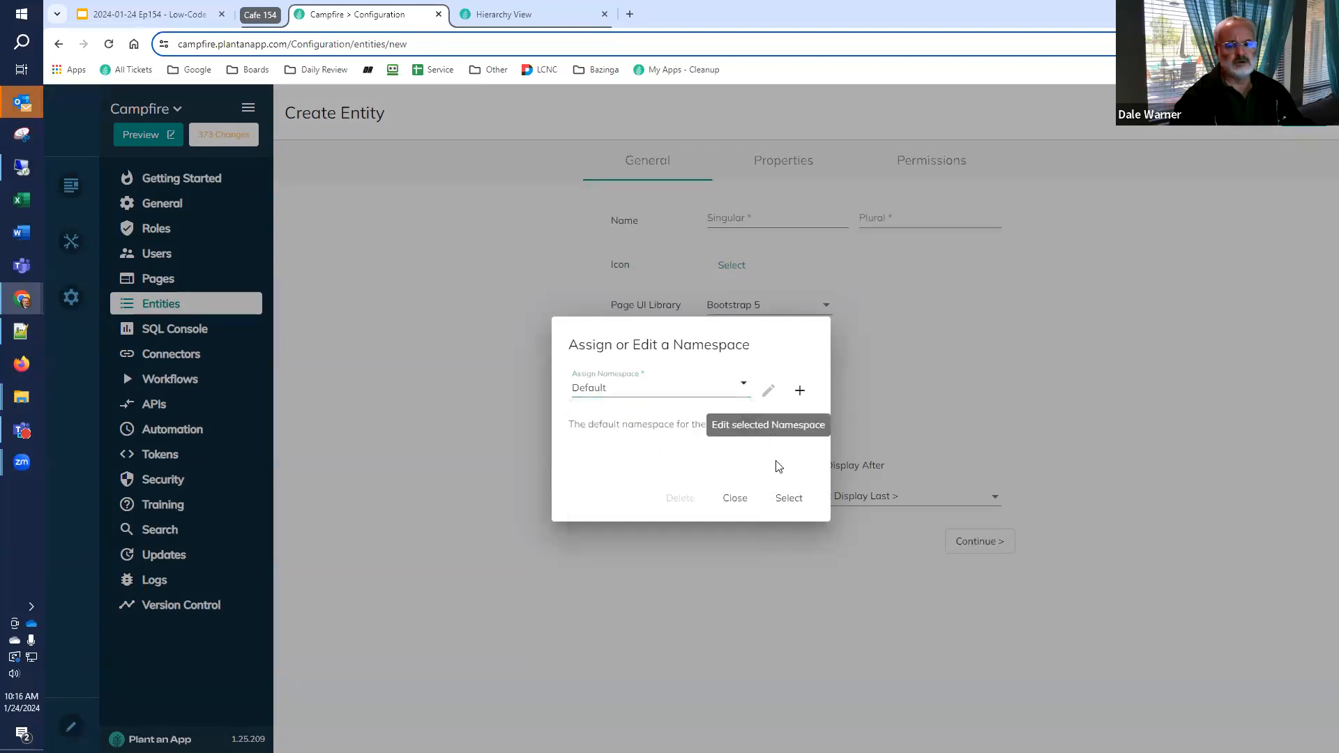
pyautogui.click(789, 498)
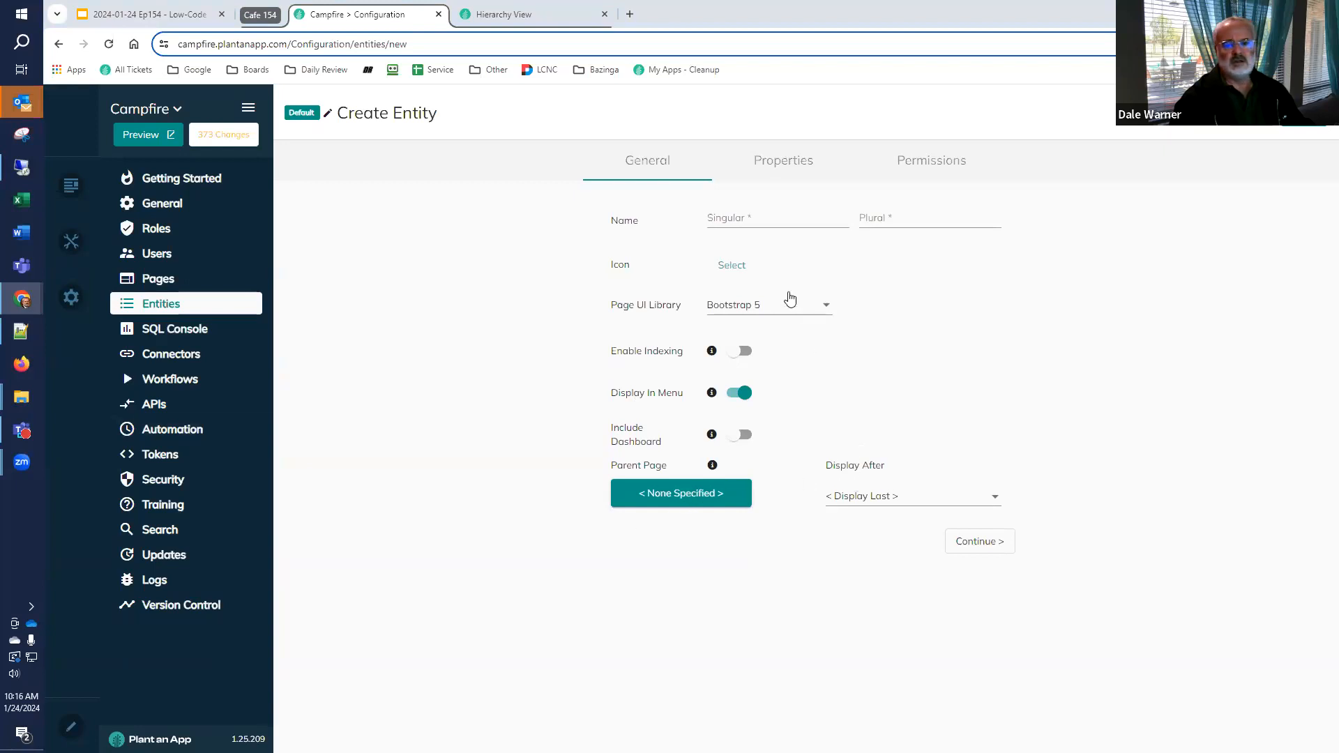
# Name the new entity Sales Report in the singular and Sale Reporting in the plural
pyautogui.click(771, 213)
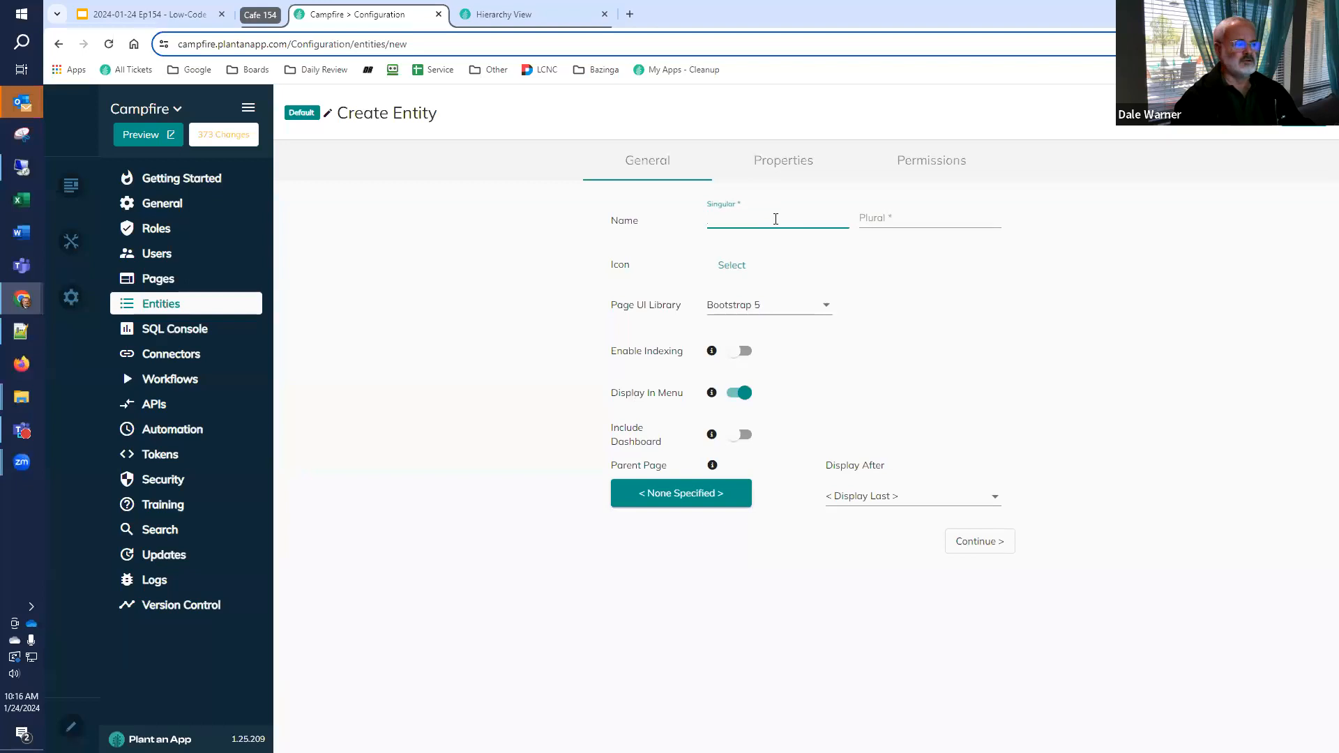
pyautogui.write('Sales Report')
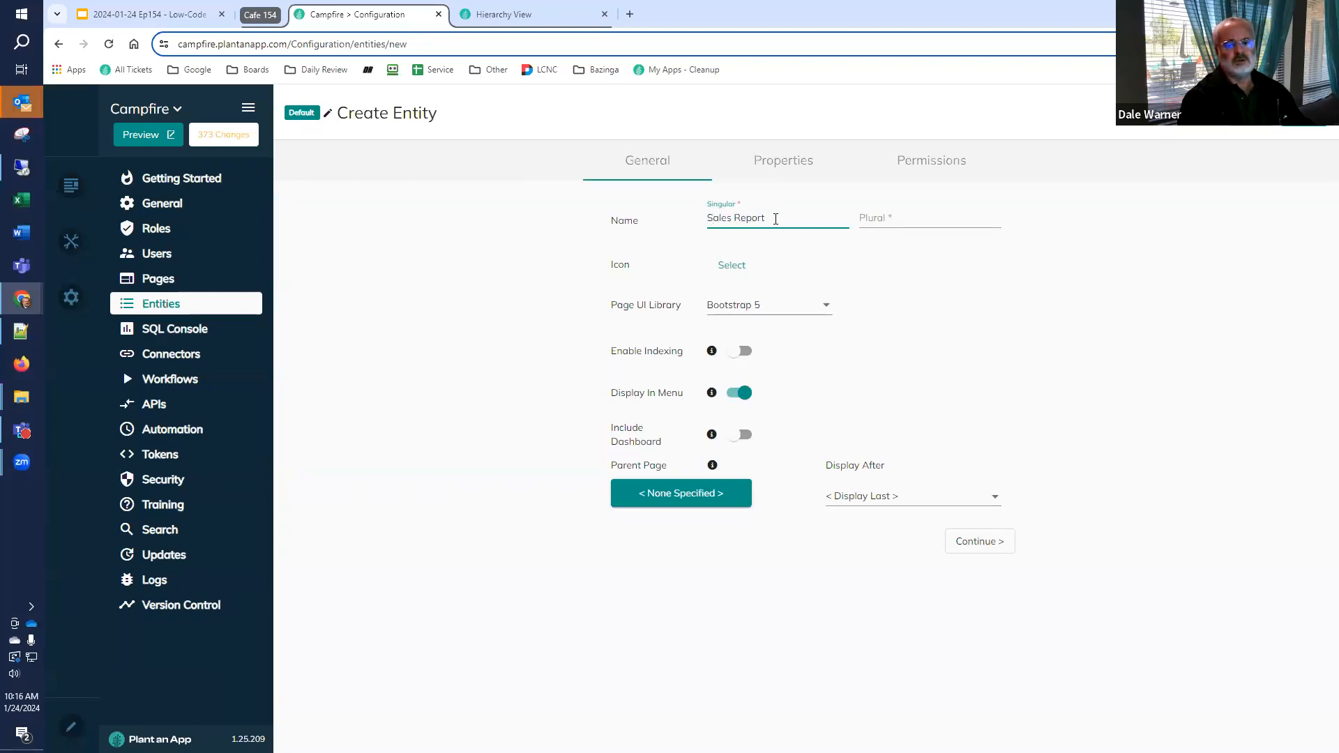
pyautogui.press('Tab')
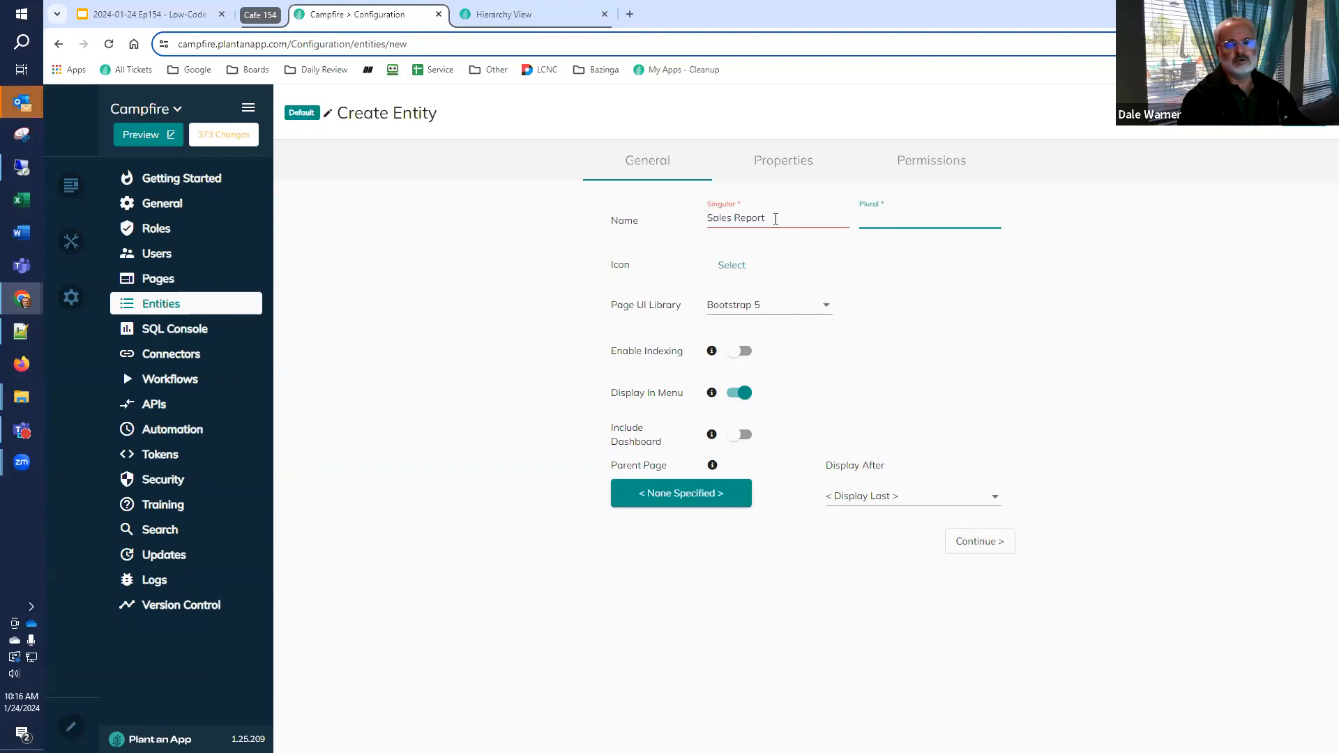
pyautogui.write('Re')
pyautogui.press('BackSpace')
pyautogui.write('Sale Report')
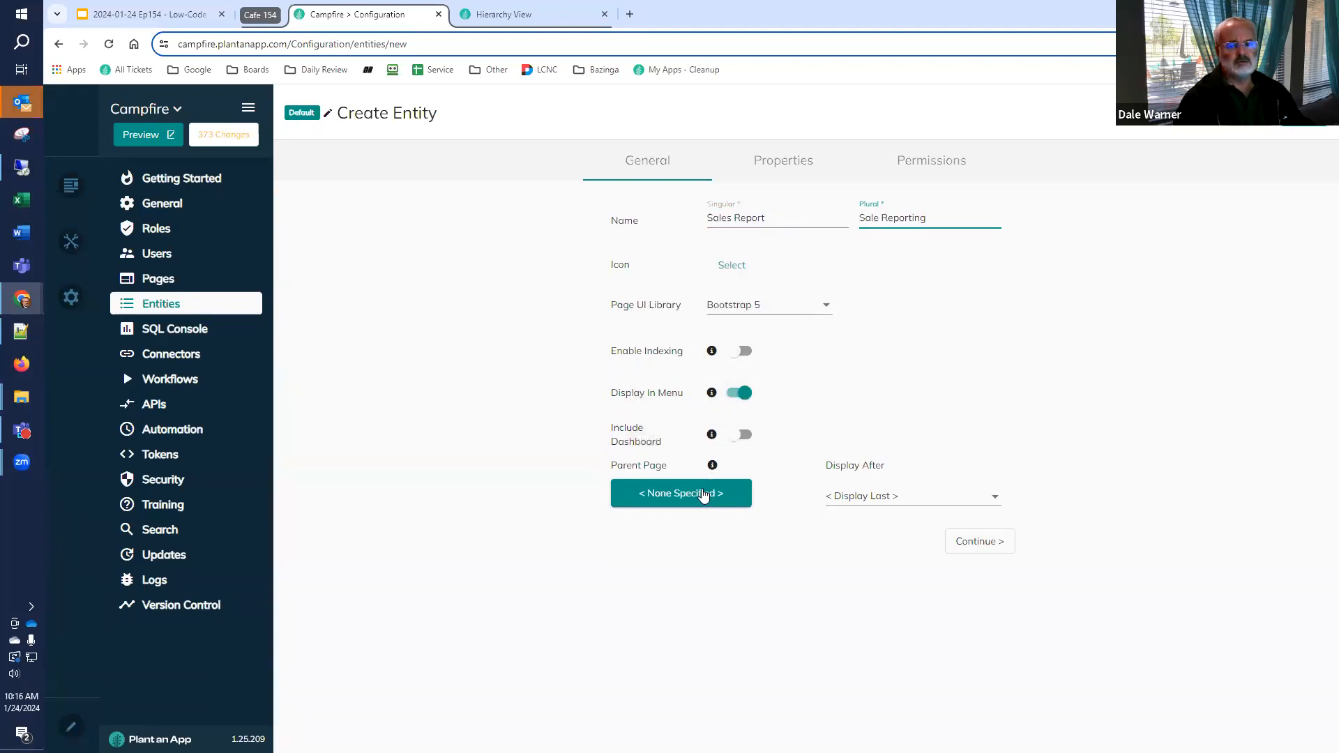
# Search the page tree for "hier" and set Hierarchy View as the entity's parent page
pyautogui.click(703, 494)
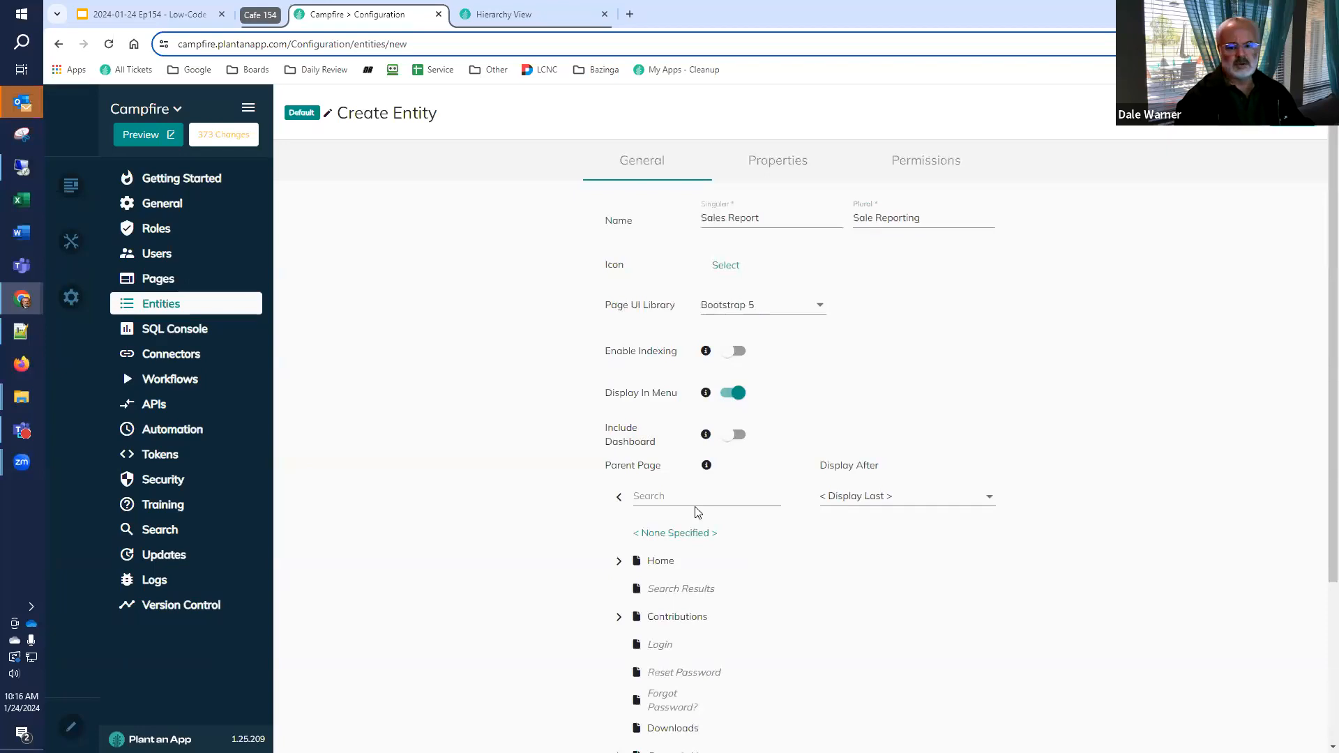
pyautogui.click(687, 497)
pyautogui.write('cafe')
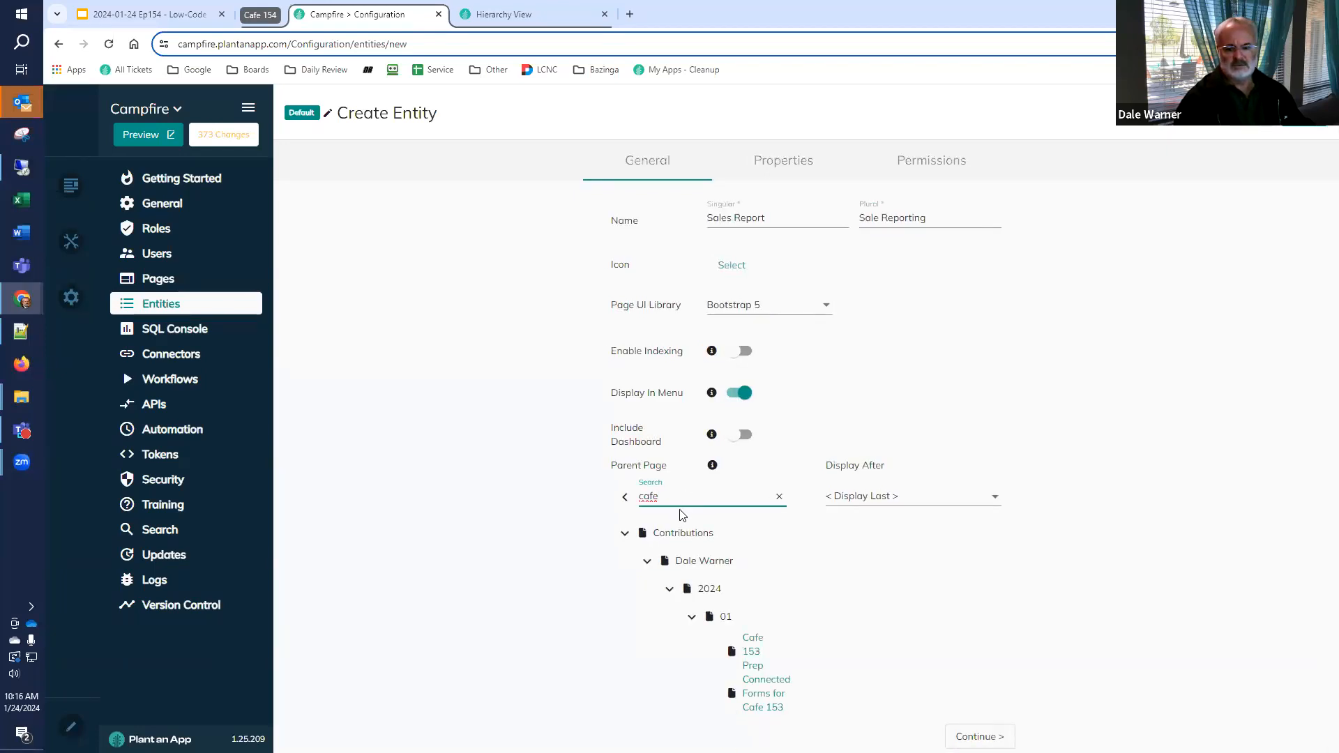
pyautogui.moveTo(670, 497); pyautogui.dragTo(558, 487)
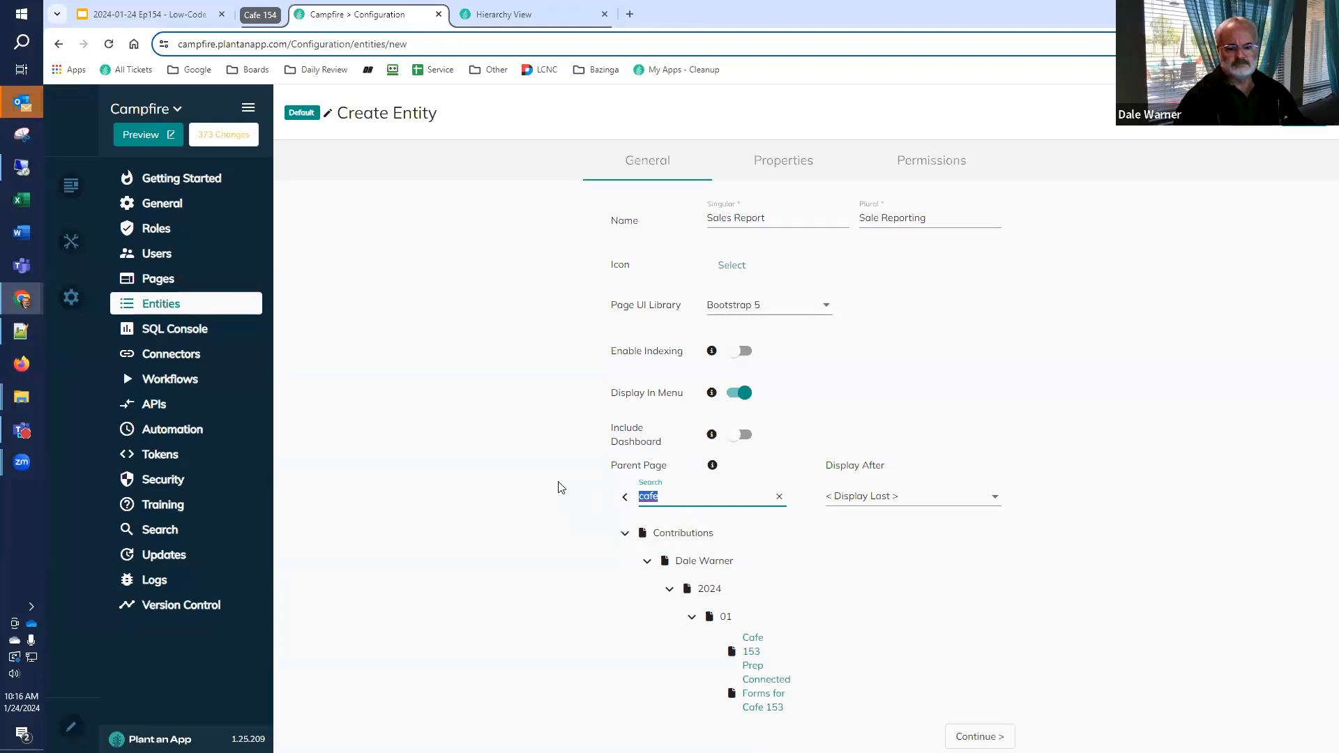
pyautogui.write('hier')
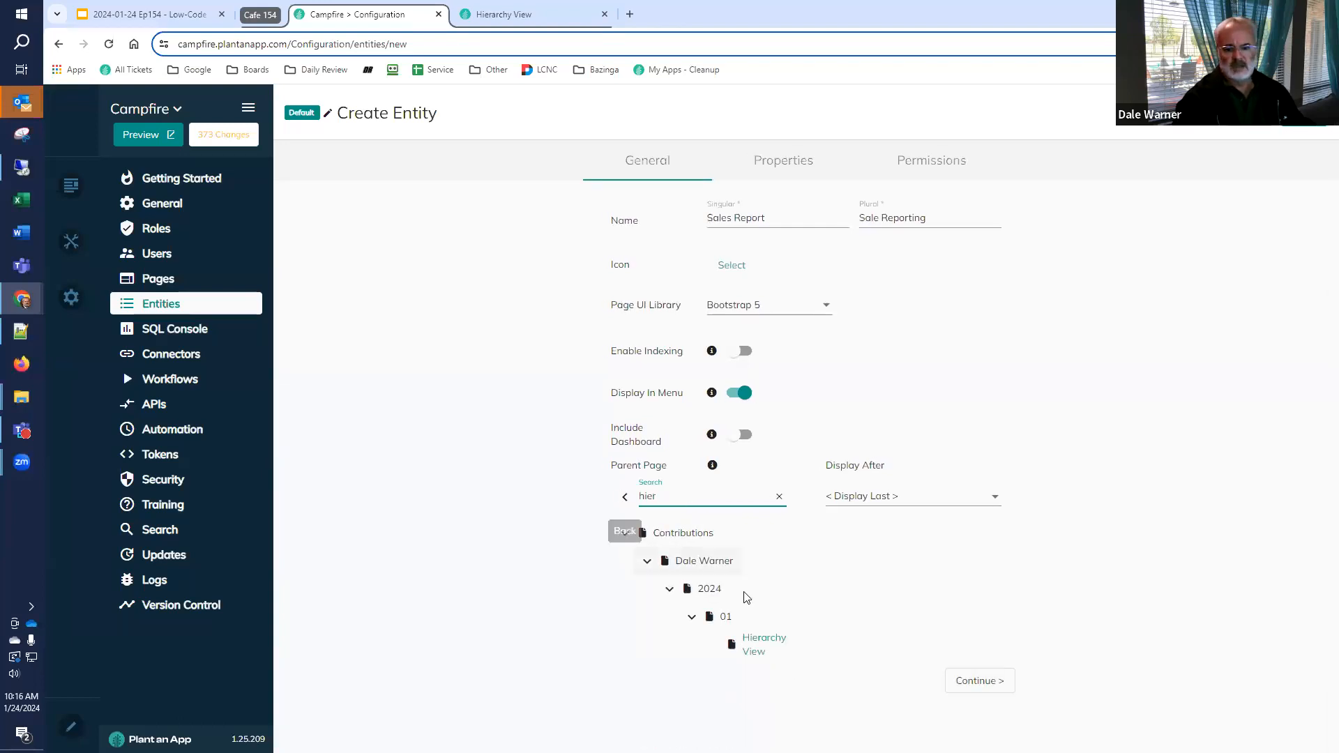
pyautogui.click(766, 646)
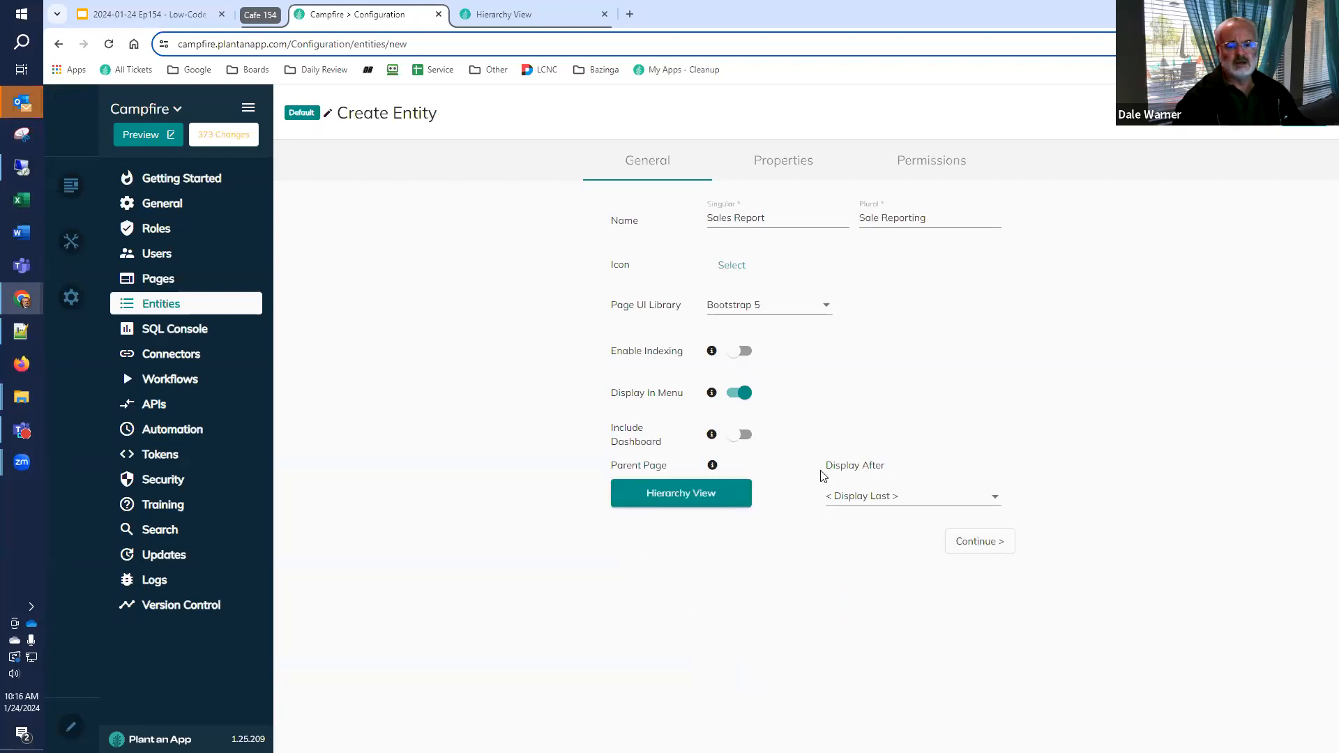
# Add a custom text property named idcode to the entity and review the default system properties
pyautogui.click(785, 162)
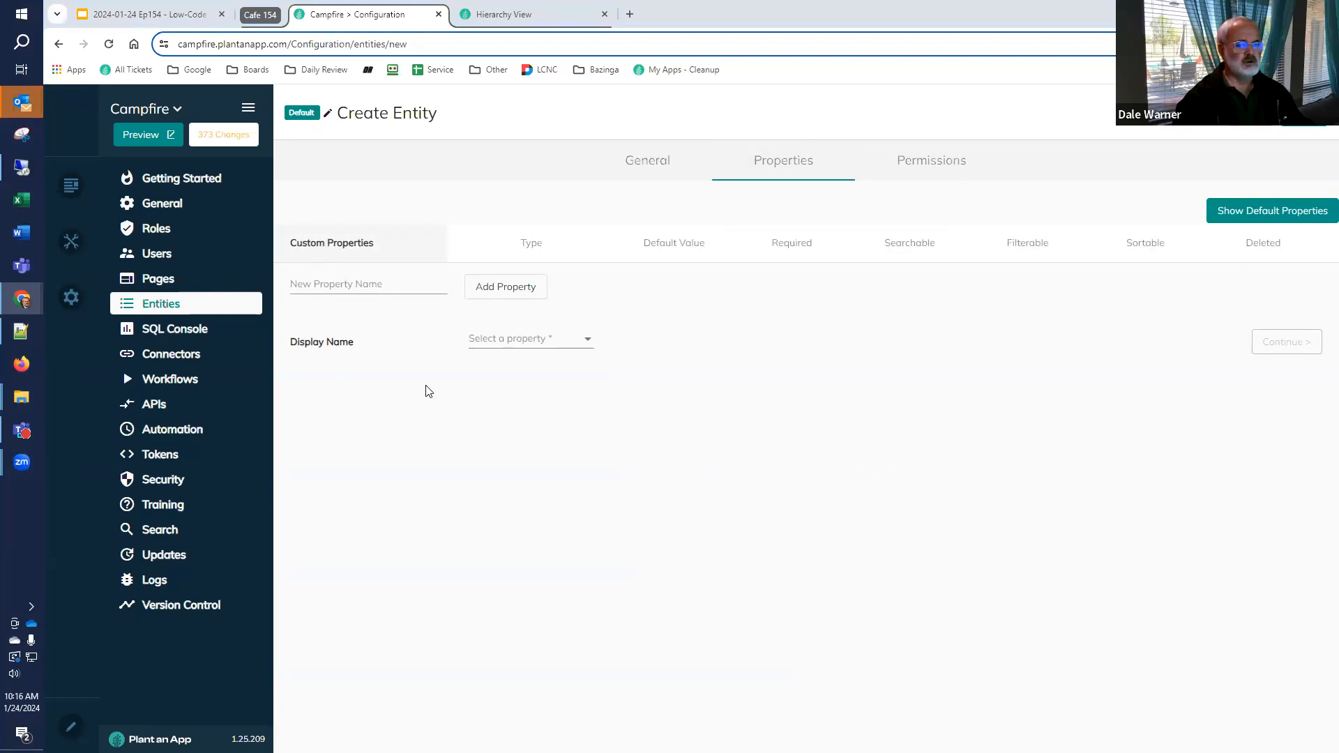
pyautogui.click(349, 286)
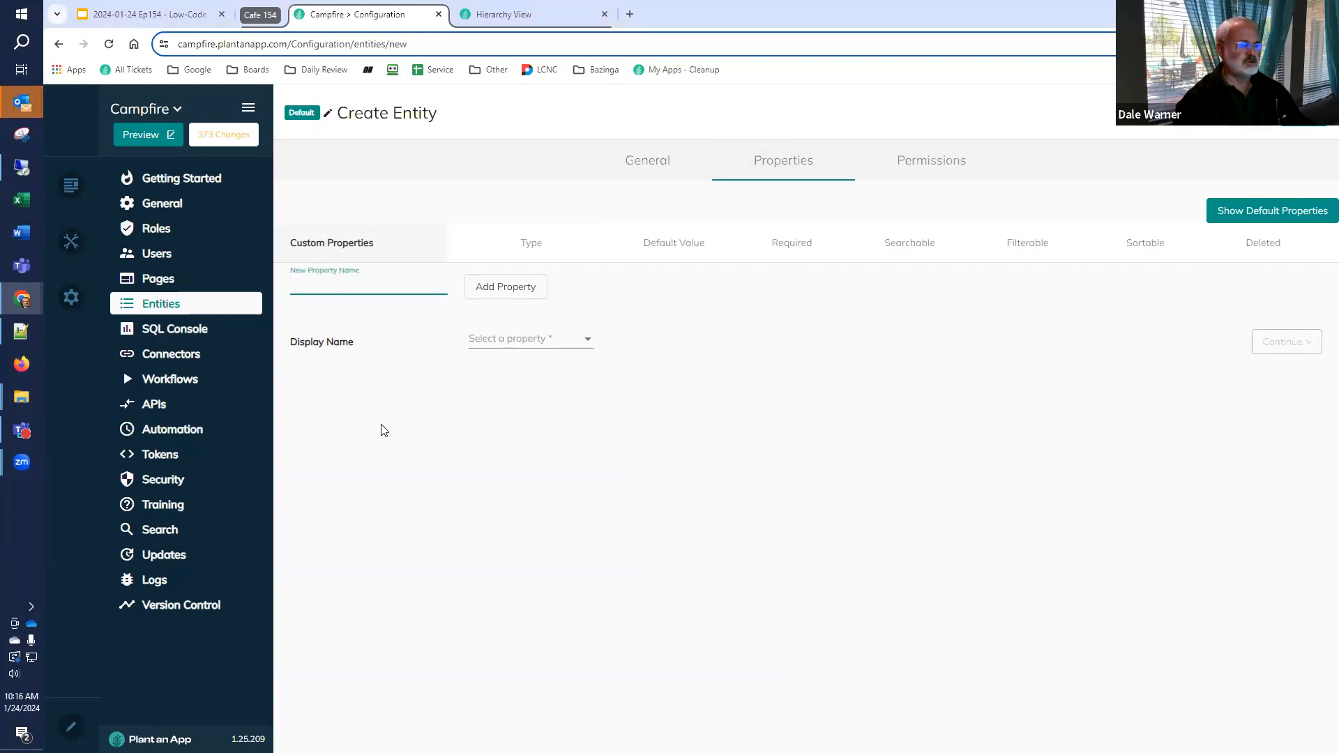
pyautogui.write('idcode')
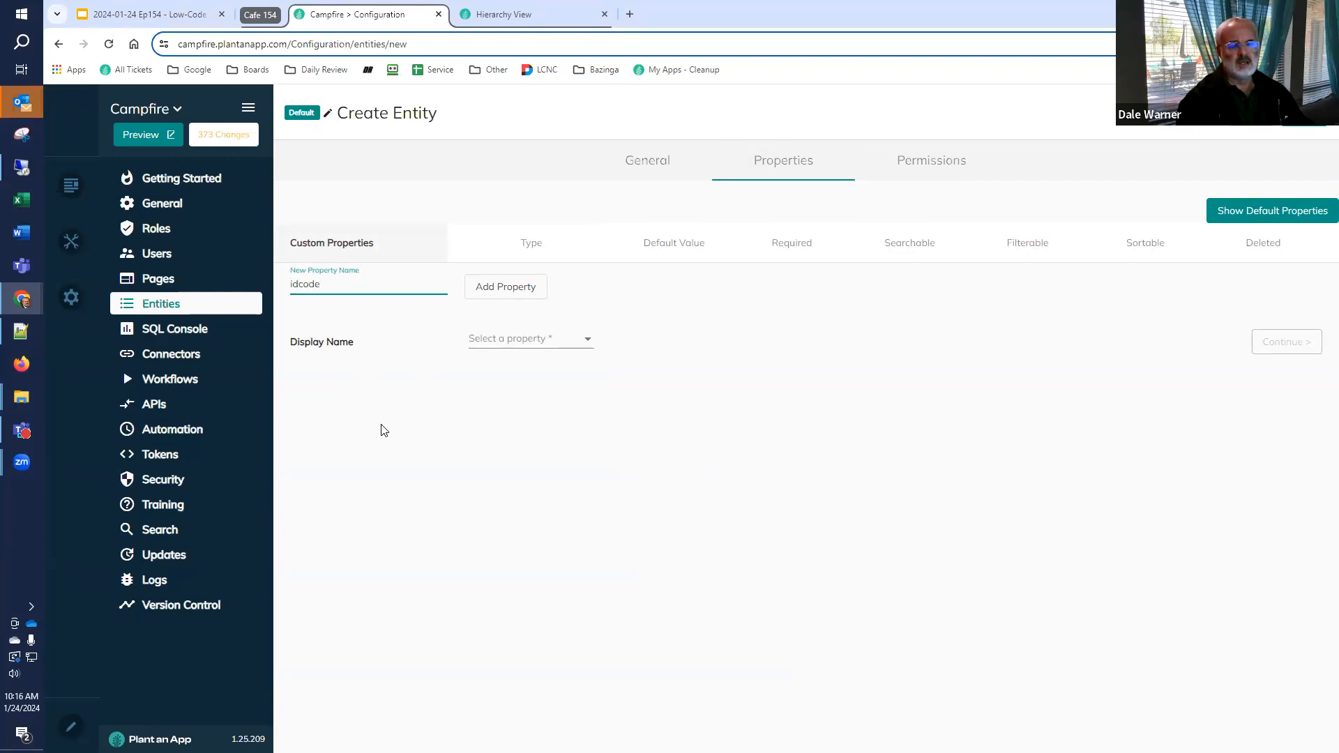
pyautogui.click(511, 286)
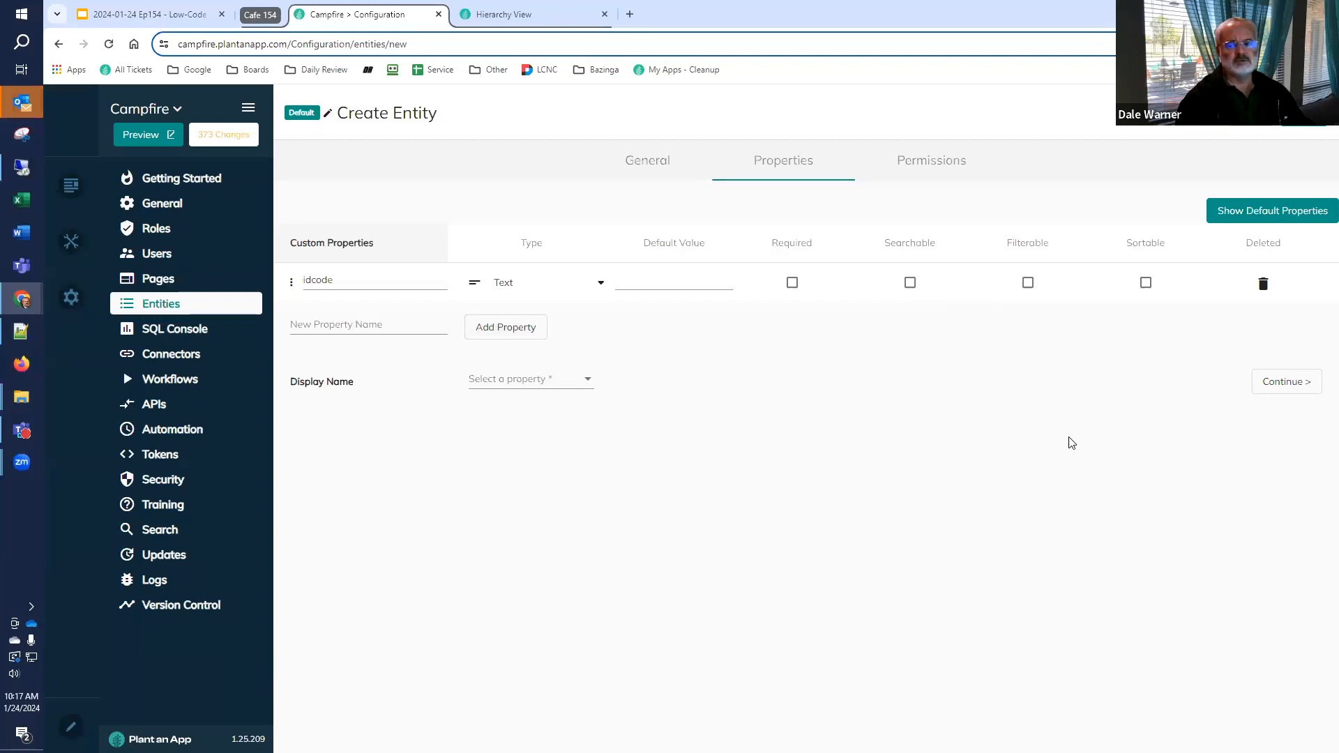
pyautogui.click(1287, 217)
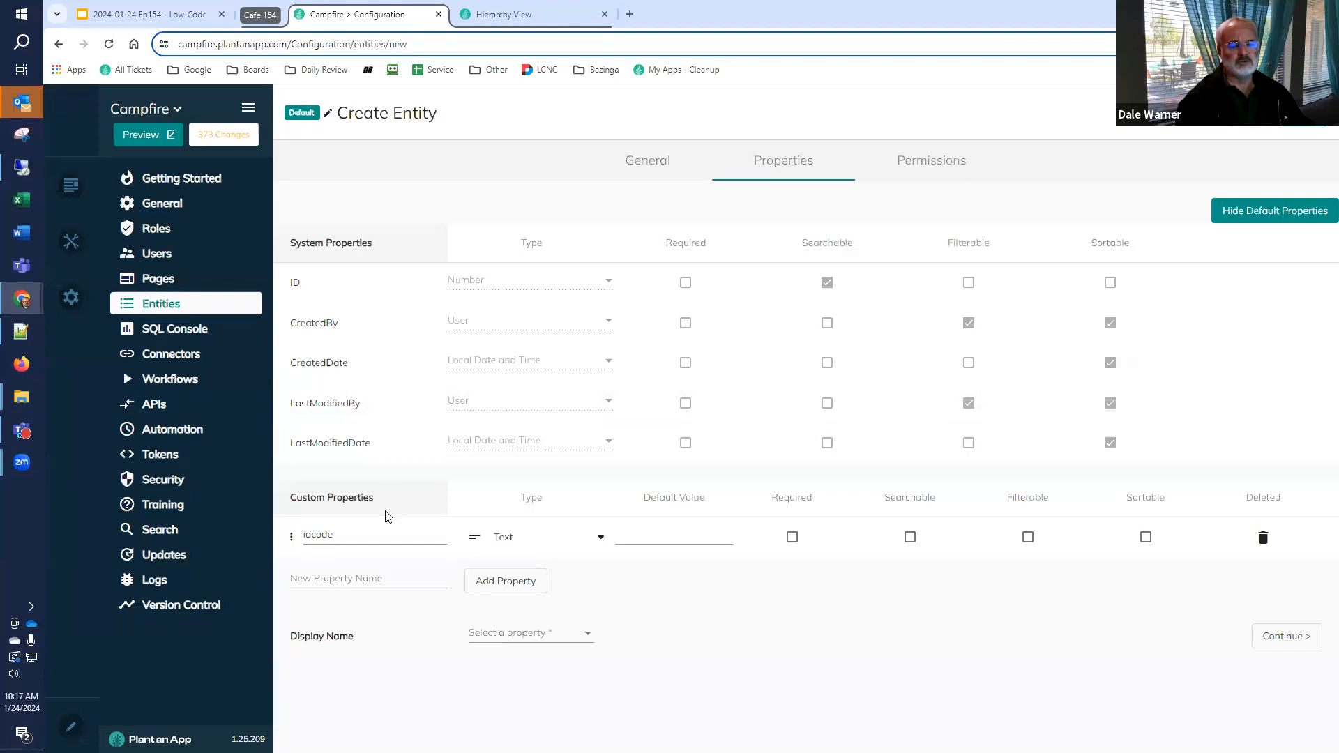
pyautogui.click(1280, 219)
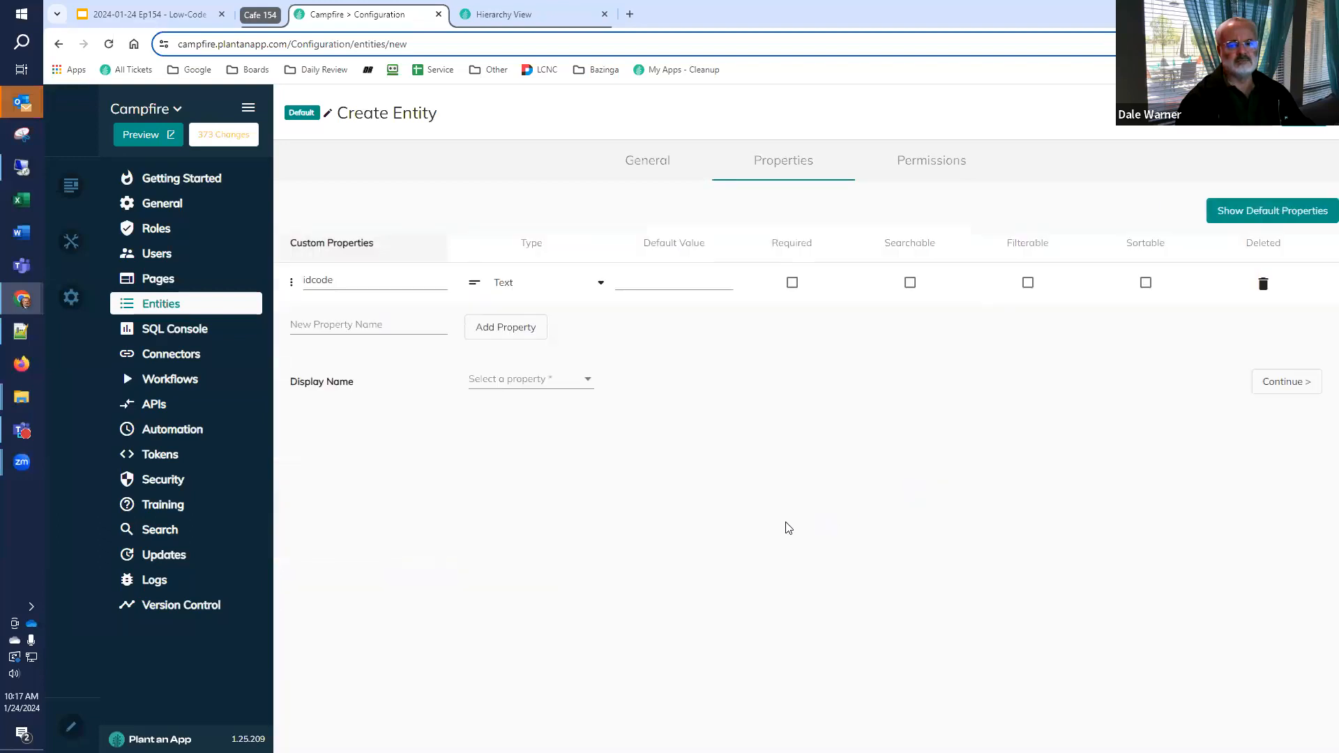
# Add three more custom text properties to the entity: name, description and parentid
pyautogui.click(405, 329)
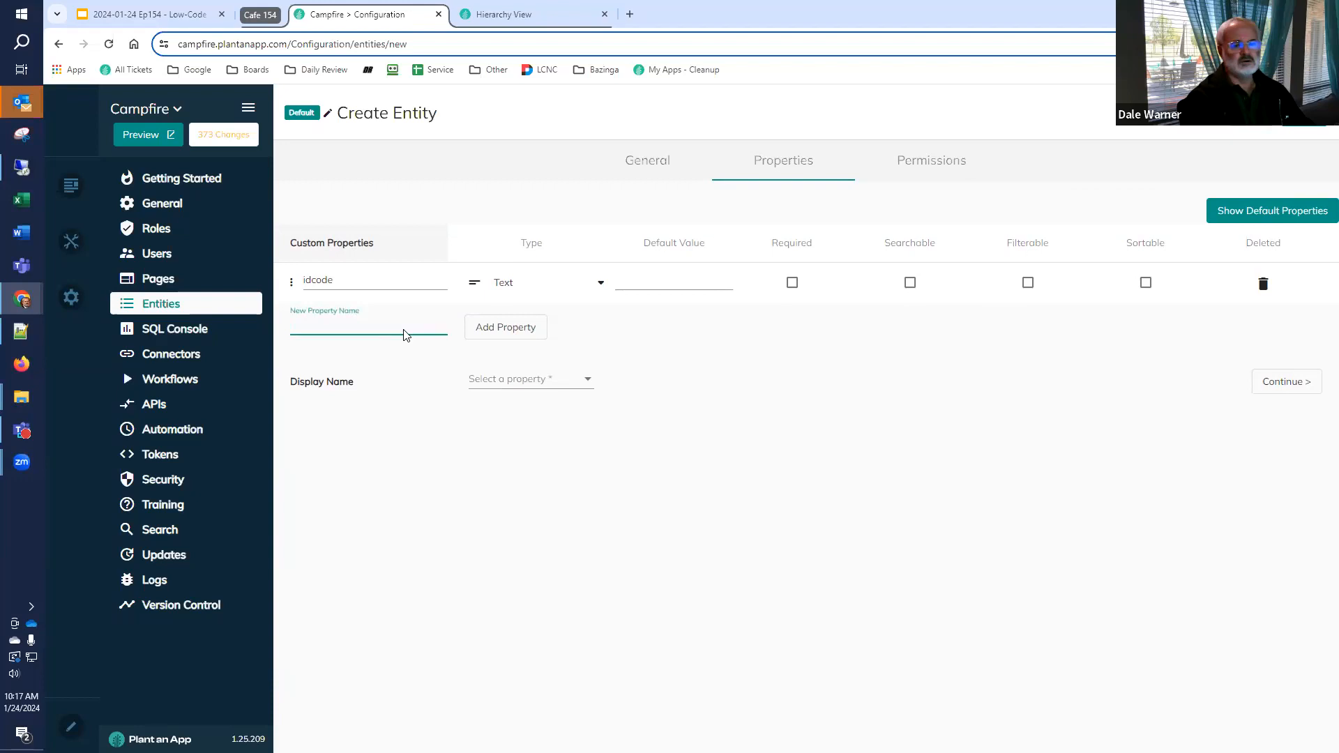
pyautogui.write('name')
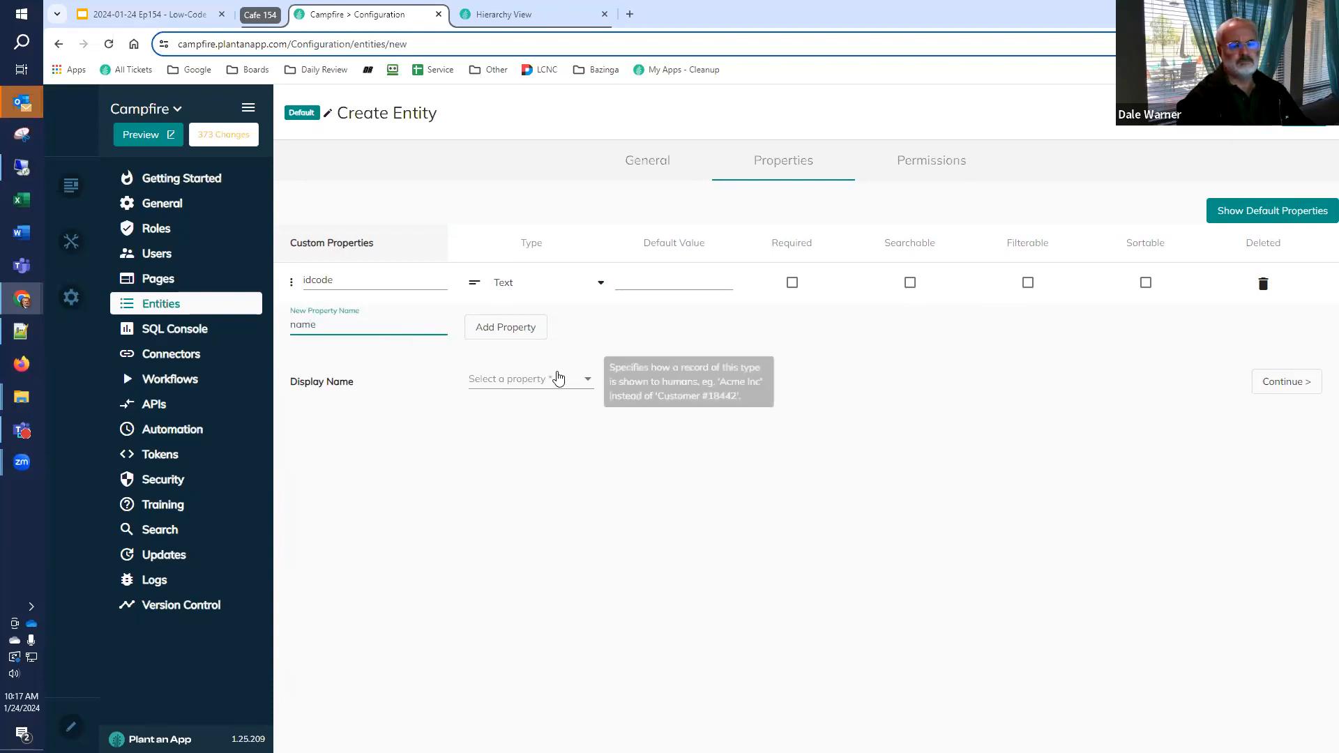
pyautogui.click(485, 333)
pyautogui.click(382, 361)
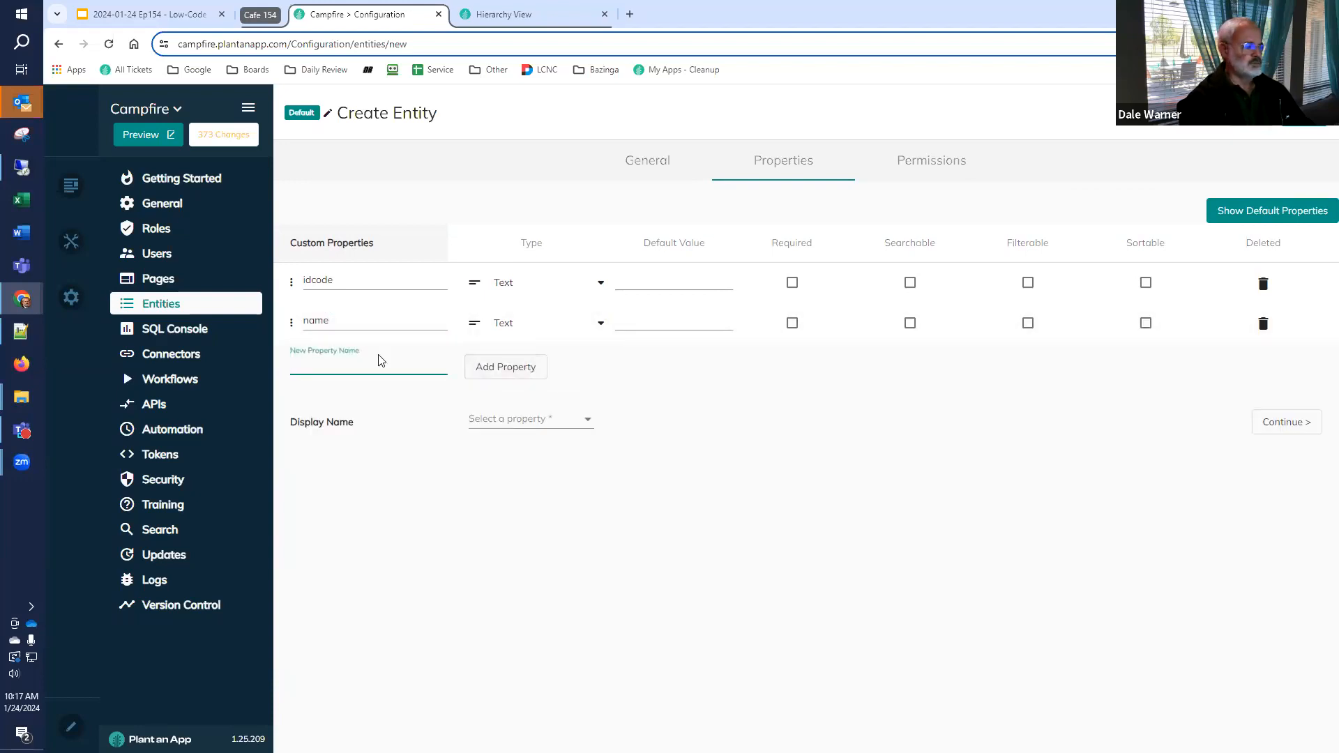
pyautogui.write('description')
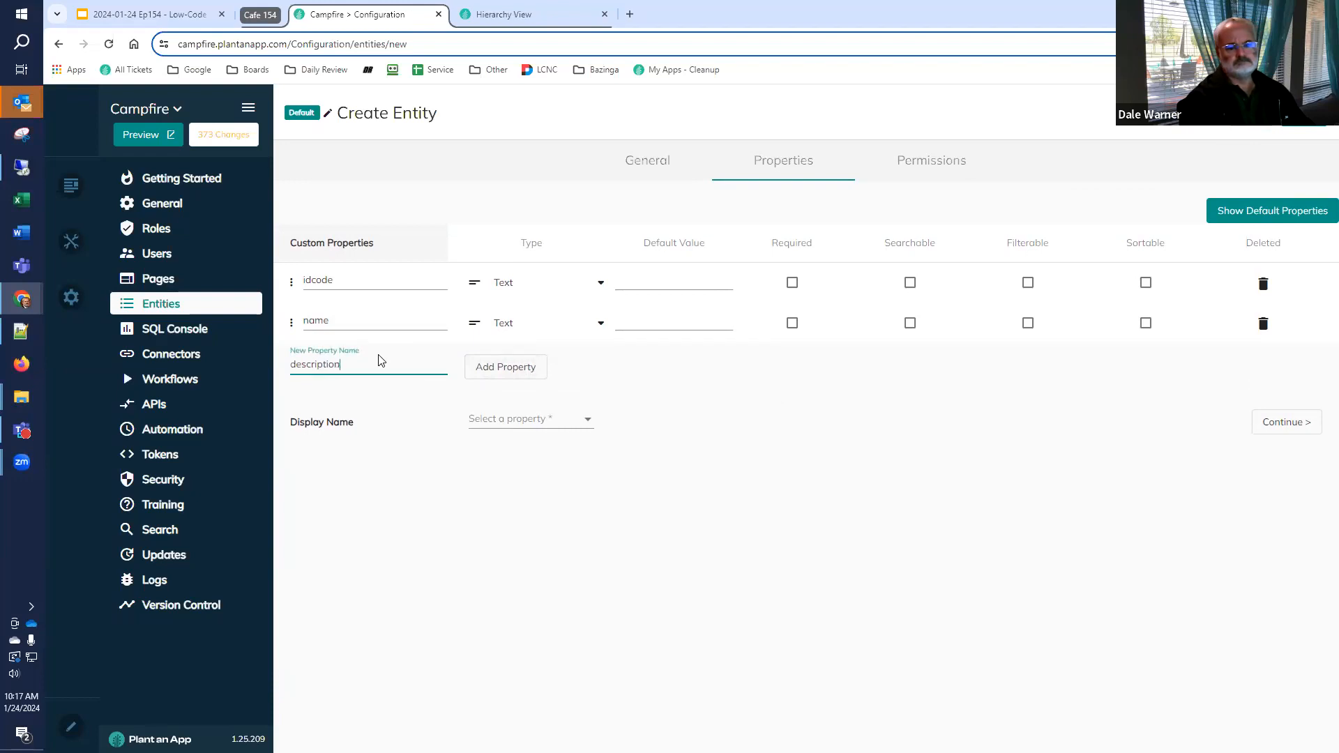
pyautogui.click(524, 370)
pyautogui.click(372, 406)
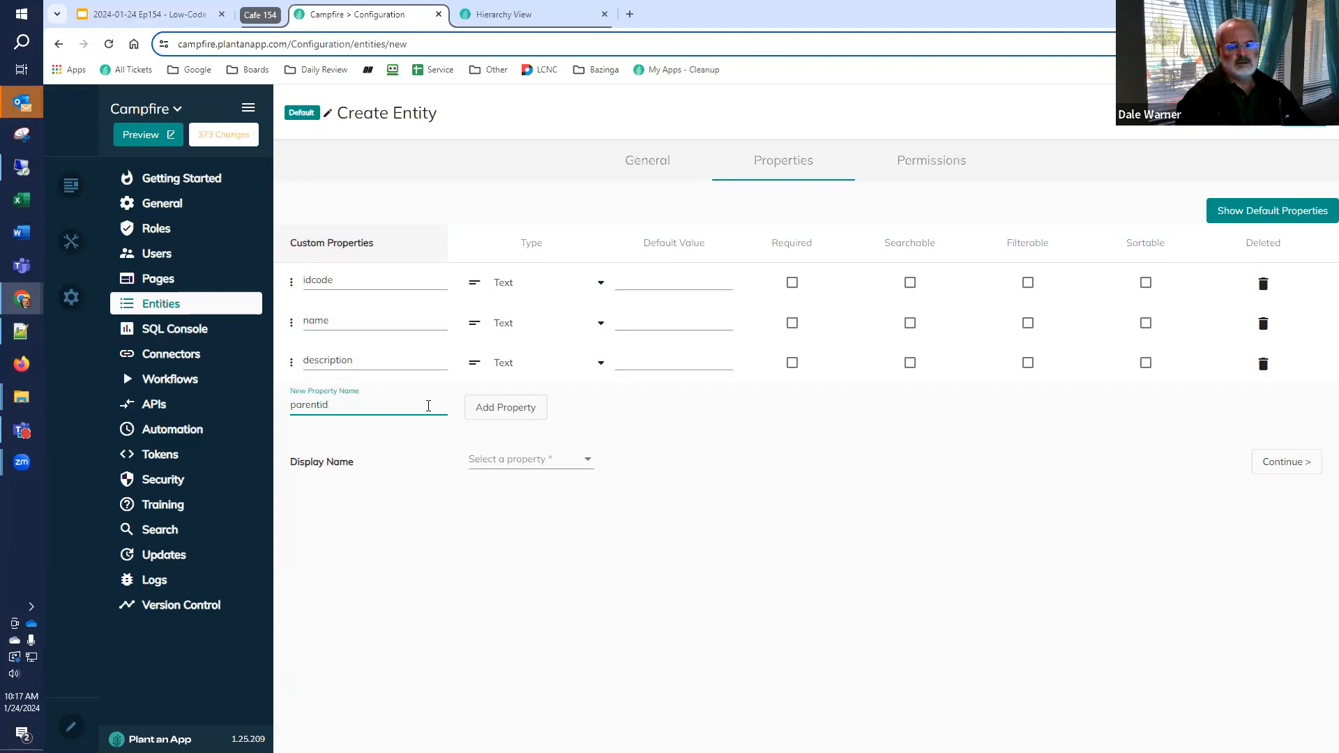
pyautogui.click(511, 407)
# Add an amount property of type Money and choose idcode as the entity's display name
pyautogui.click(379, 445)
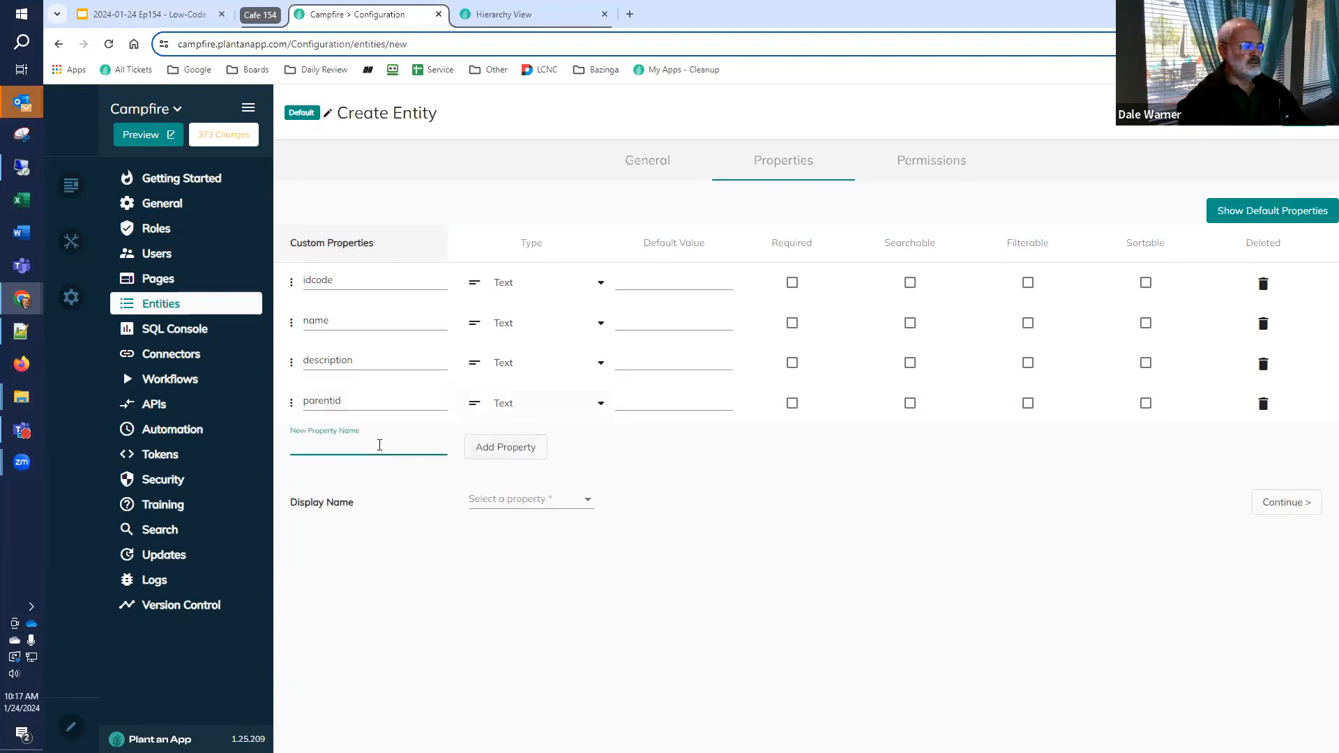
pyautogui.write('amount')
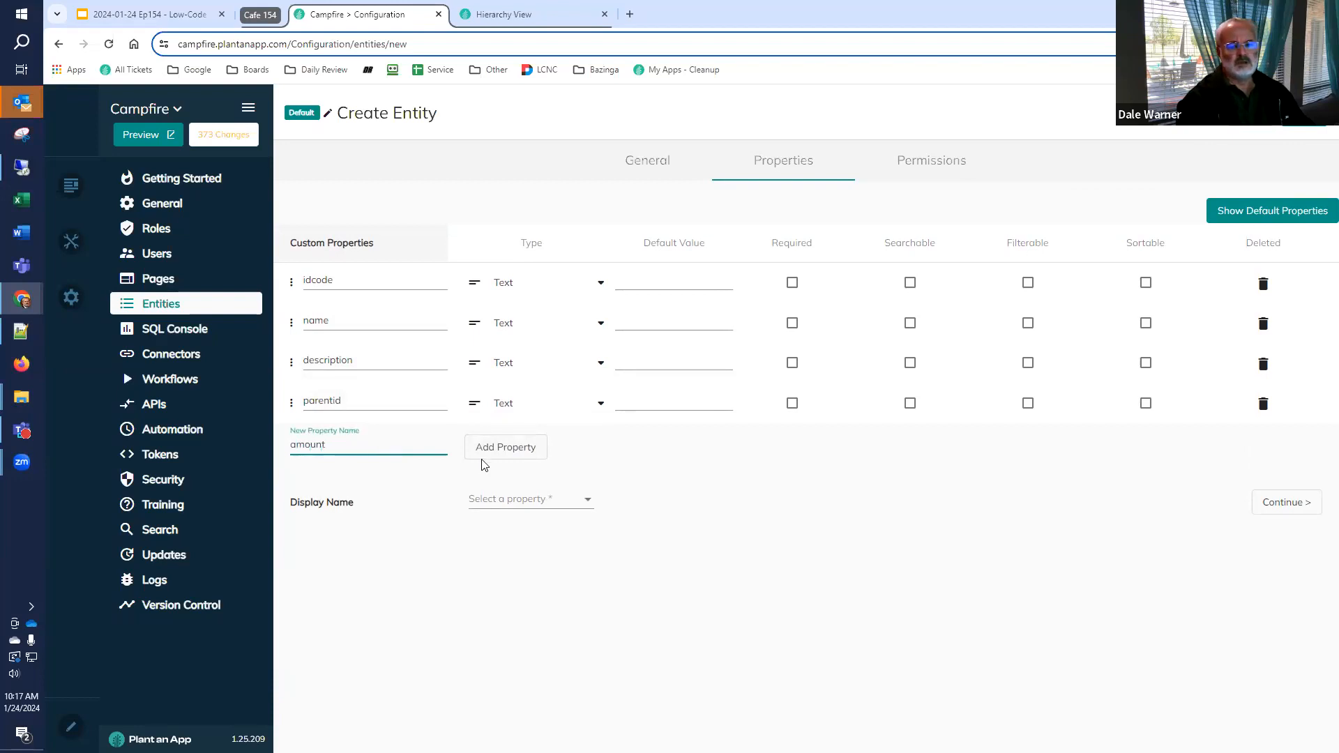
pyautogui.click(483, 456)
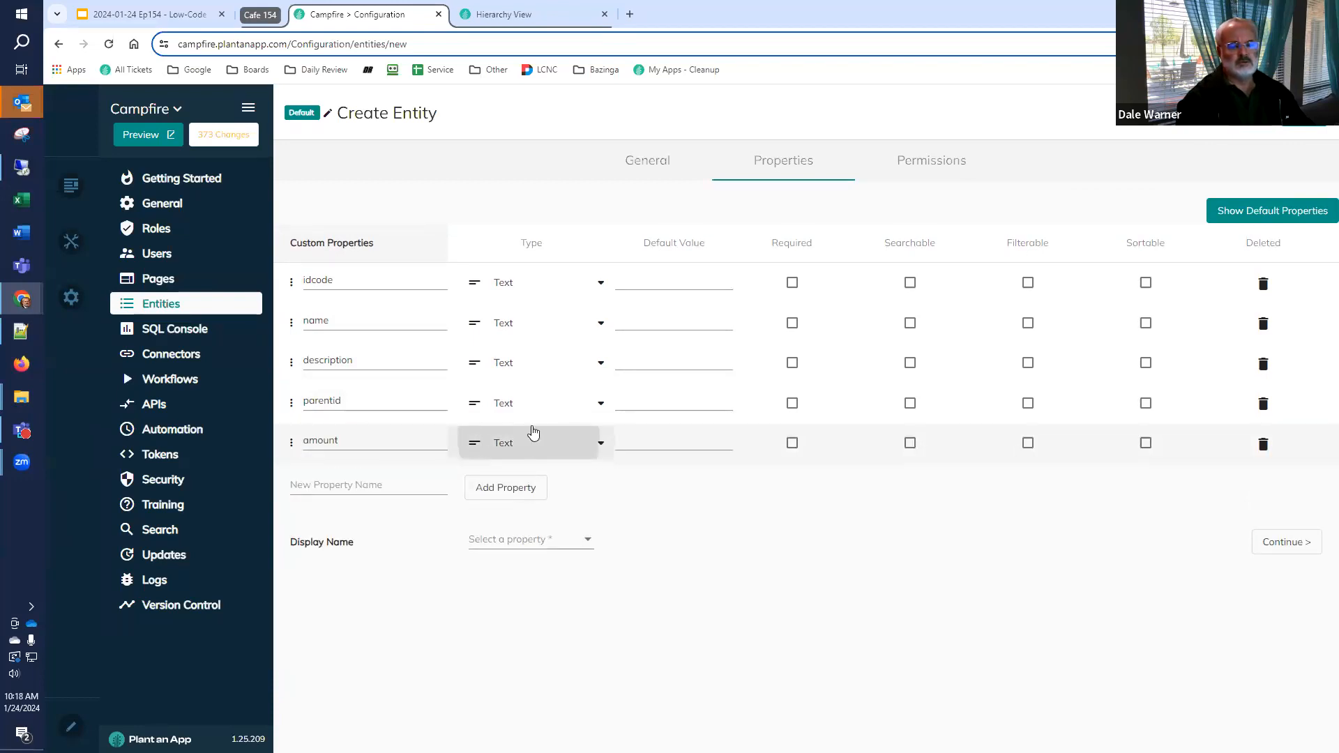
pyautogui.click(534, 432)
pyautogui.click(551, 444)
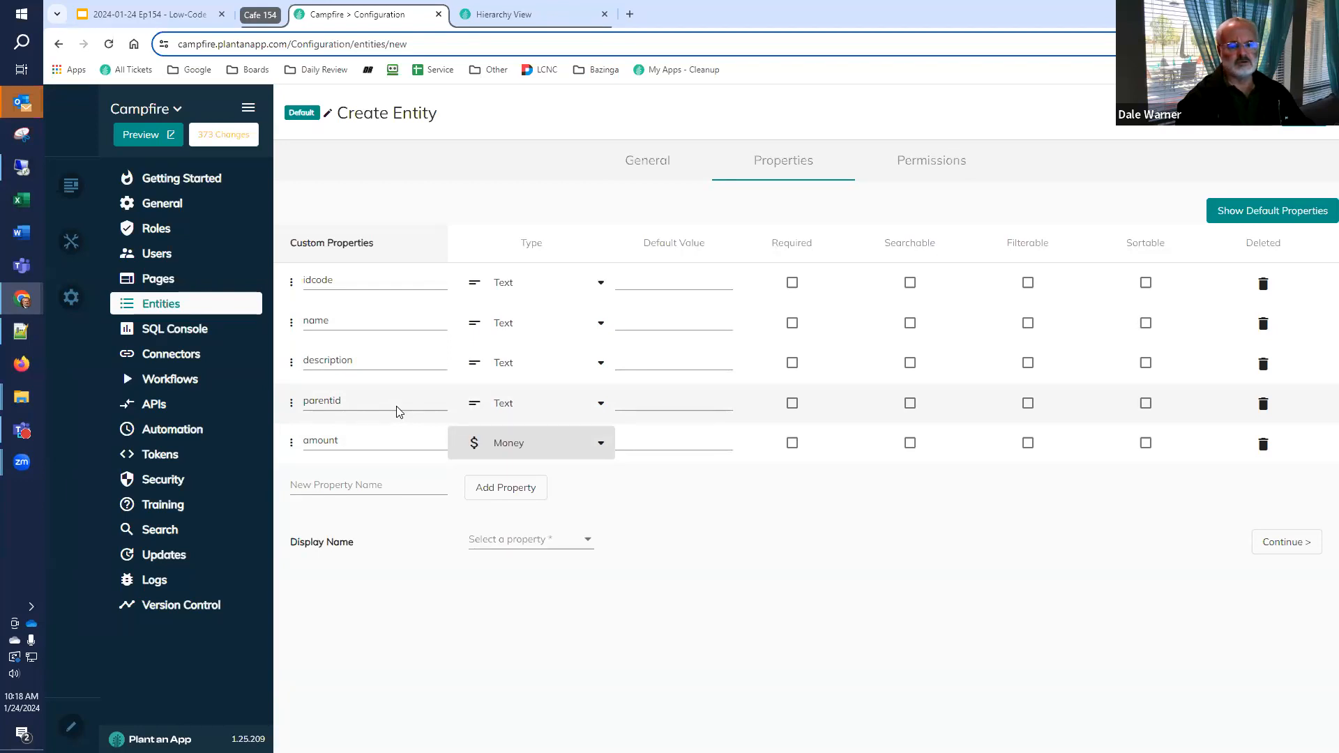
pyautogui.click(493, 541)
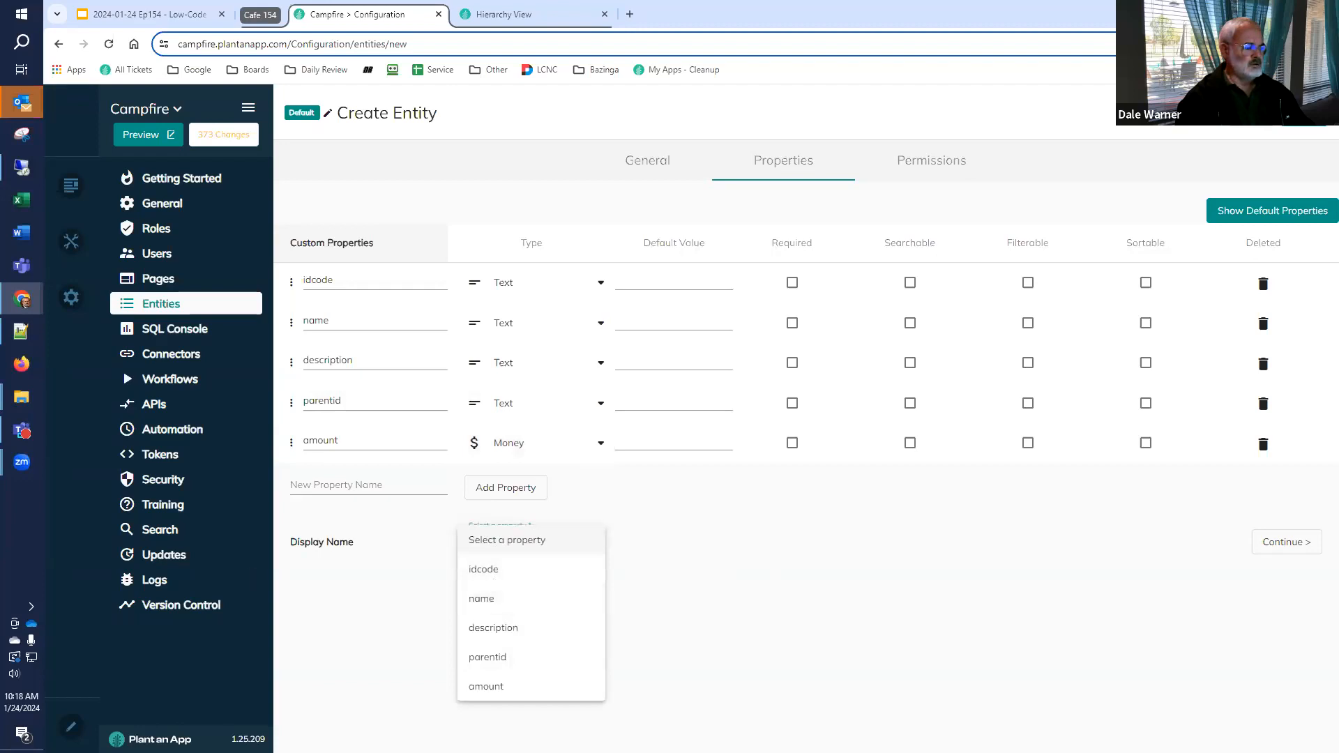
pyautogui.click(505, 572)
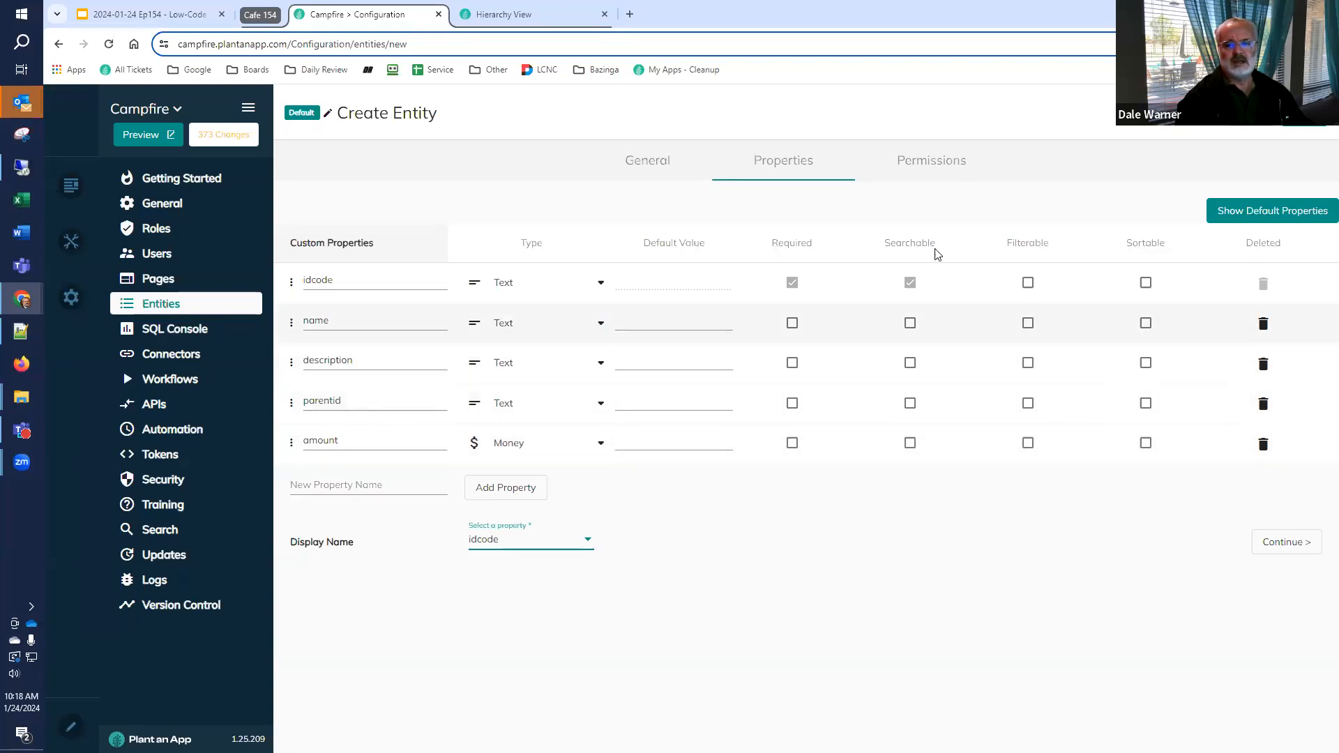
# Set the entity's view permission for All Users to All Entries
pyautogui.click(918, 165)
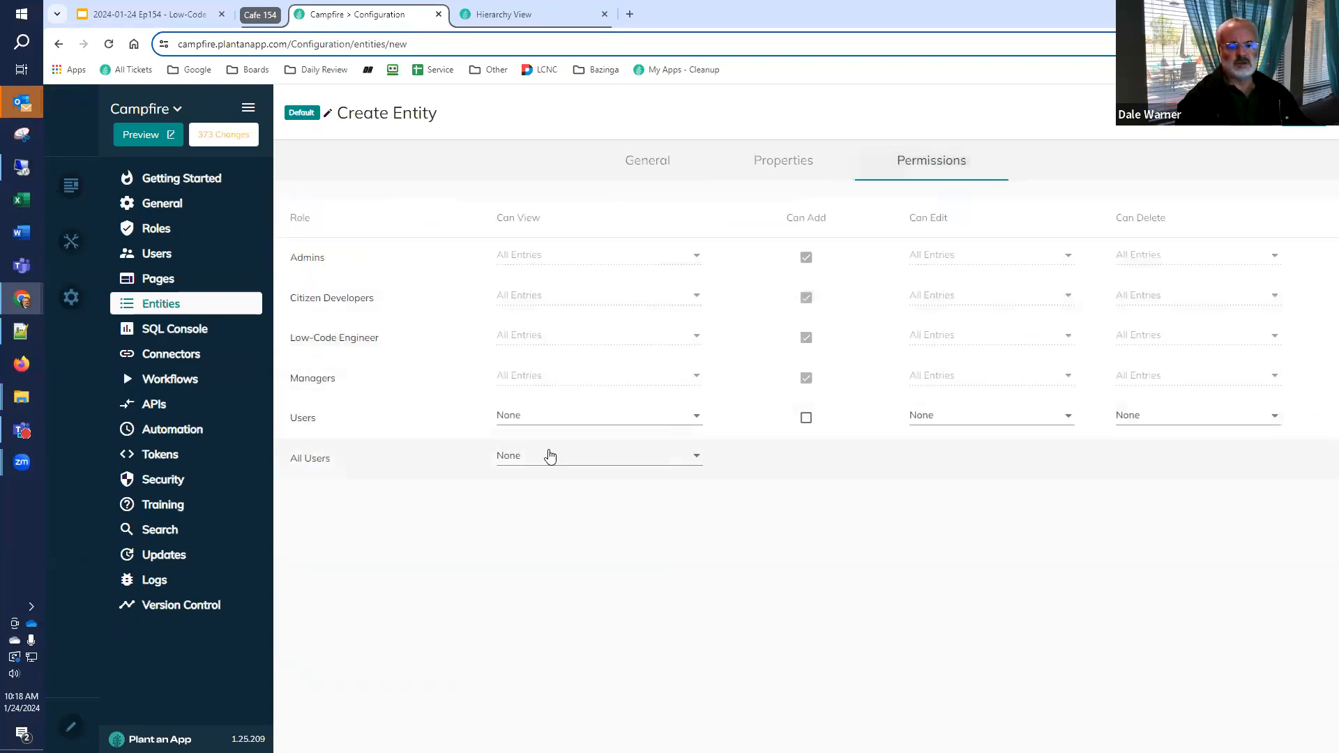
pyautogui.click(550, 456)
pyautogui.click(554, 431)
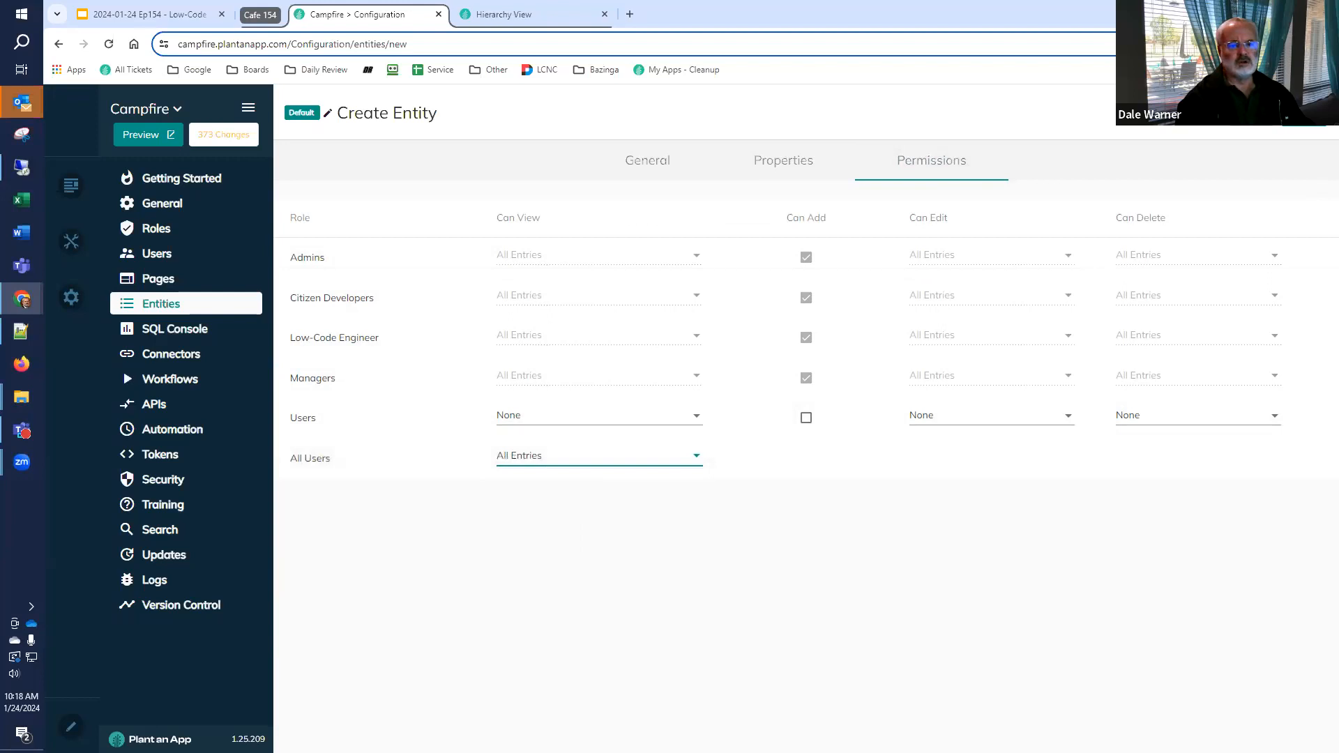
# Save the Sales Report entity and switch to Google Slides to show the Setting up for Data Import slide
pyautogui.click(1304, 114)
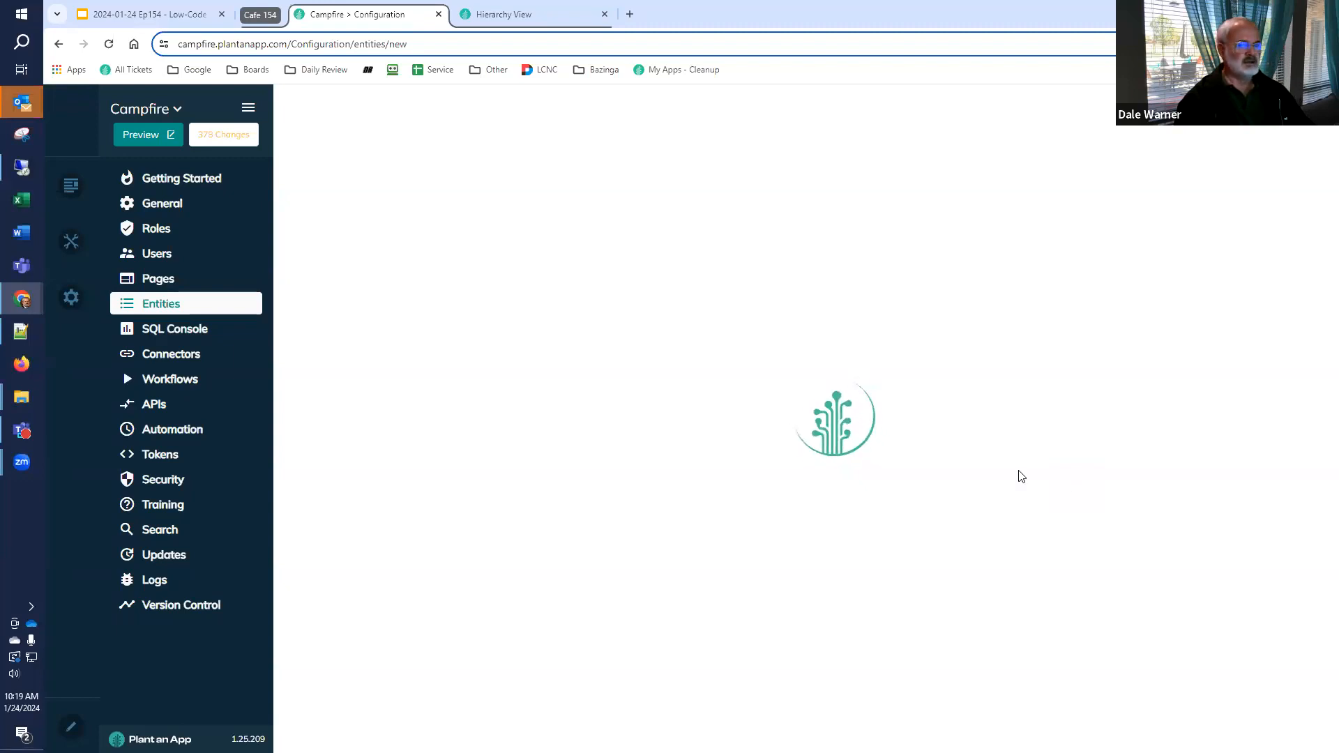
pyautogui.click(200, 14)
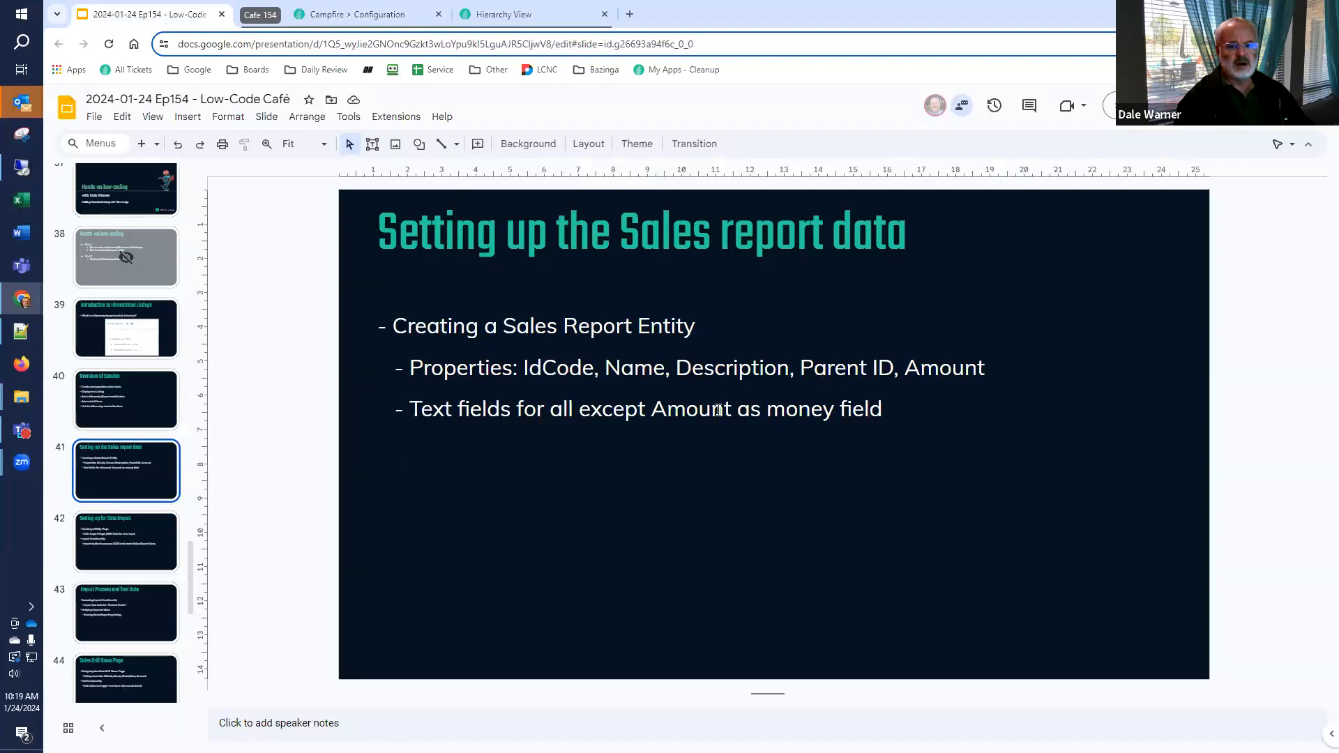
pyautogui.click(96, 539)
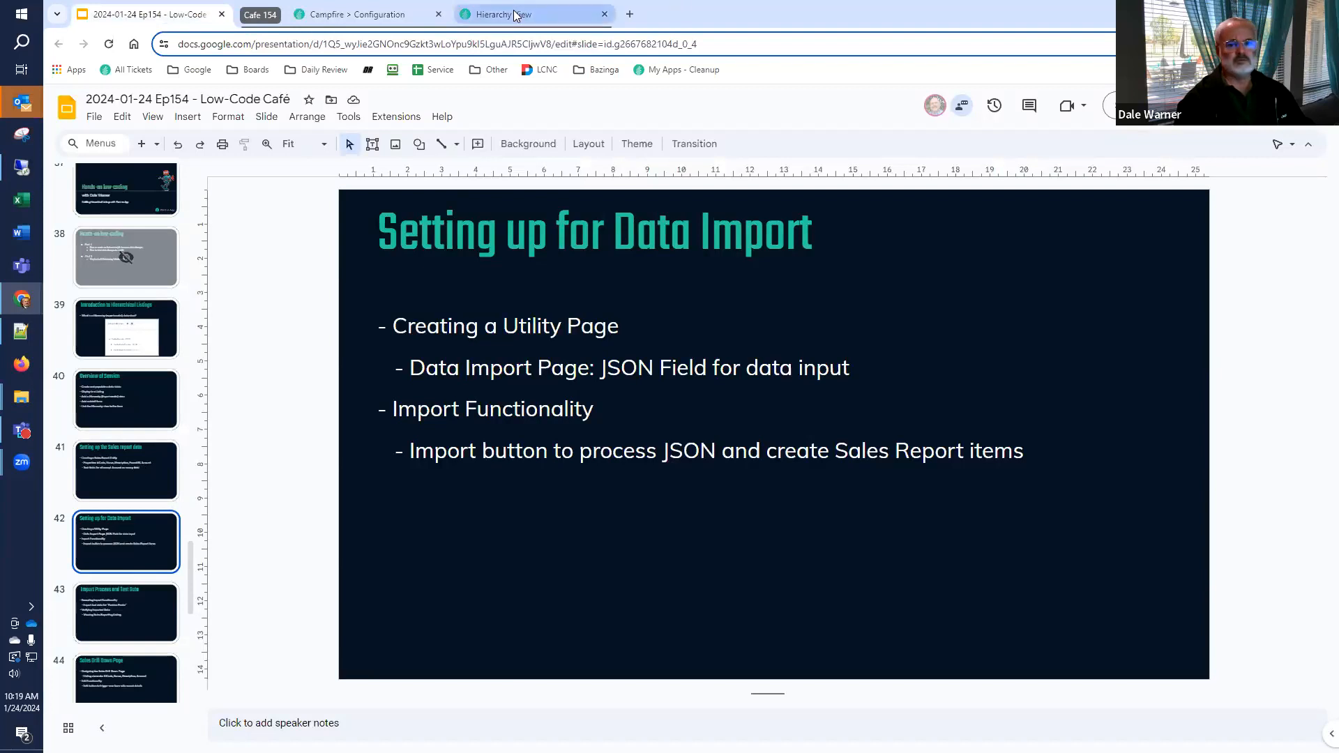
# Switch back to the Campfire configuration and filter the entities list by the name "rep"
pyautogui.click(356, 17)
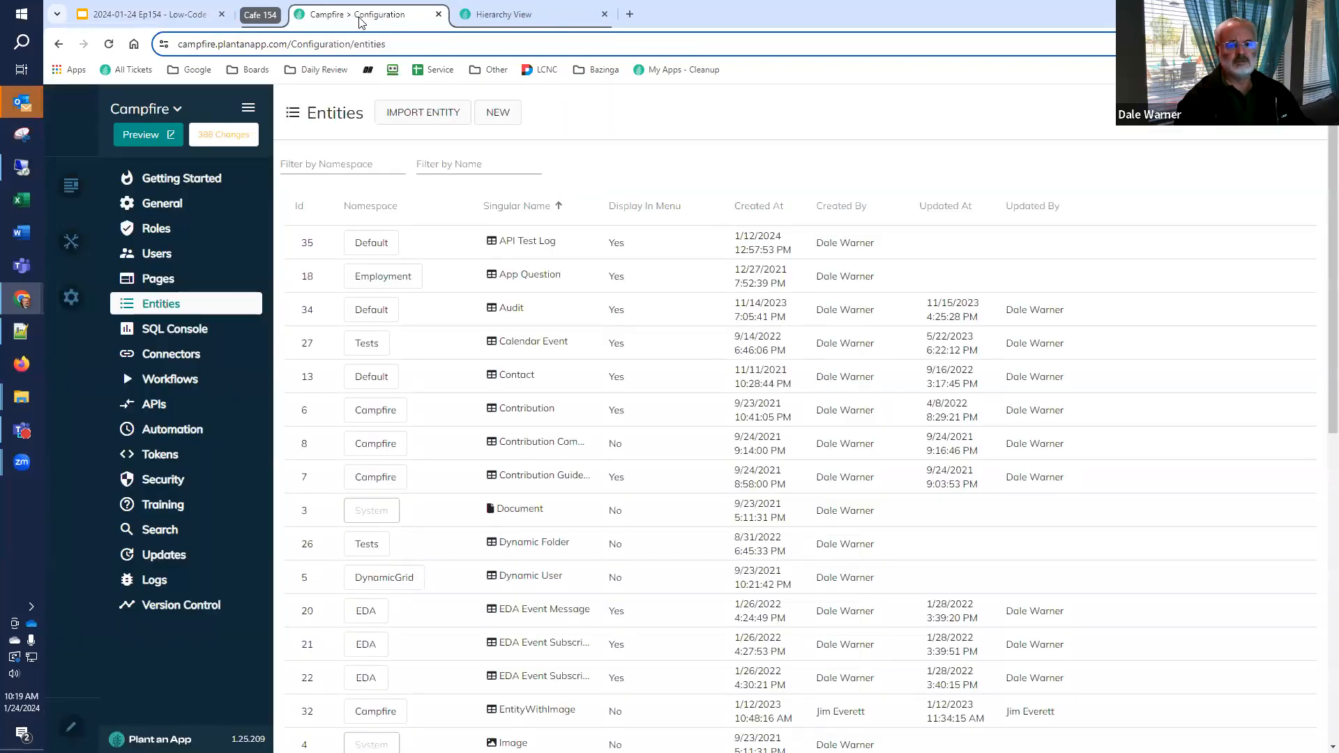
pyautogui.click(448, 166)
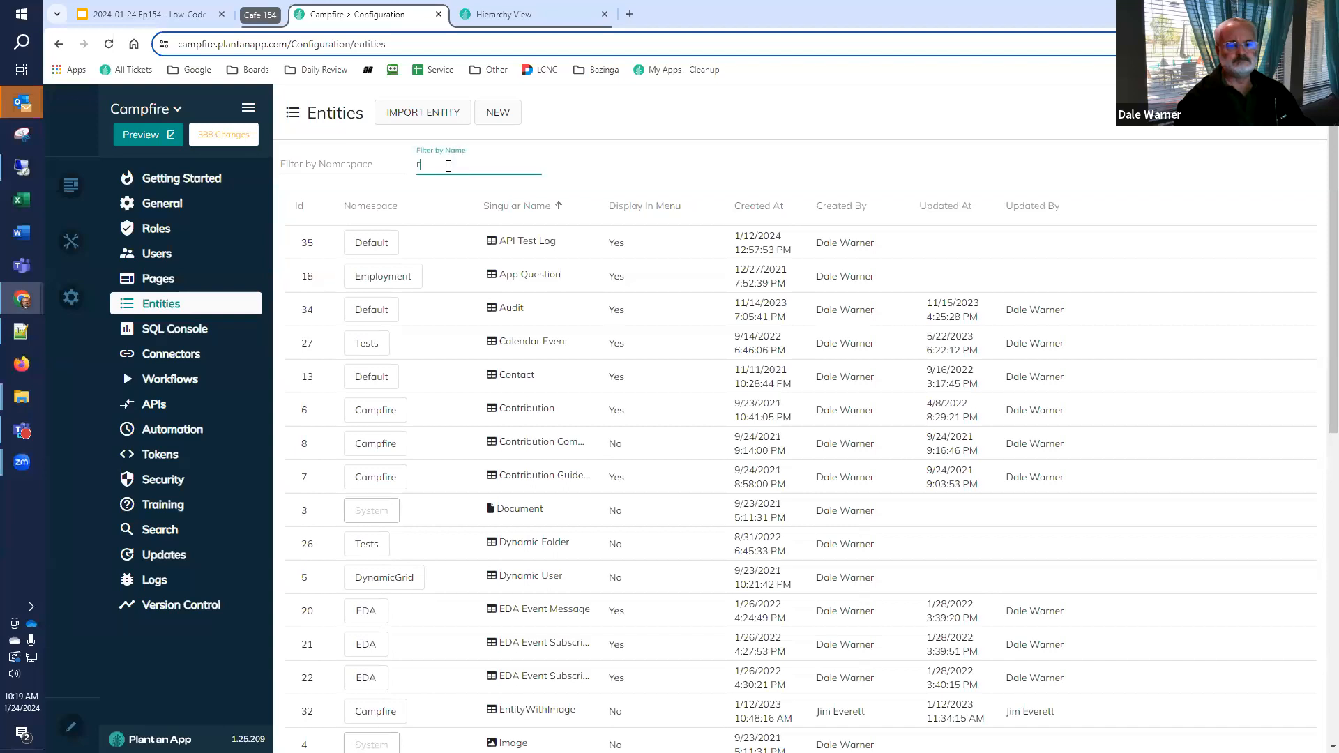
pyautogui.write('rep')
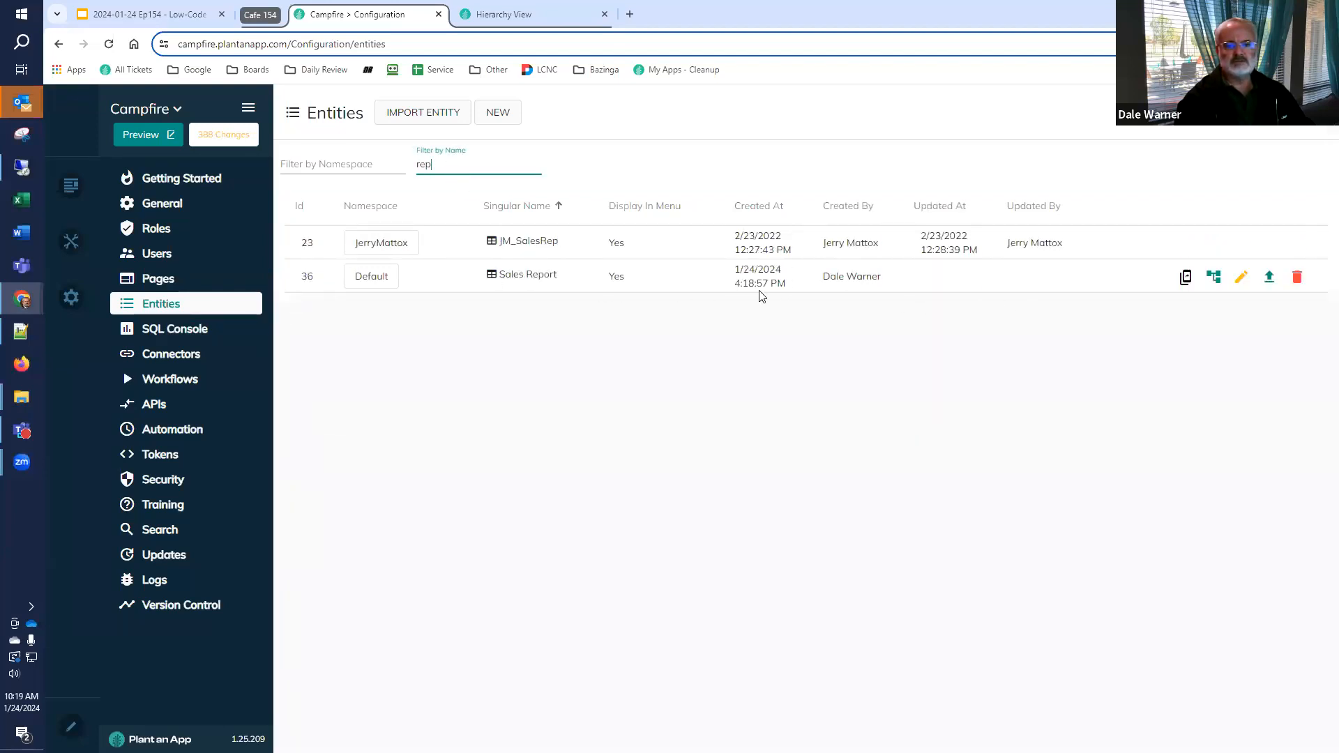
# Open the Sale Reporting page under Cafe 154 Hierarchy View and examine its form for adding a sales report
pyautogui.click(509, 20)
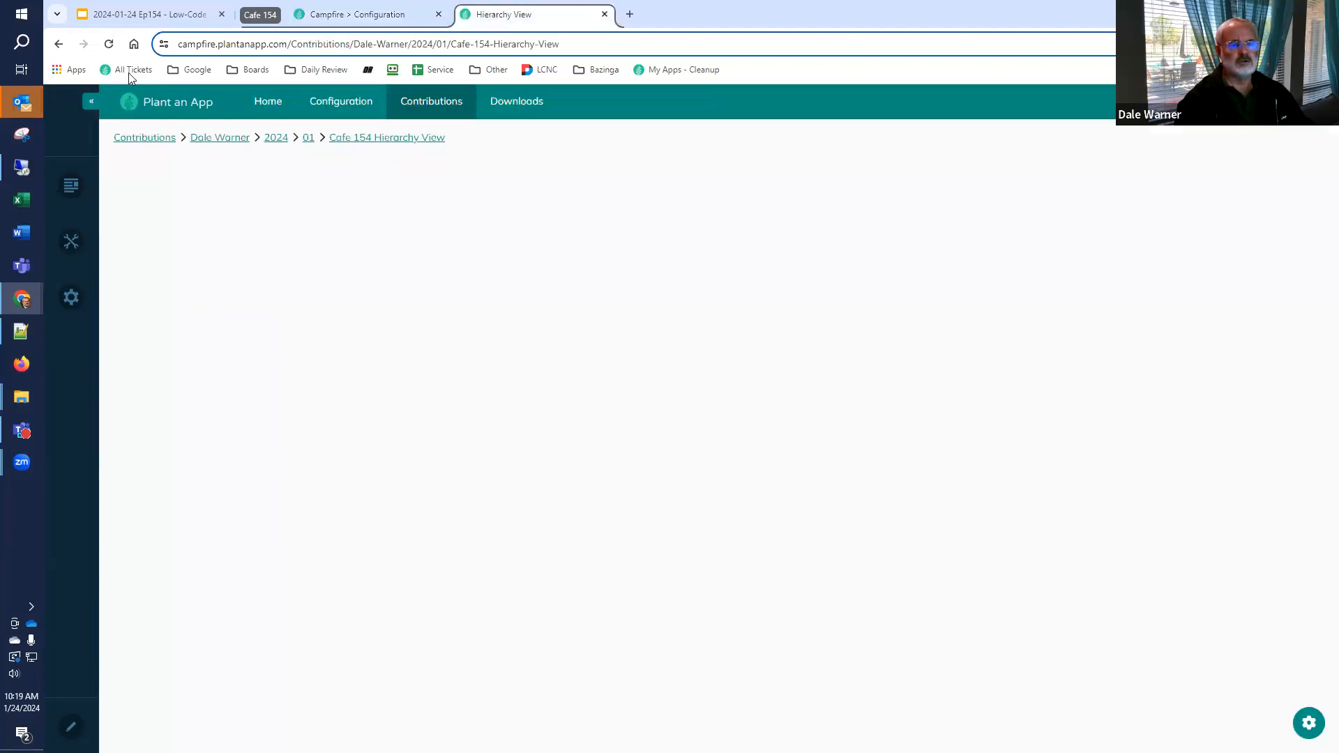
pyautogui.click(109, 44)
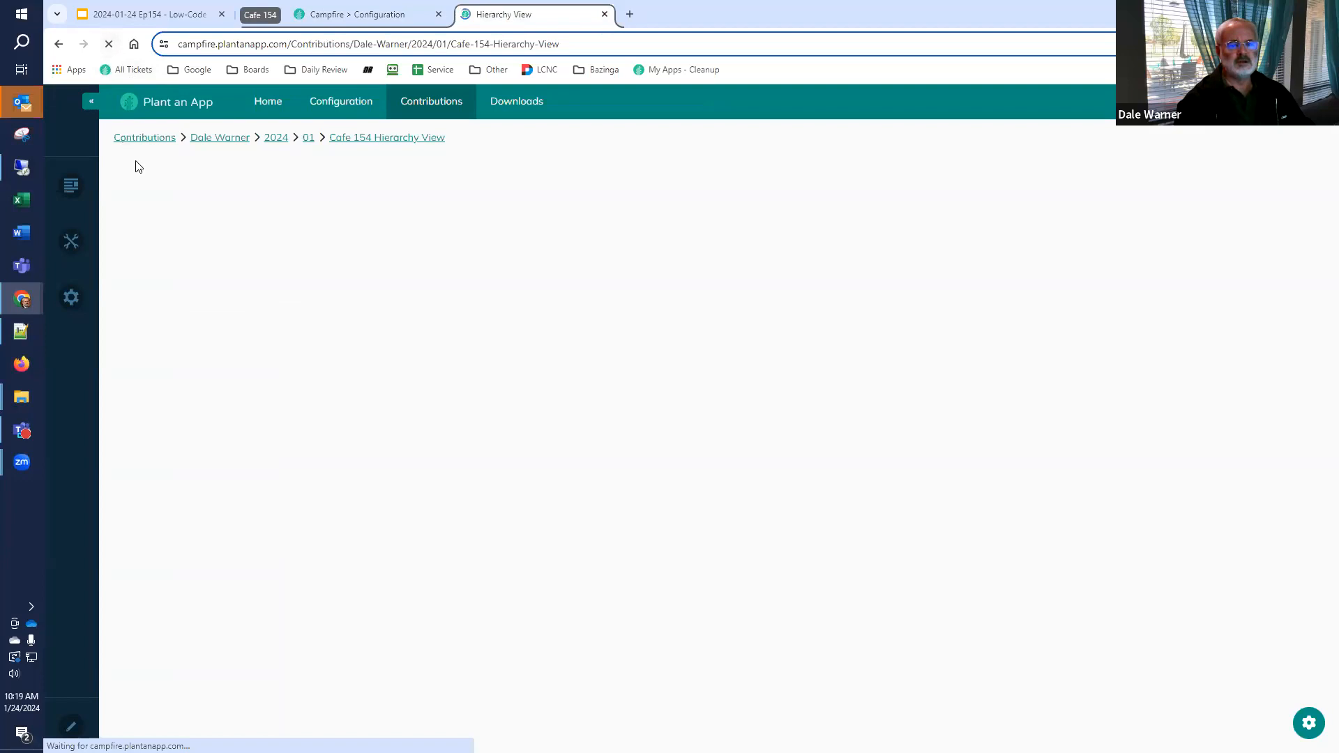
pyautogui.moveTo(447, 114)
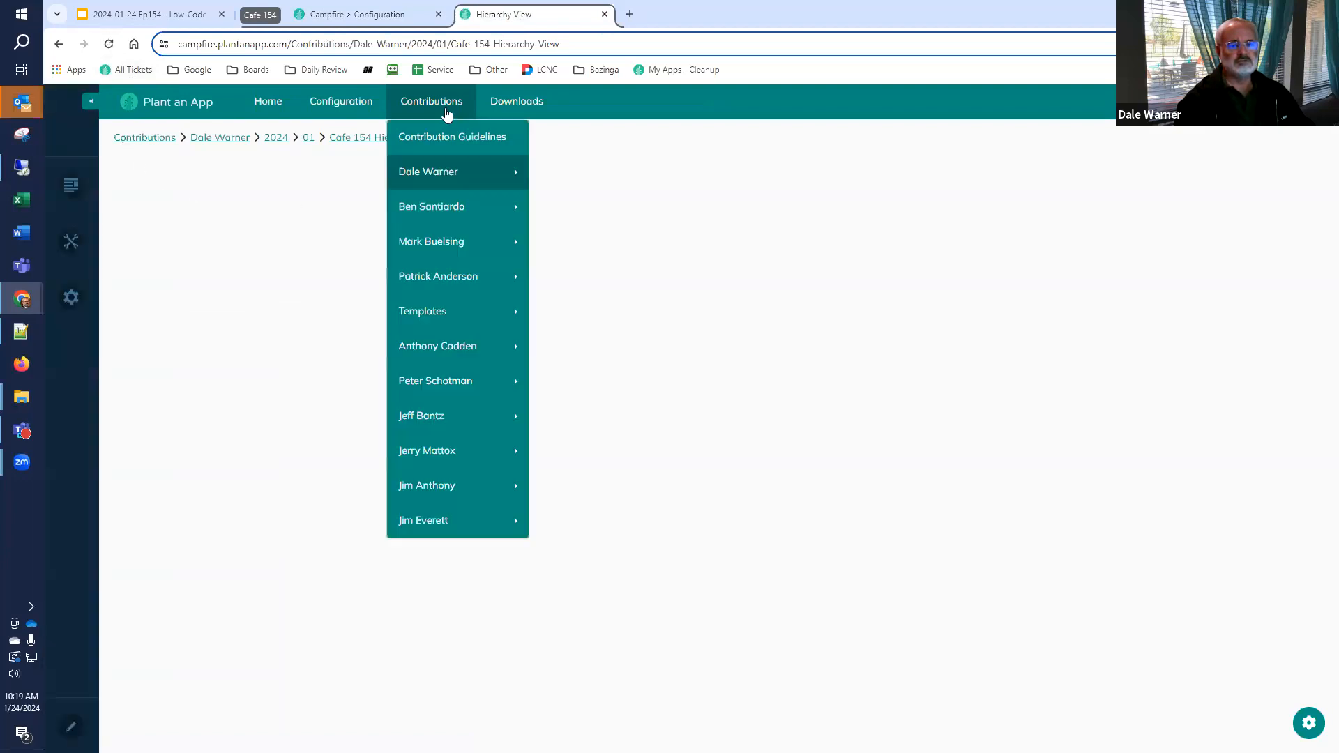
pyautogui.moveTo(442, 171)
pyautogui.moveTo(586, 173)
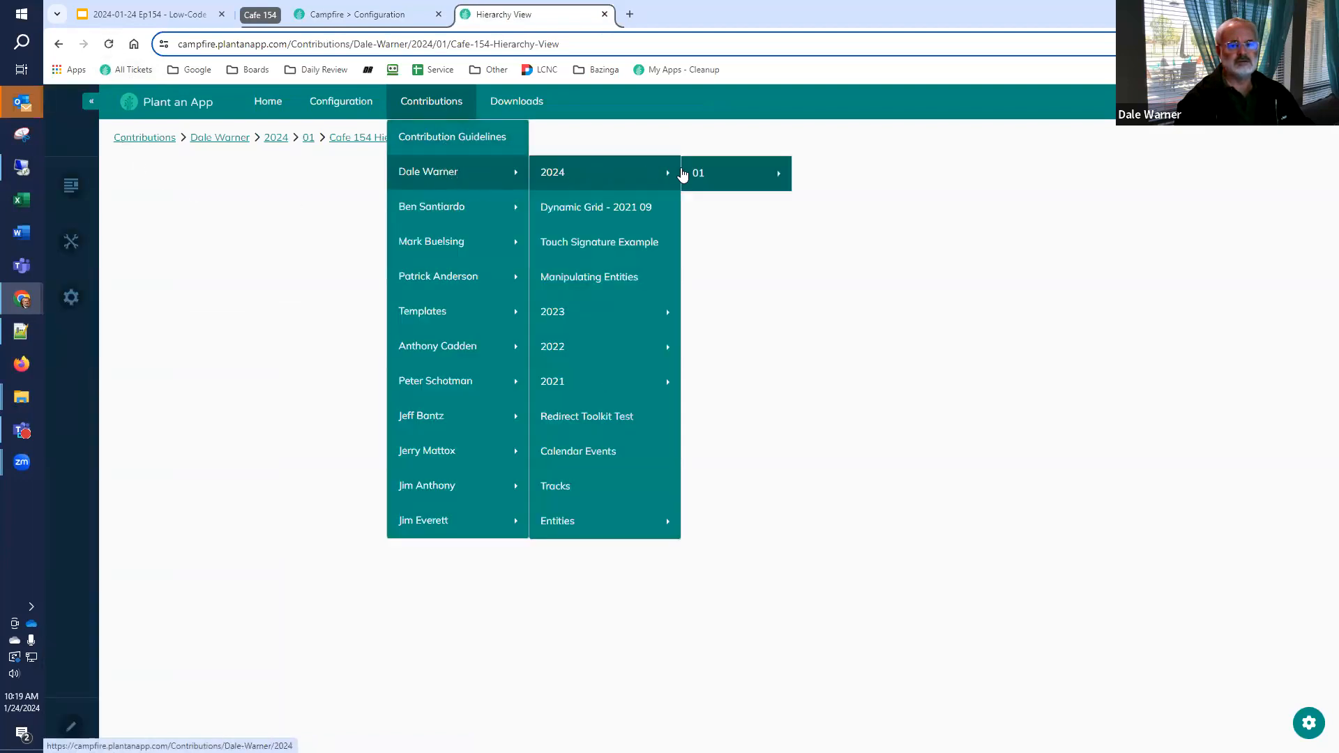
pyautogui.moveTo(698, 173)
pyautogui.moveTo(854, 385)
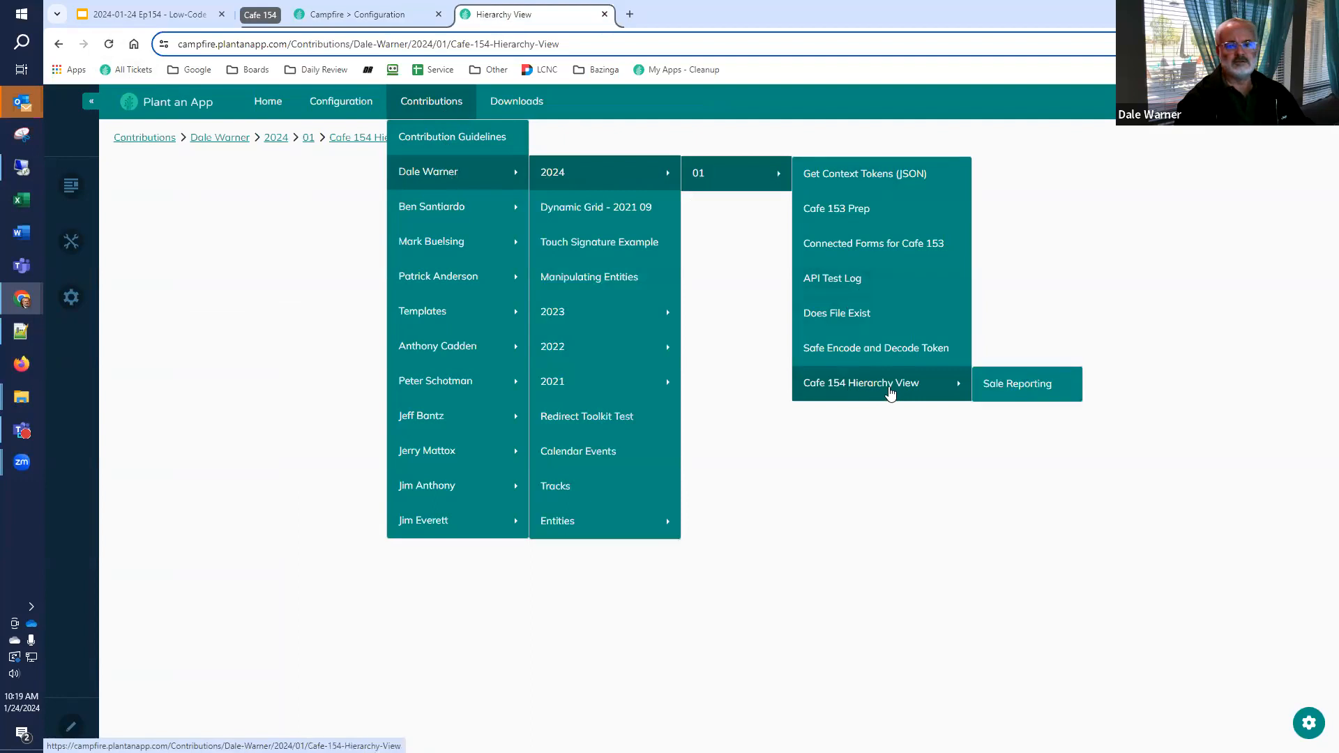
pyautogui.click(1024, 388)
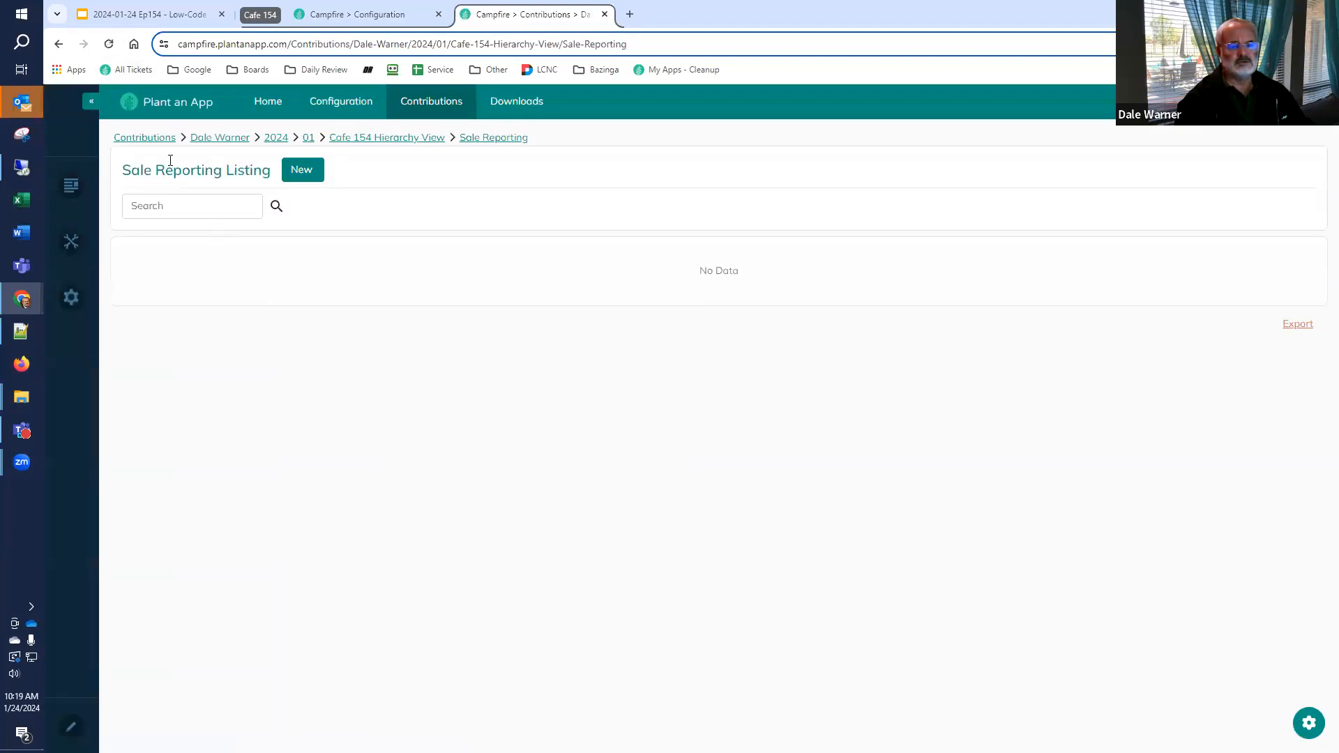
pyautogui.click(314, 173)
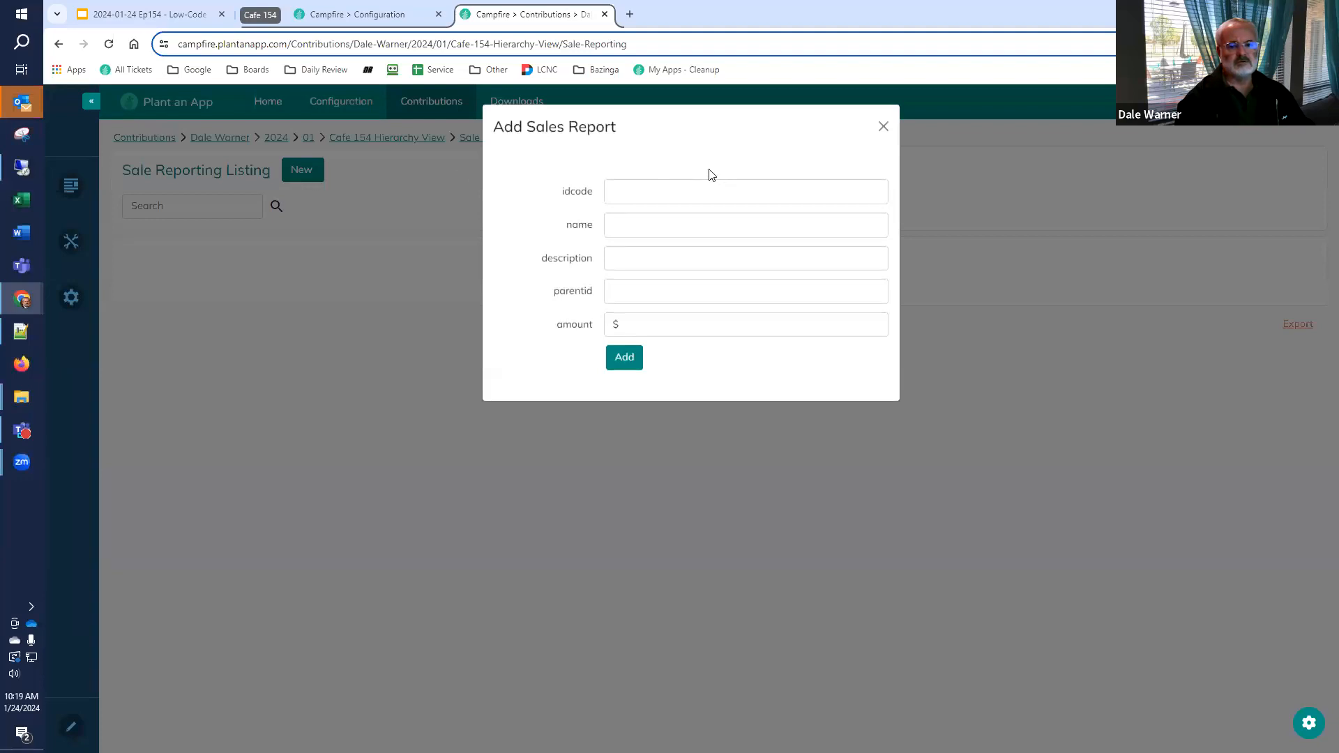
pyautogui.click(884, 127)
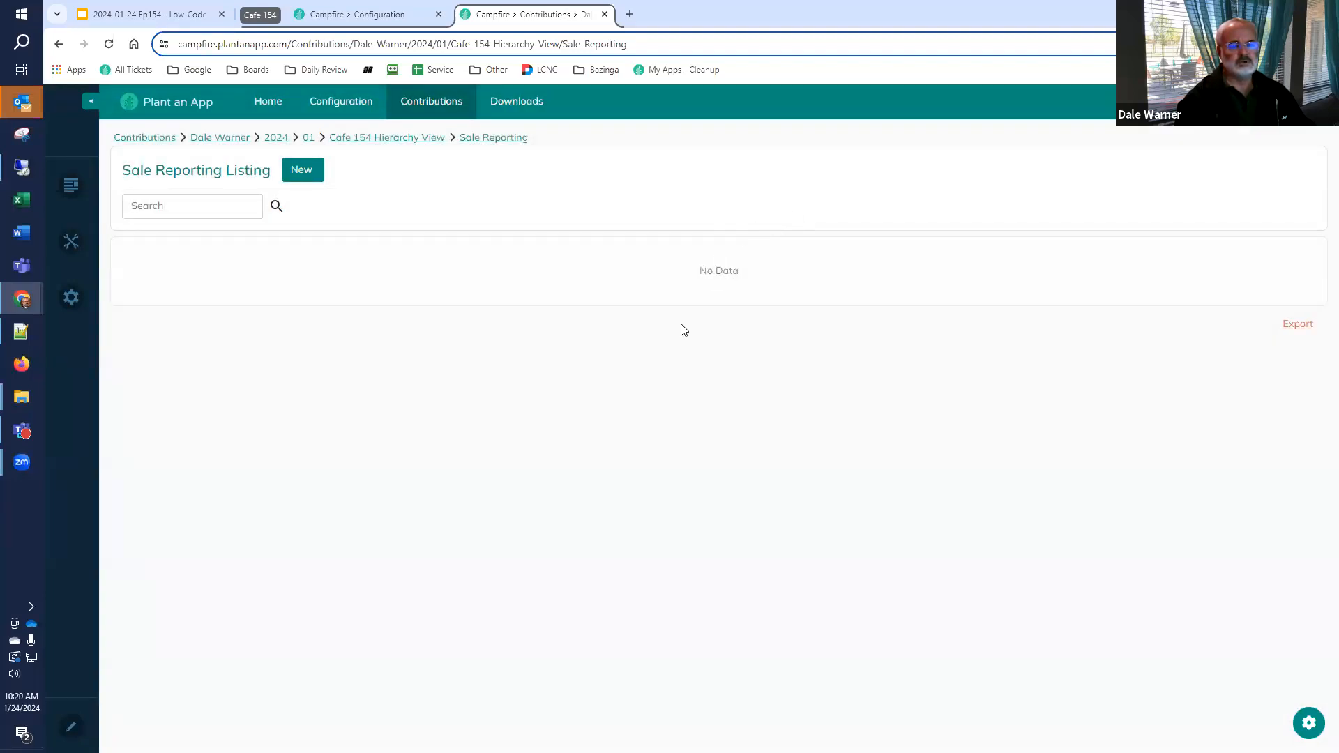
# Add a child page under Sale Reporting with both name and title set to Import
pyautogui.moveTo(73, 196)
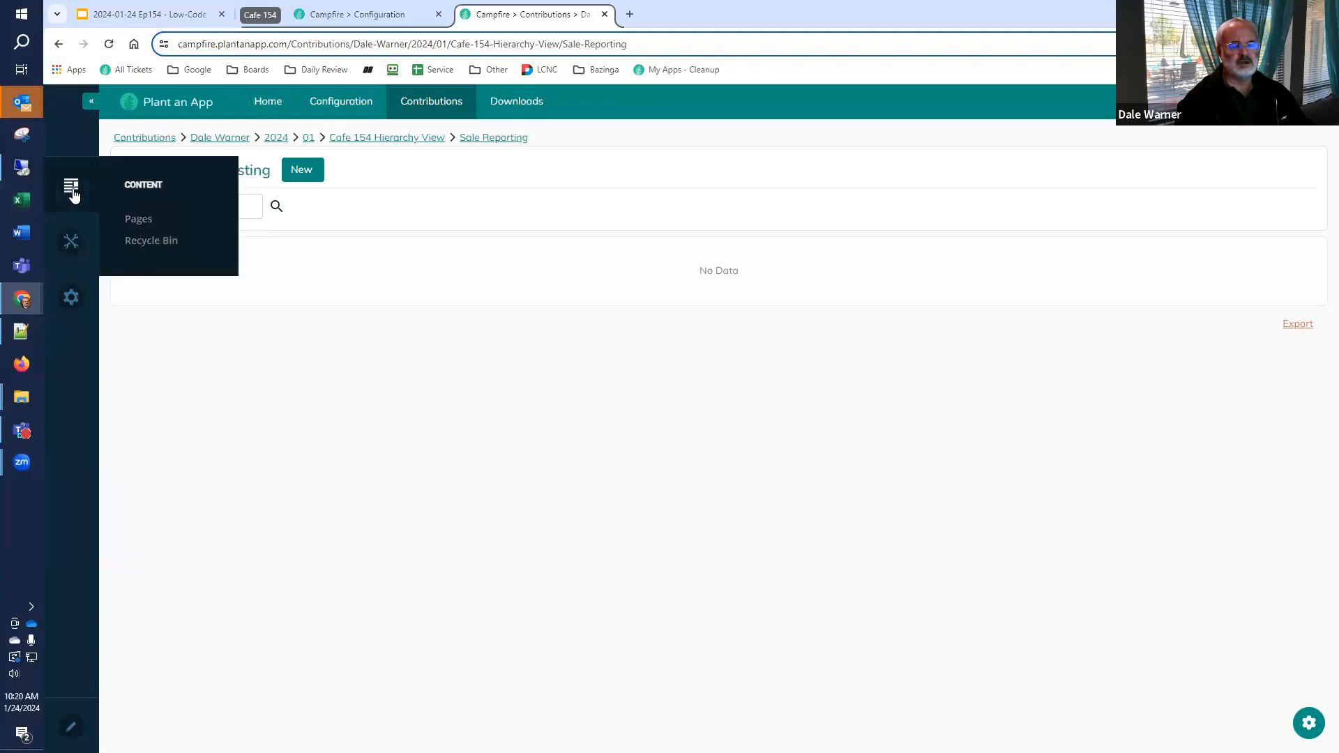
pyautogui.click(138, 220)
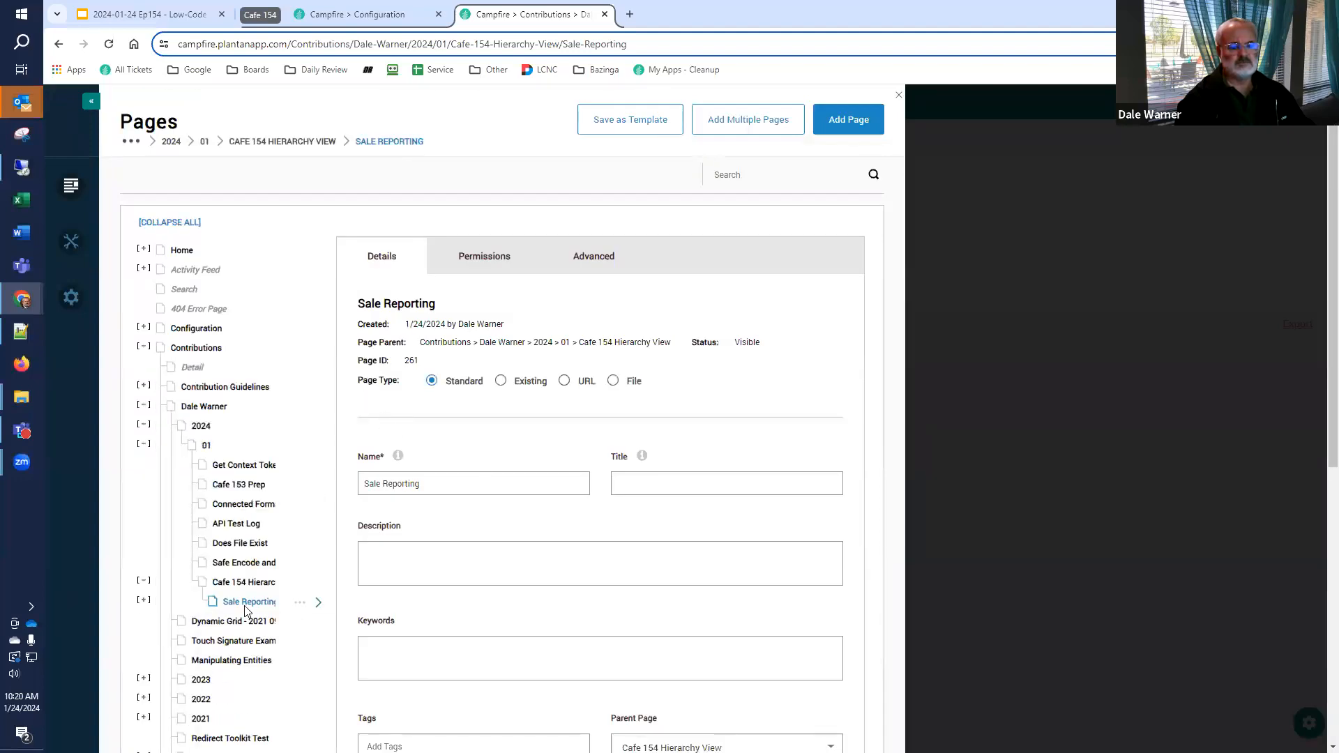
pyautogui.click(300, 602)
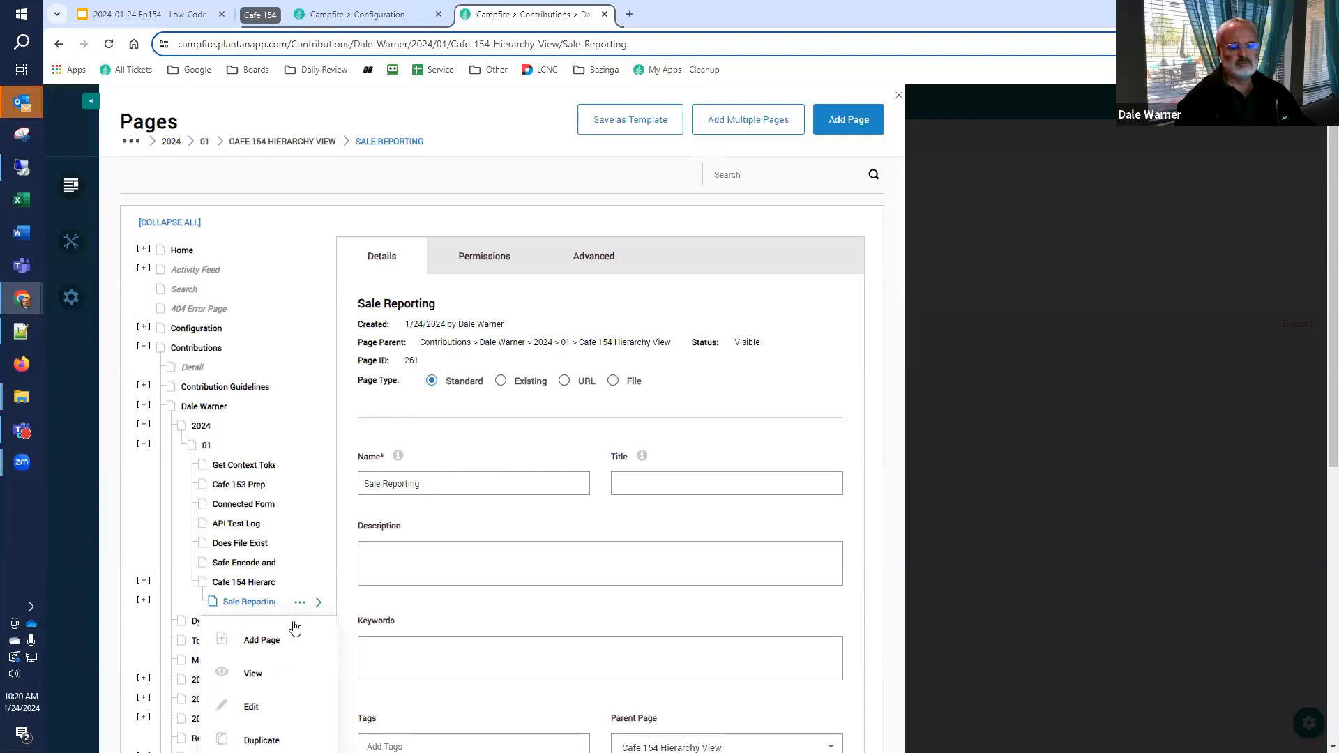
pyautogui.click(262, 640)
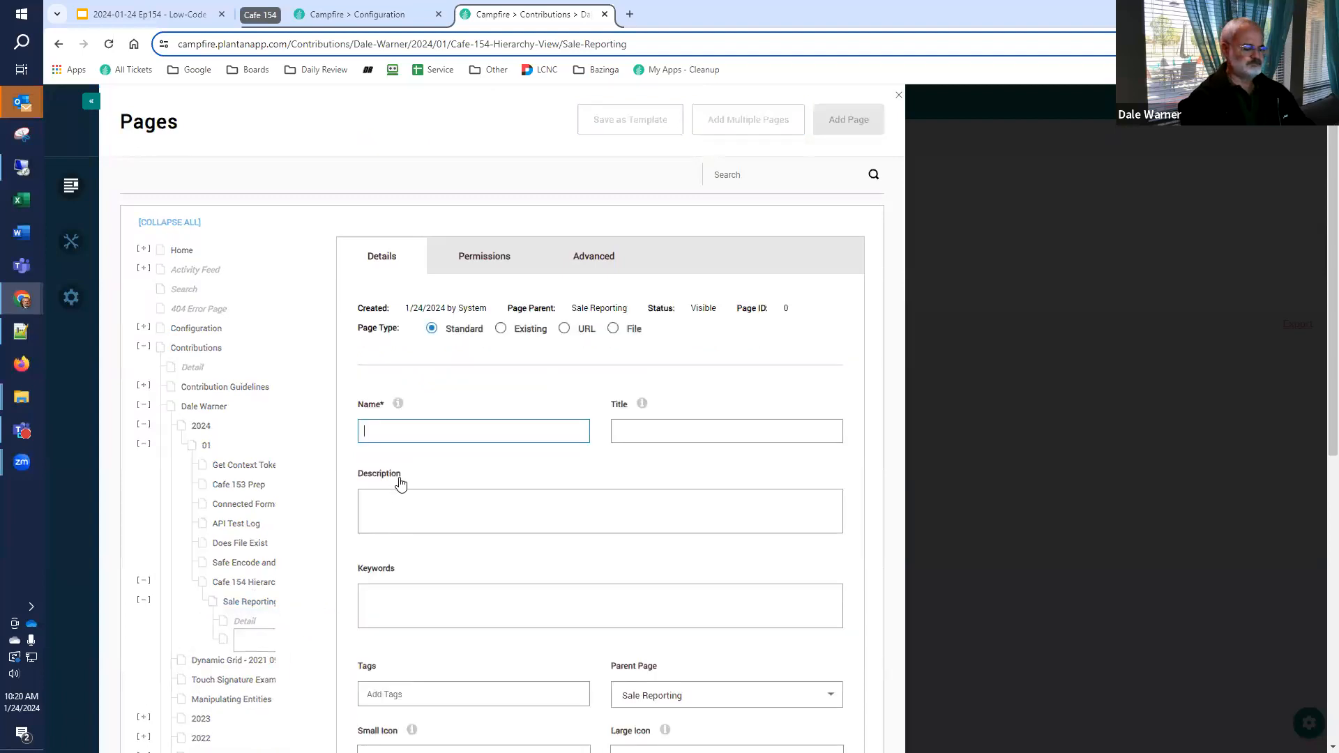
pyautogui.write('U')
pyautogui.press('BackSpace')
pyautogui.write('Import')
pyautogui.press('Tab')
pyautogui.press('Tab')
pyautogui.write('Import')
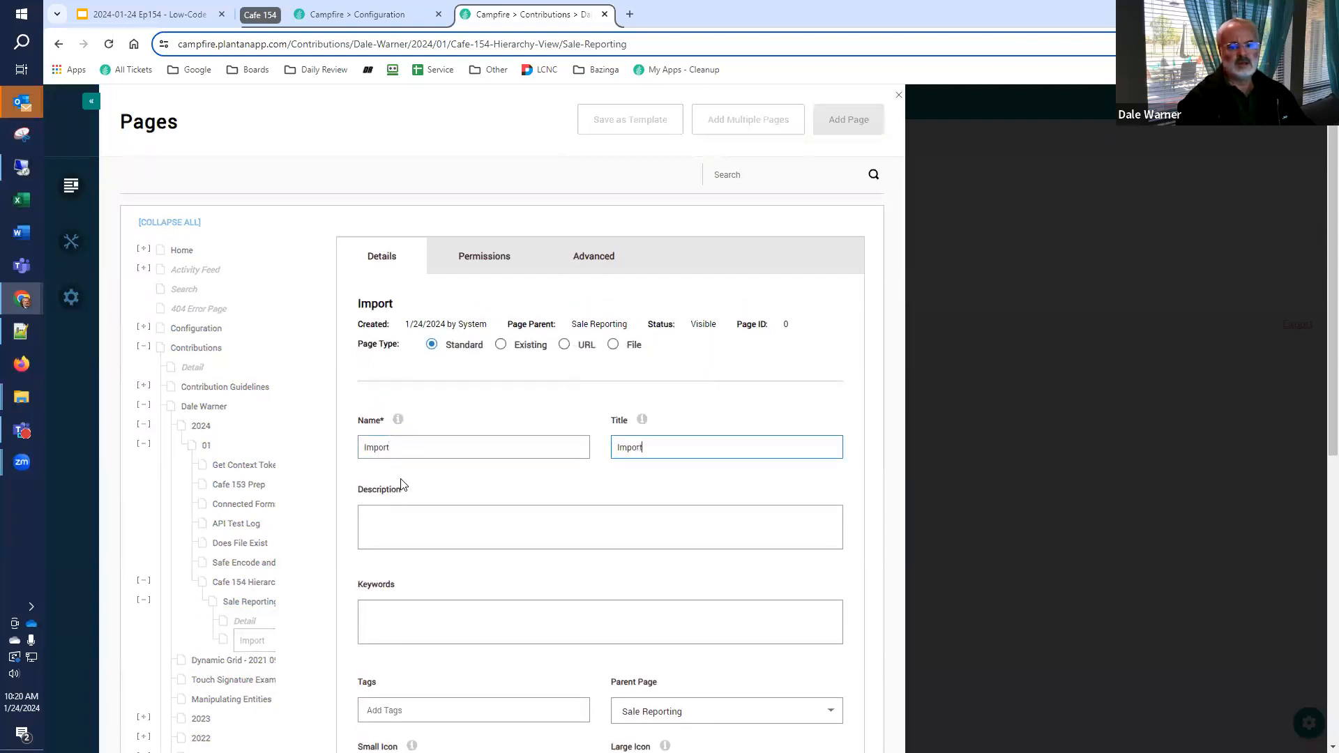
pyautogui.scroll(-6, 401, 485)
pyautogui.click(634, 536)
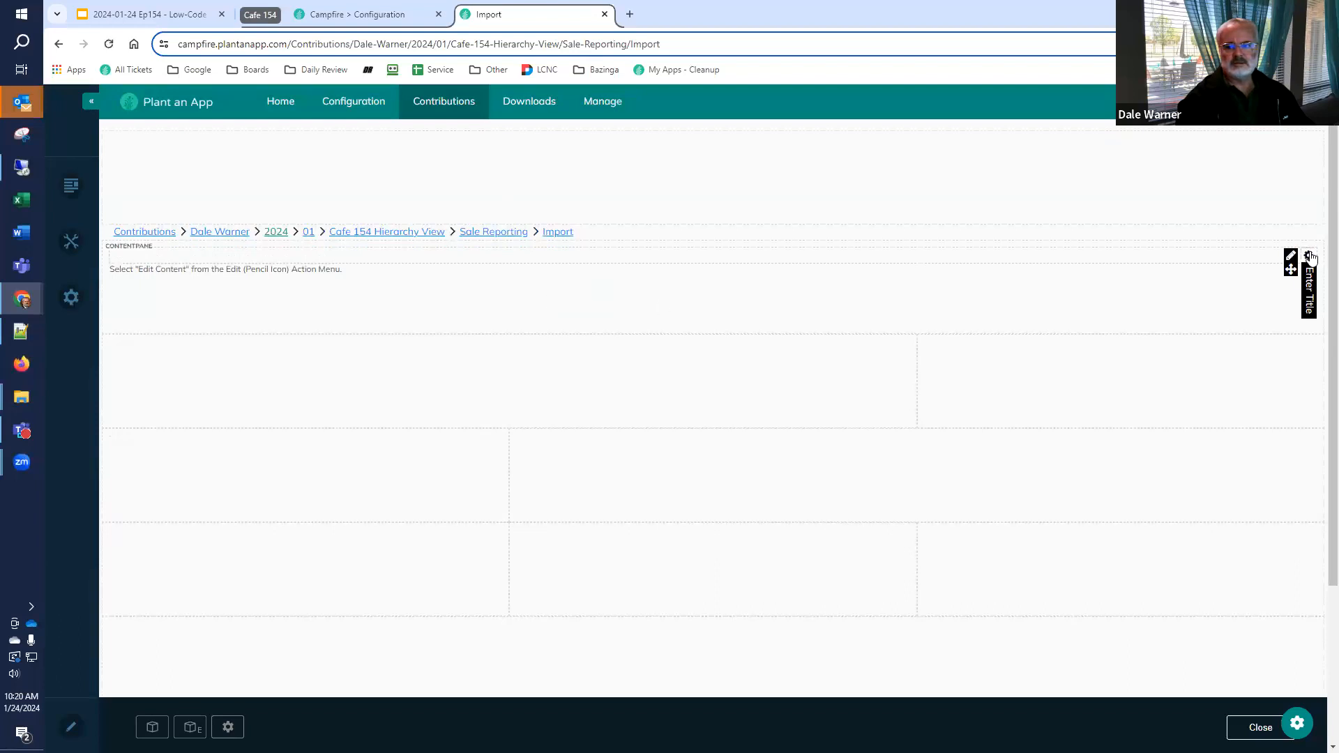
# Delete the default content module from the Import page and add an avt.Action Form module in its place
pyautogui.moveTo(1308, 257)
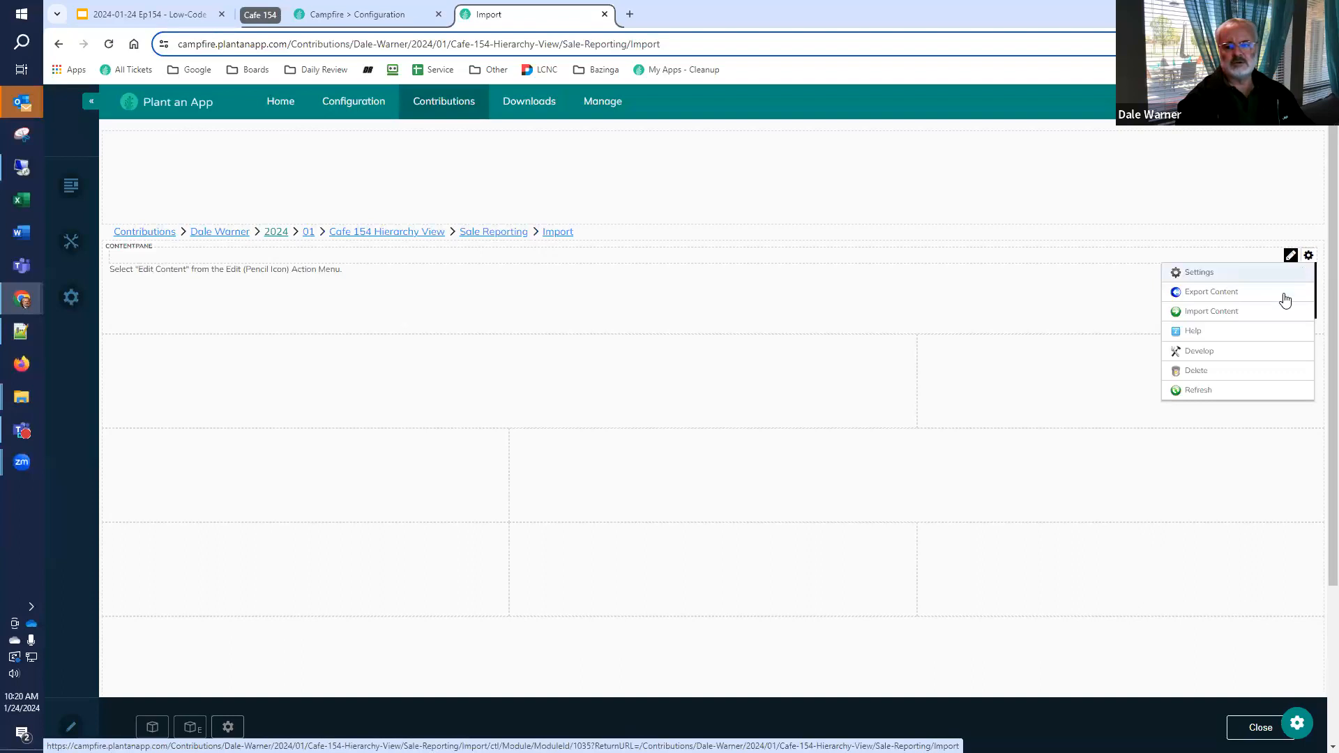
pyautogui.click(1248, 371)
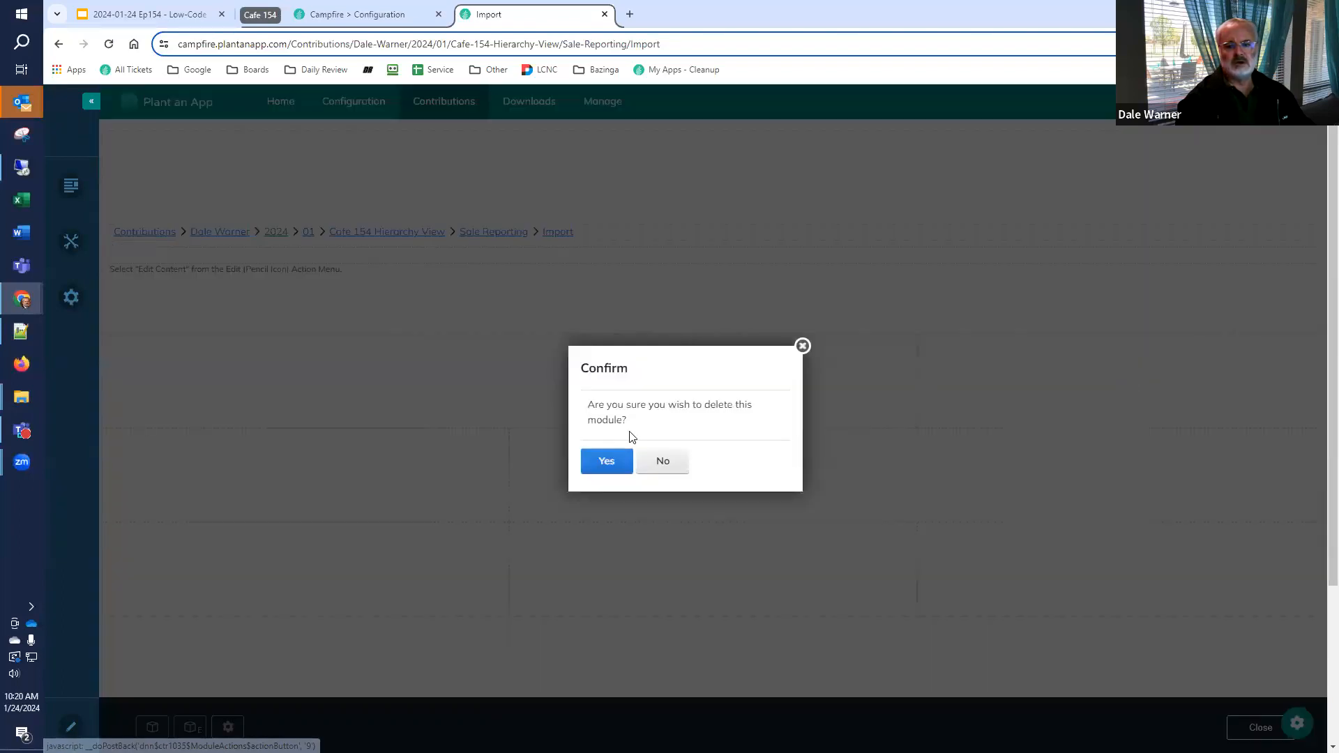
pyautogui.click(612, 466)
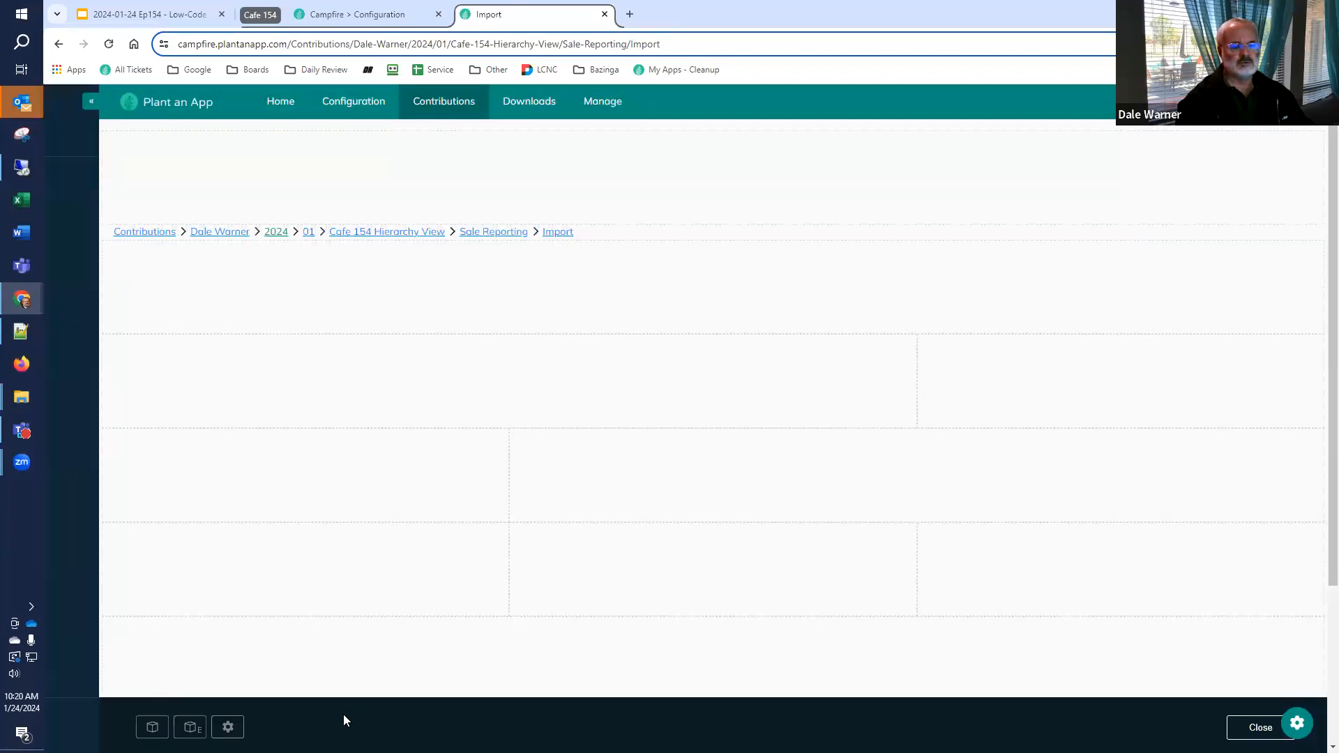
pyautogui.click(153, 728)
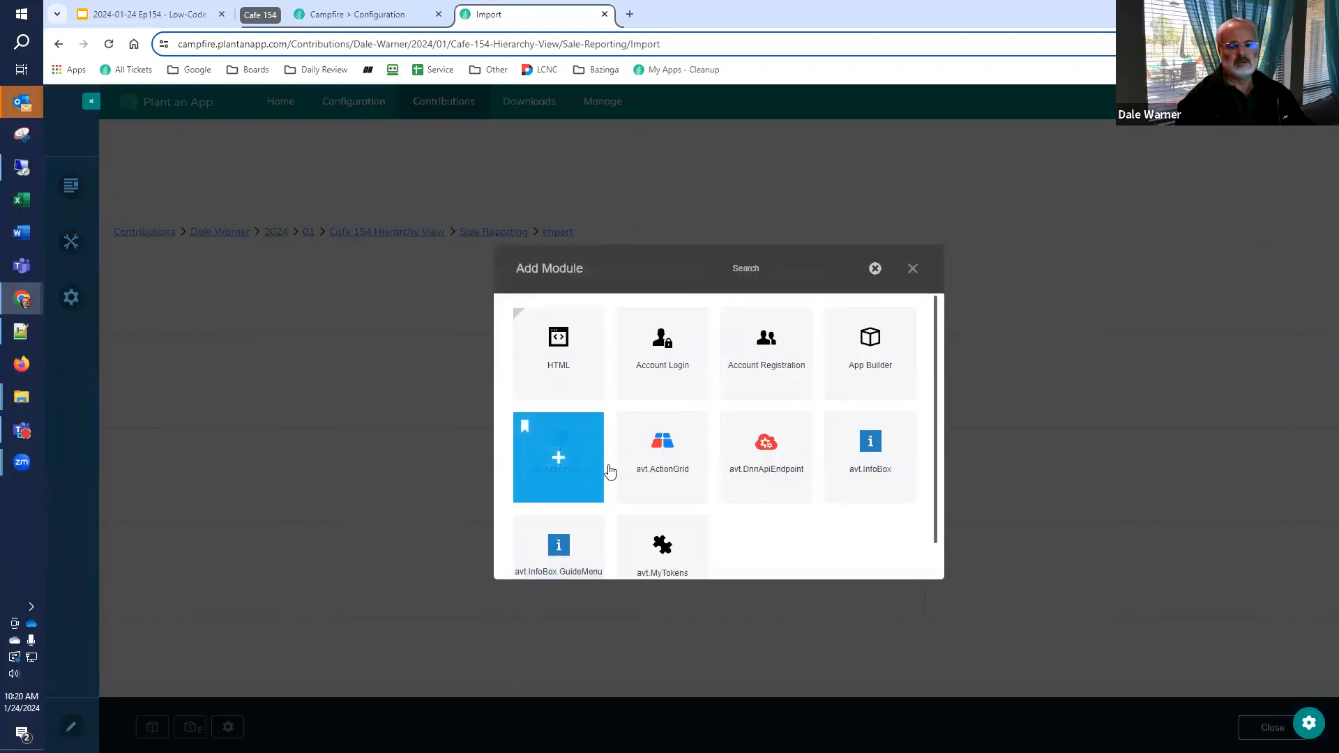
pyautogui.click(580, 479)
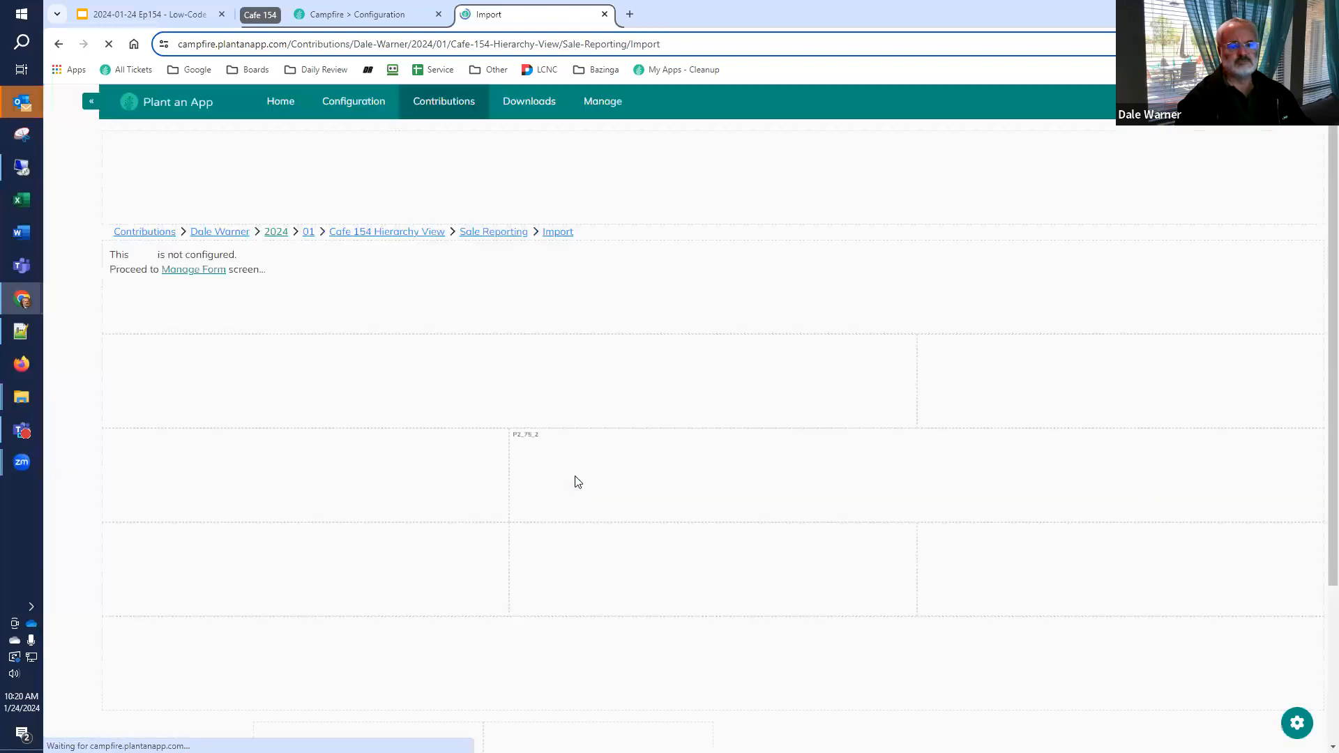
pyautogui.click(708, 293)
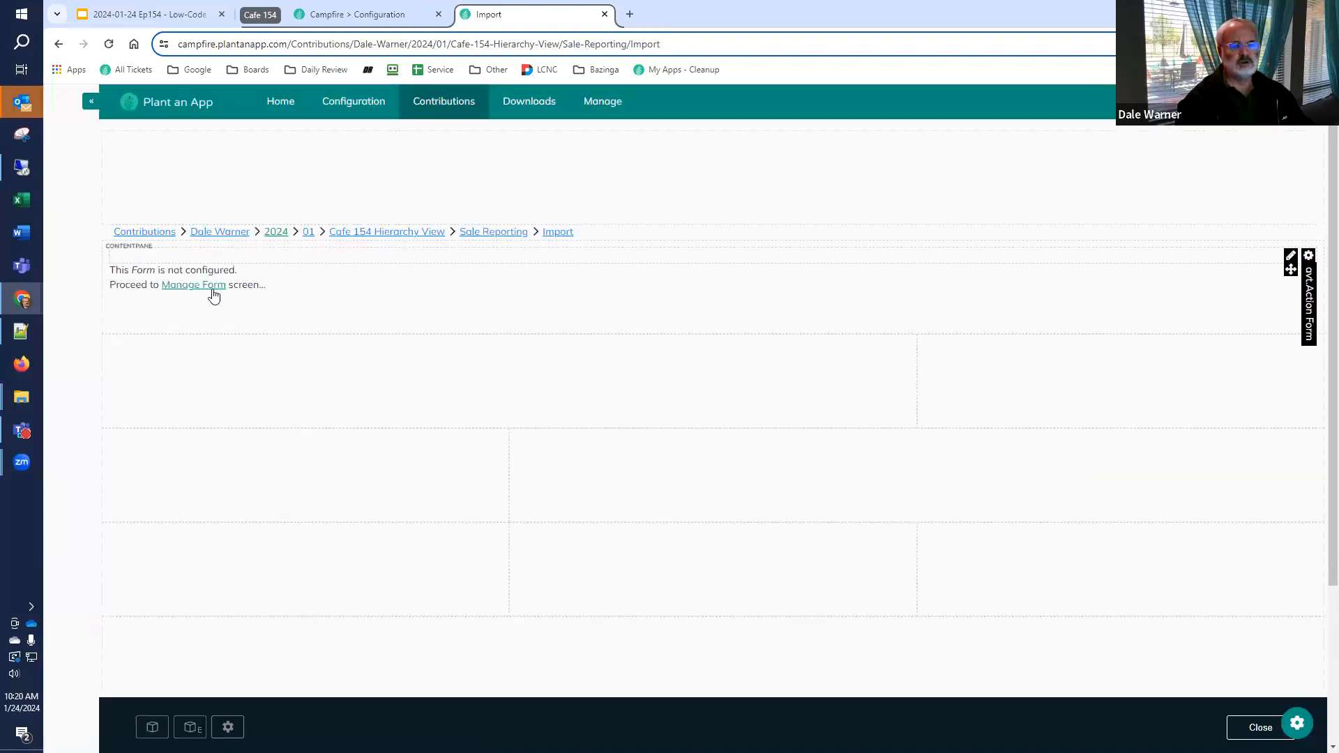
# Rename the new form as Import Form in the Form Builder and set its label alignment to Top
pyautogui.click(213, 286)
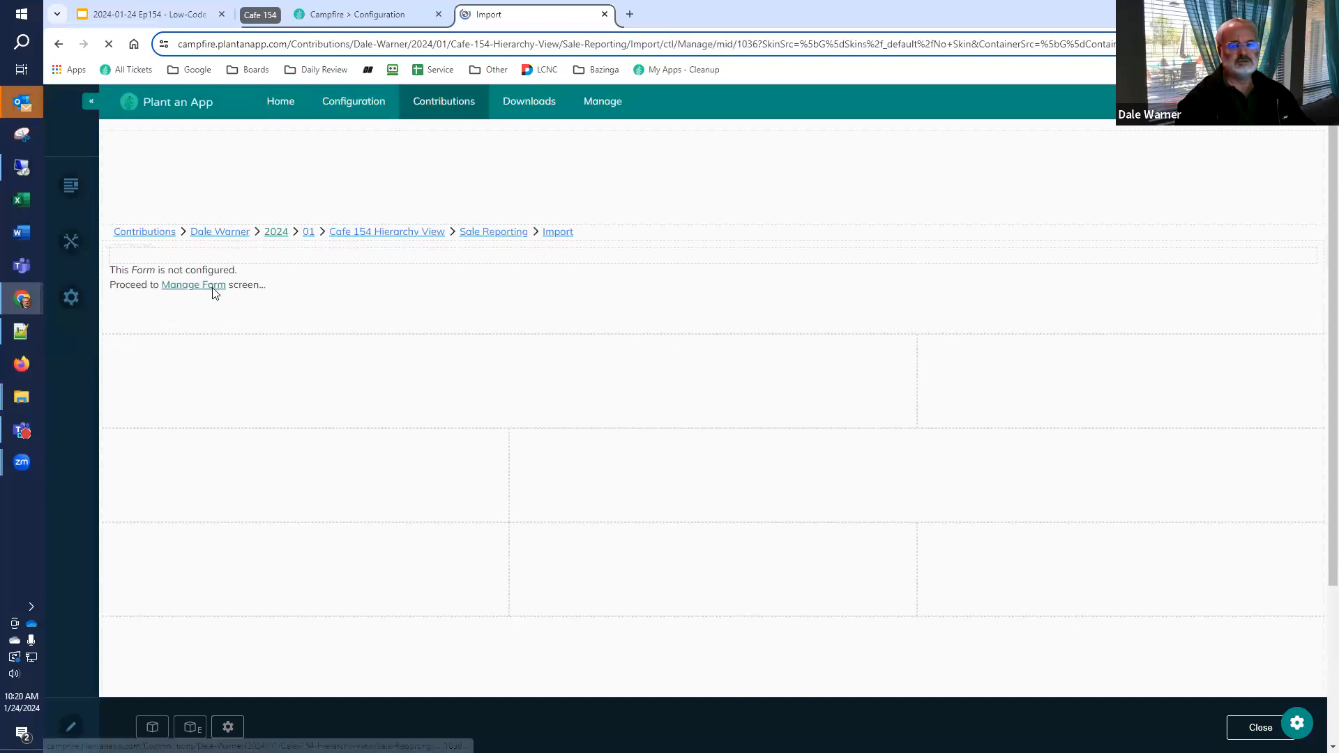
pyautogui.click(1070, 239)
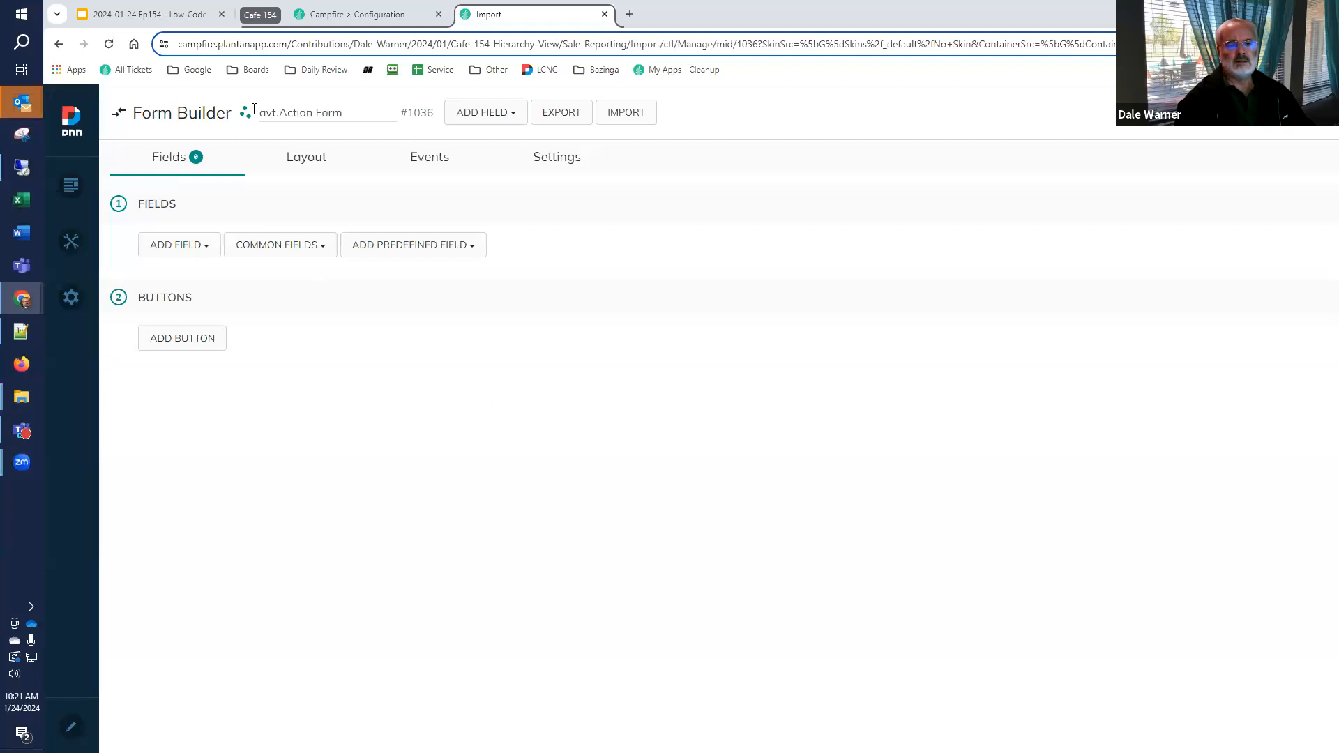
pyautogui.moveTo(314, 114); pyautogui.dragTo(260, 113)
pyautogui.write('Import')
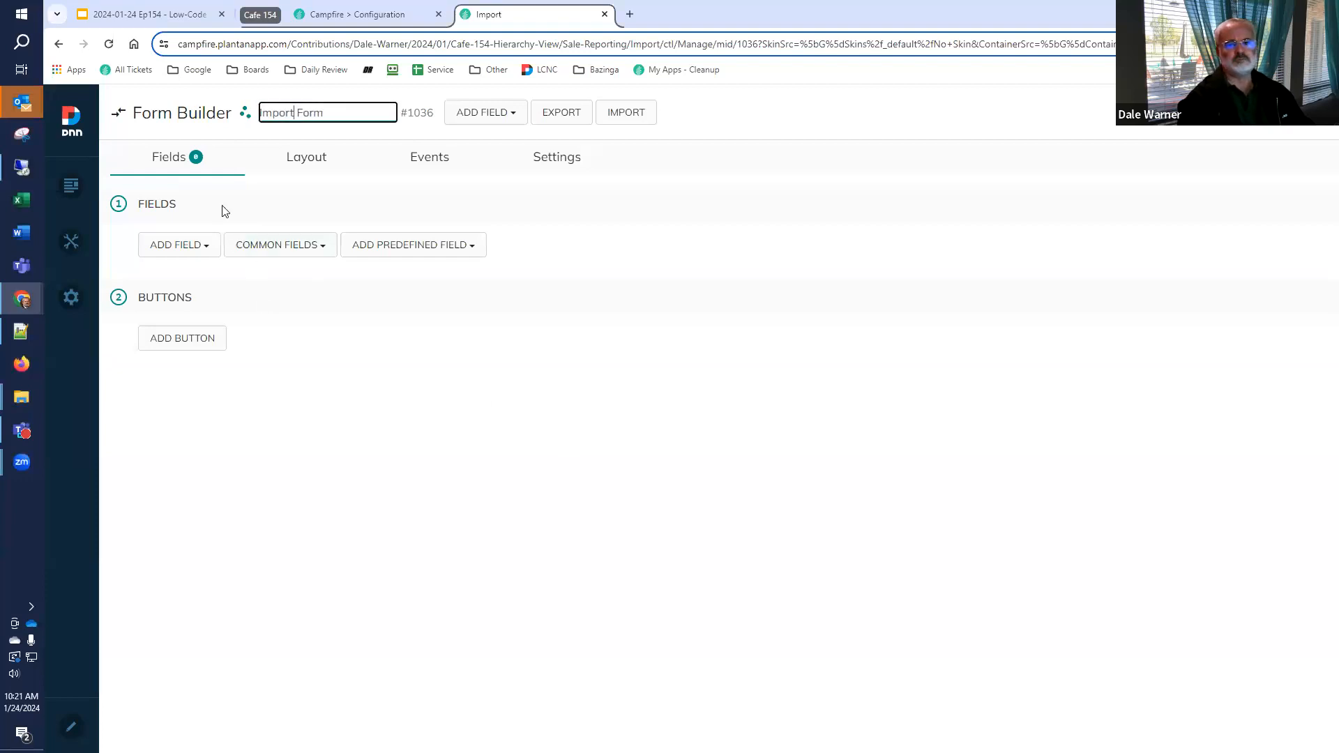
pyautogui.click(543, 157)
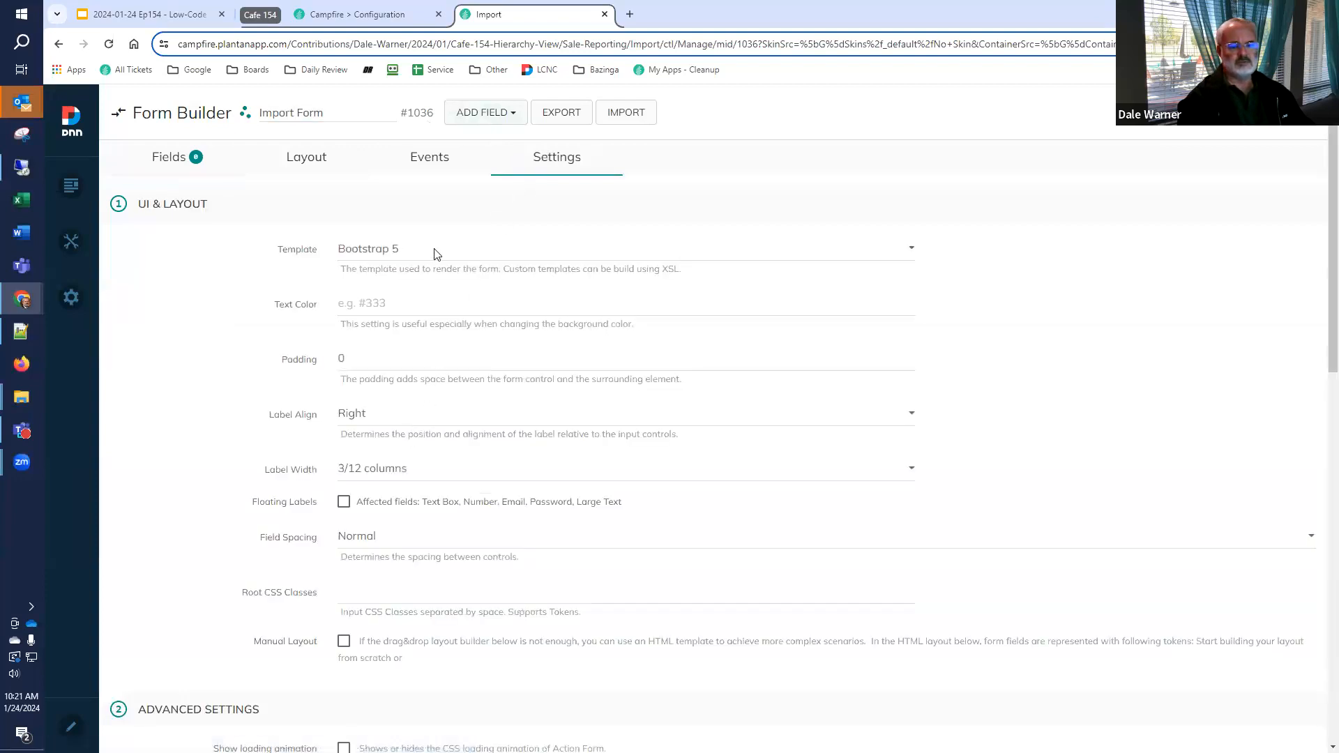
pyautogui.click(398, 413)
pyautogui.click(395, 487)
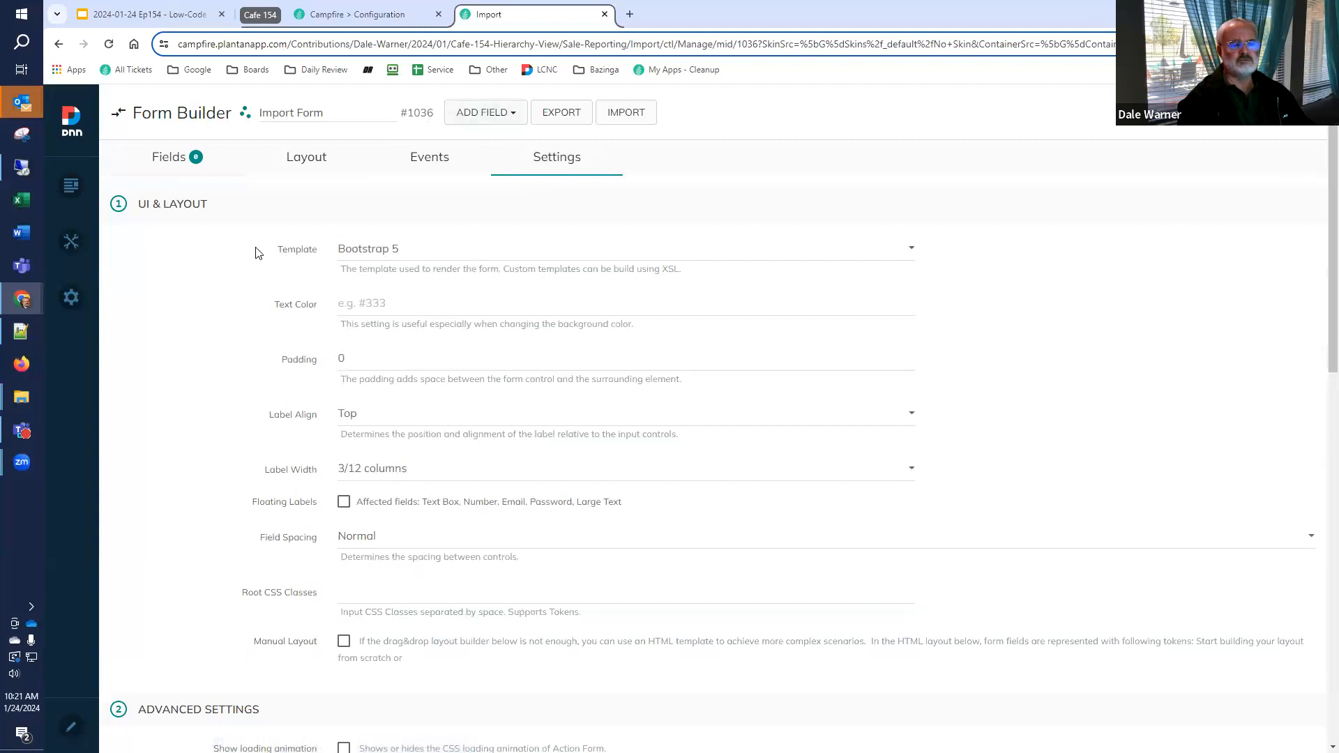
# Add a Large Text field to the Import Form
pyautogui.click(204, 166)
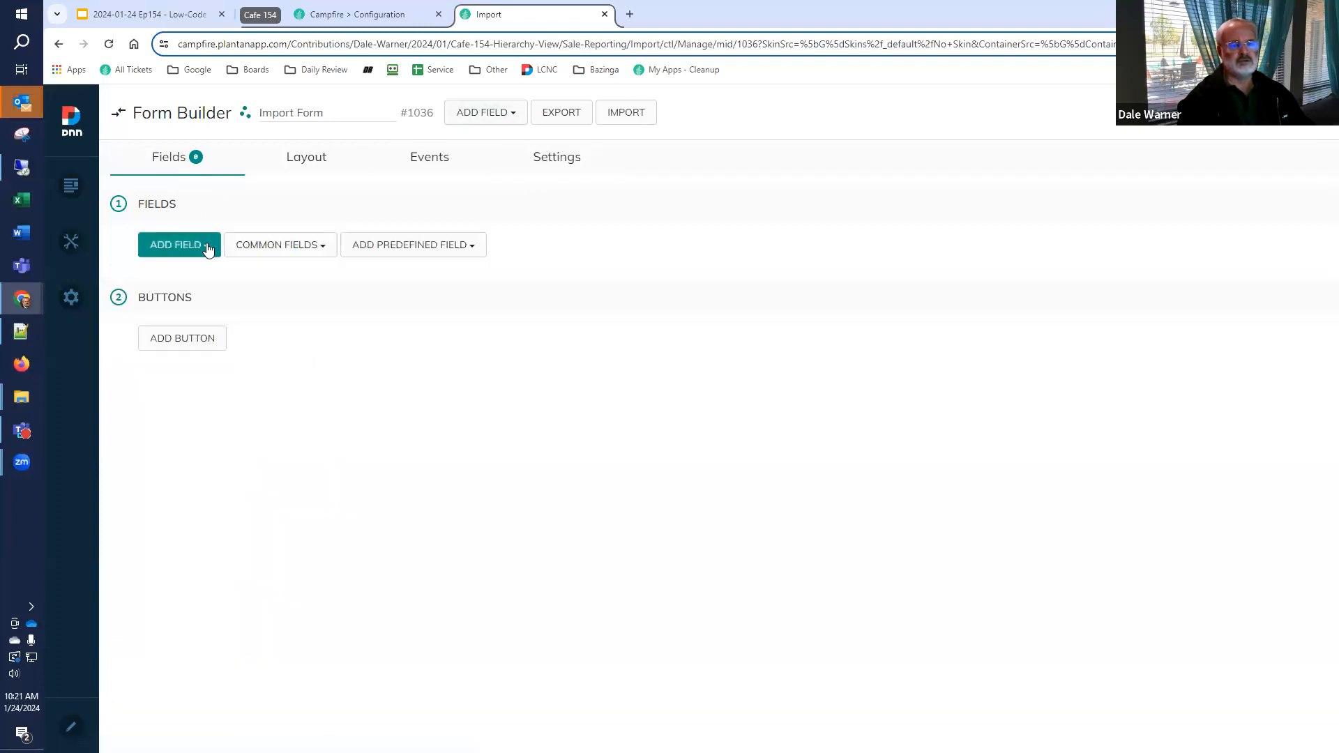
pyautogui.click(208, 248)
pyautogui.write('lar')
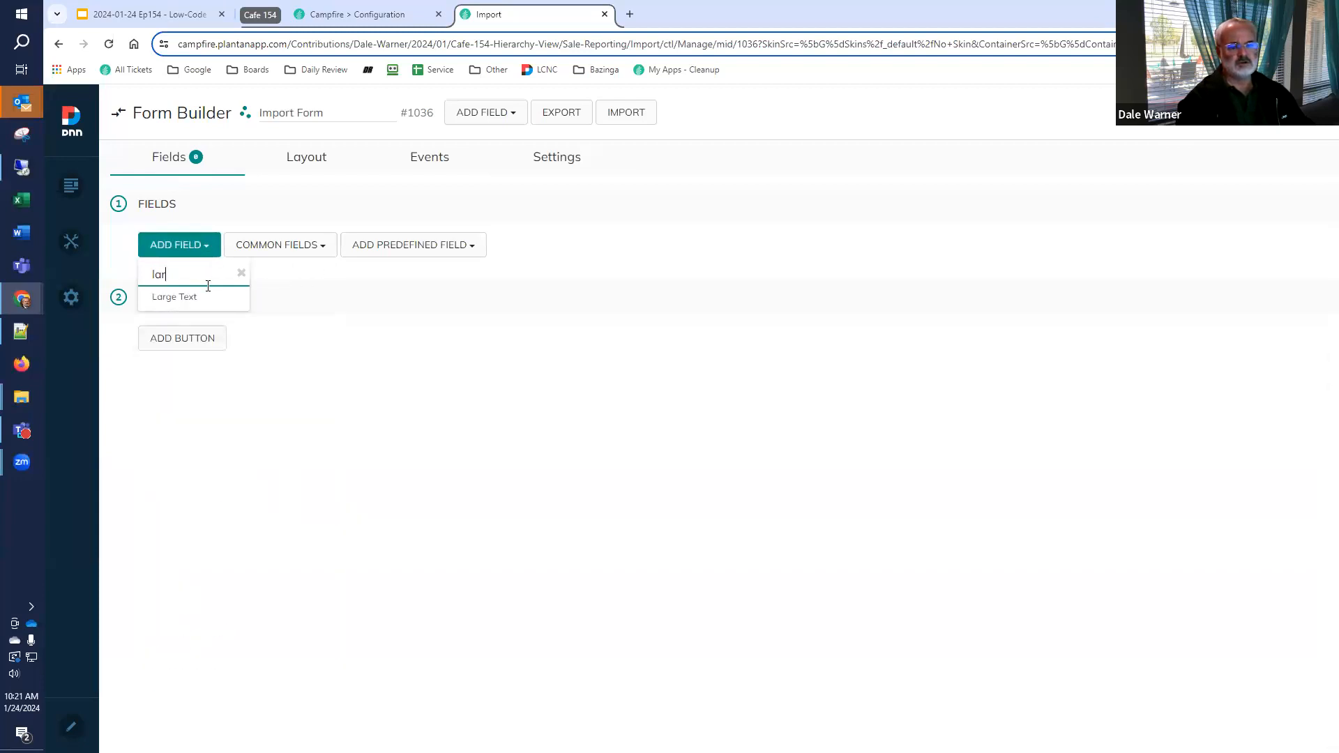
pyautogui.click(203, 298)
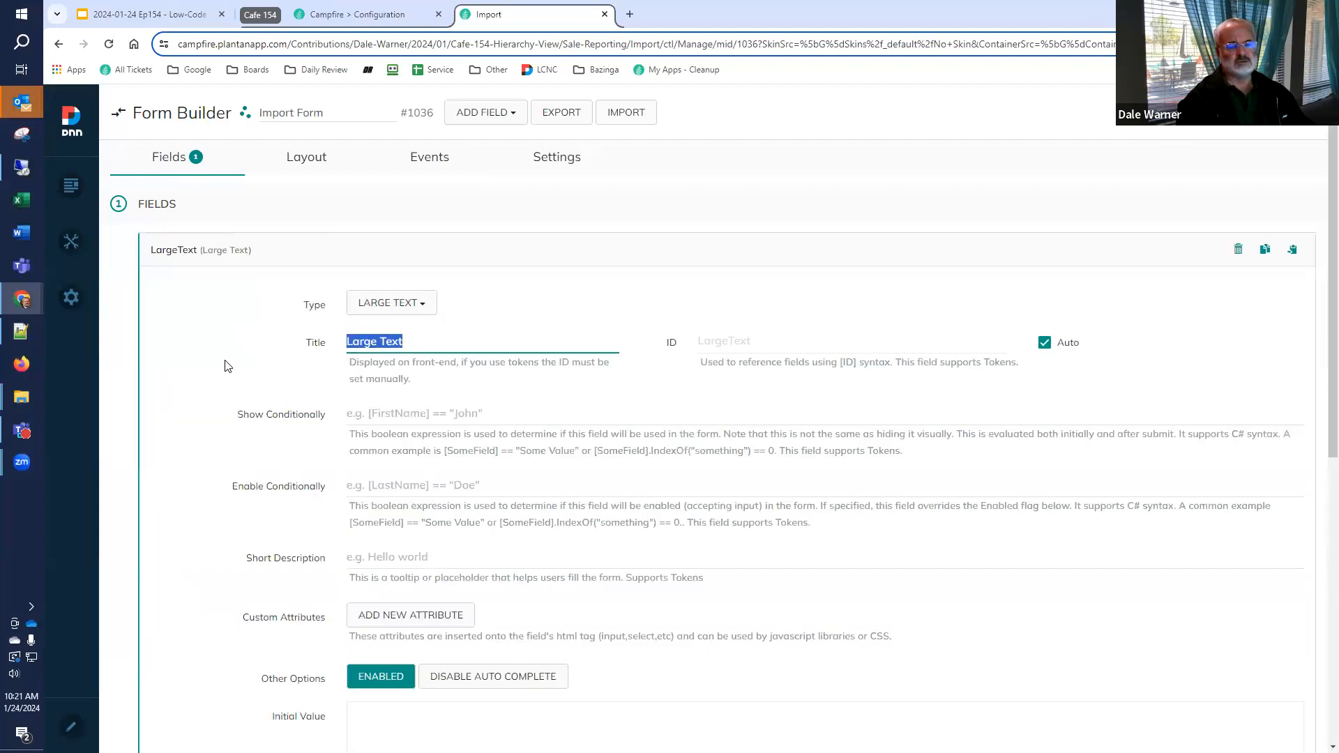
pyautogui.scroll(-3, 289, 466)
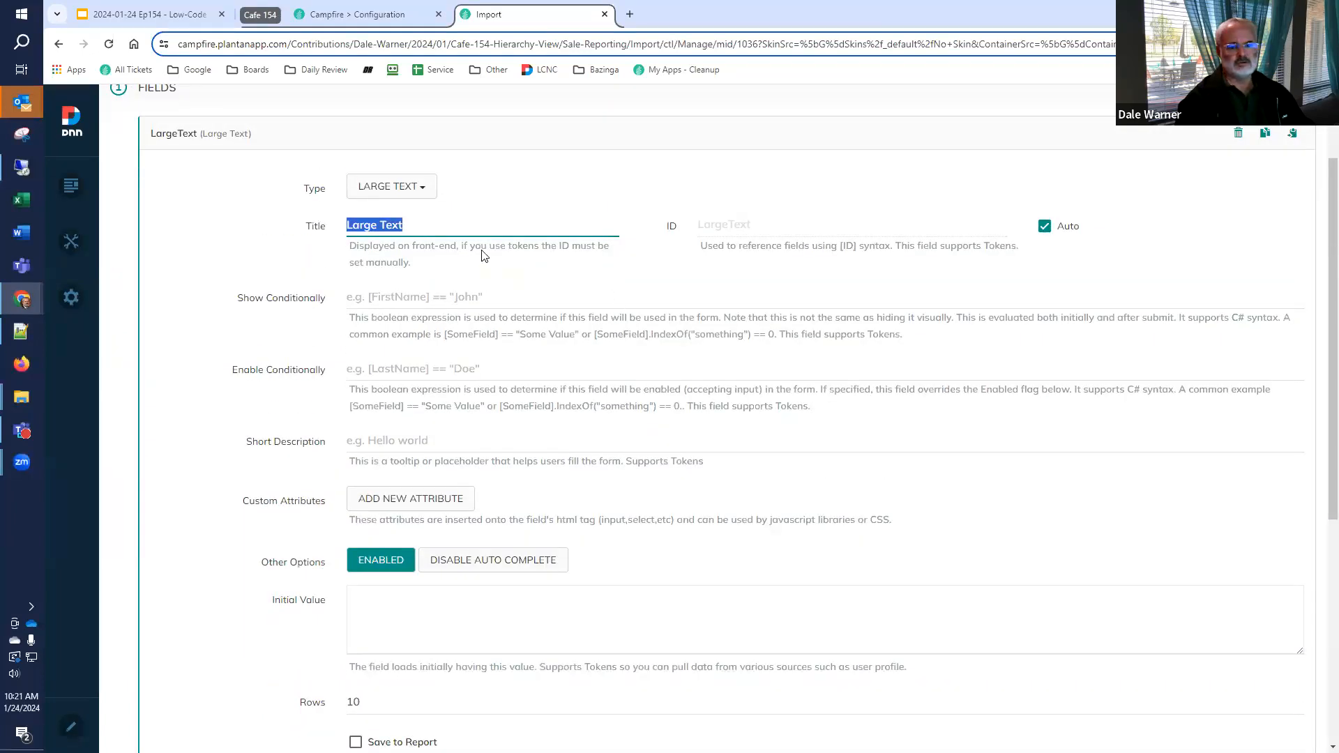
# Set the Large Text field's title to JSON and retitle the Submit button as Import
pyautogui.click(476, 228)
pyautogui.hotkey('ctrl', 'a')
pyautogui.write('JSON')
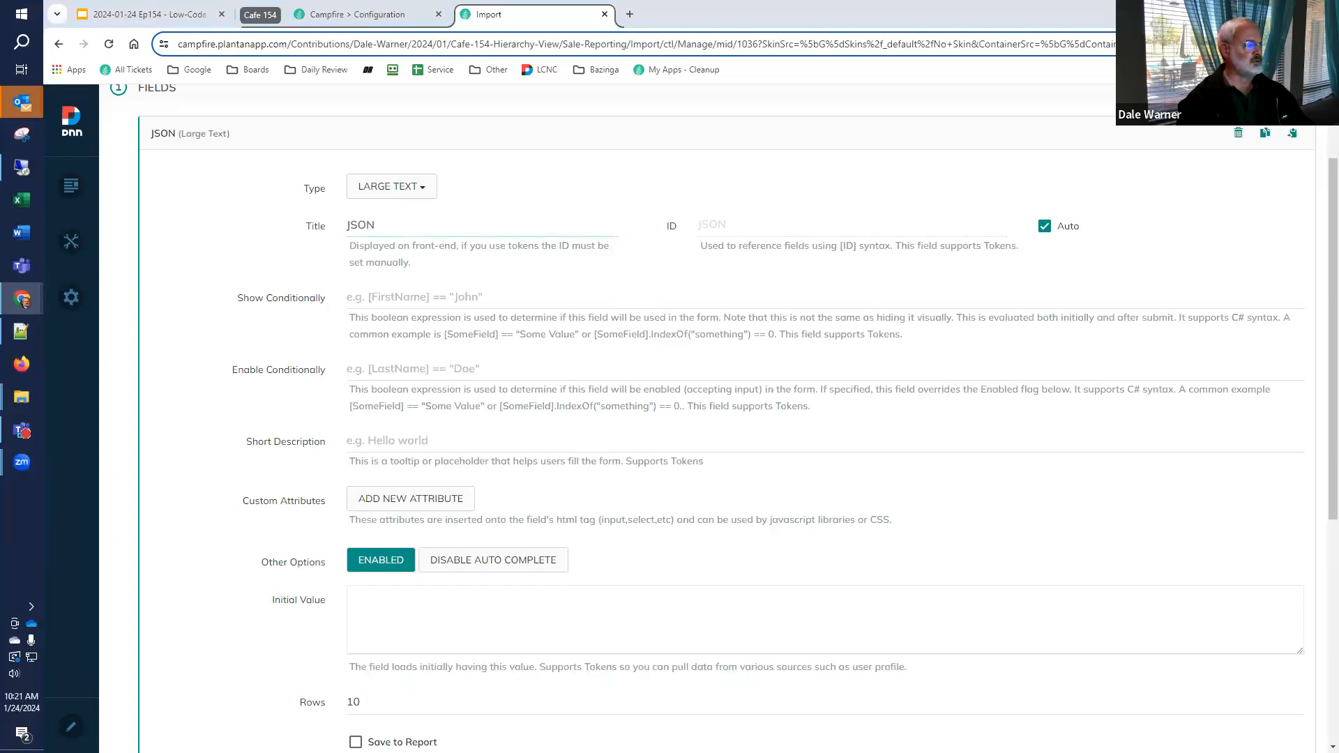
pyautogui.click(209, 146)
pyautogui.click(185, 386)
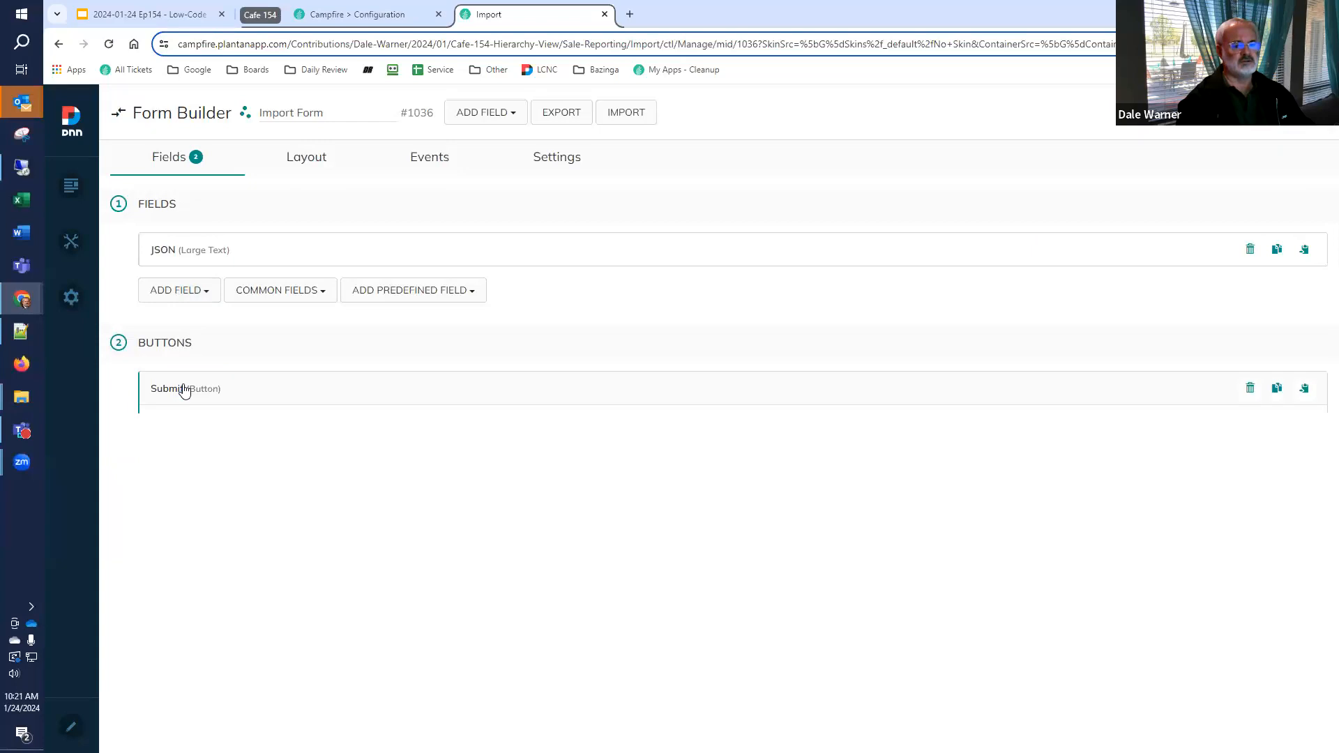
pyautogui.write('Import')
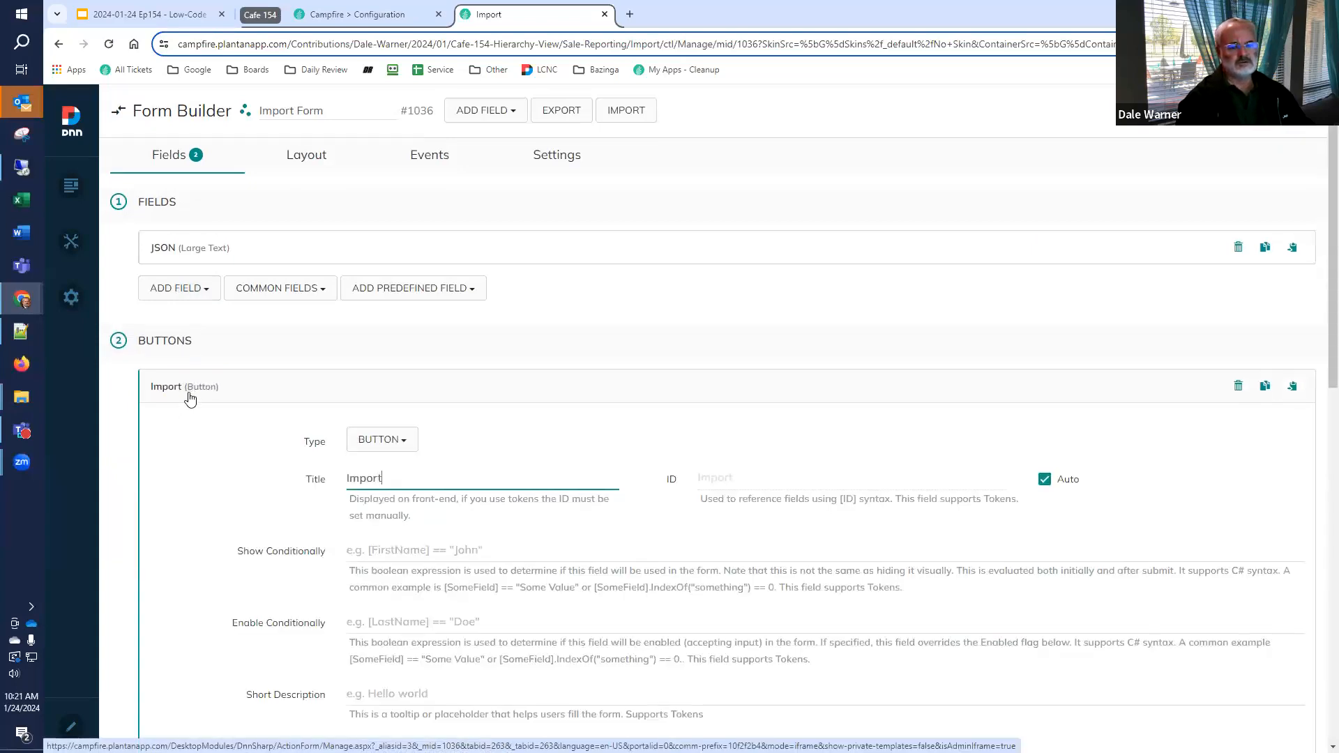
# Add a Create List from JSON action to the Import button's On Click Handler
pyautogui.scroll(-2, 186, 417)
pyautogui.scroll(-4, 187, 389)
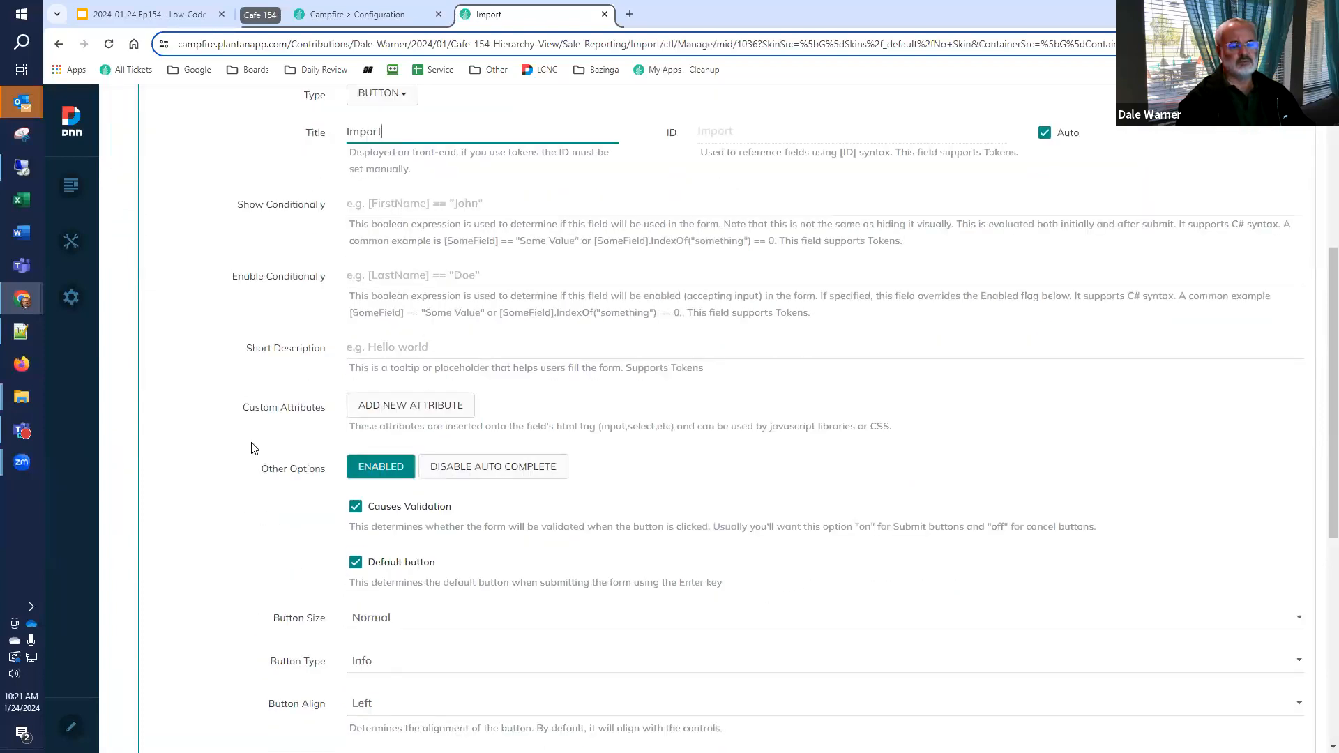
pyautogui.scroll(-6, 303, 462)
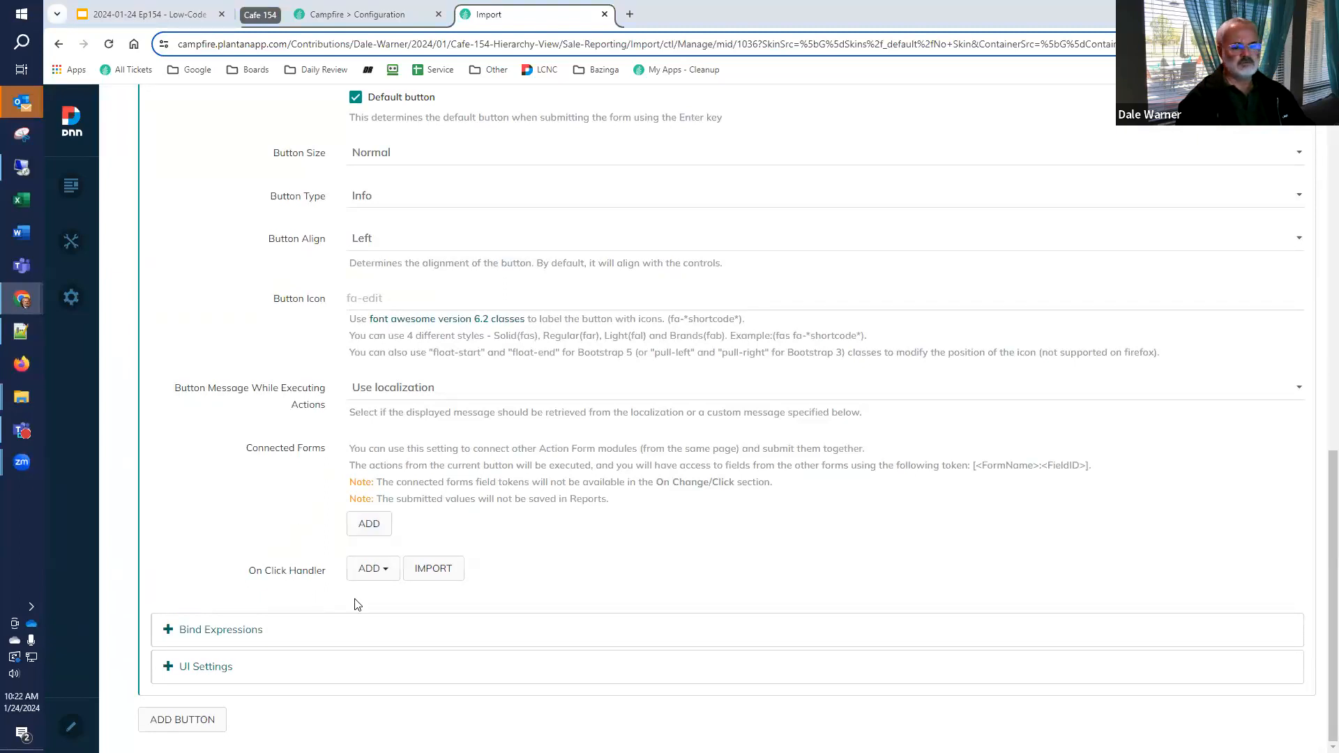
pyautogui.click(360, 573)
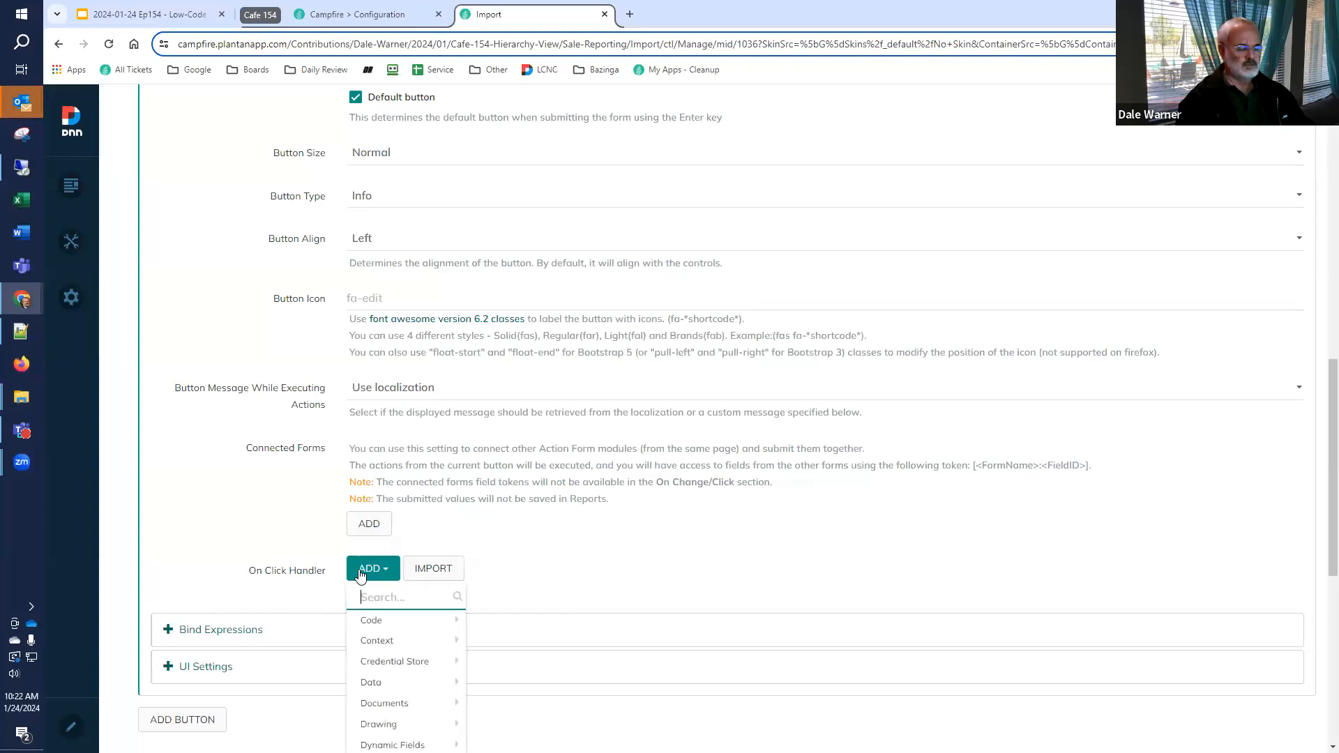
pyautogui.write('create li')
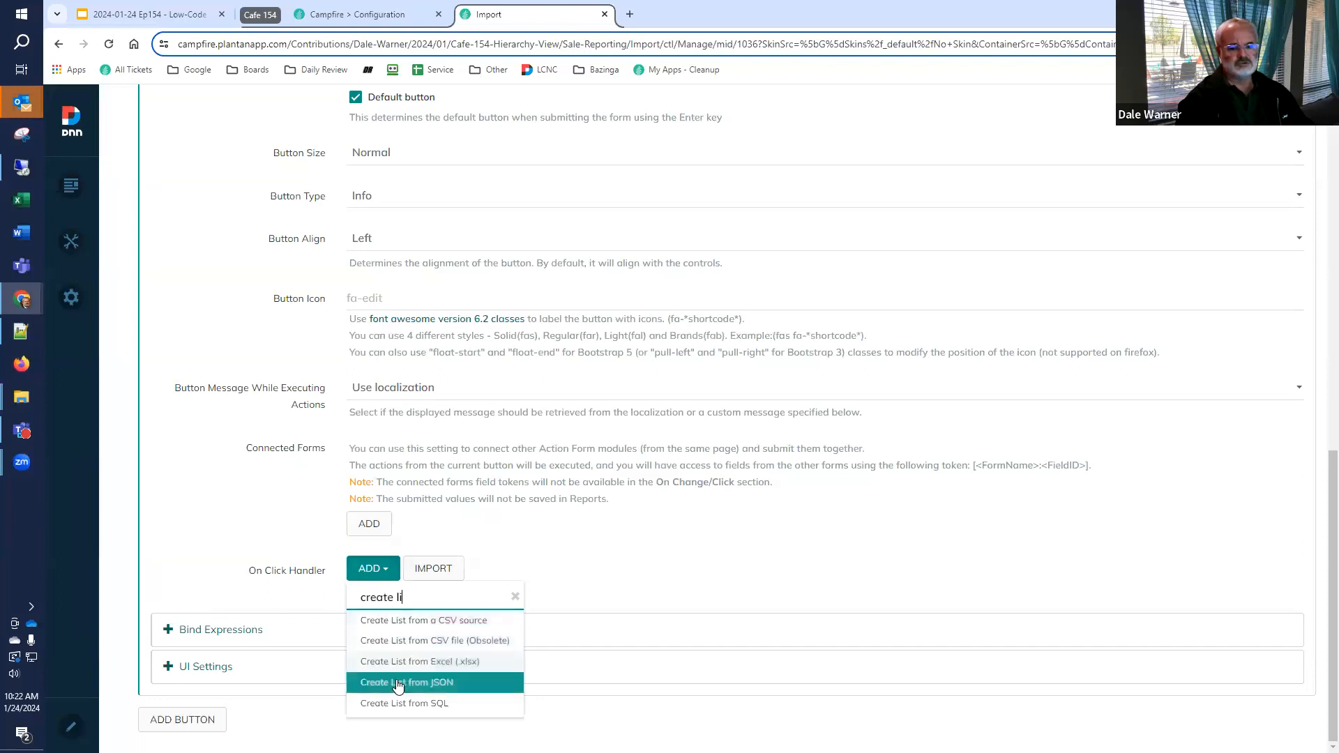
pyautogui.click(399, 684)
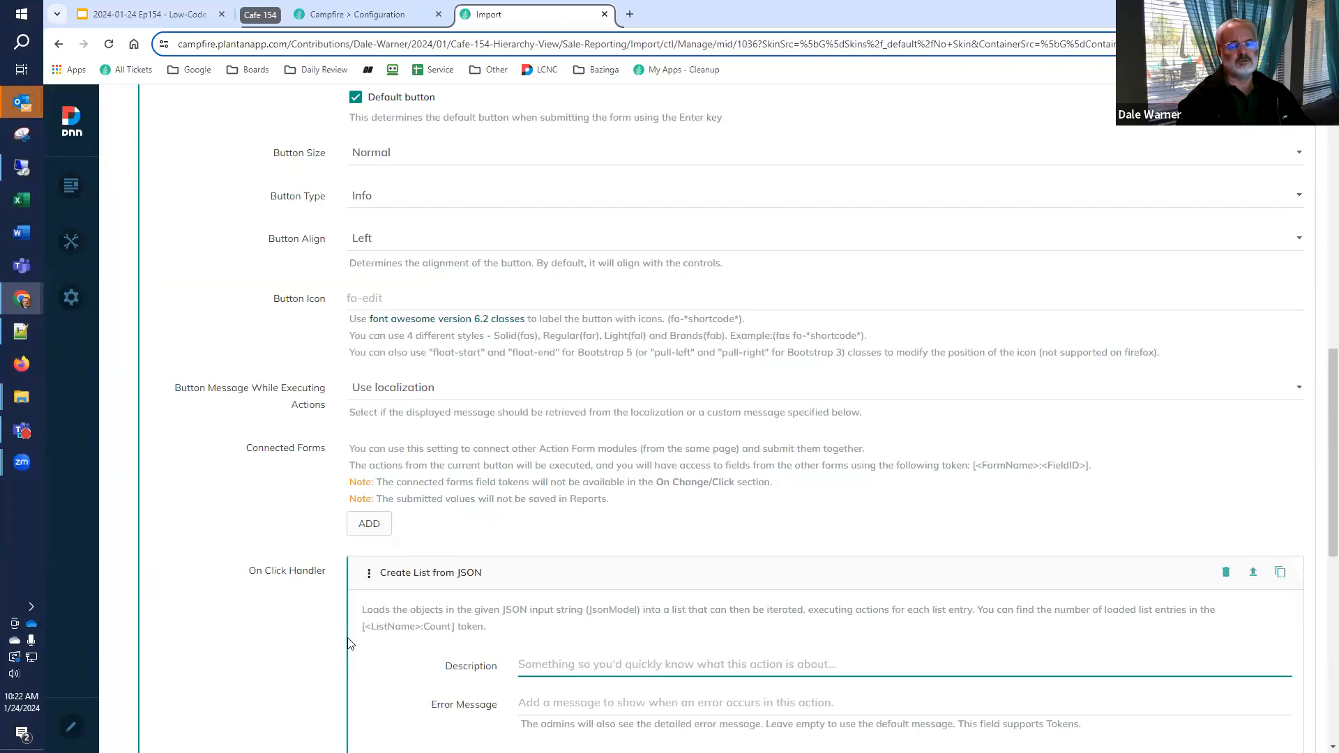
# Set the JSON Model of the Create List from JSON action to the token [JSON]
pyautogui.scroll(-3, 349, 645)
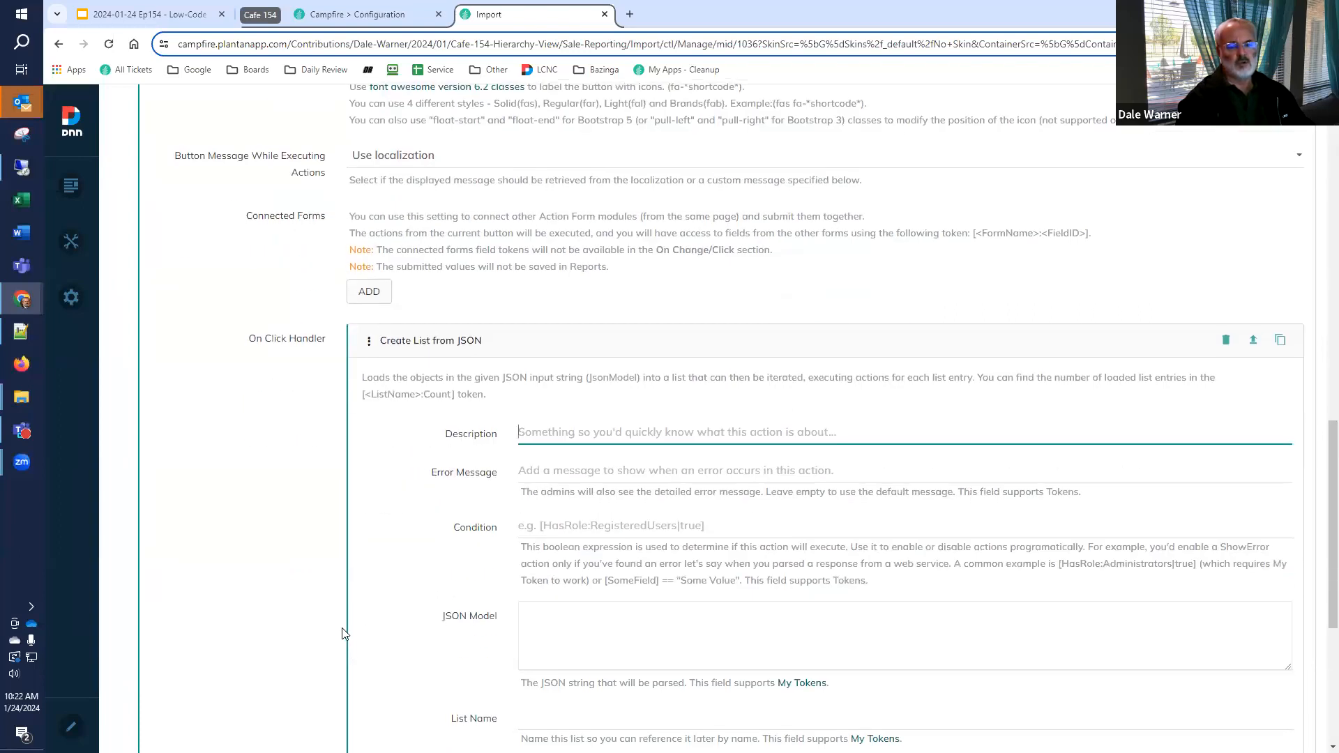
pyautogui.scroll(-2, 342, 633)
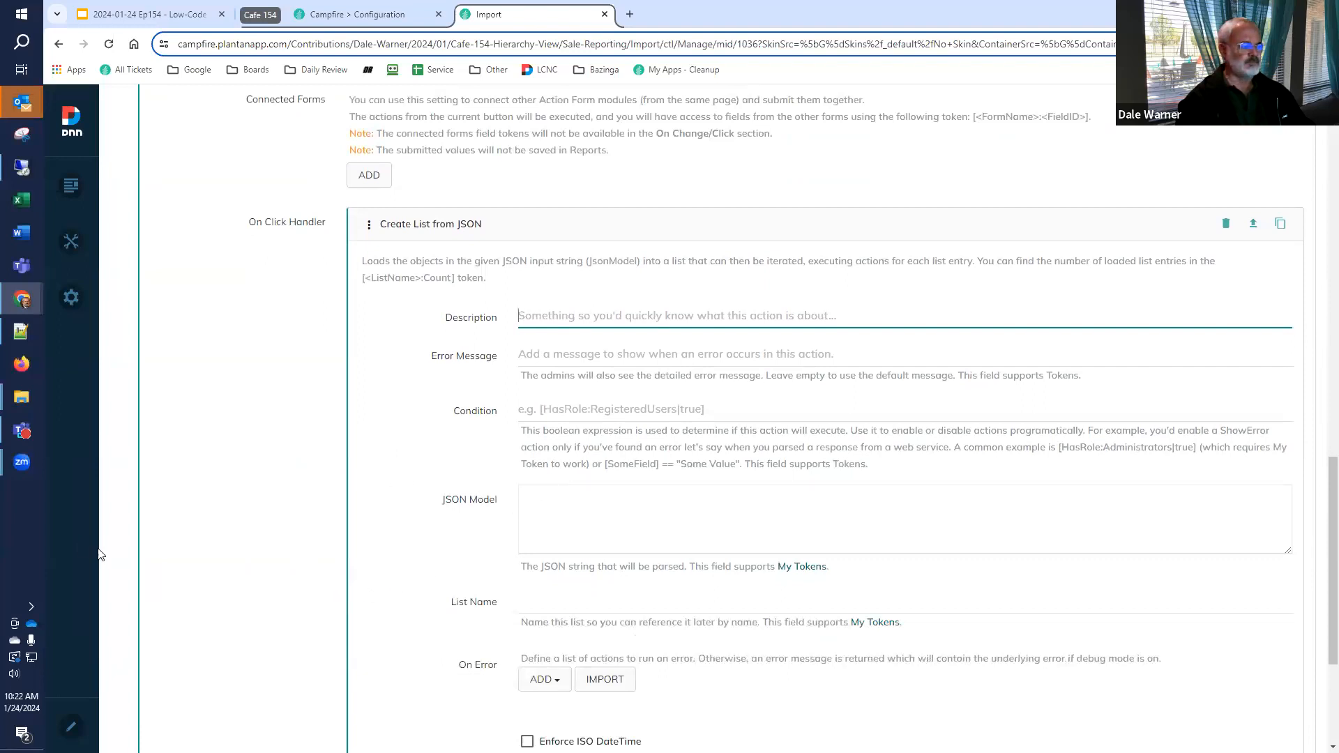
pyautogui.click(701, 522)
pyautogui.write('[{')
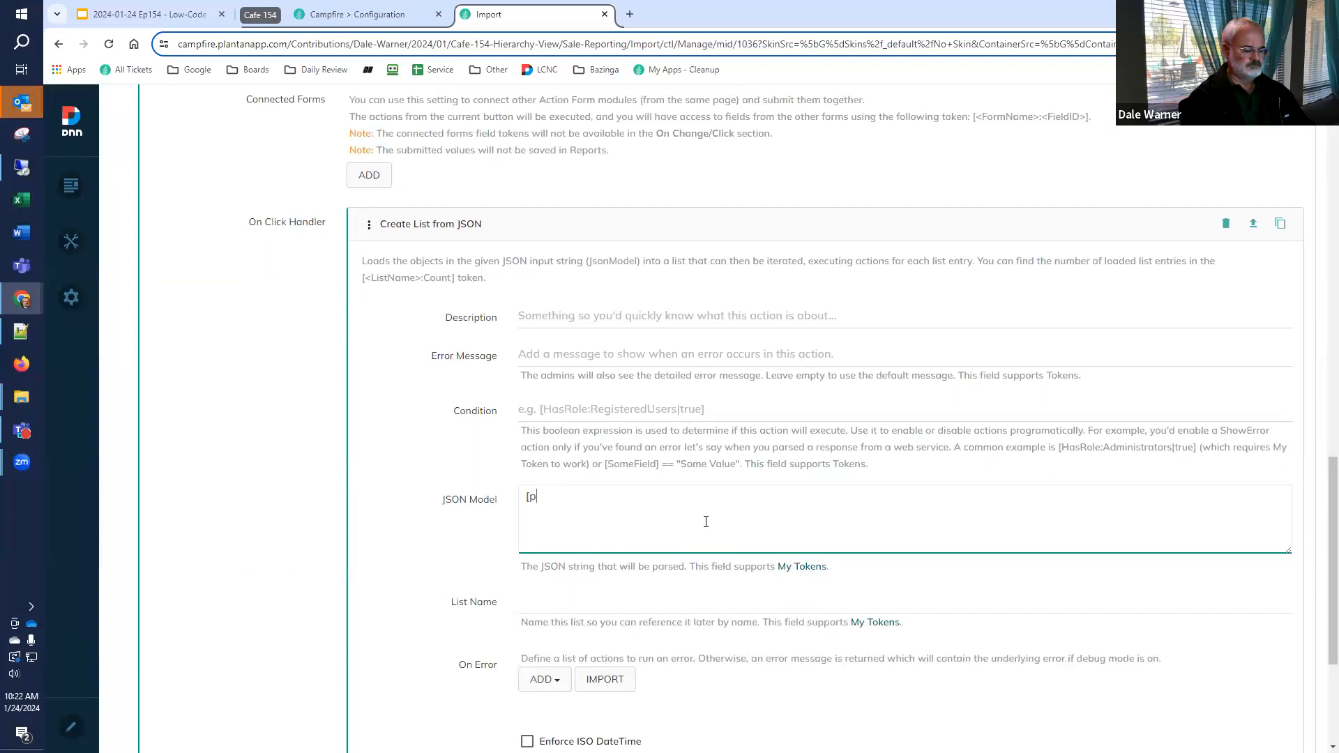
pyautogui.write('JSO')
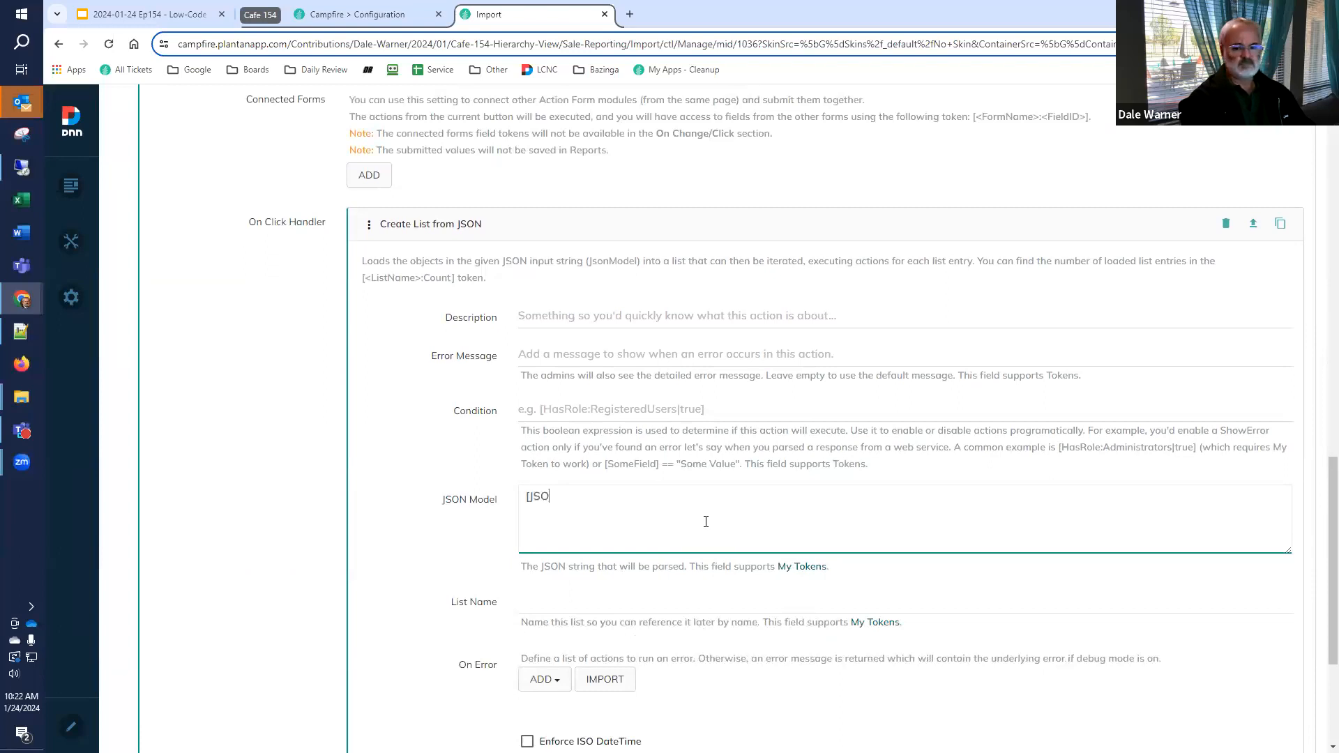
pyautogui.write('N]')
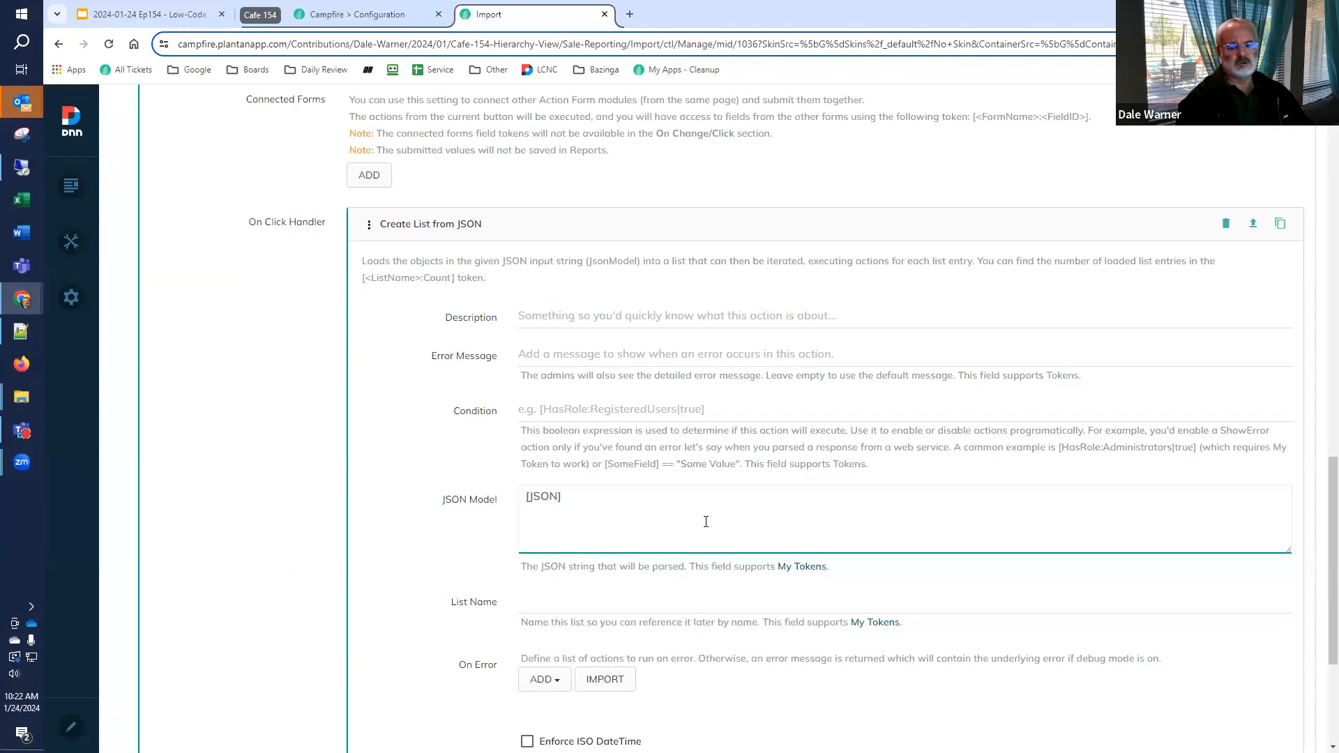
# Name the list created from the JSON as JSONList and copy that name
pyautogui.moveTo(1332, 511); pyautogui.dragTo(1317, 541)
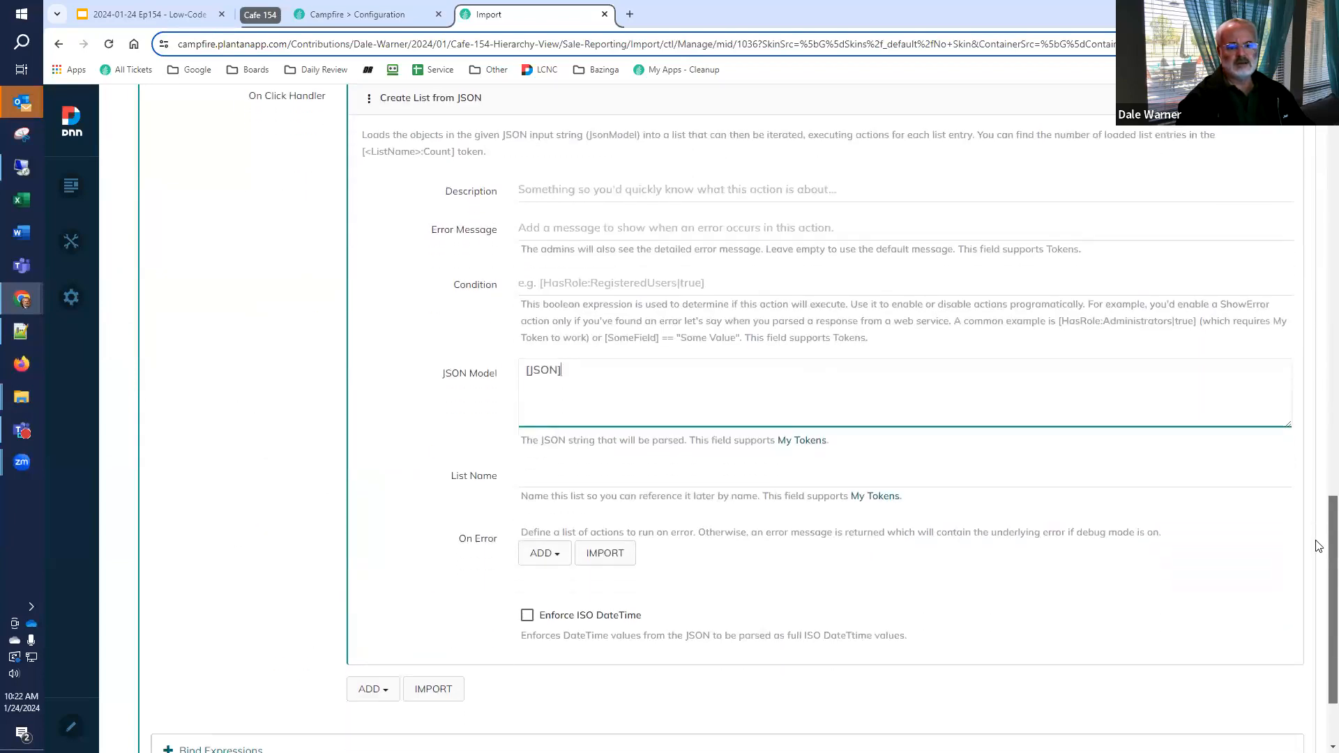
pyautogui.click(547, 480)
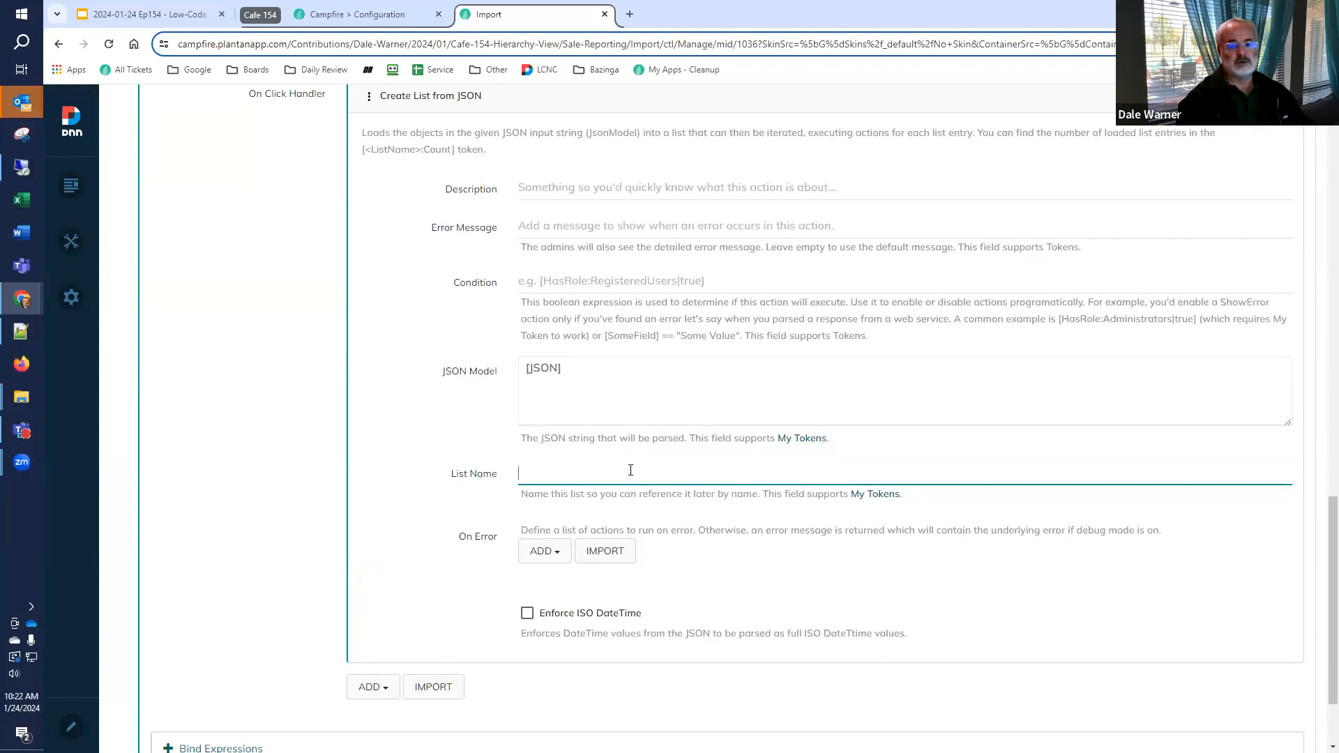
pyautogui.write('JSON')
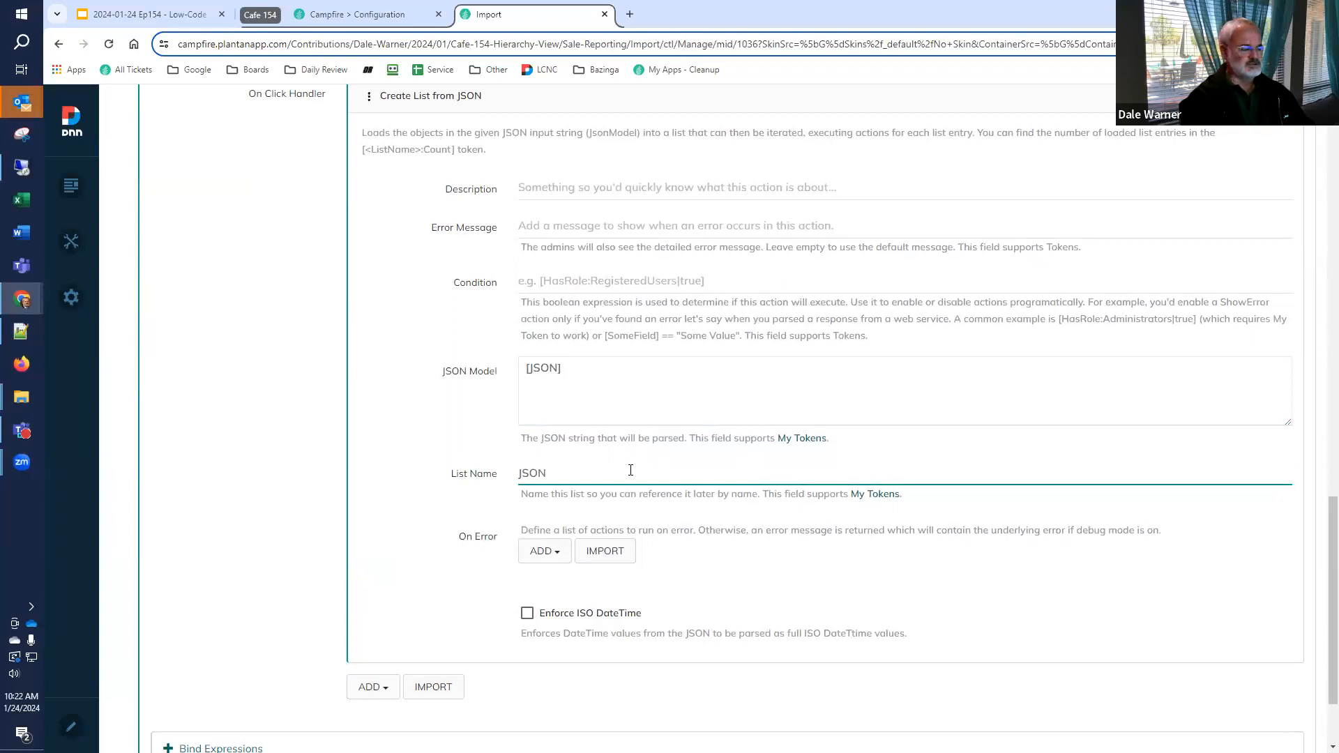
pyautogui.write('List')
pyautogui.hotkey('ctrl', 'a')
pyautogui.hotkey('ctrl', 'c')
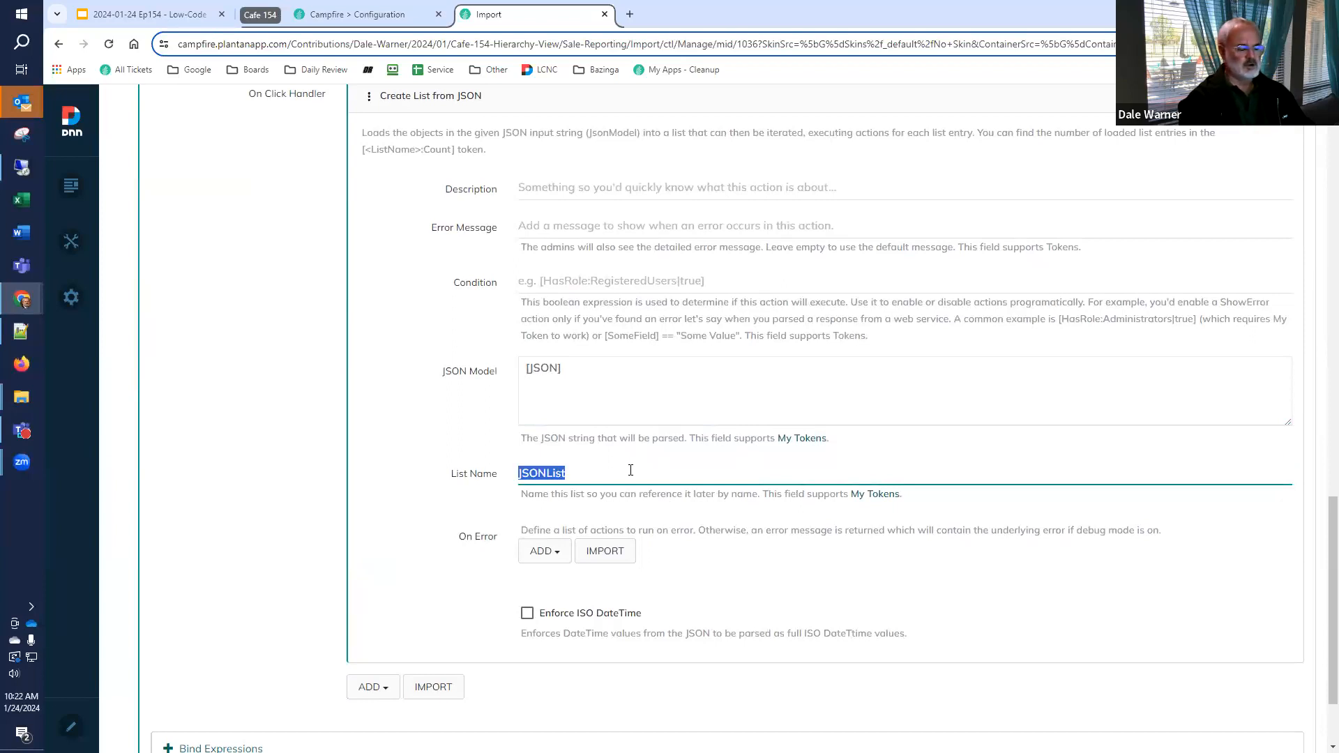
pyautogui.click(469, 505)
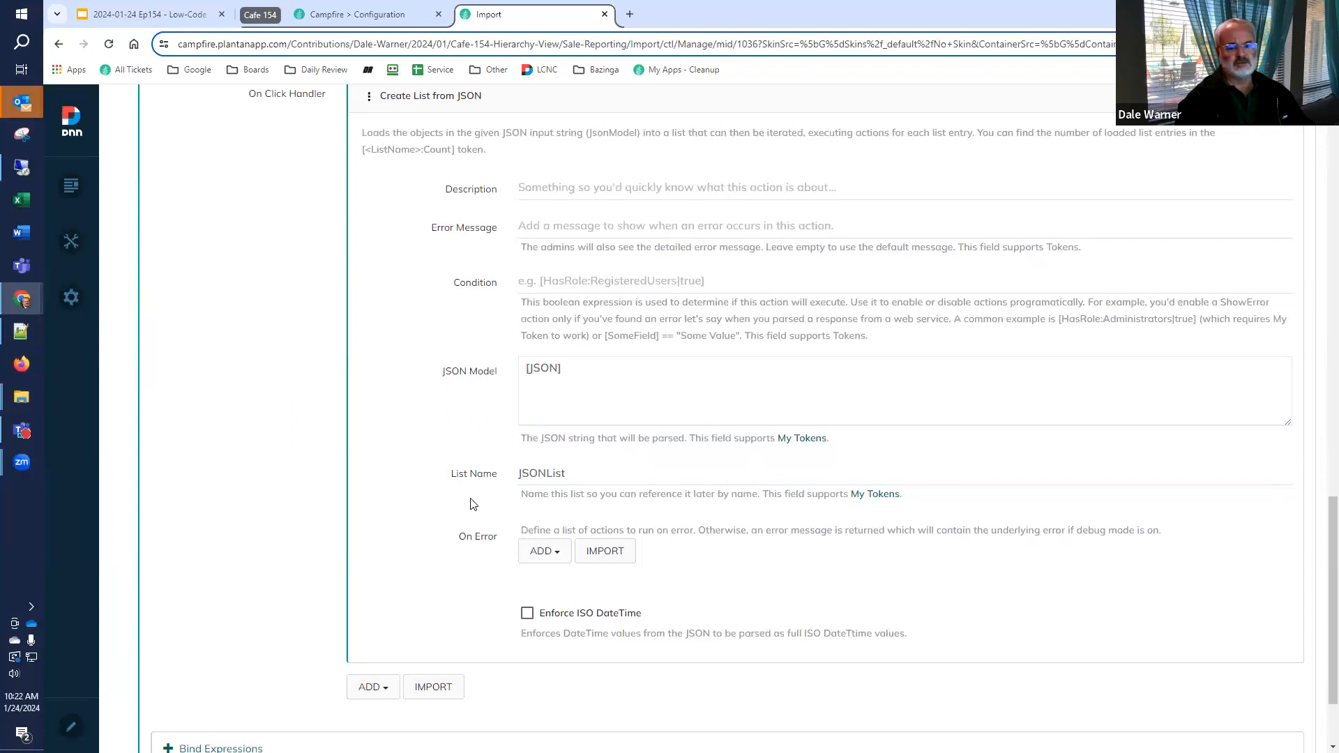
# Add an Execute Actions for each List Entry action after the Create List from JSON action
pyautogui.scroll(-3, 472, 505)
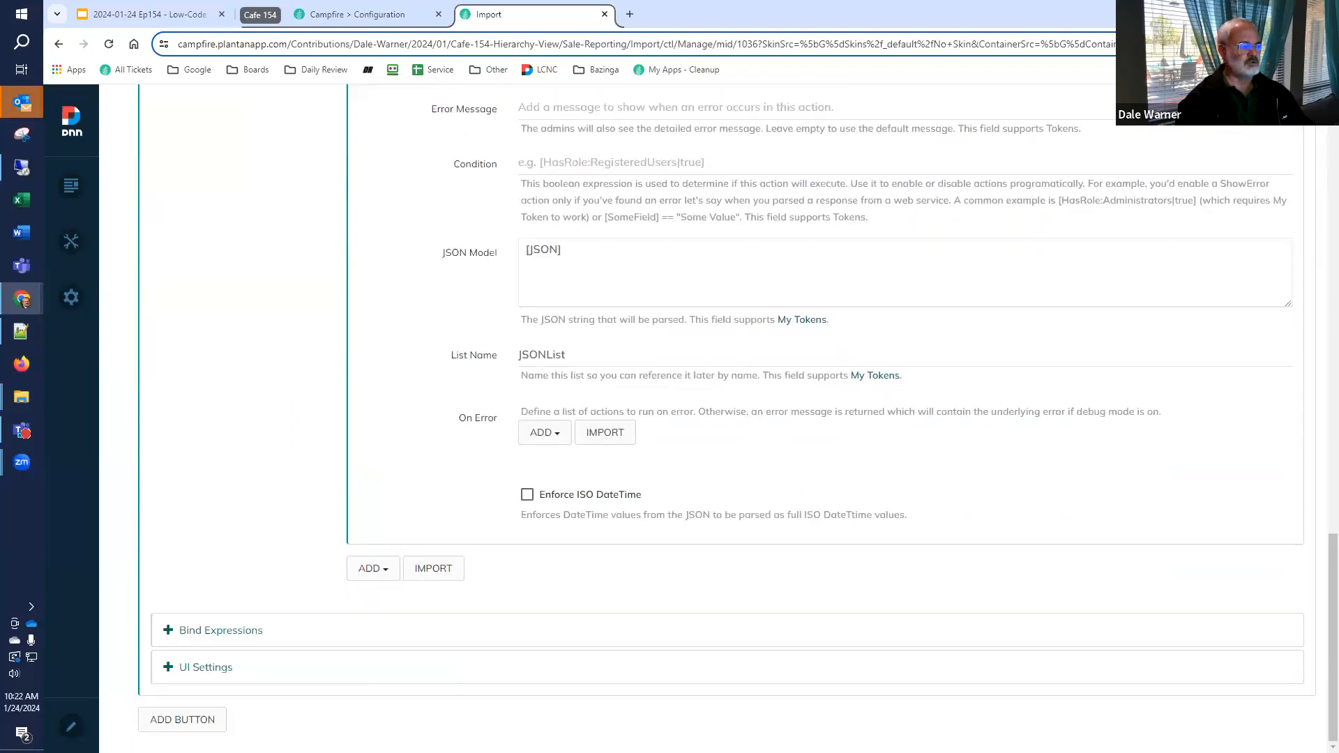
pyautogui.click(383, 577)
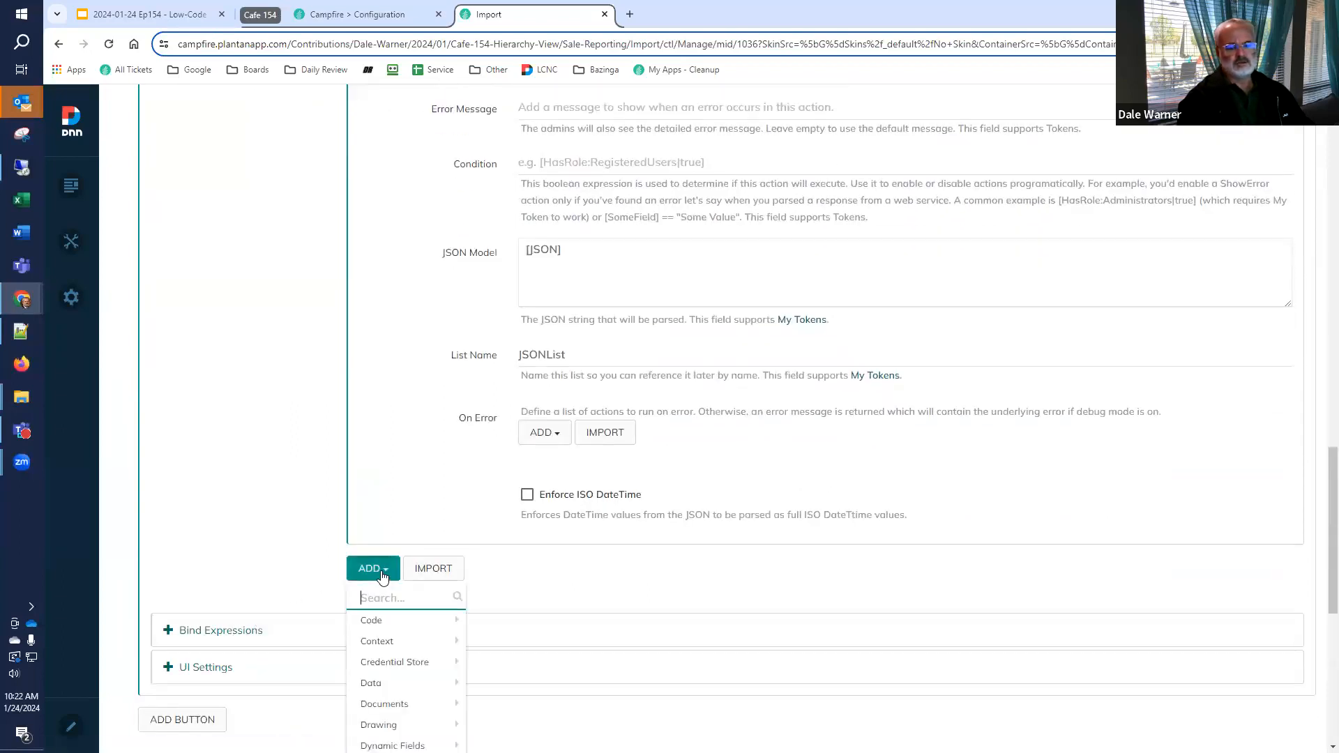
pyautogui.write('for each')
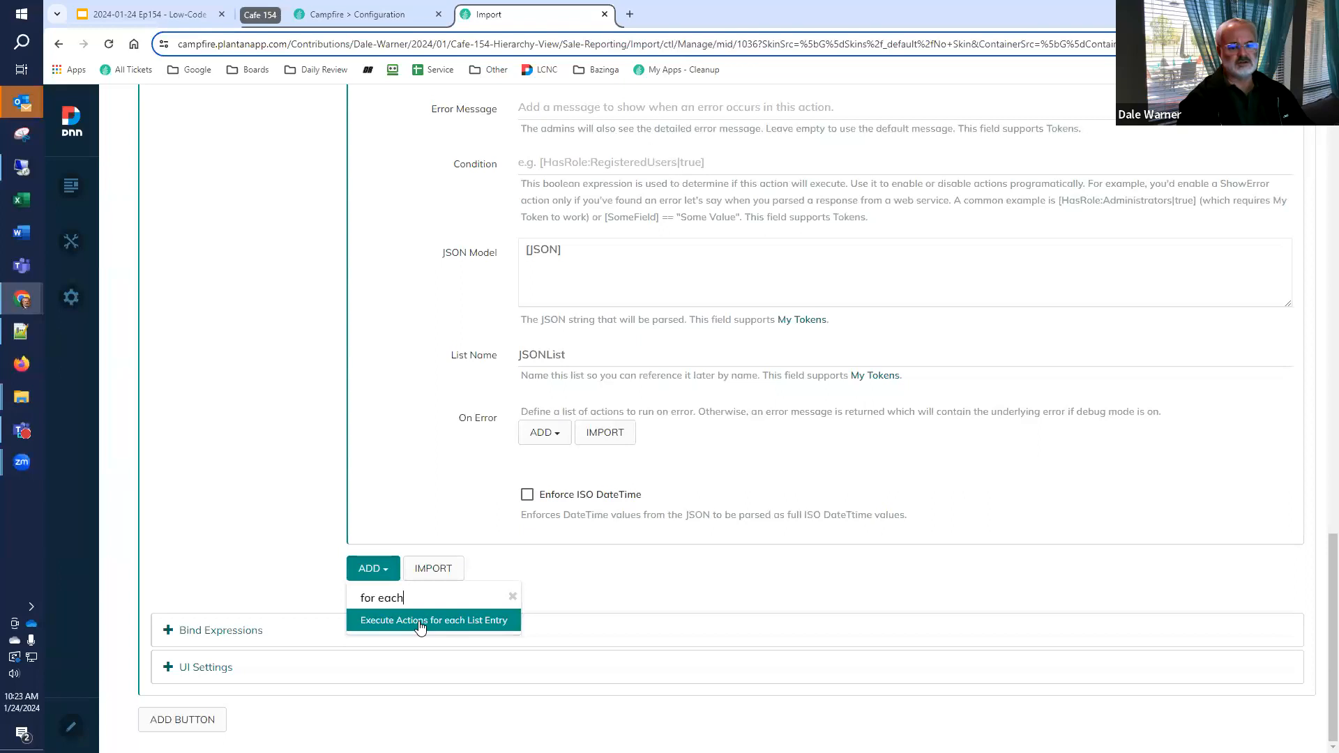
pyautogui.click(421, 621)
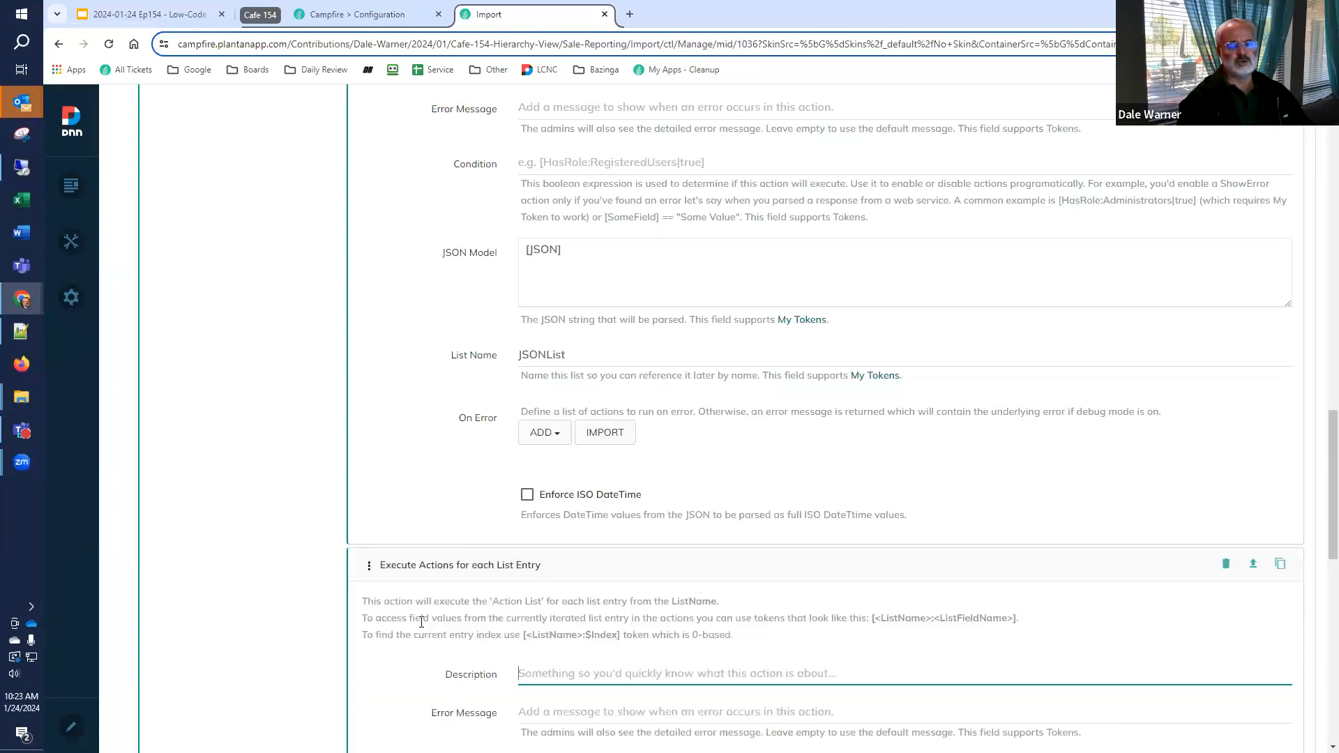
# Set the List Name of the Execute Actions for each List Entry action to JSONList
pyautogui.scroll(-5, 421, 621)
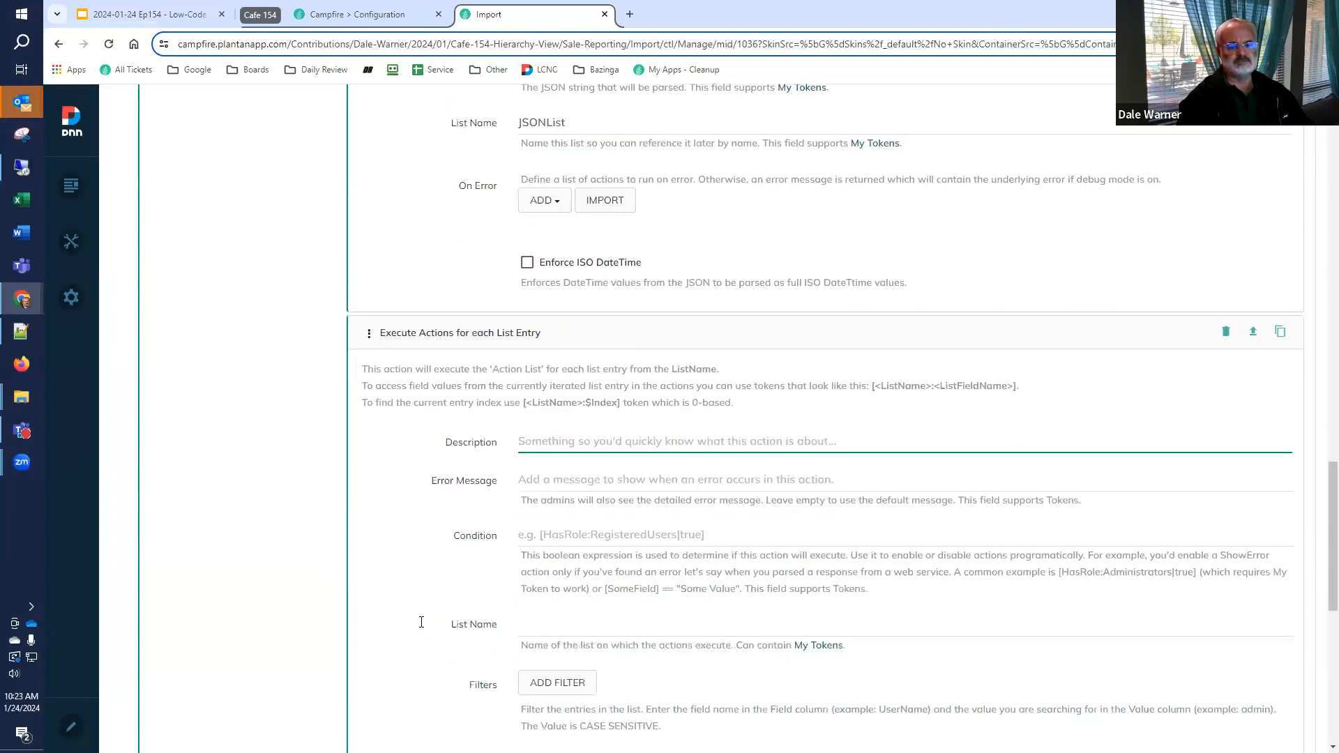
pyautogui.click(558, 505)
pyautogui.hotkey('ctrl', 'v')
# Add a Create New Sales Report action to the Action List that runs for each list entry
pyautogui.scroll(-3, 562, 536)
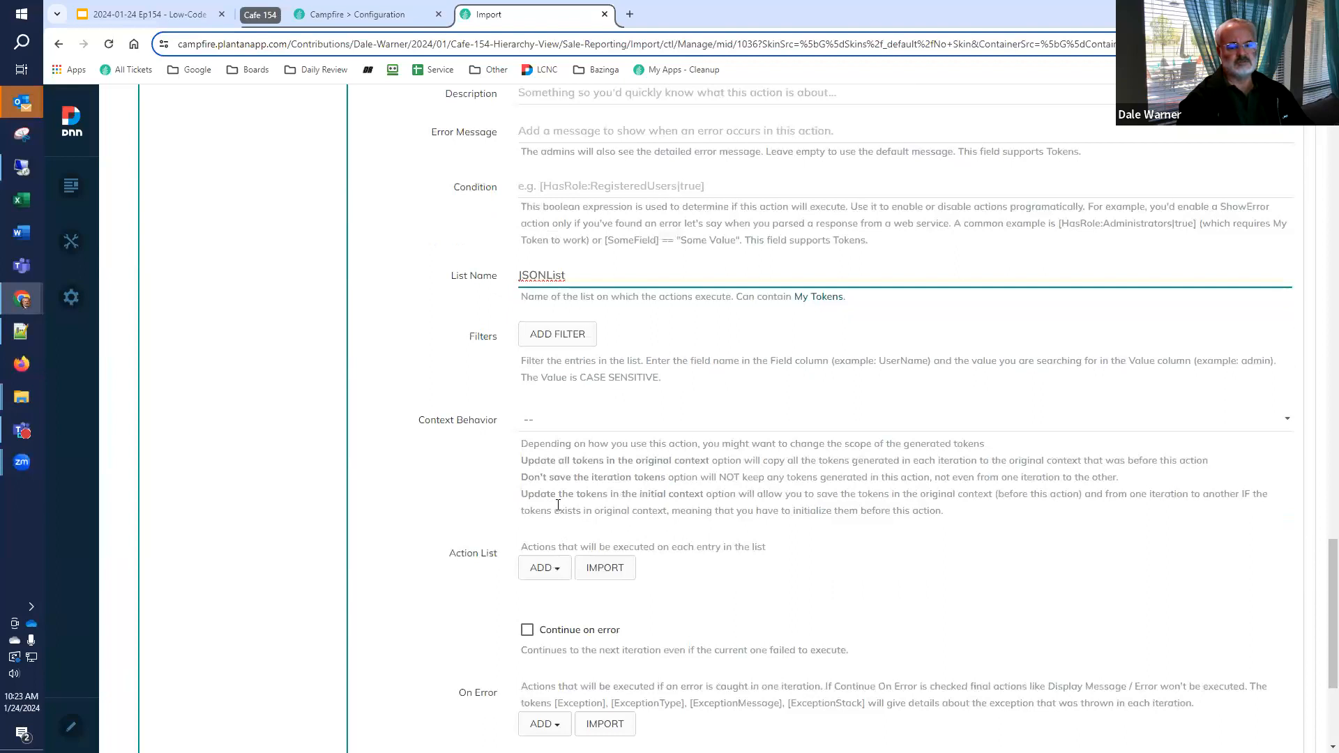
pyautogui.scroll(-2, 557, 506)
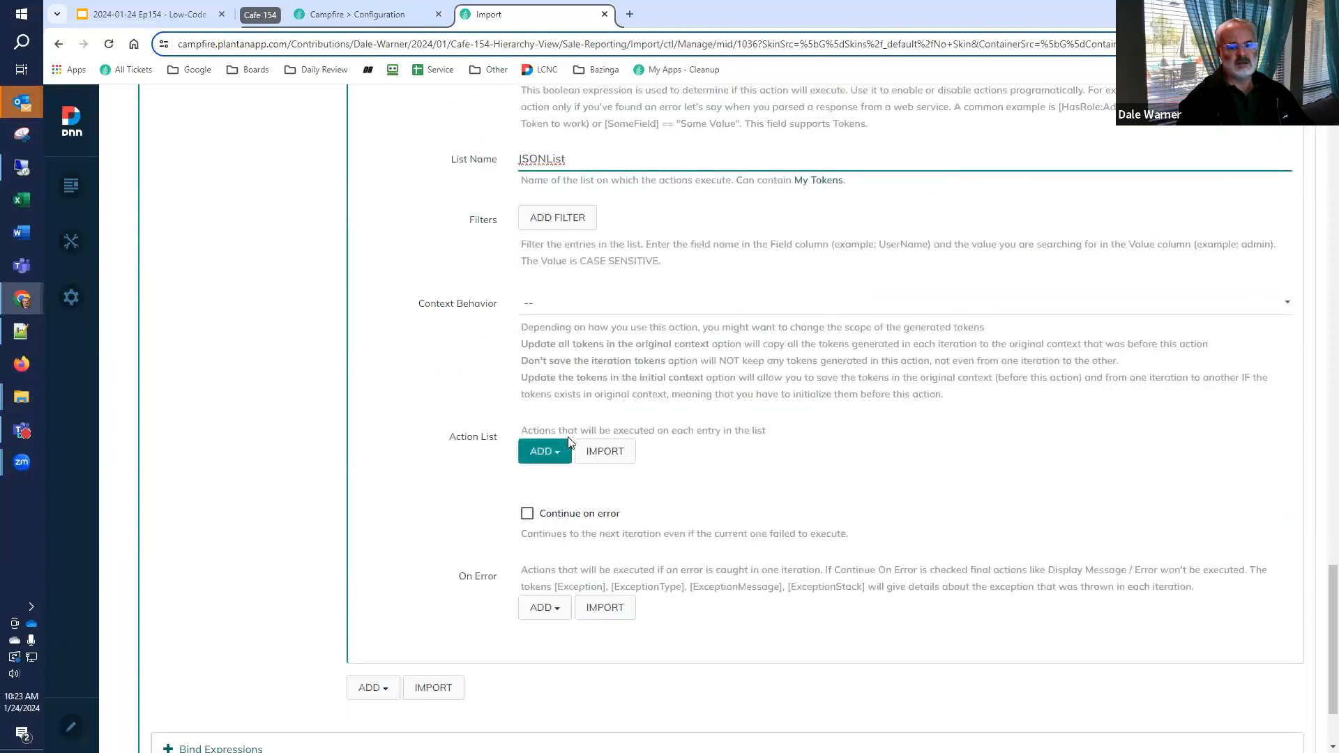
pyautogui.moveTo(636, 431); pyautogui.dragTo(801, 454)
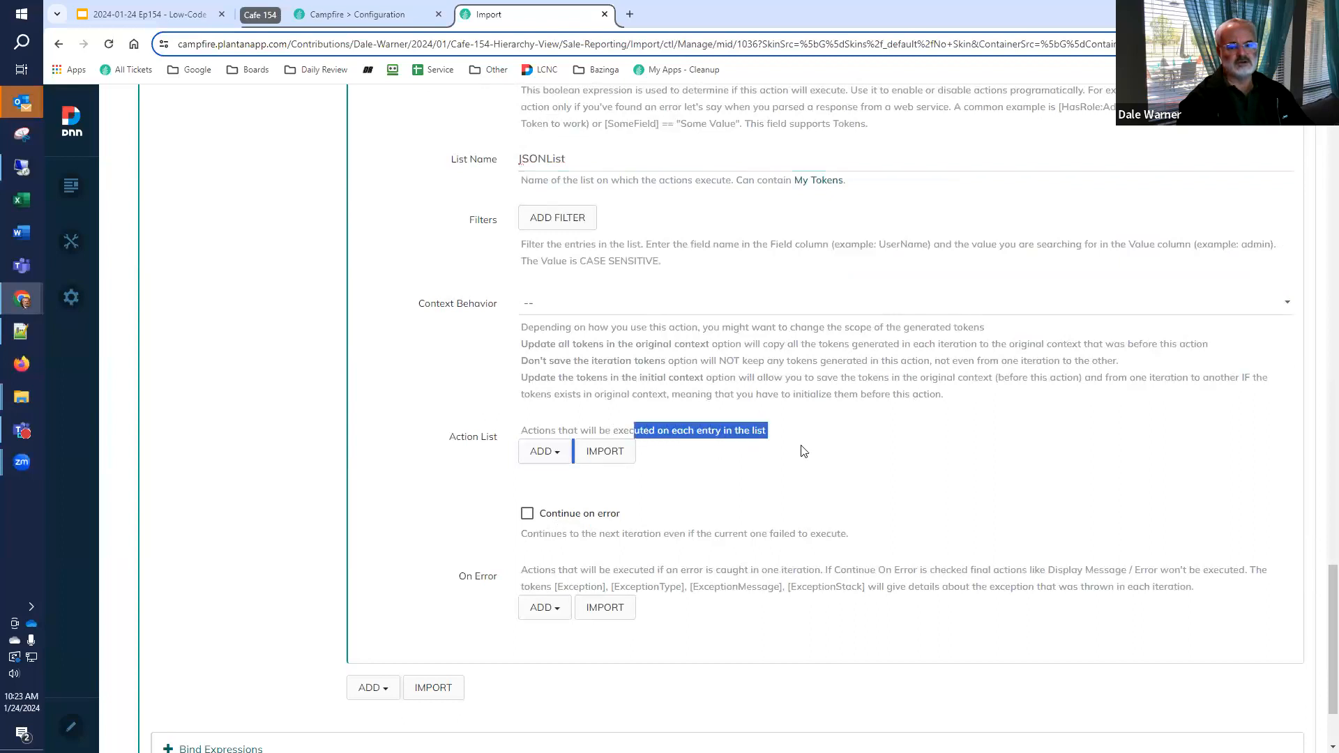
pyautogui.click(649, 450)
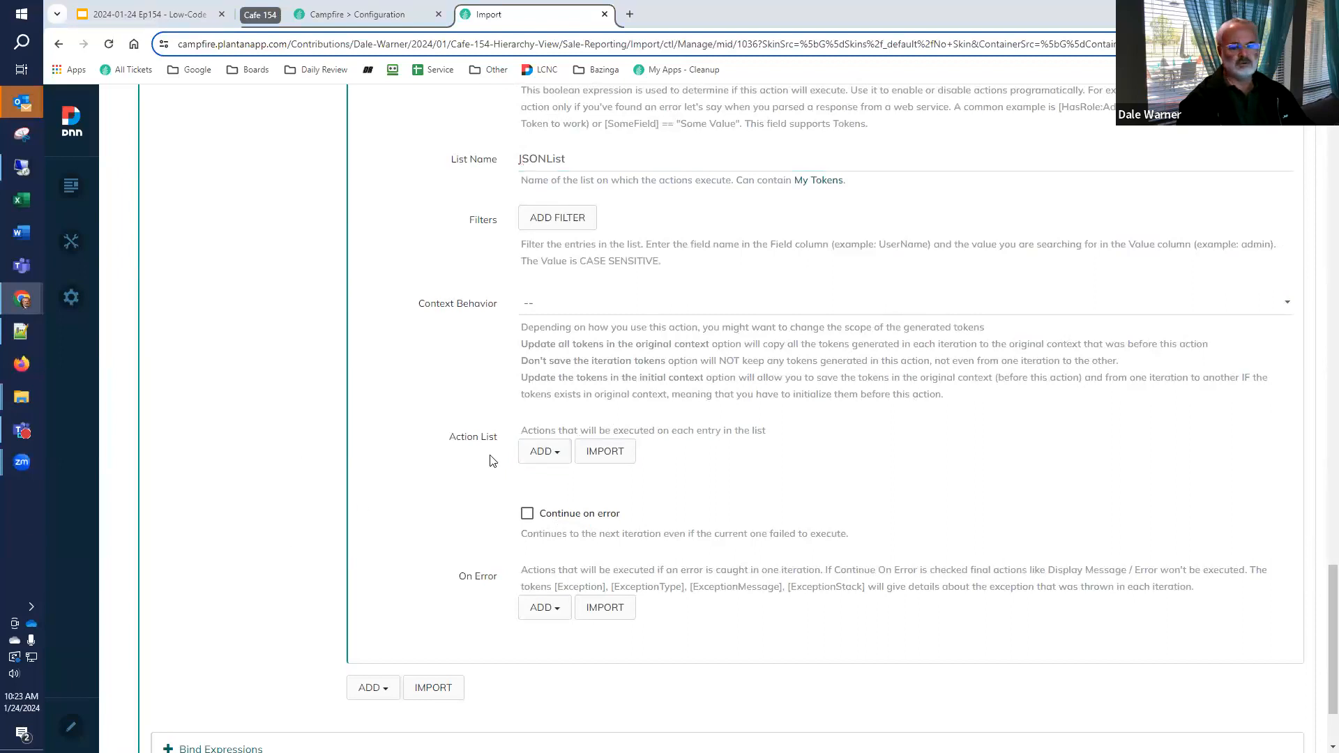
pyautogui.click(556, 454)
pyautogui.write('sales repo')
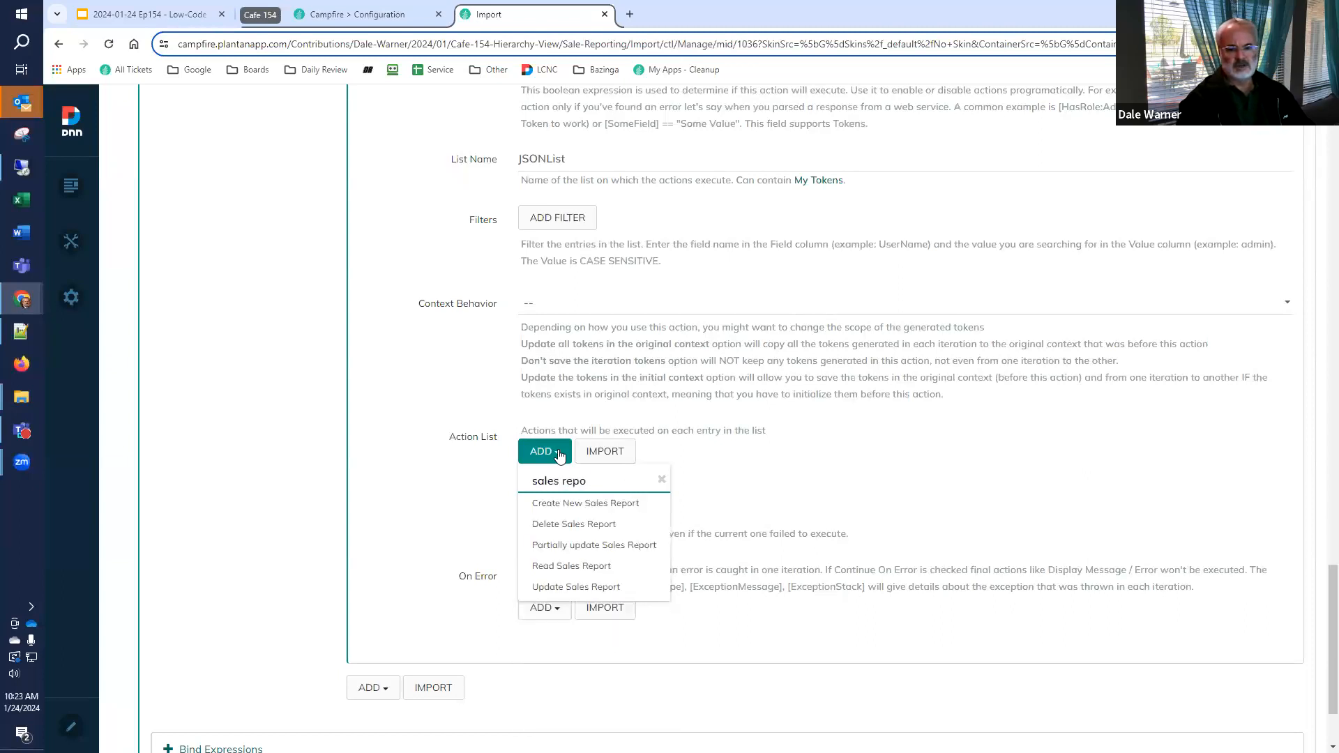
pyautogui.click(613, 510)
# Set the idcode value of the Create New Sales Report action to [JSONList:id]
pyautogui.scroll(-5, 618, 513)
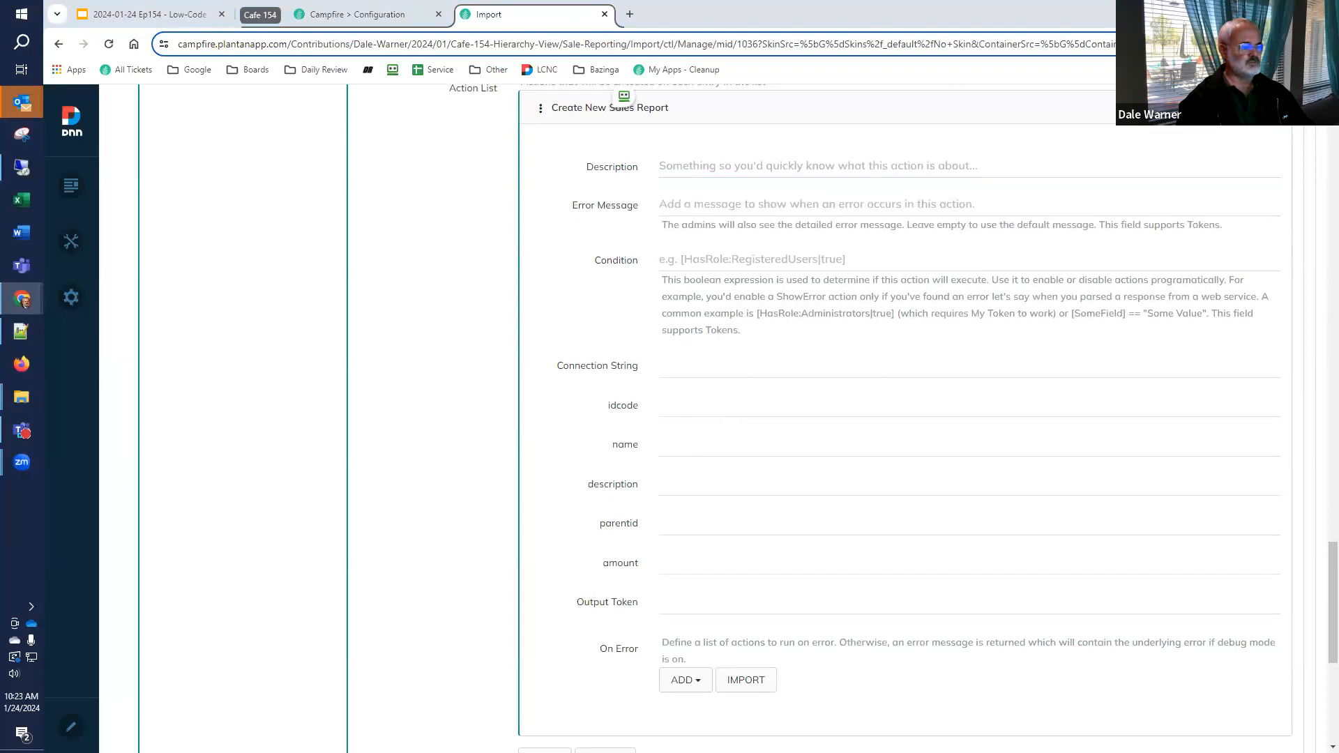
pyautogui.click(748, 399)
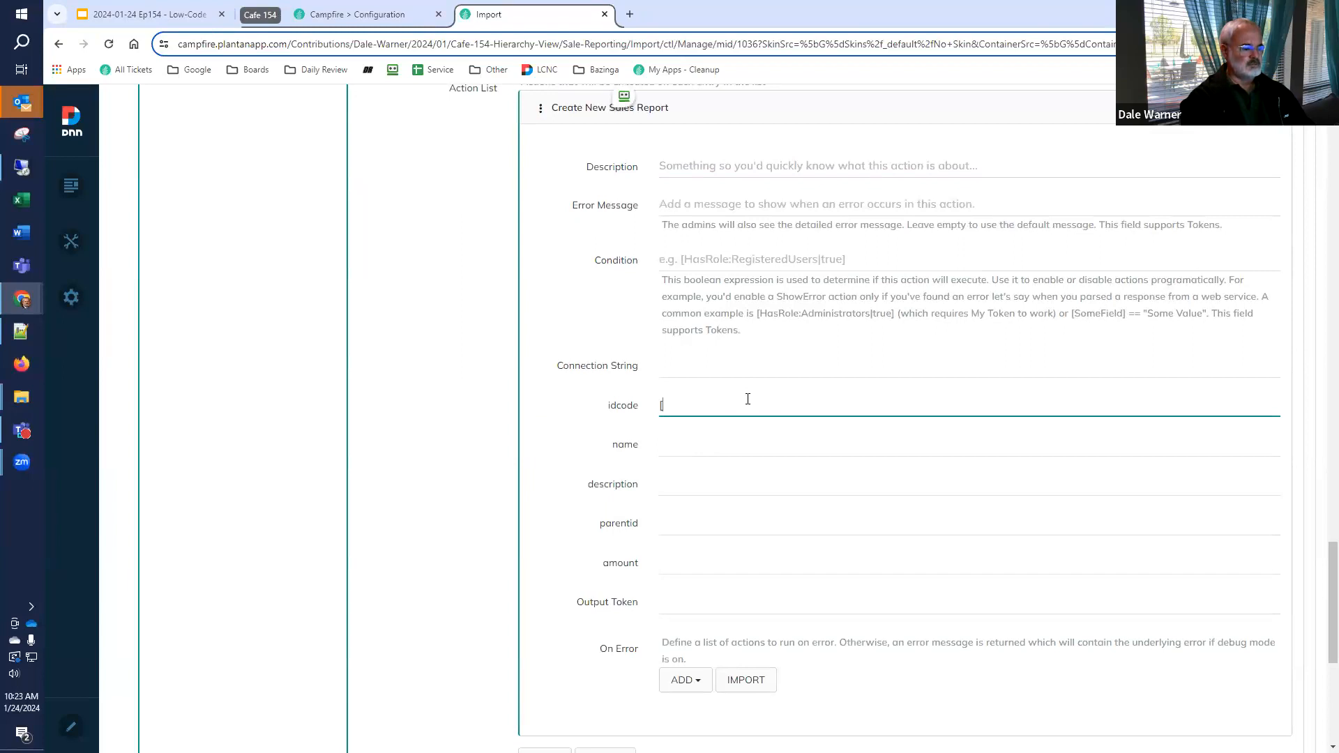
pyautogui.write('JSONList')
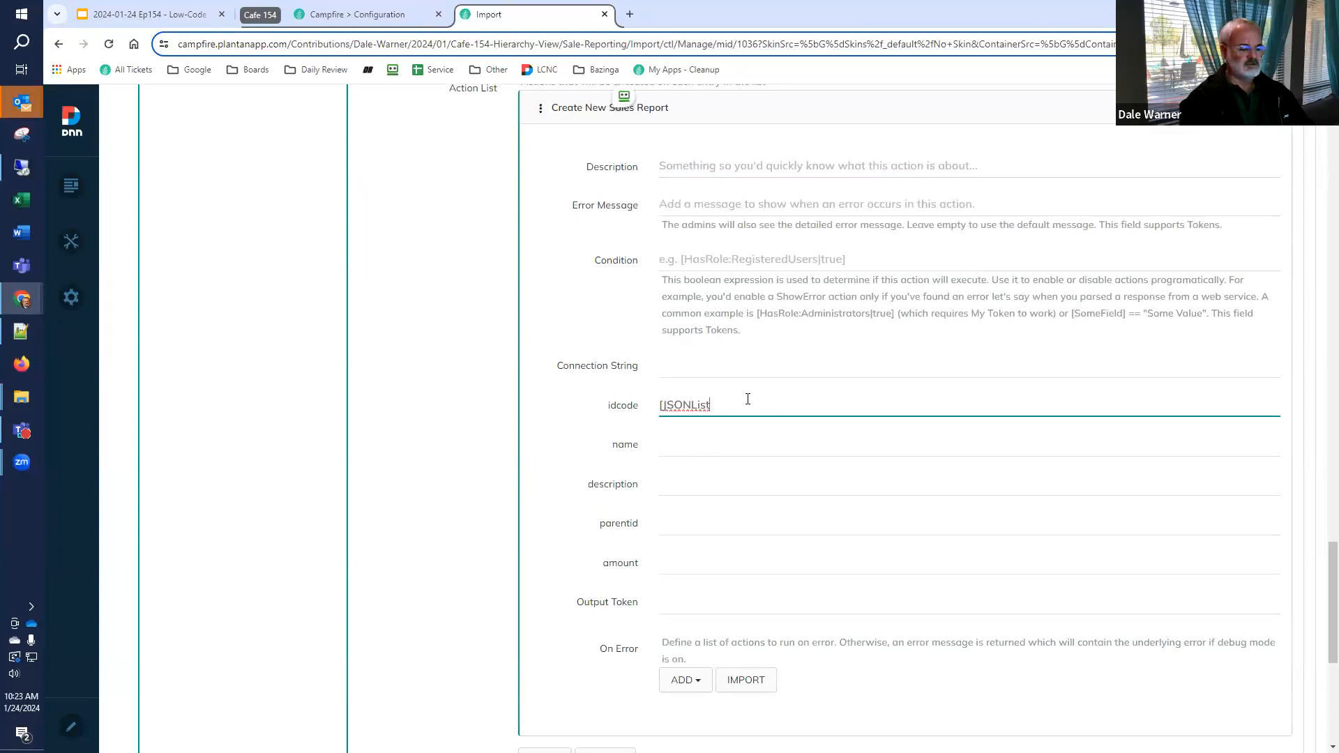
pyautogui.write(':i')
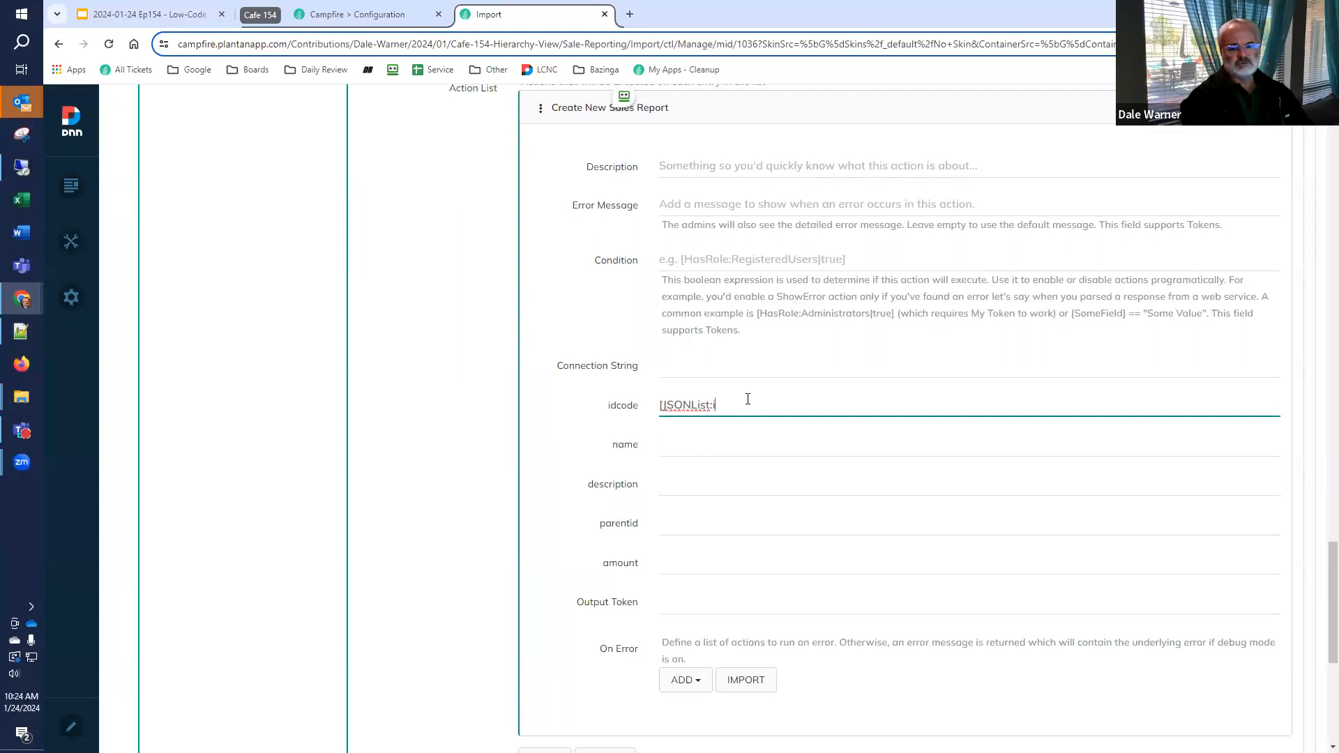
pyautogui.write('d]')
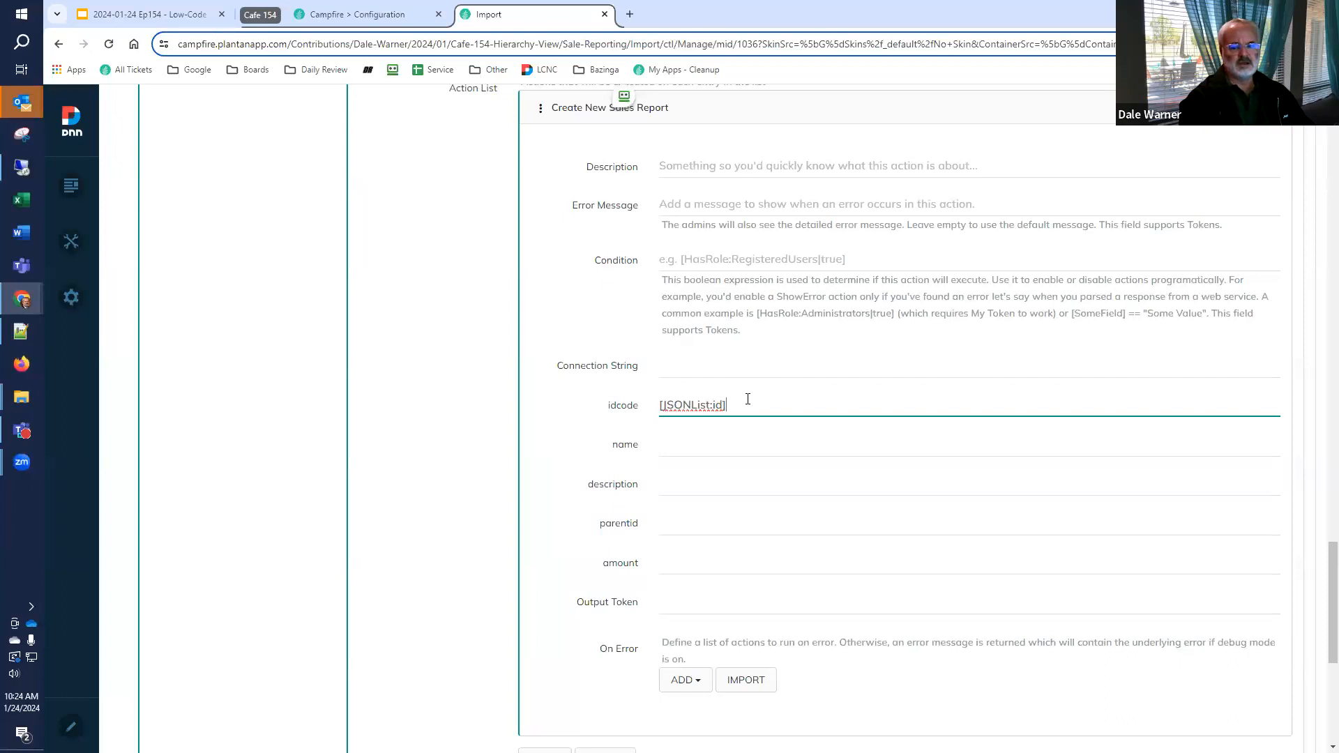
# Set the name value of the Create New Sales Report action to [JSONList:name]
pyautogui.hotkey('ctrl', 'a')
pyautogui.hotkey('ctrl', 'c')
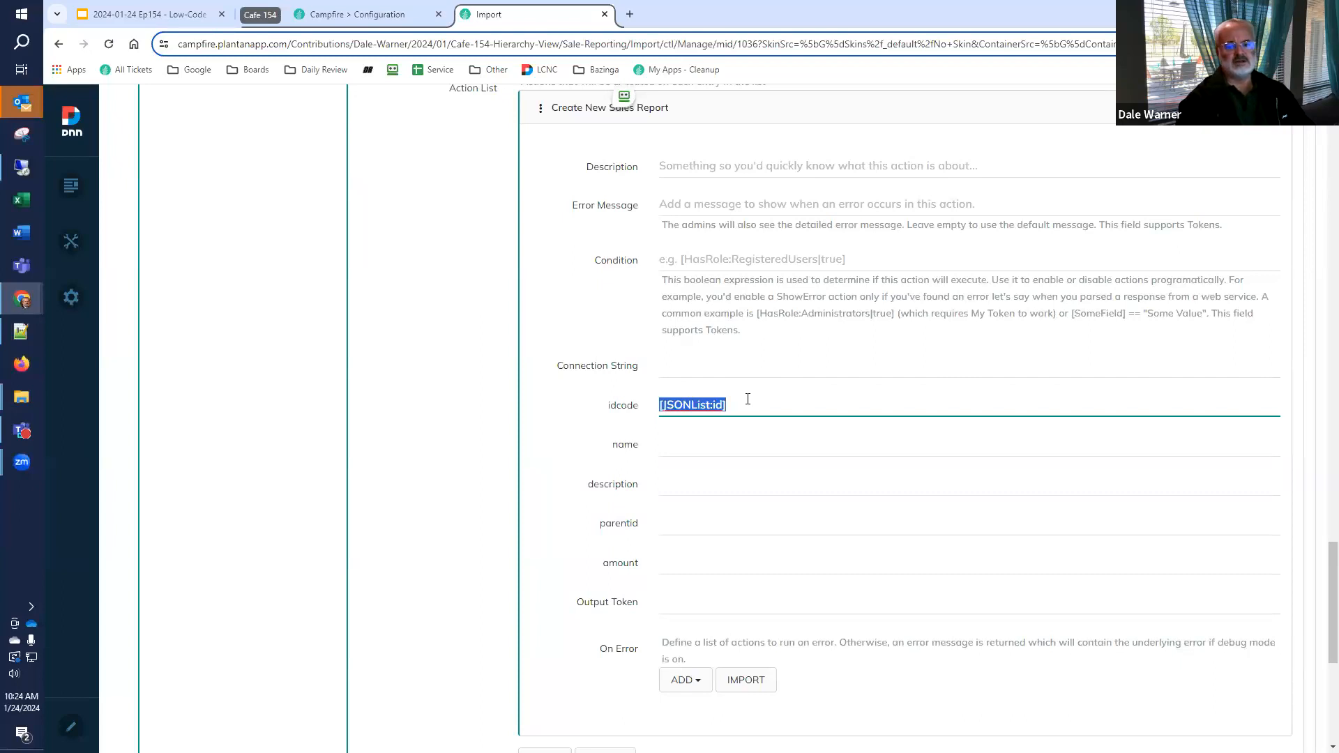
pyautogui.click(686, 445)
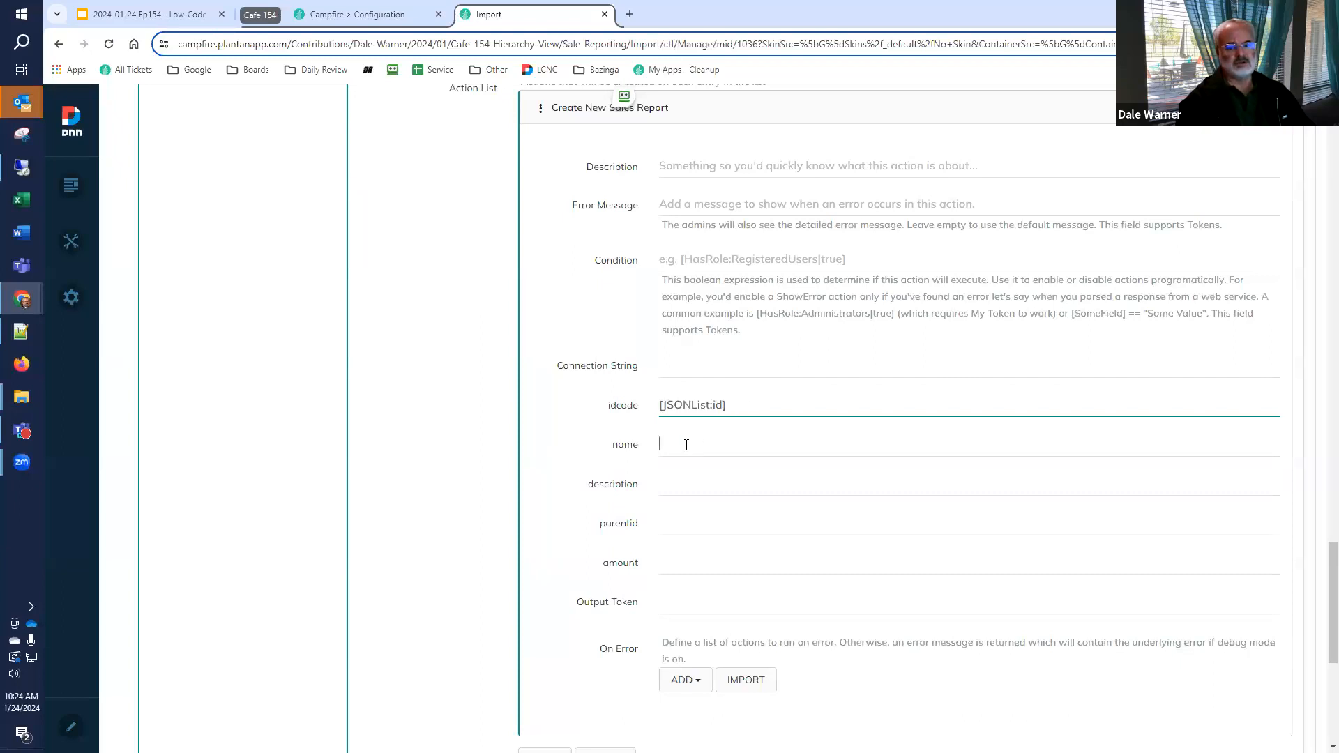
pyautogui.hotkey('ctrl', 'v')
pyautogui.press('BackSpace')
pyautogui.press('BackSpace')
pyautogui.press('BackSpace')
pyautogui.write('name]')
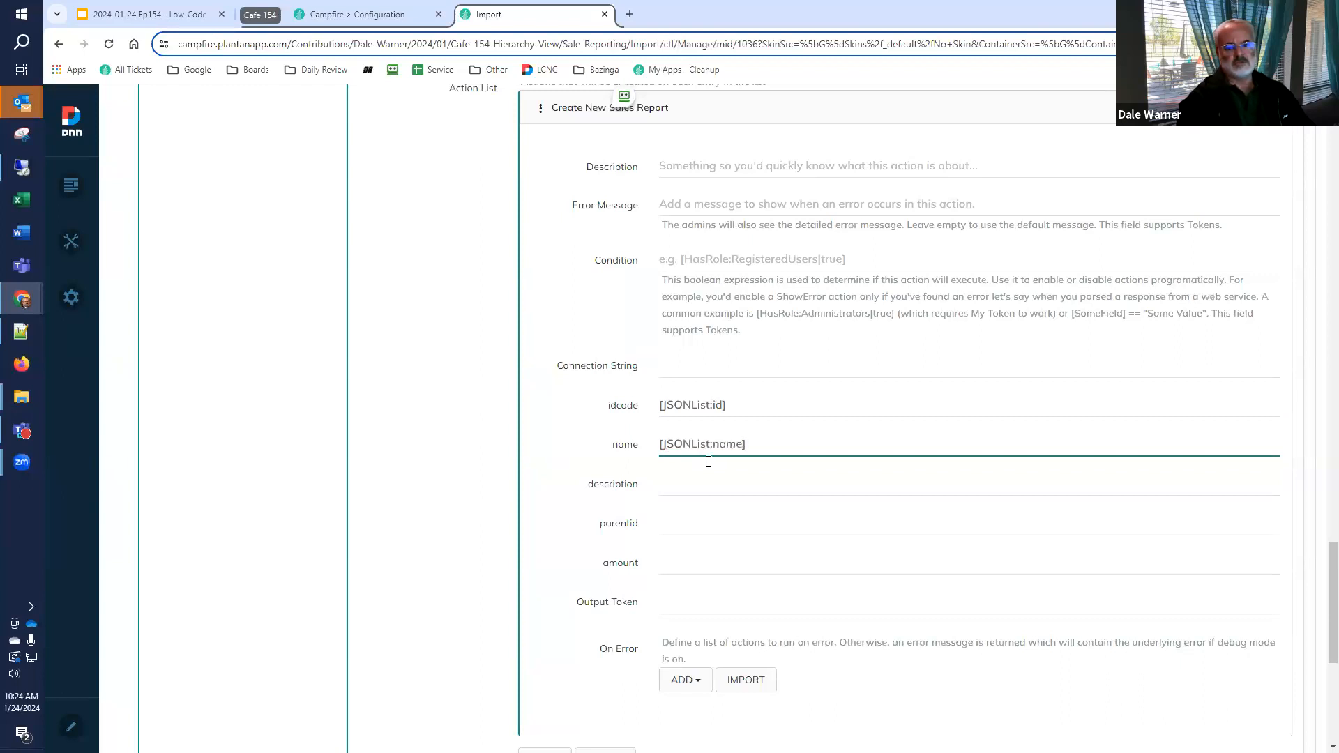
# Set the description value of the Create New Sales Report action to [JSONList:description]
pyautogui.click(697, 487)
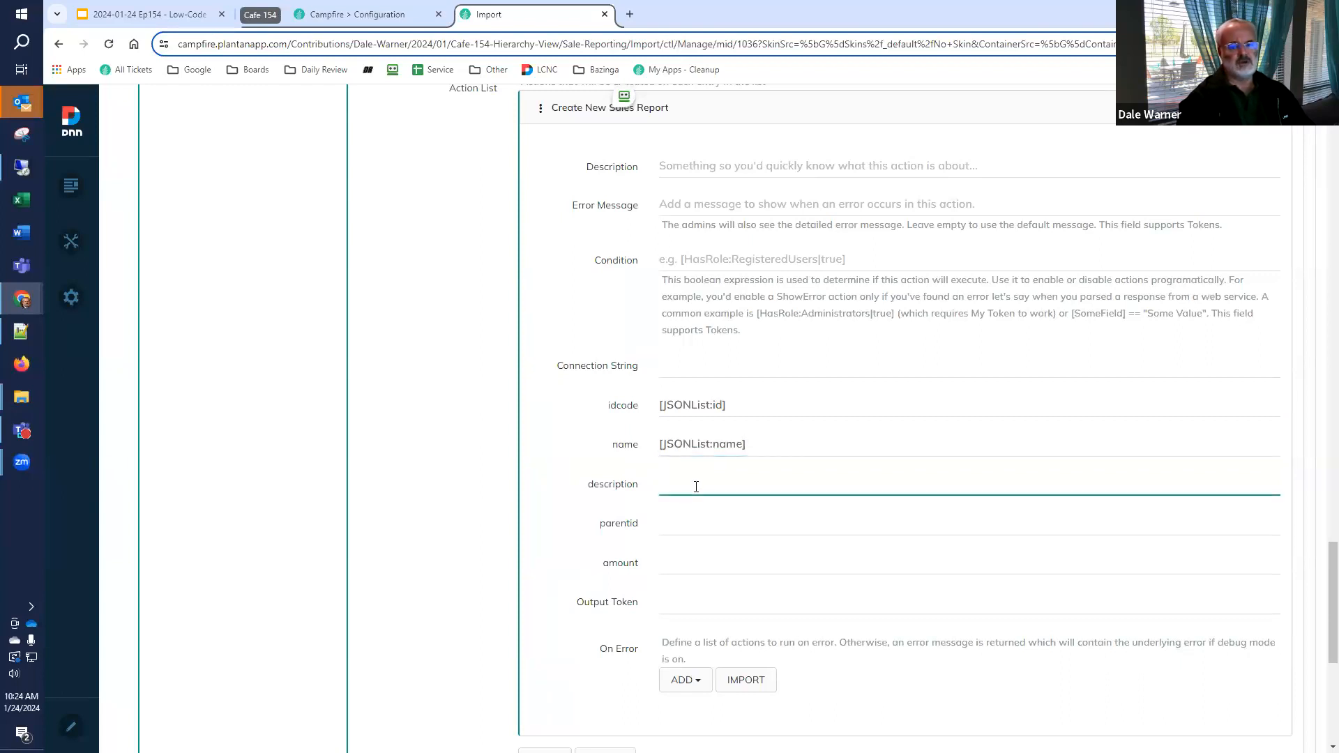
pyautogui.hotkey('ctrl', 'v')
pyautogui.press('BackSpace')
pyautogui.press('BackSpace')
pyautogui.write('descripti')
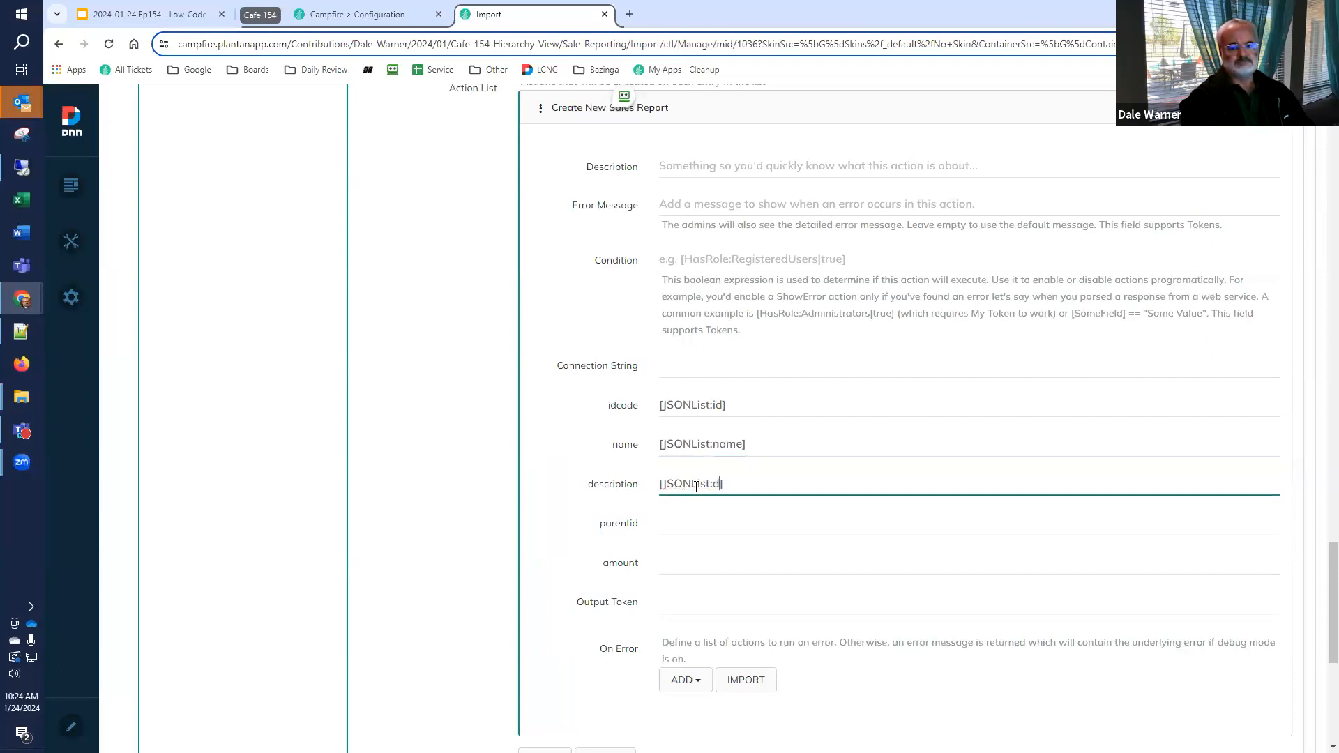
pyautogui.write('on')
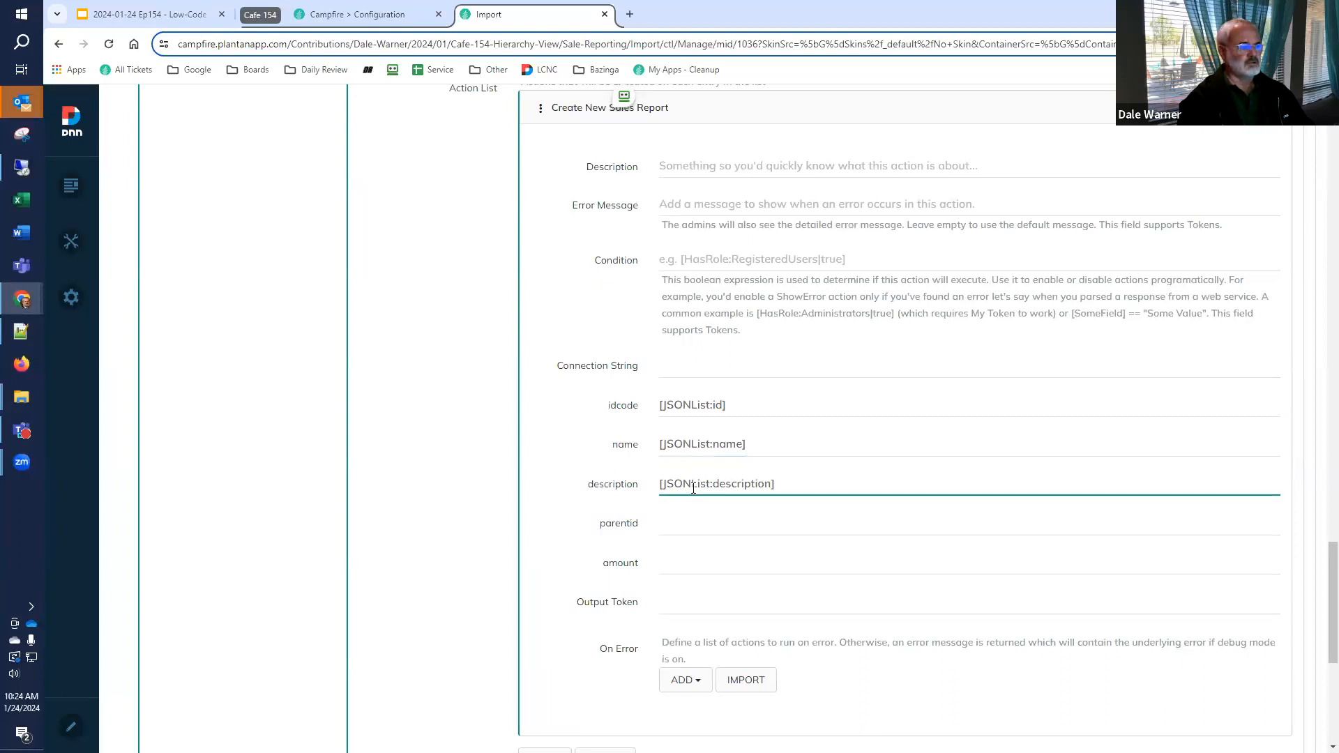
# Set the parentid value of the Create New Sales Report action to [JSONList:parentid]
pyautogui.click(706, 527)
pyautogui.hotkey('ctrl', 'v')
pyautogui.press('Left')
pyautogui.press('BackSpace')
pyautogui.press('BackSpace')
pyautogui.write('parentid')
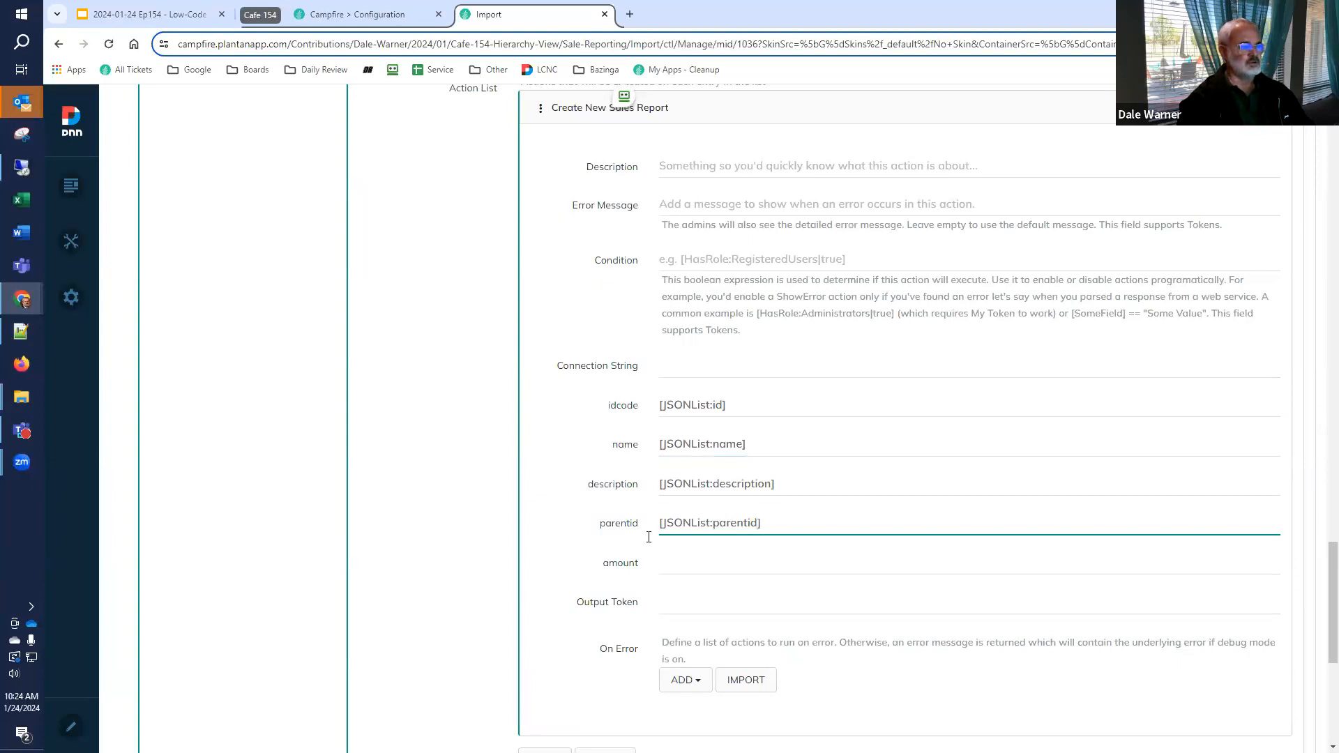
# Set the amount value of the Create New Sales Report action to [JSONList:amount]
pyautogui.click(730, 562)
pyautogui.hotkey('ctrl', 'v')
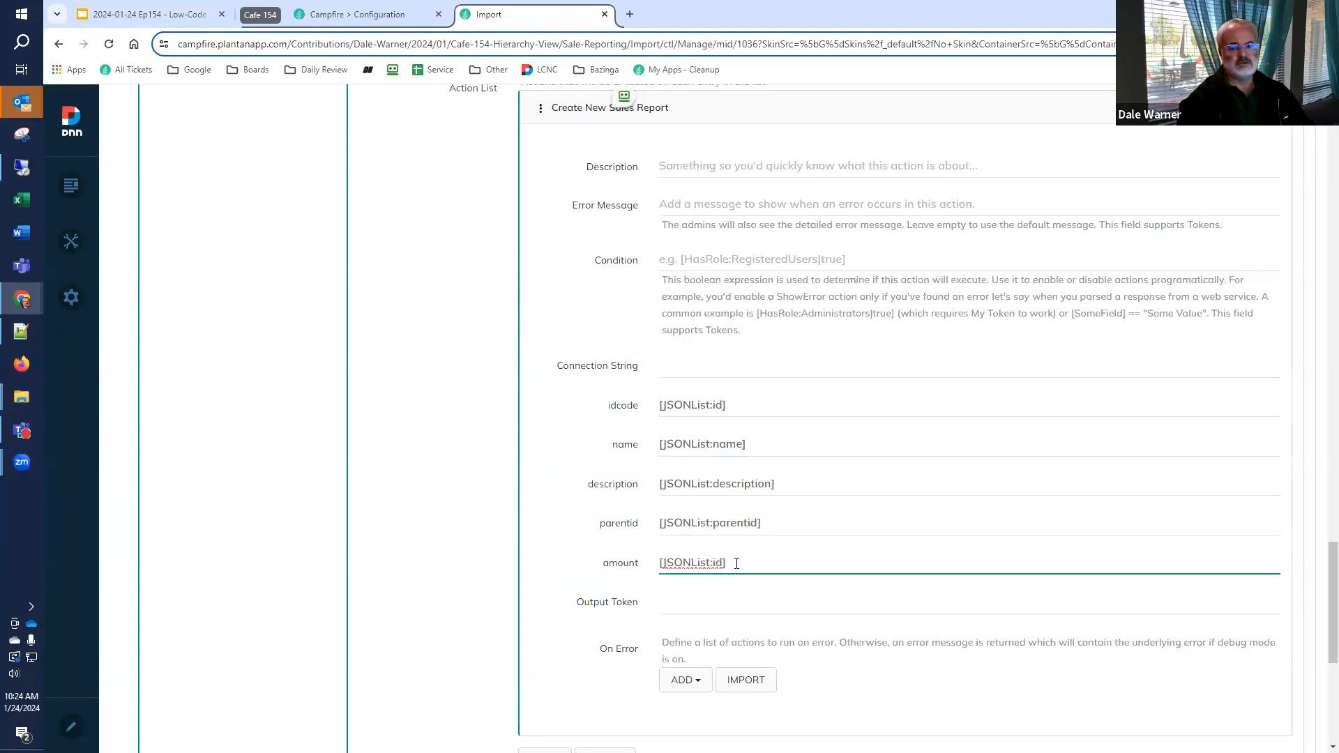
pyautogui.press('BackSpace')
pyautogui.press('BackSpace')
pyautogui.write('amount')
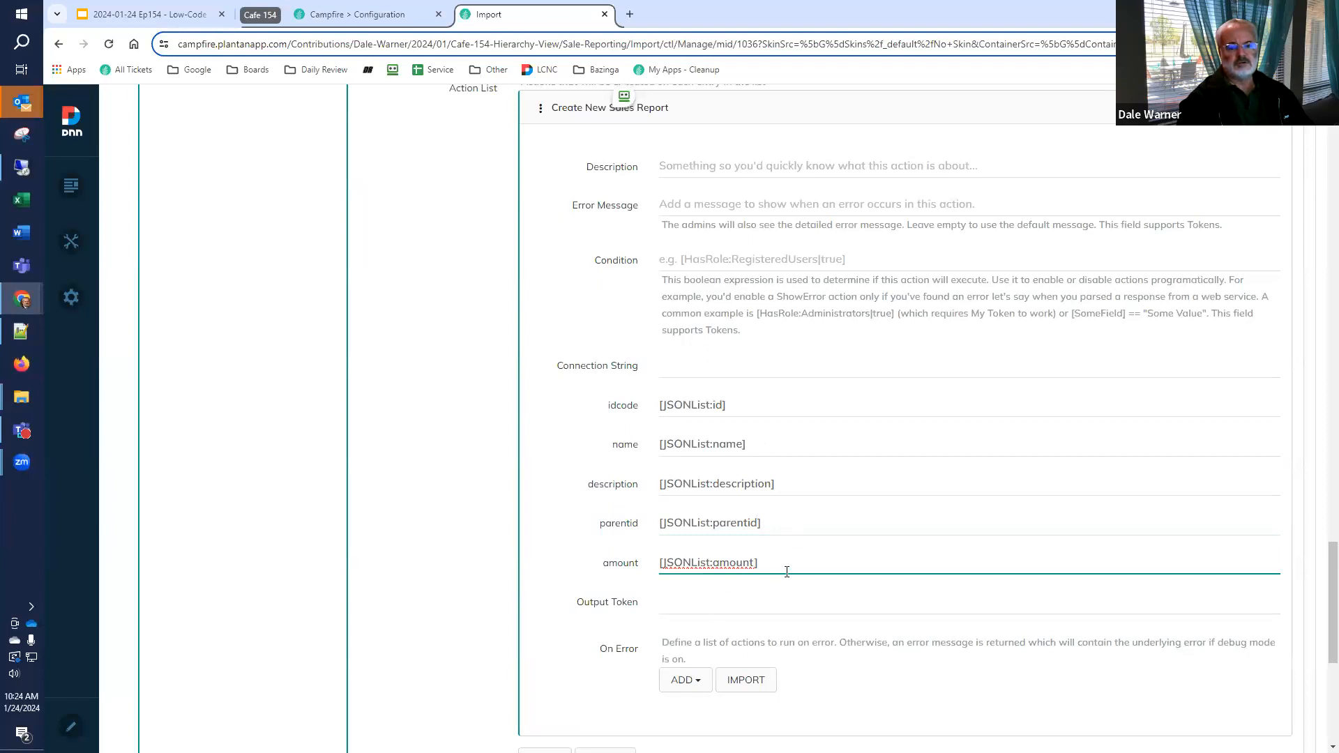
pyautogui.click(741, 605)
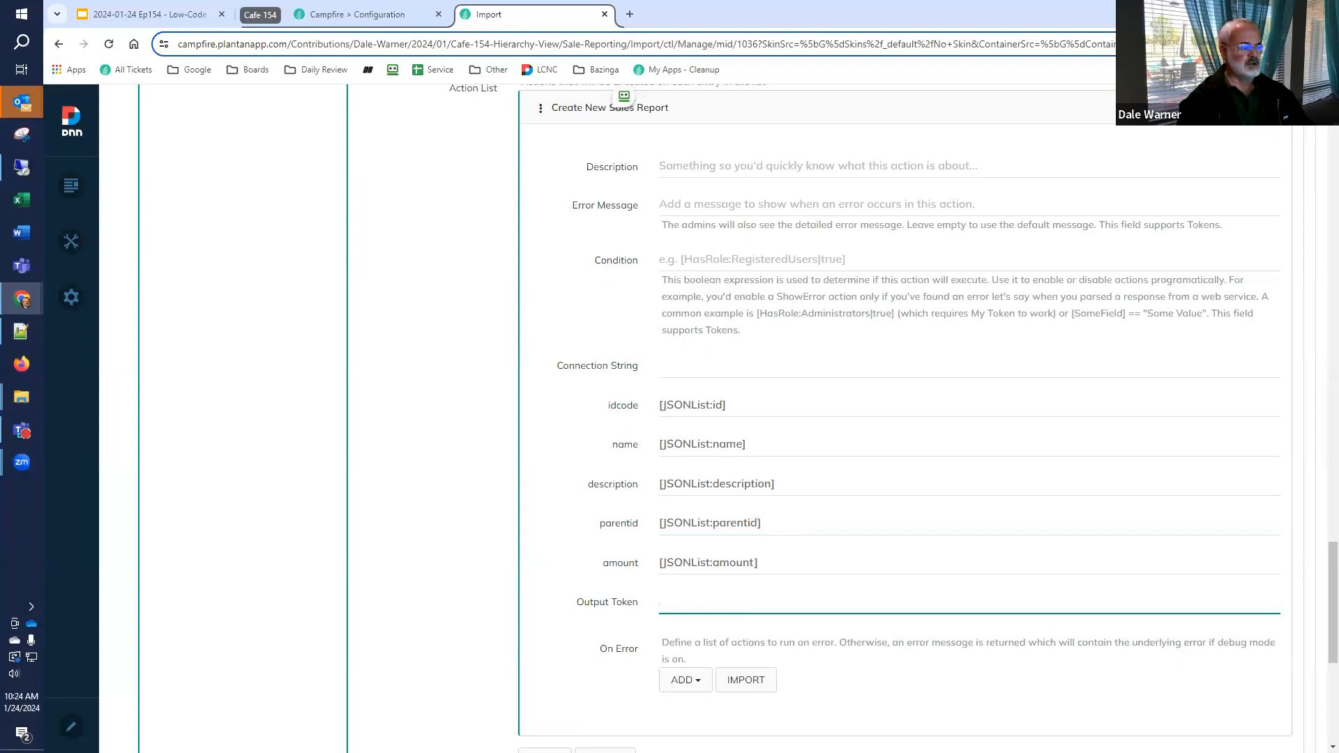
# Collapse the Execute Actions for each List Entry action and add a Display Error Message action after it
pyautogui.scroll(-3, 433, 621)
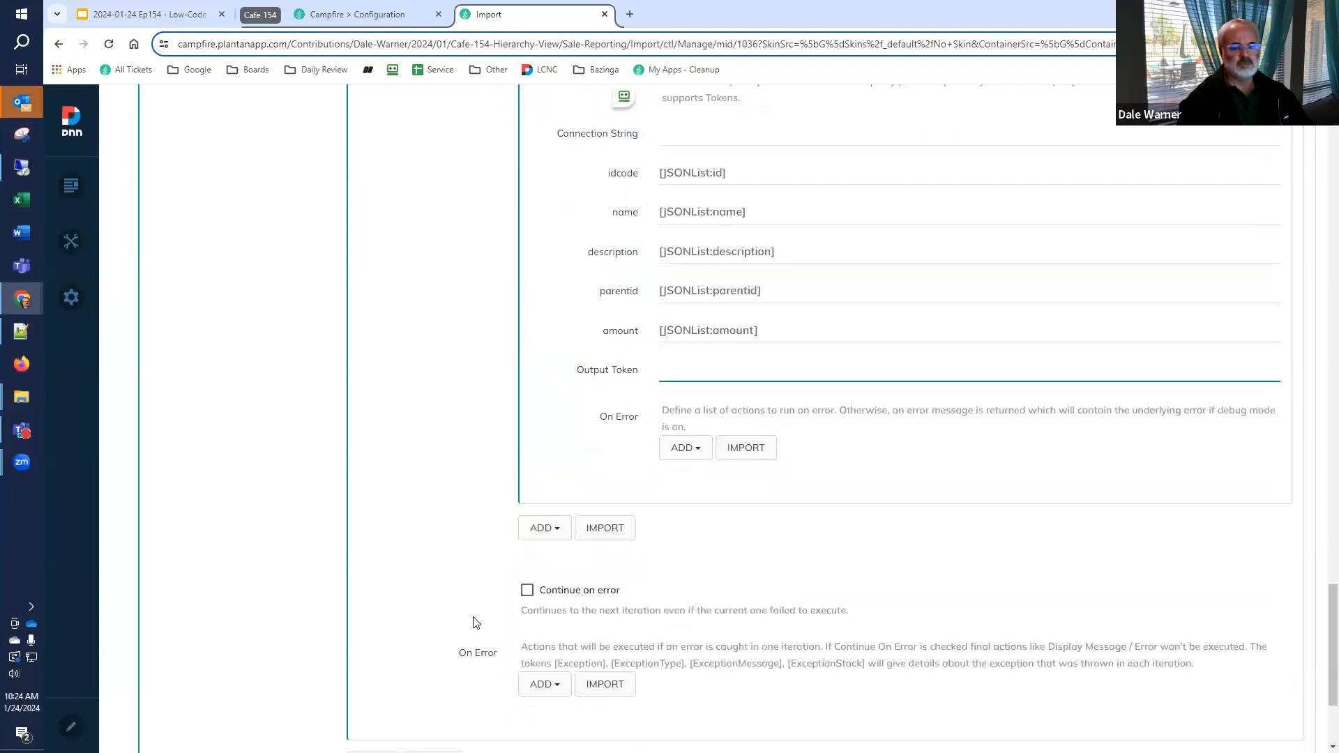
pyautogui.scroll(-3, 467, 614)
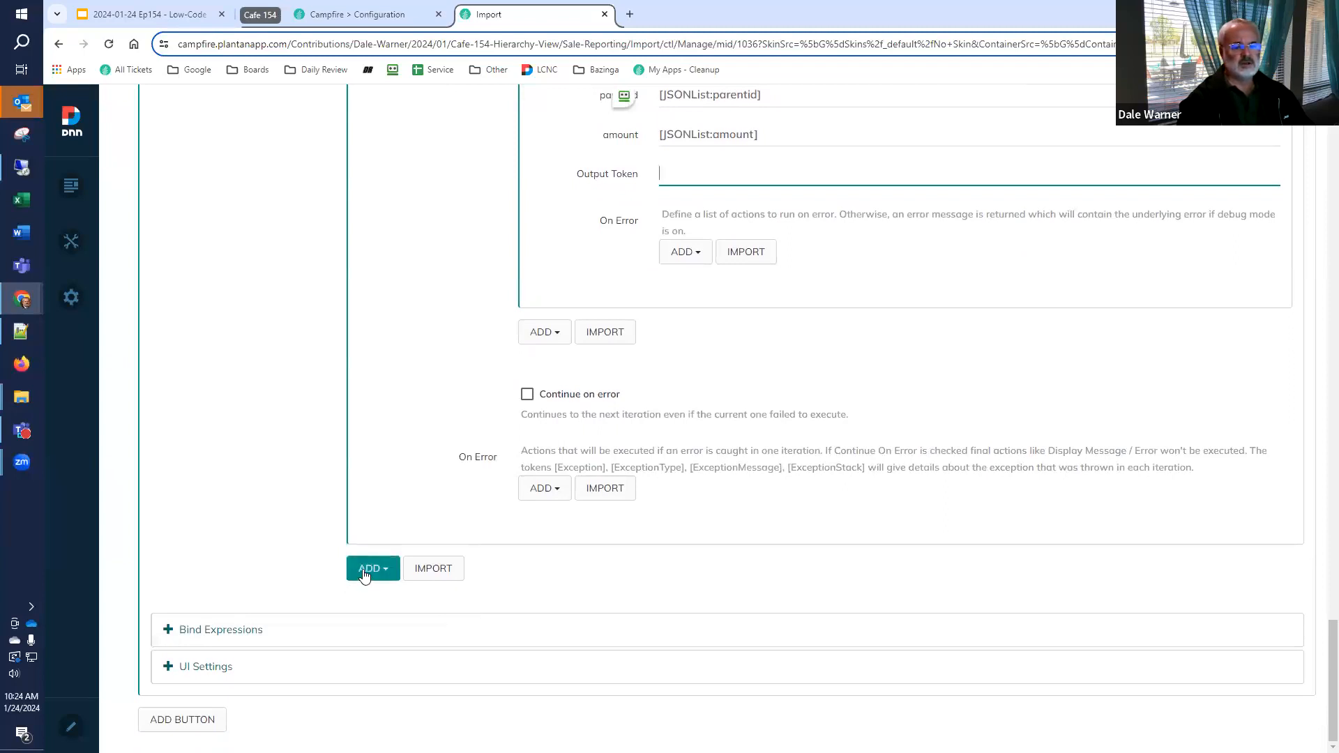
pyautogui.scroll(10, 363, 576)
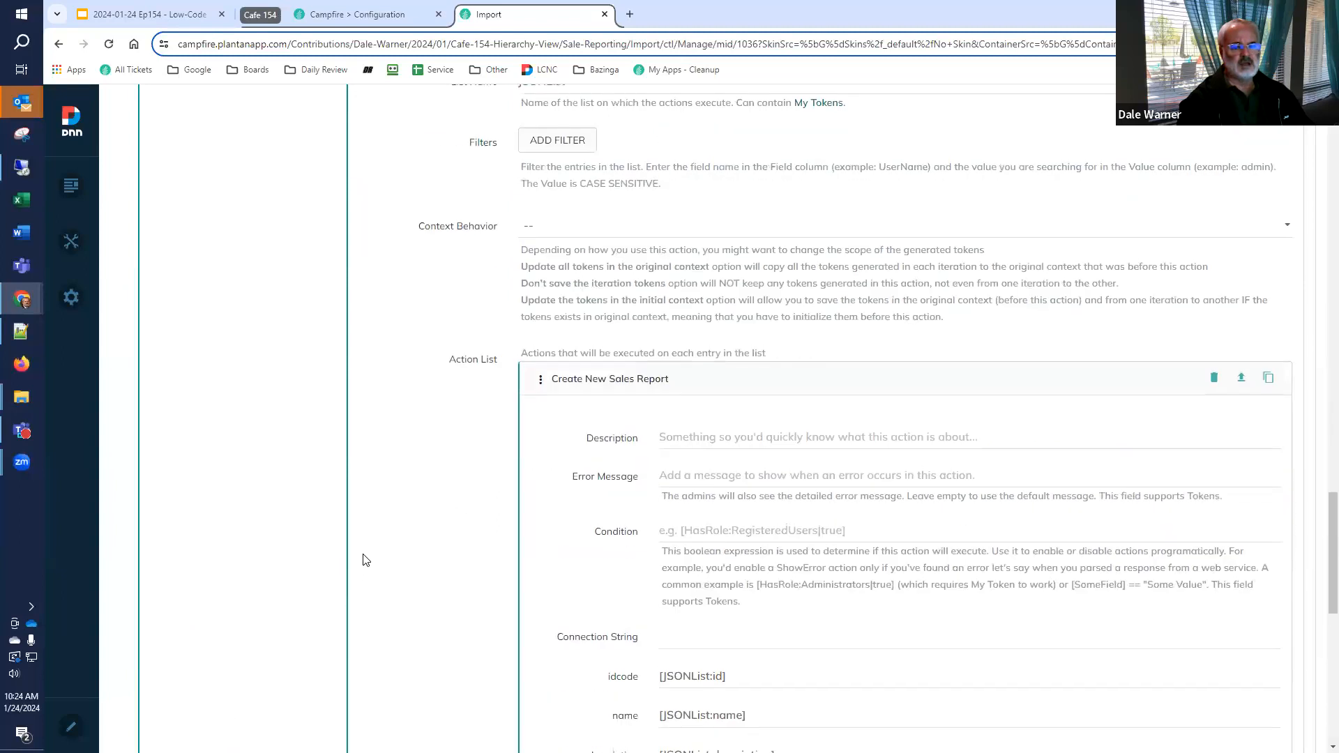
pyautogui.click(407, 371)
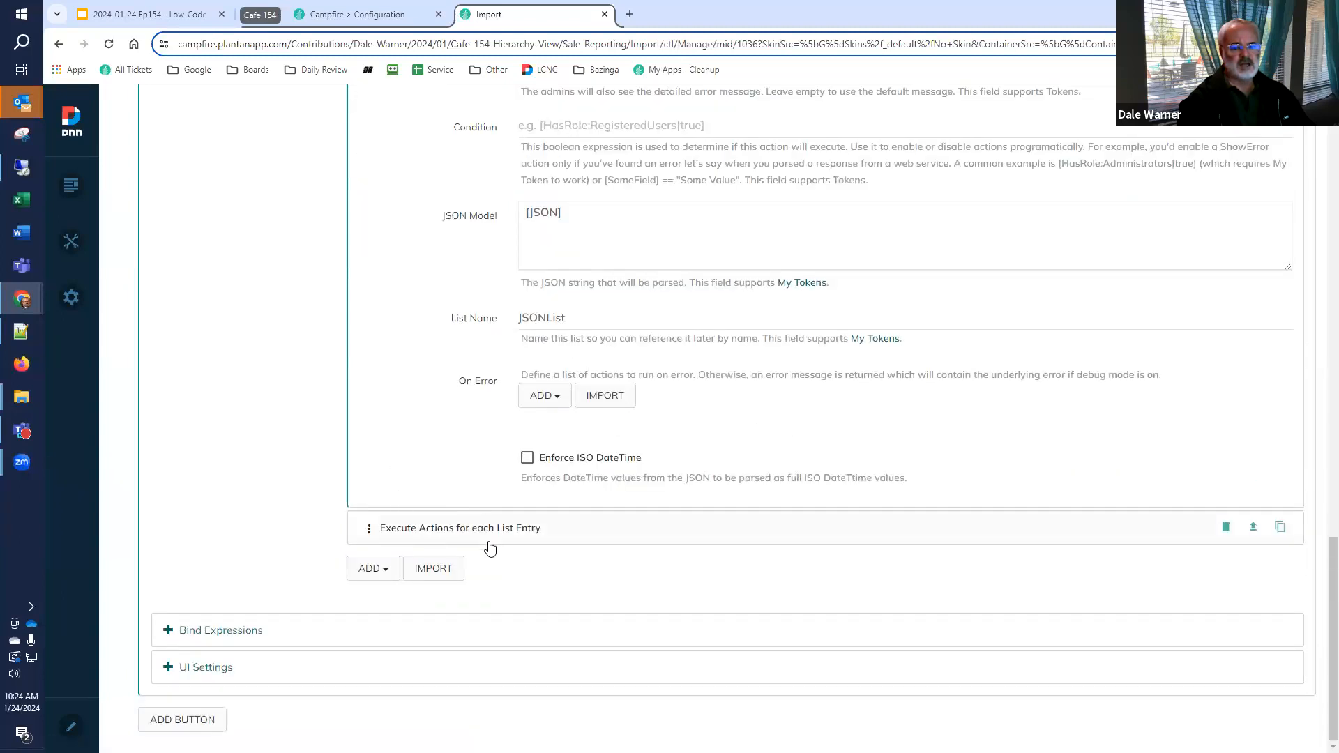
pyautogui.click(376, 569)
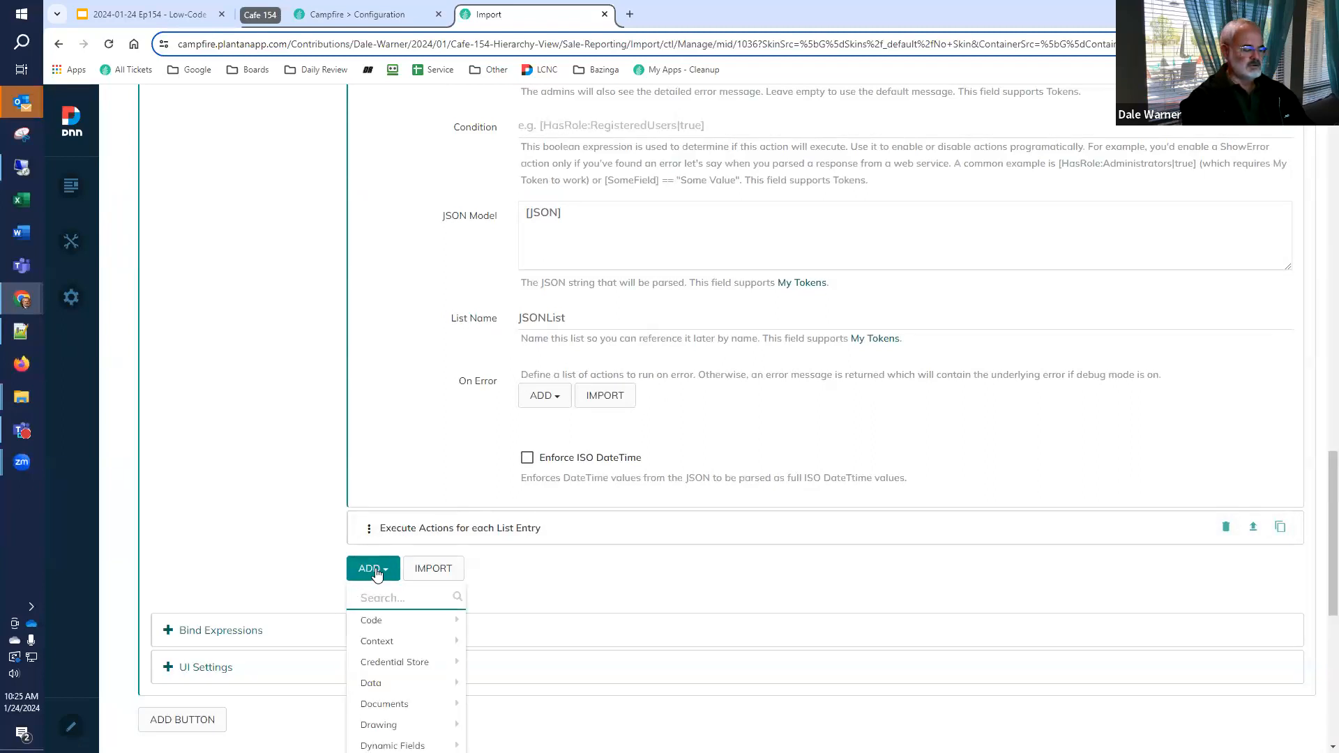
pyautogui.write('err')
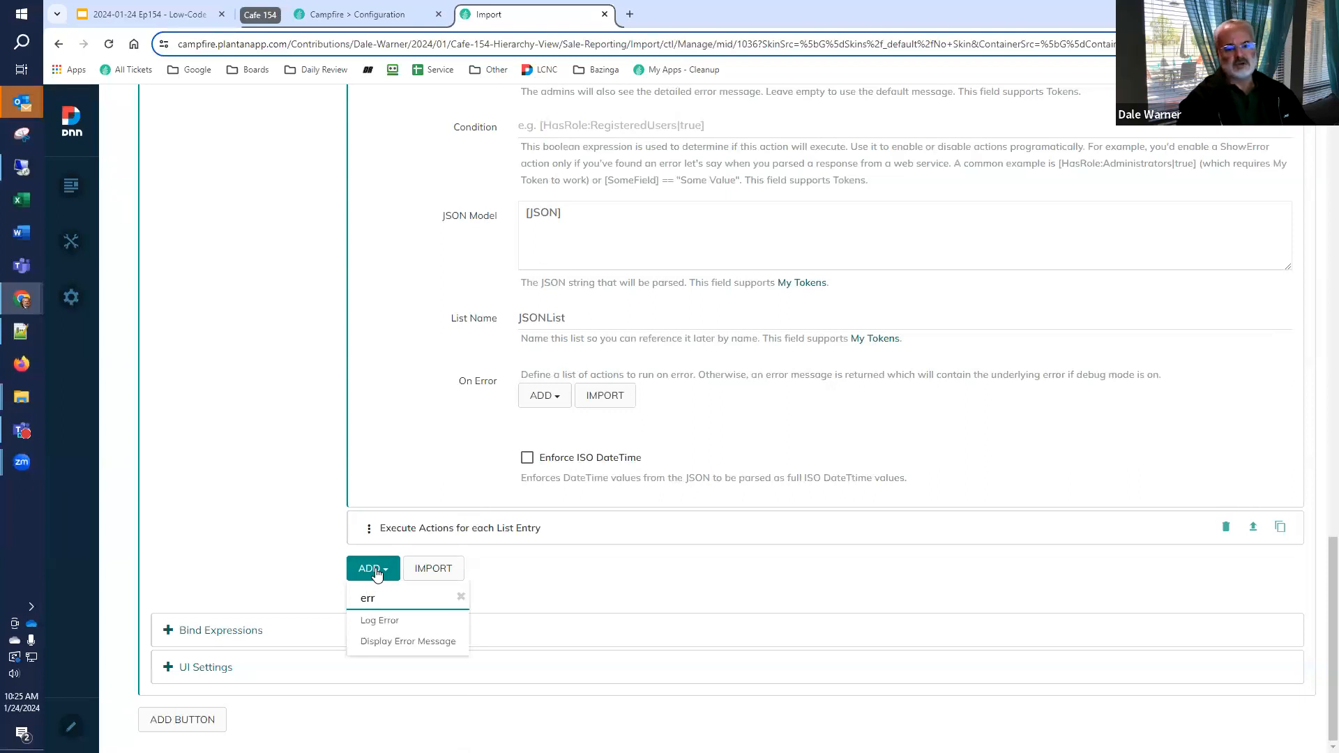
pyautogui.click(410, 641)
# Set the message of the Display Error Message action to "There were [JSONList:Count] records processed."
pyautogui.scroll(-5, 413, 645)
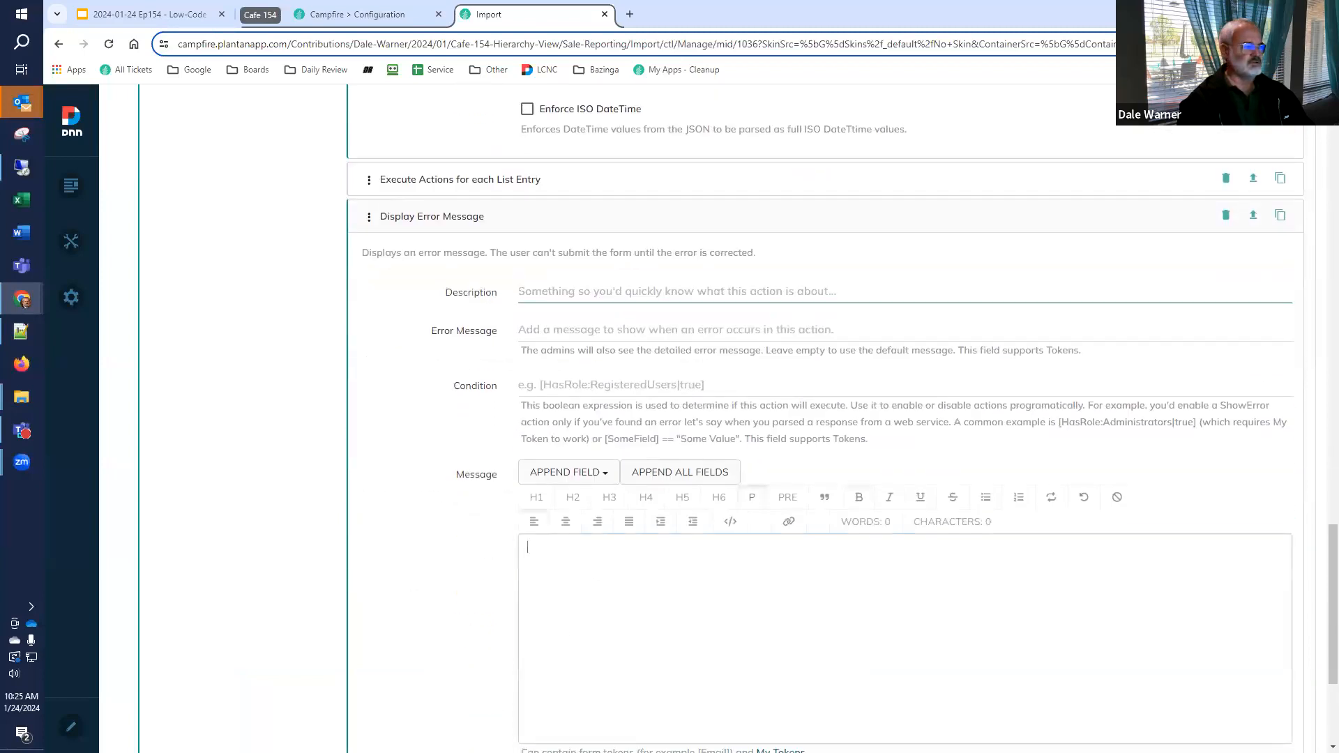
pyautogui.click(526, 548)
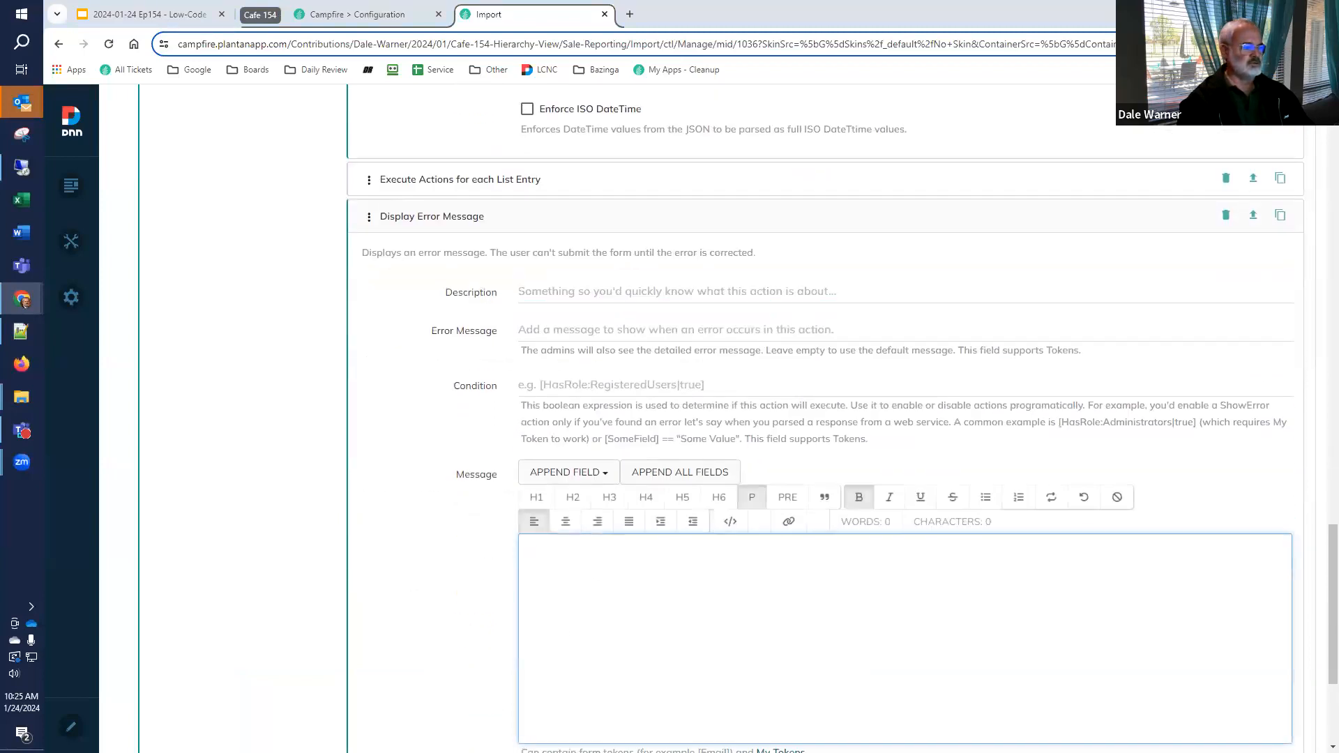
pyautogui.write('here were ')
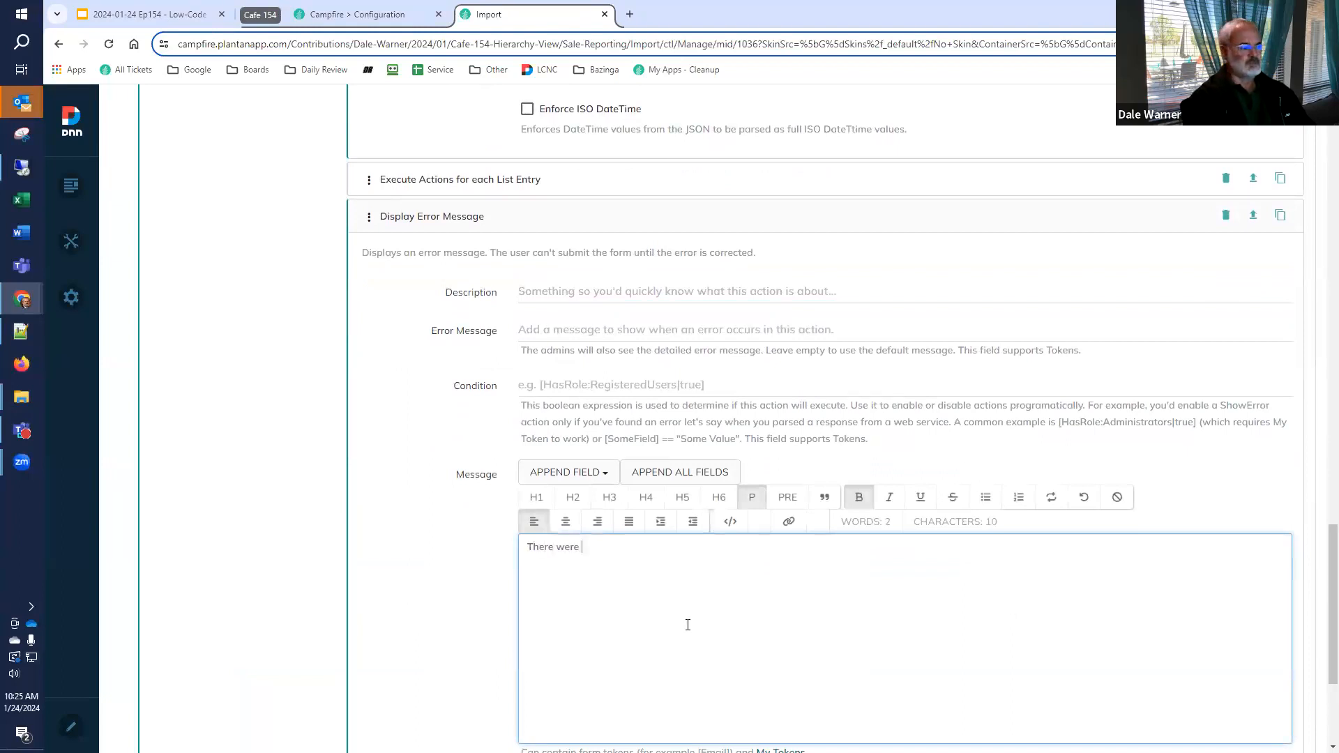
pyautogui.write('[JSONList:Count]')
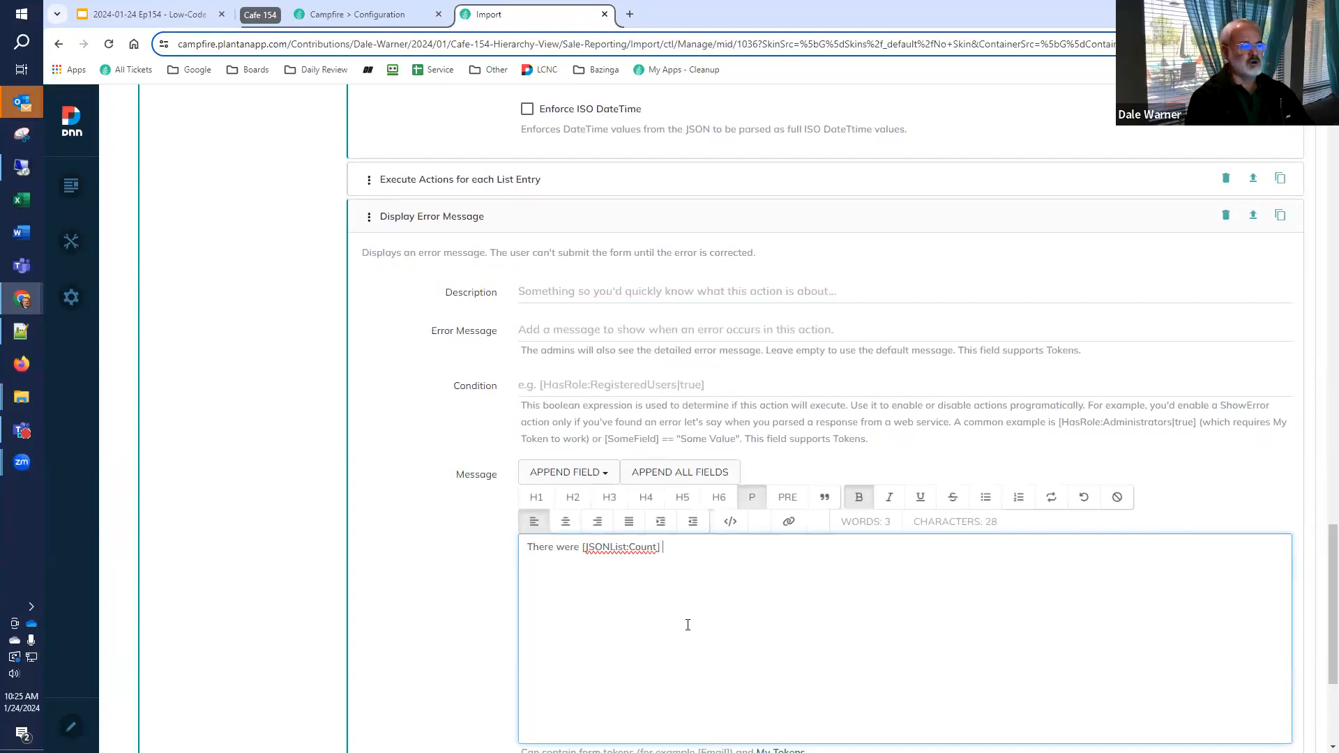
pyautogui.write(' records processed.')
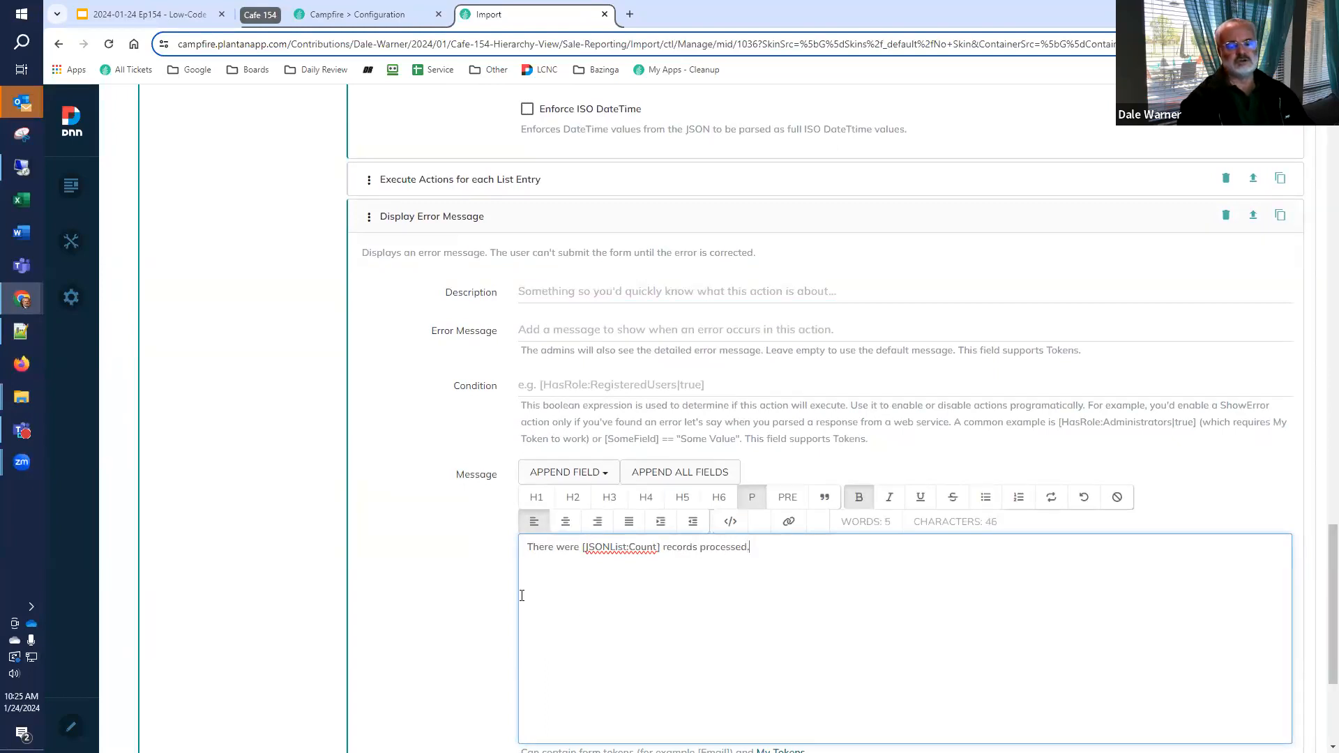
# Collapse the Import button's settings, save the Import form and leave the page's edit mode
pyautogui.scroll(-2, 477, 605)
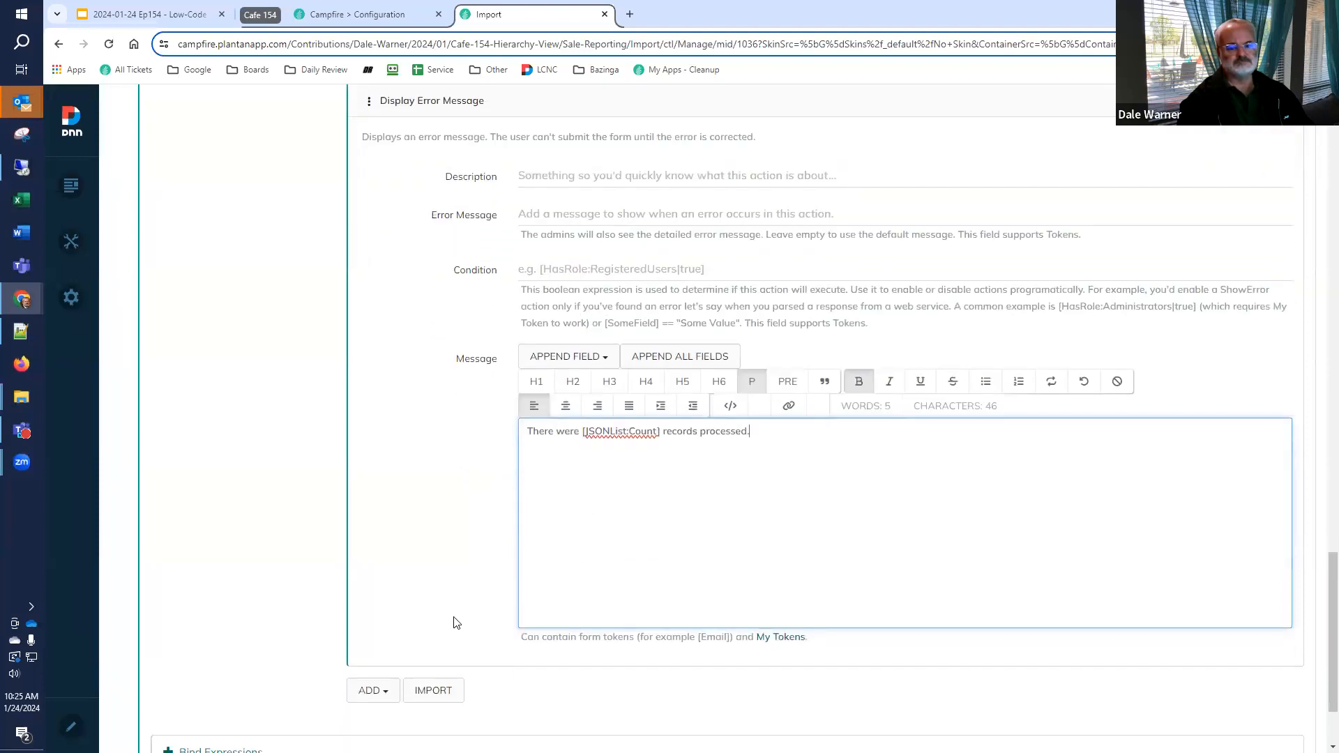
pyautogui.scroll(-1, 443, 624)
pyautogui.scroll(-1, 441, 627)
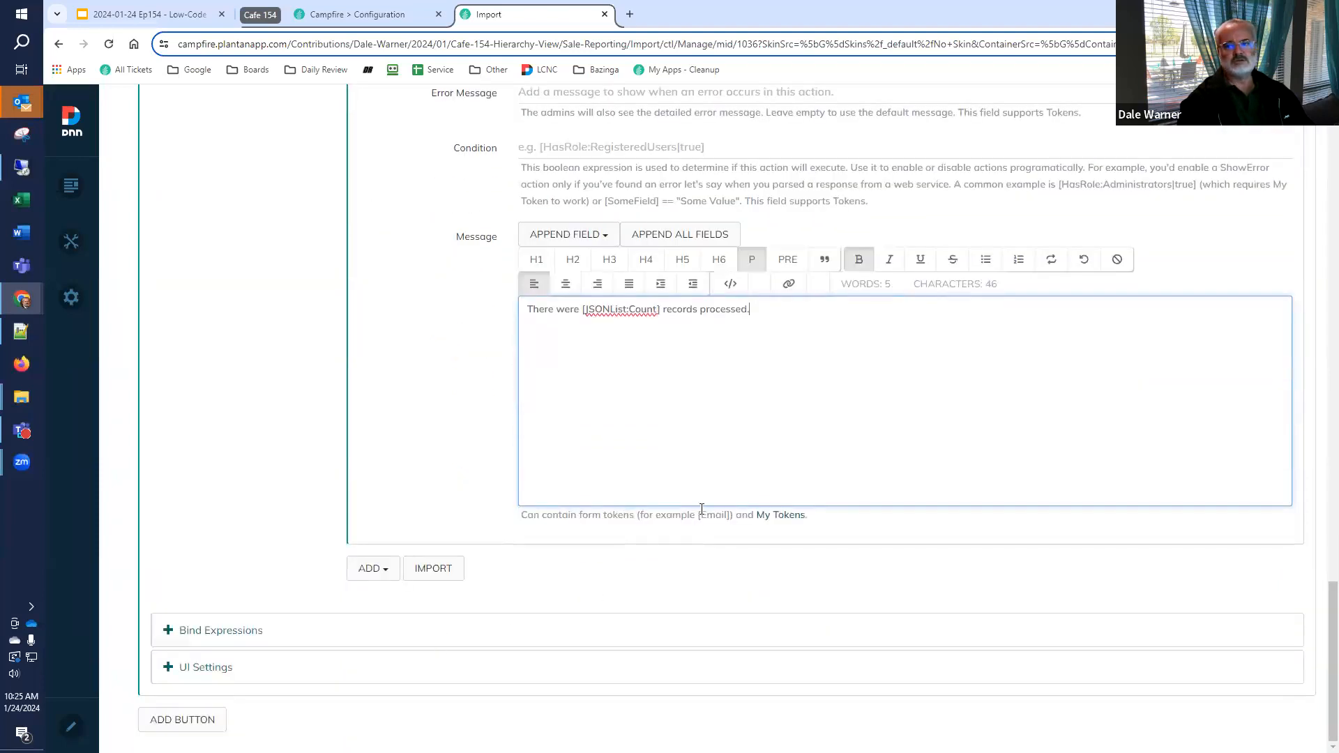
pyautogui.scroll(7, 702, 593)
pyautogui.scroll(10, 715, 505)
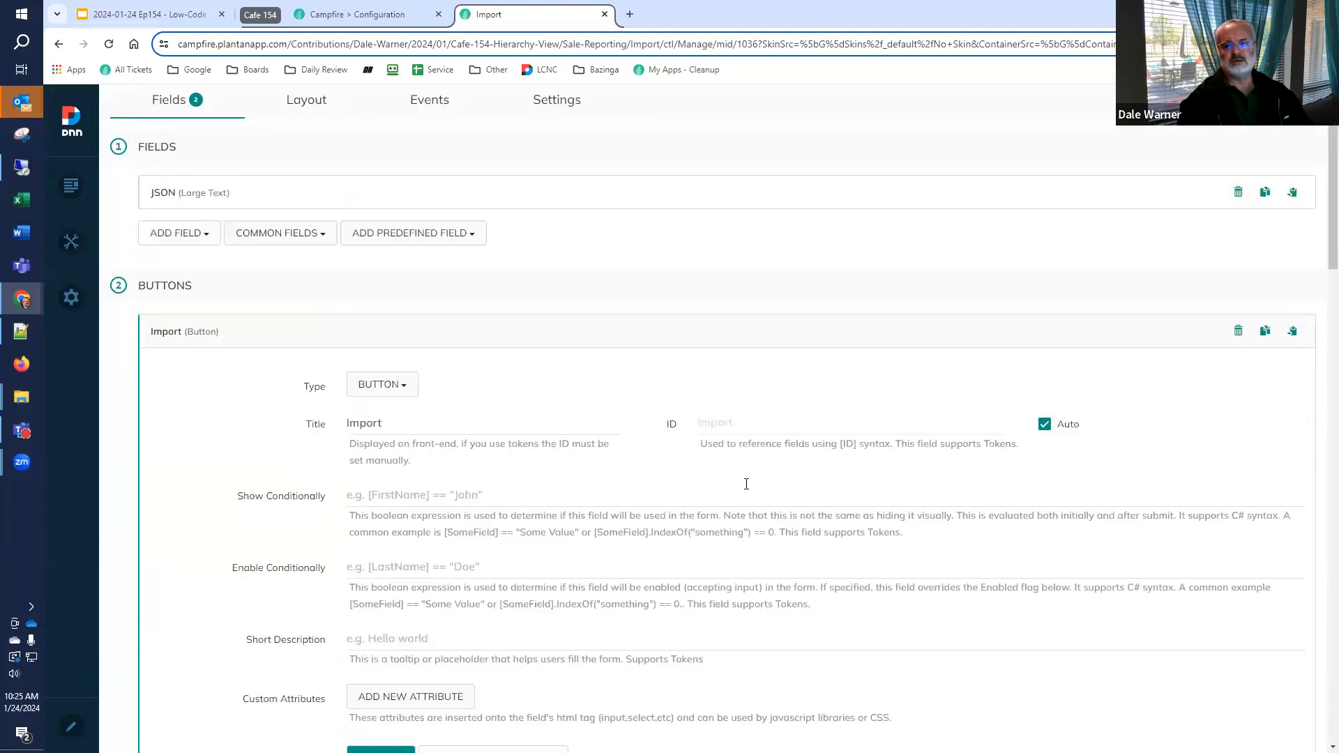
pyautogui.click(1100, 379)
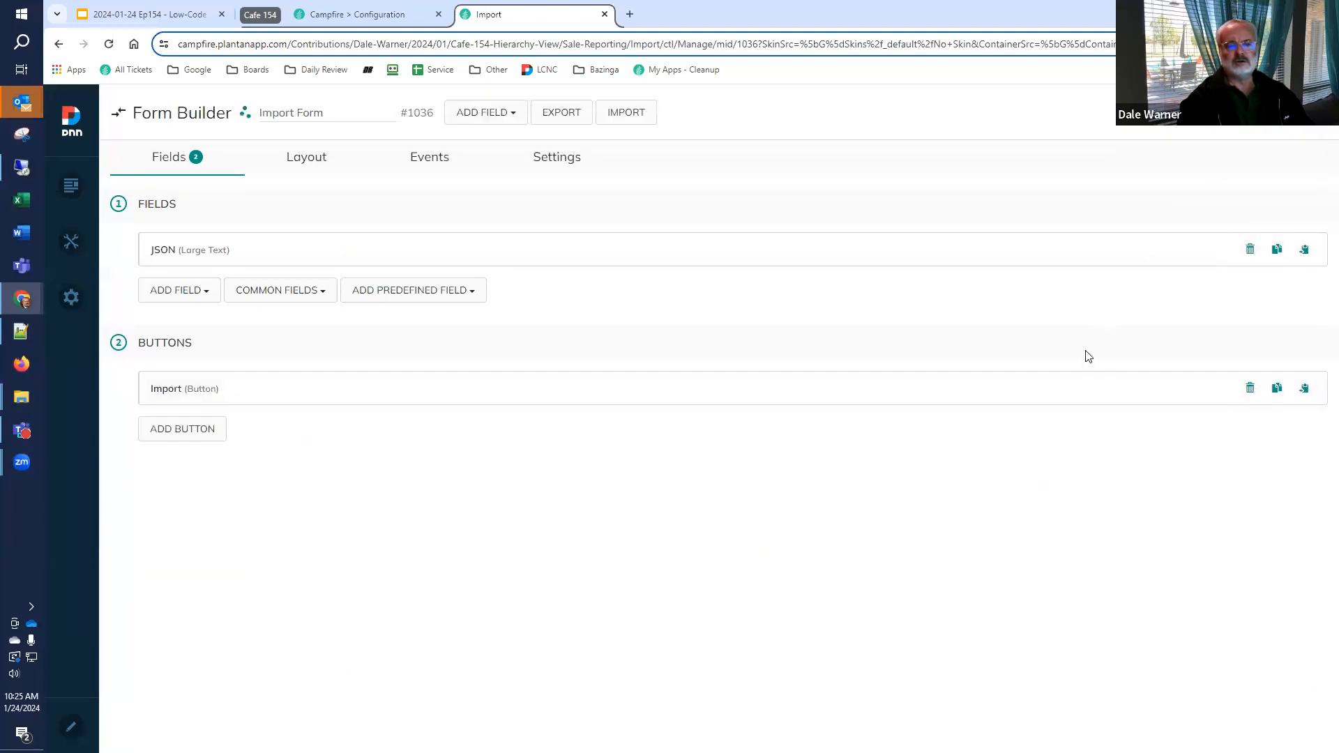
pyautogui.click(1245, 112)
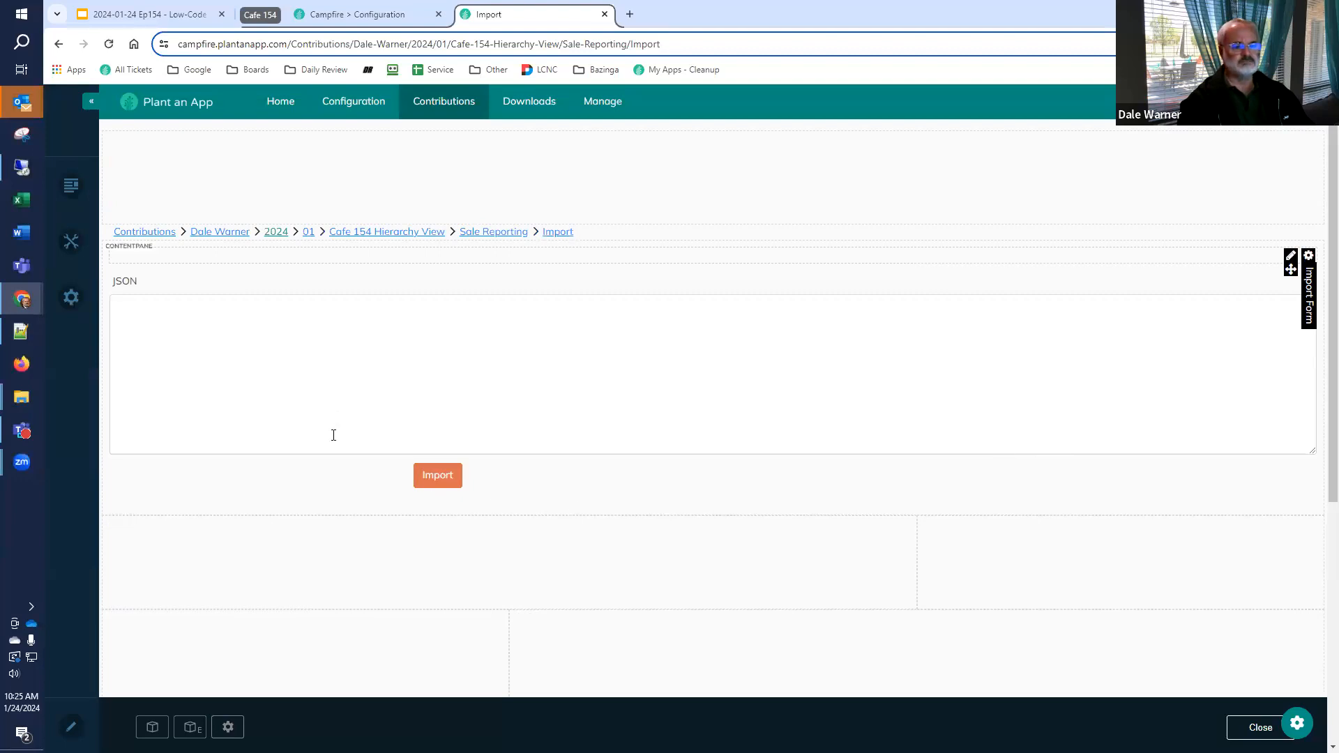
pyautogui.click(1261, 728)
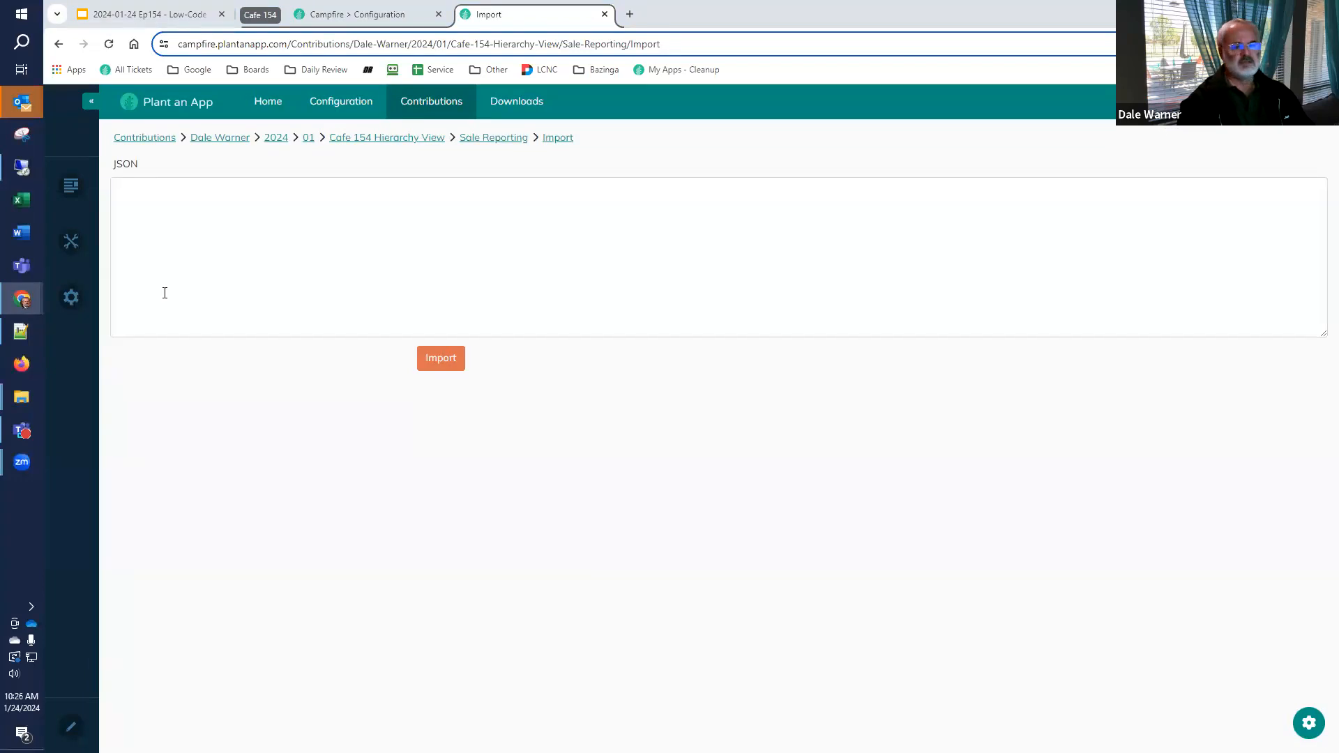
# Paste the copied sales JSON into the JSON field of the Import form
pyautogui.click(301, 282)
pyautogui.hotkey('ctrl', 'v')
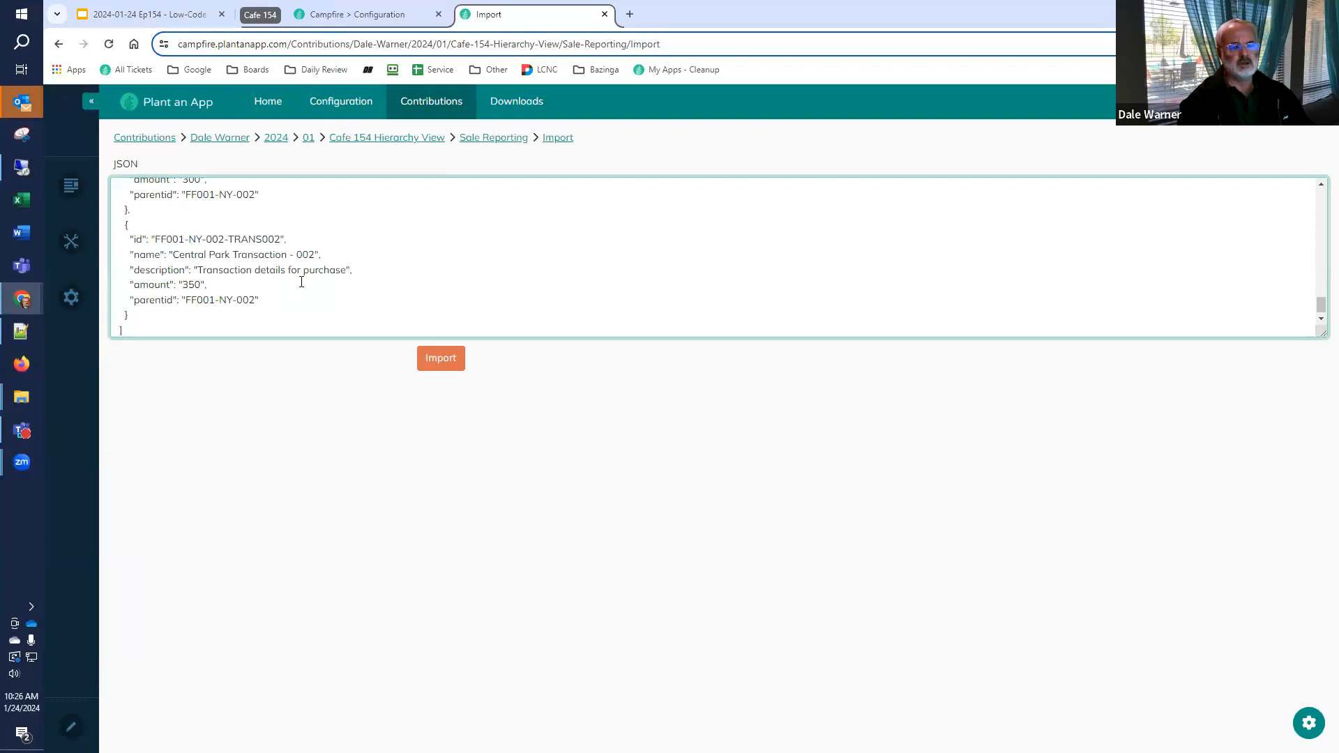
pyautogui.hotkey('ctrl', 'Home')
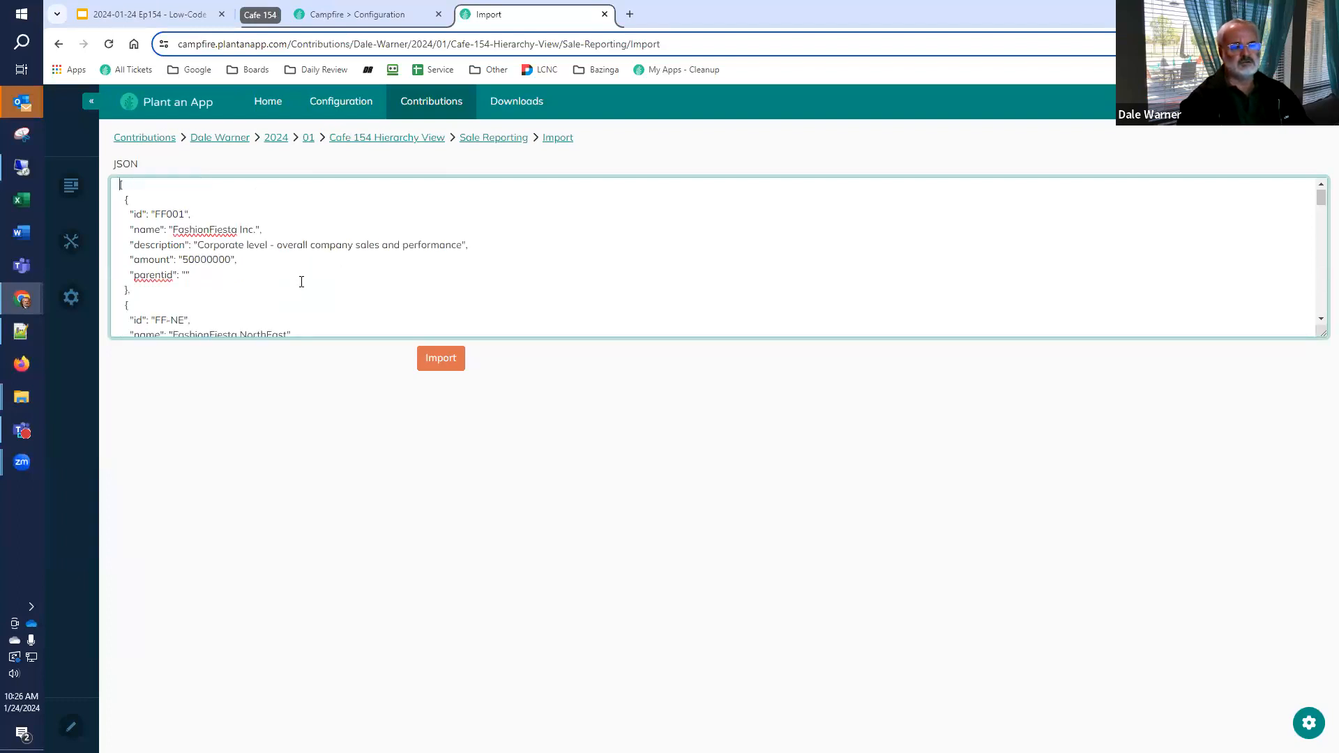
# Examine how the pasted JSON entries link to their parent records through the id and parentid values
pyautogui.press('Down')
pyautogui.press('Up')
pyautogui.press('Down')
pyautogui.press('Down')
pyautogui.press('Down')
pyautogui.press('Down')
pyautogui.press('Down')
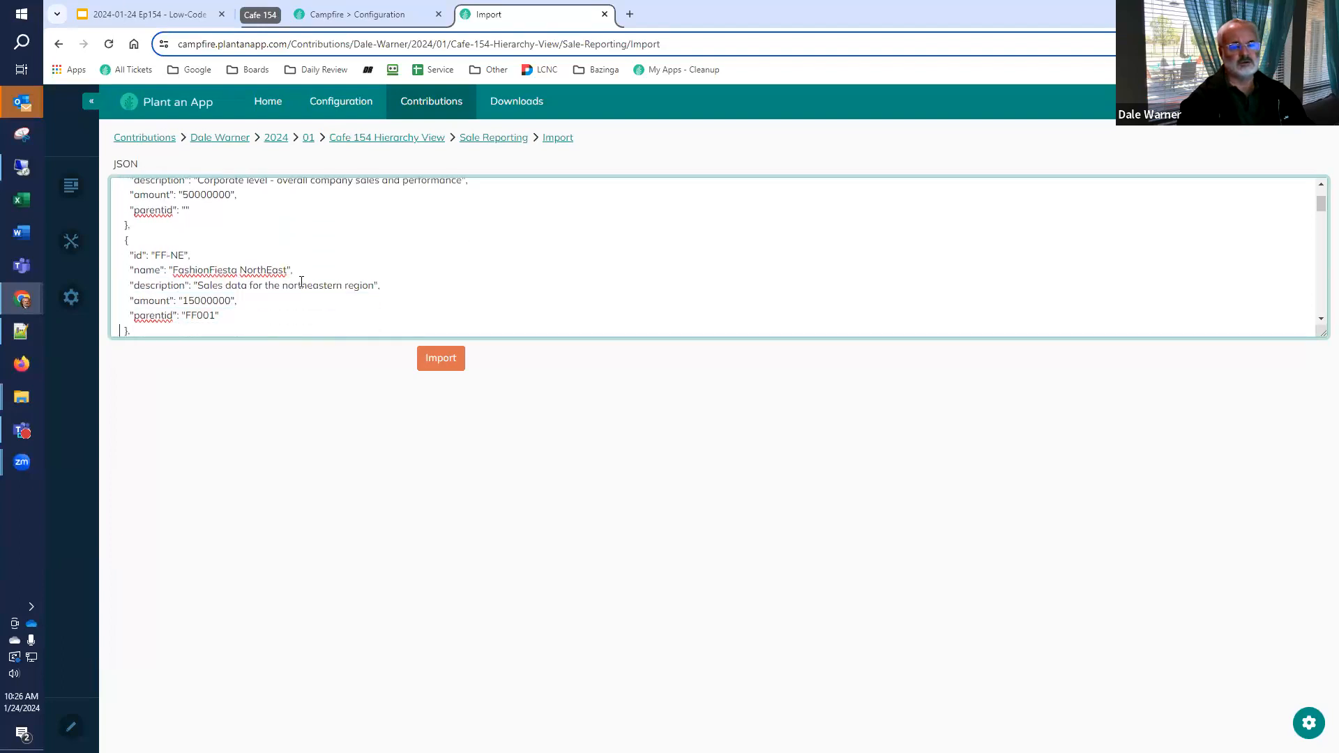
pyautogui.press('Down')
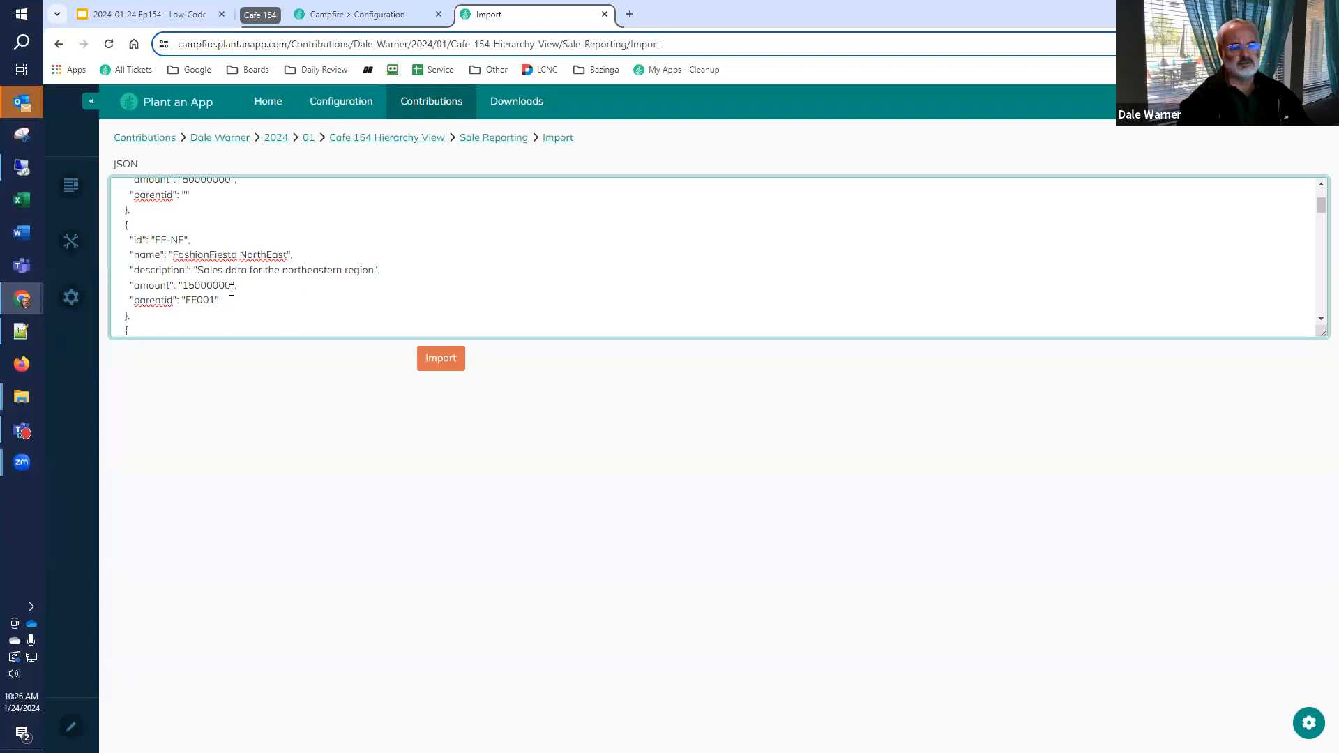
pyautogui.scroll(2, 233, 300)
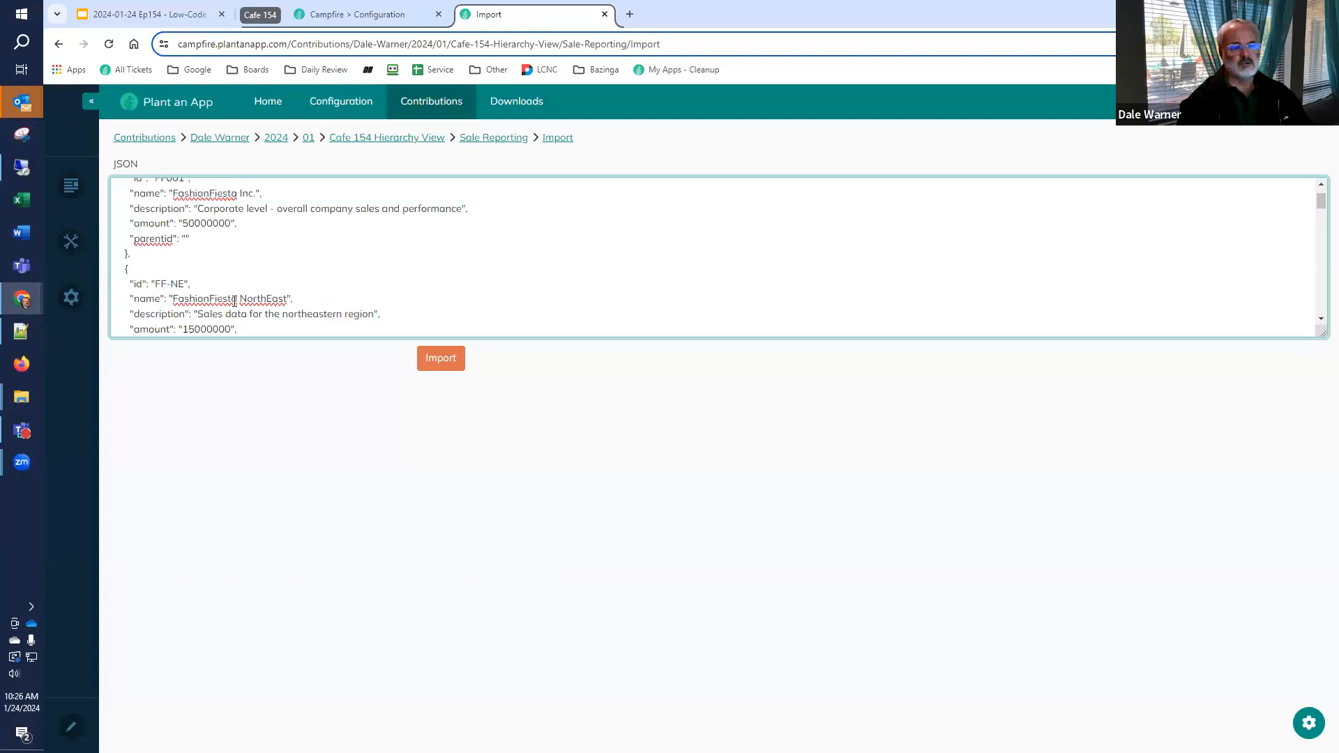
pyautogui.doubleClick(169, 219)
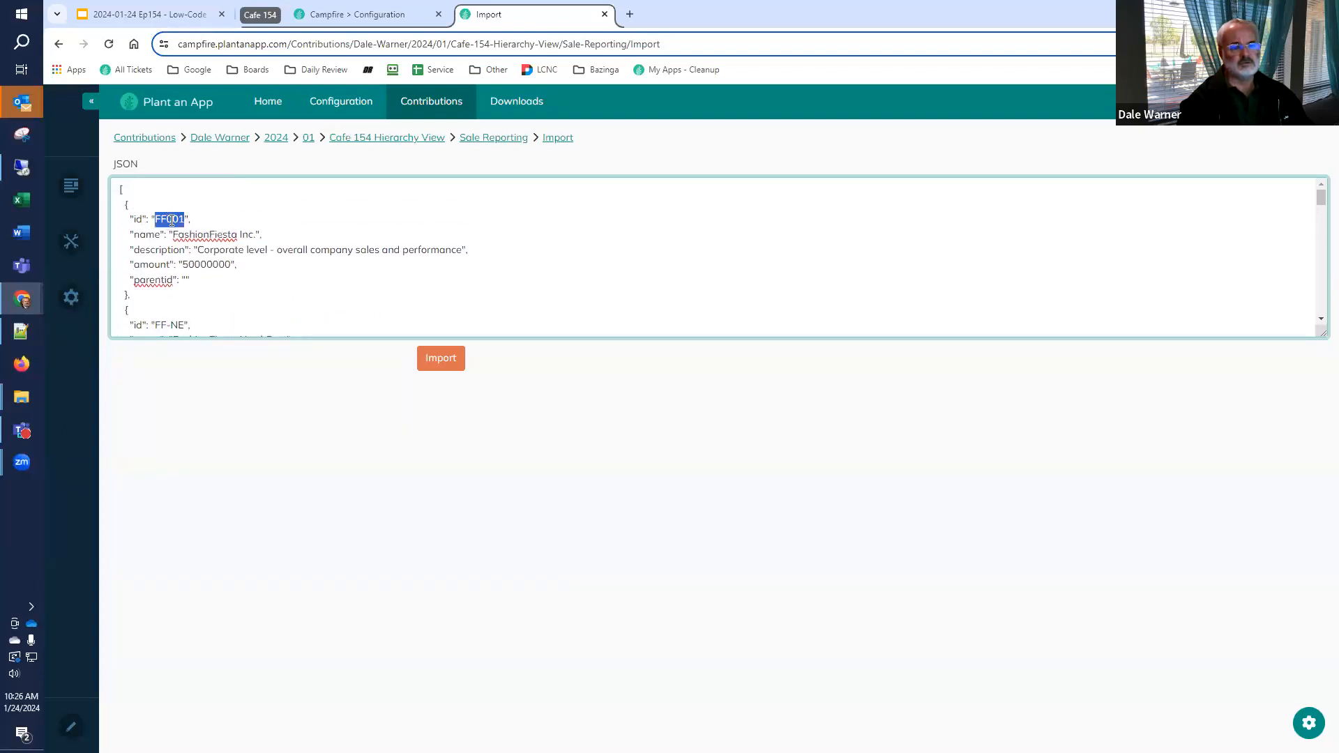
pyautogui.scroll(-2, 228, 308)
pyautogui.scroll(2, 208, 287)
pyautogui.scroll(-4, 208, 286)
pyautogui.scroll(2, 207, 285)
pyautogui.scroll(2, 208, 285)
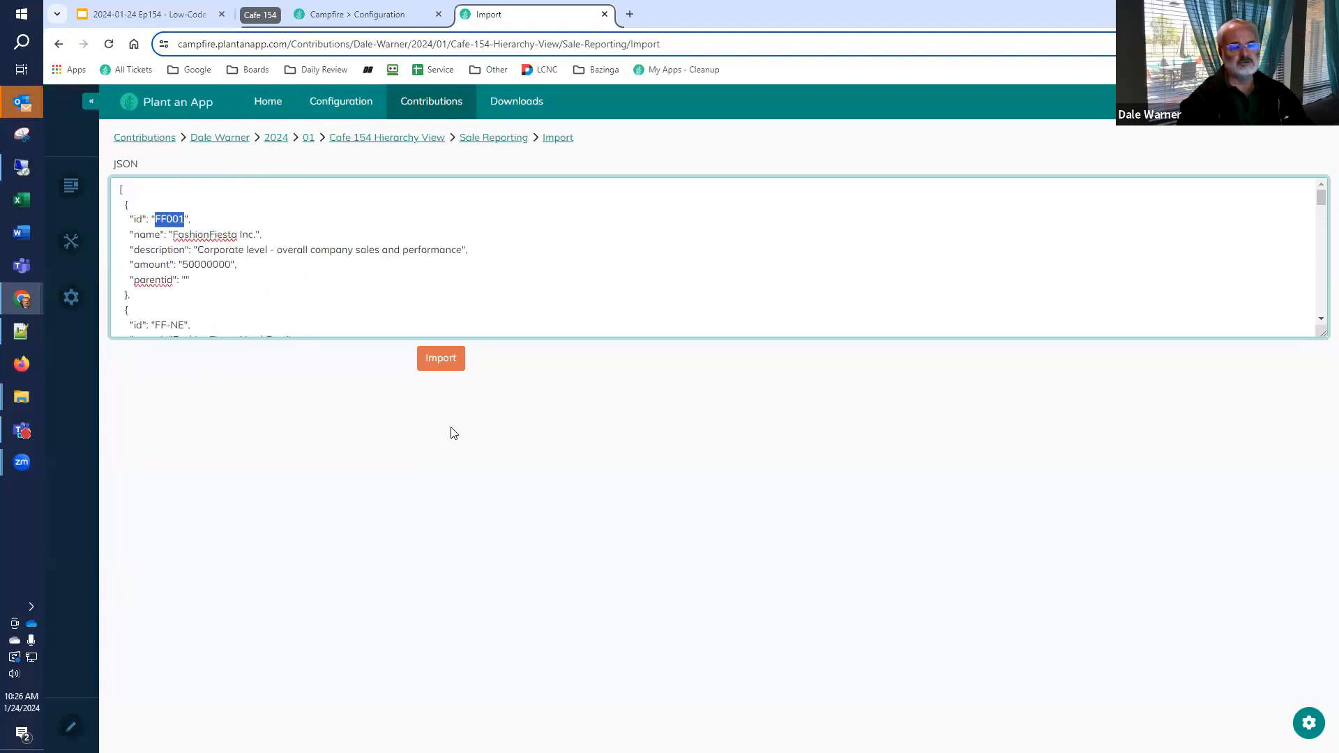
# Import the pasted JSON records and open the Sale Reporting listing
pyautogui.click(447, 364)
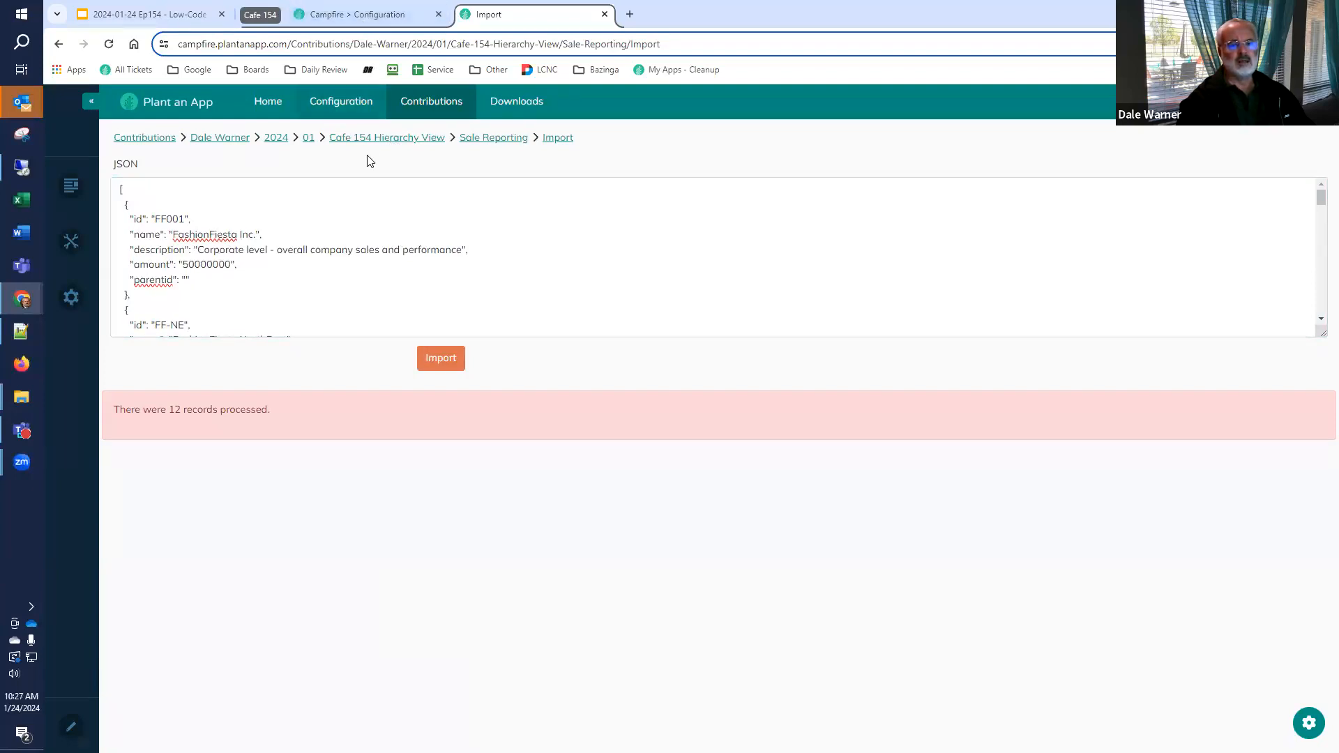
pyautogui.click(494, 141)
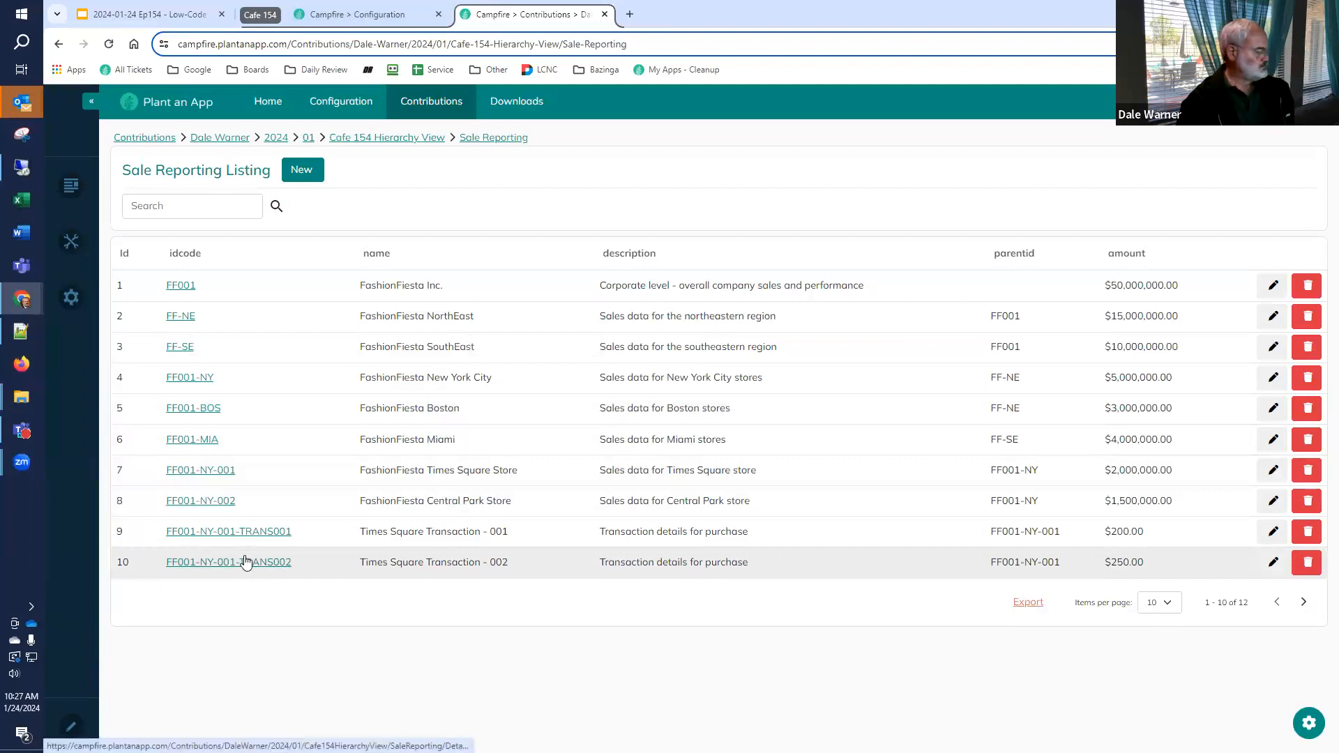
# Switch to the Google Slides presentation and review the Import Process and Test Data and Sales Drill Down Page slides
pyautogui.click(126, 14)
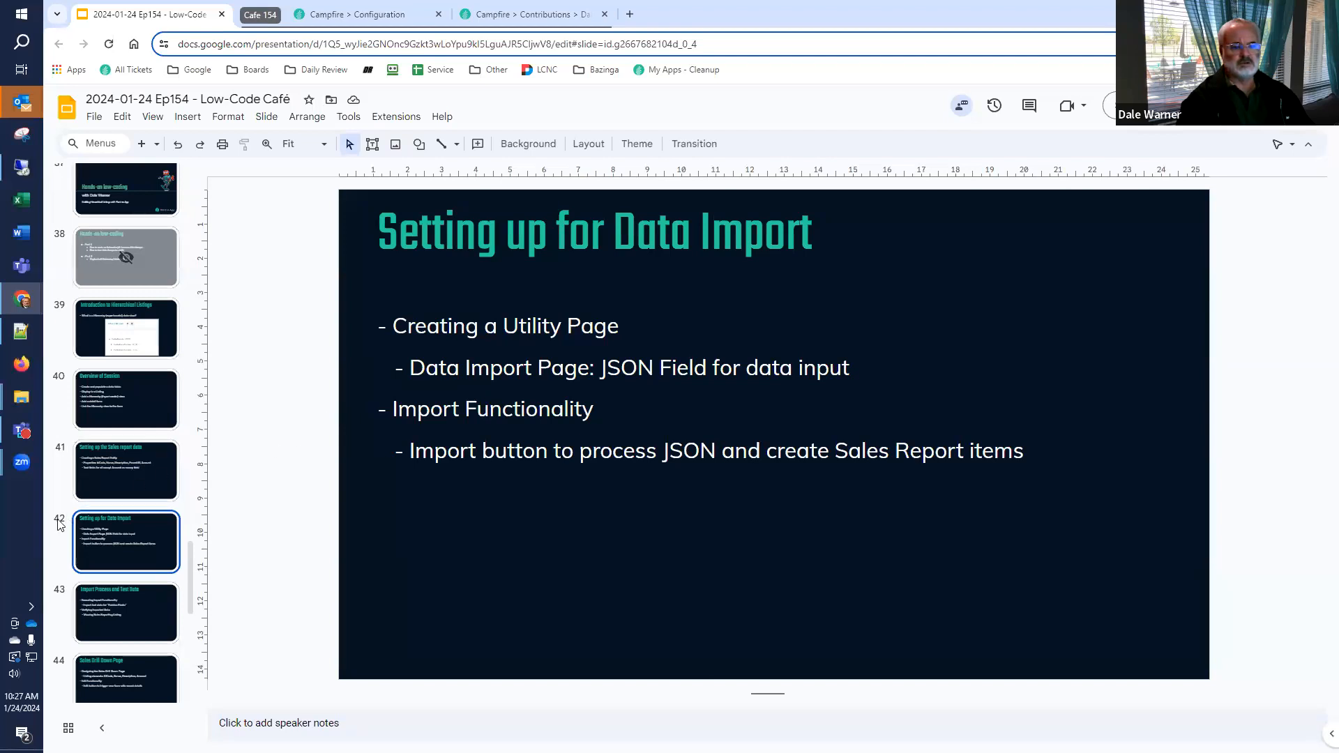
pyautogui.click(110, 593)
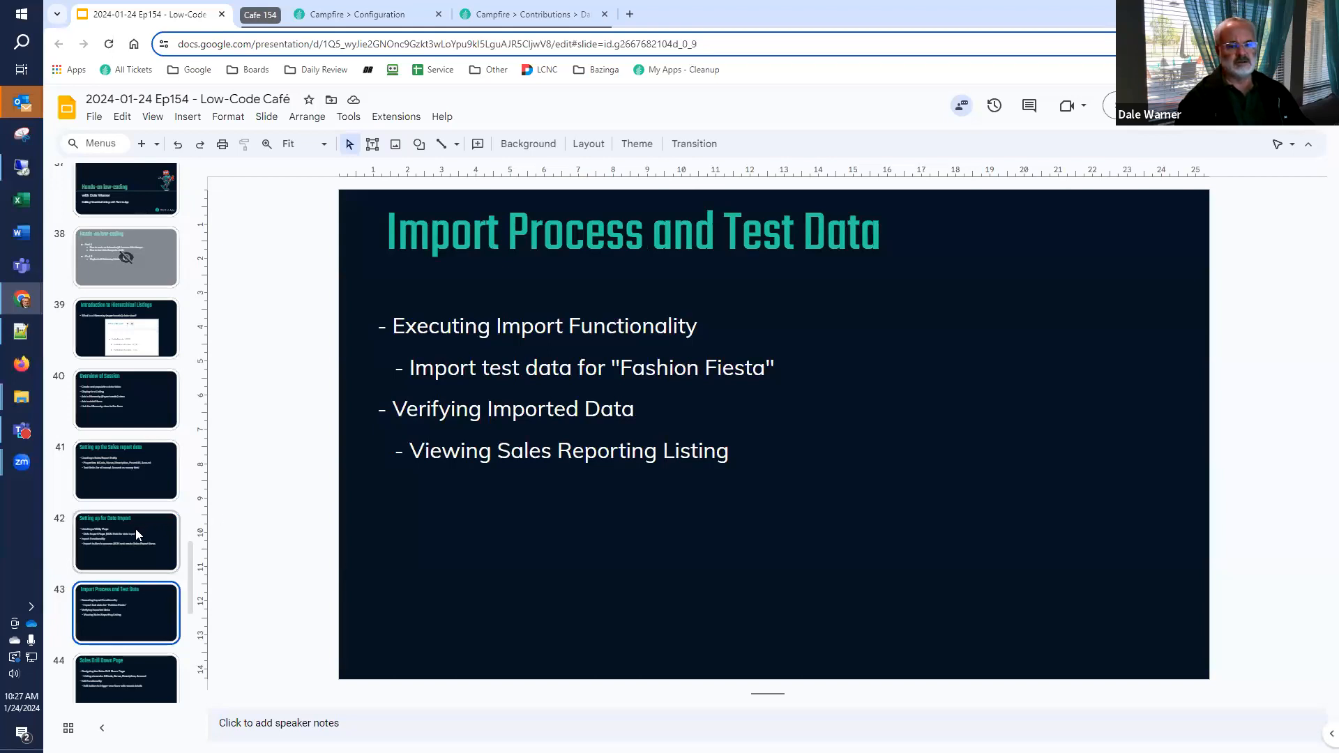
pyautogui.scroll(-2, 136, 529)
pyautogui.click(63, 571)
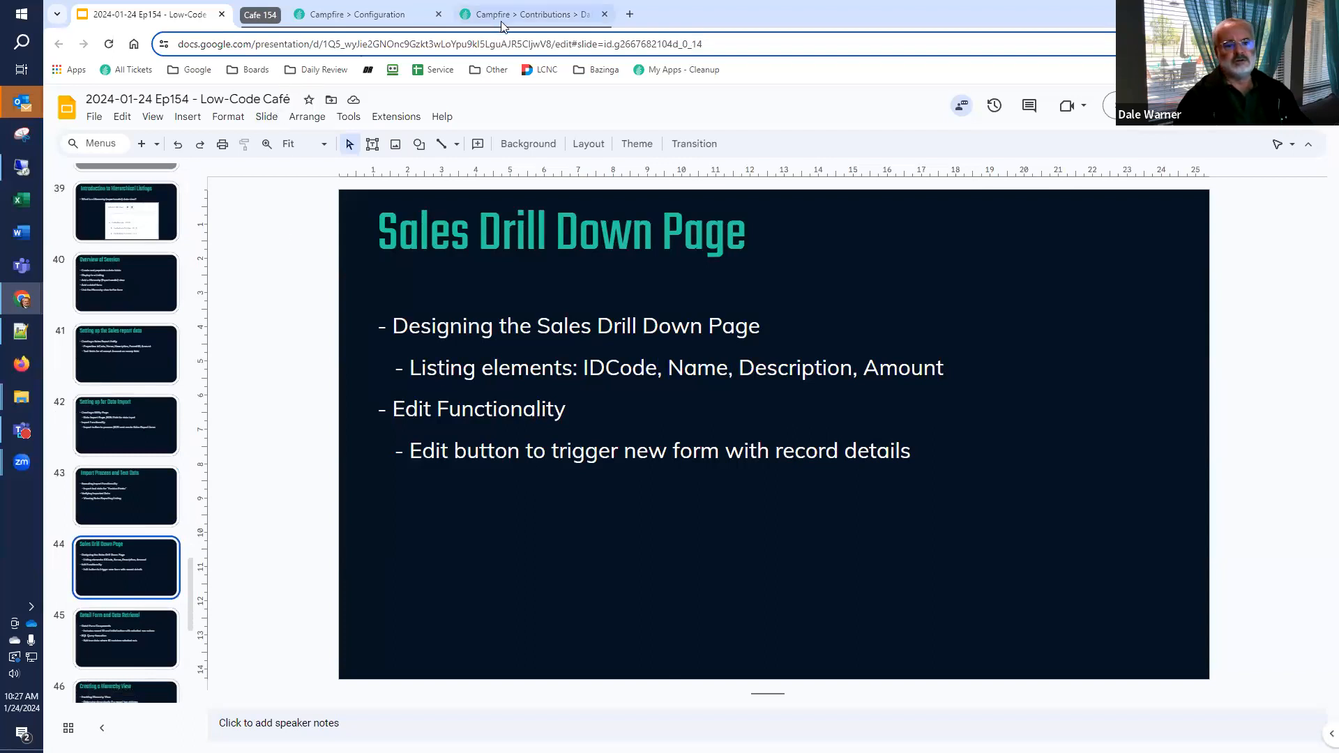
pyautogui.moveTo(505, 19)
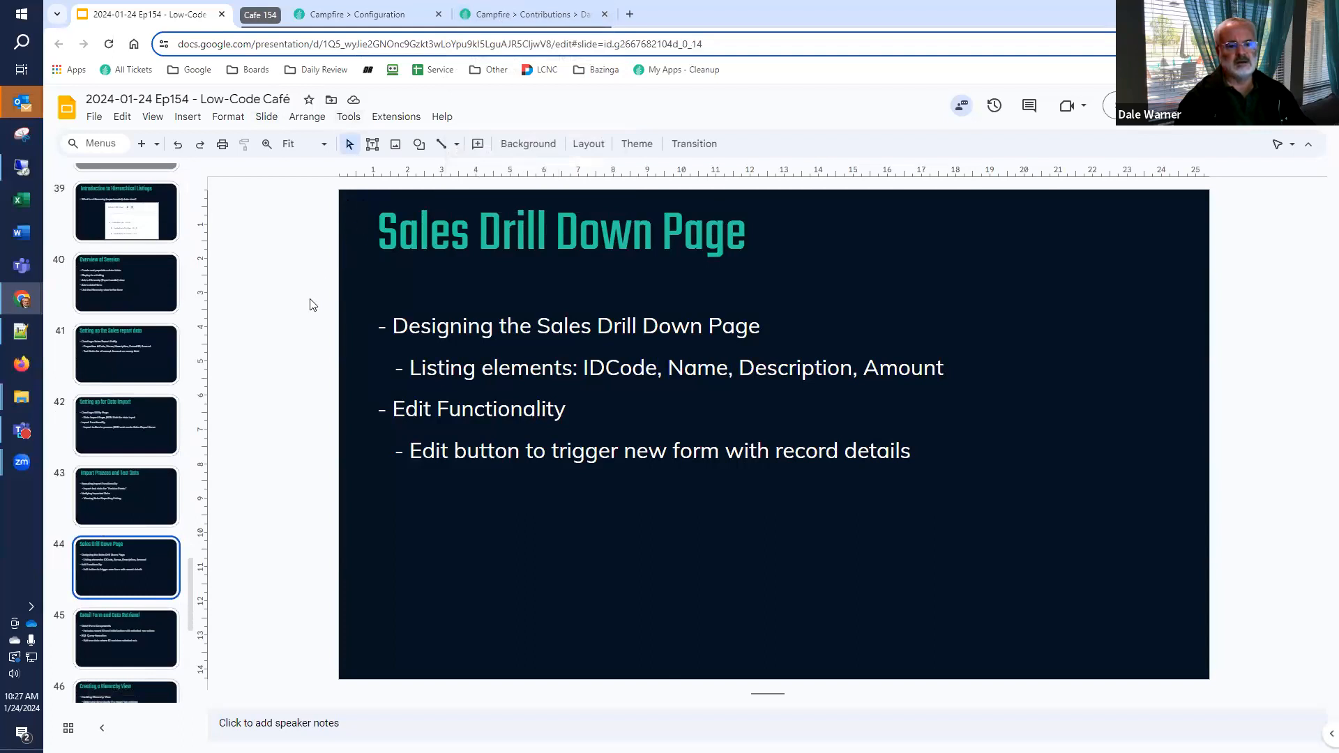
pyautogui.click(370, 15)
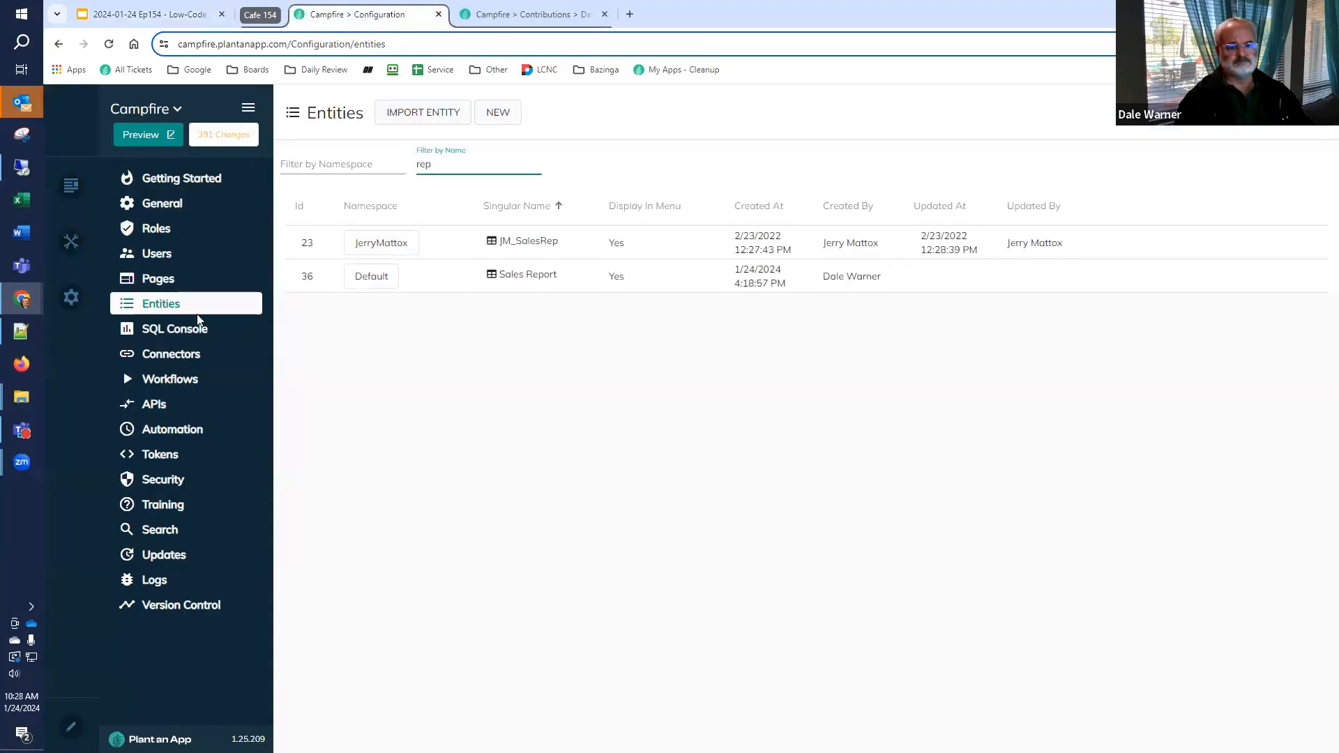
pyautogui.click(178, 330)
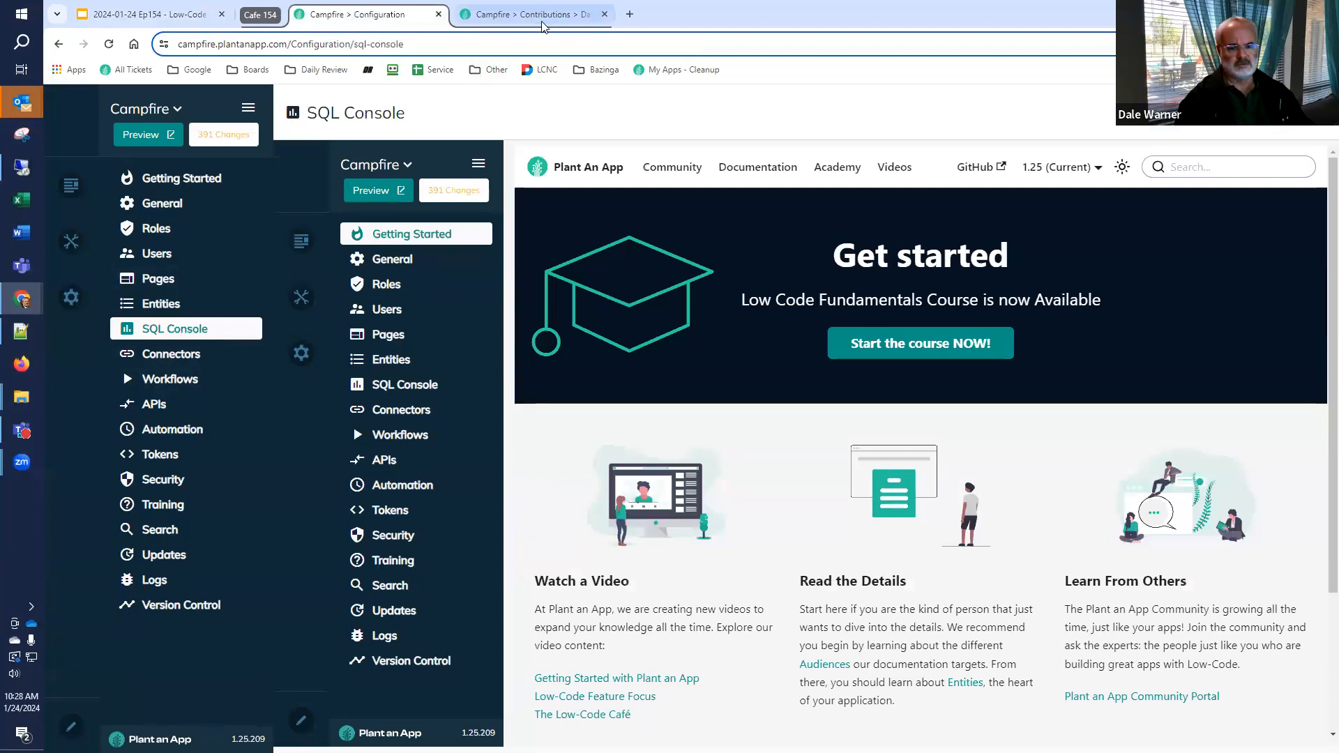
pyautogui.click(59, 44)
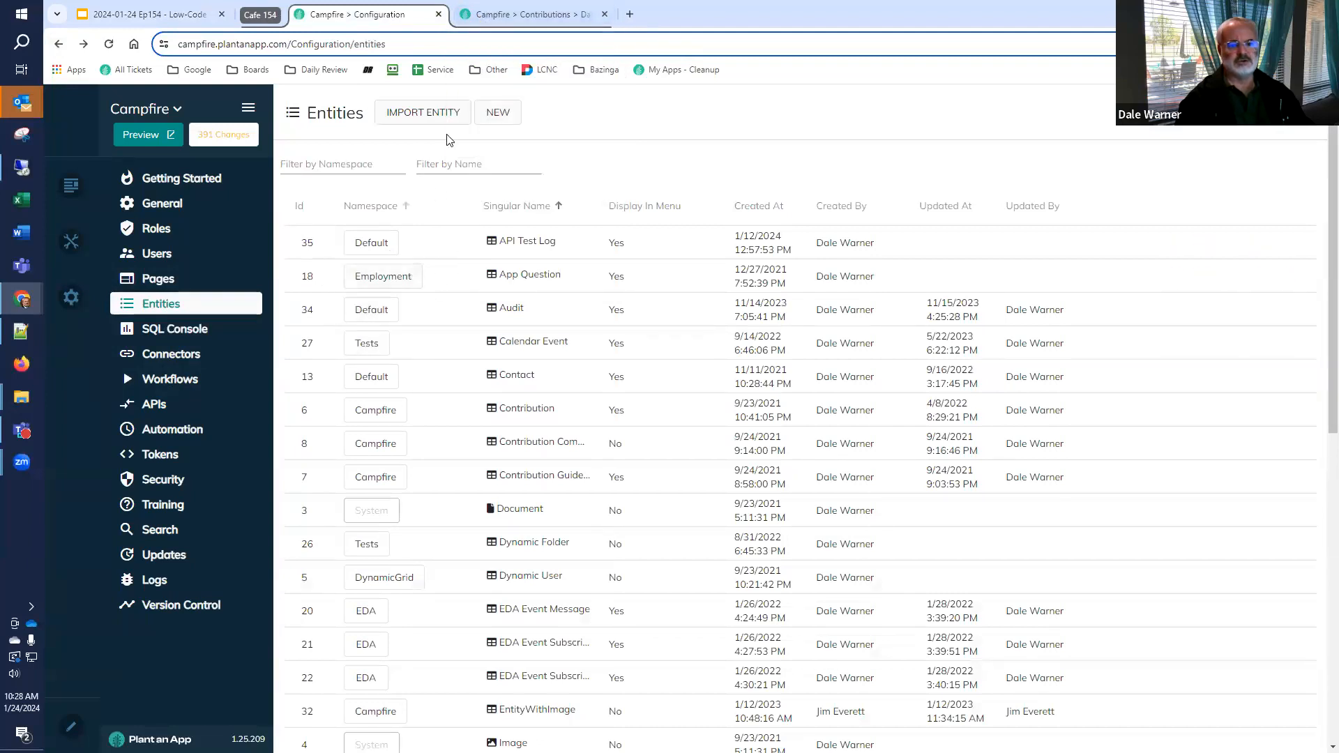
# Return to the Campfire contributions site and open the Cafe 154 Hierarchy View page for editing
pyautogui.click(492, 16)
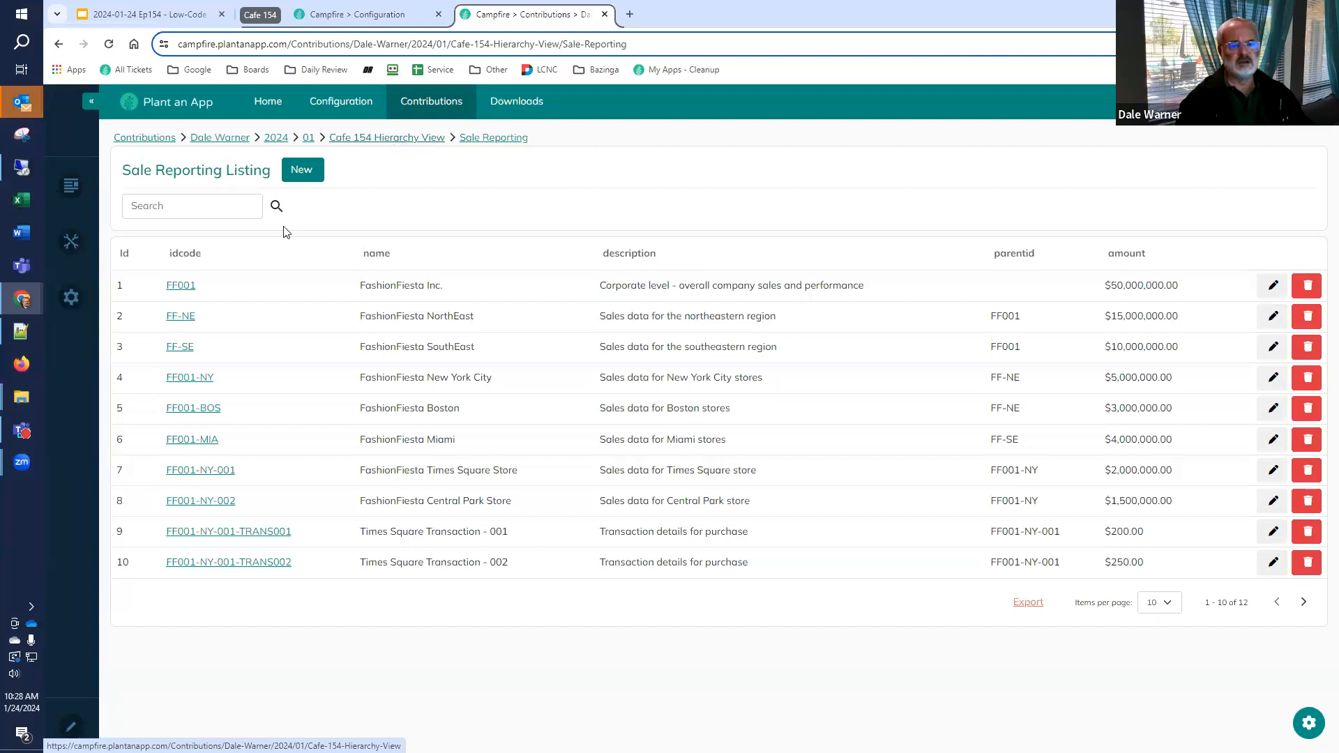
pyautogui.click(408, 144)
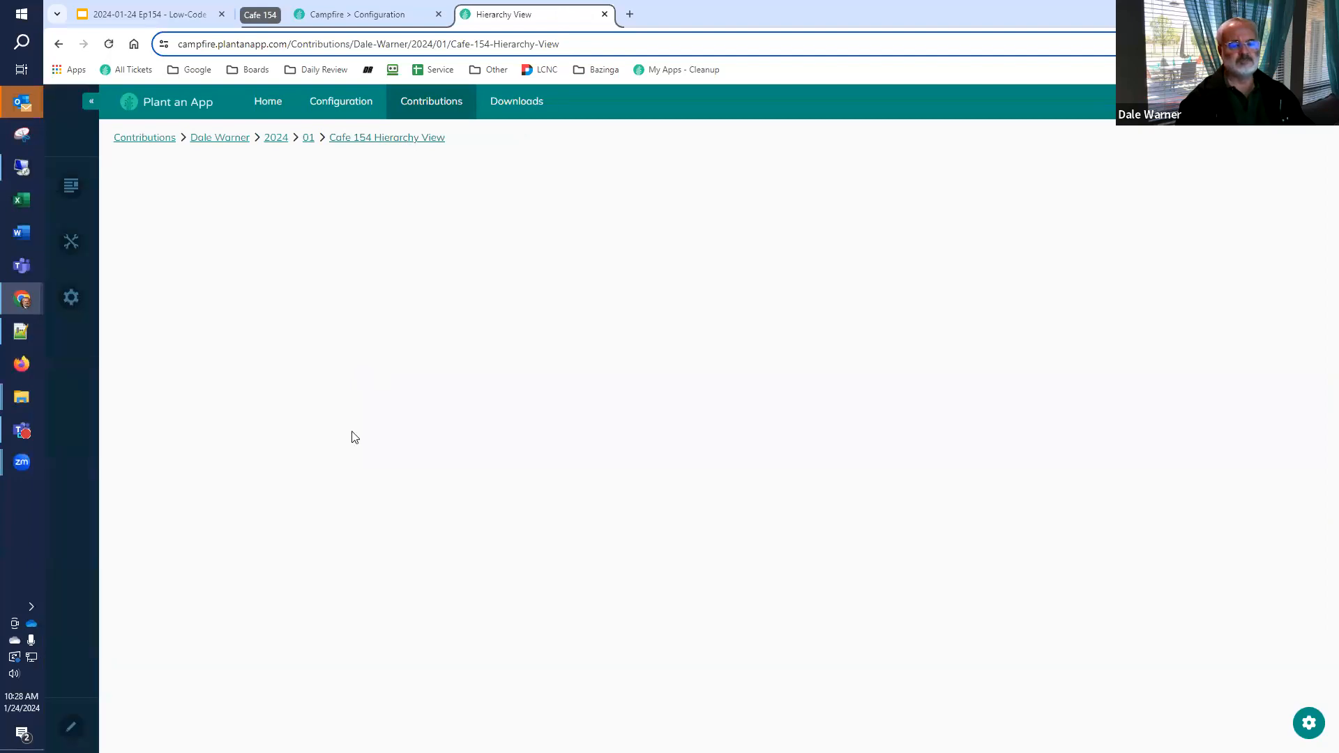
pyautogui.click(68, 721)
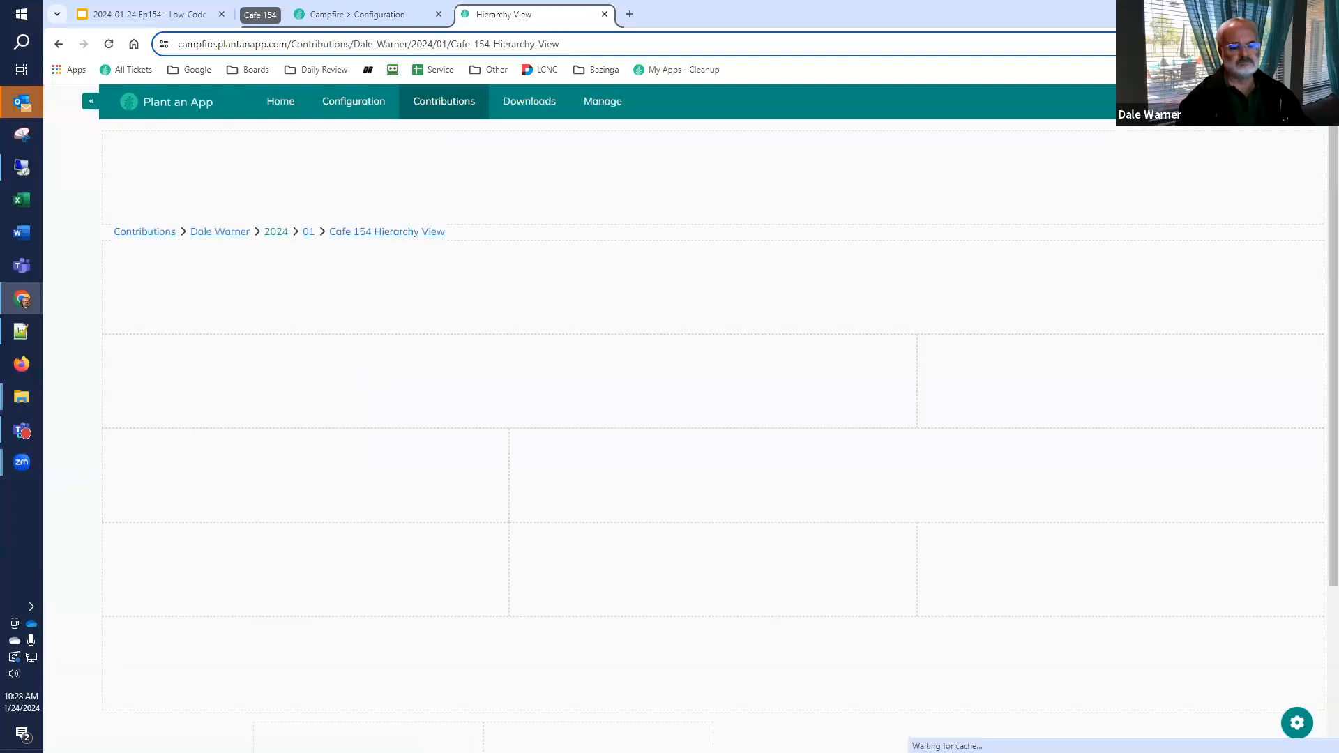
# Add an avt.ActionGrid module to the page and place it in the wide pane beside the narrower one
pyautogui.click(152, 727)
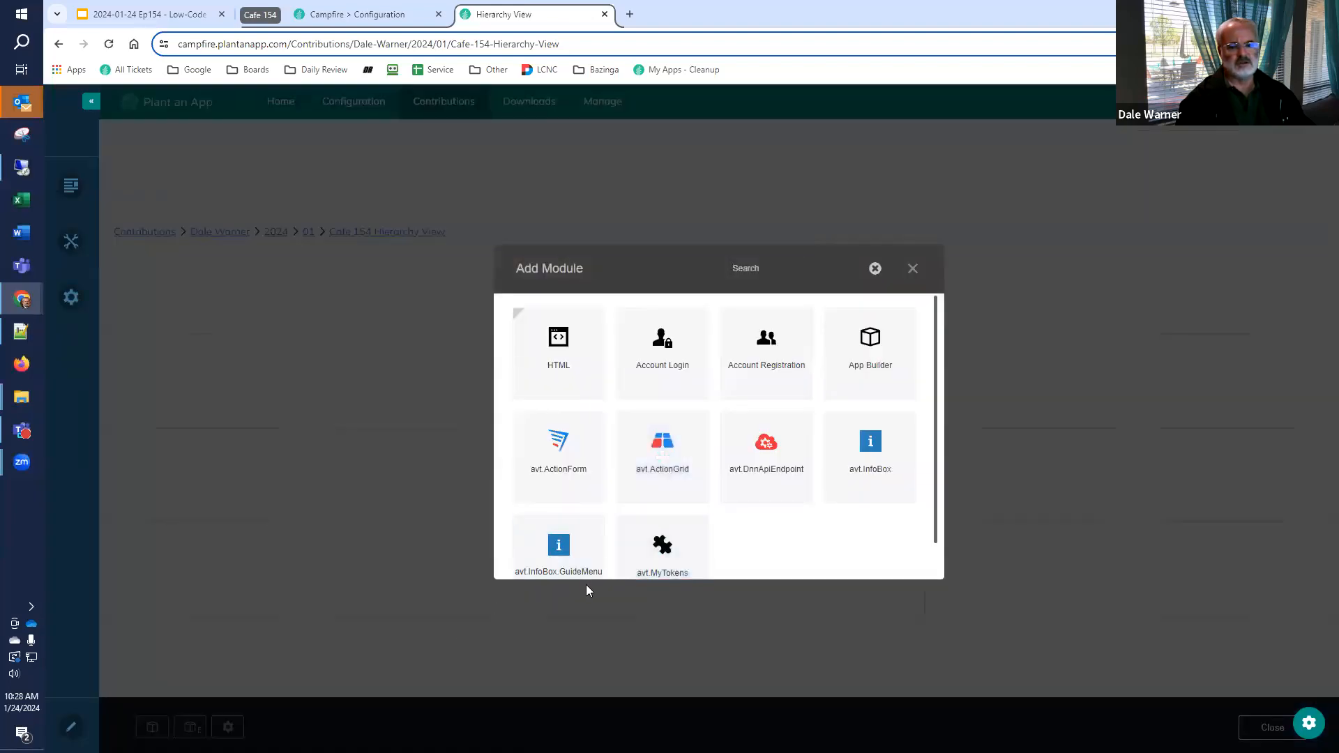
pyautogui.click(653, 454)
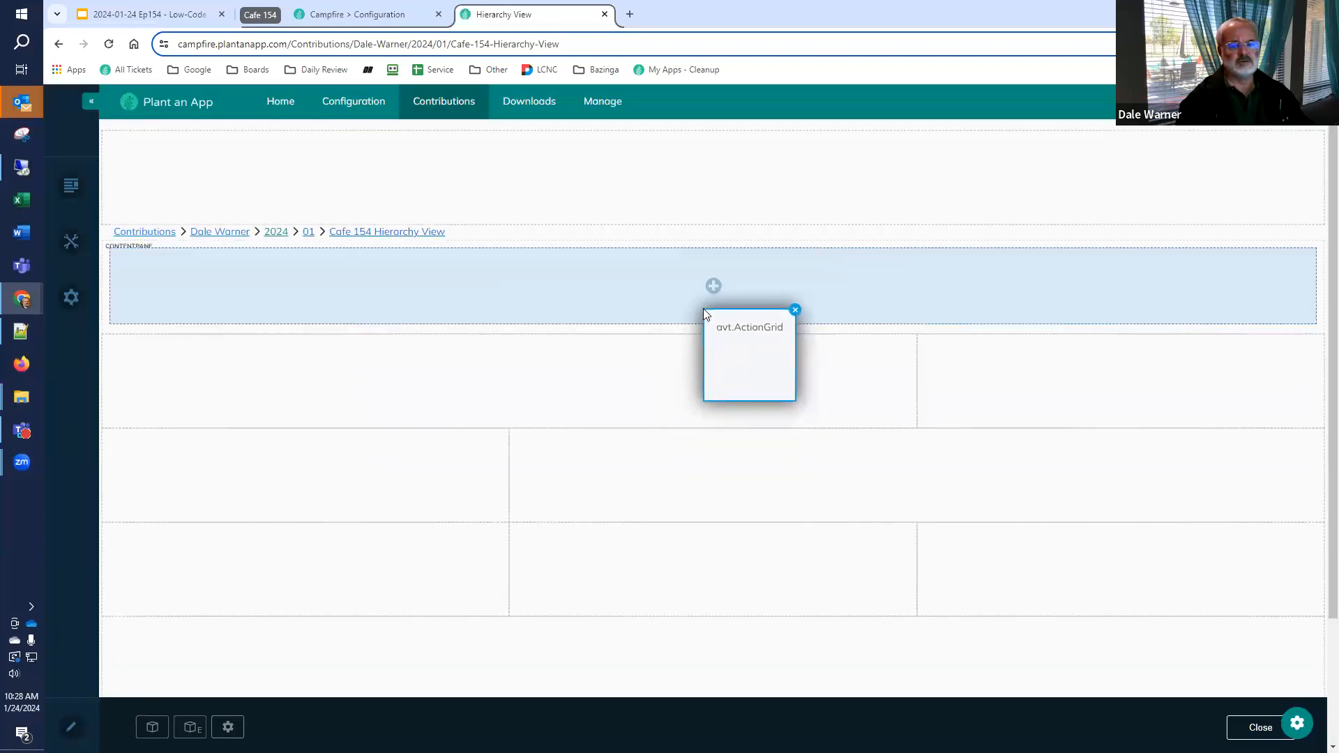
pyautogui.click(704, 308)
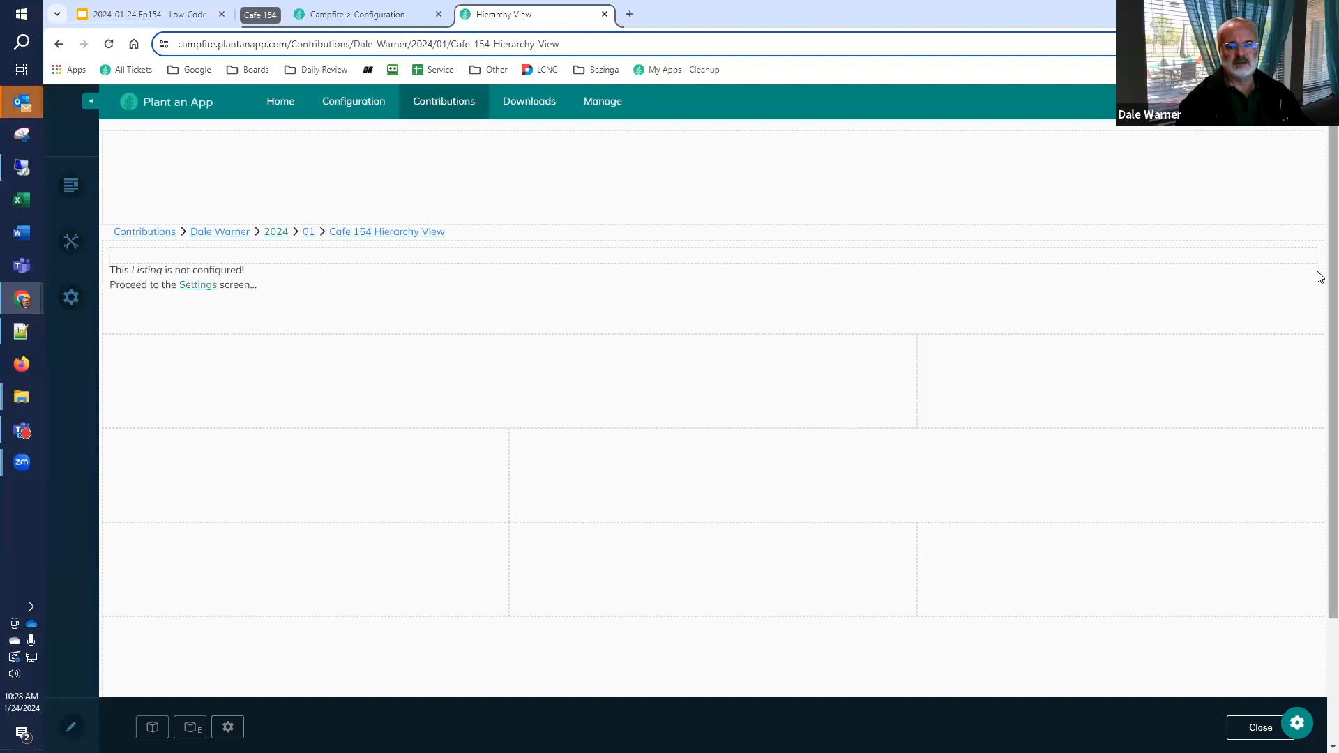
pyautogui.moveTo(1308, 258)
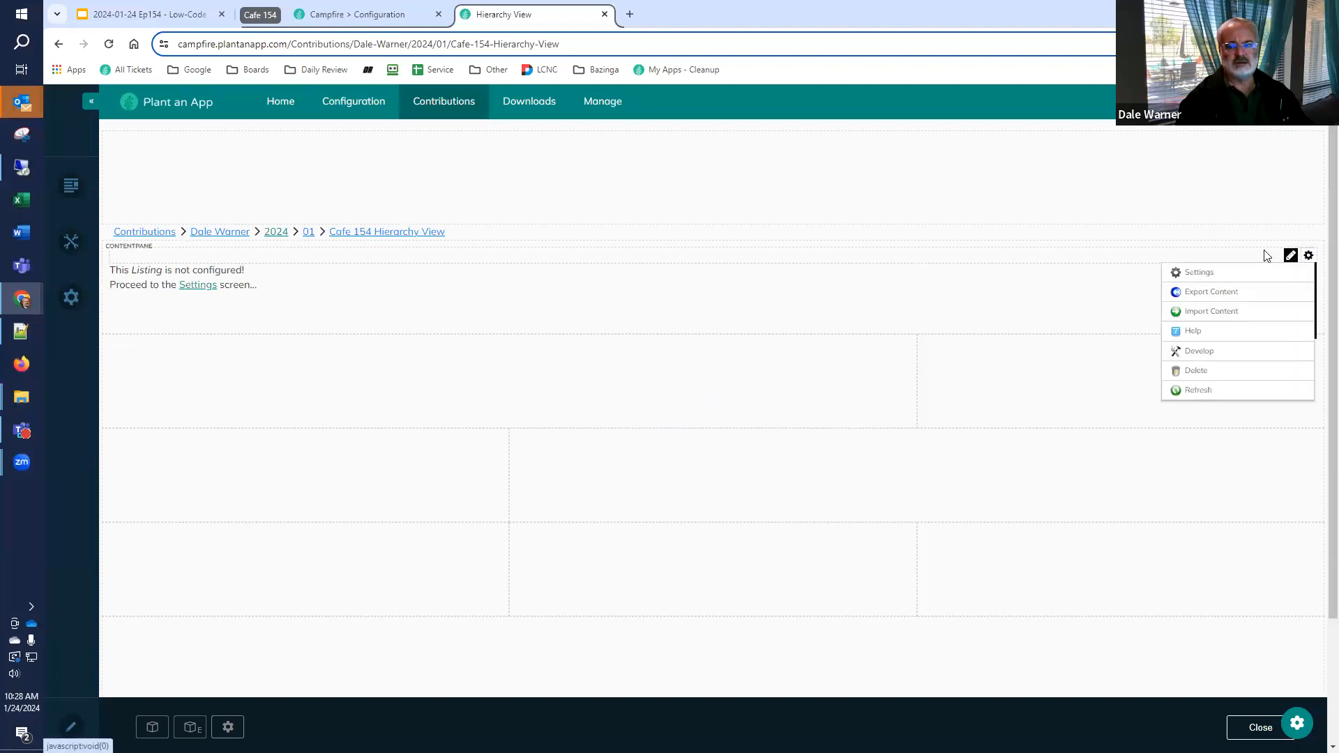
pyautogui.moveTo(1154, 251); pyautogui.dragTo(667, 407)
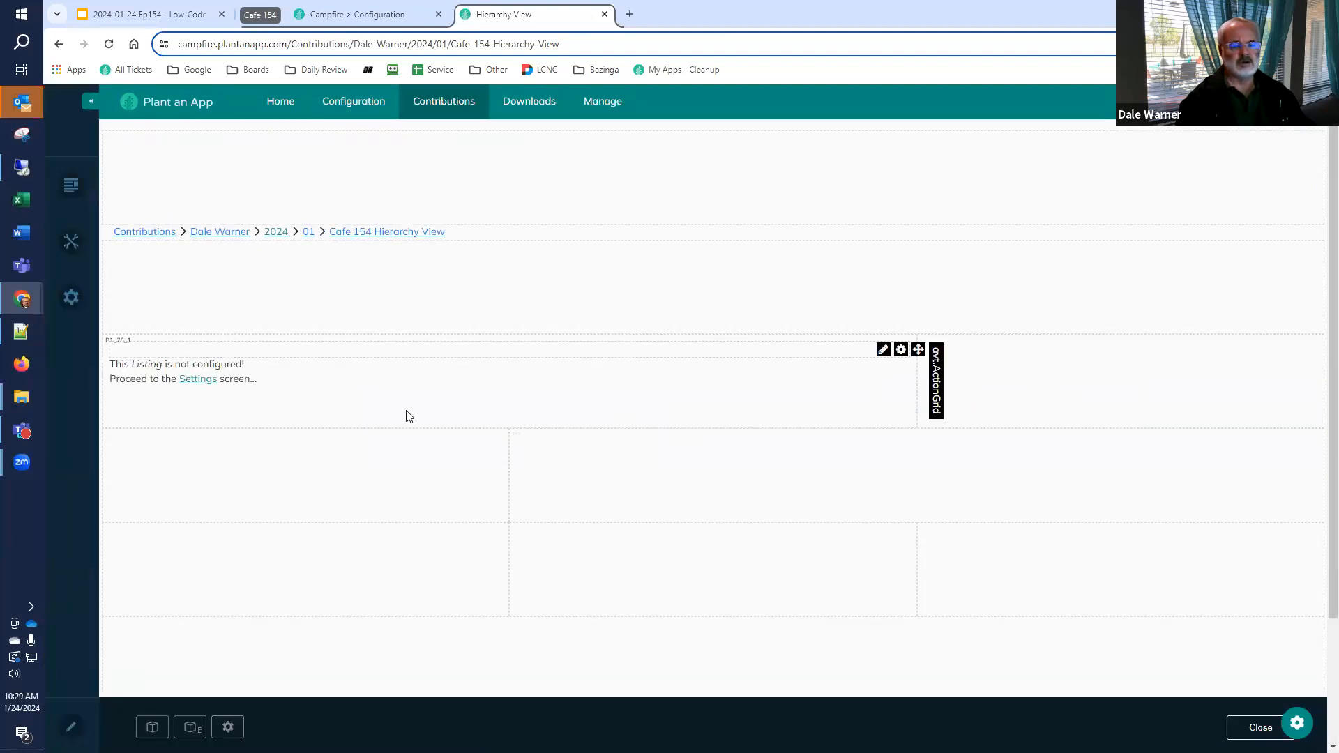
# Open the new listing's settings and set its data source to SQL Select
pyautogui.click(205, 382)
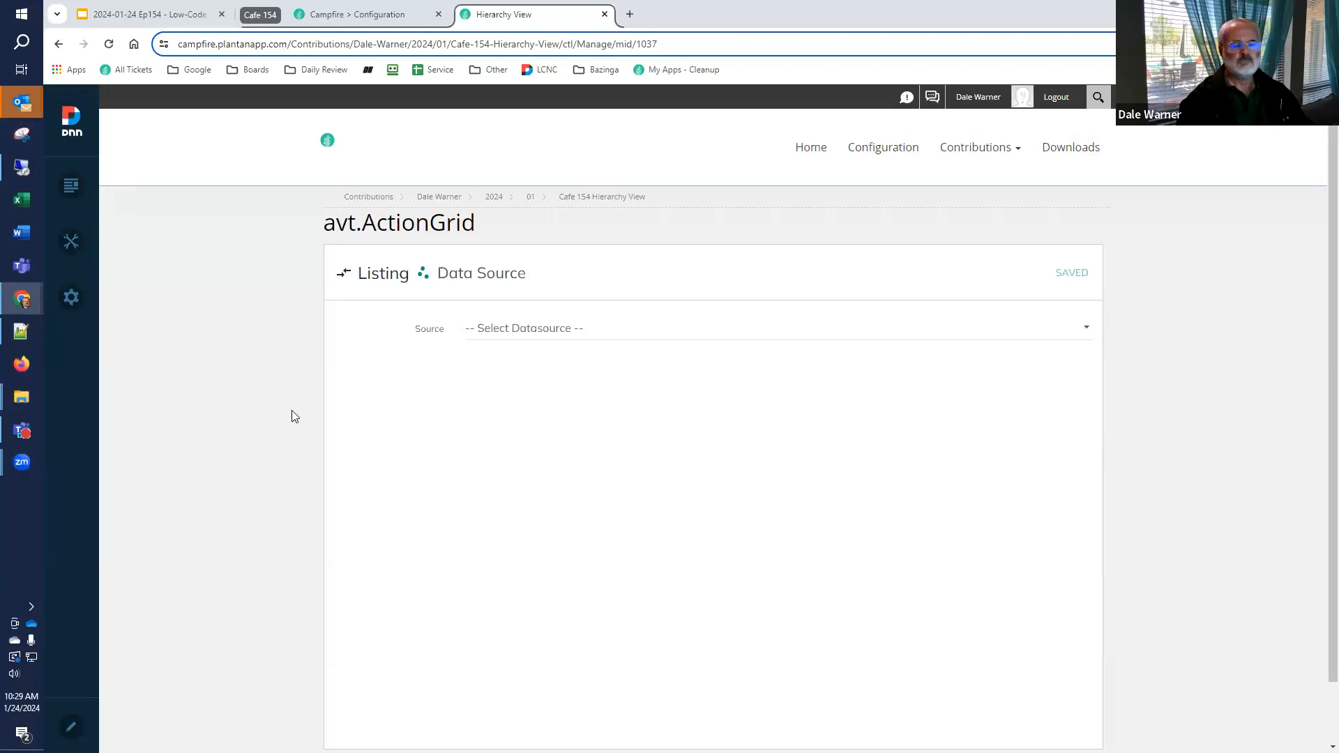
pyautogui.click(574, 331)
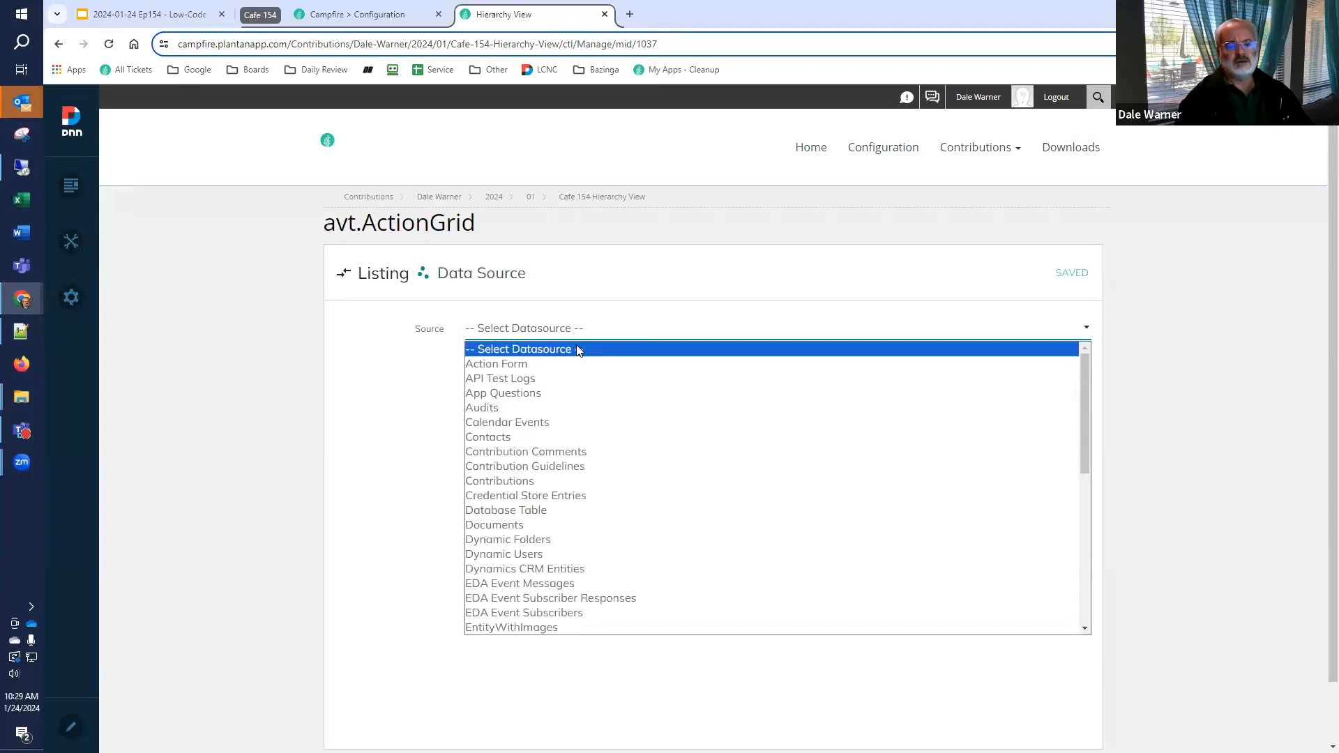
pyautogui.scroll(-10, 558, 419)
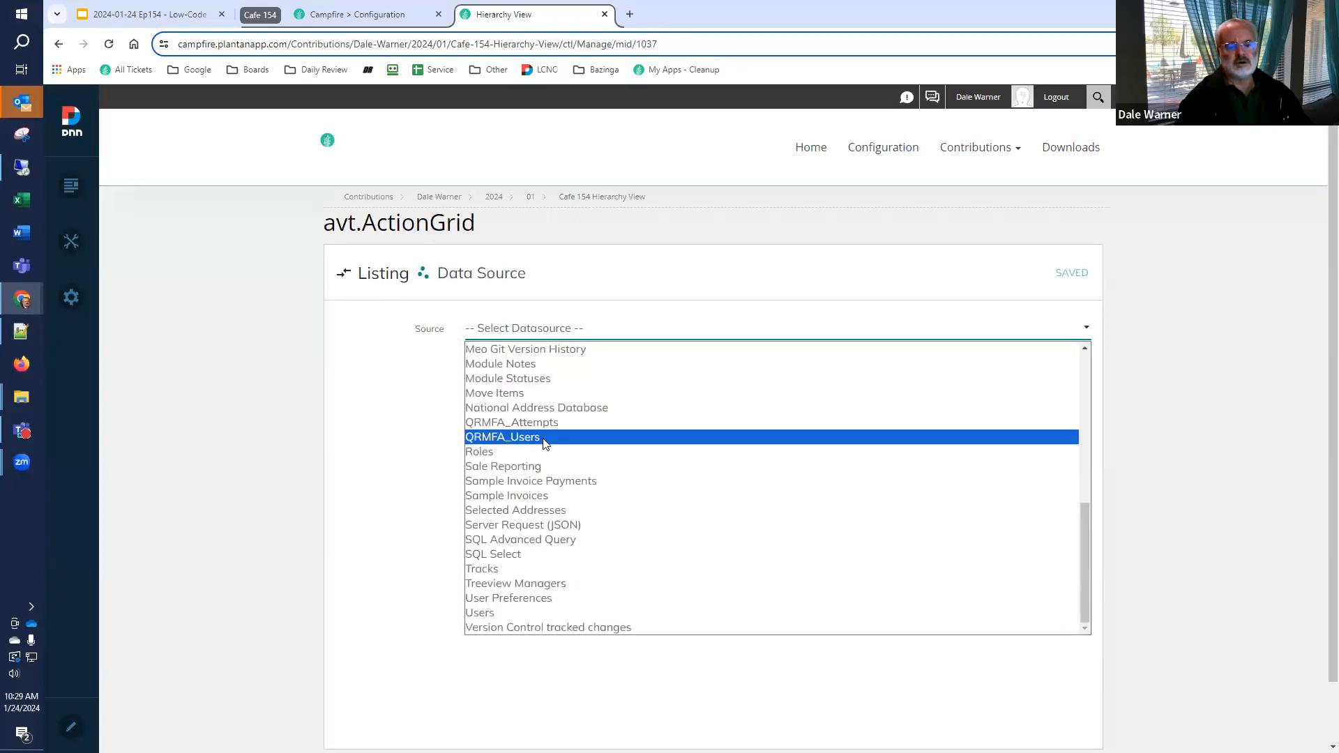
pyautogui.click(511, 556)
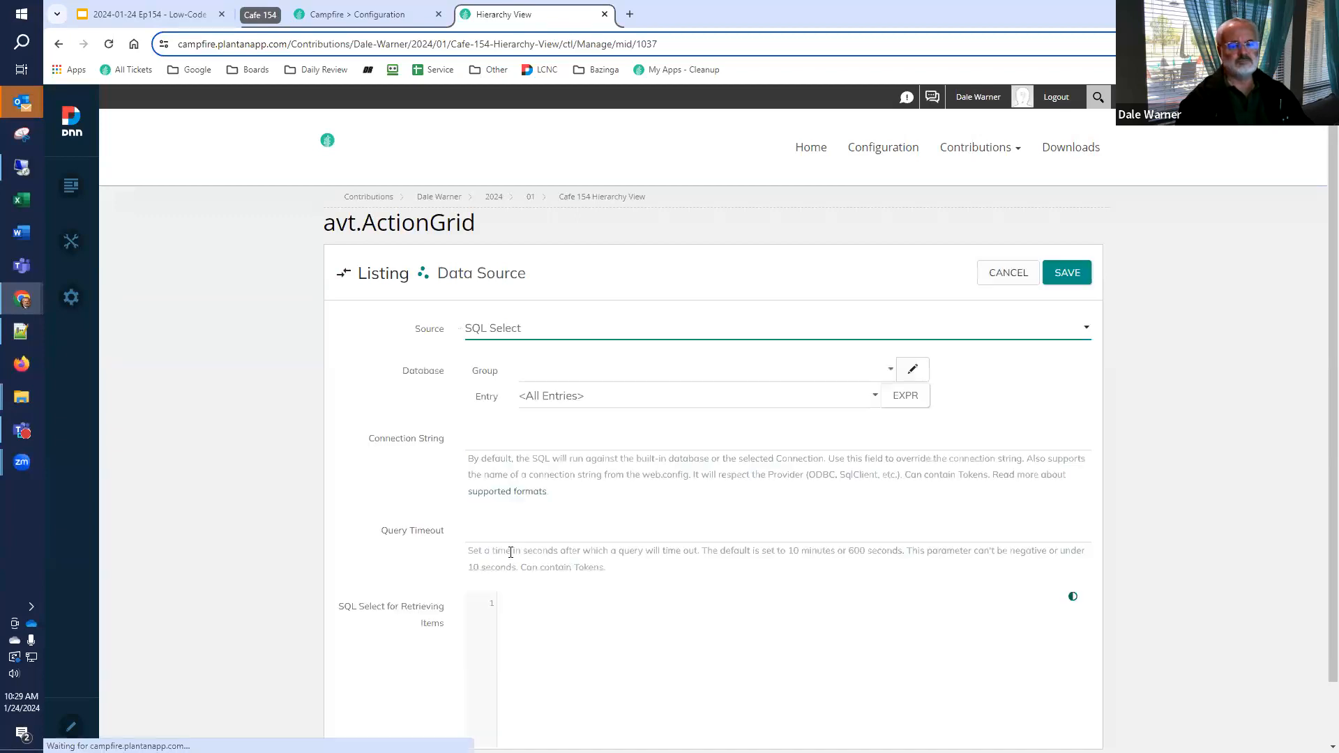
# Enter "select * from app.SalesReport" as the SQL query that retrieves the listing's items
pyautogui.scroll(-3, 351, 520)
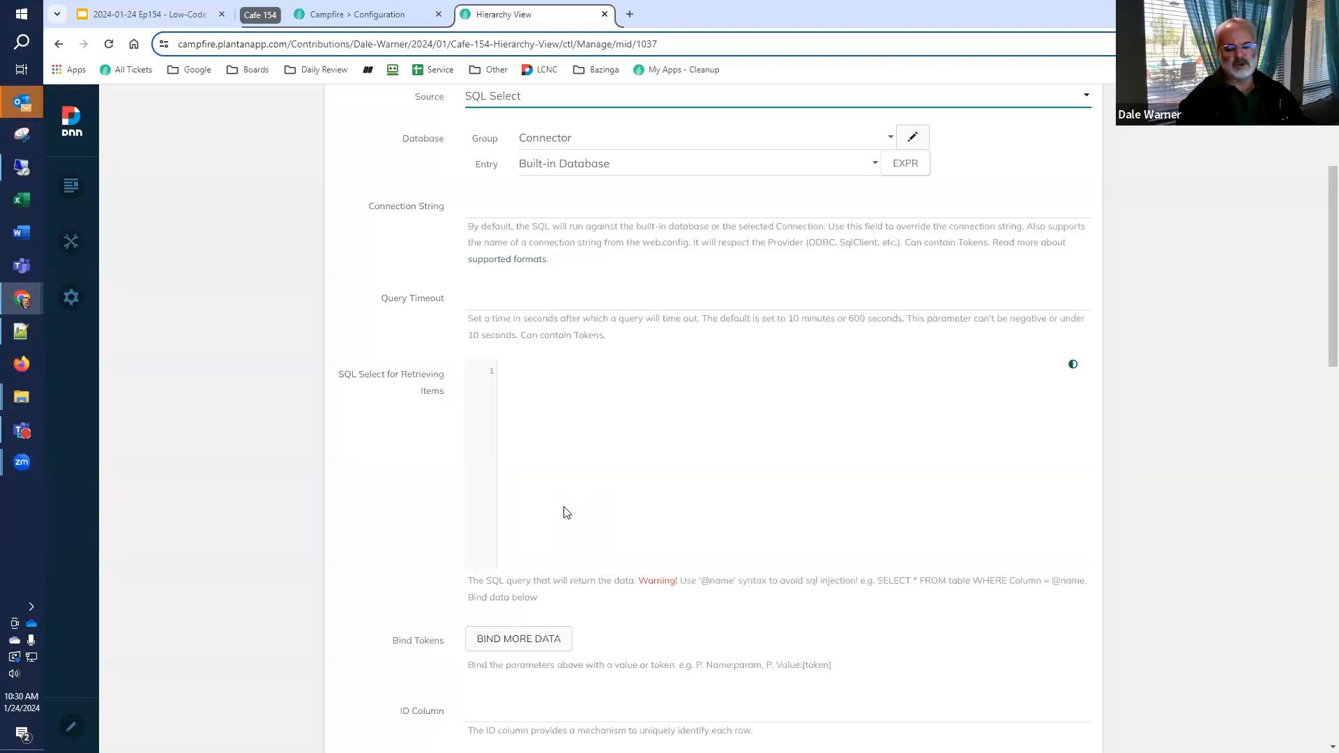
pyautogui.click(634, 462)
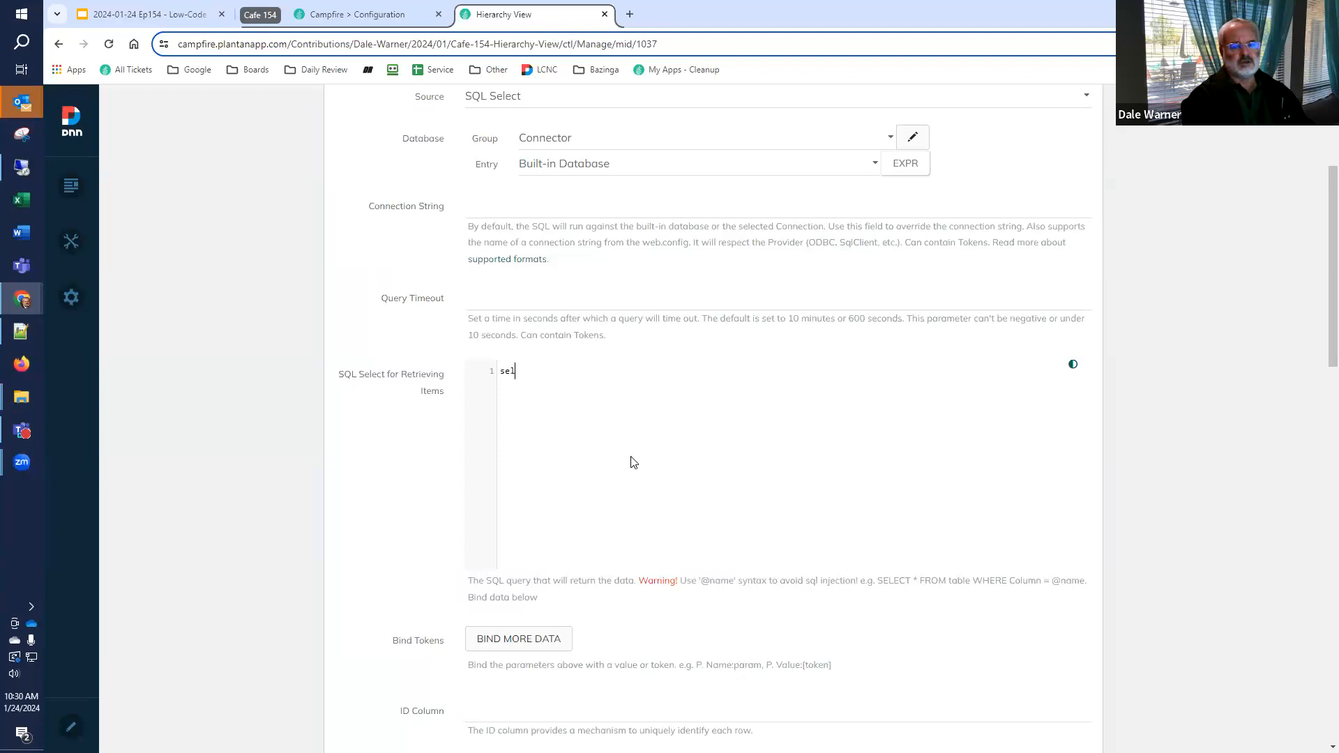
pyautogui.write('select *')
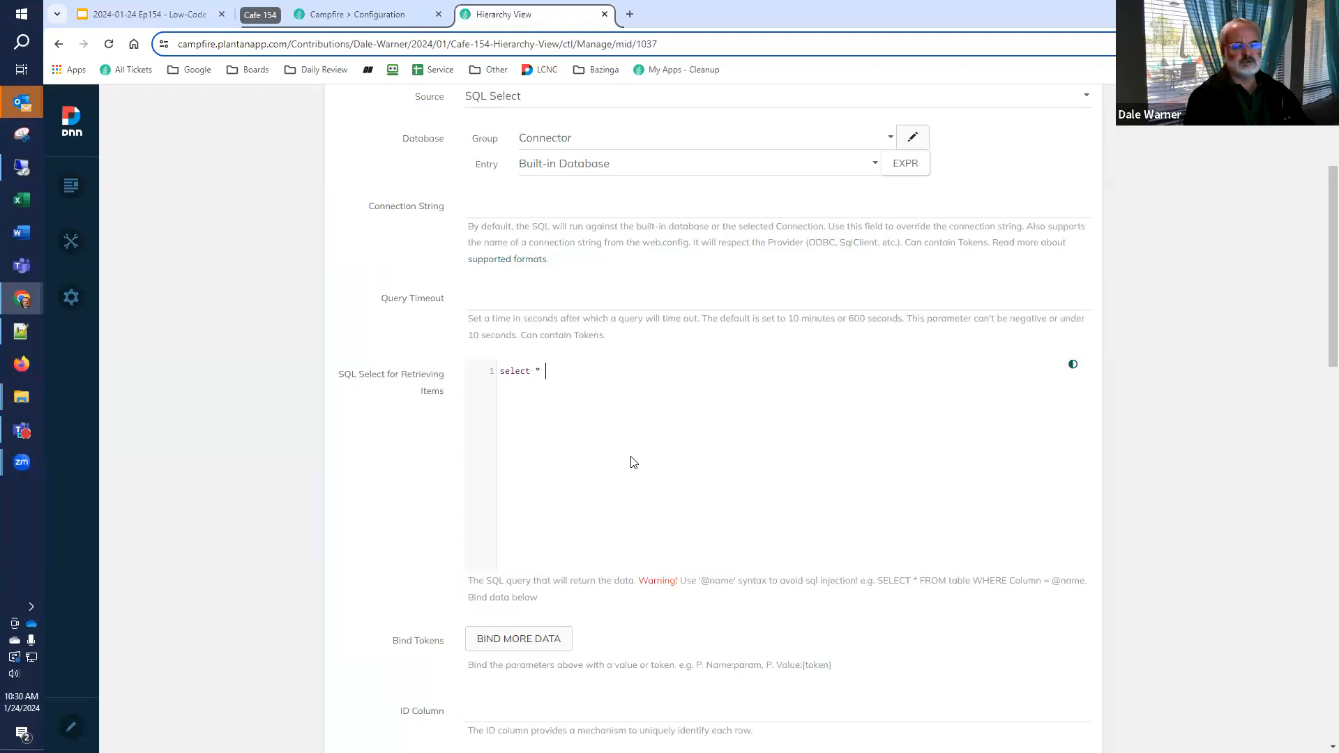
pyautogui.write(' from')
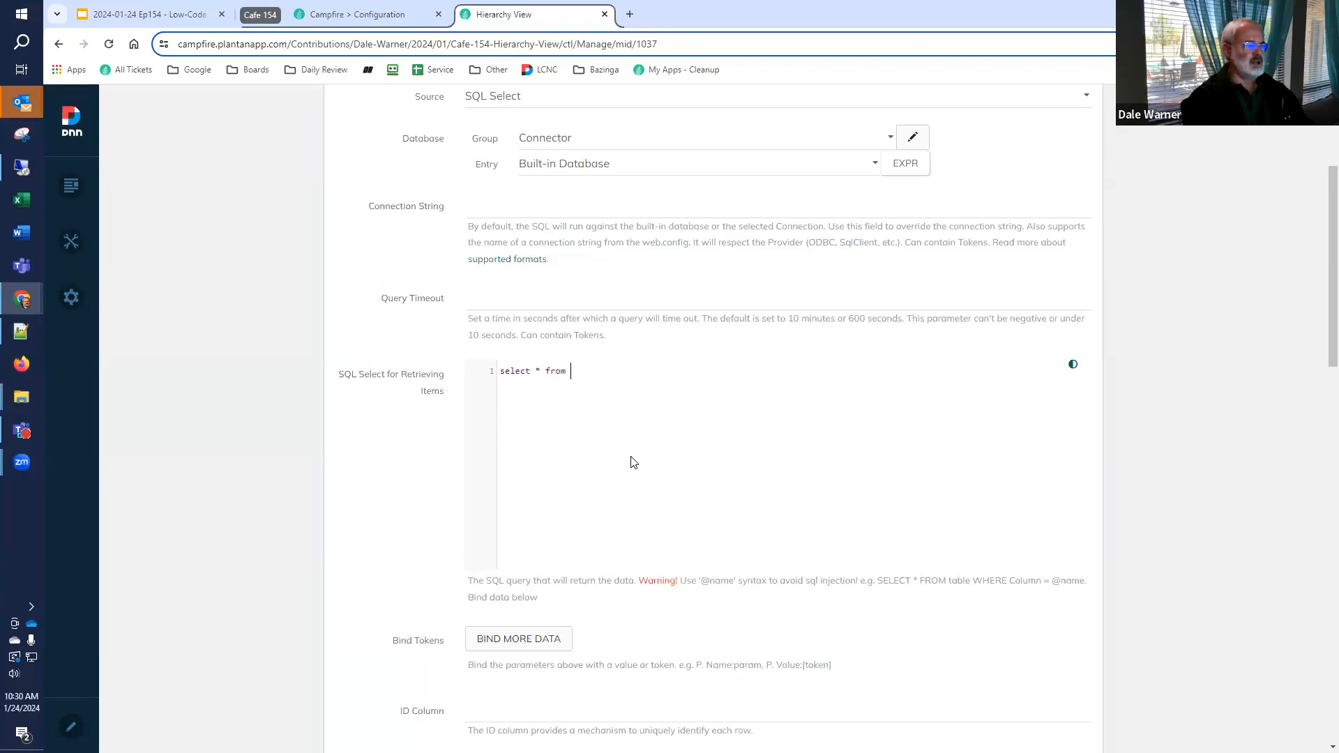
pyautogui.write(' app.Sale')
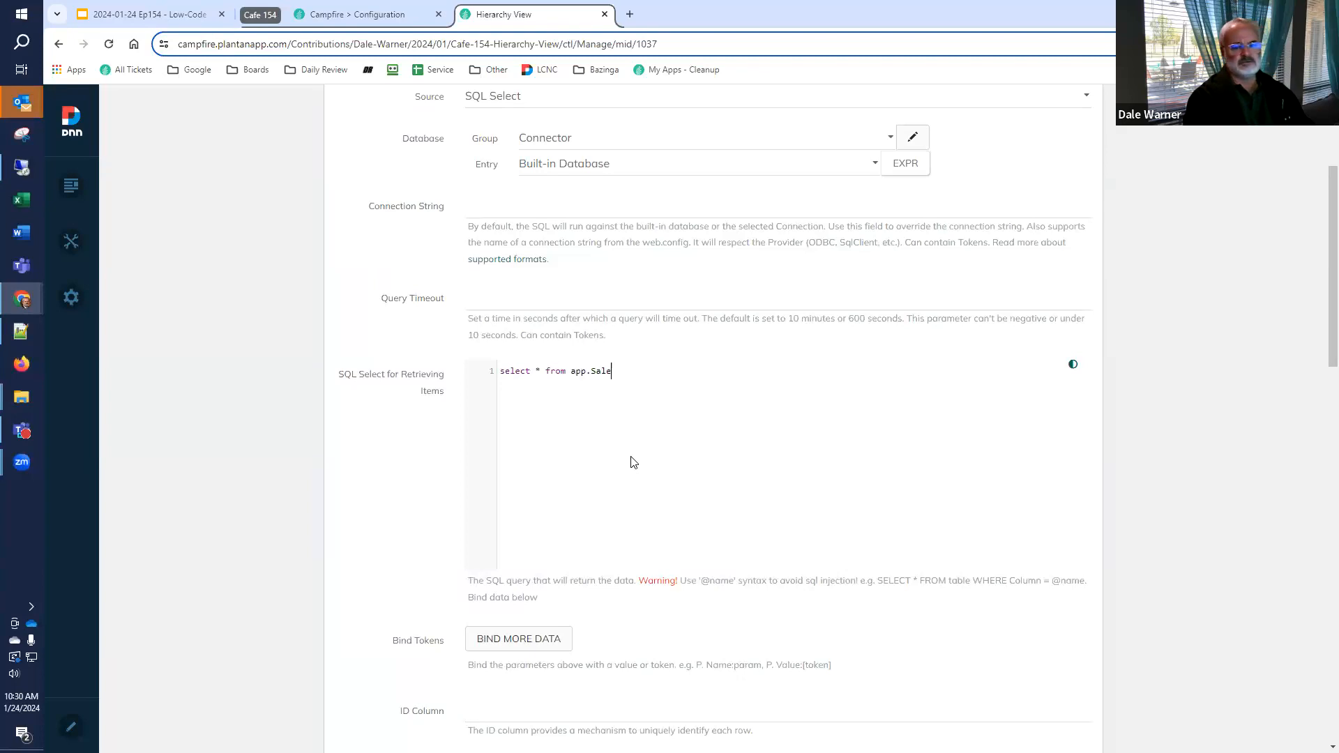
pyautogui.write('sReport')
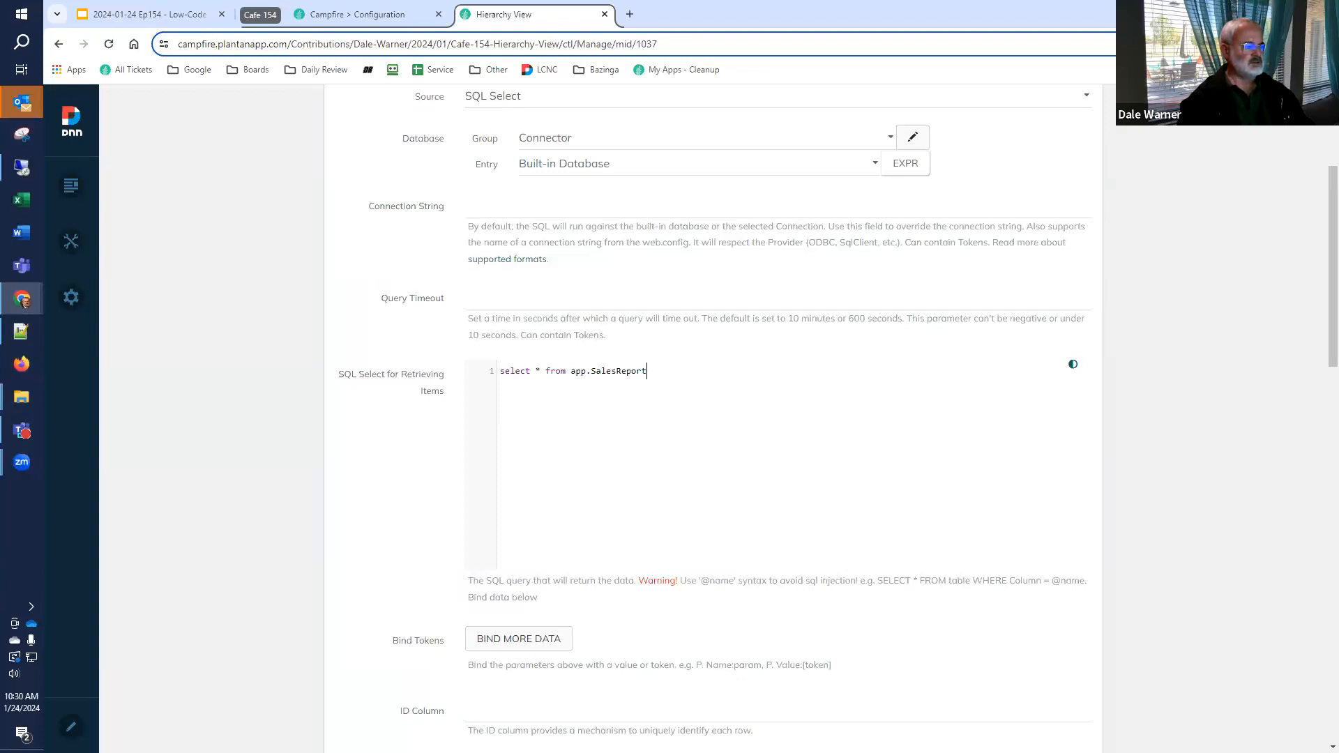
# Set the ID column of the data source to idcode
pyautogui.scroll(-2, 563, 547)
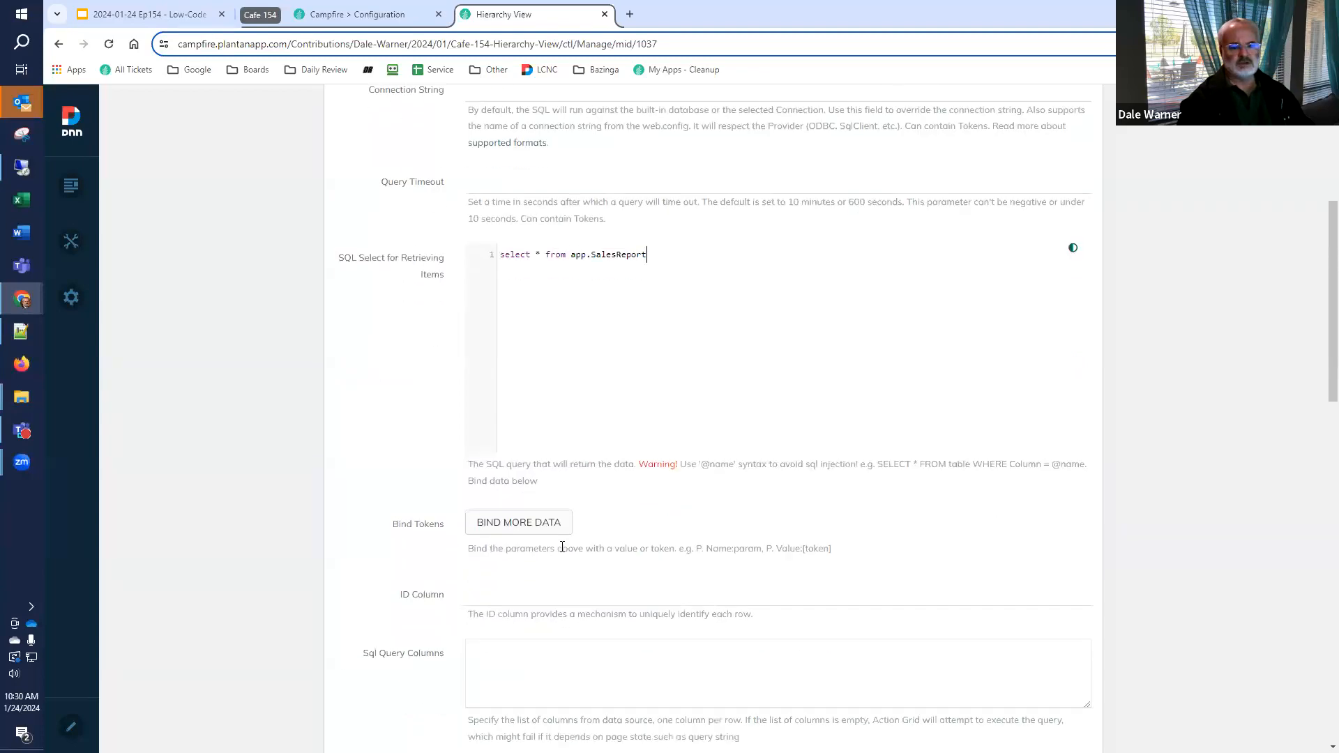
pyautogui.click(513, 595)
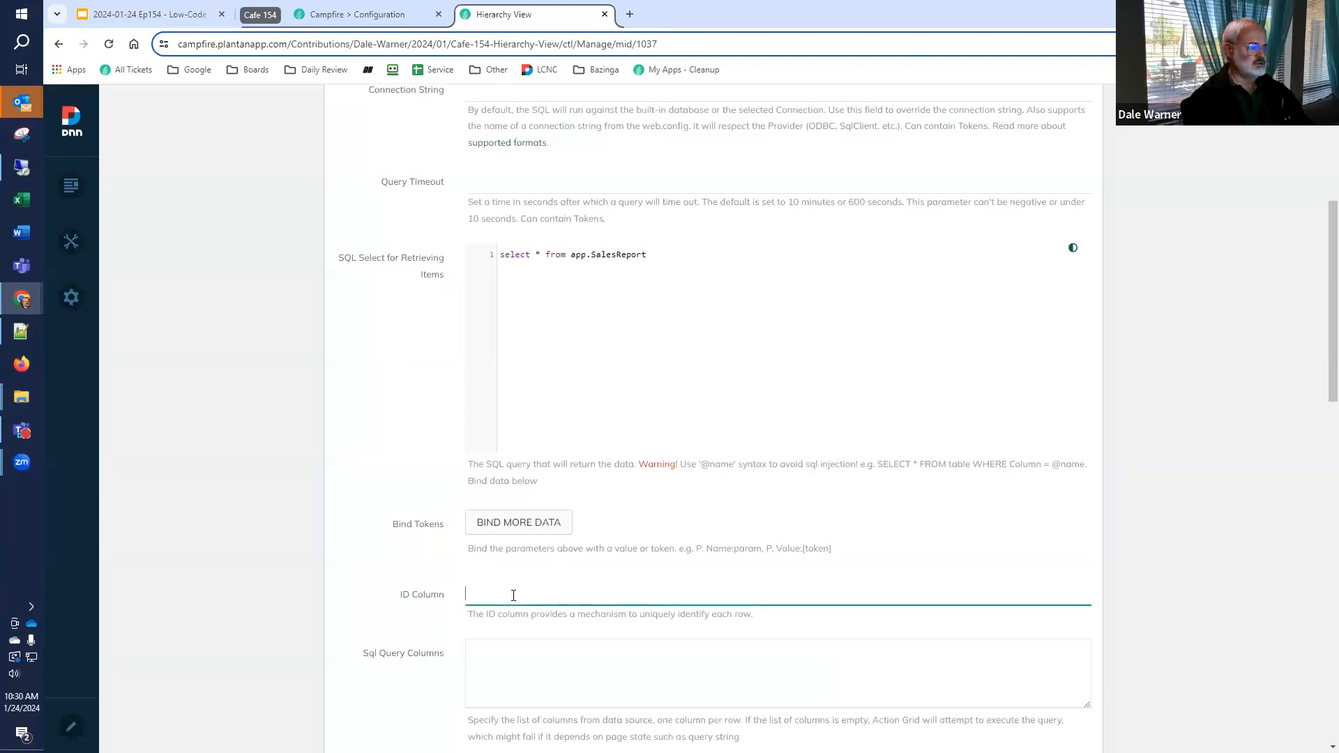
pyautogui.write('idcode')
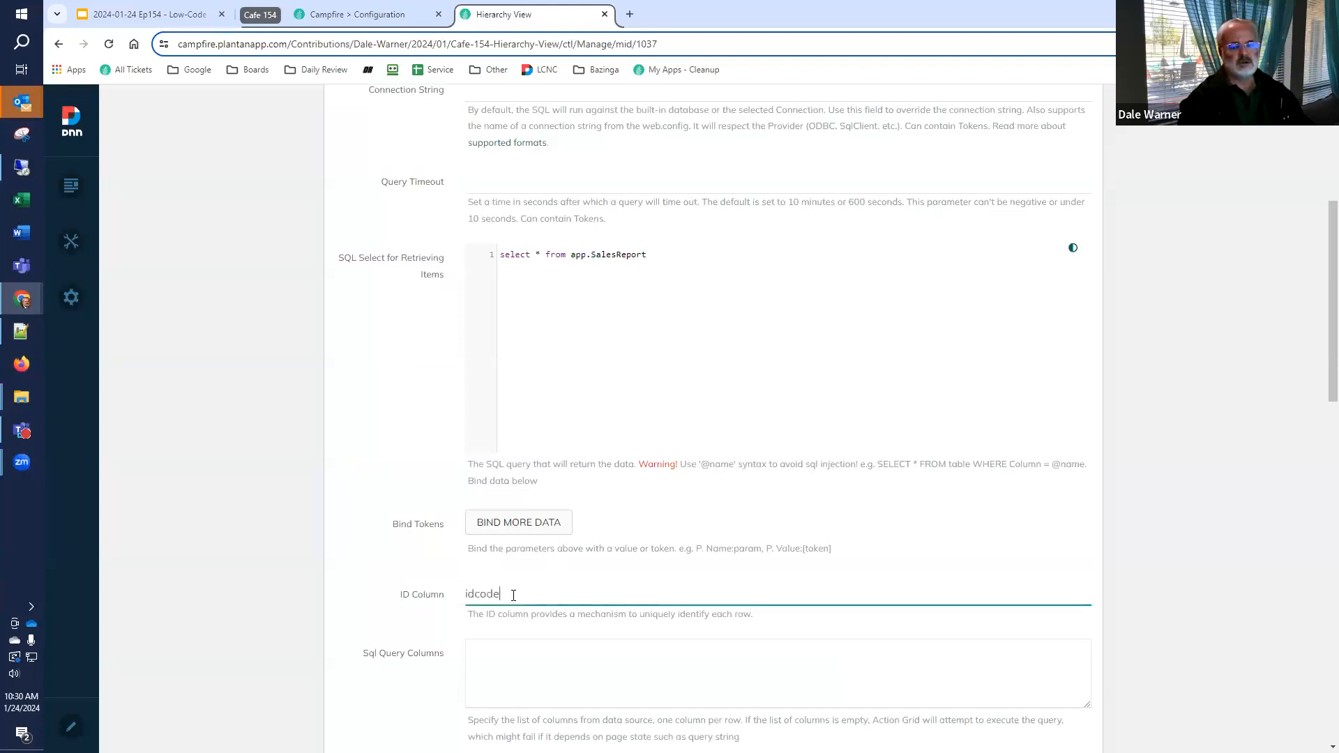
# Set the data source's Order By clause to "name, idecode" and return to the retrieval query
pyautogui.scroll(-2, 514, 596)
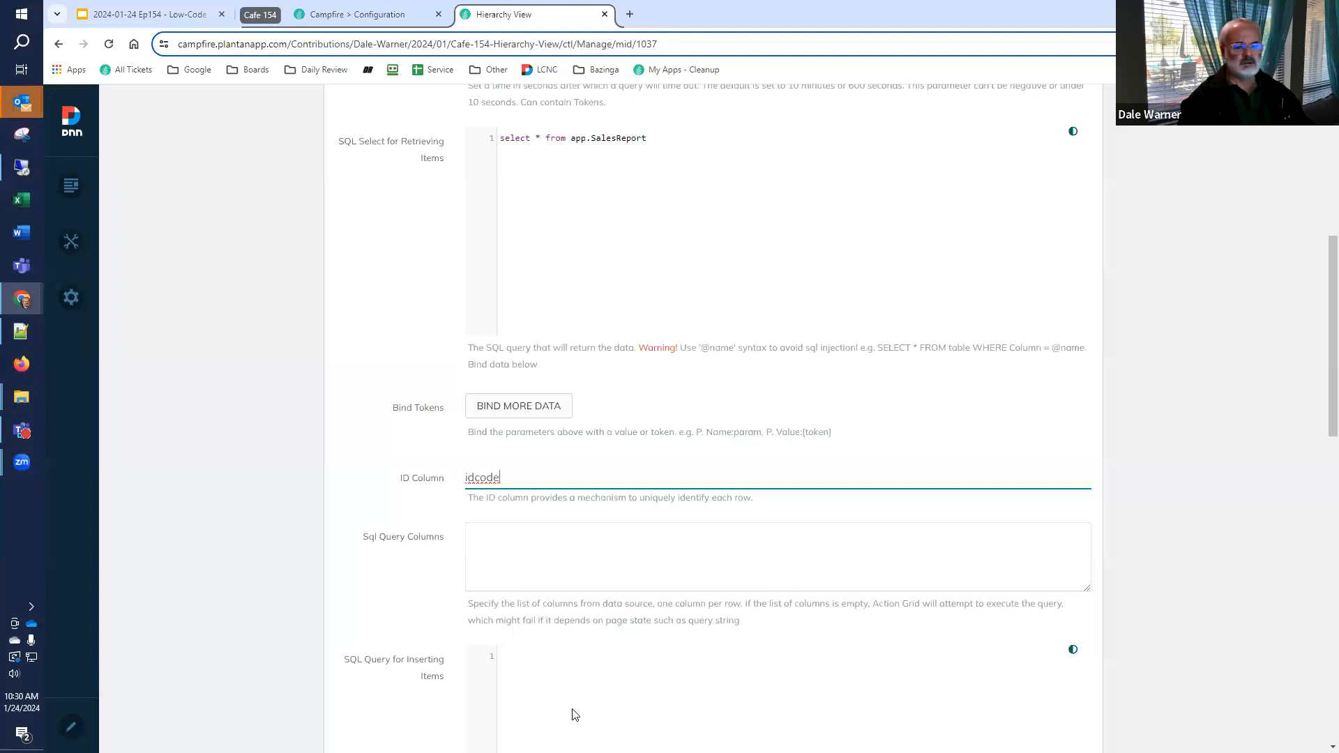
pyautogui.scroll(-1, 492, 684)
pyautogui.scroll(-2, 491, 684)
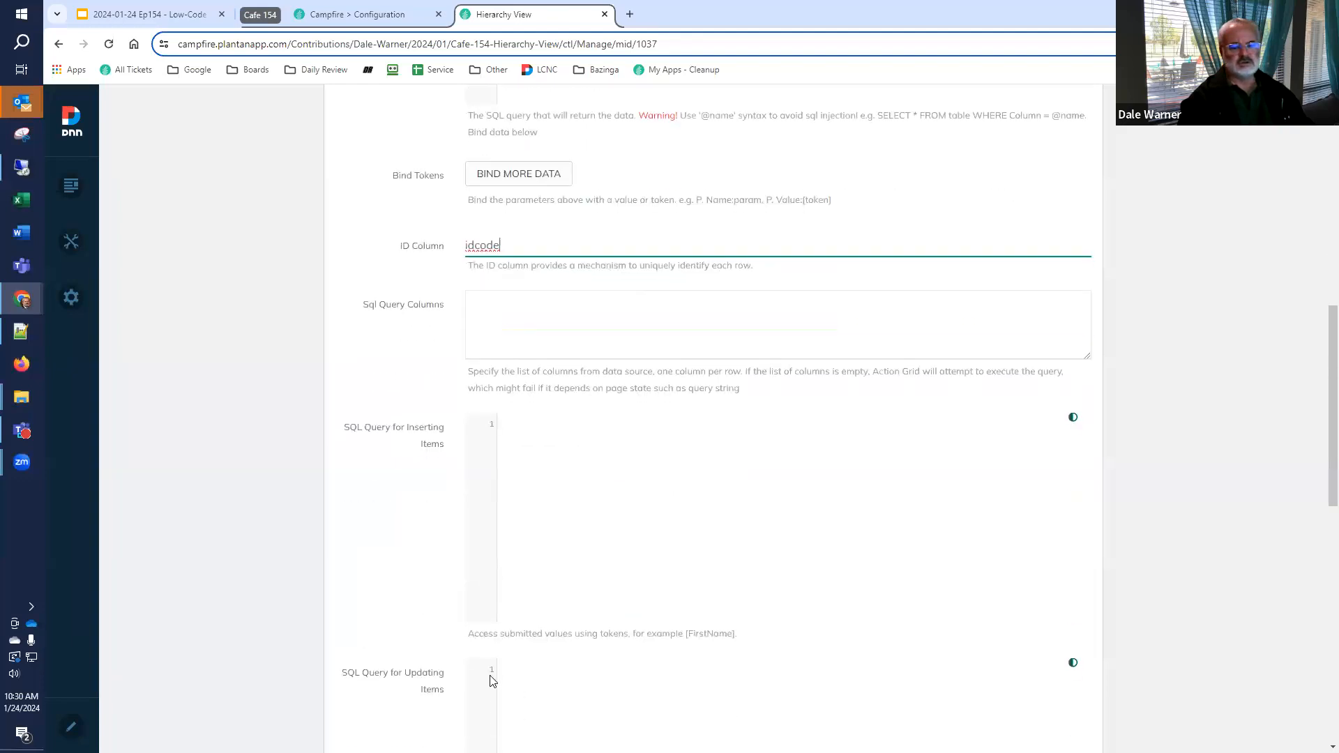
pyautogui.scroll(-3, 491, 678)
pyautogui.scroll(3, 490, 672)
pyautogui.scroll(-9, 489, 662)
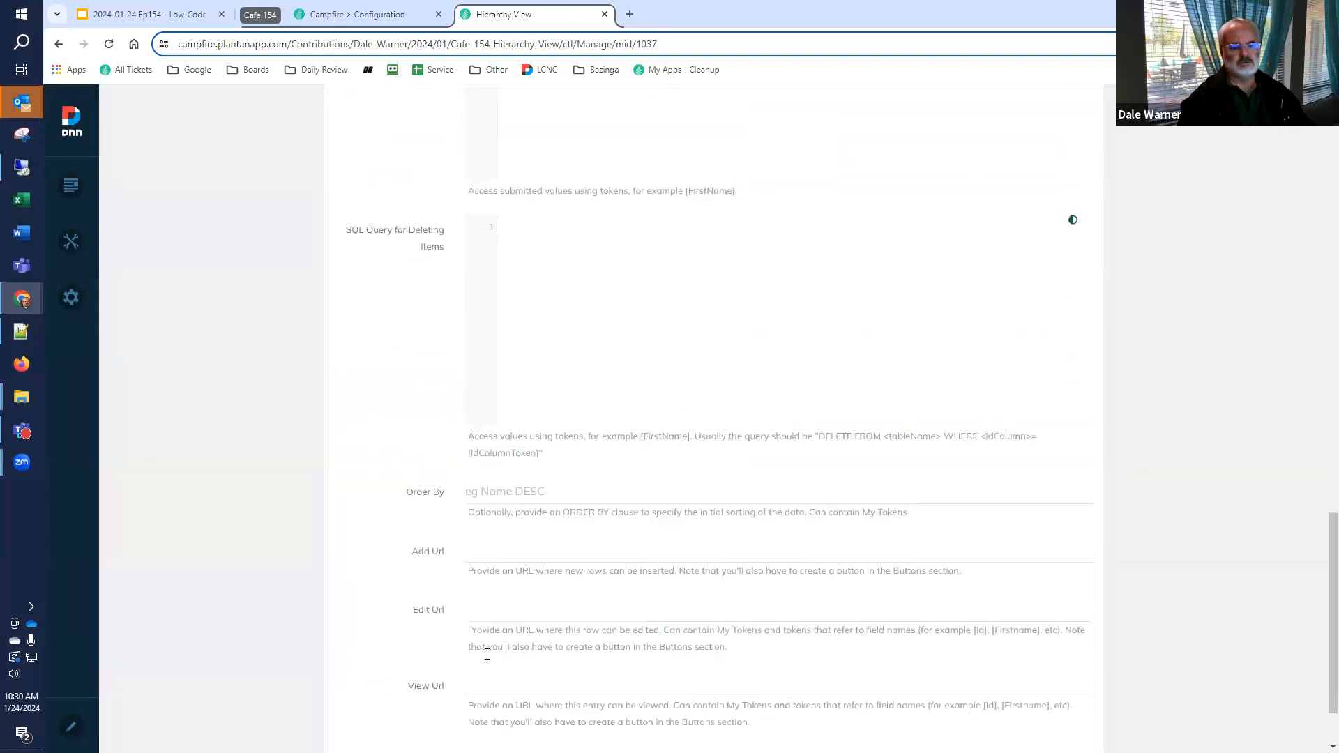
pyautogui.click(579, 490)
pyautogui.write('name')
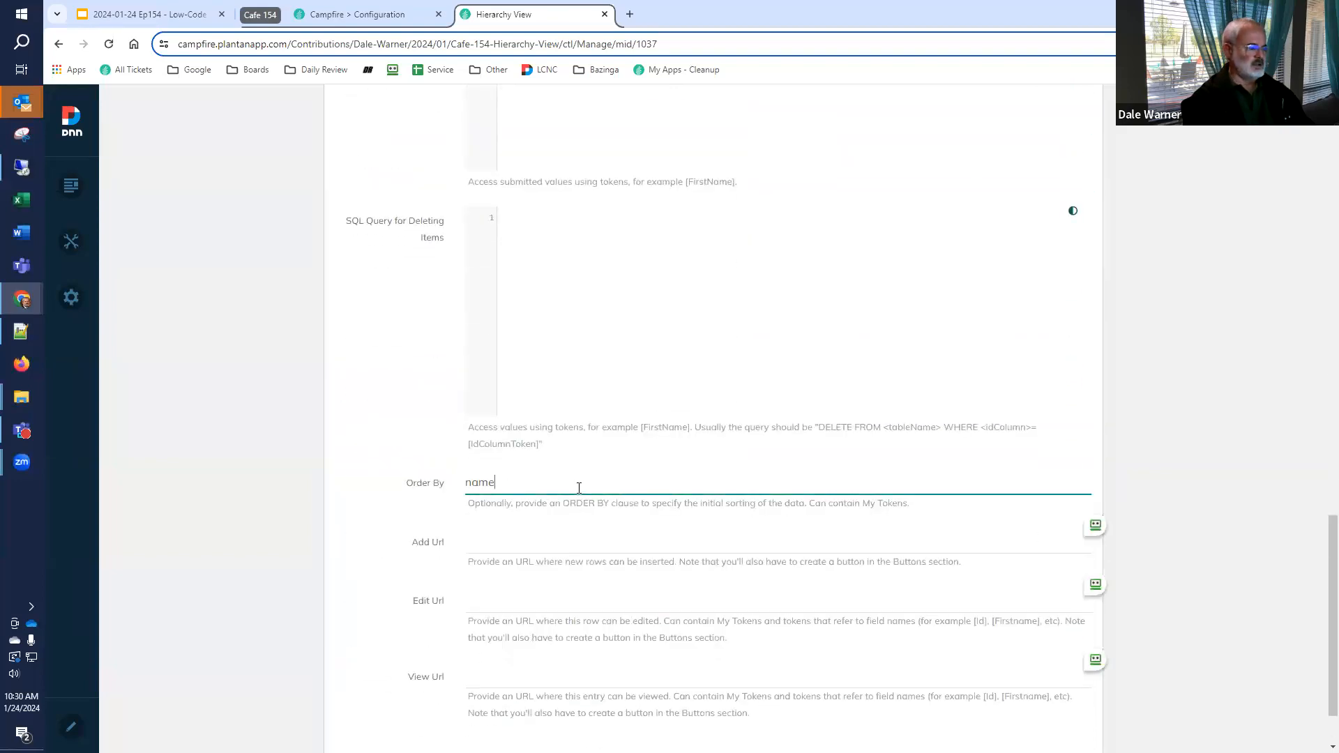
pyautogui.write(', idecode')
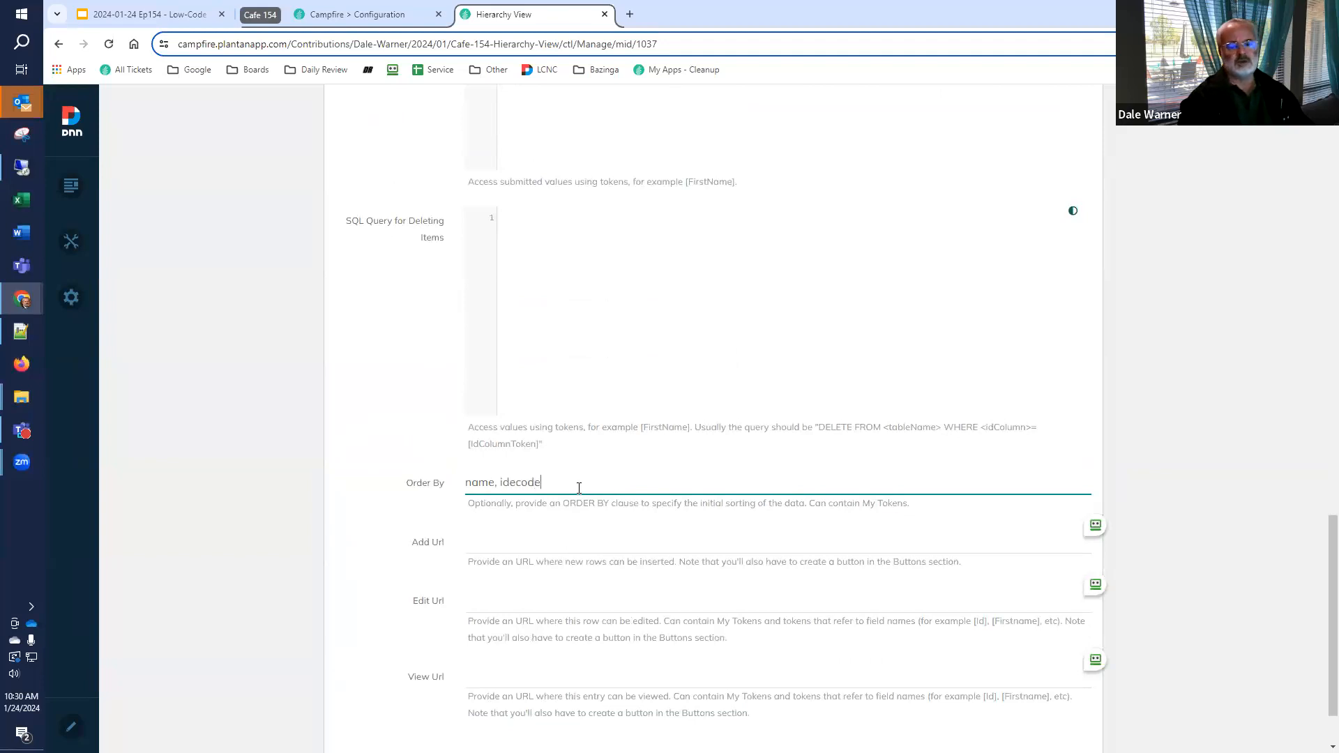
pyautogui.scroll(9, 1079, 550)
pyautogui.scroll(7, 1079, 550)
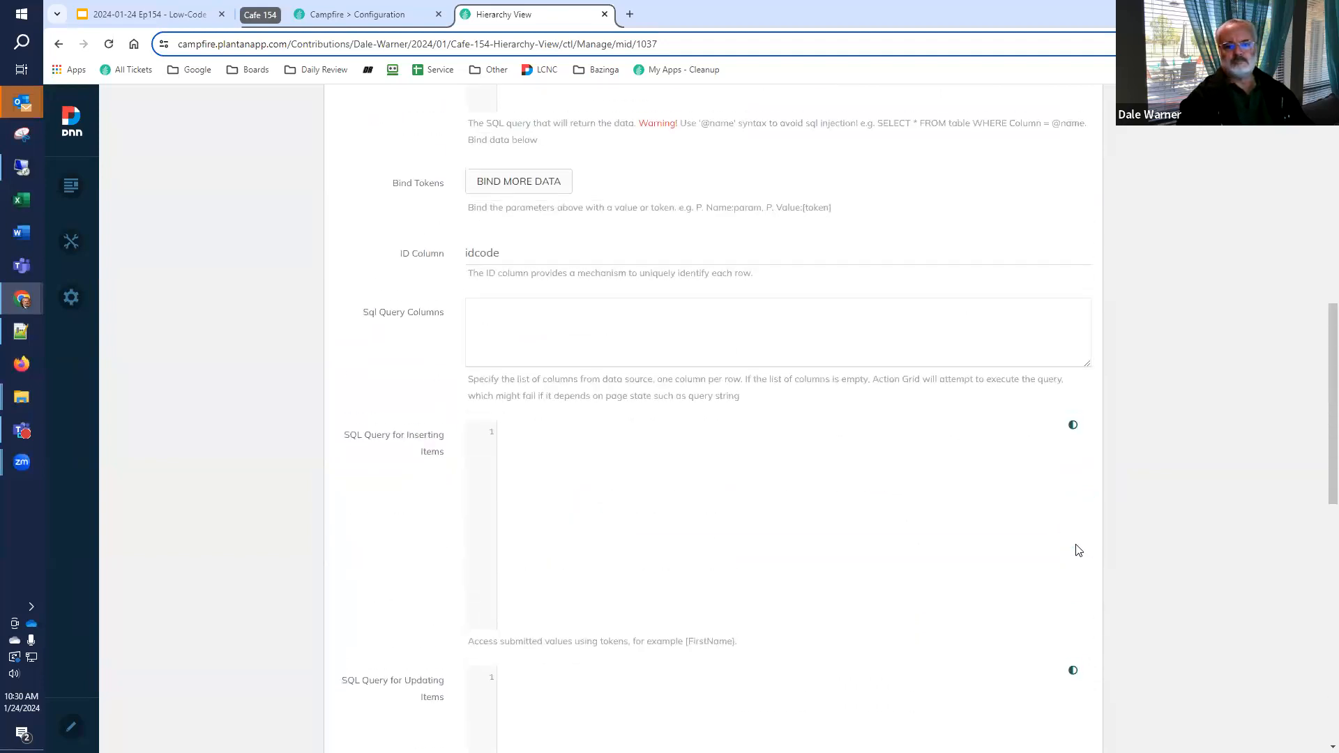
pyautogui.scroll(2, 937, 452)
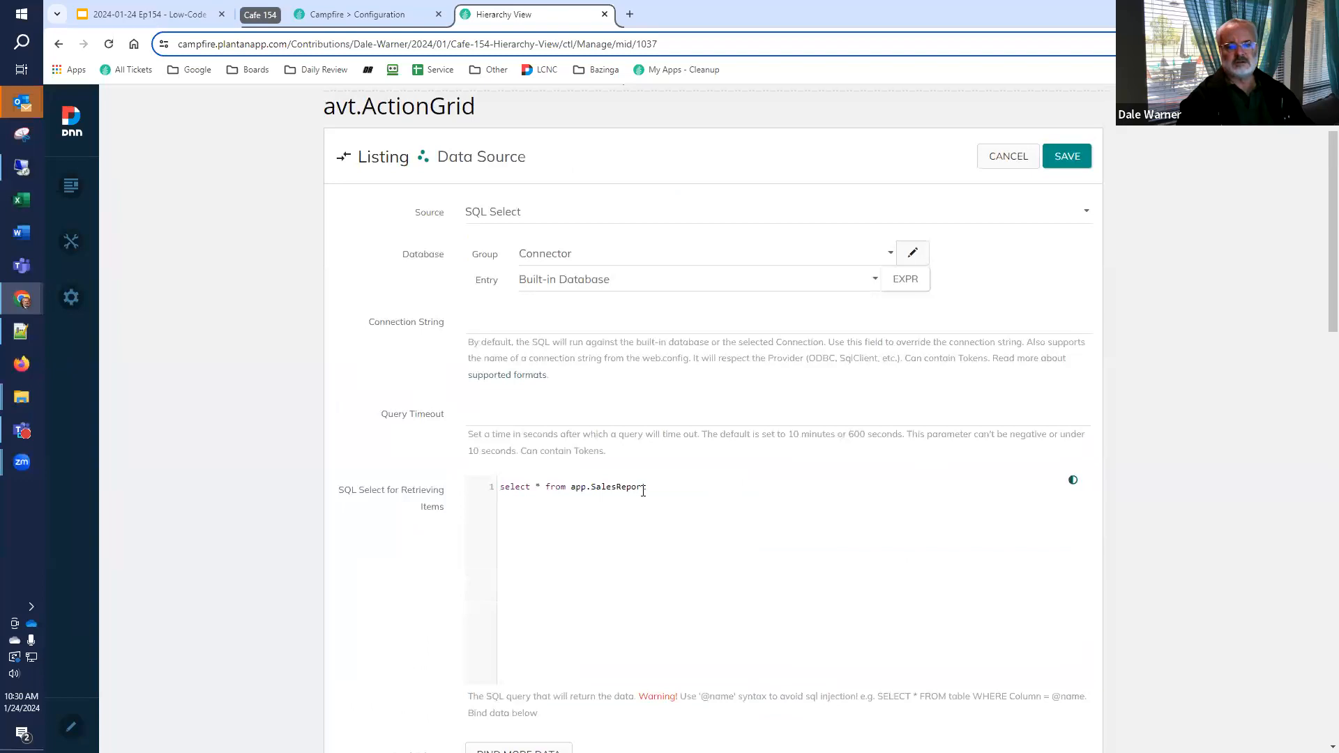
# Save the data source settings and rename the listing to "Sales Drilldown"
pyautogui.click(1073, 162)
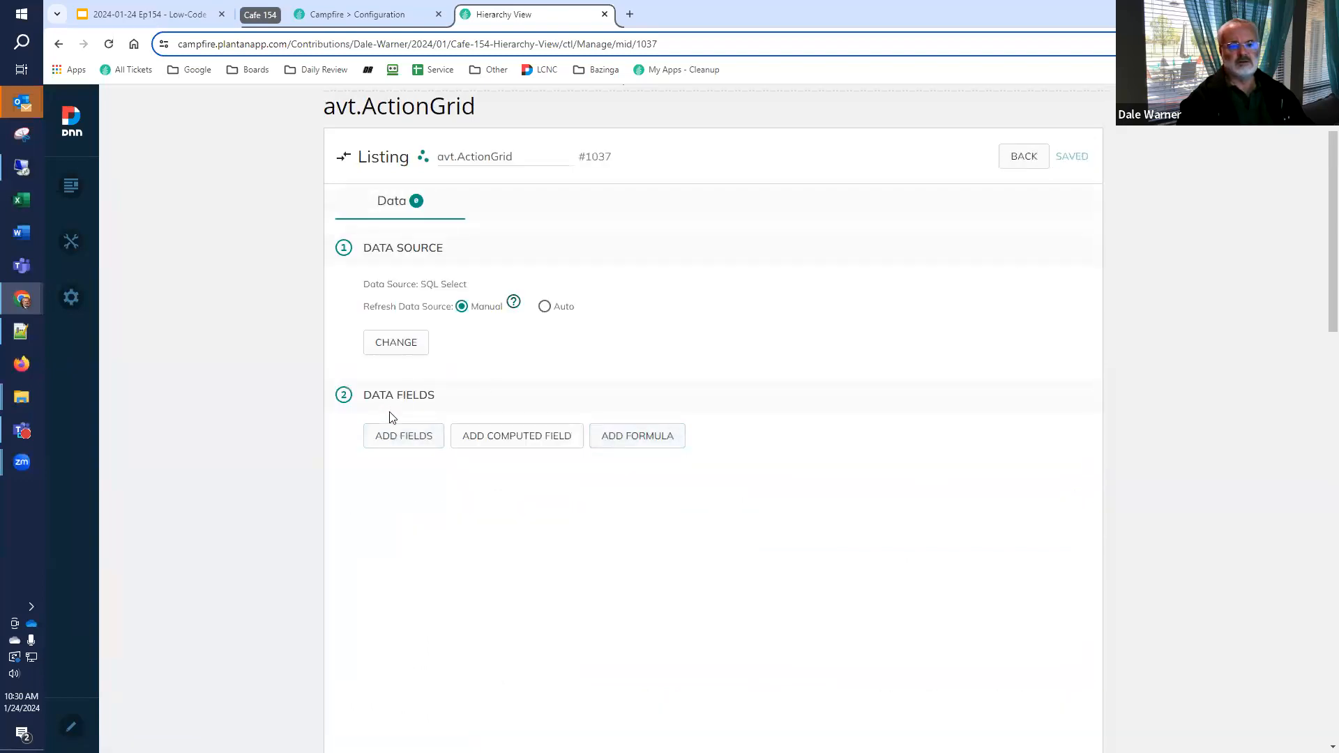
pyautogui.click(500, 158)
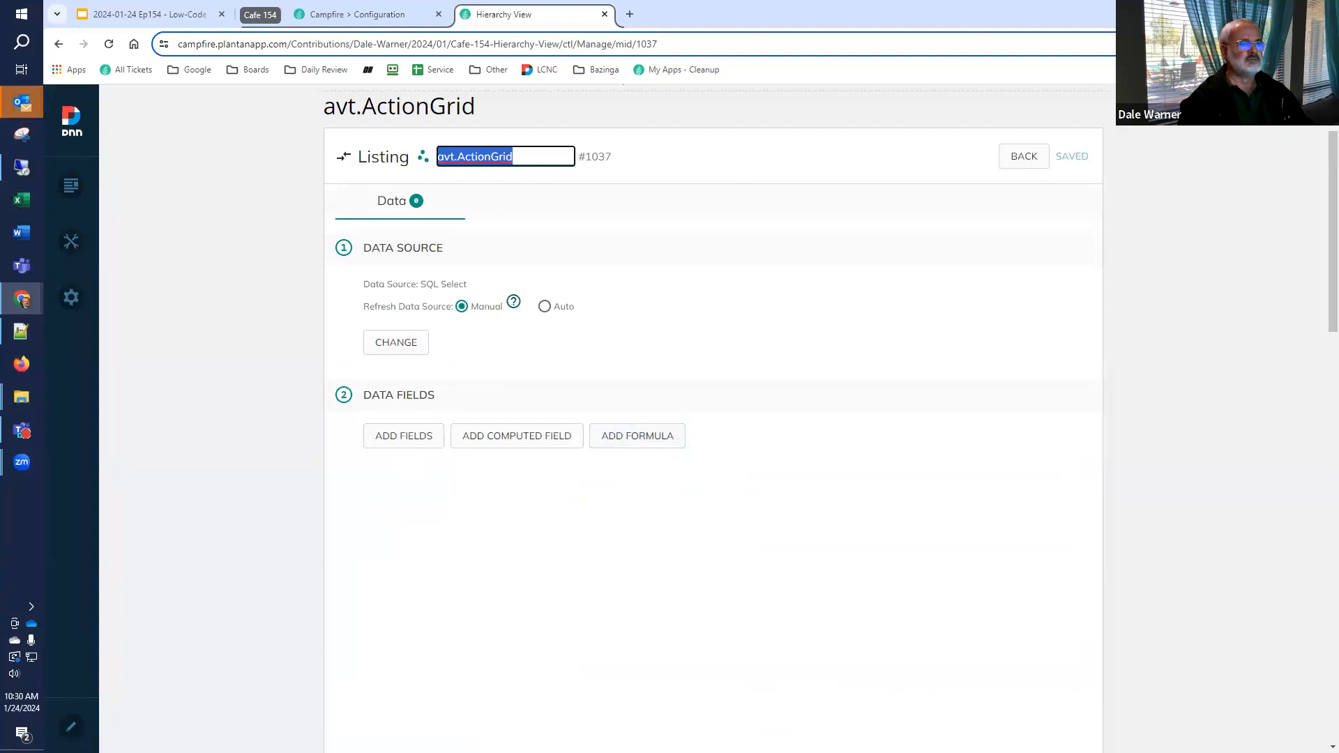
pyautogui.hotkey('alt', 'Tab')
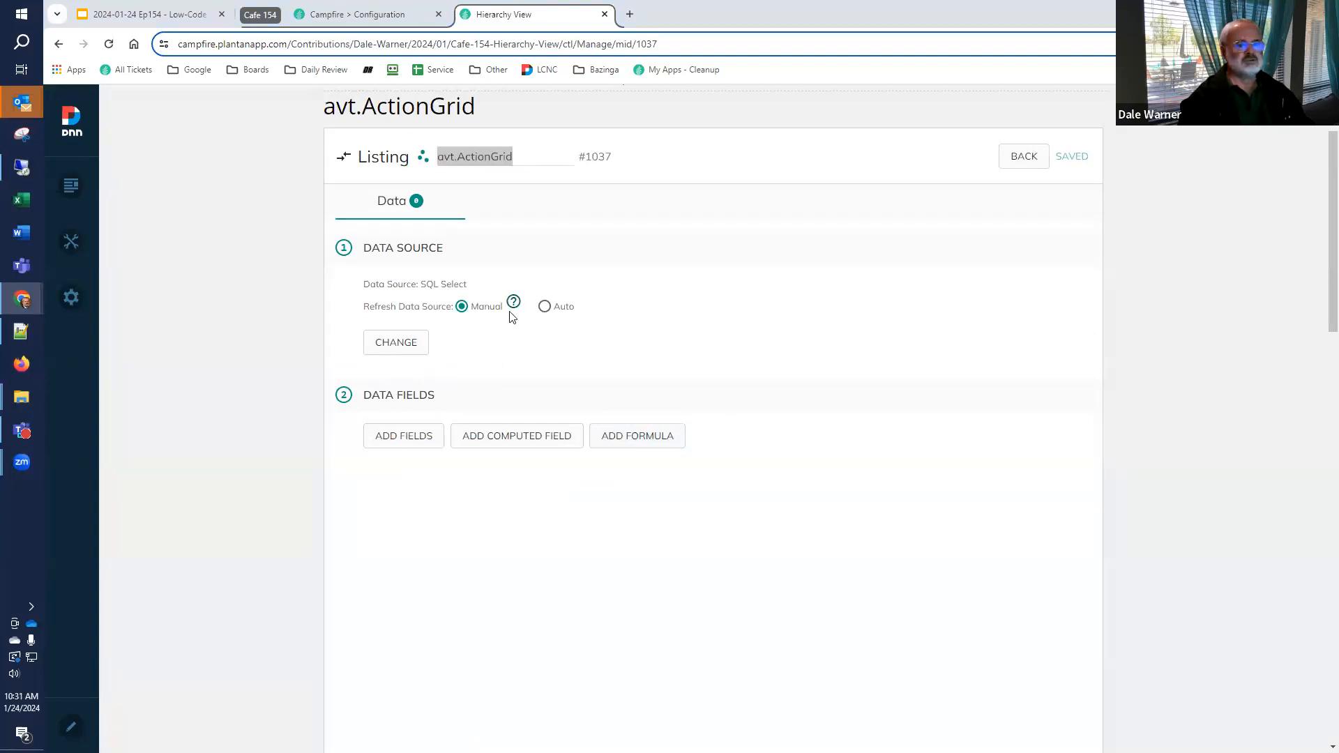
pyautogui.hotkey('alt', 'Tab')
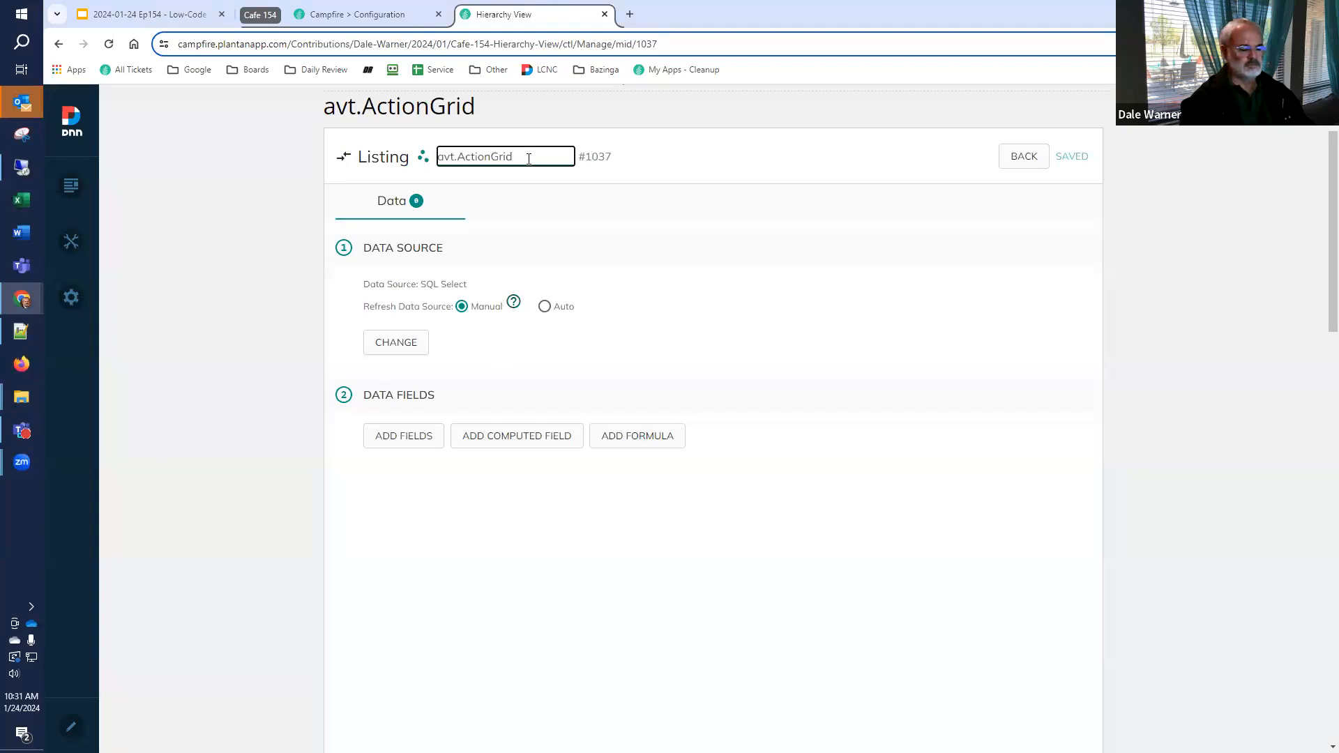
pyautogui.write('Sales Drilldown')
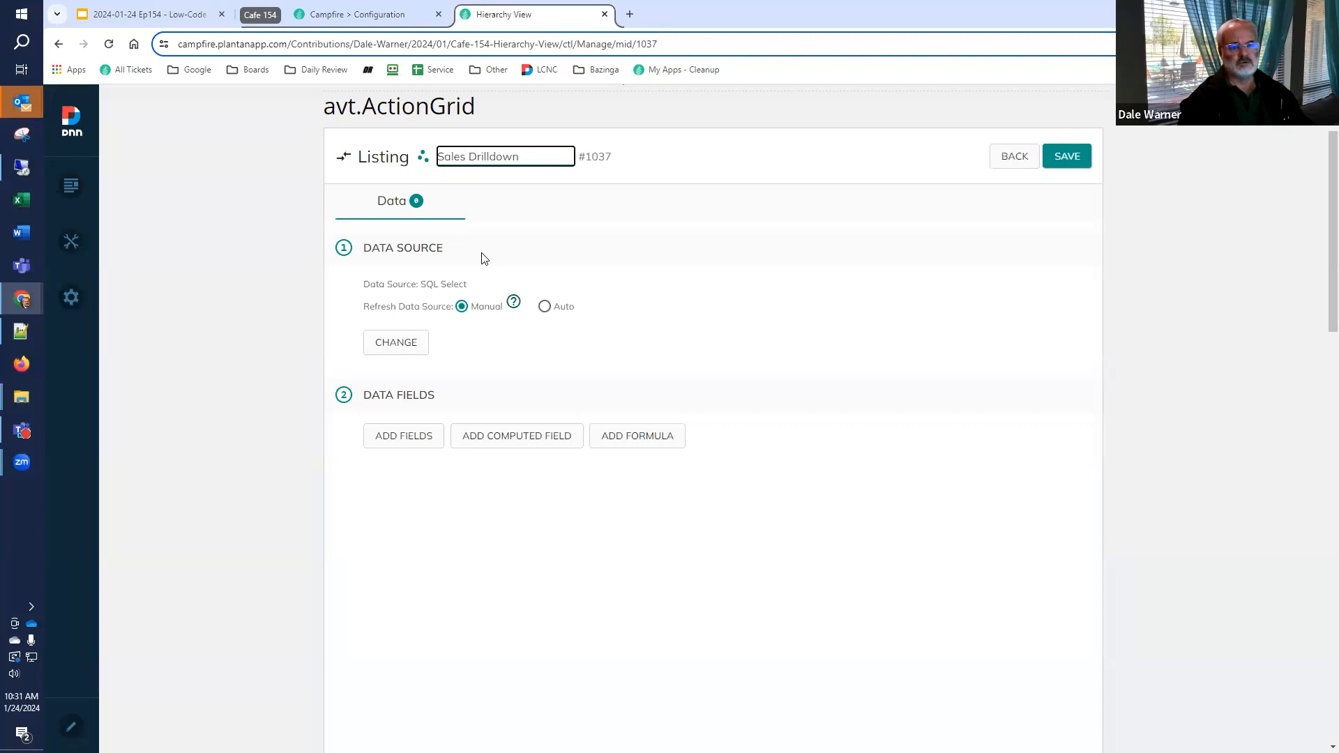
# Add the idcode, description, parentid, name and amount data fields to the listing
pyautogui.click(391, 446)
pyautogui.scroll(-2, 201, 400)
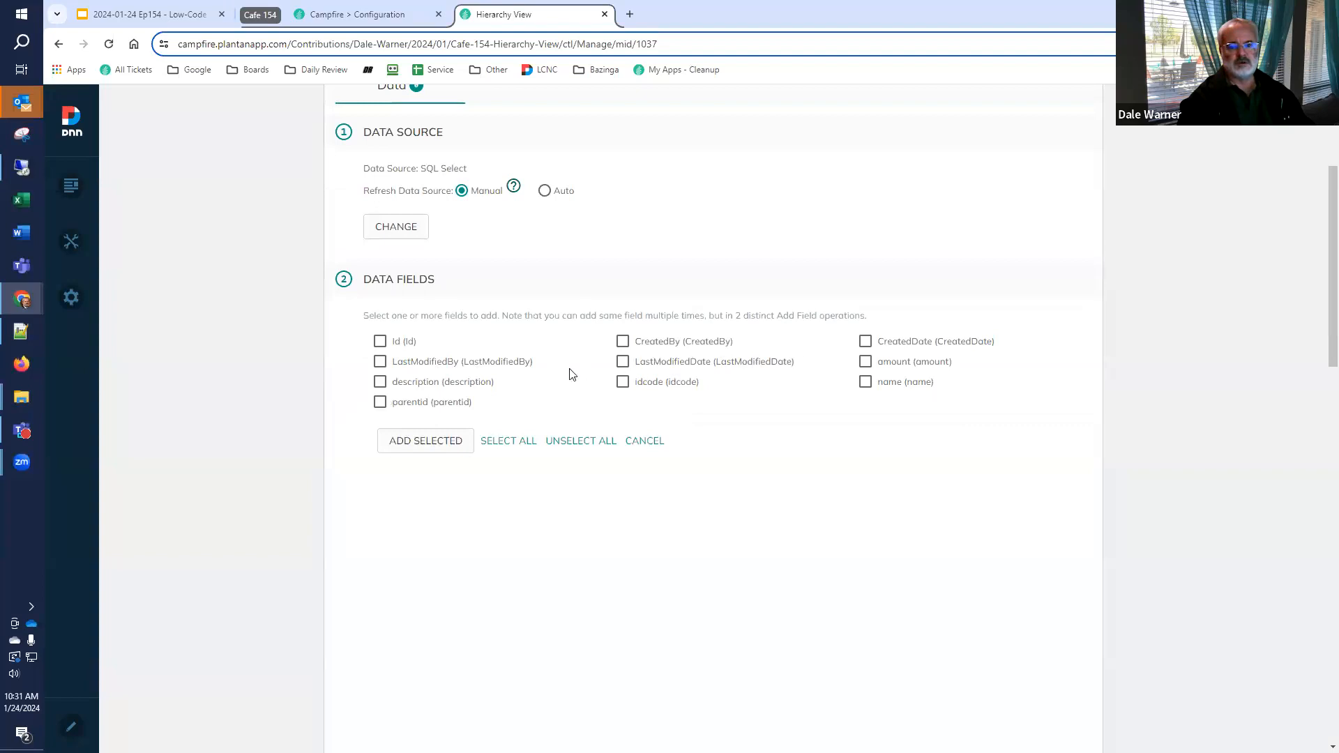
pyautogui.click(625, 387)
pyautogui.click(382, 384)
pyautogui.click(381, 404)
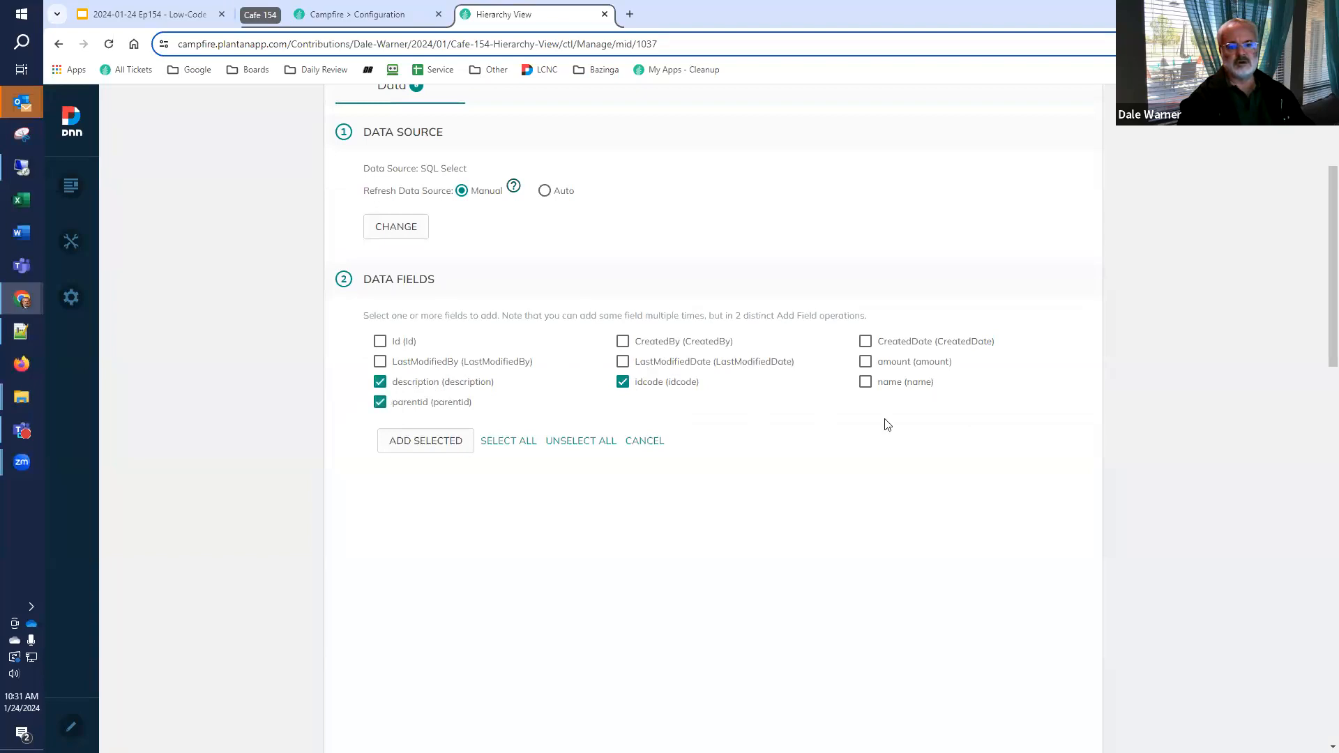
pyautogui.click(866, 383)
pyautogui.click(866, 362)
pyautogui.click(444, 448)
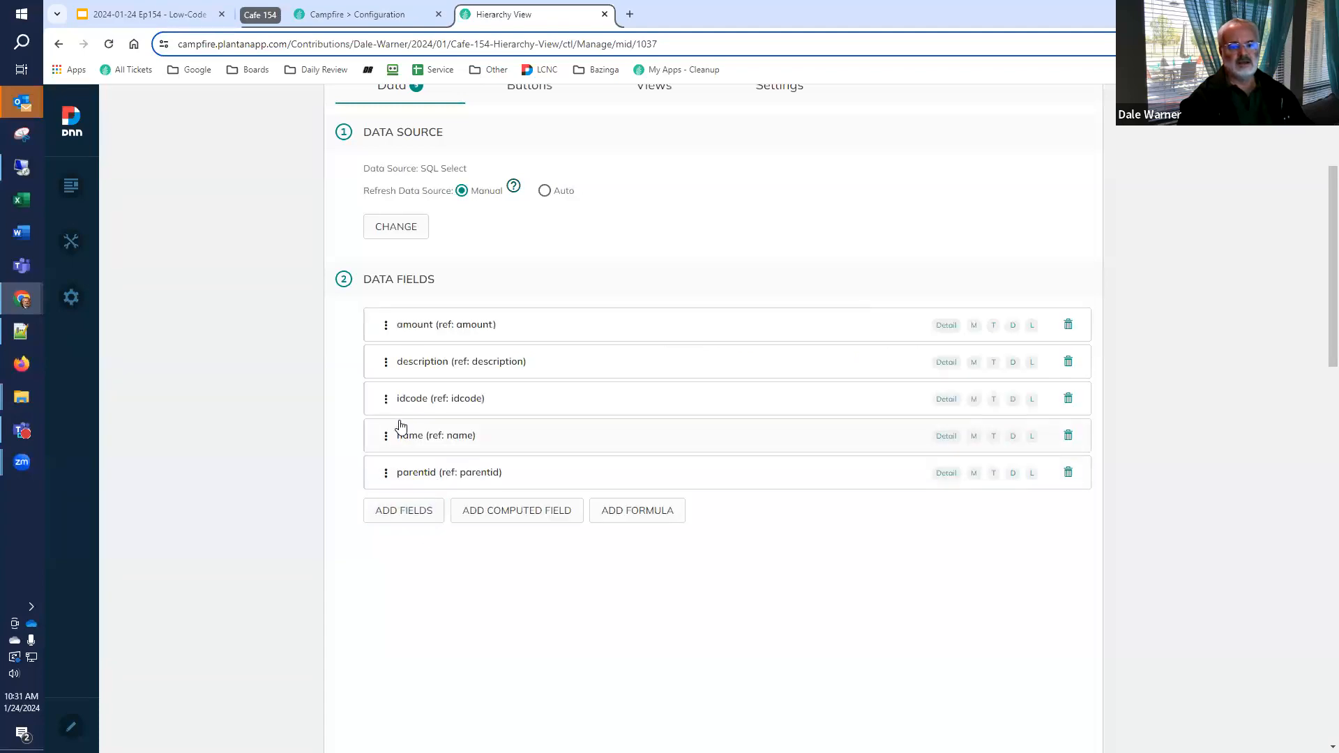
# Reorder the data fields to idcode, name, description, parentid, amount
pyautogui.moveTo(385, 399); pyautogui.dragTo(385, 325)
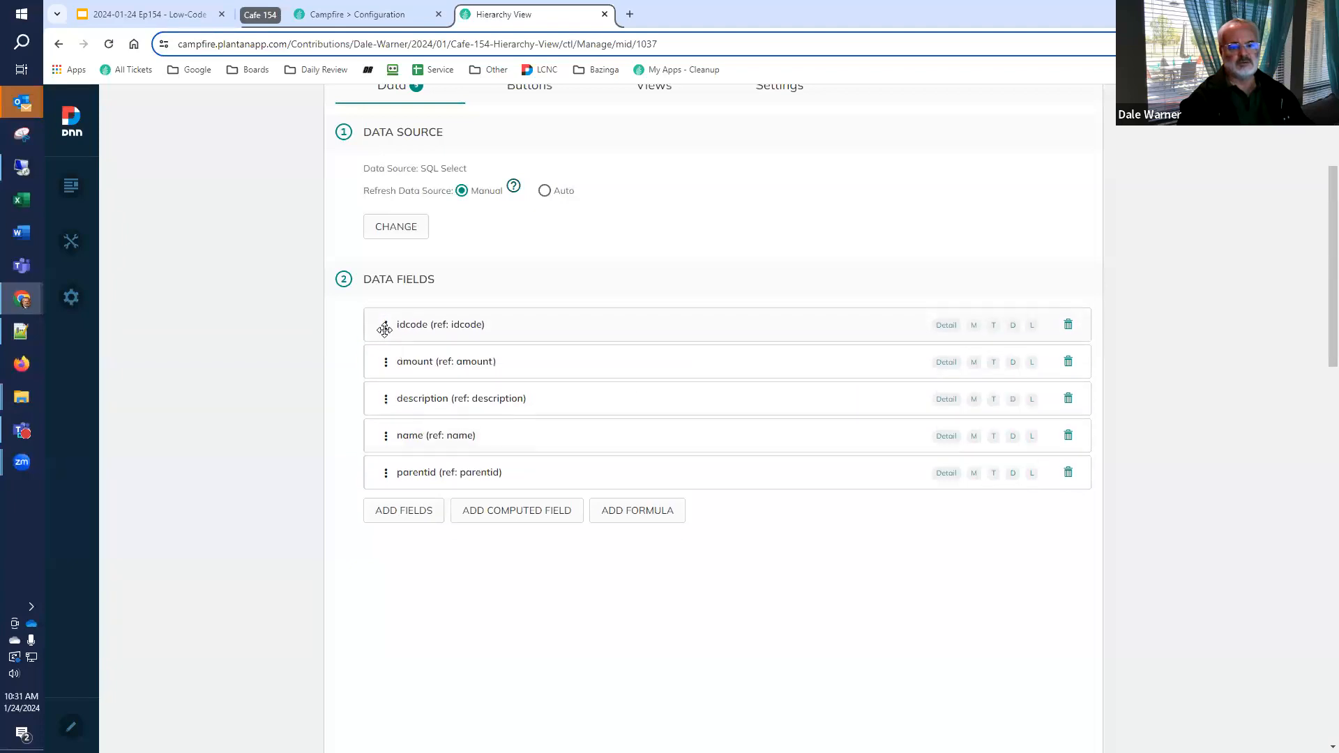
pyautogui.moveTo(386, 432); pyautogui.dragTo(391, 367)
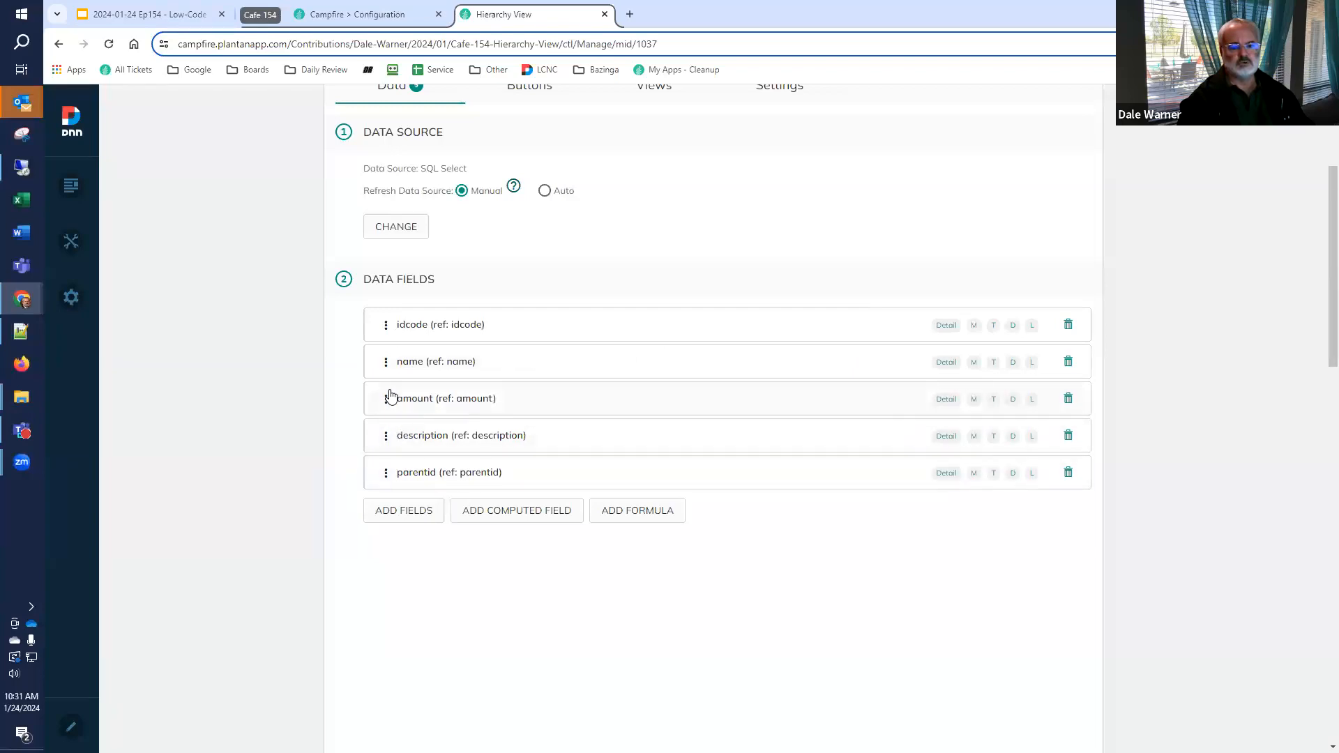
pyautogui.moveTo(388, 400); pyautogui.dragTo(392, 471)
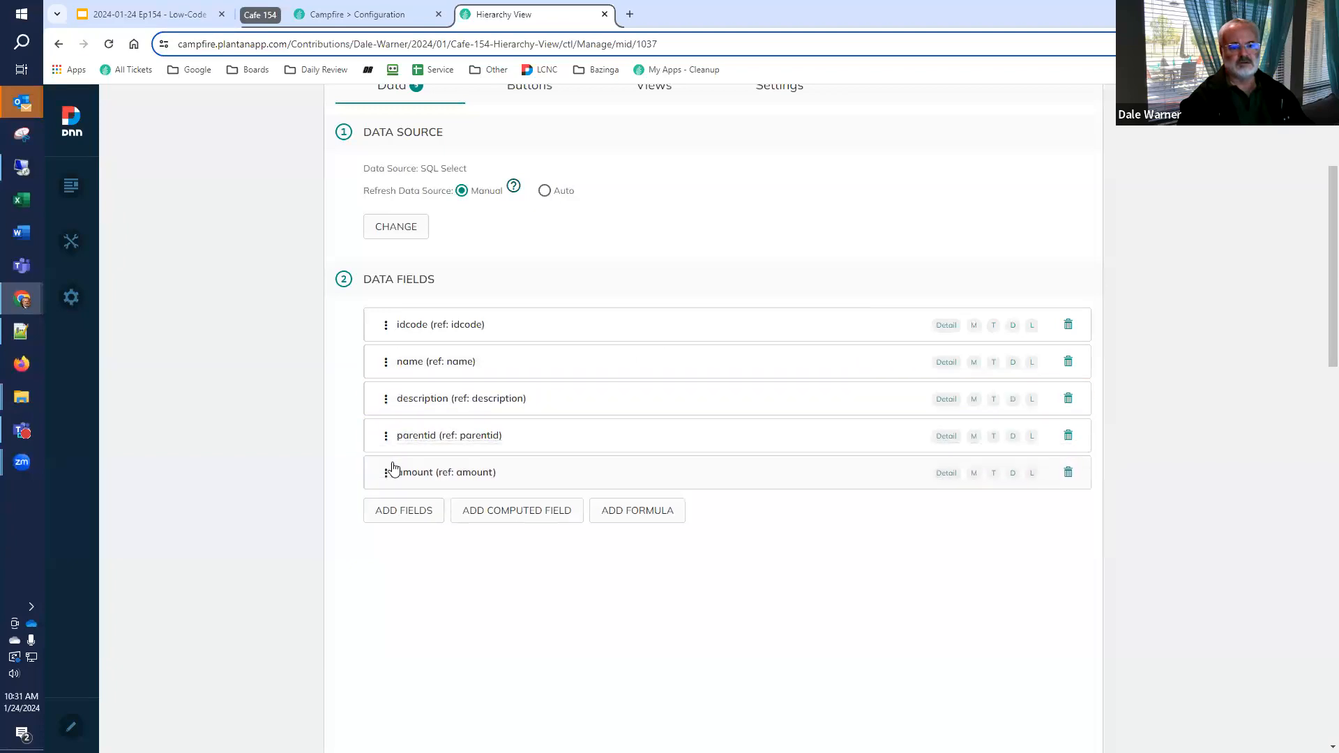
# Set the formatting of the amount field to Money
pyautogui.click(429, 476)
pyautogui.scroll(-3, 429, 475)
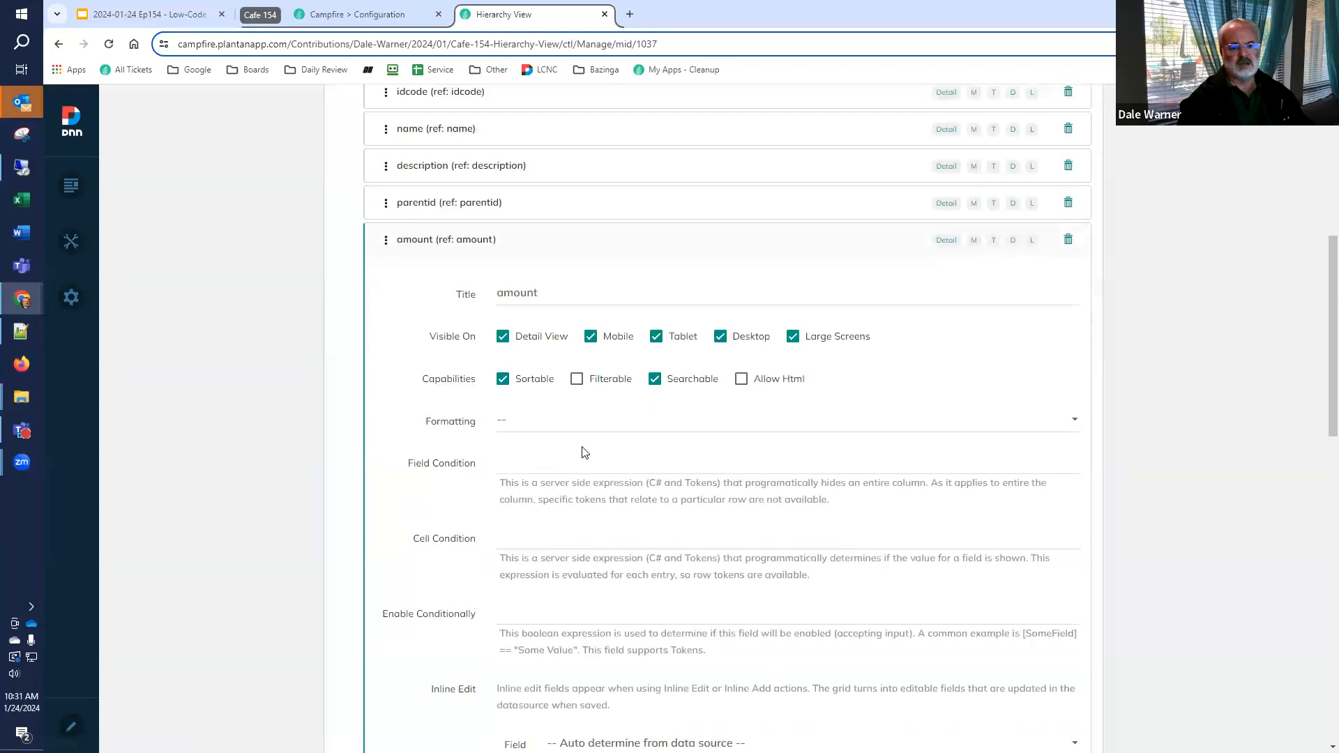
pyautogui.click(582, 422)
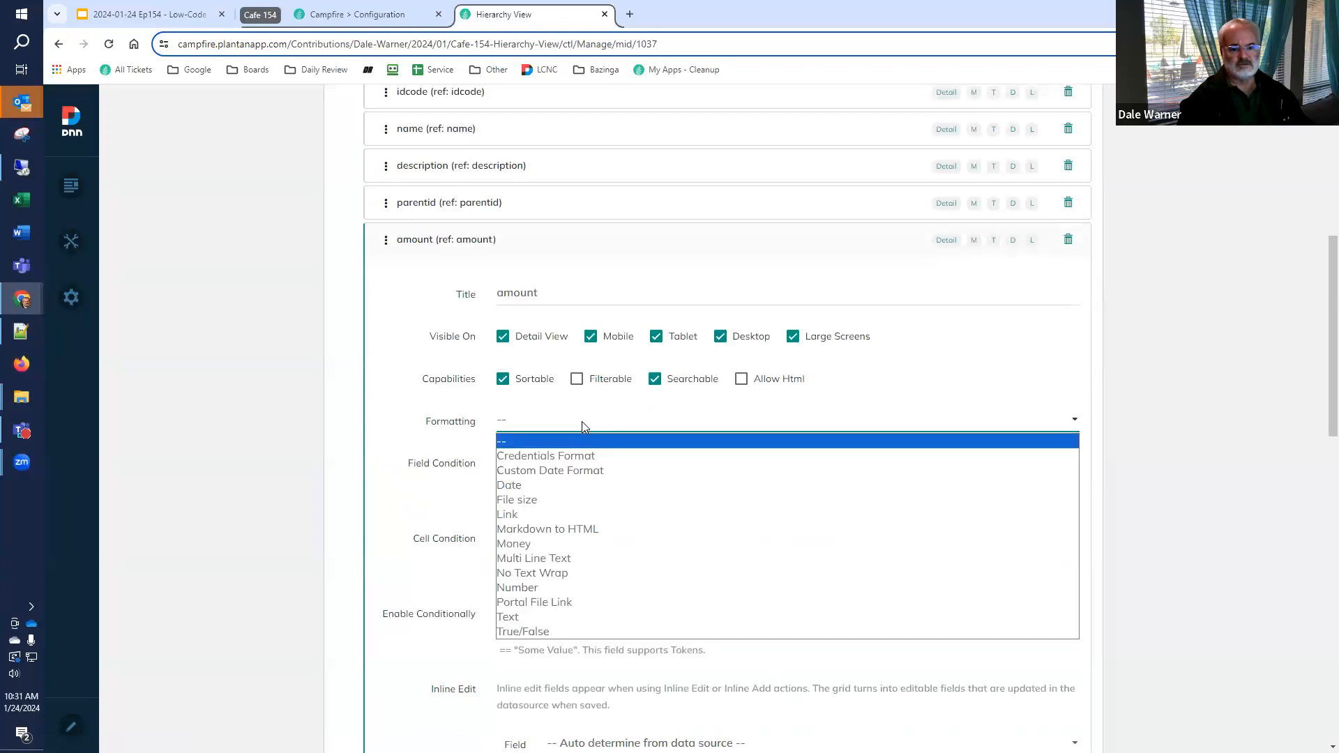
pyautogui.click(555, 544)
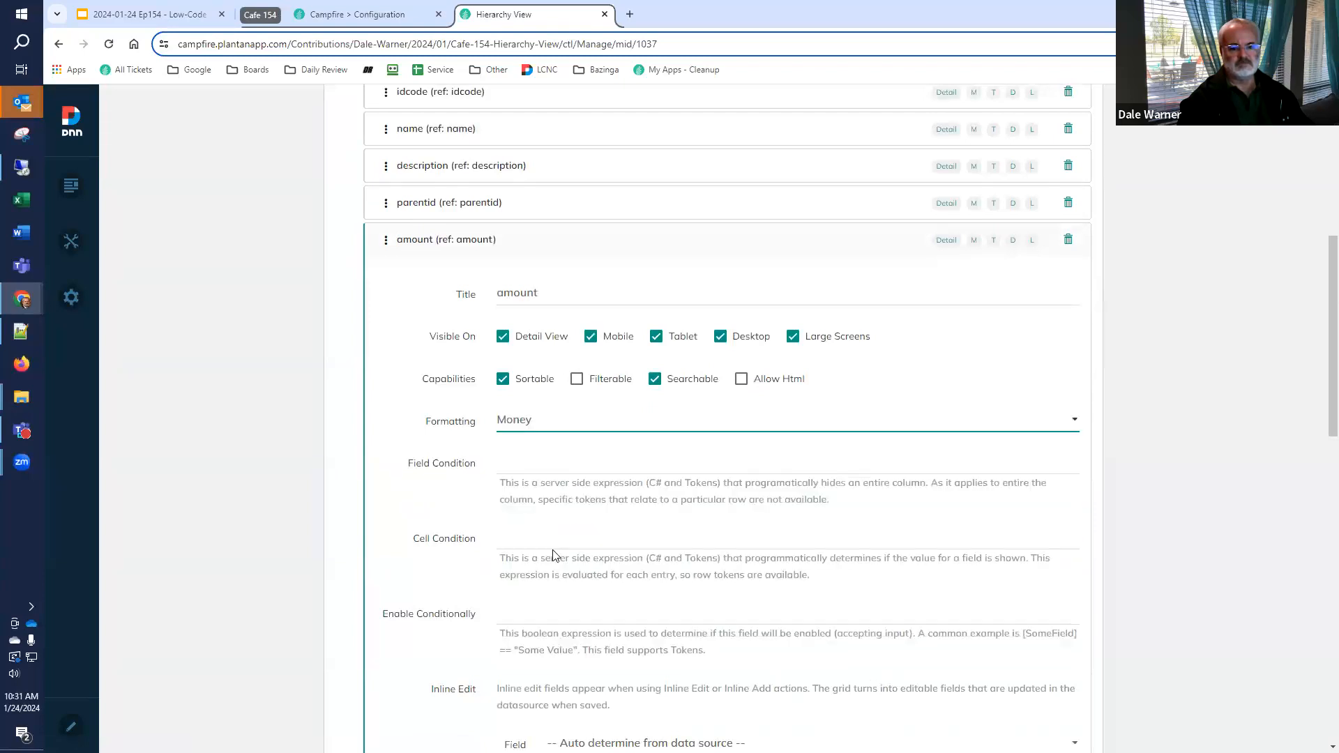
pyautogui.scroll(-3, 559, 551)
pyautogui.scroll(10, 698, 554)
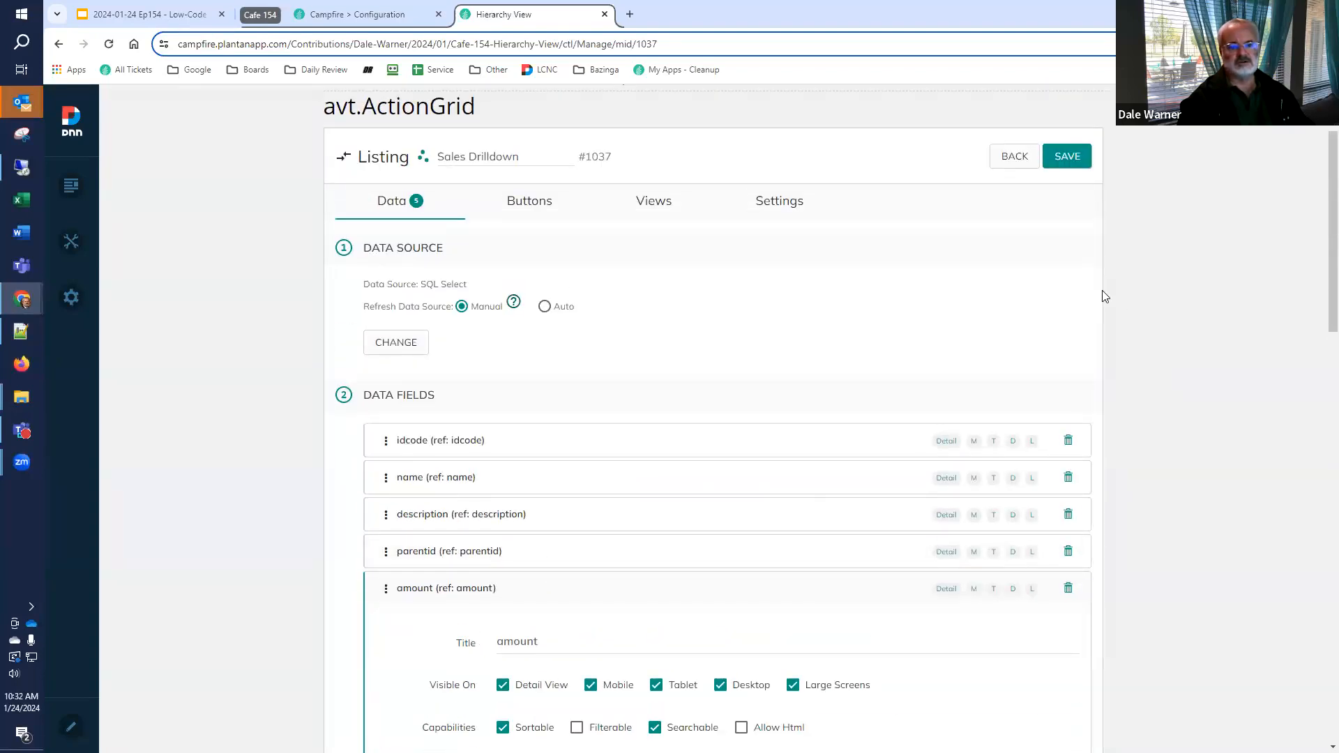
# Give the Data Table view a default page size of 50 and a loading skeleton, then save the listing and return to its page
pyautogui.click(649, 204)
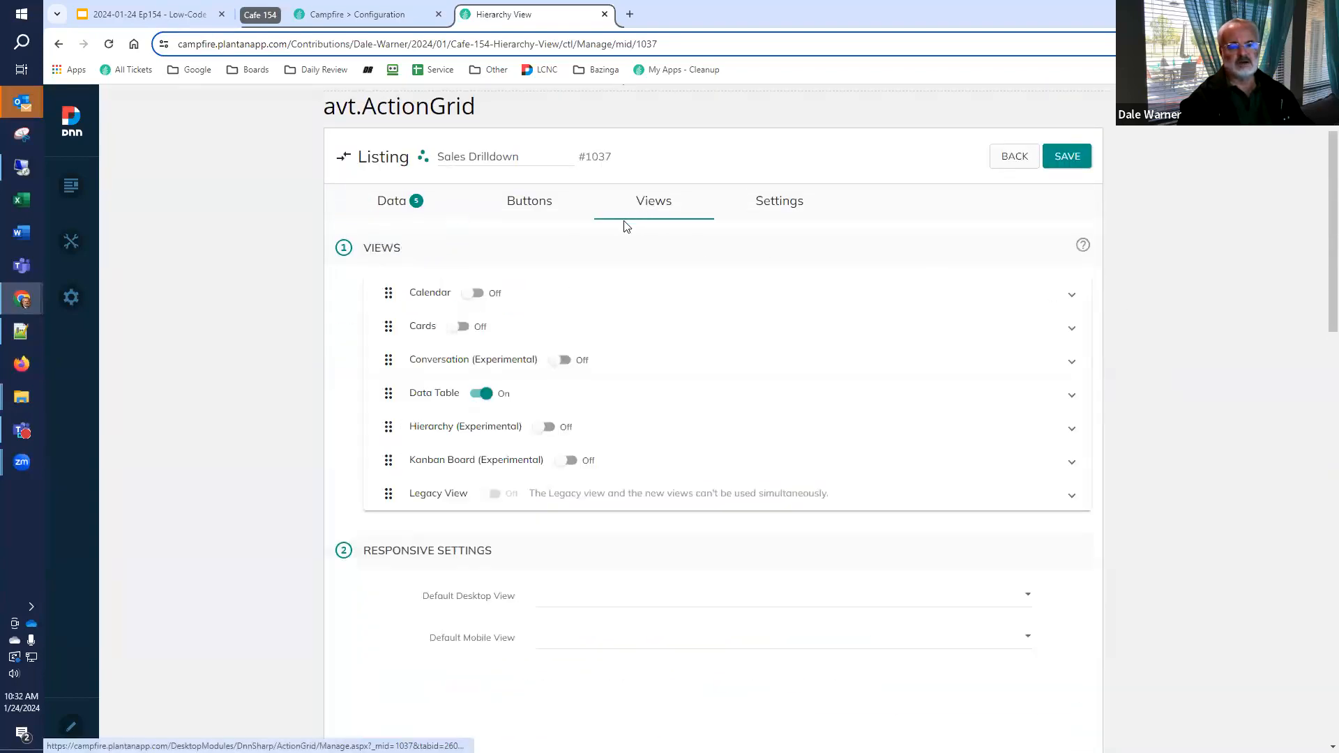
pyautogui.click(431, 397)
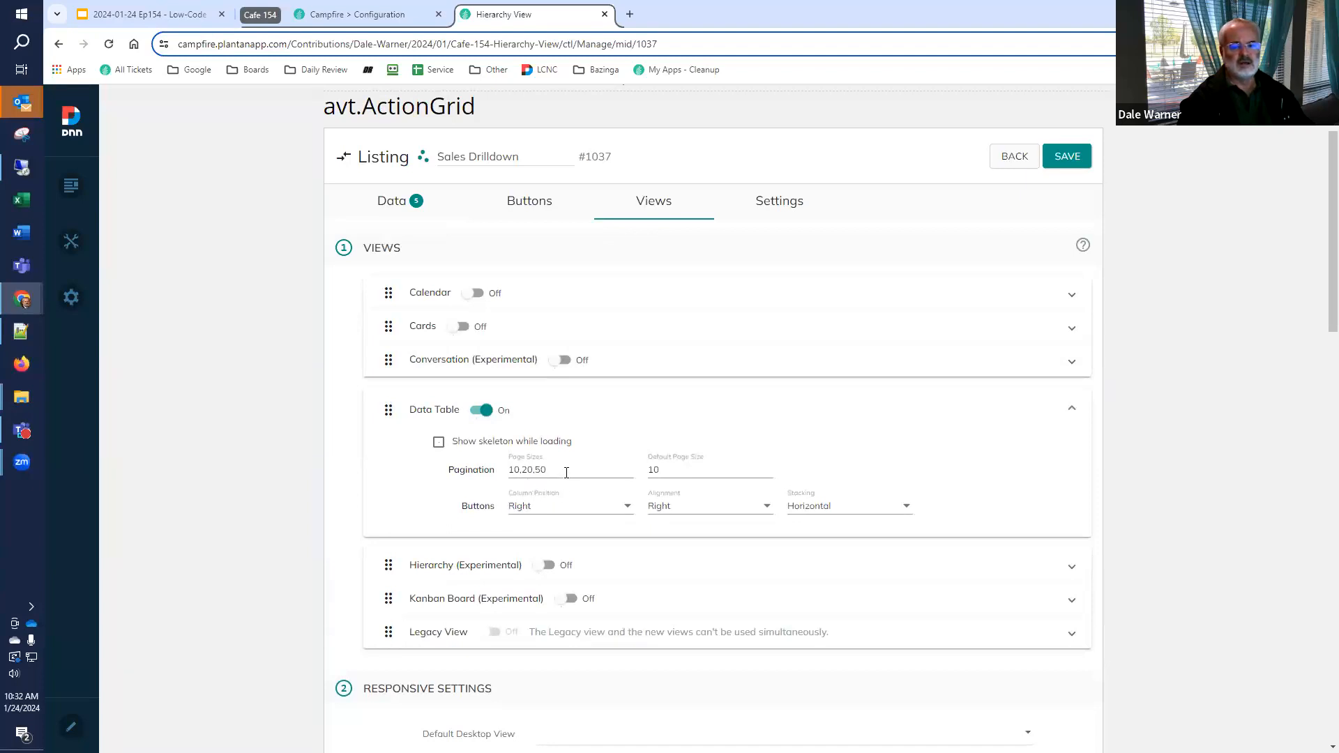
pyautogui.moveTo(682, 470); pyautogui.dragTo(577, 467)
pyautogui.write('50')
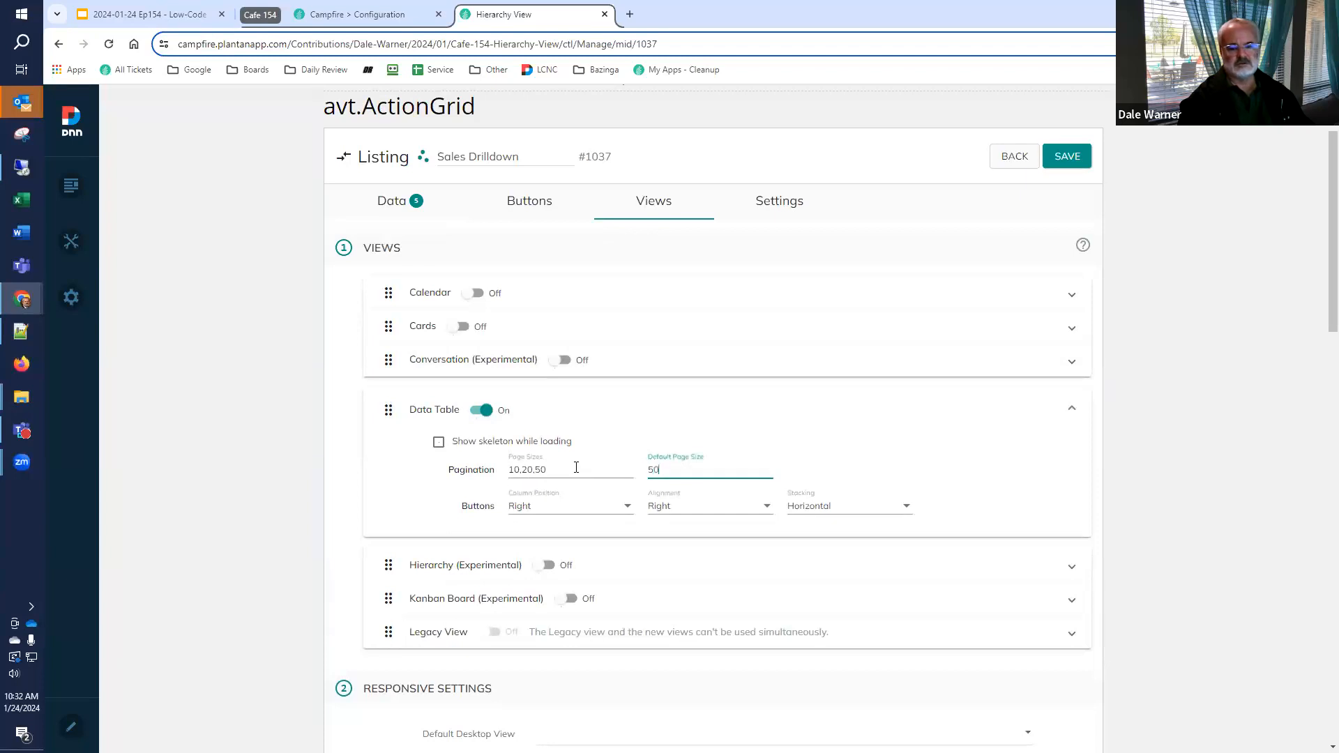
pyautogui.click(439, 444)
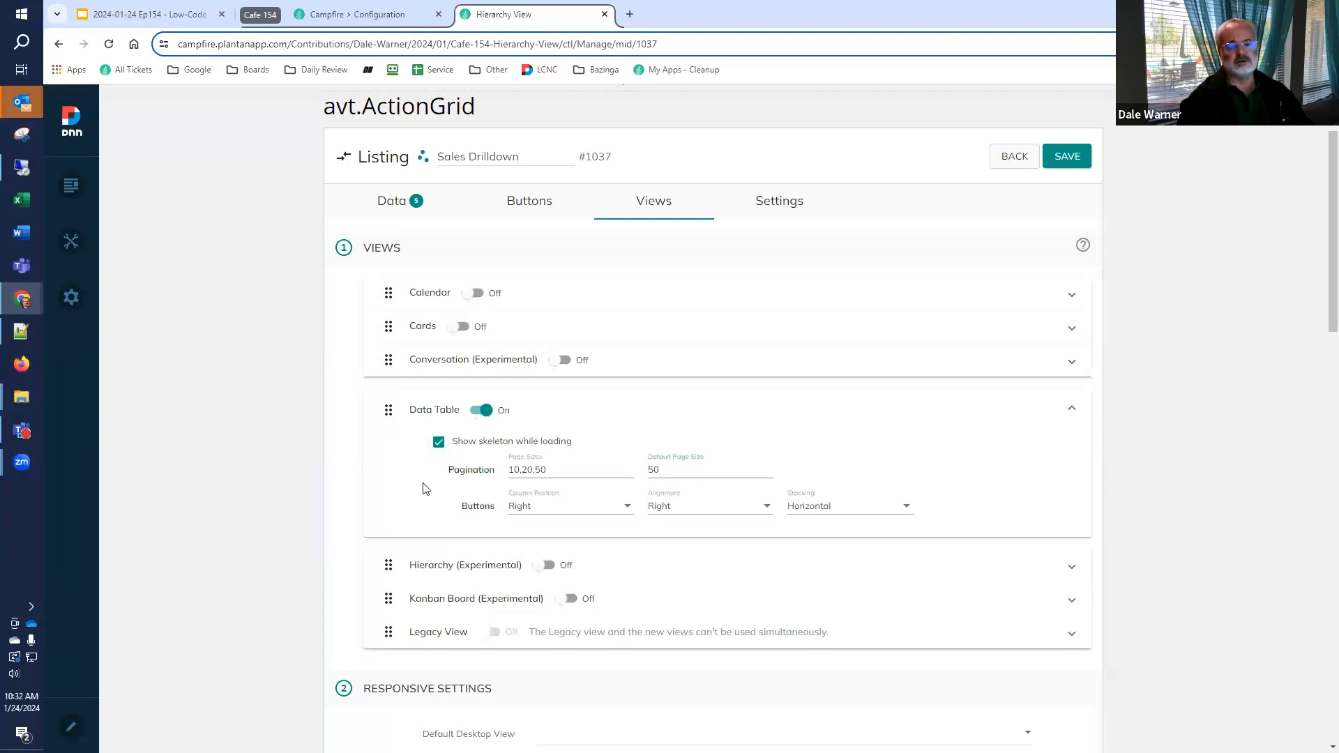
pyautogui.click(1074, 164)
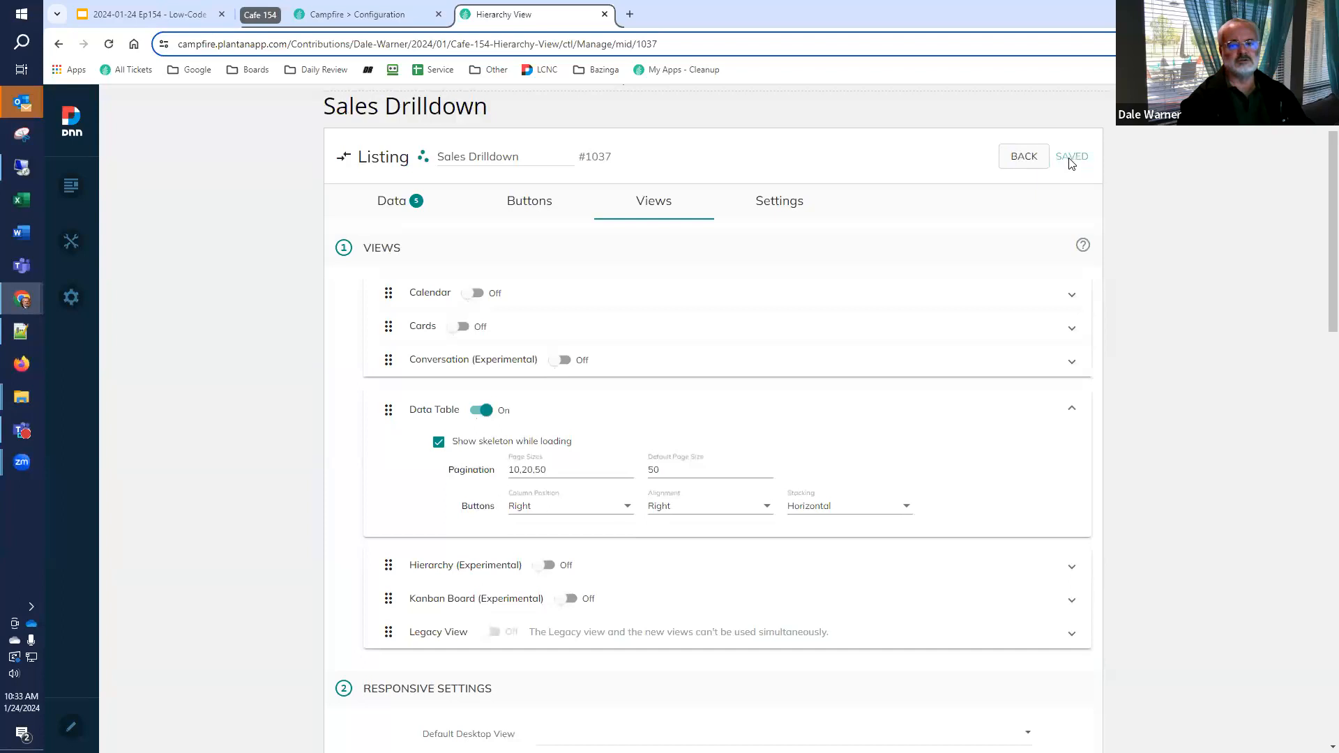
pyautogui.click(1033, 160)
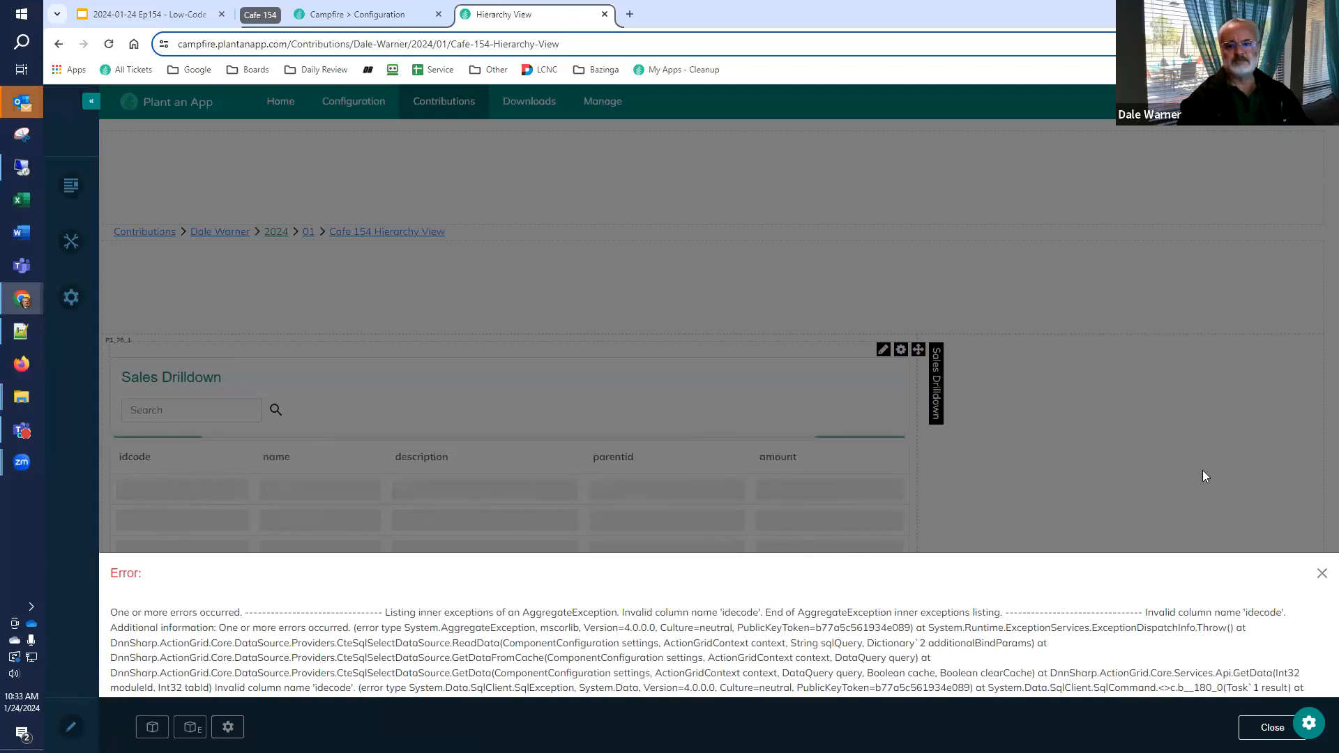
# Open the Sales Drilldown listing's settings in a new browser tab and switch to it
pyautogui.click(1310, 726)
pyautogui.rightClick(1116, 692)
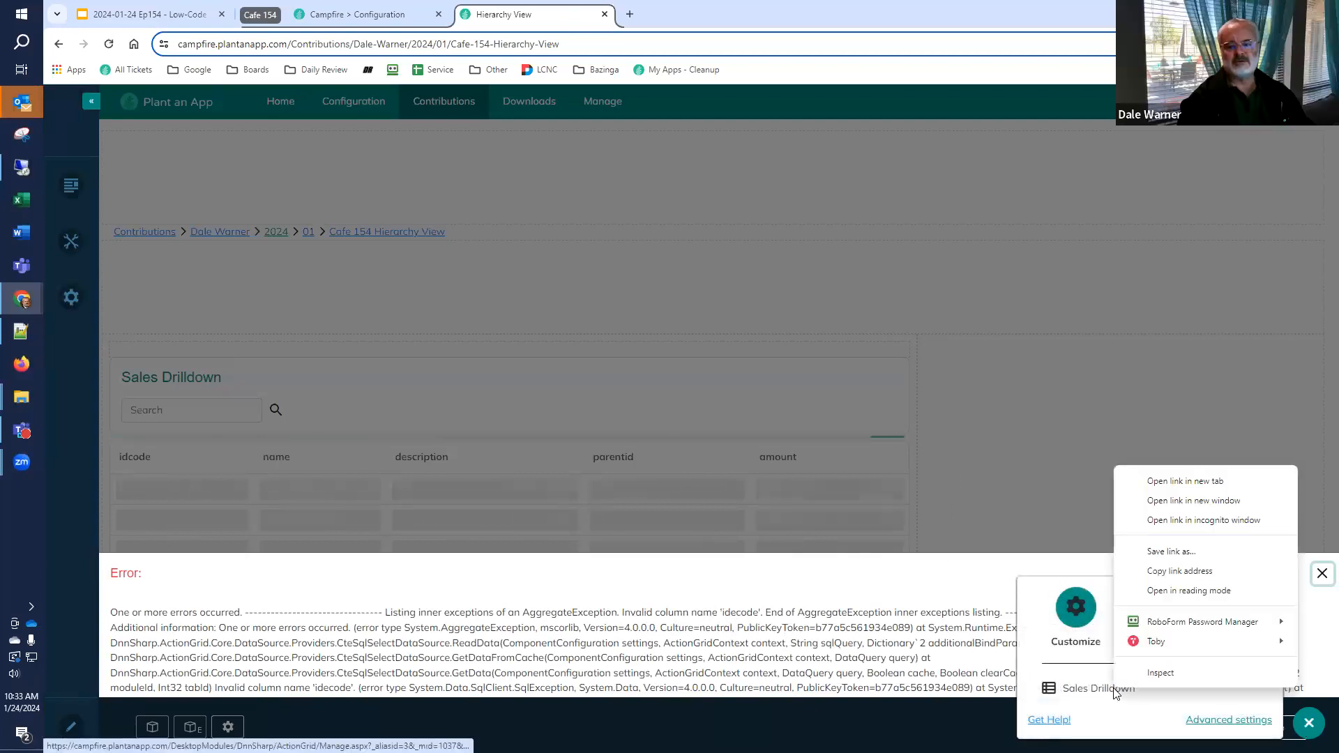
pyautogui.click(1169, 480)
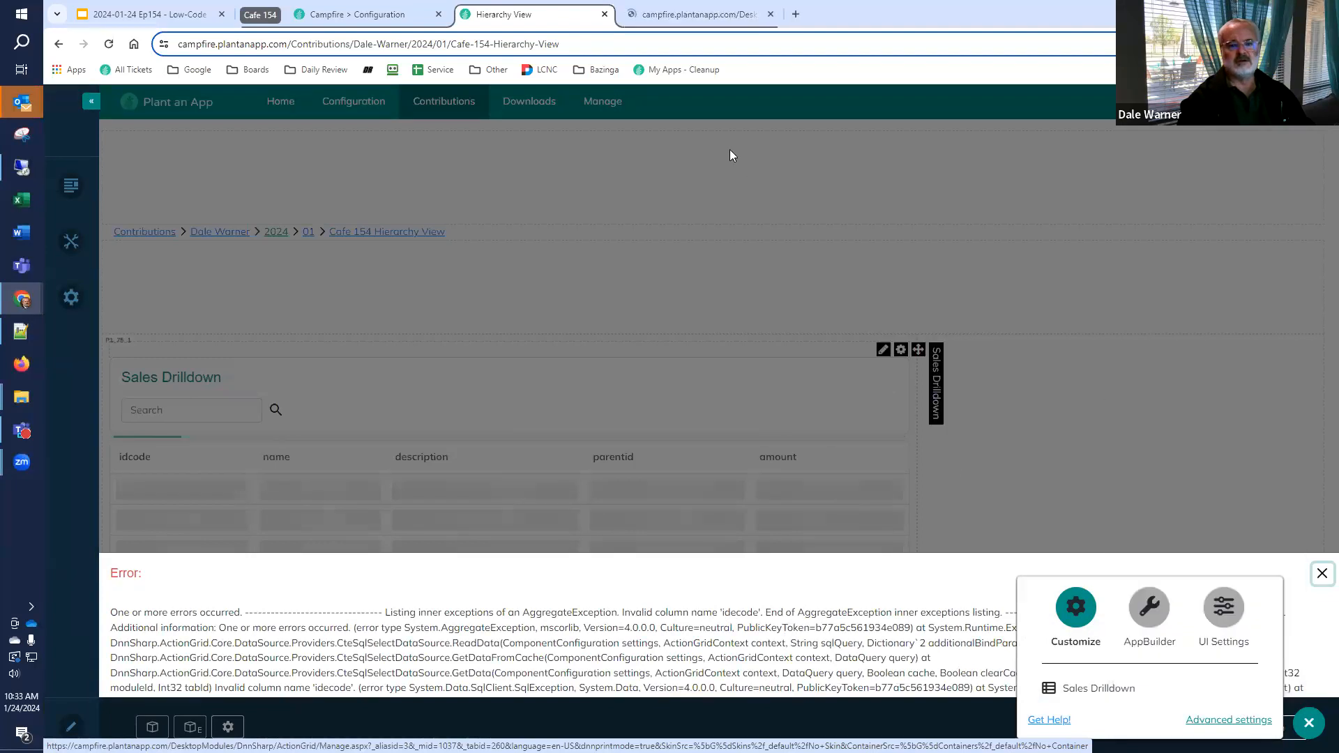
pyautogui.click(684, 16)
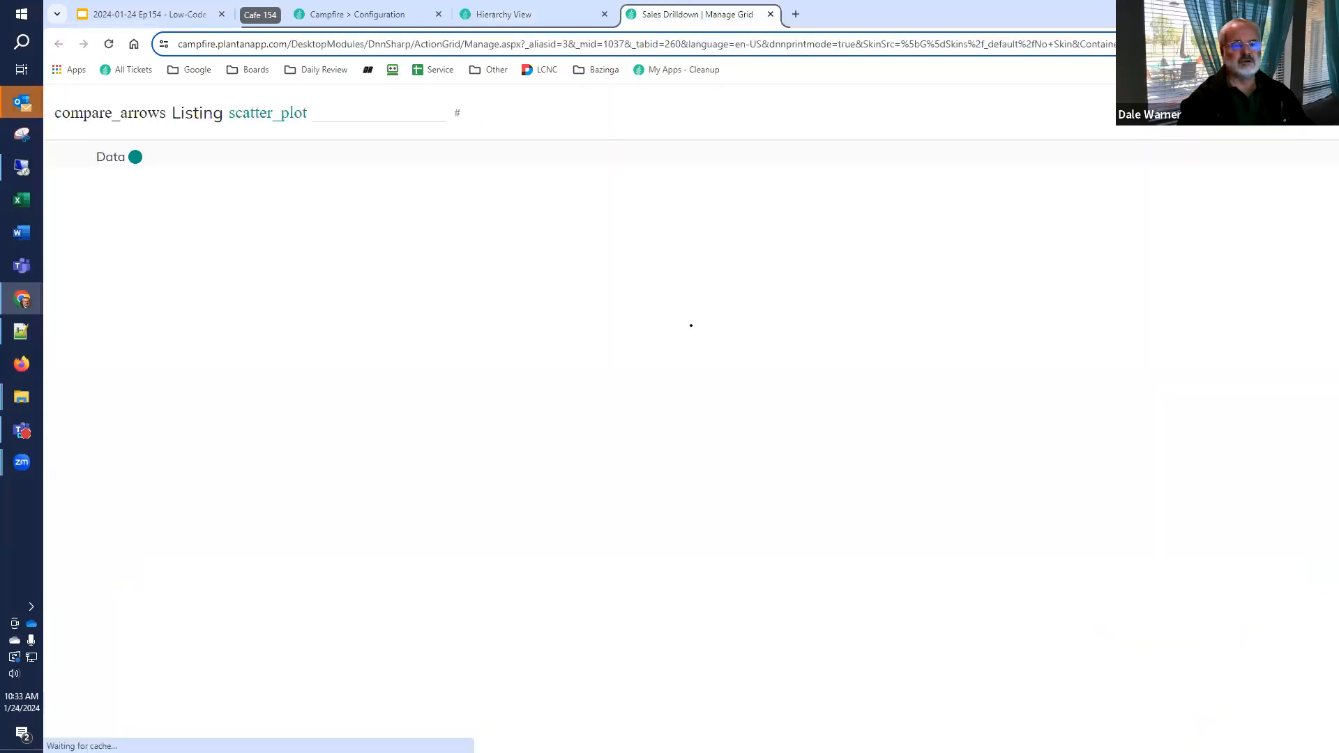
# Examine the listing's SQL data source settings and the idcode field's settings for the invalid column name
pyautogui.click(120, 307)
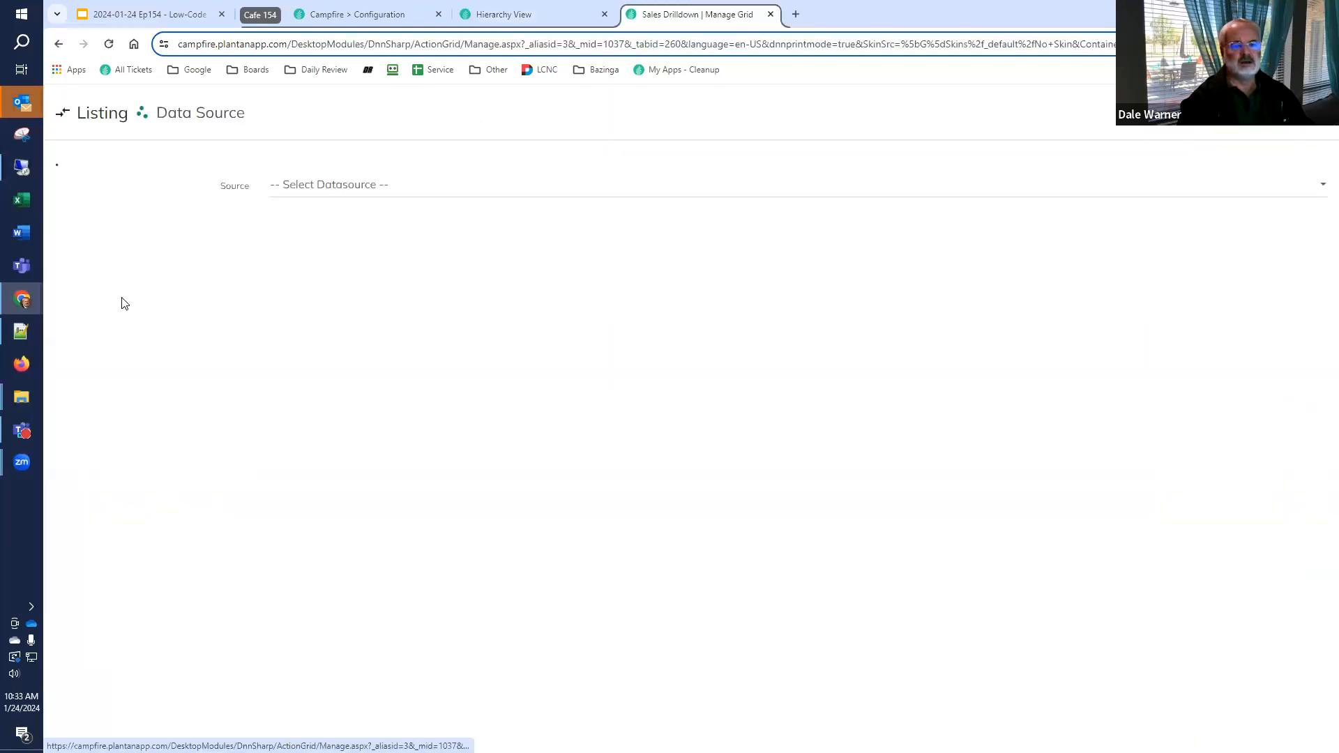
pyautogui.scroll(-3, 161, 323)
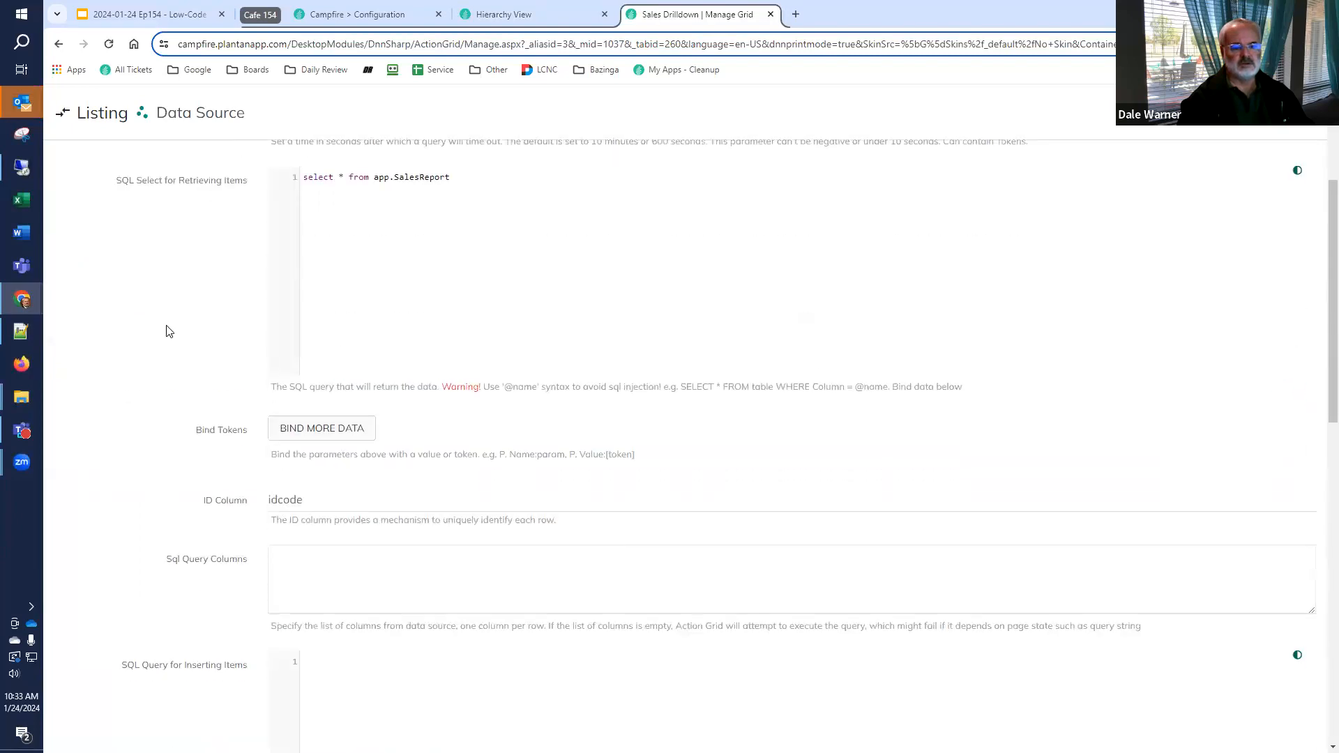
pyautogui.scroll(-8, 287, 493)
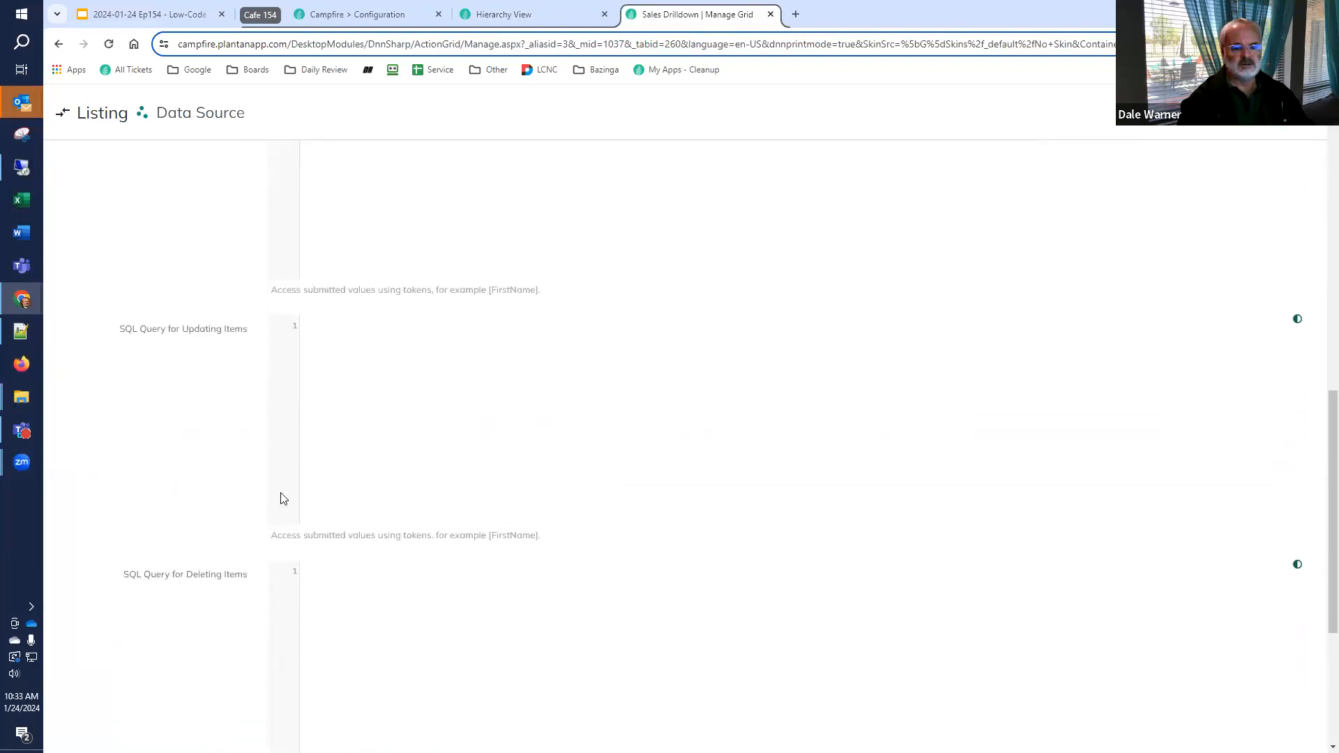
pyautogui.scroll(5, 283, 499)
pyautogui.scroll(7, 283, 499)
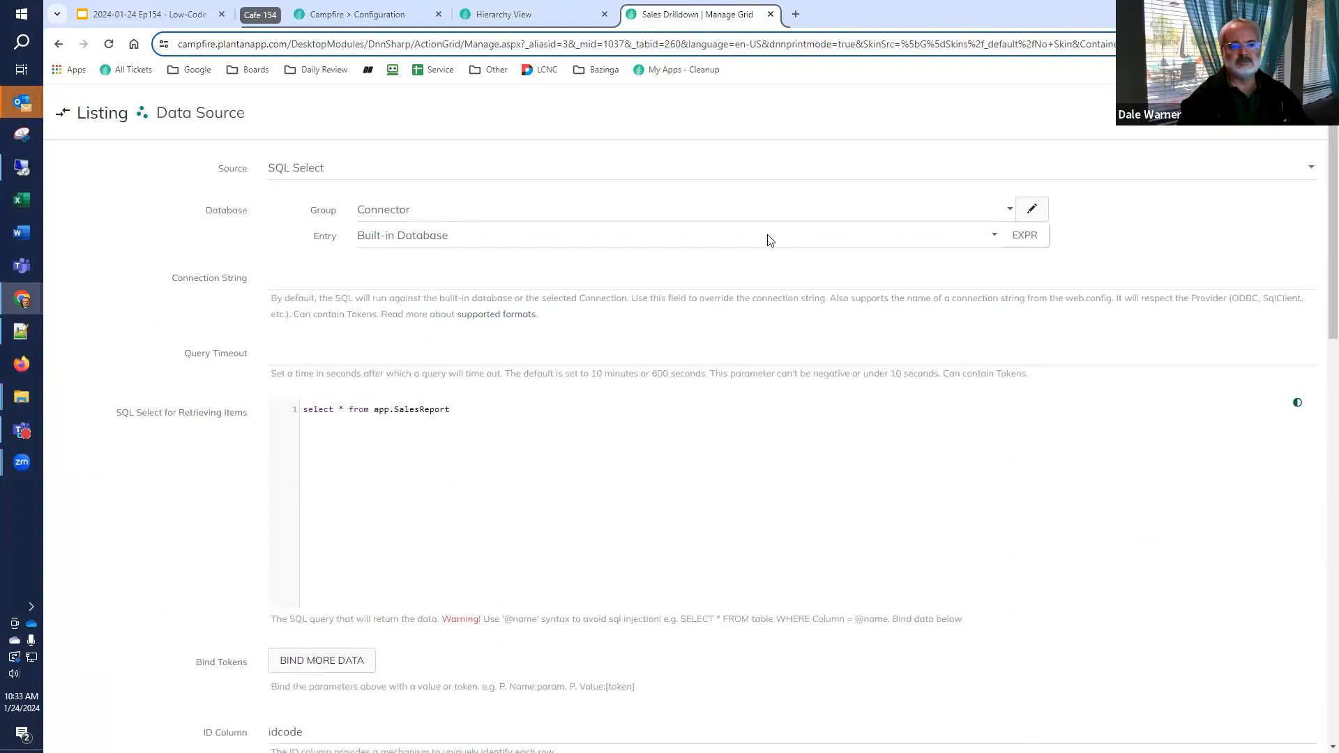
pyautogui.scroll(-3, 565, 324)
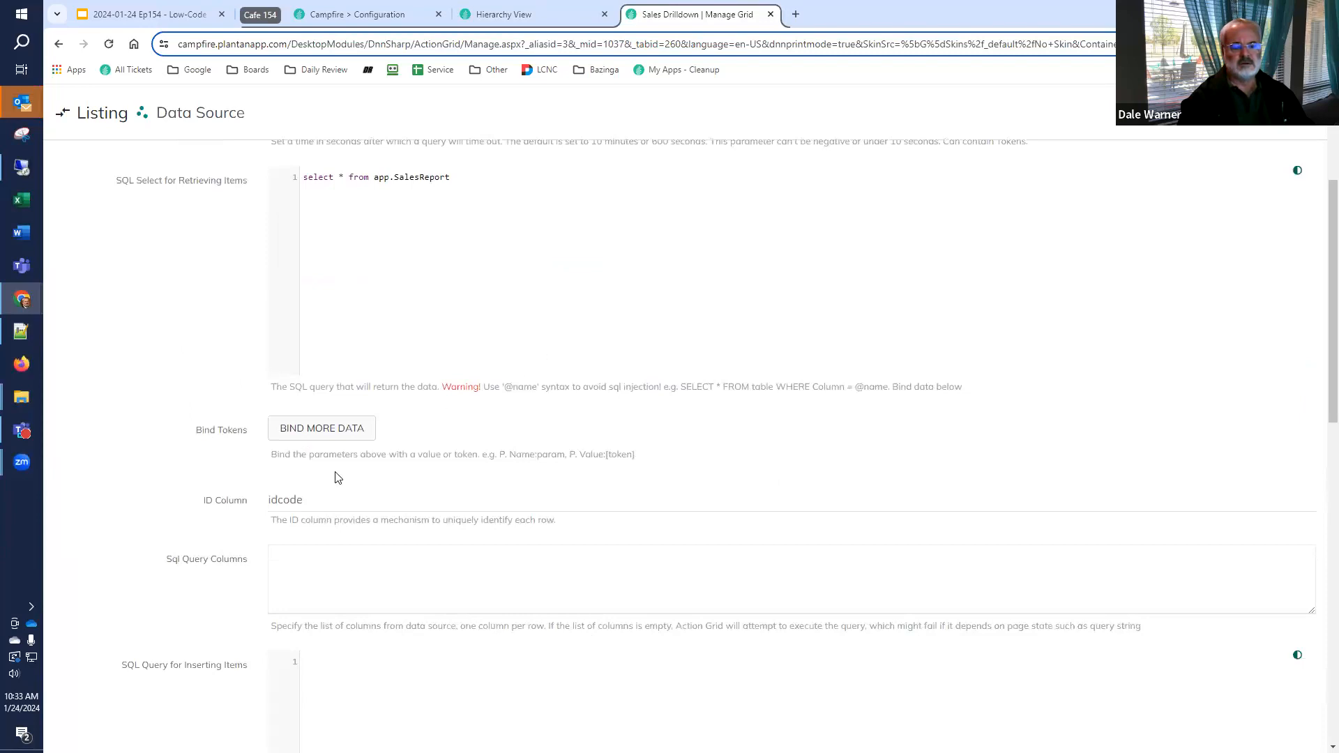
pyautogui.scroll(3, 356, 444)
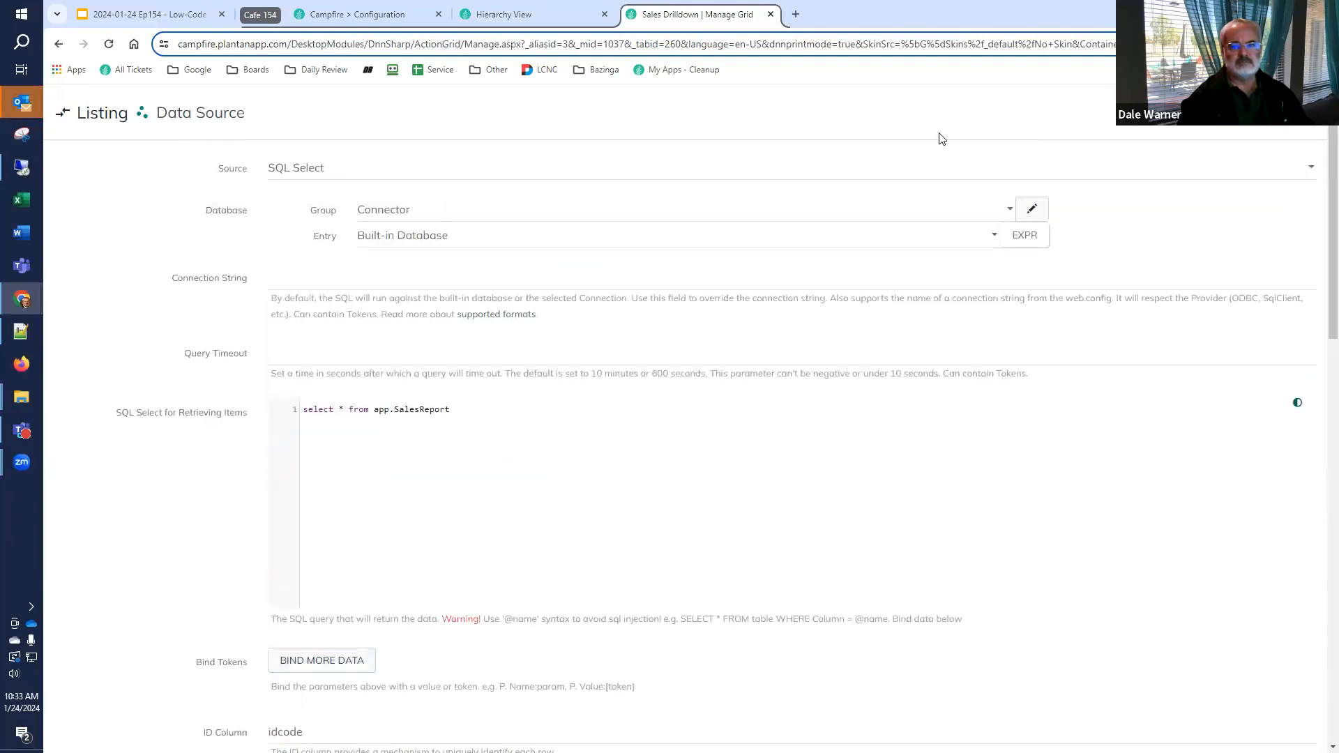
pyautogui.click(1259, 123)
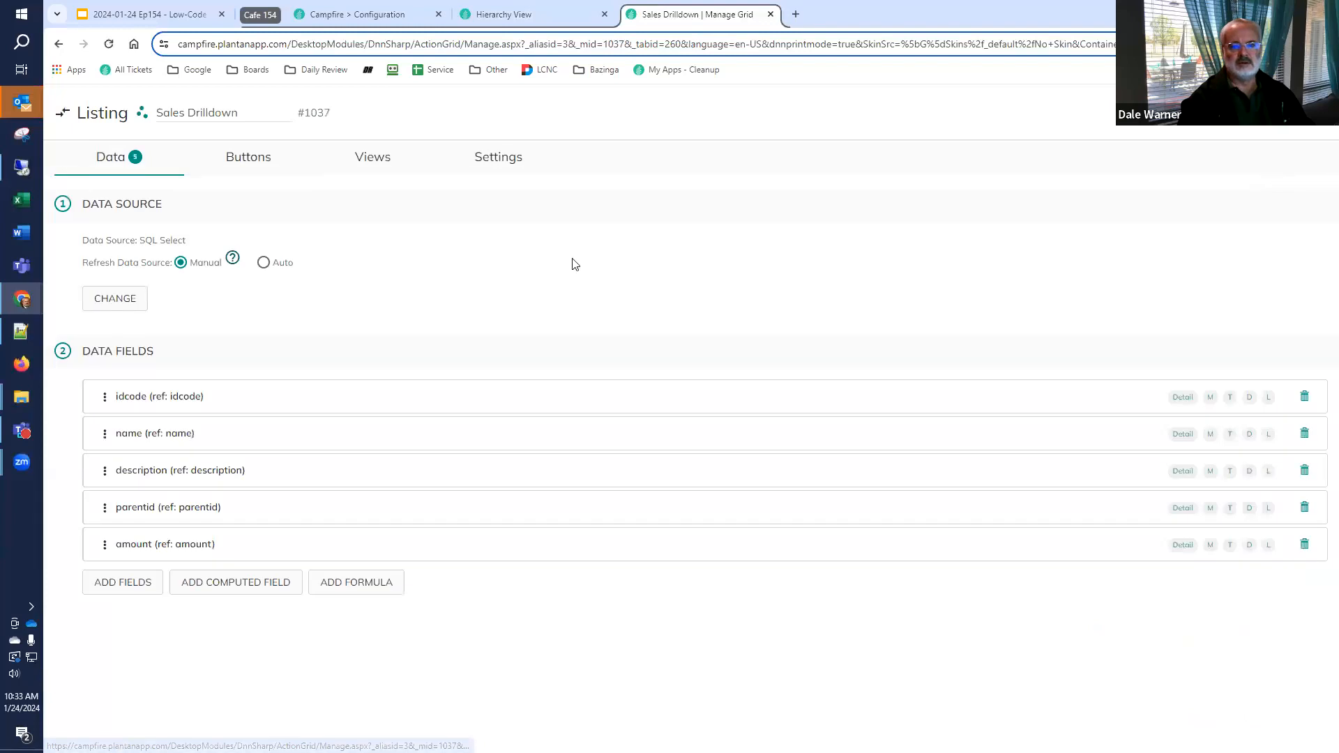
pyautogui.click(142, 404)
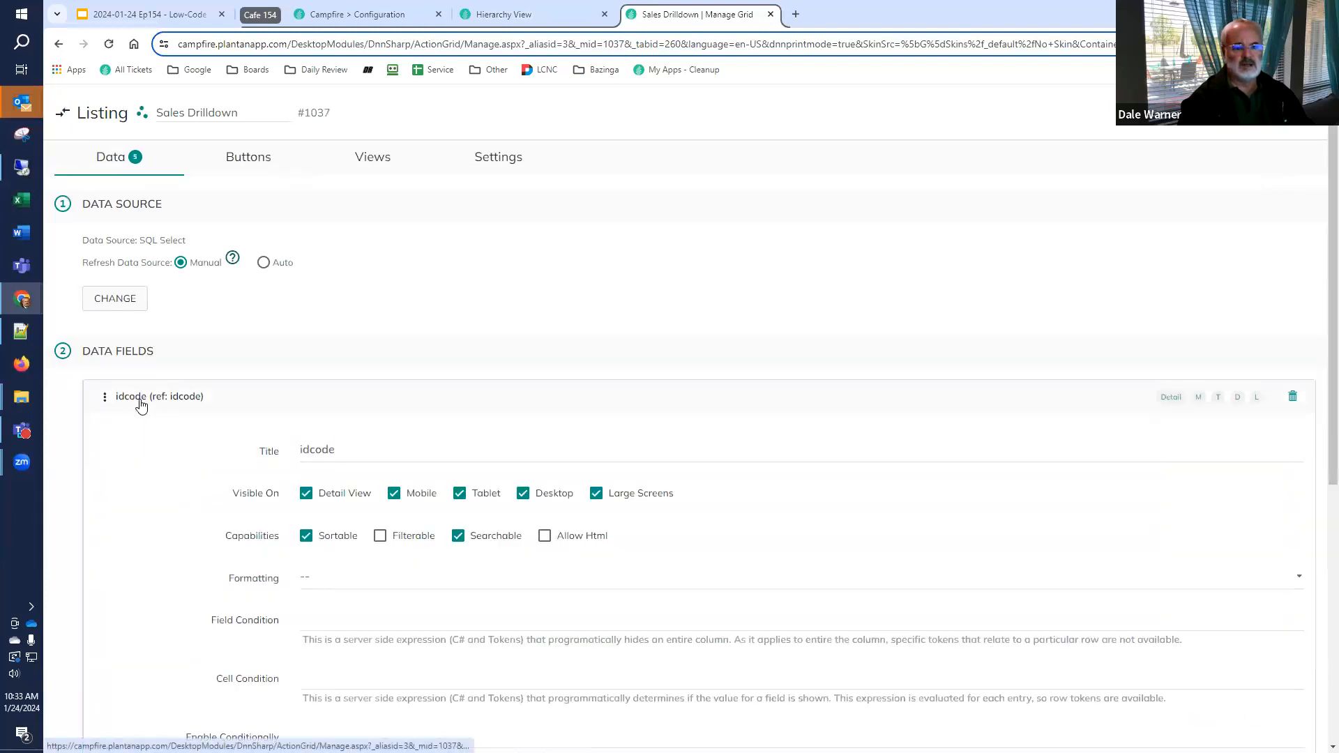
pyautogui.click(140, 399)
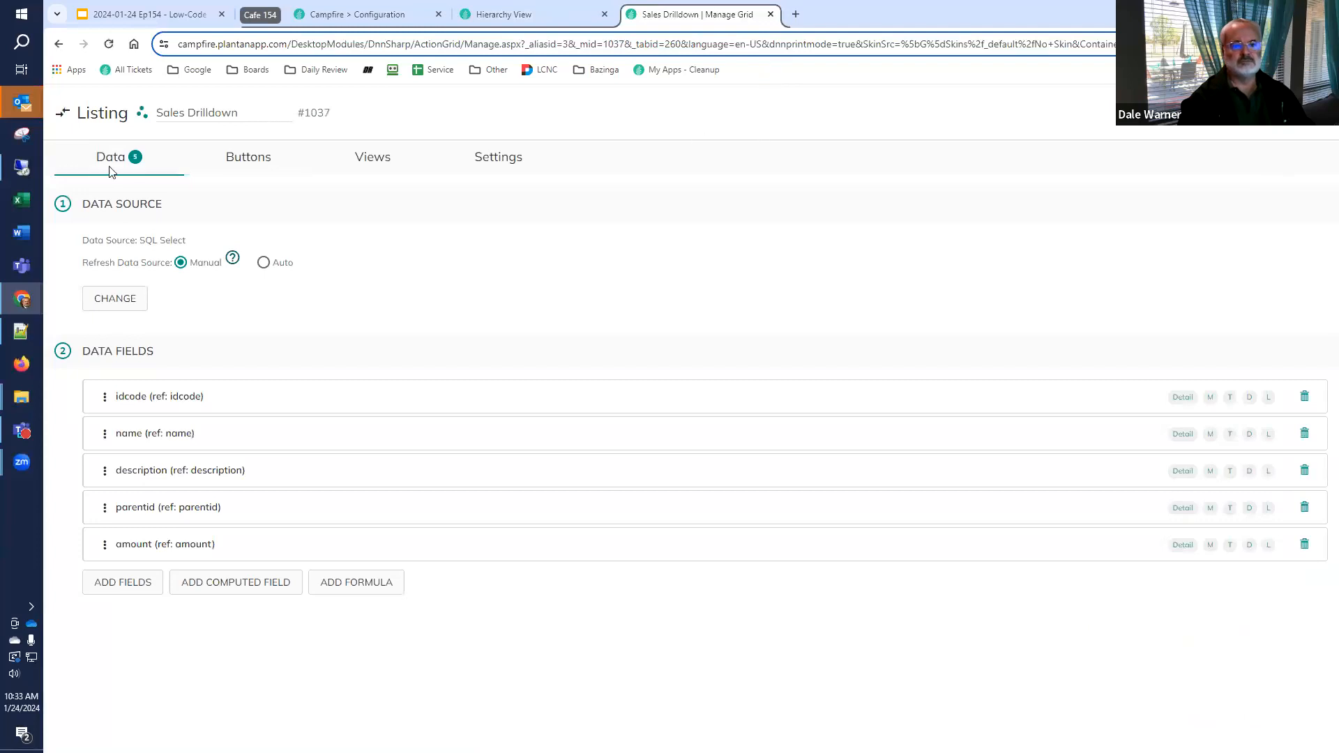
# Correct the data source's Order By clause to "name, idcode" and save the data source
pyautogui.click(101, 302)
pyautogui.scroll(-3, 176, 418)
pyautogui.scroll(-10, 175, 418)
pyautogui.doubleClick(317, 526)
pyautogui.press('End')
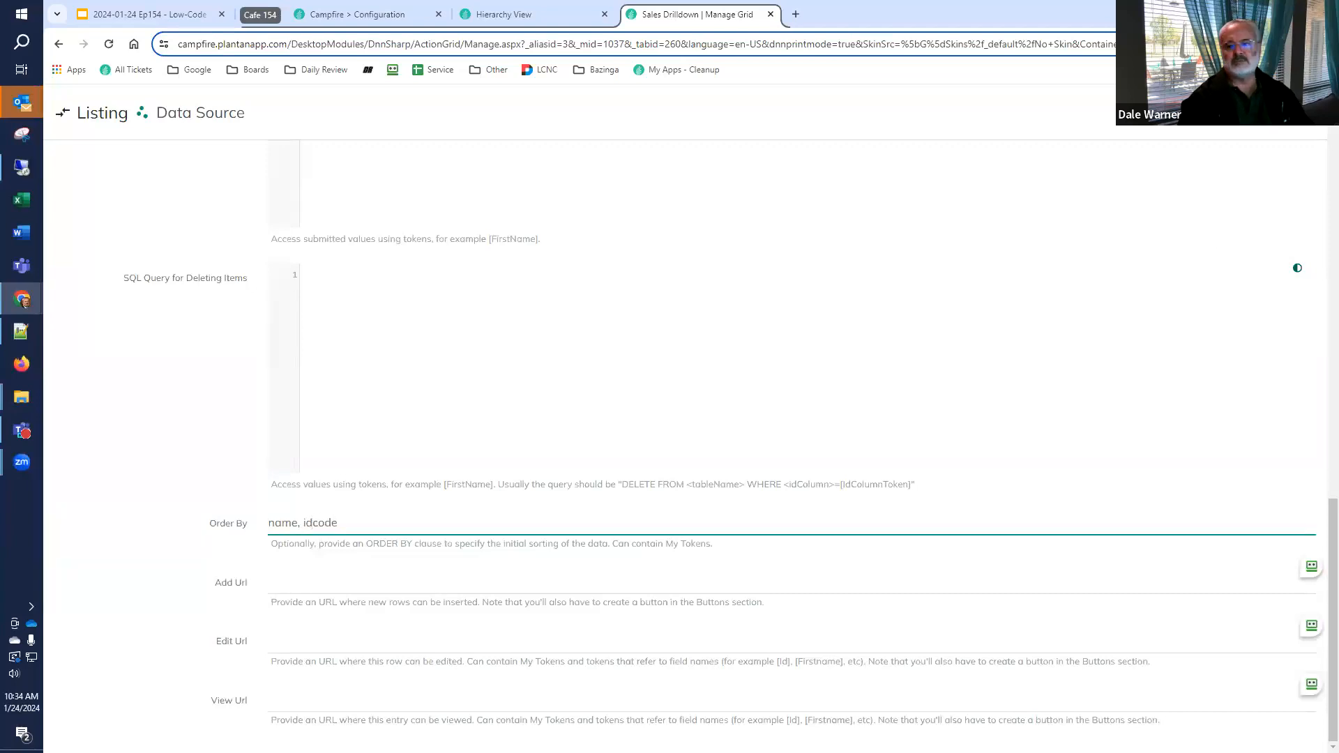
pyautogui.click(1186, 113)
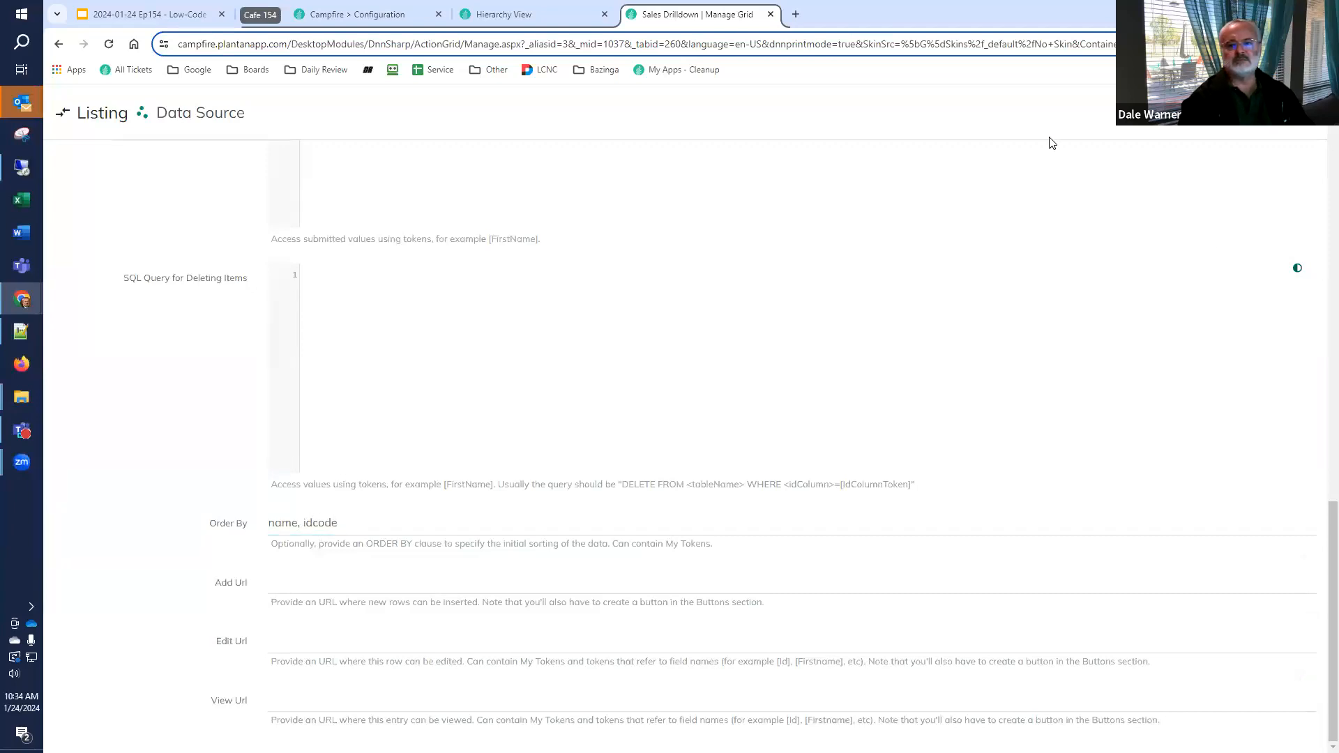
# Review the "Detail Form and Data Retrieval" and "Creating a Hierarchy View" slides in Google Slides and return to the Sales Drilldown listing's settings
pyautogui.click(516, 14)
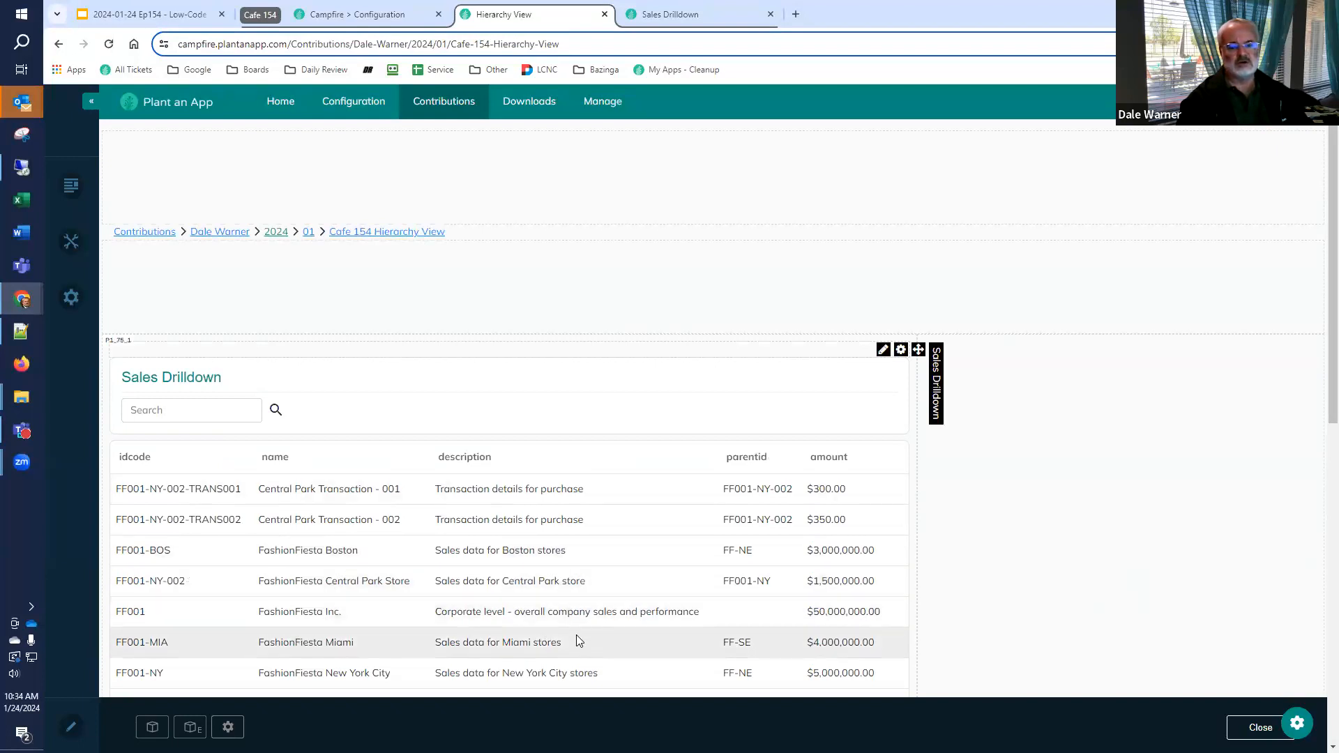
pyautogui.click(147, 10)
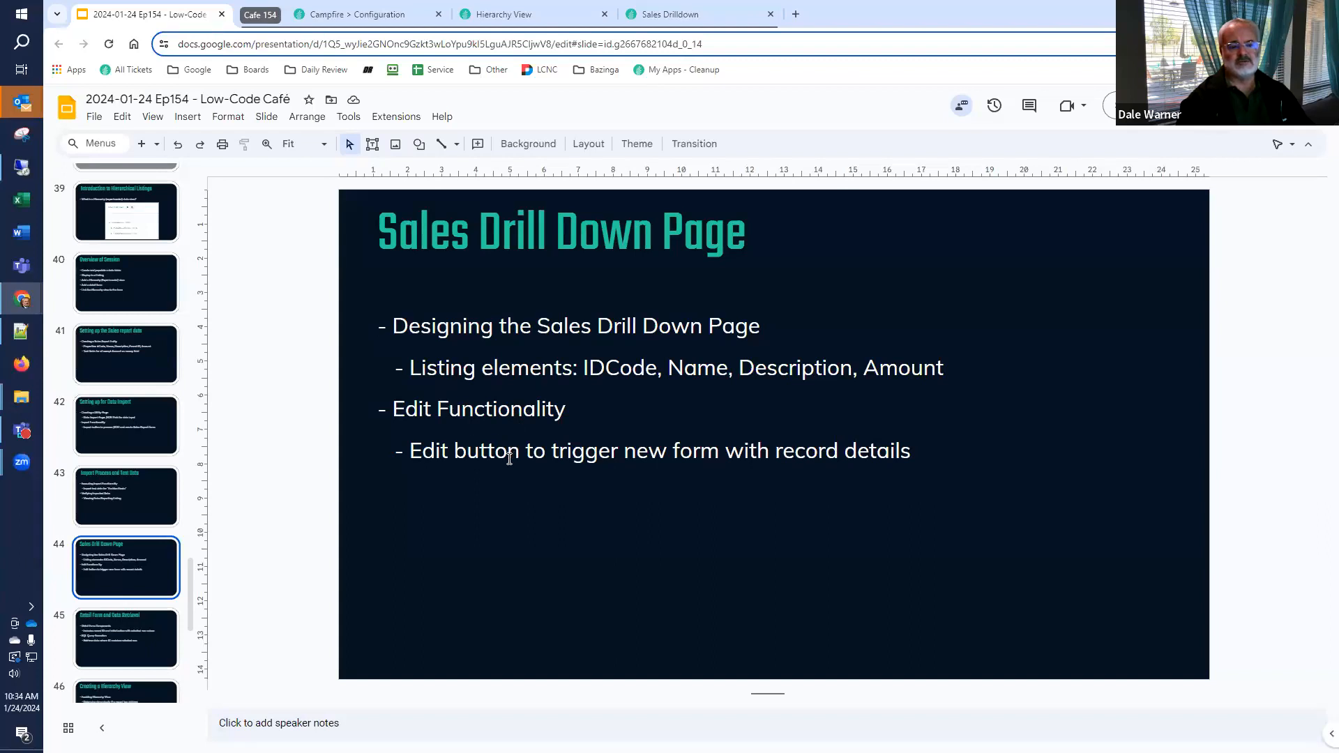
pyautogui.scroll(-3, 144, 432)
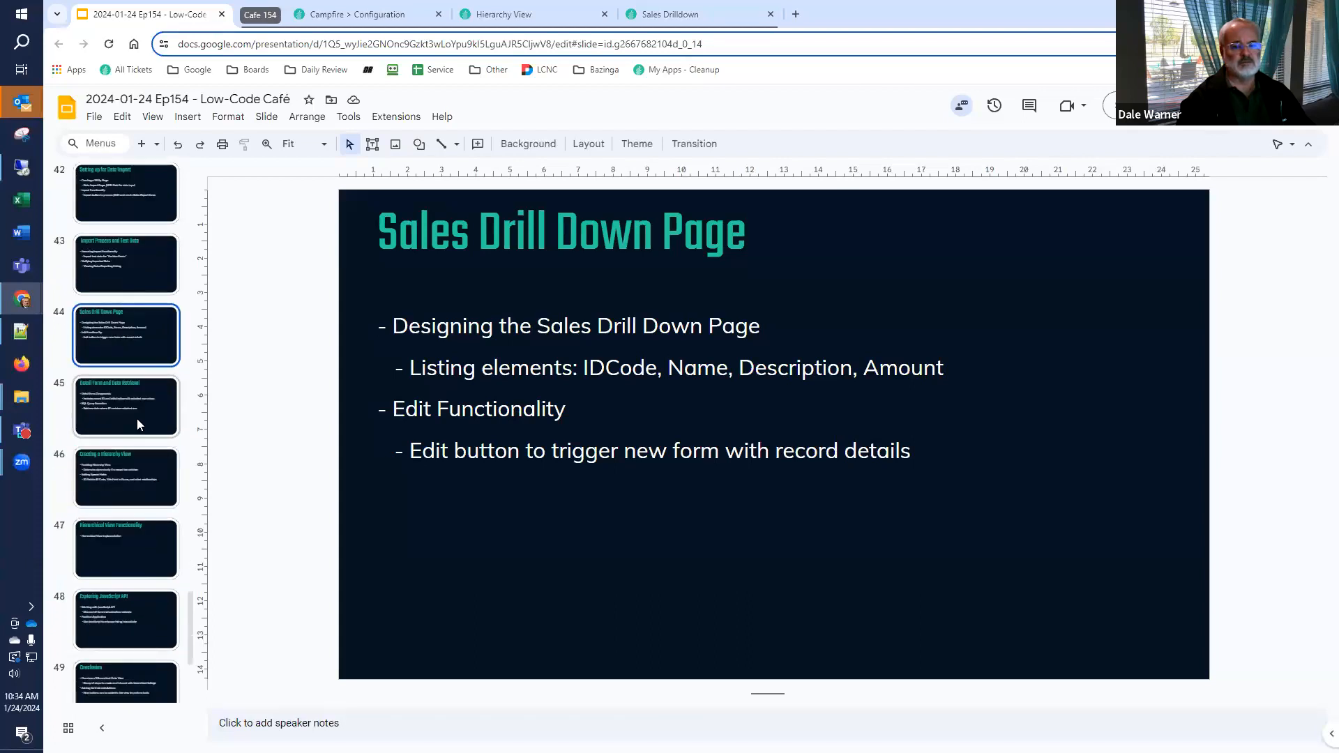
pyautogui.click(138, 422)
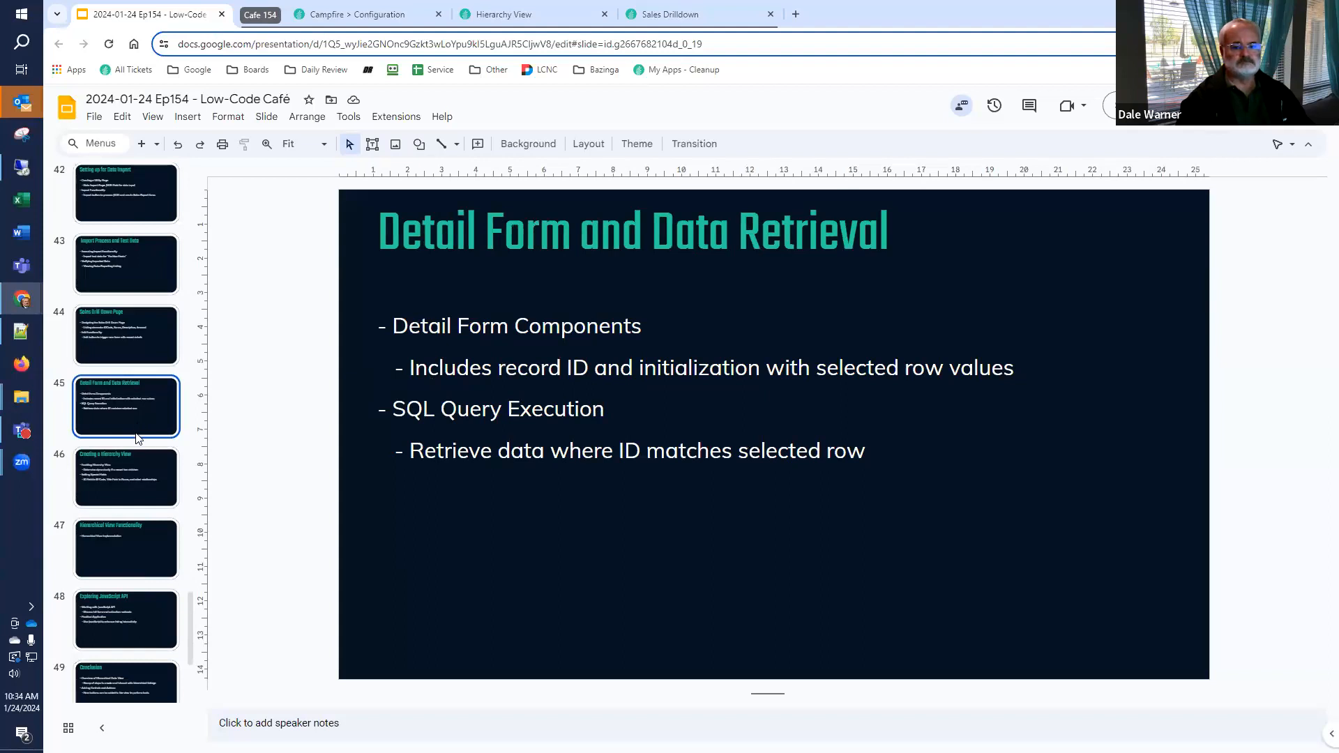
pyautogui.click(130, 470)
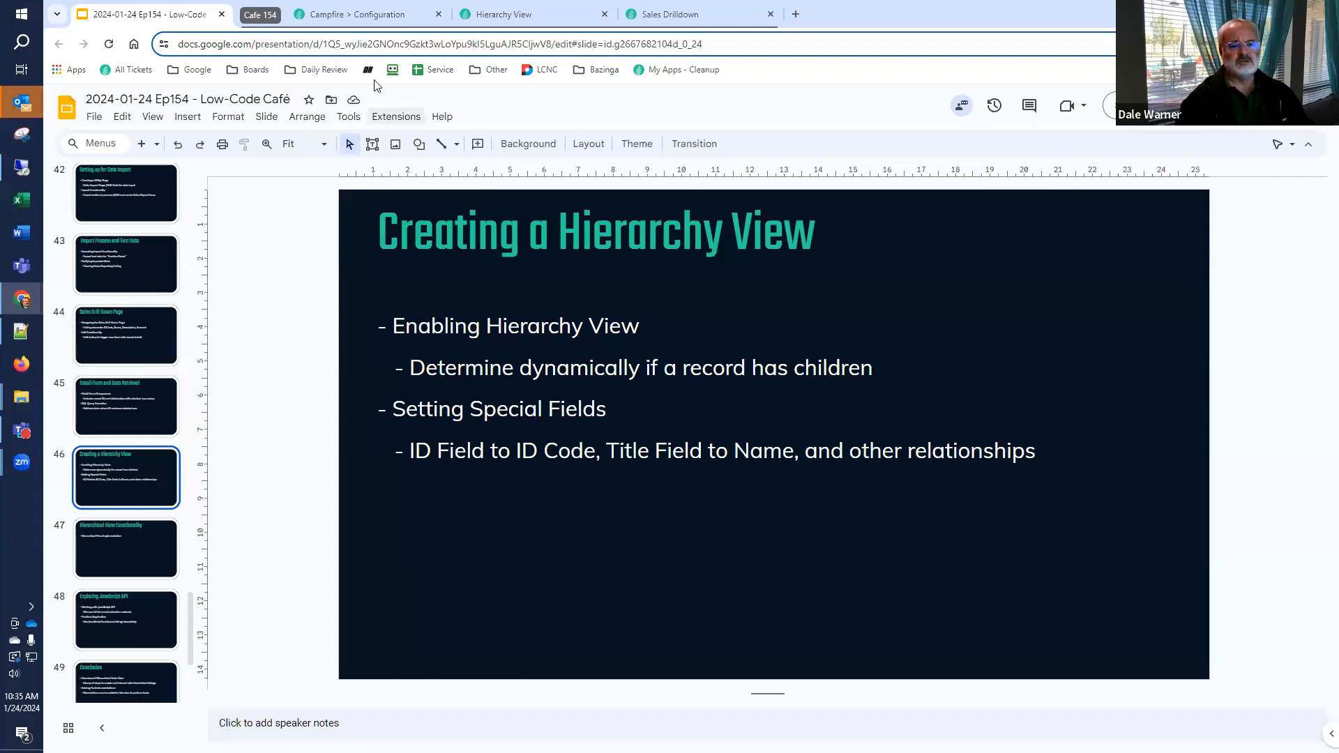
pyautogui.click(499, 15)
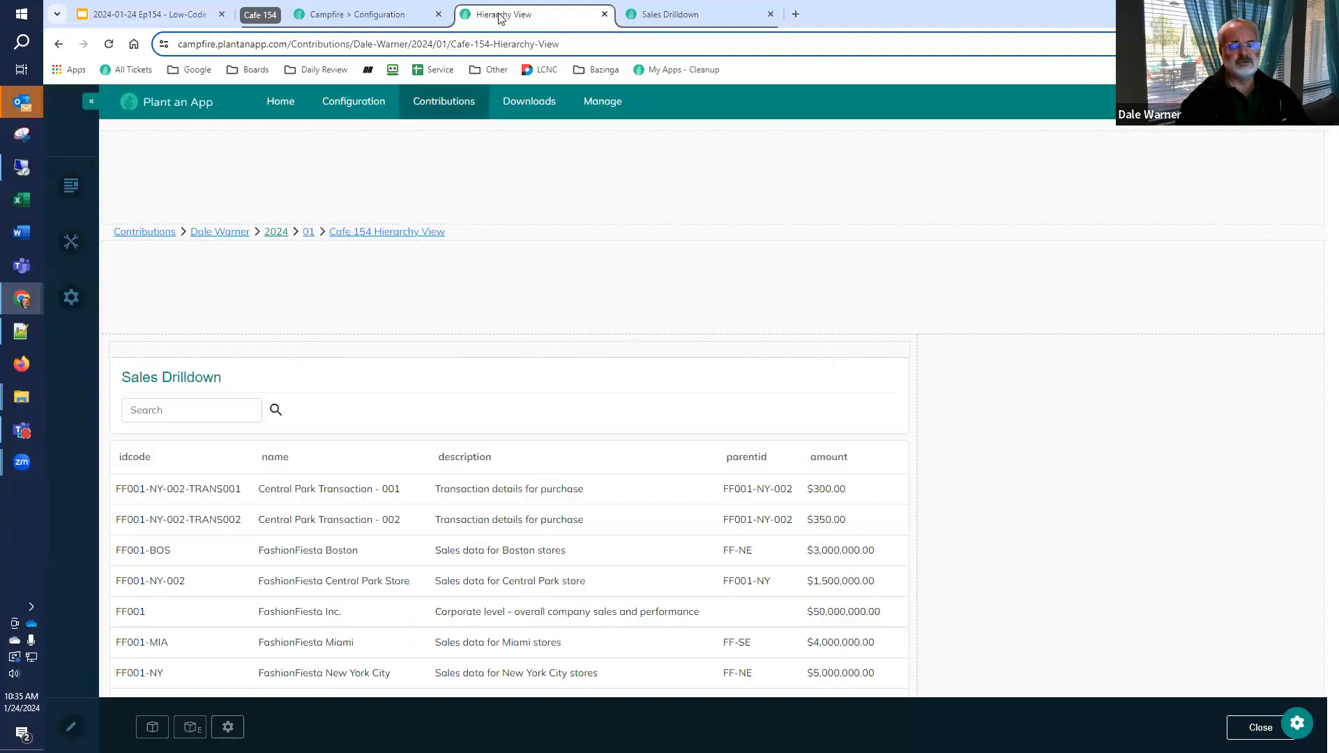
pyautogui.click(658, 15)
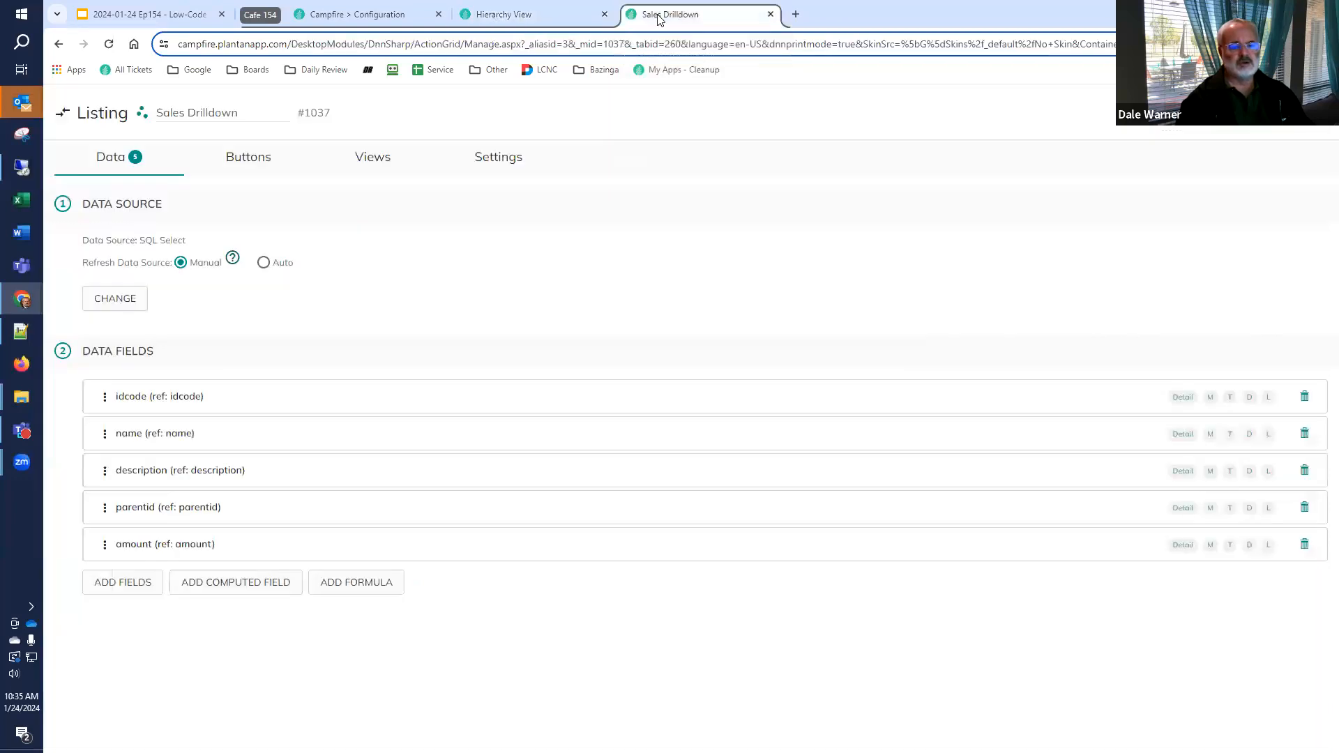
pyautogui.click(392, 160)
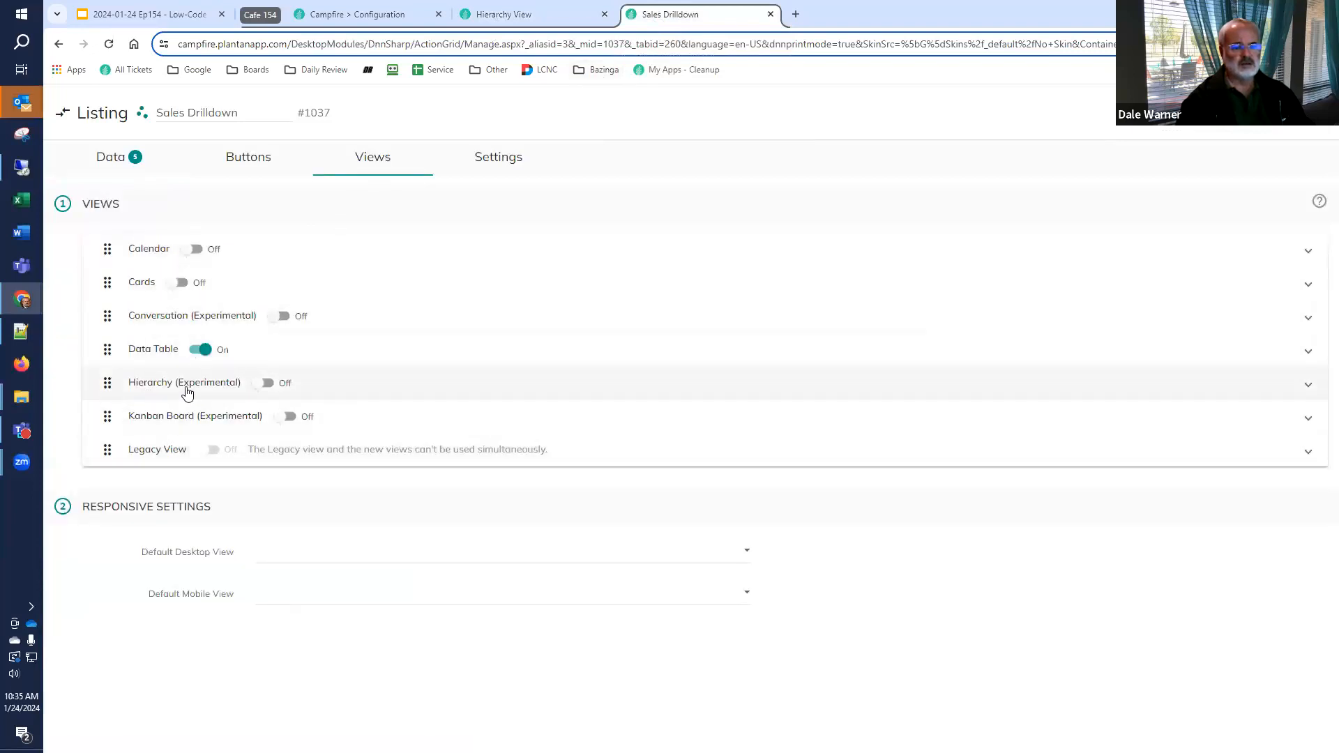
pyautogui.click(160, 388)
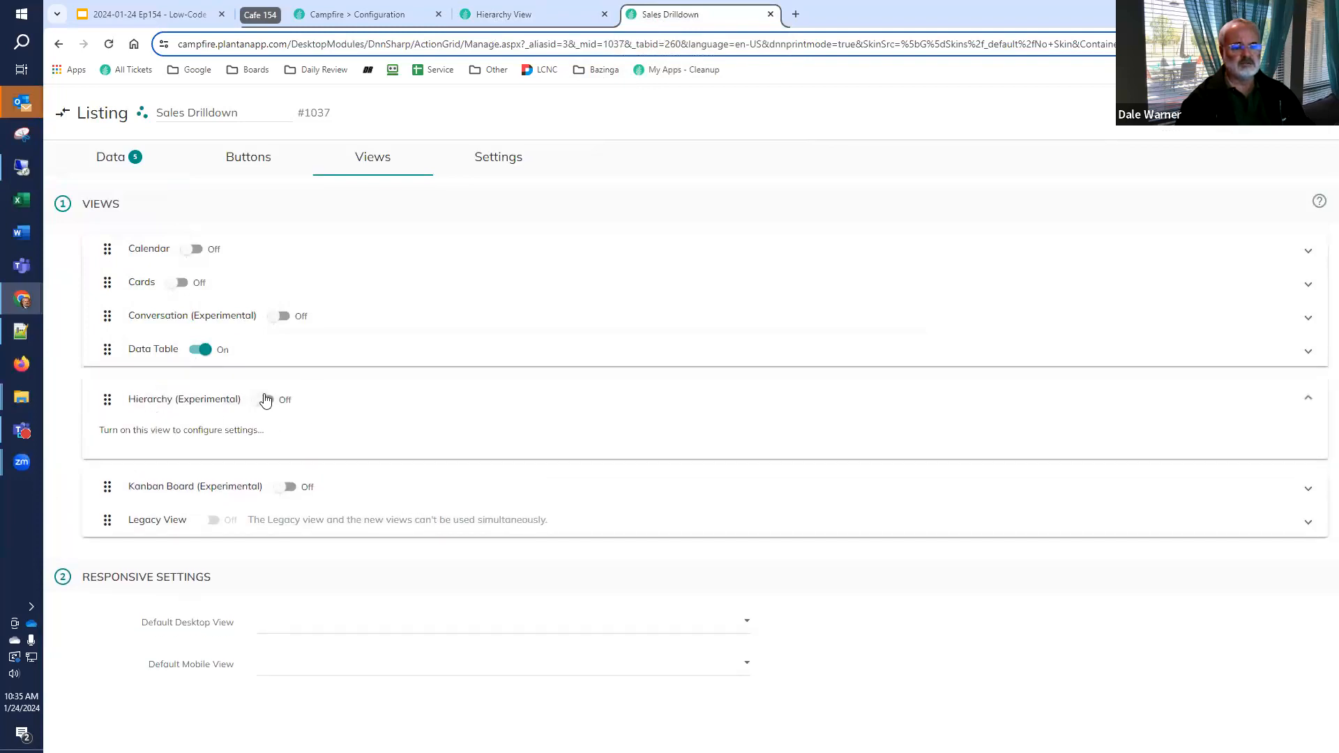
pyautogui.click(268, 401)
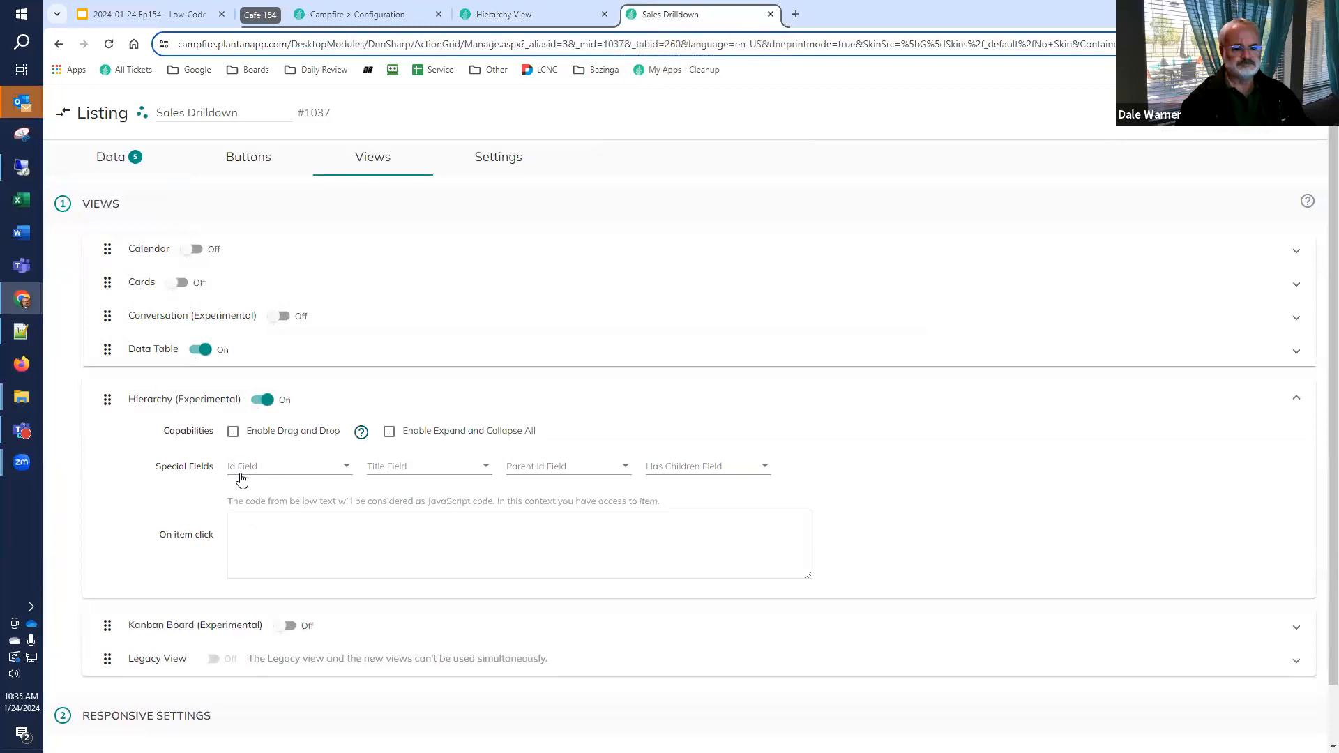
pyautogui.click(311, 474)
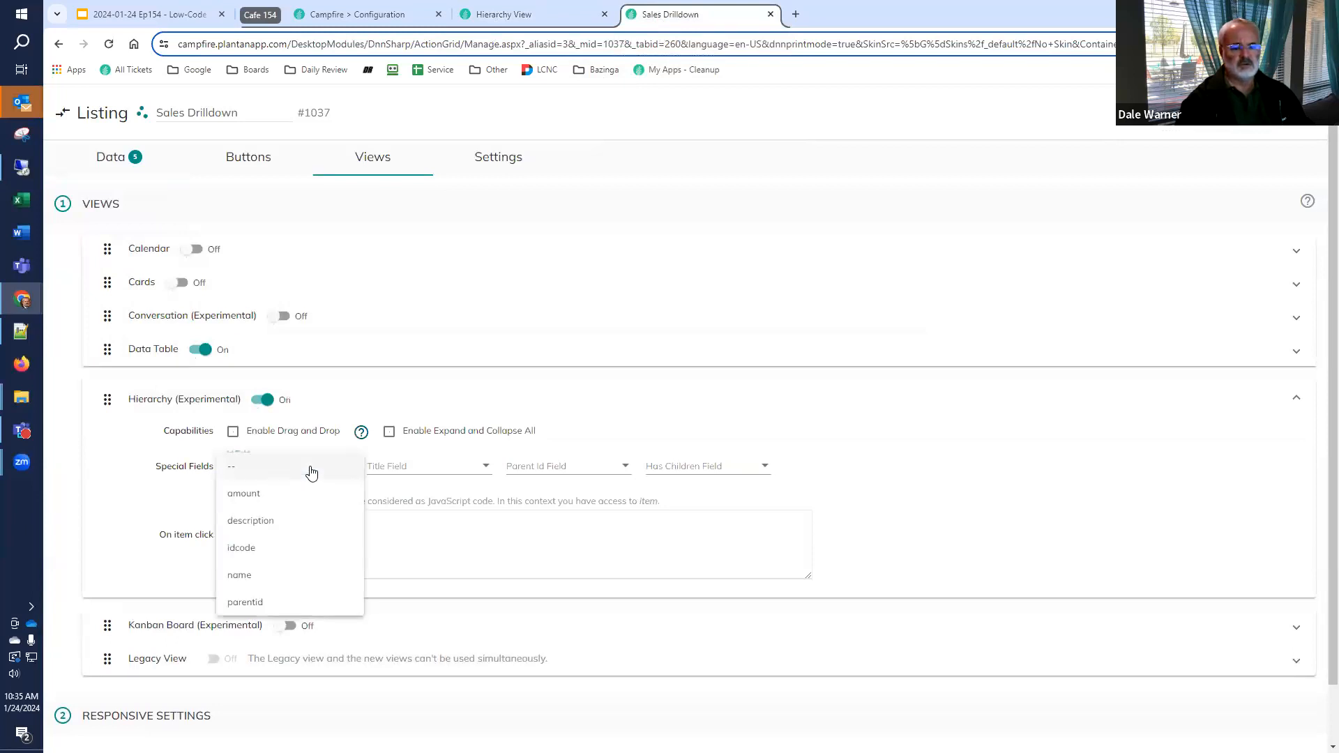
pyautogui.click(161, 477)
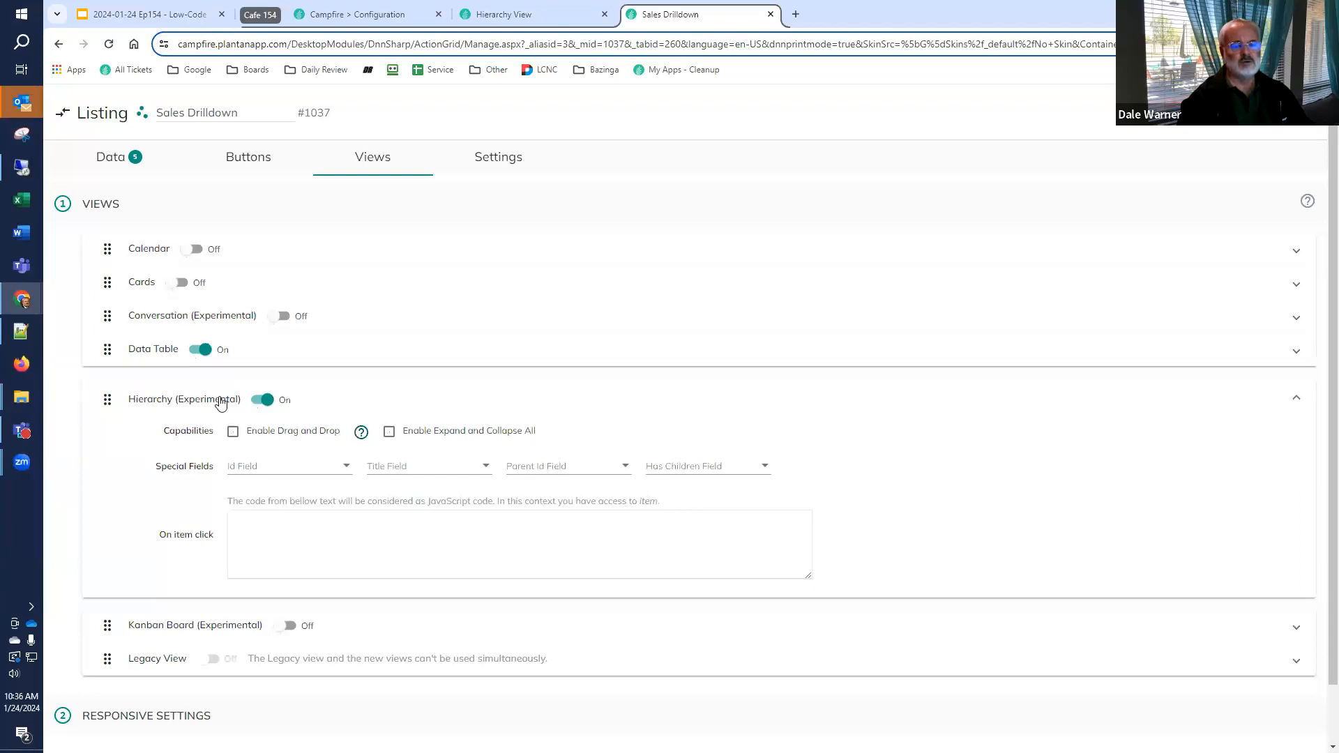
pyautogui.click(263, 400)
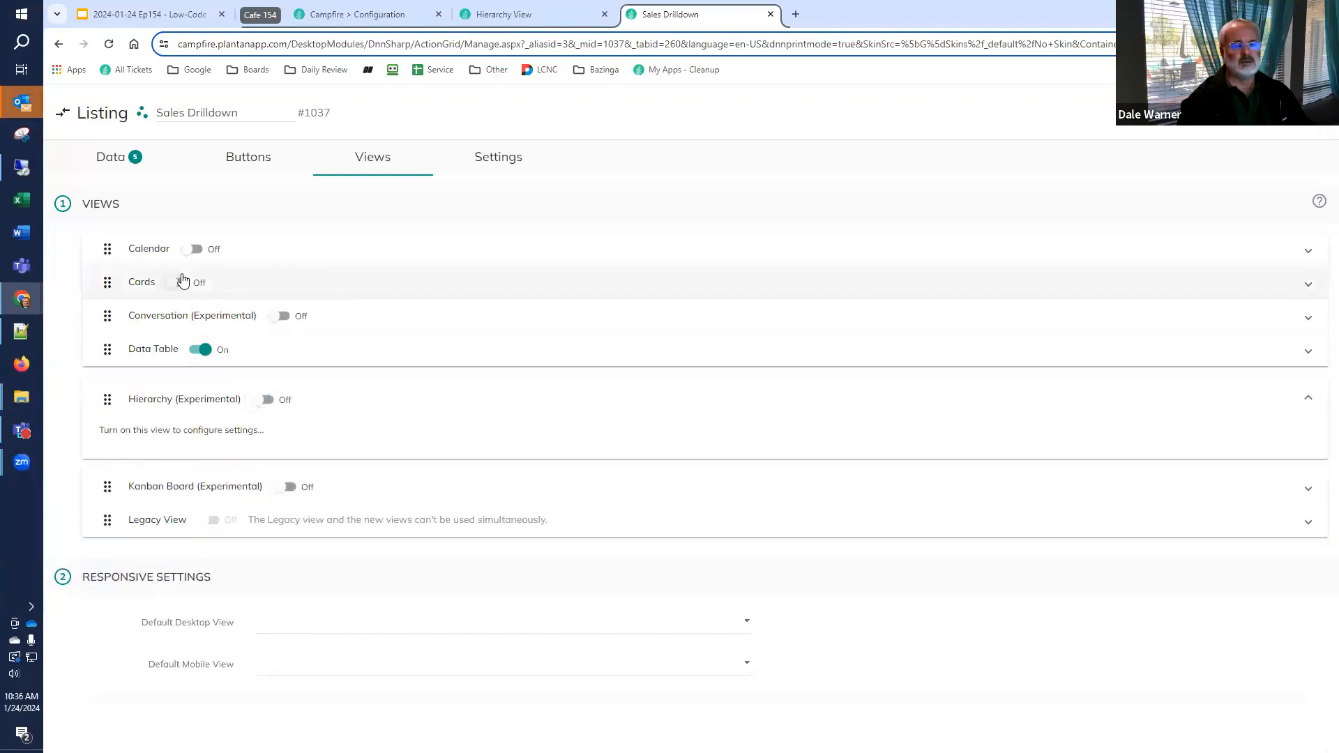
# Replace the data source's query on app.SalesReport with one combining name and idcode and computing a HasChildren bit from matching ParentId records, and save it
pyautogui.click(109, 168)
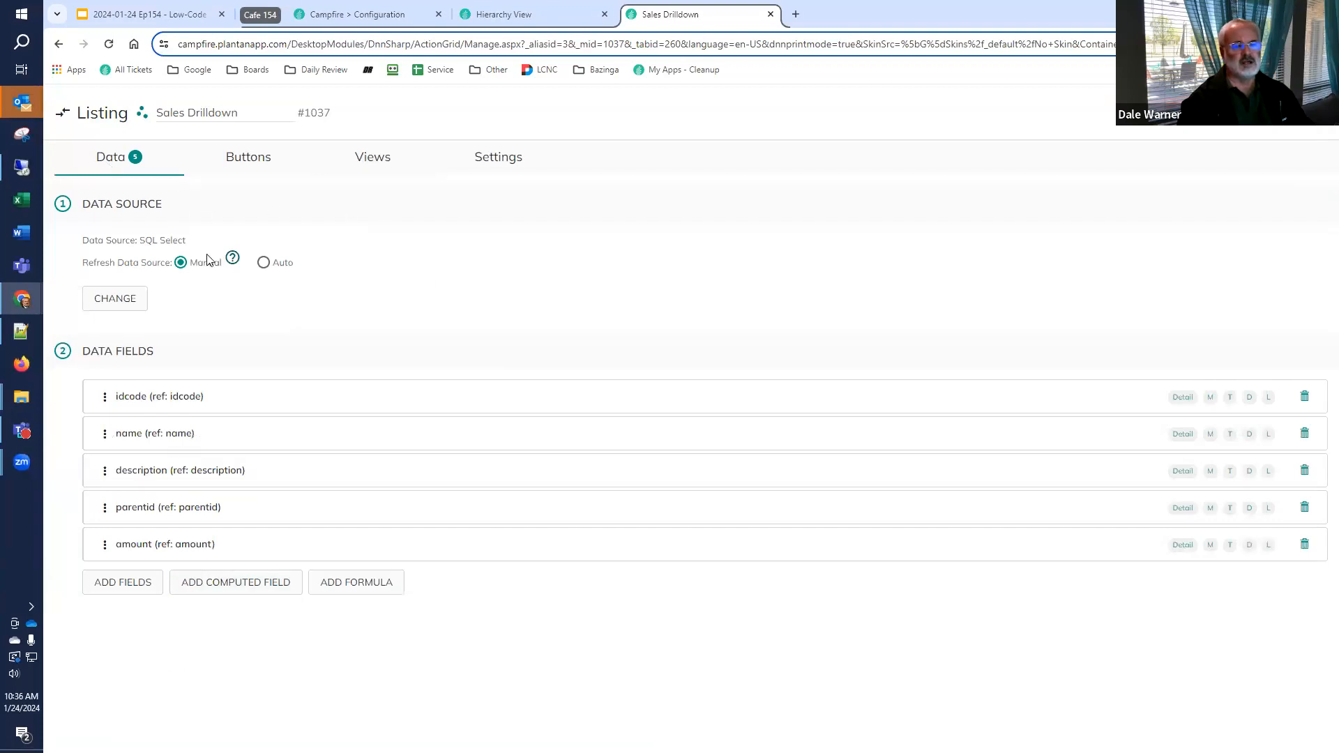
pyautogui.click(115, 305)
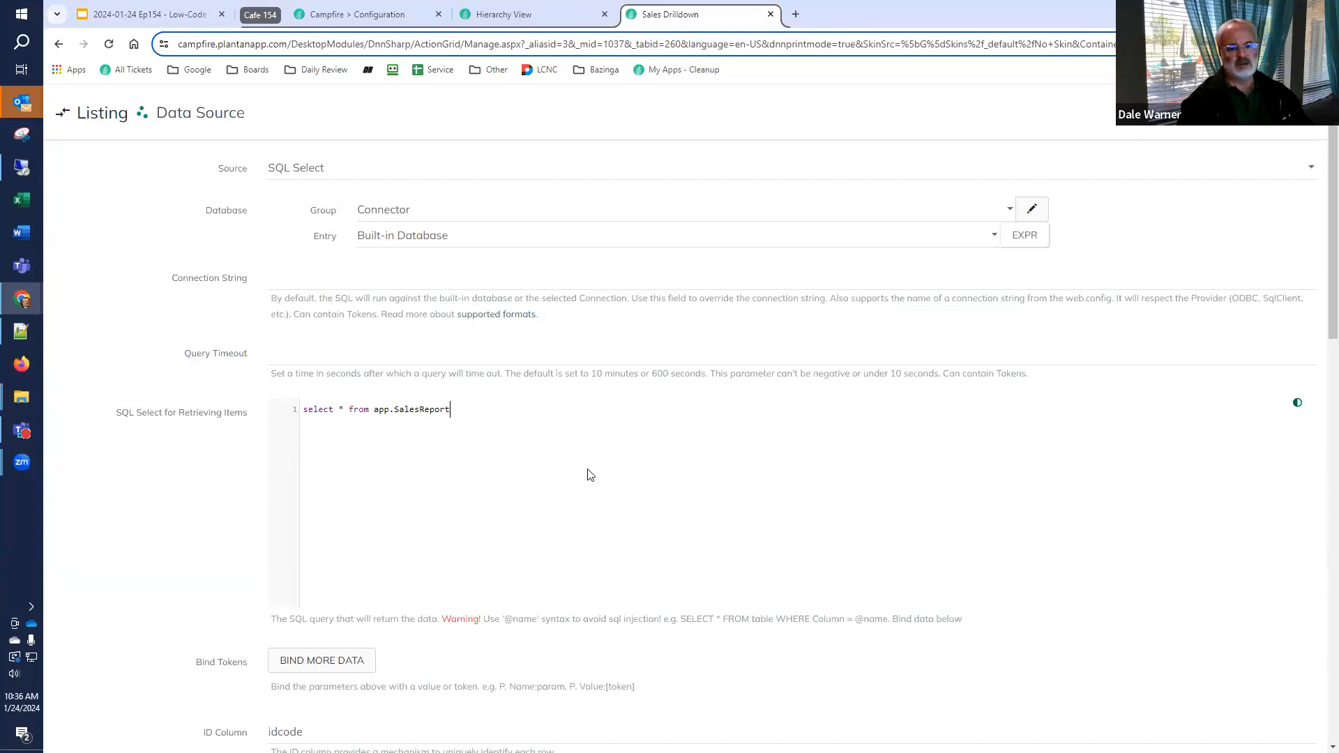
pyautogui.hotkey('ctrl', 'a')
pyautogui.write("select idcode, name + ' - ' + idcode as name, description, amount, parentid,   CASE WHEN EXISTS (SELECT 1 FROM app.SalesReport WHERE ParentId = SR.idcode)     THEN CAST(1 as bit) -- 'true'     ELSE CAST(0 as bit) -- 'false'   END AS HasChildren from app.SalesReport SR")
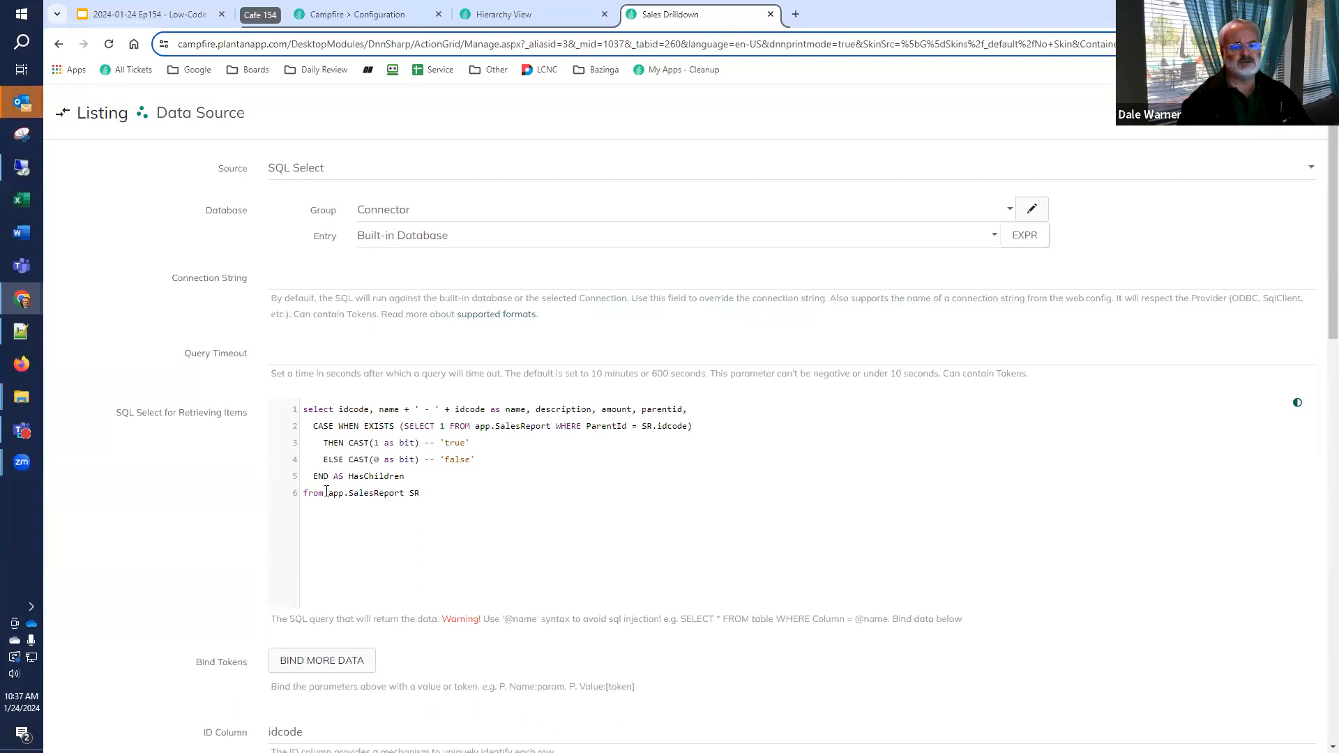
pyautogui.moveTo(331, 476); pyautogui.dragTo(304, 434)
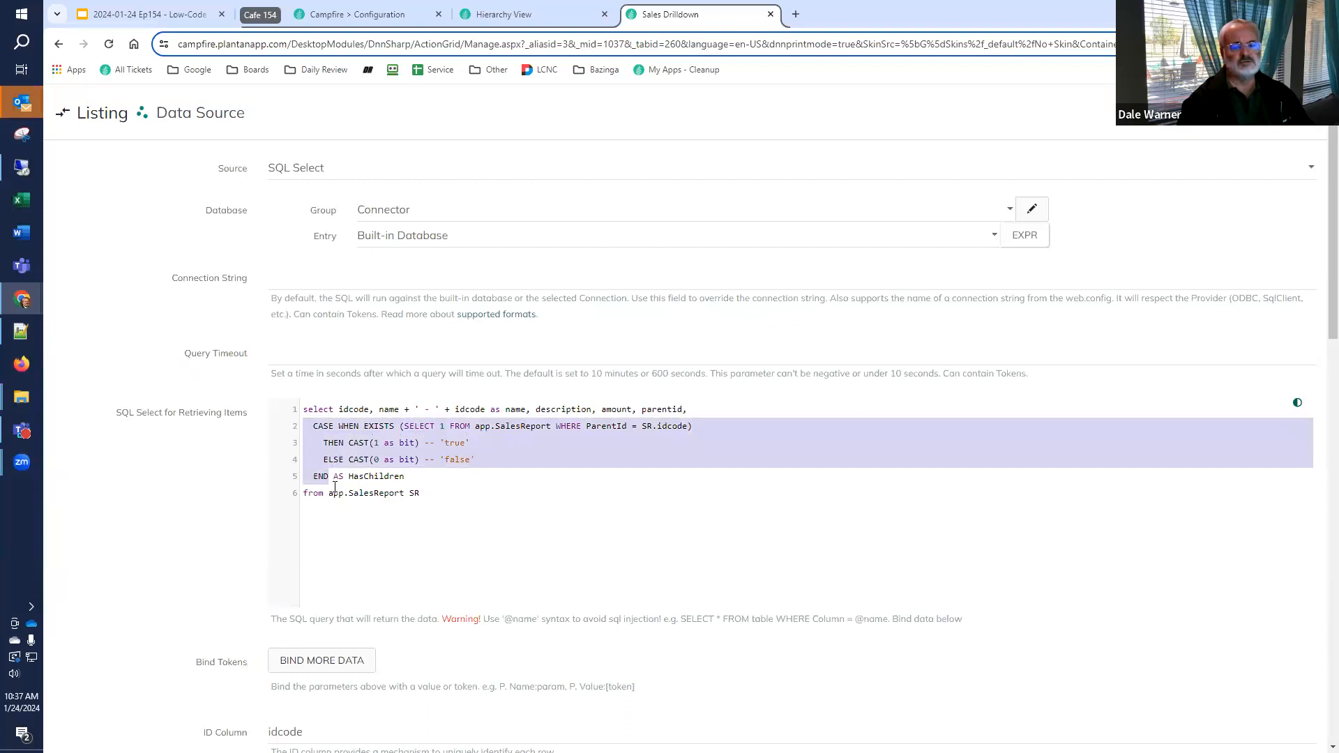
pyautogui.doubleClick(371, 477)
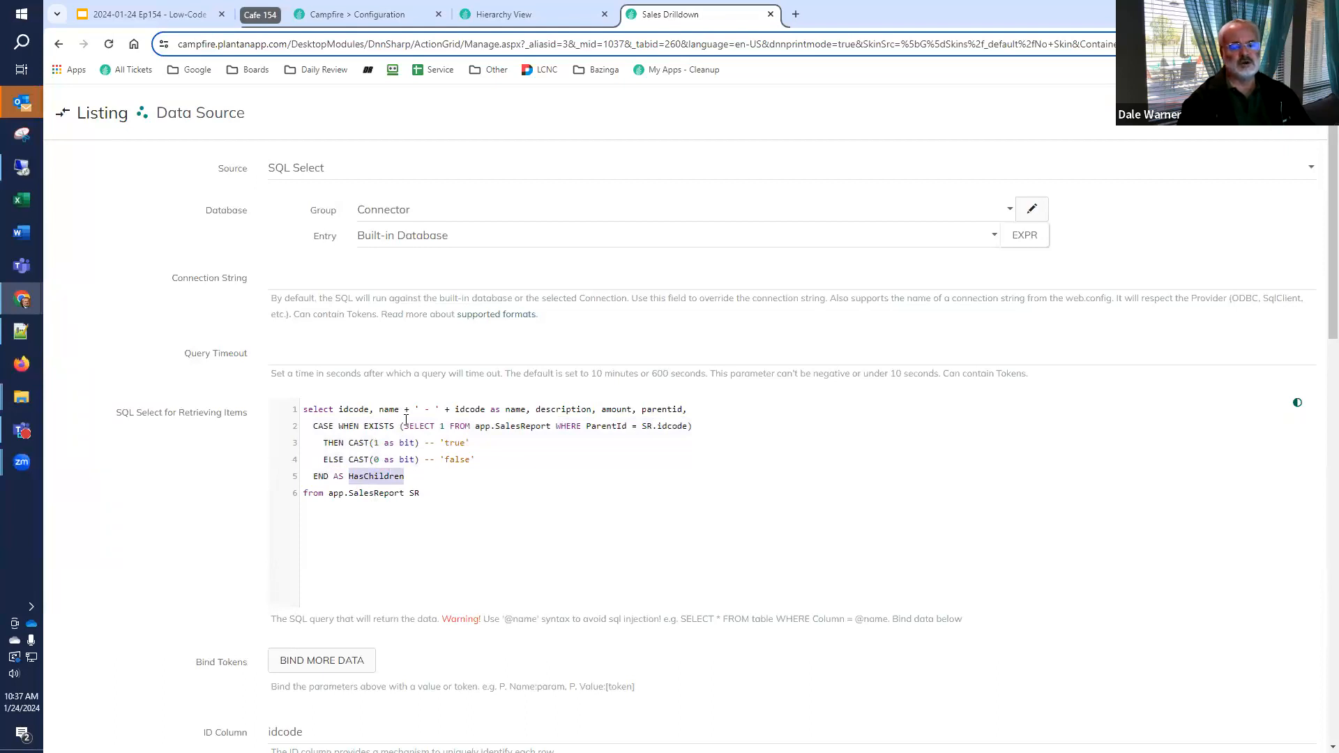
pyautogui.moveTo(404, 425); pyautogui.dragTo(689, 427)
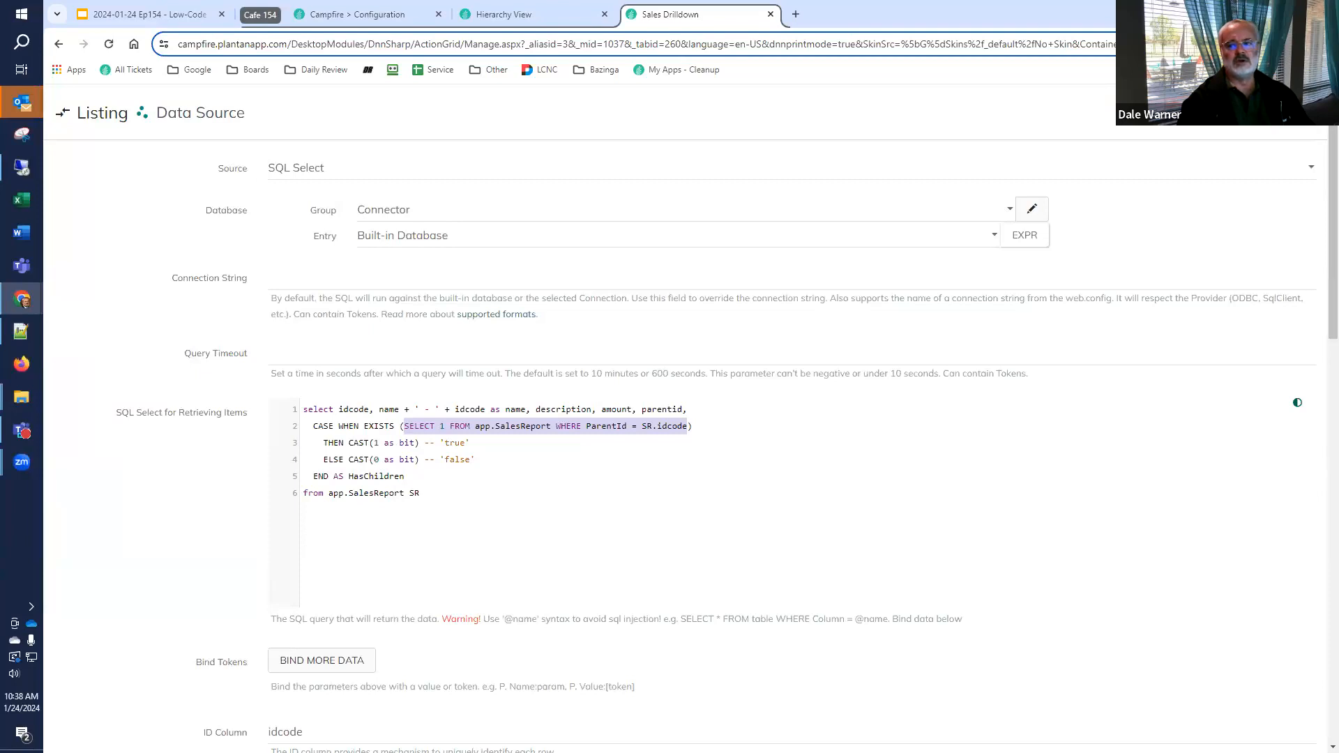
pyautogui.click(1282, 113)
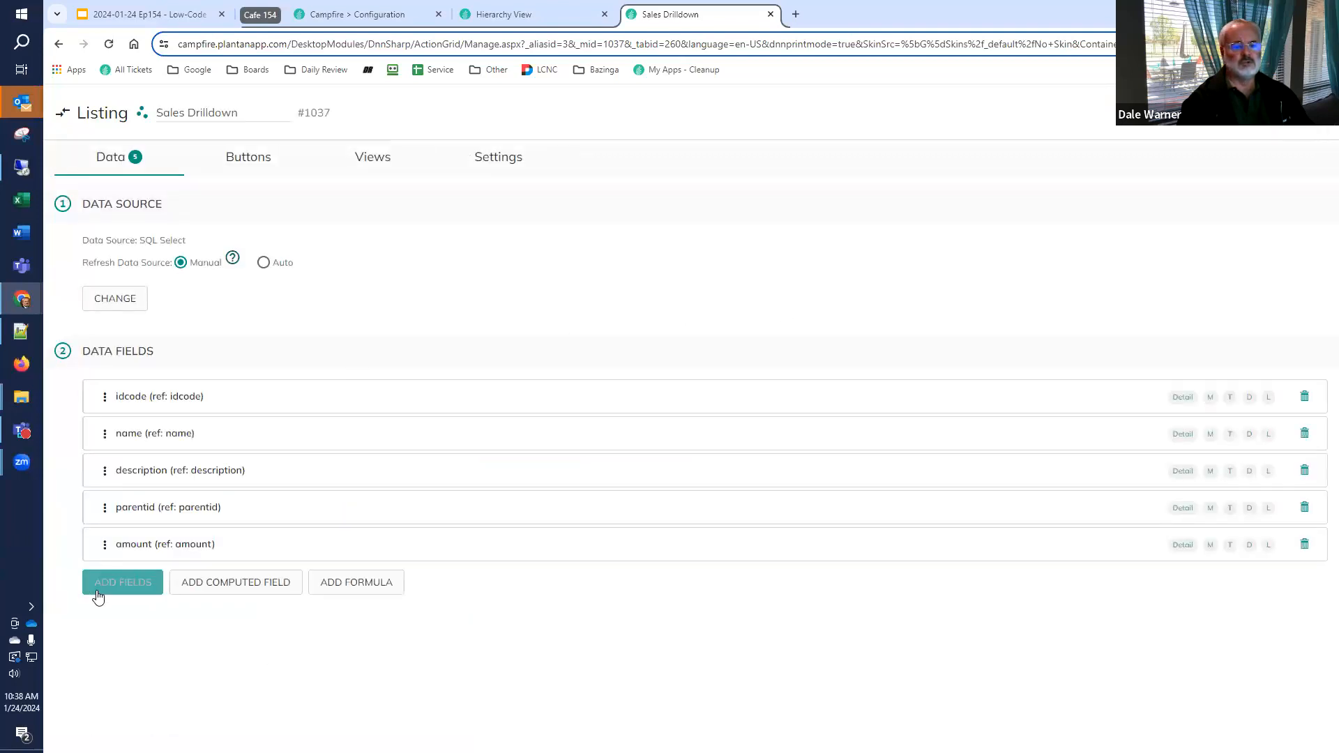
# Add the HasChildren field to the listing's data fields
pyautogui.click(117, 582)
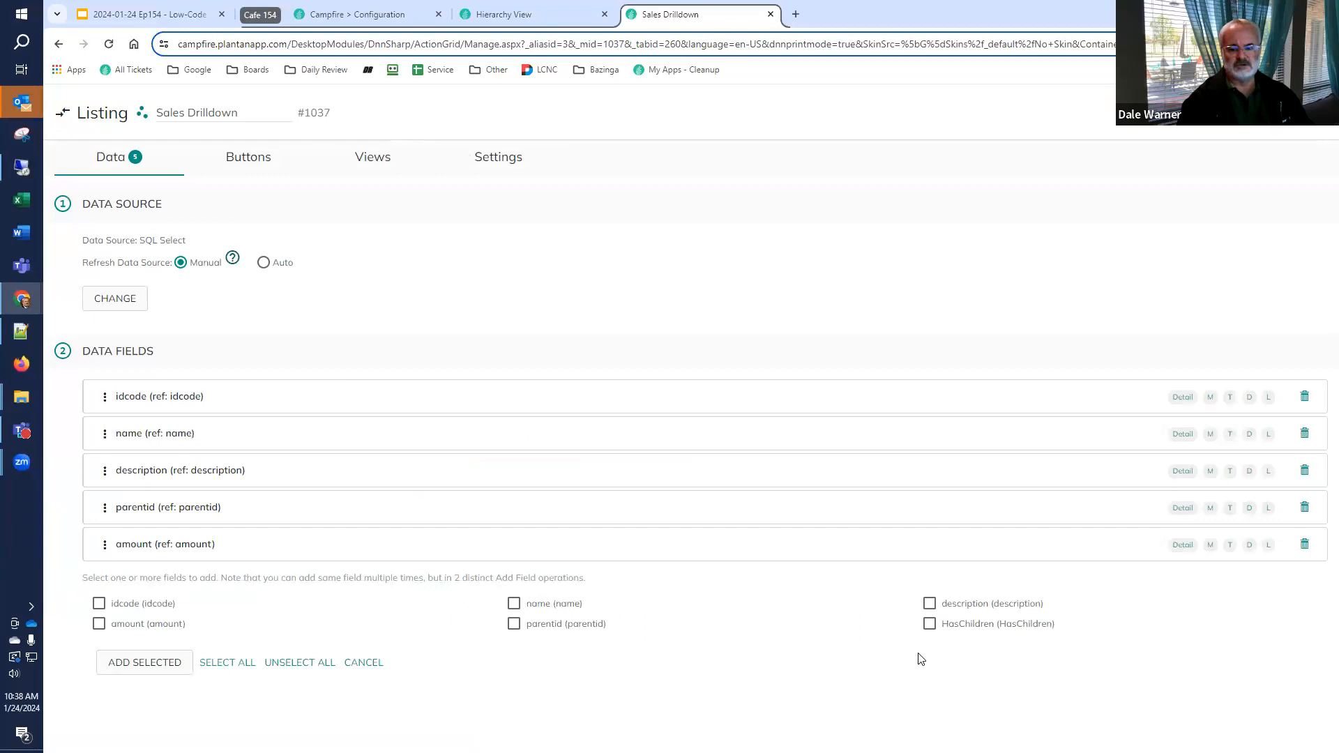
pyautogui.click(930, 624)
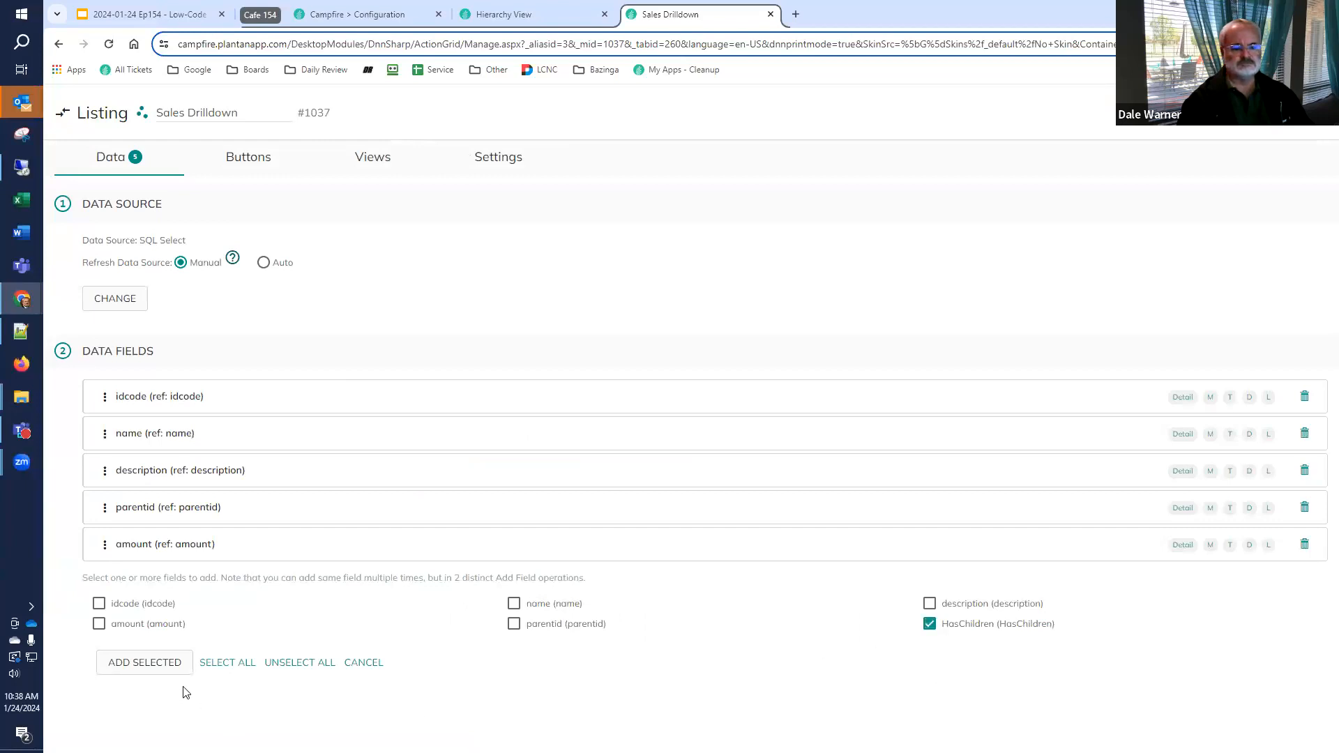
pyautogui.click(170, 668)
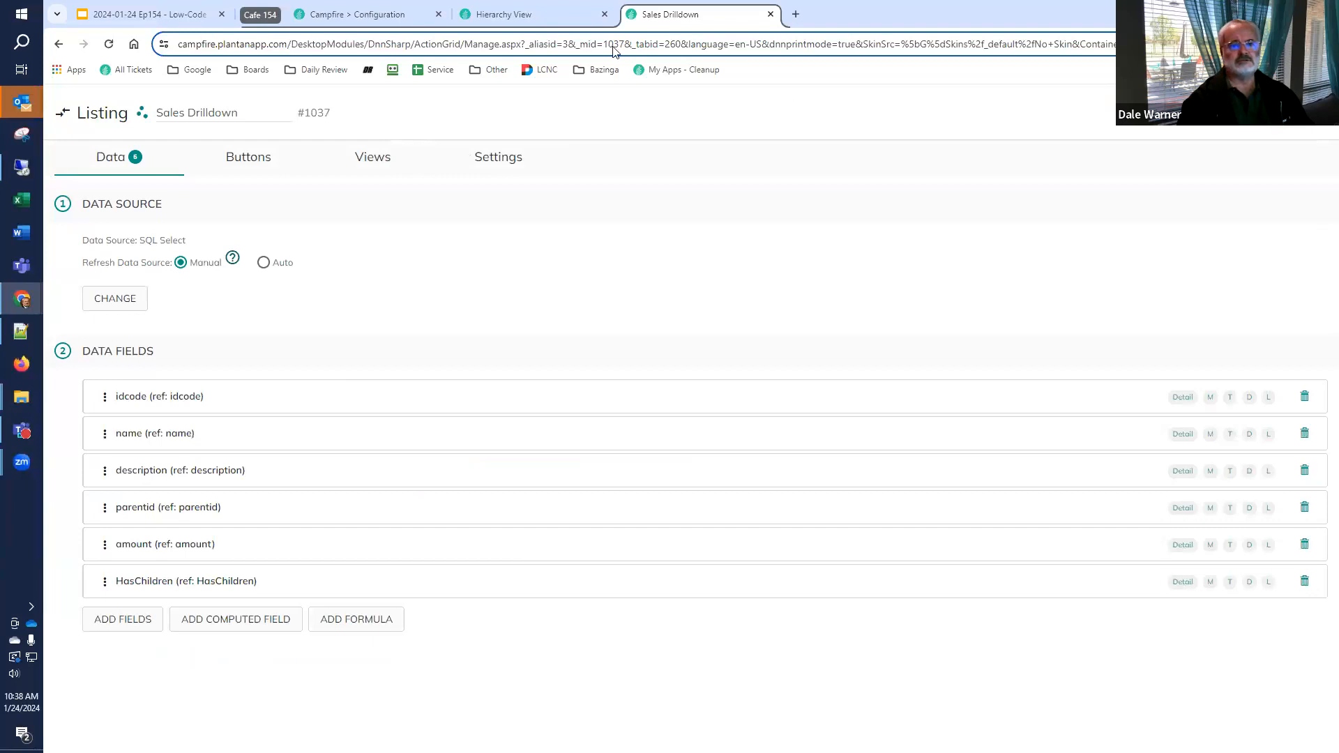
# Reload the Hierarchy View page and search the Sales Drilldown listing for the first transaction's parentid, FF001-NY-002, clearing the search when done
pyautogui.click(517, 20)
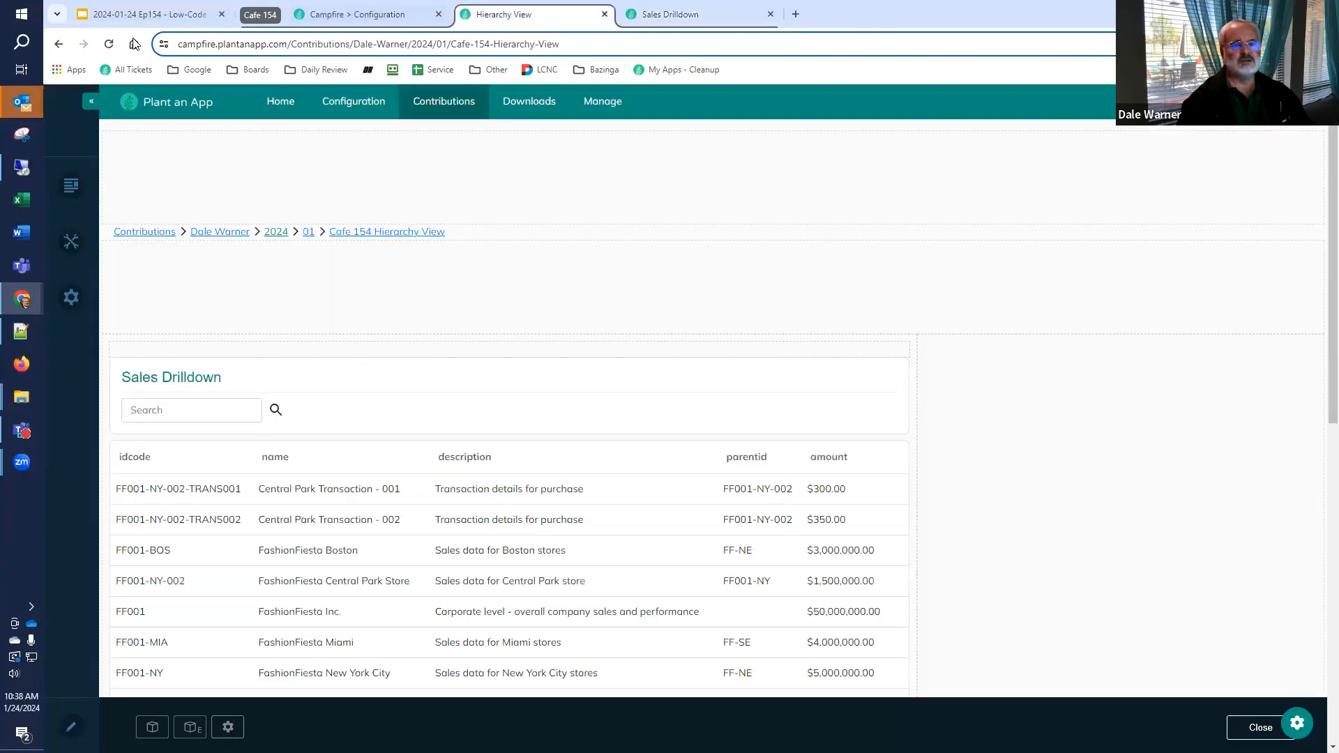
pyautogui.click(113, 46)
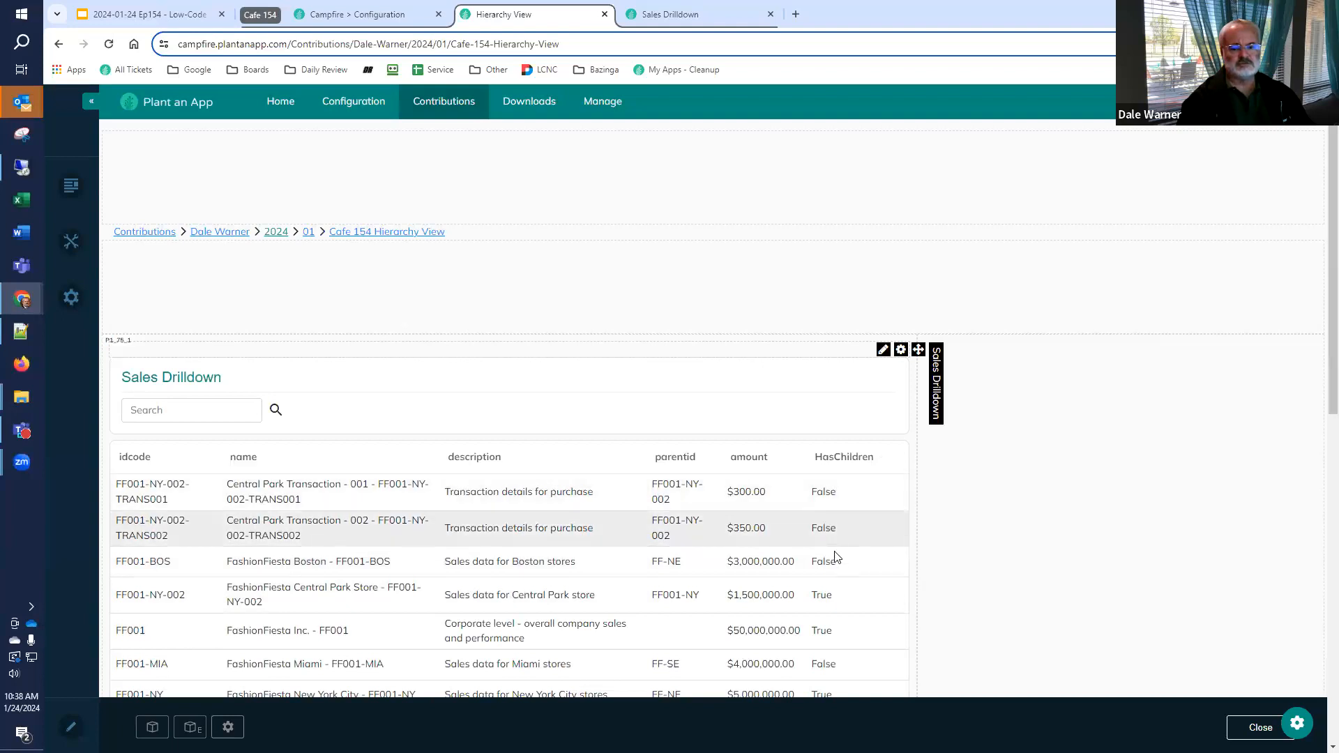
pyautogui.scroll(-2, 842, 597)
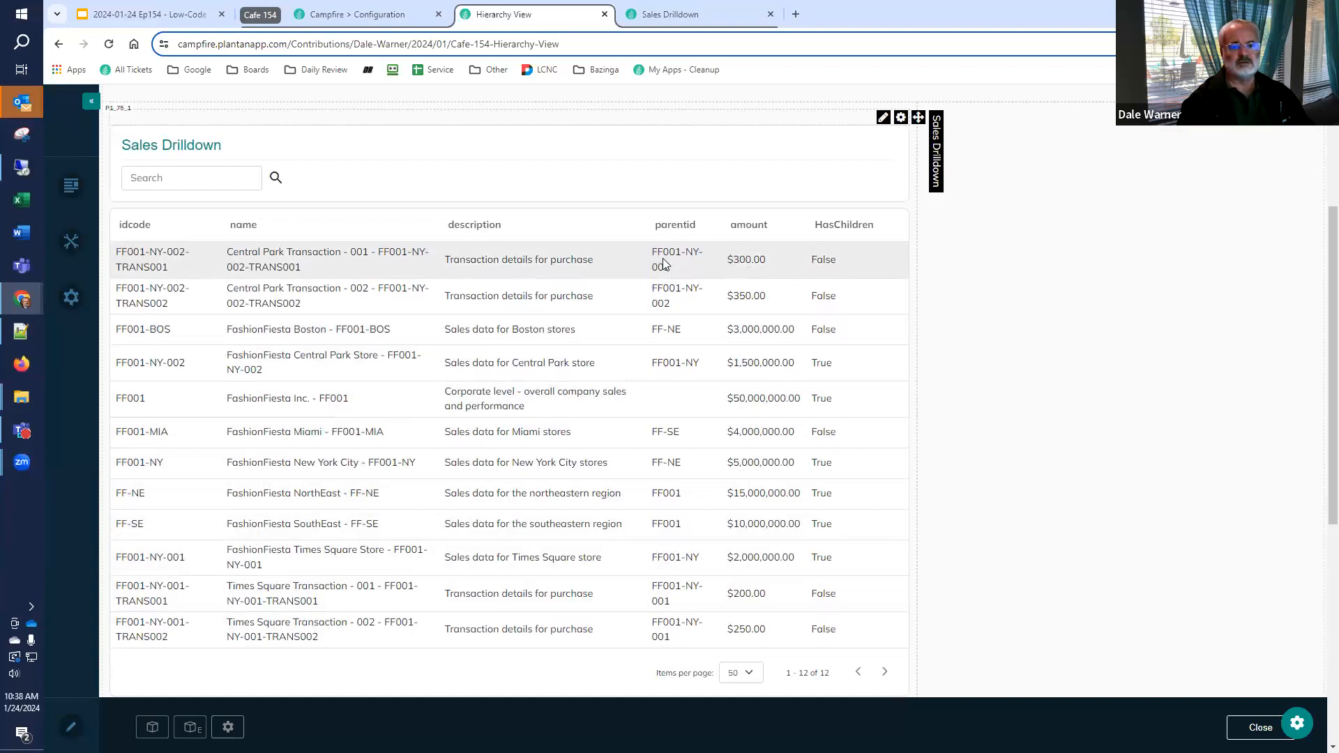
pyautogui.moveTo(650, 254); pyautogui.dragTo(634, 275)
pyautogui.hotkey('ctrl', 'c')
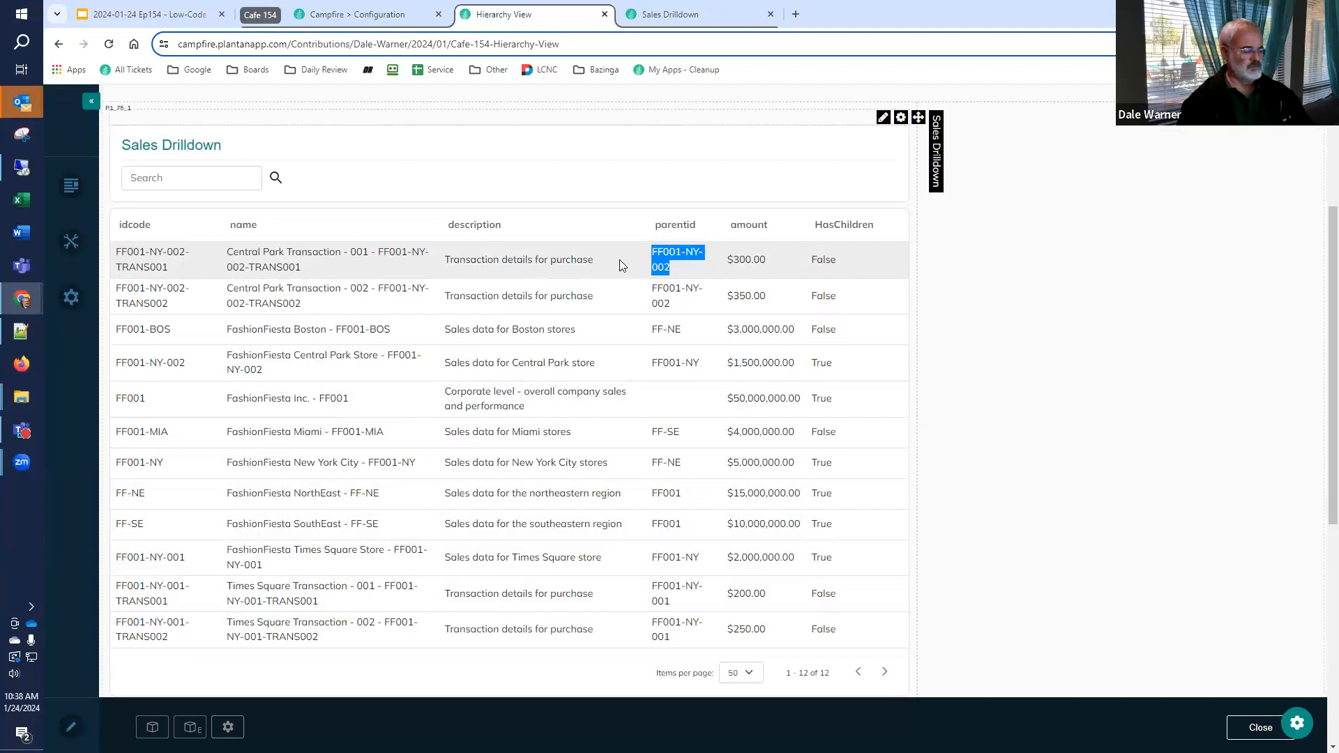
pyautogui.click(210, 179)
pyautogui.hotkey('ctrl', 'v')
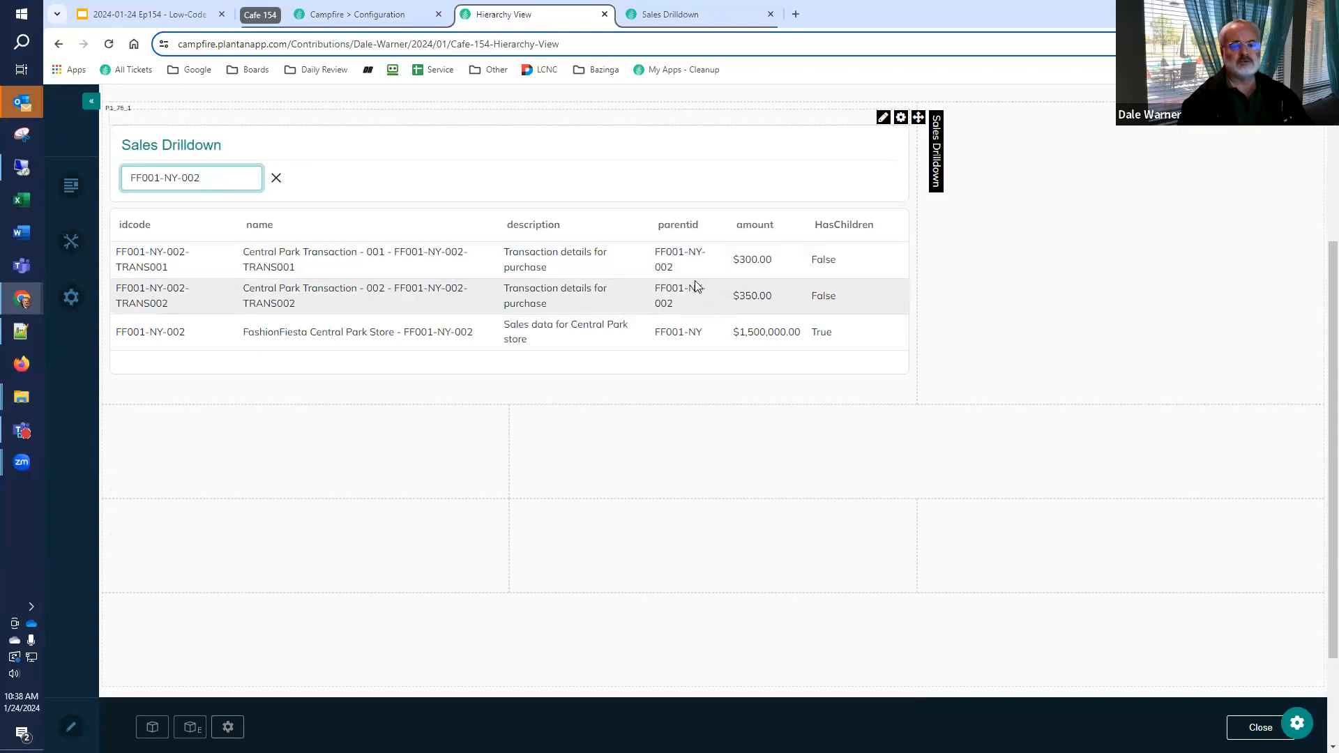
pyautogui.click(275, 179)
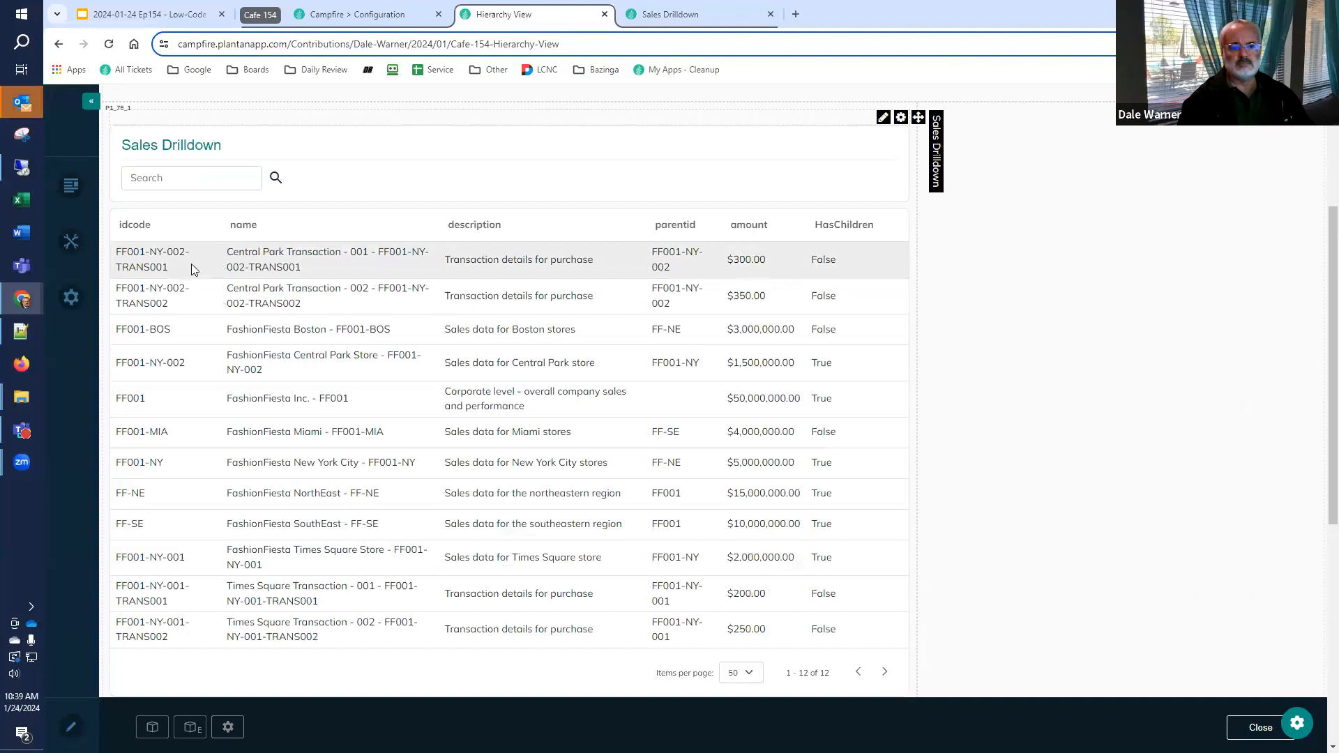
# Search the listing for idcode FF001-NY-002-TRANS001 to check it for child records, and clear the search
pyautogui.moveTo(180, 265); pyautogui.dragTo(116, 254)
pyautogui.hotkey('ctrl', 'c')
pyautogui.click(172, 179)
pyautogui.hotkey('ctrl', 'v')
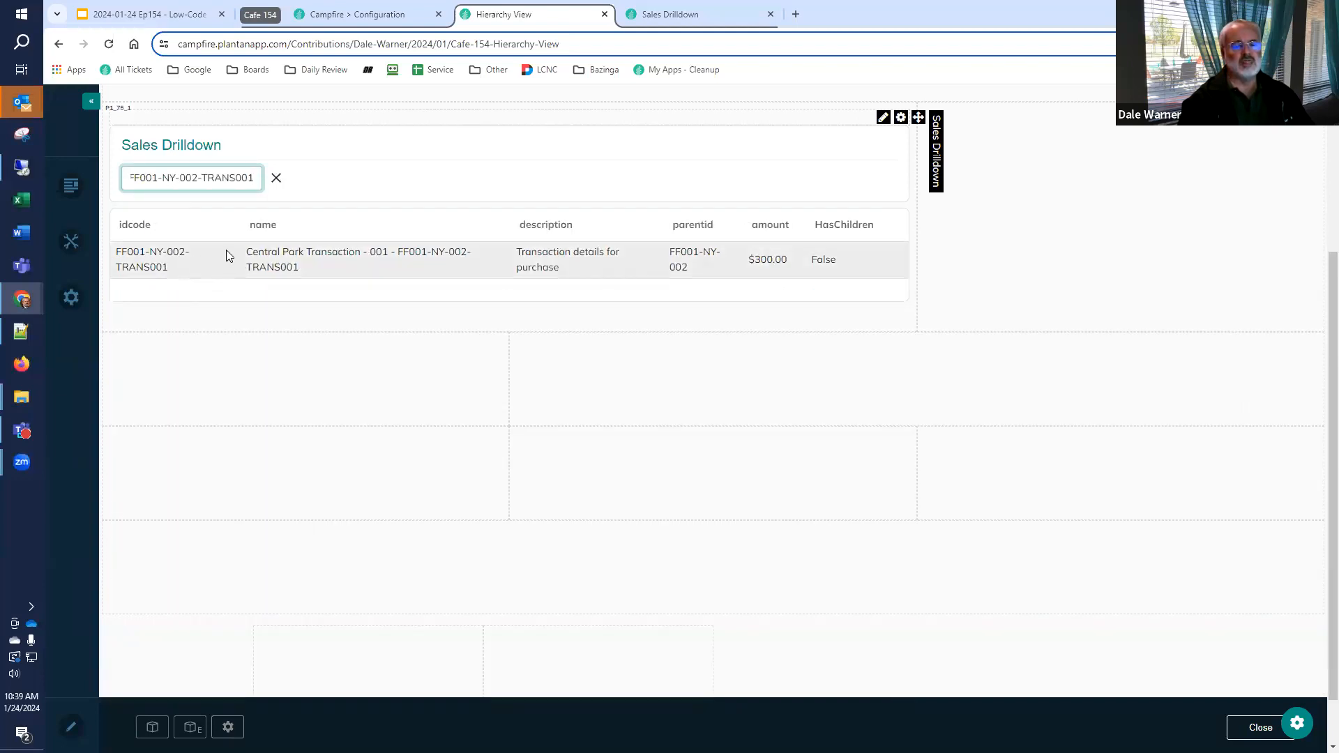
pyautogui.click(276, 178)
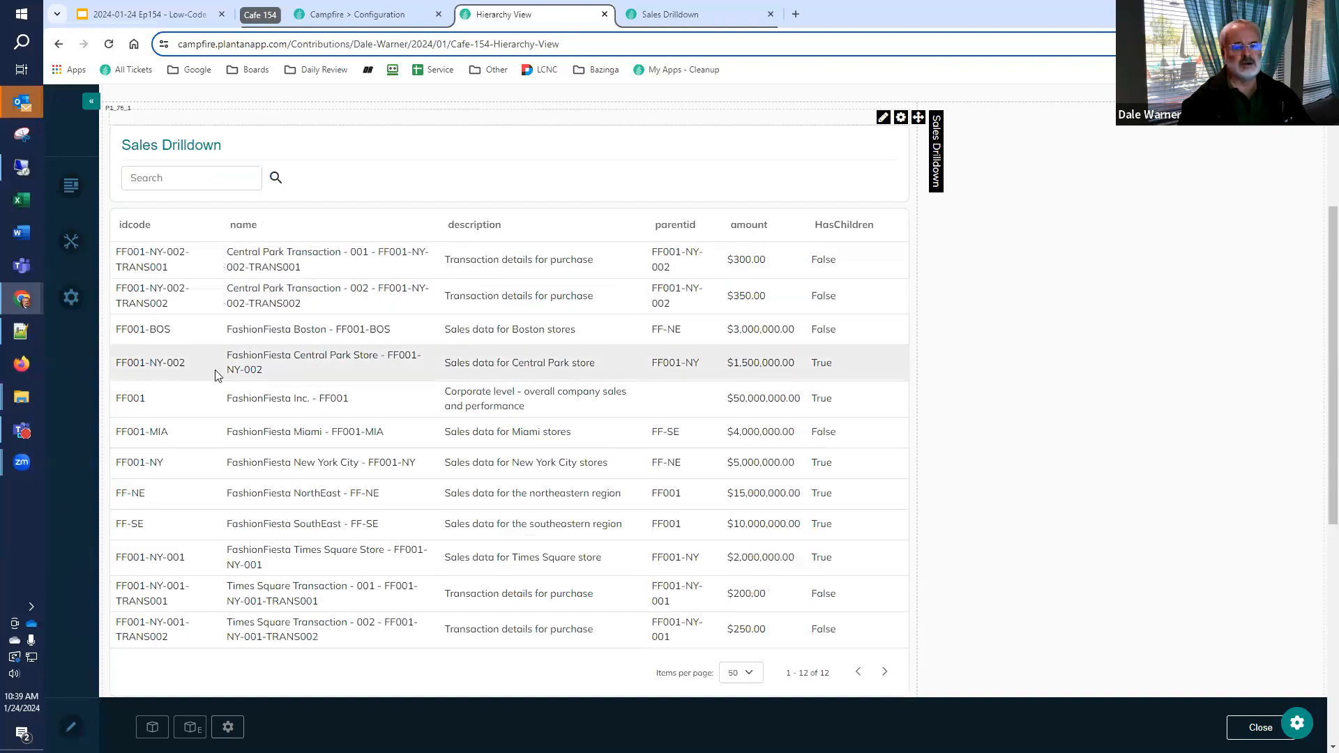
# Check the Central Park Store's child records by searching for its idcode FF001-NY-002, clear the search and return to the listing's settings
pyautogui.moveTo(195, 369); pyautogui.dragTo(119, 373)
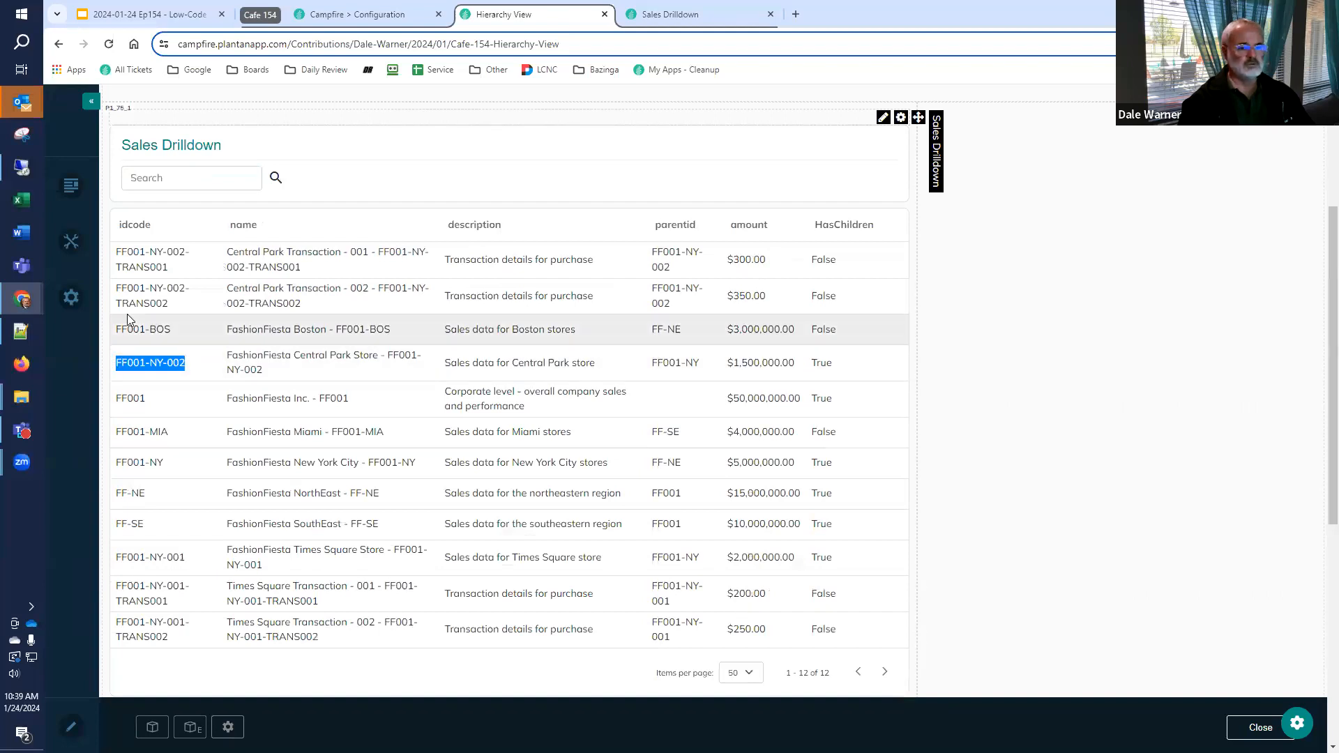
pyautogui.click(207, 180)
pyautogui.hotkey('ctrl', 'v')
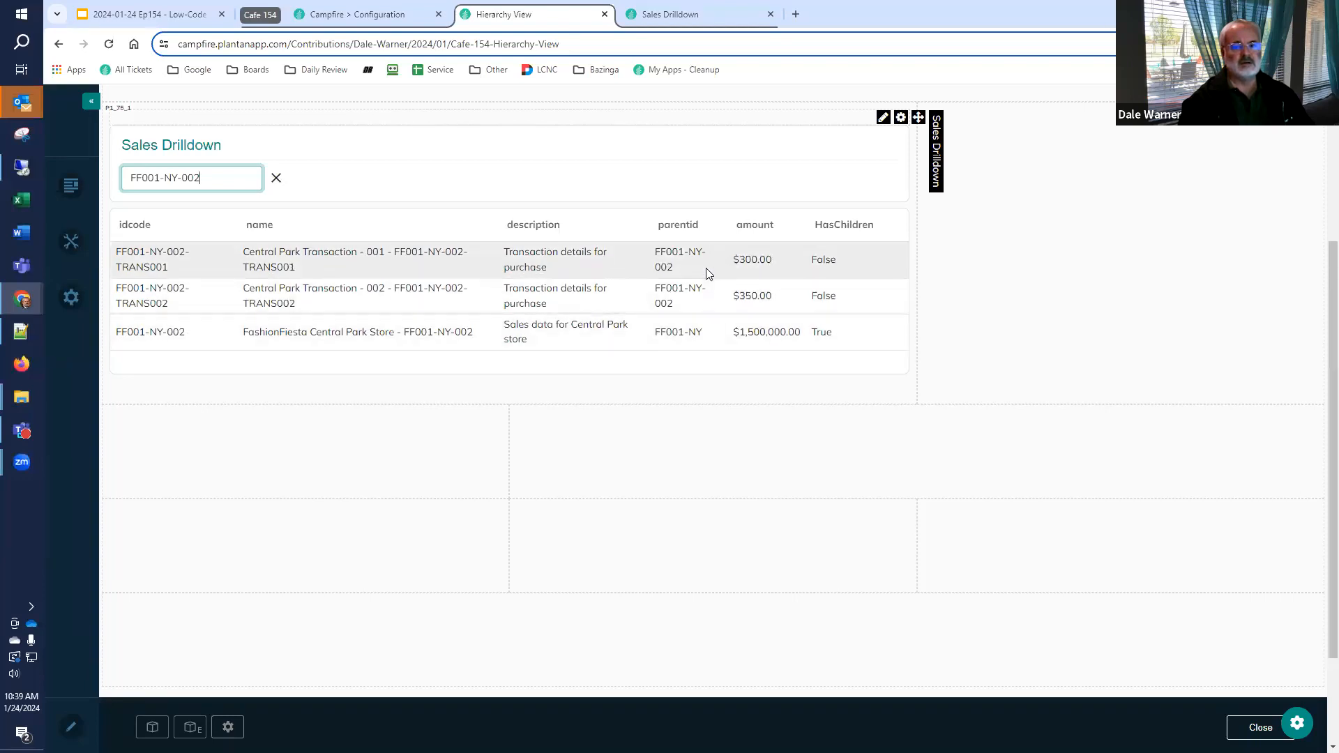
pyautogui.click(277, 180)
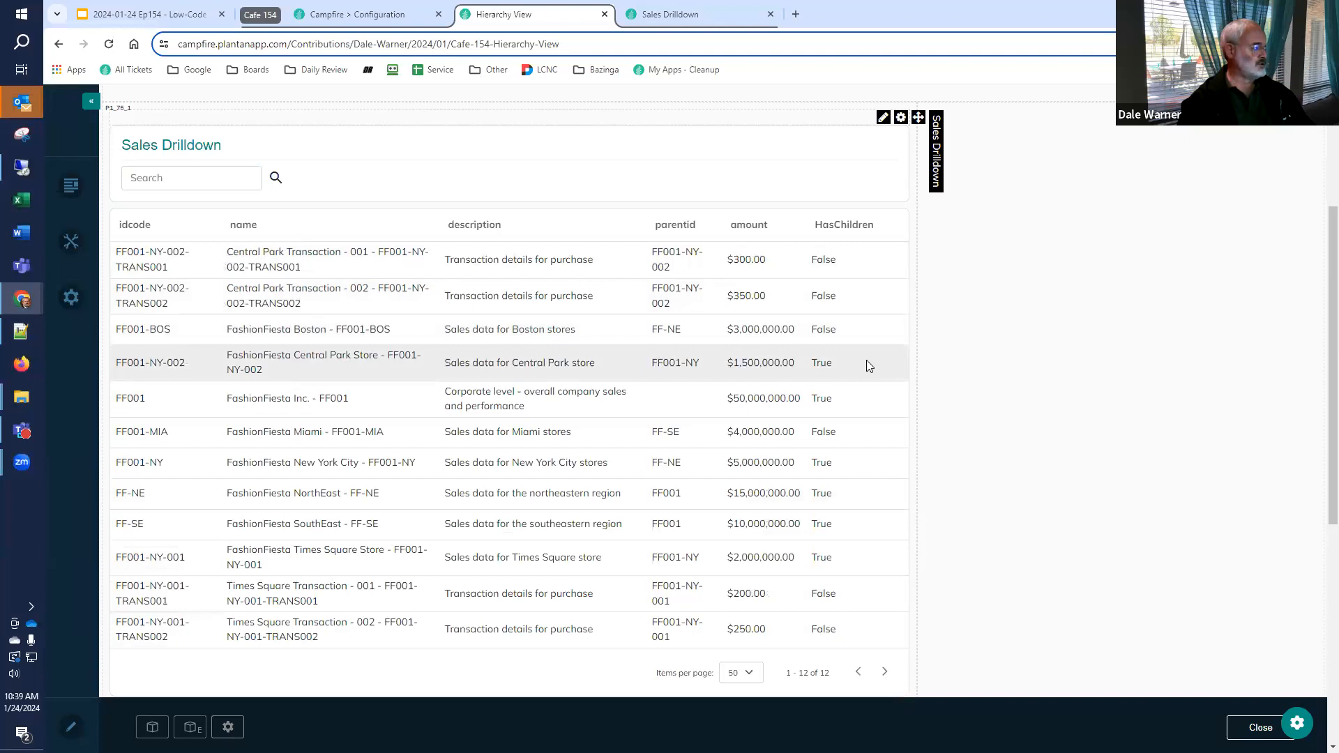
pyautogui.click(656, 15)
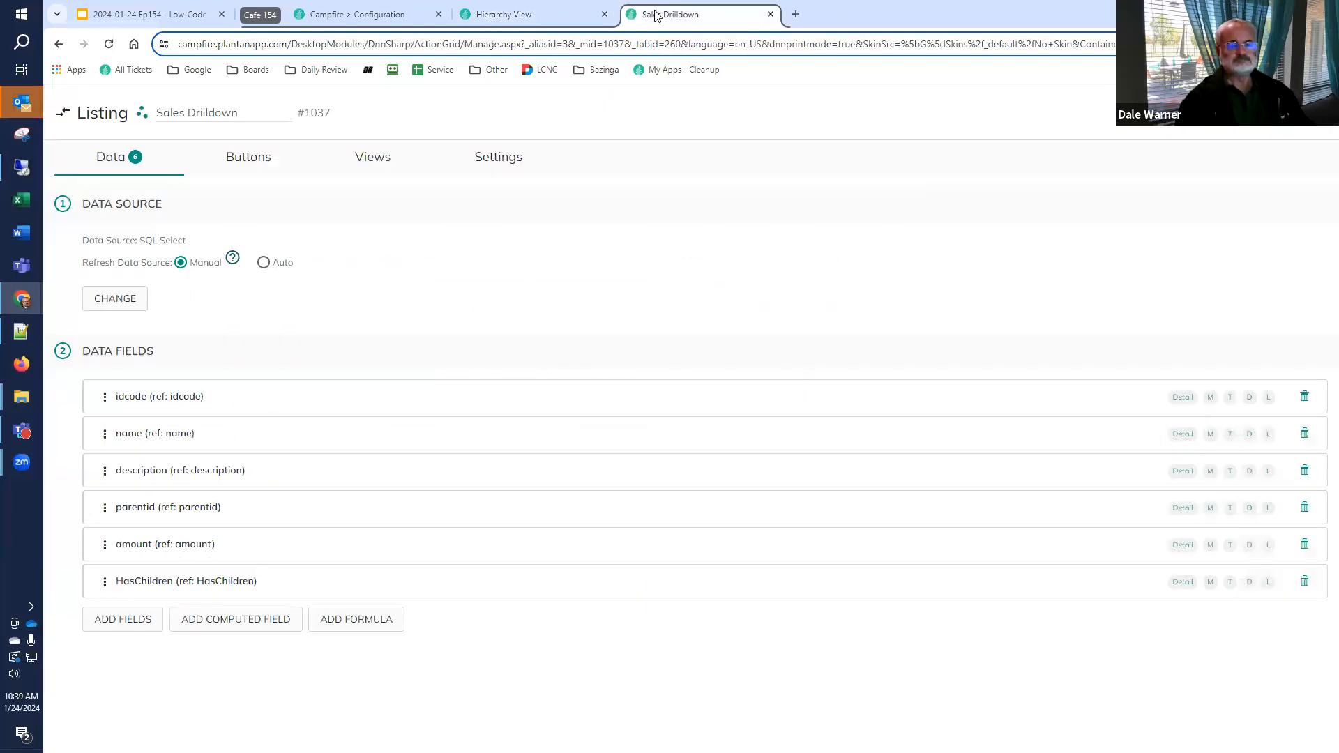
# Turn on the Hierarchy (Experimental) view for the Sales Drilldown listing
pyautogui.click(371, 162)
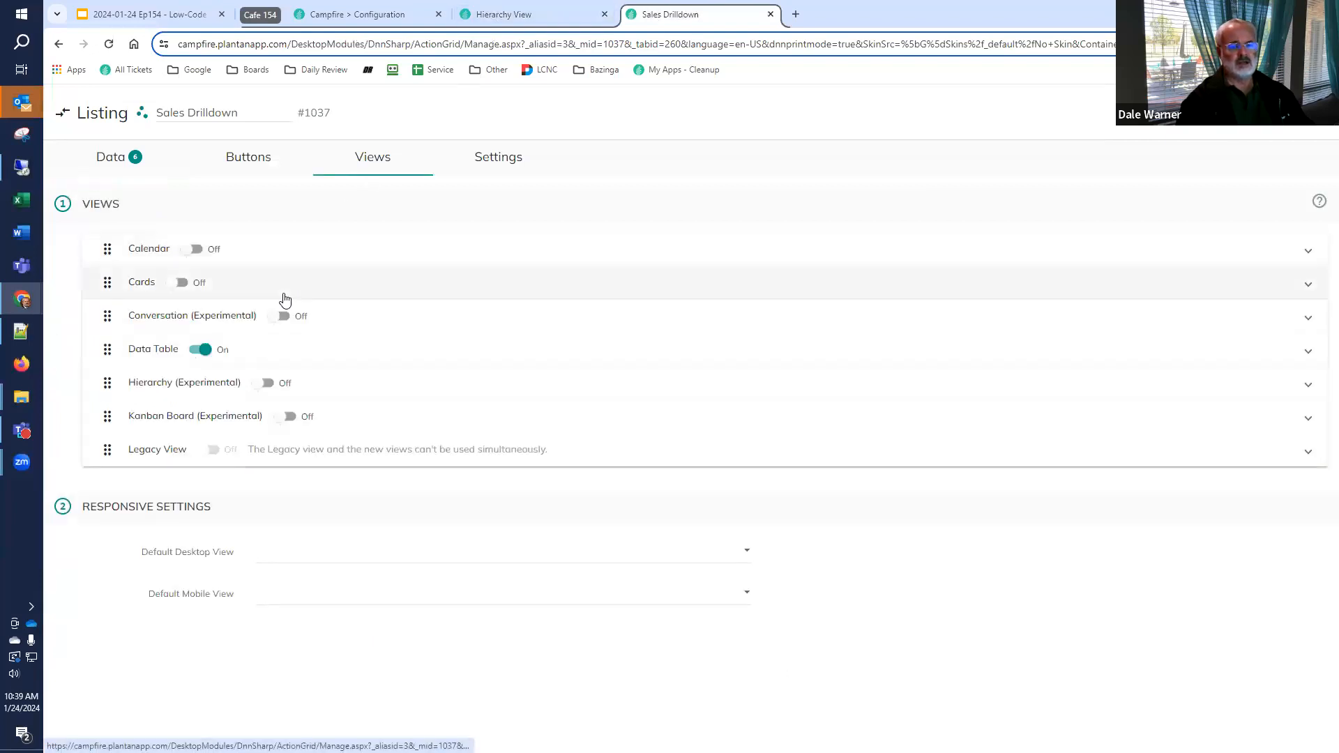
pyautogui.click(167, 384)
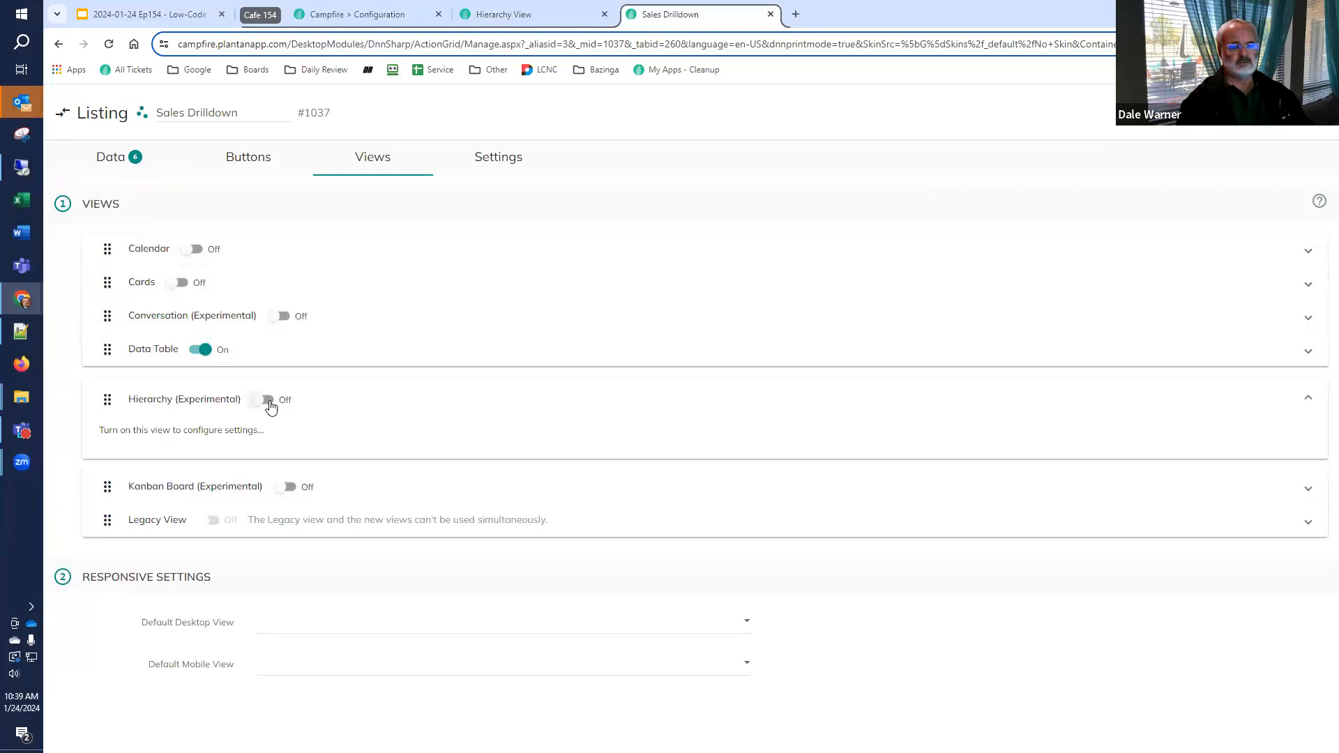
pyautogui.click(267, 400)
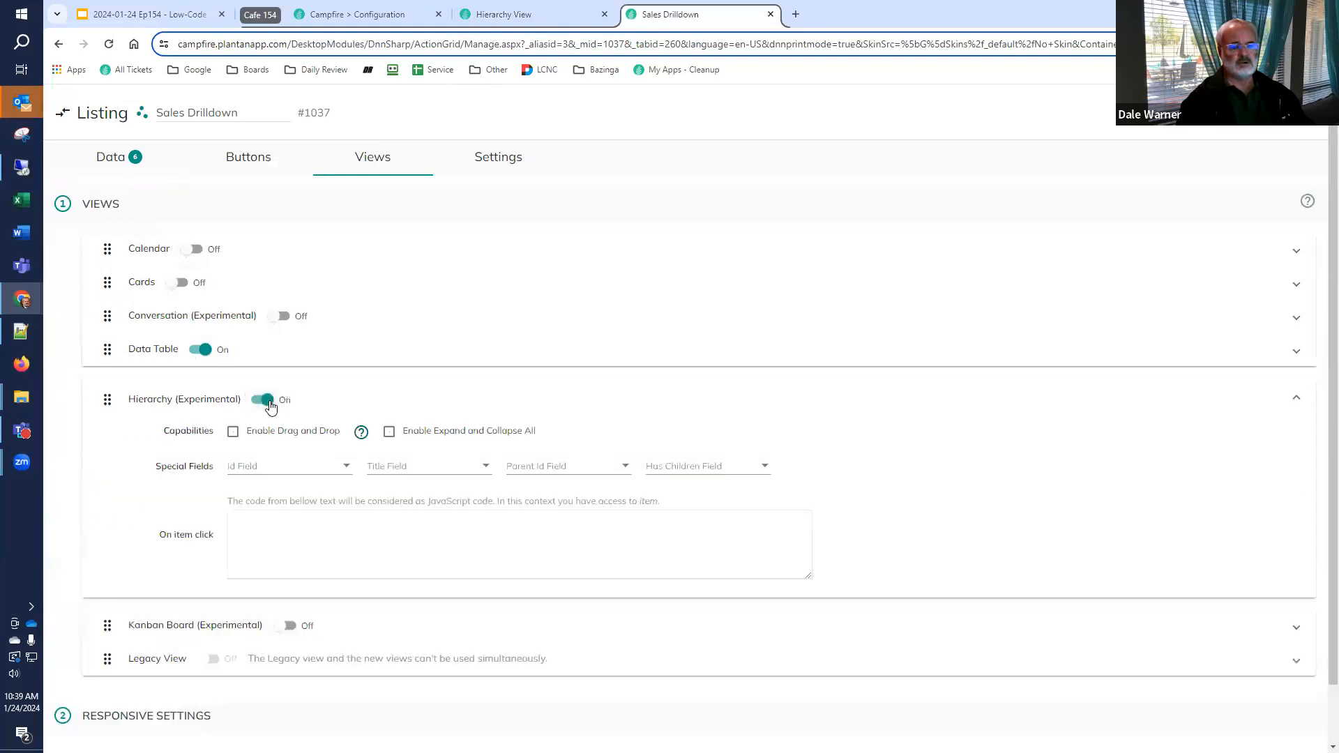
# Map the Hierarchy view's Id Field to idcode, Title Field to name, Parent Id Field to parentid and Has Children Field to HasChildren, and save
pyautogui.click(320, 478)
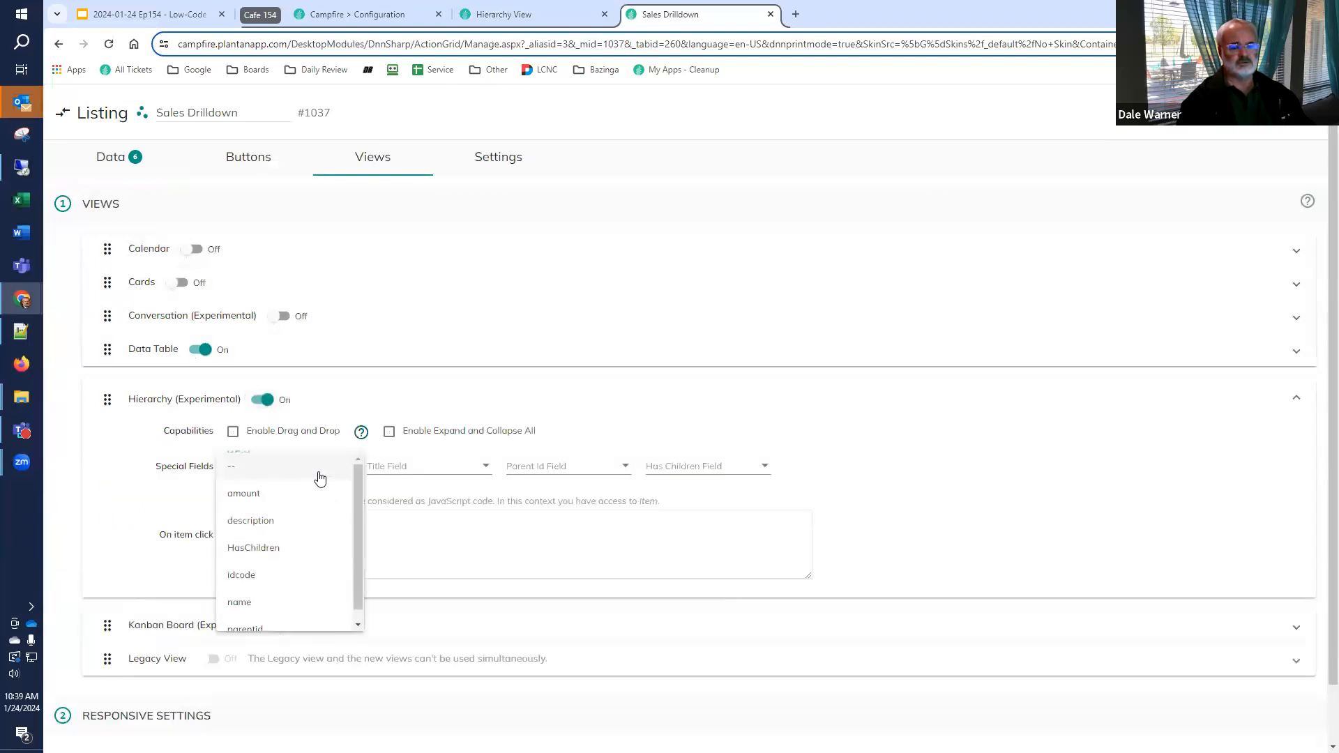
pyautogui.click(254, 575)
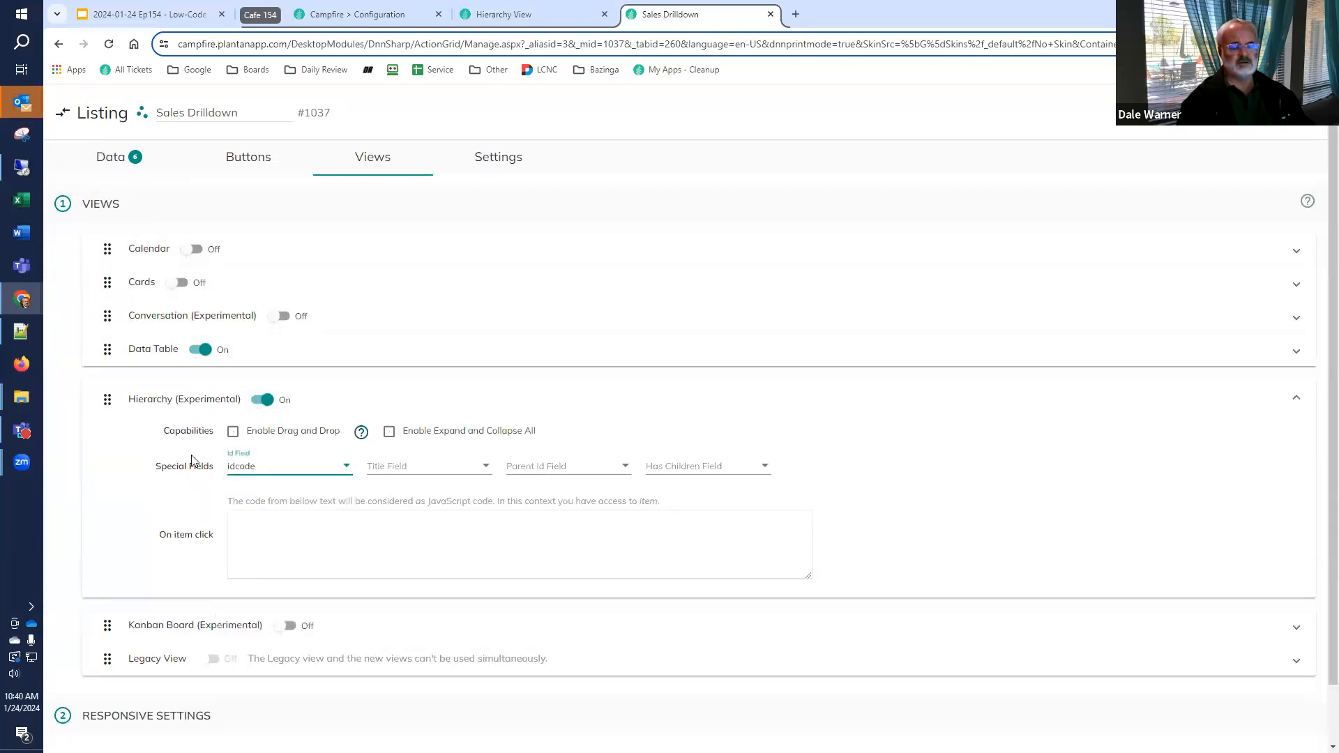
pyautogui.click(463, 469)
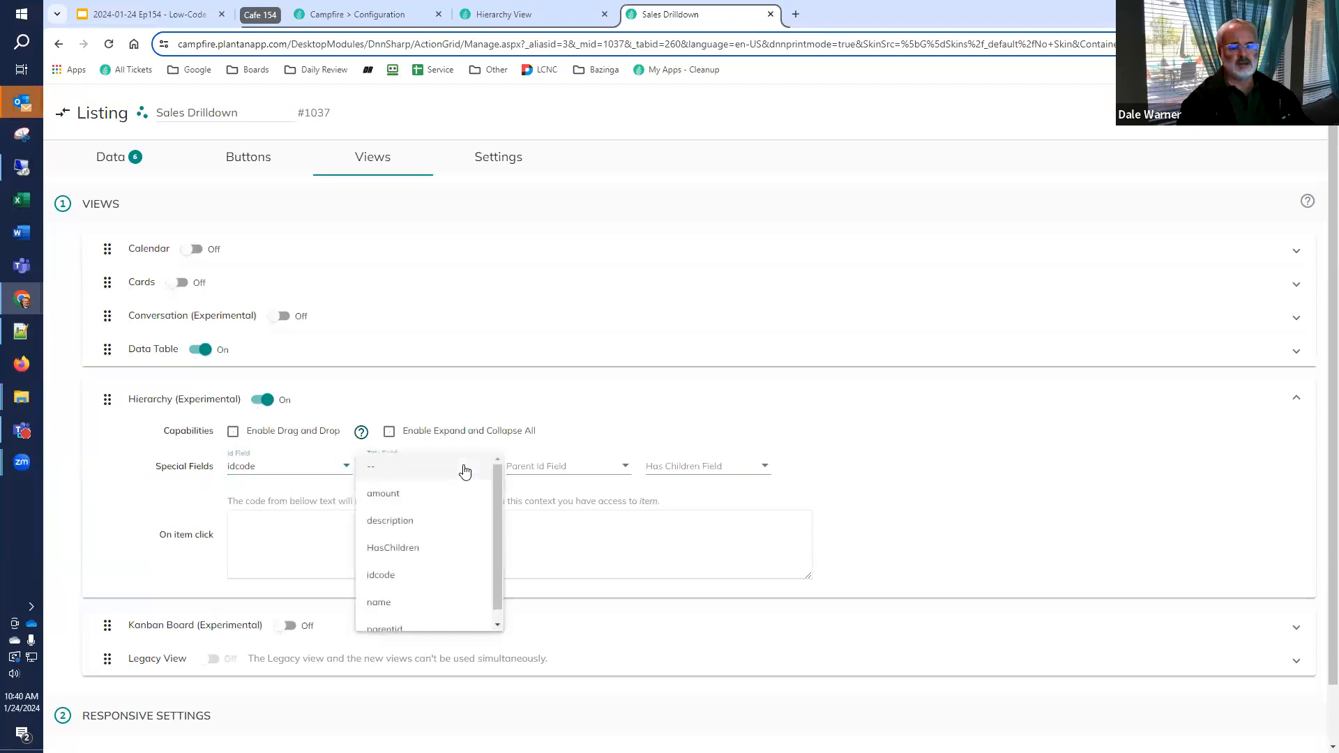
pyautogui.click(399, 600)
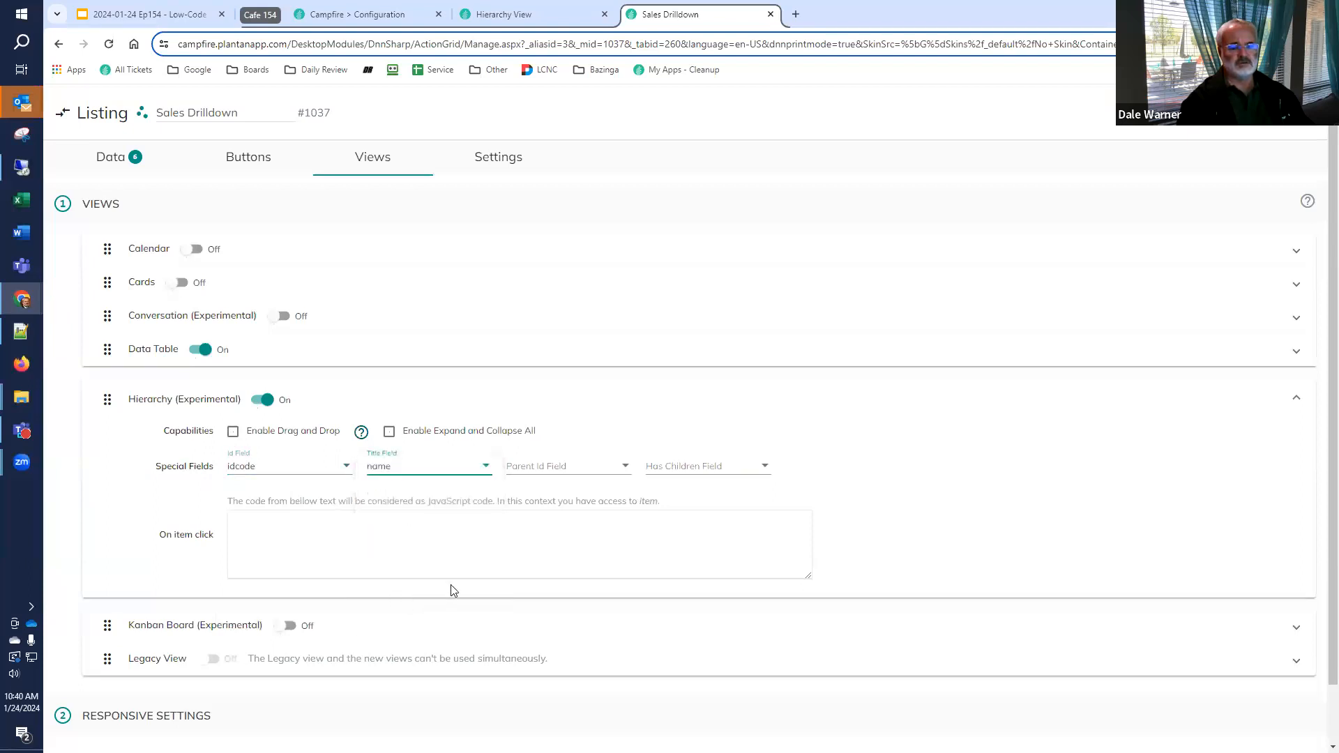
pyautogui.click(578, 472)
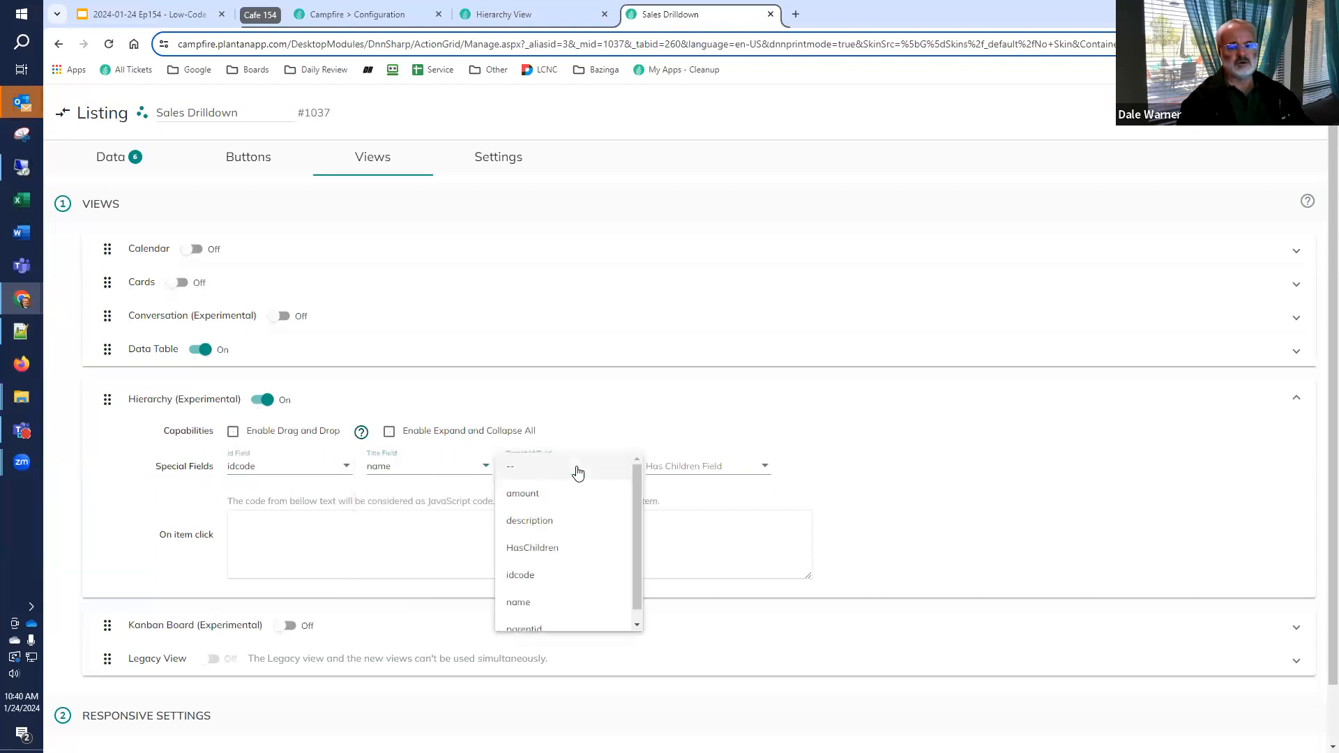
pyautogui.click(520, 628)
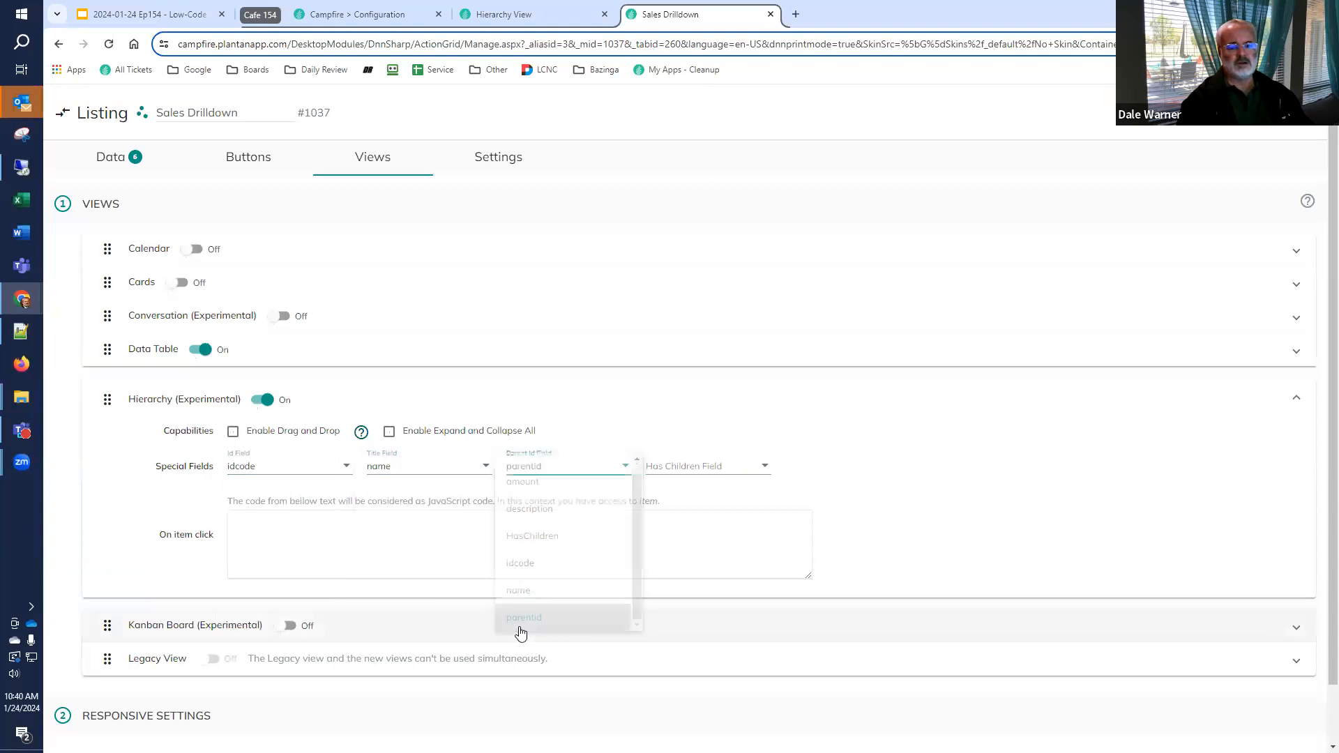
pyautogui.click(684, 472)
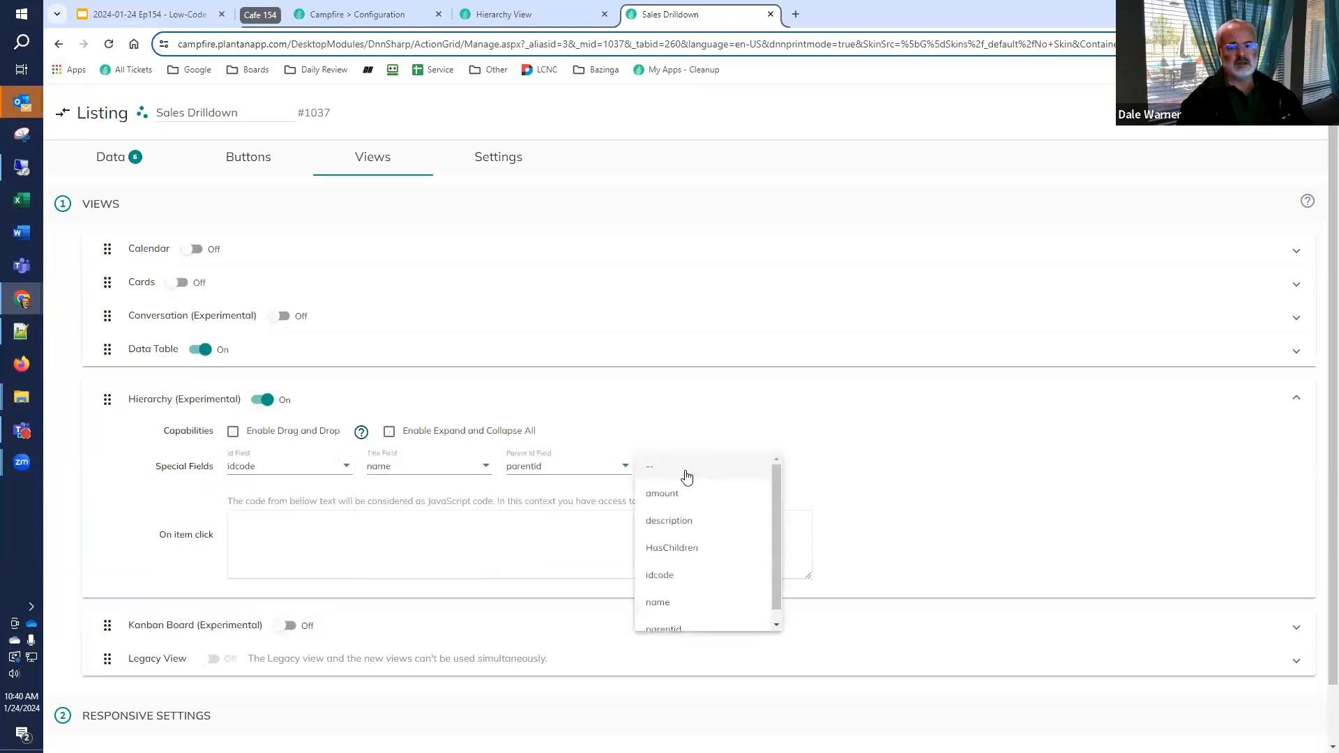
pyautogui.click(696, 550)
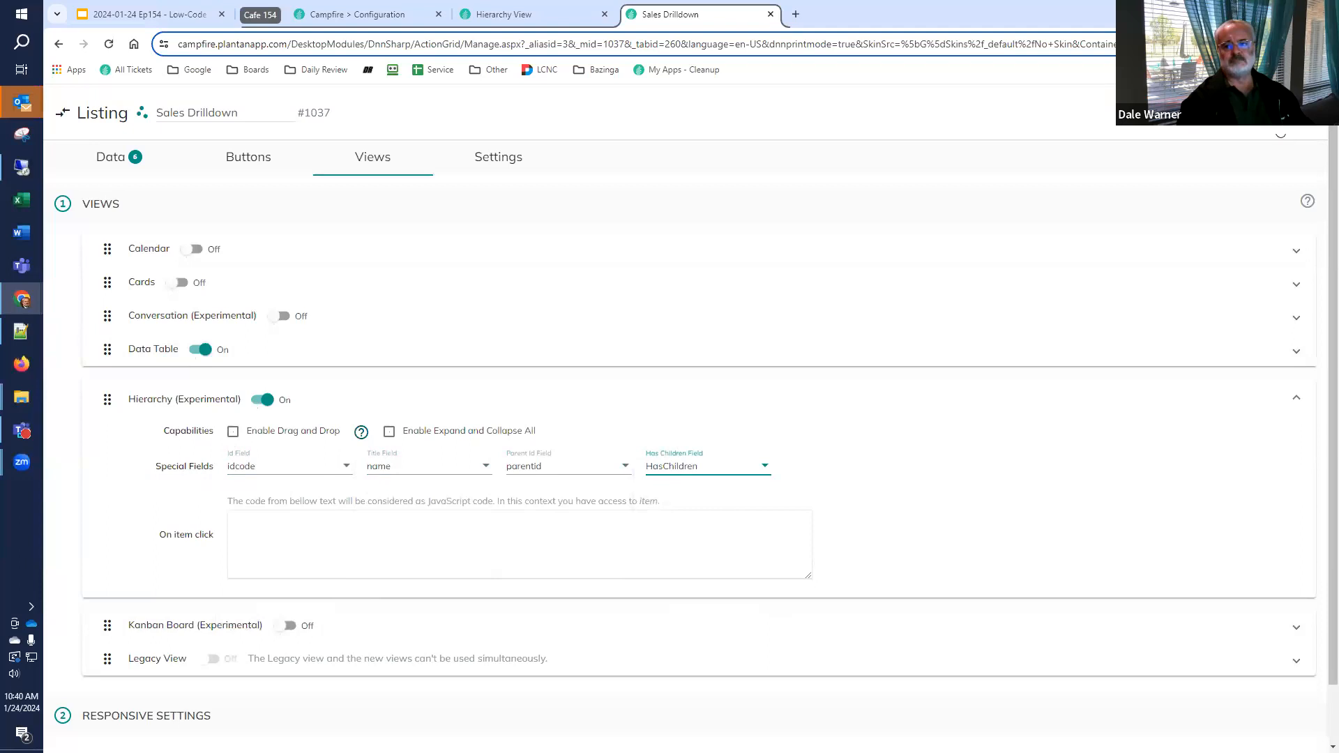
pyautogui.click(1262, 112)
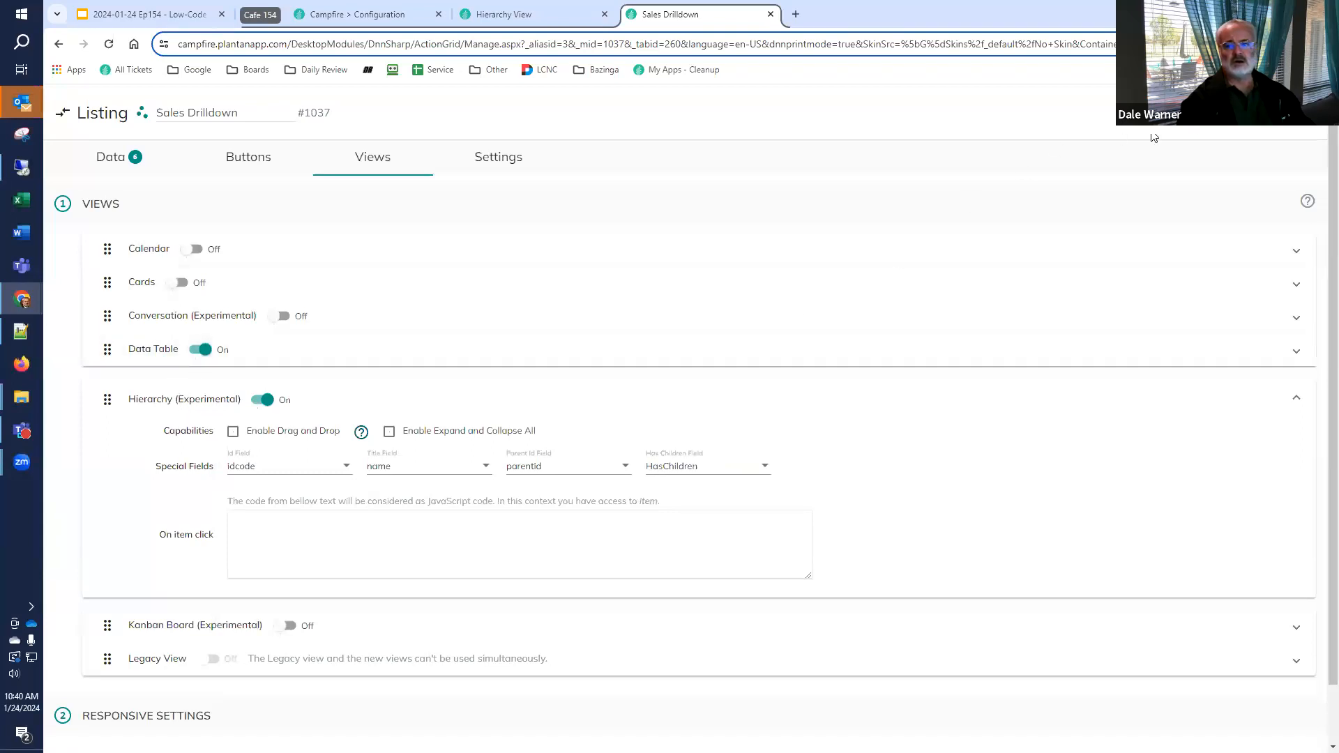
# Reload the Hierarchy View page, leave its edit mode and compare its available views with those enabled in the listing's settings
pyautogui.click(568, 15)
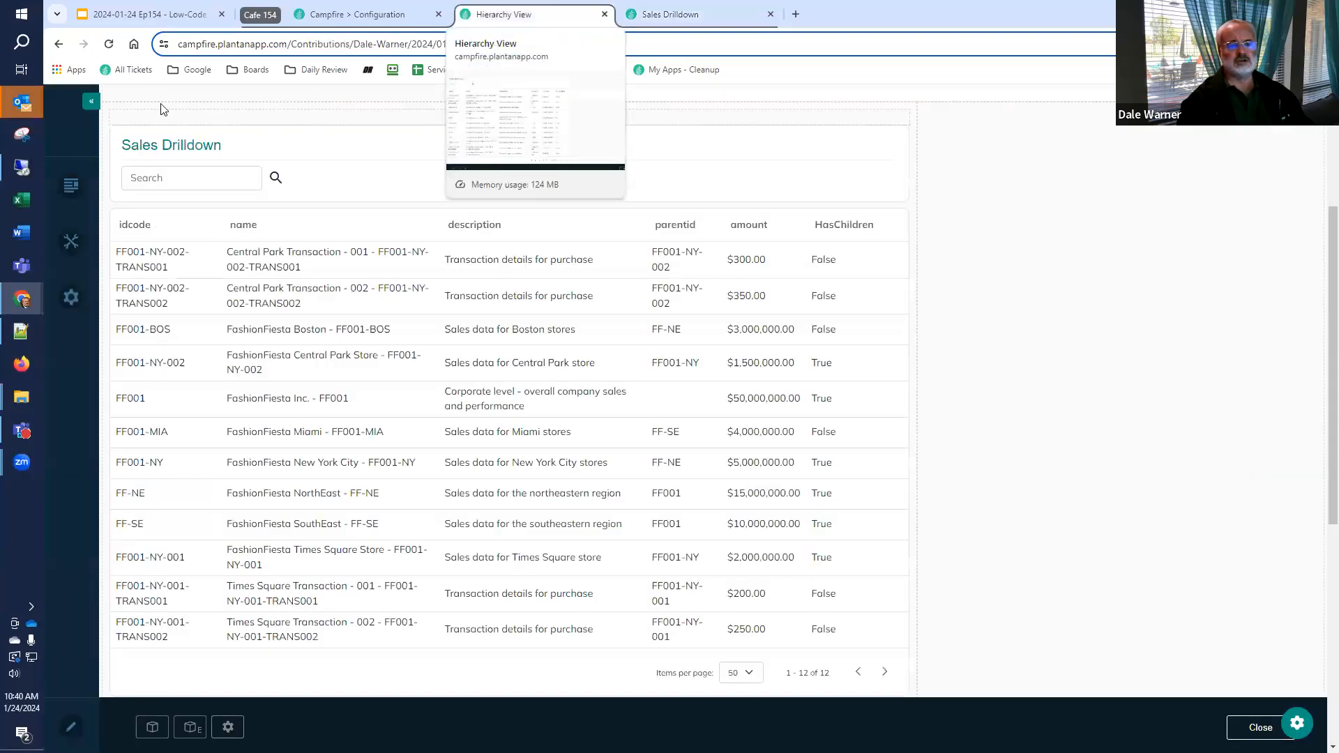
pyautogui.click(108, 44)
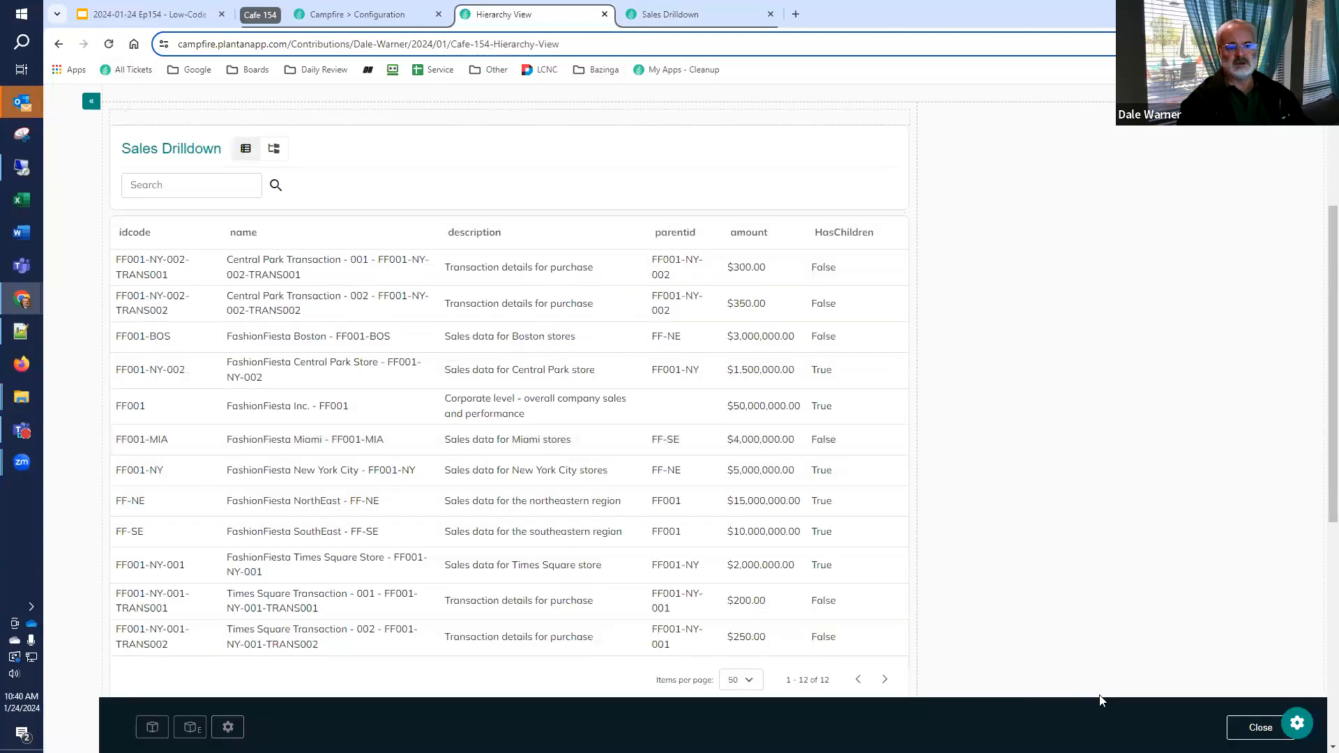
pyautogui.click(1254, 729)
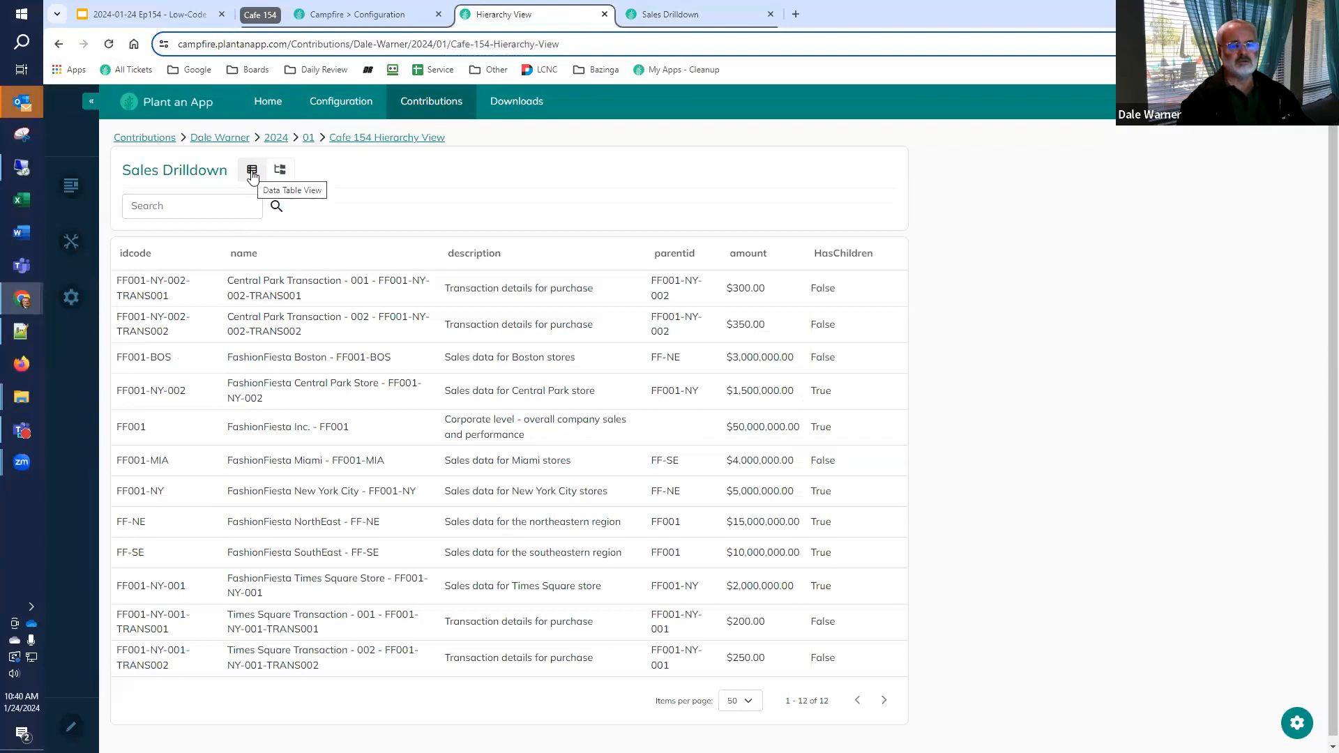
pyautogui.click(666, 17)
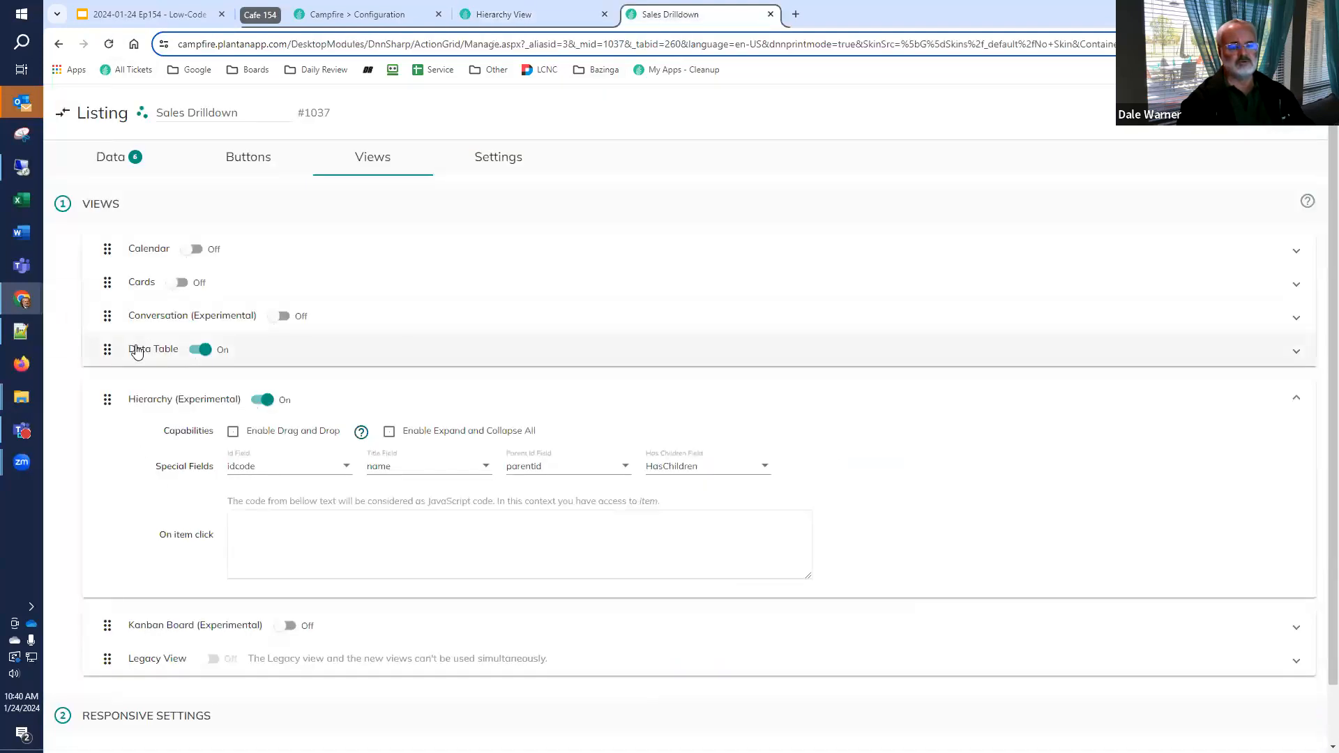
pyautogui.click(538, 21)
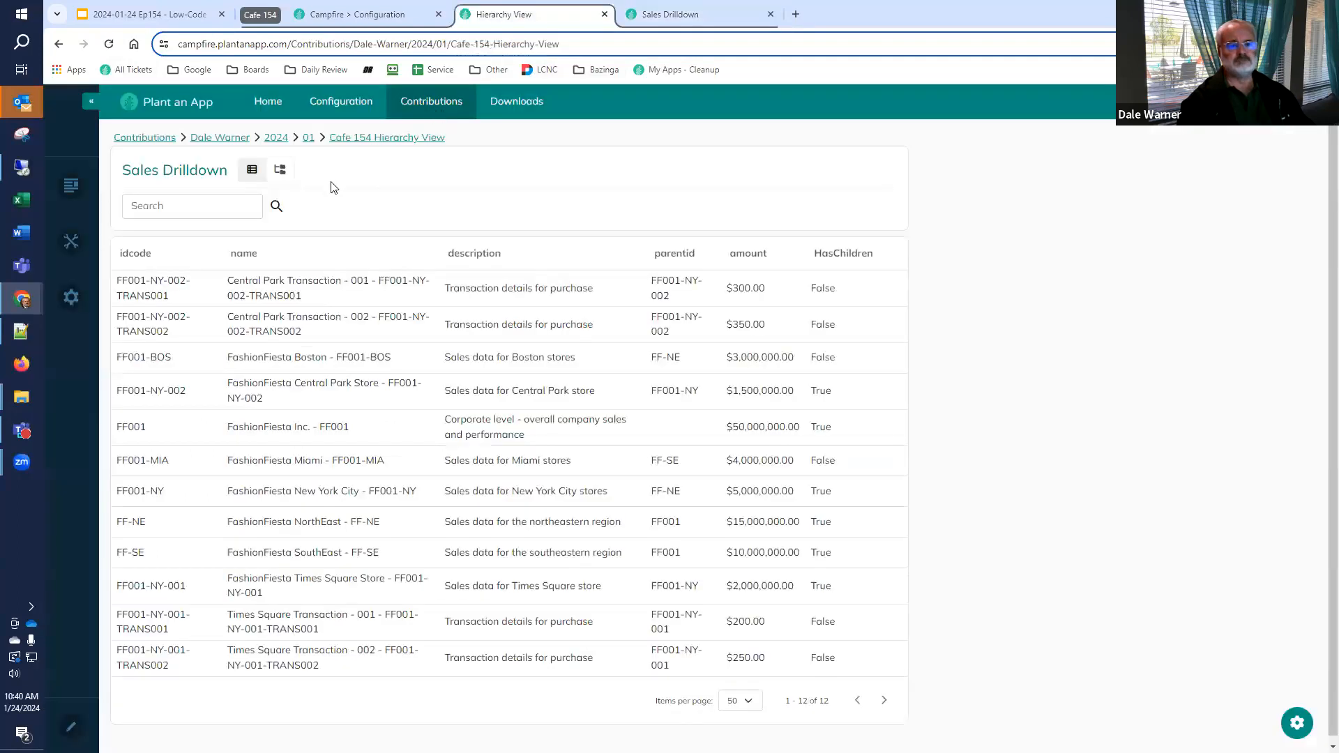
# Show Sales Drilldown as a hierarchy and expand FashionFiesta Inc. through NorthEast and New York City to the Times Square Store's transactions
pyautogui.click(280, 172)
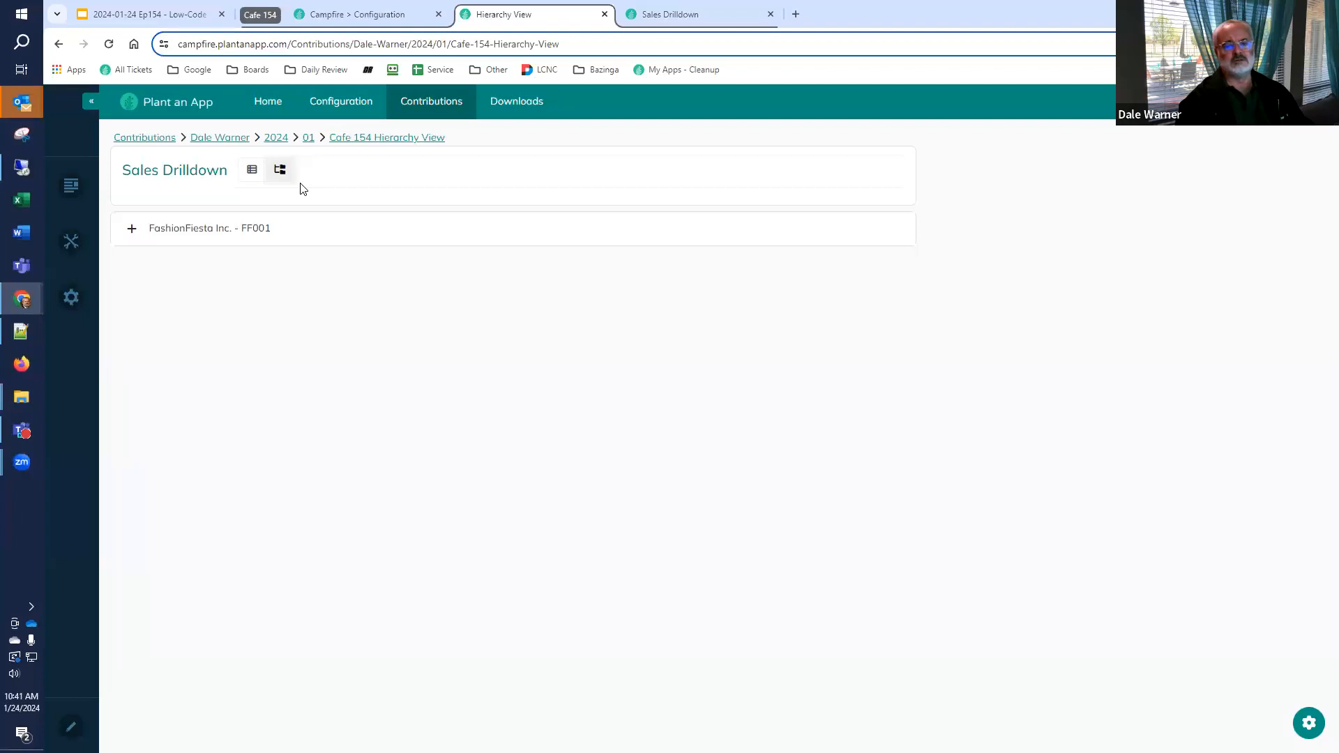
pyautogui.click(131, 234)
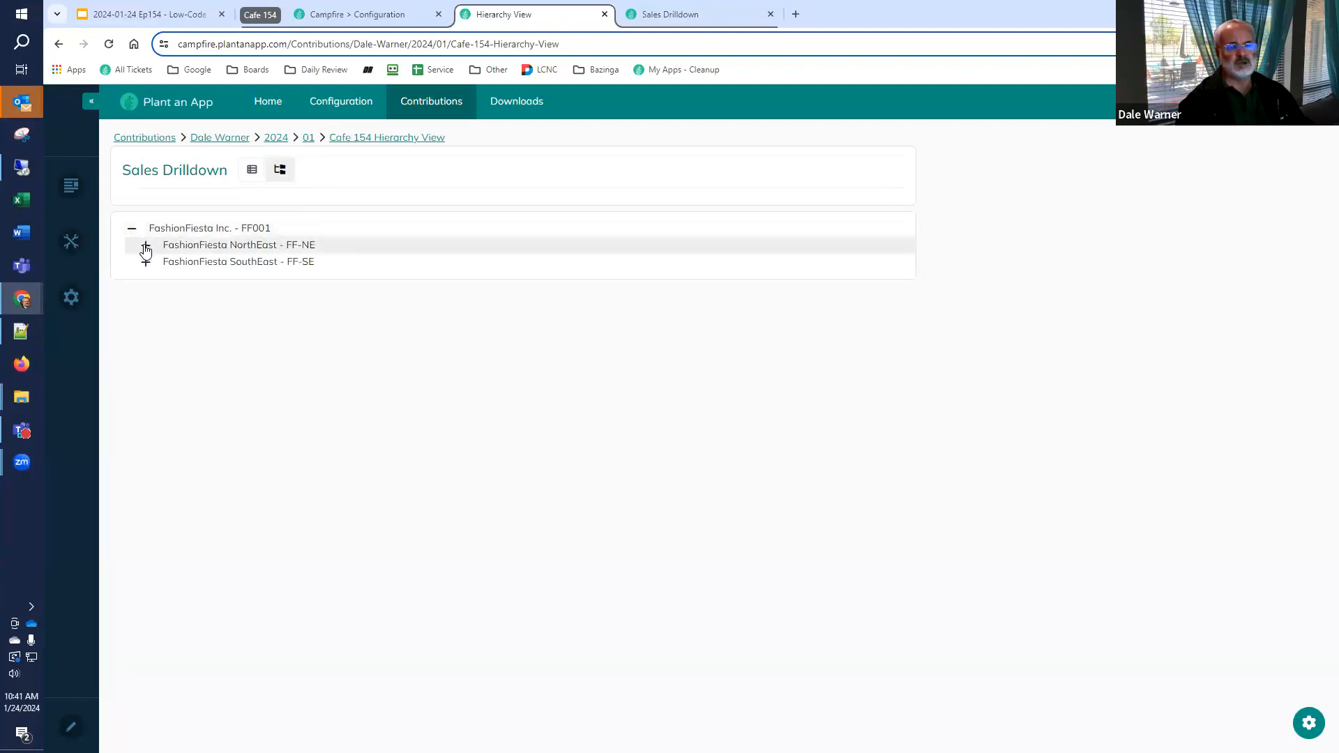
pyautogui.click(146, 246)
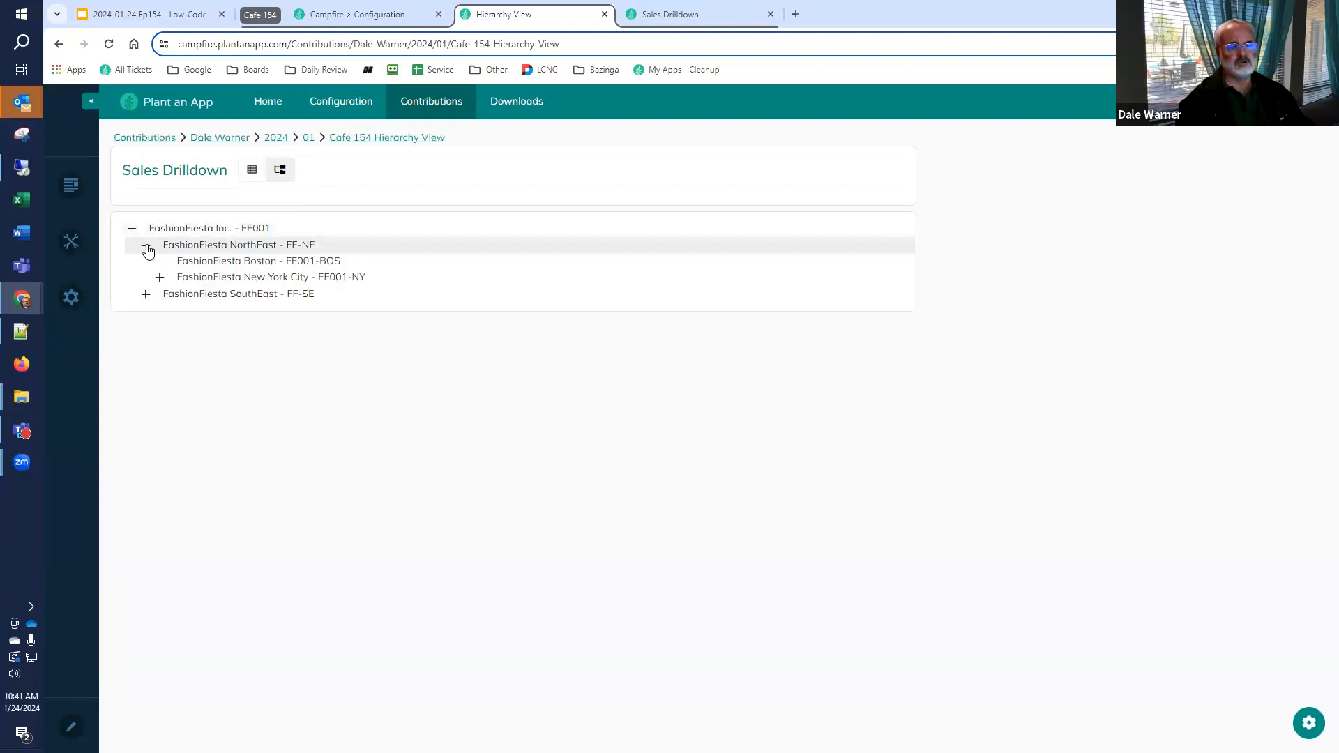
pyautogui.click(163, 279)
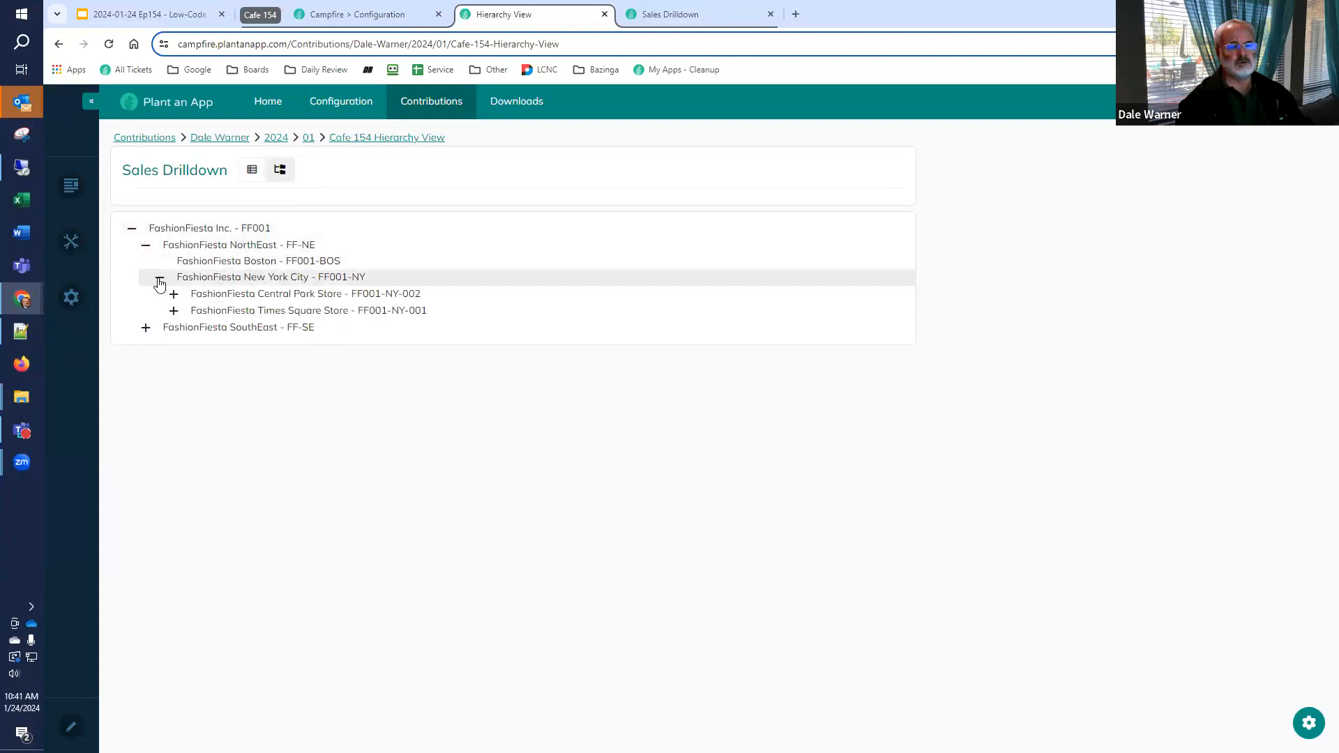
pyautogui.click(174, 312)
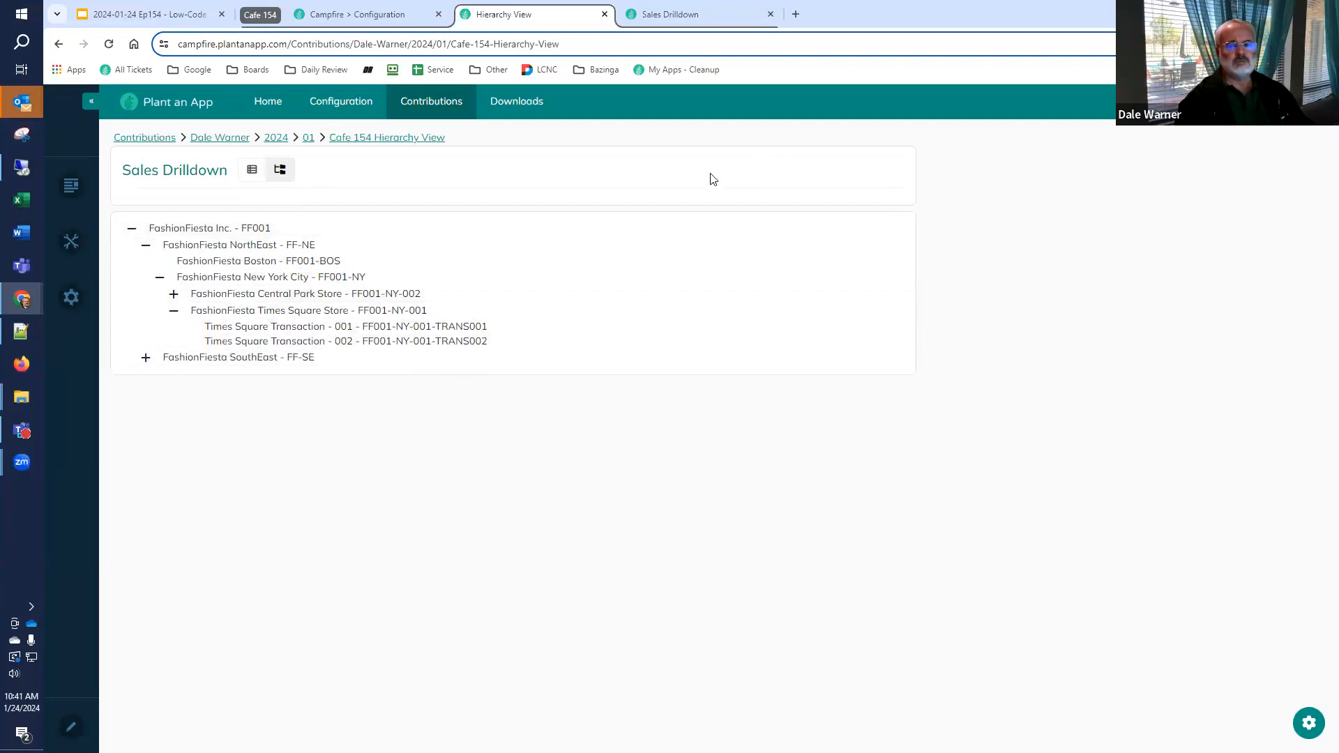
# Enable Expand and Collapse All for the listing's Hierarchy view and reload the Hierarchy View page
pyautogui.click(663, 15)
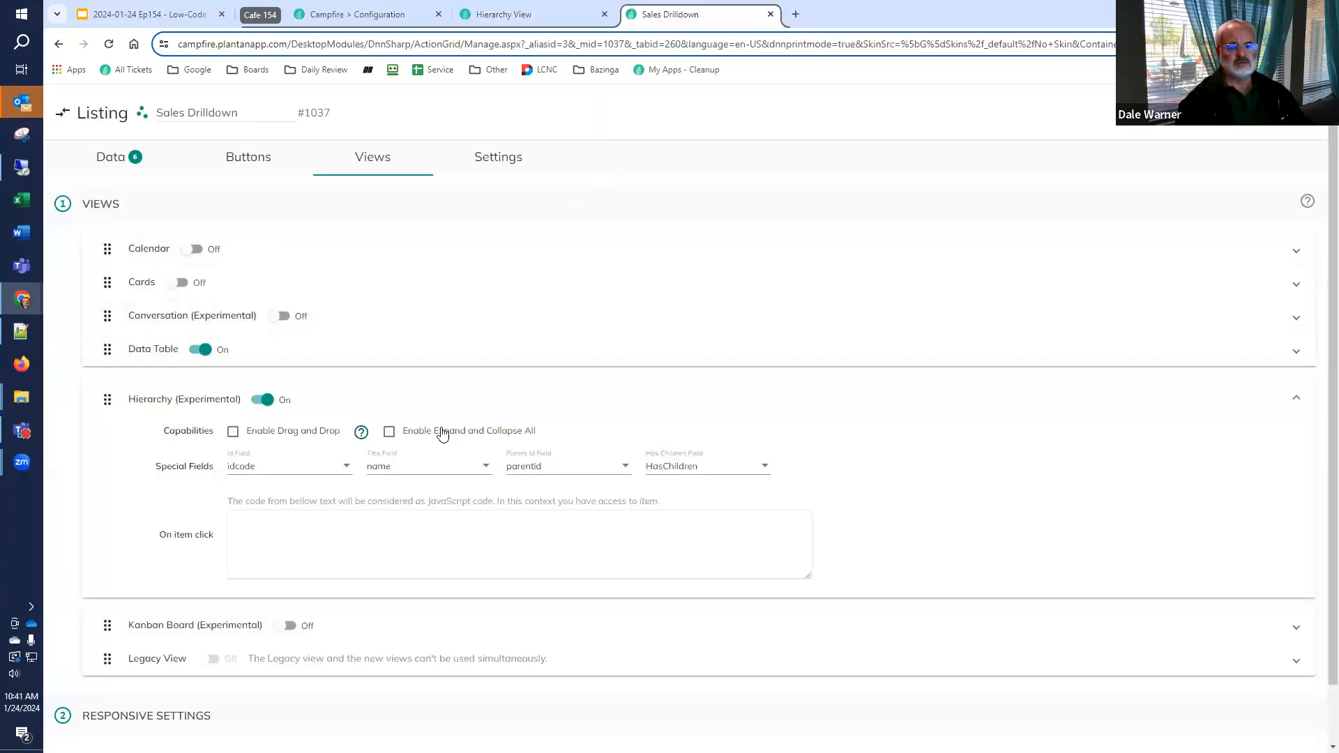
pyautogui.click(388, 432)
pyautogui.click(523, 15)
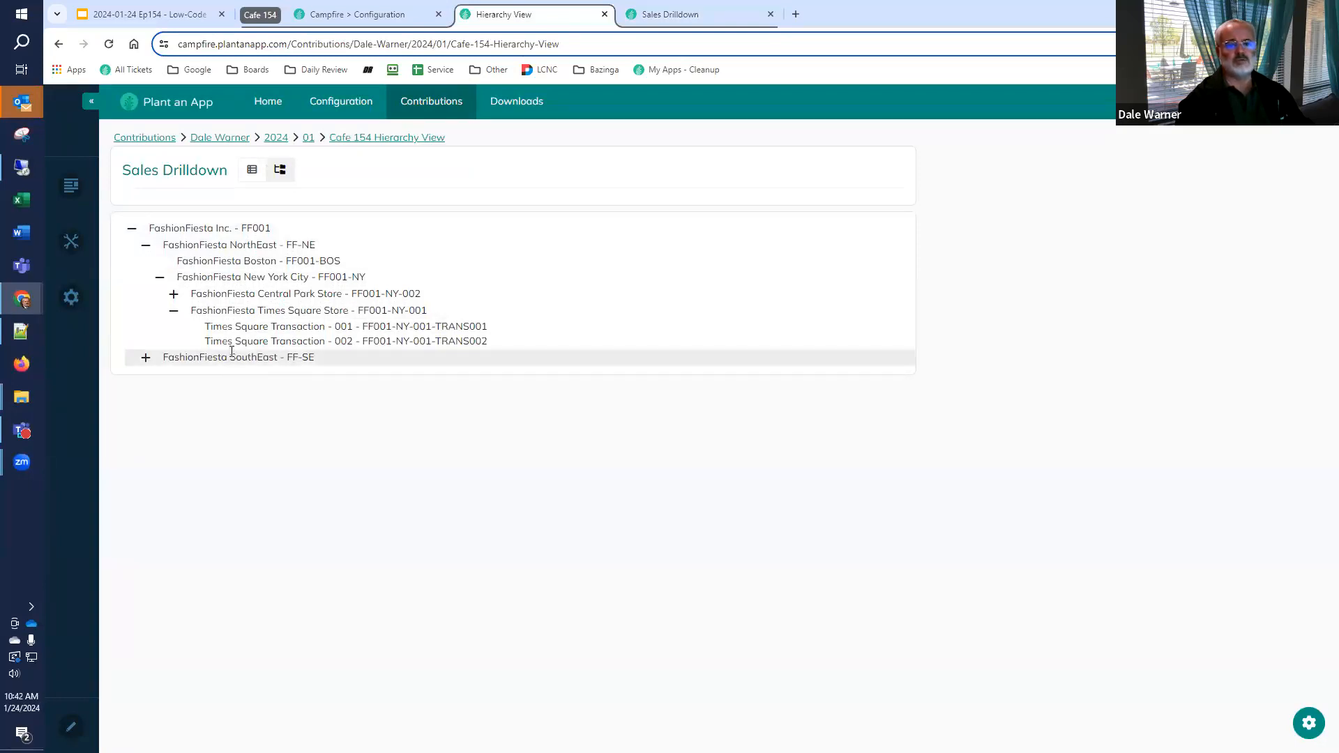
pyautogui.click(107, 45)
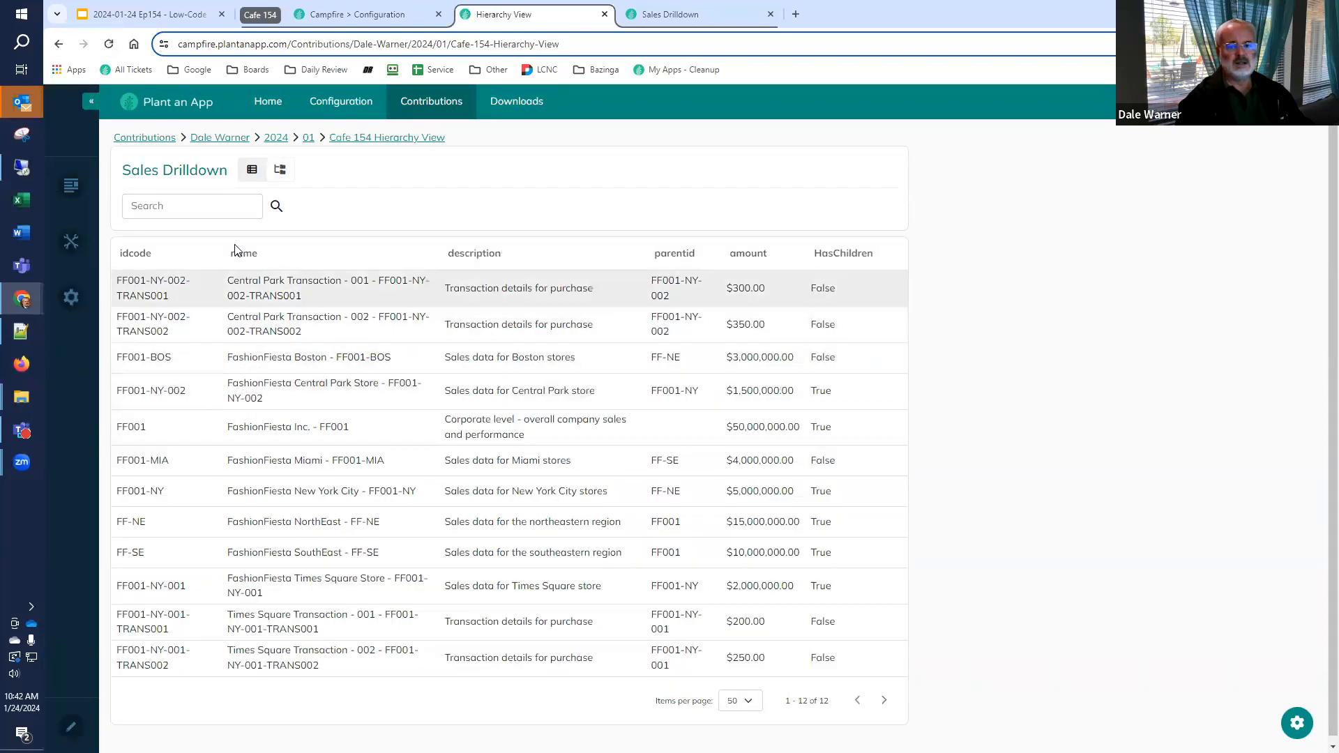
# Show Sales Drilldown as a hierarchy and test expanding and collapsing all of its levels at once
pyautogui.click(280, 170)
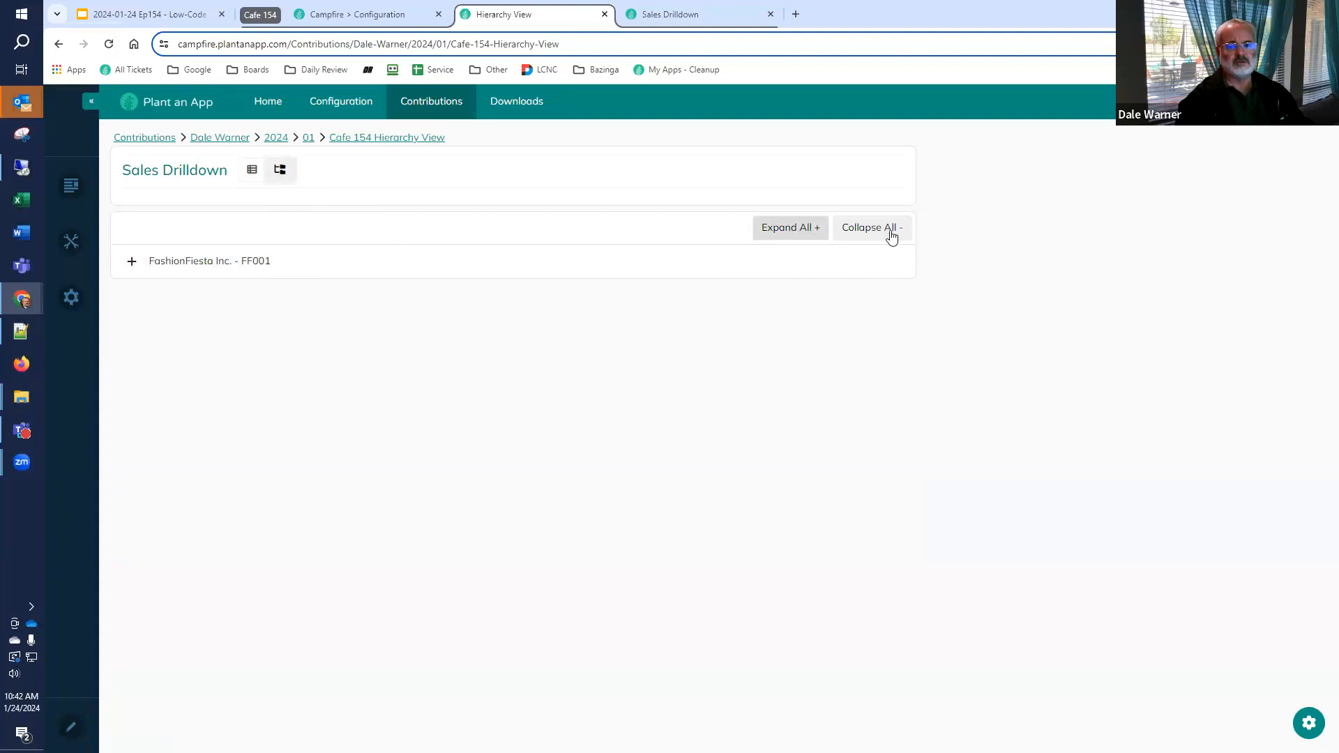
pyautogui.click(787, 227)
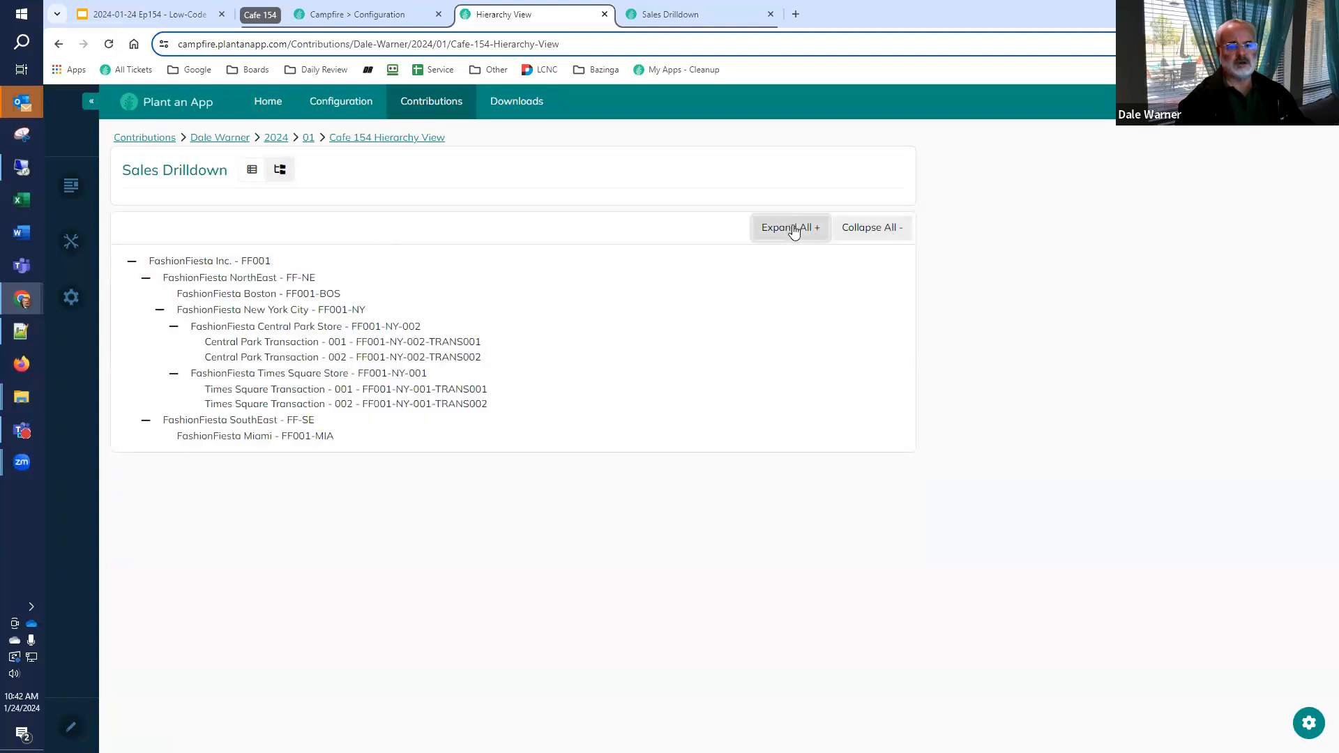
pyautogui.click(858, 234)
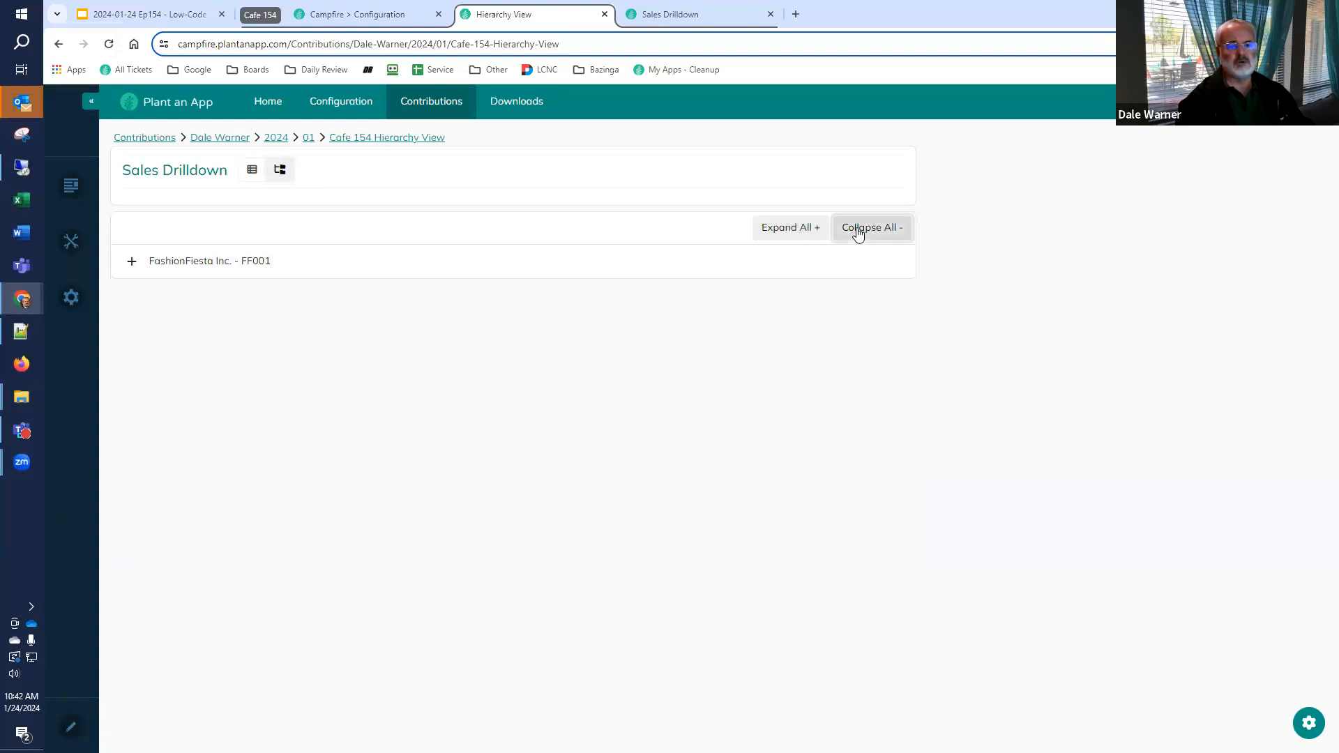
# Expand FashionFiesta Inc., its NorthEast and SouthEast regions, and New York City individually in the hierarchy
pyautogui.click(131, 265)
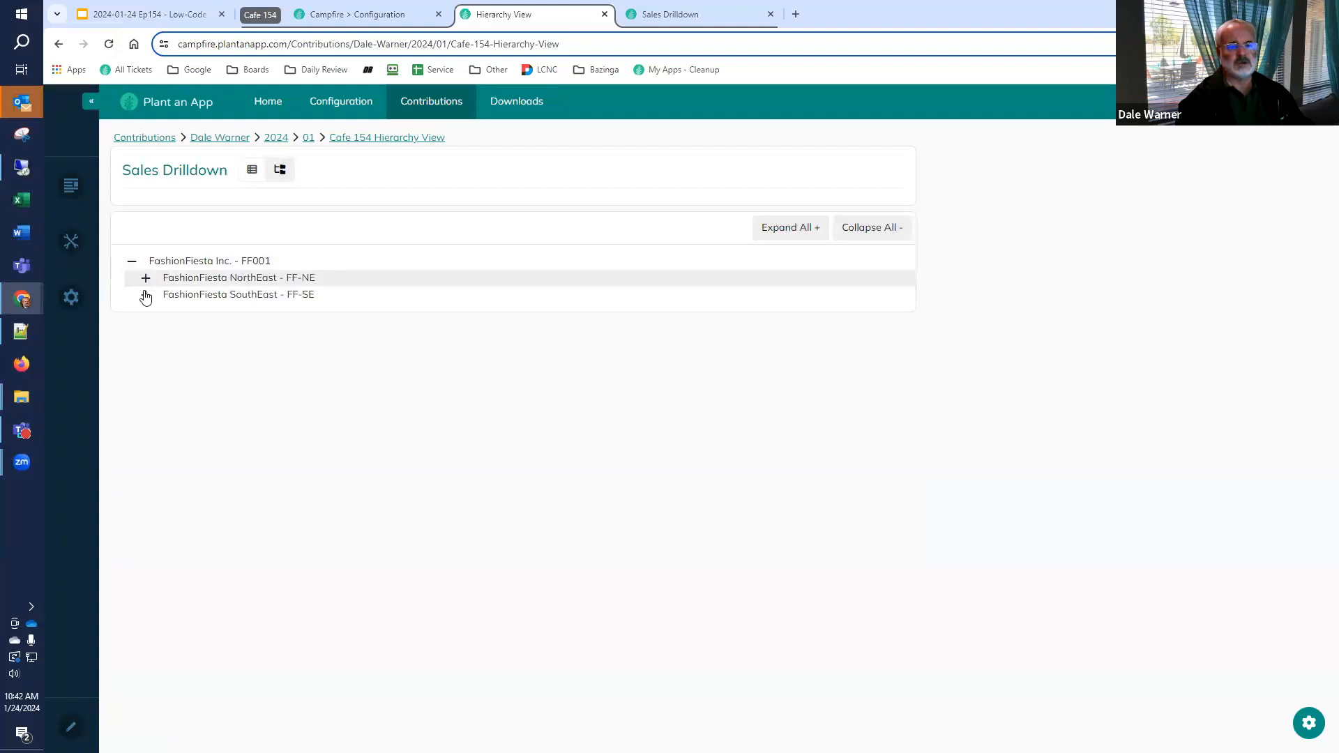
pyautogui.click(146, 278)
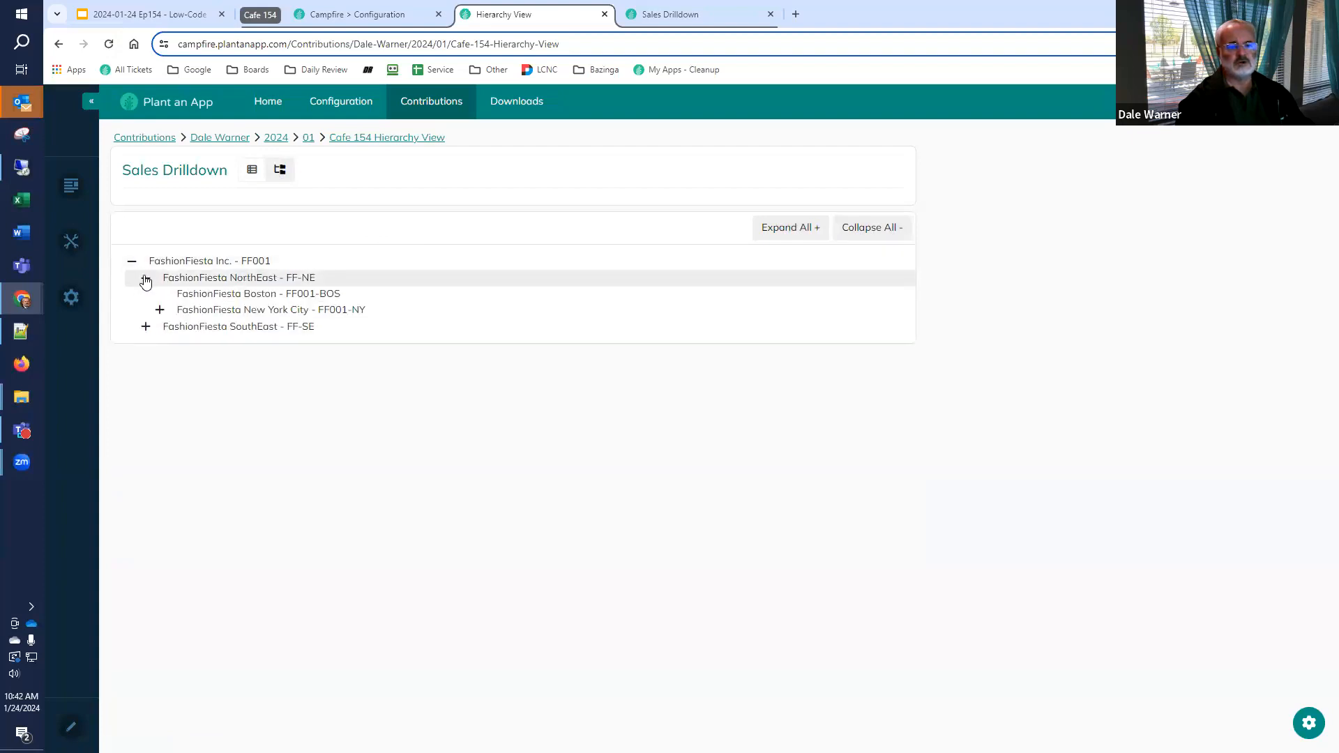
pyautogui.click(146, 325)
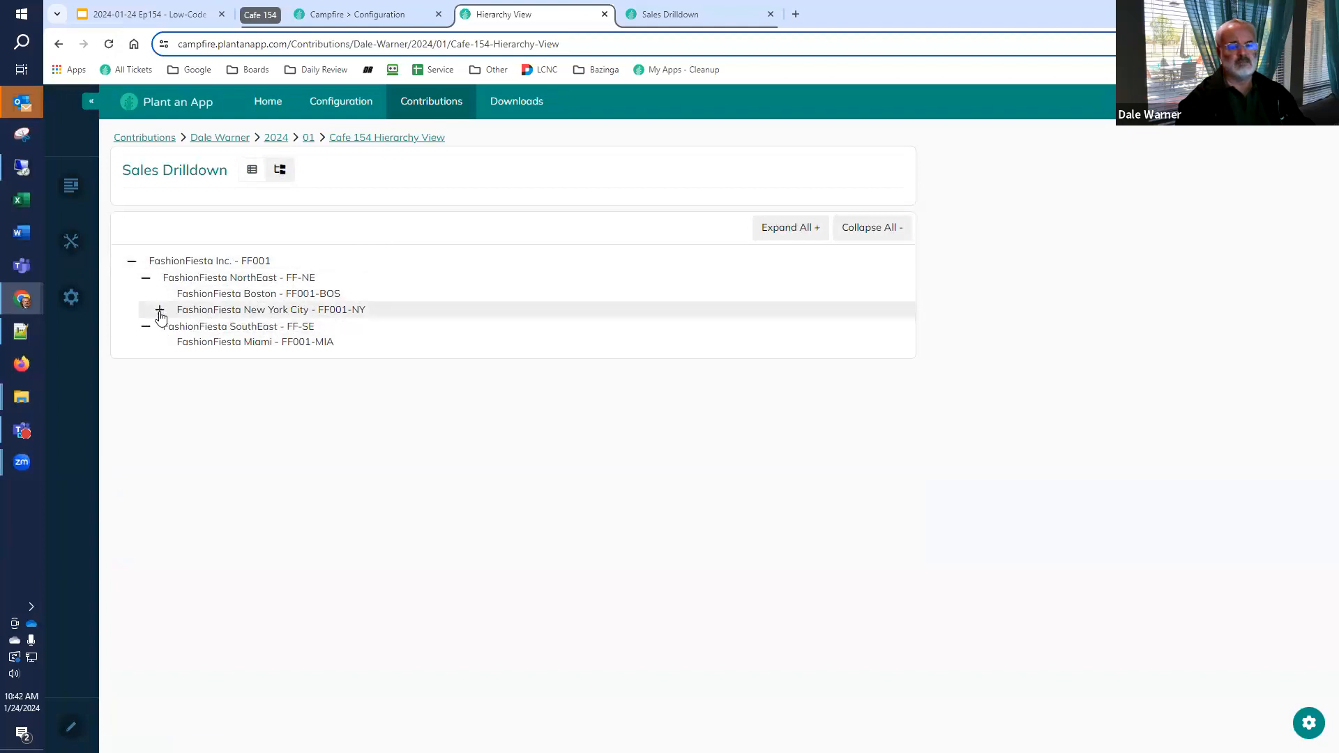
pyautogui.click(159, 313)
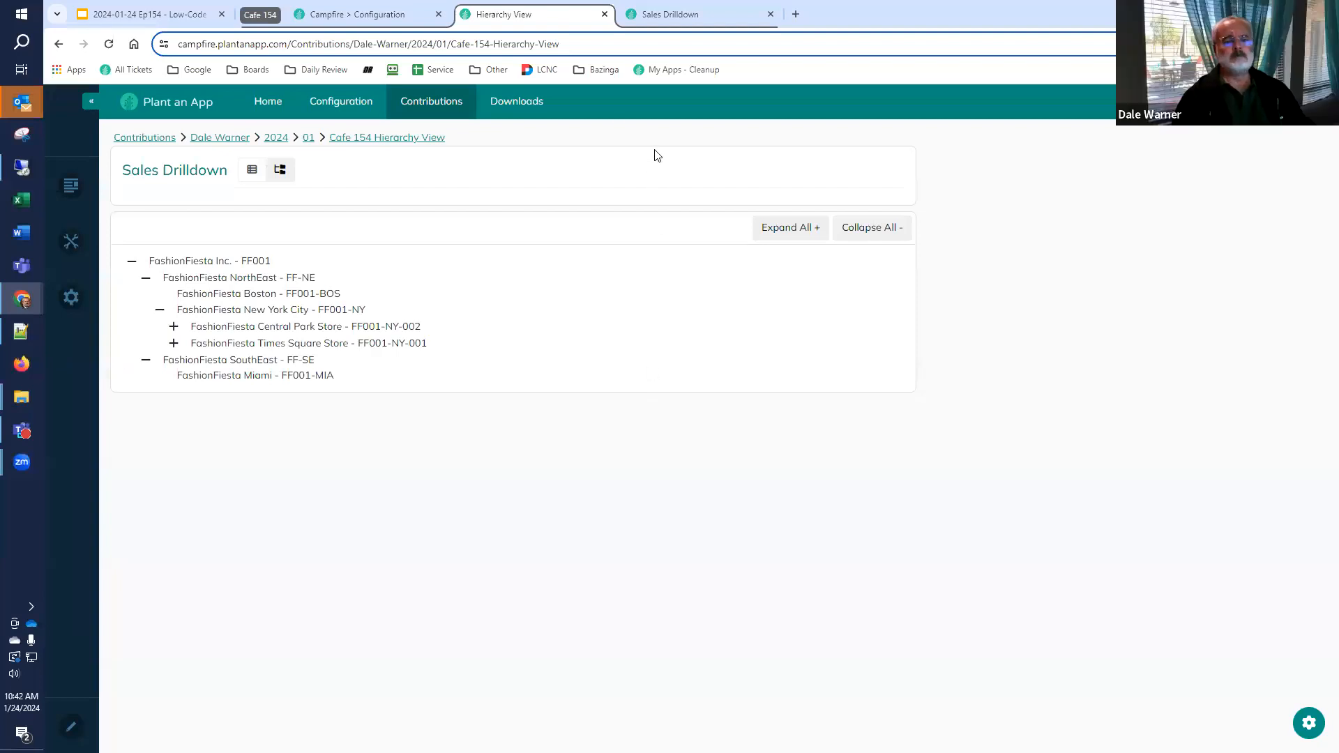
# Switch to the Google Slides presentation and select the word "dynamically" on the Creating a Hierarchy View slide
pyautogui.click(175, 19)
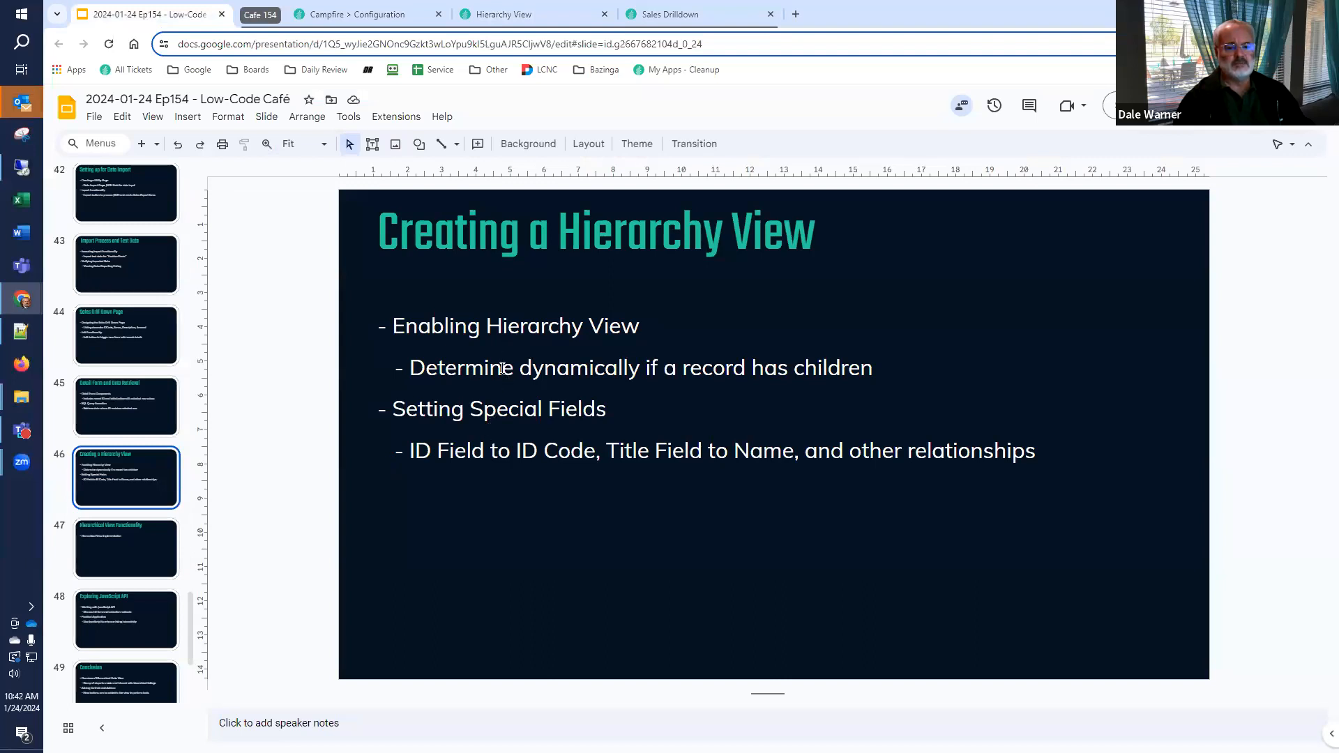
pyautogui.moveTo(518, 366); pyautogui.dragTo(639, 377)
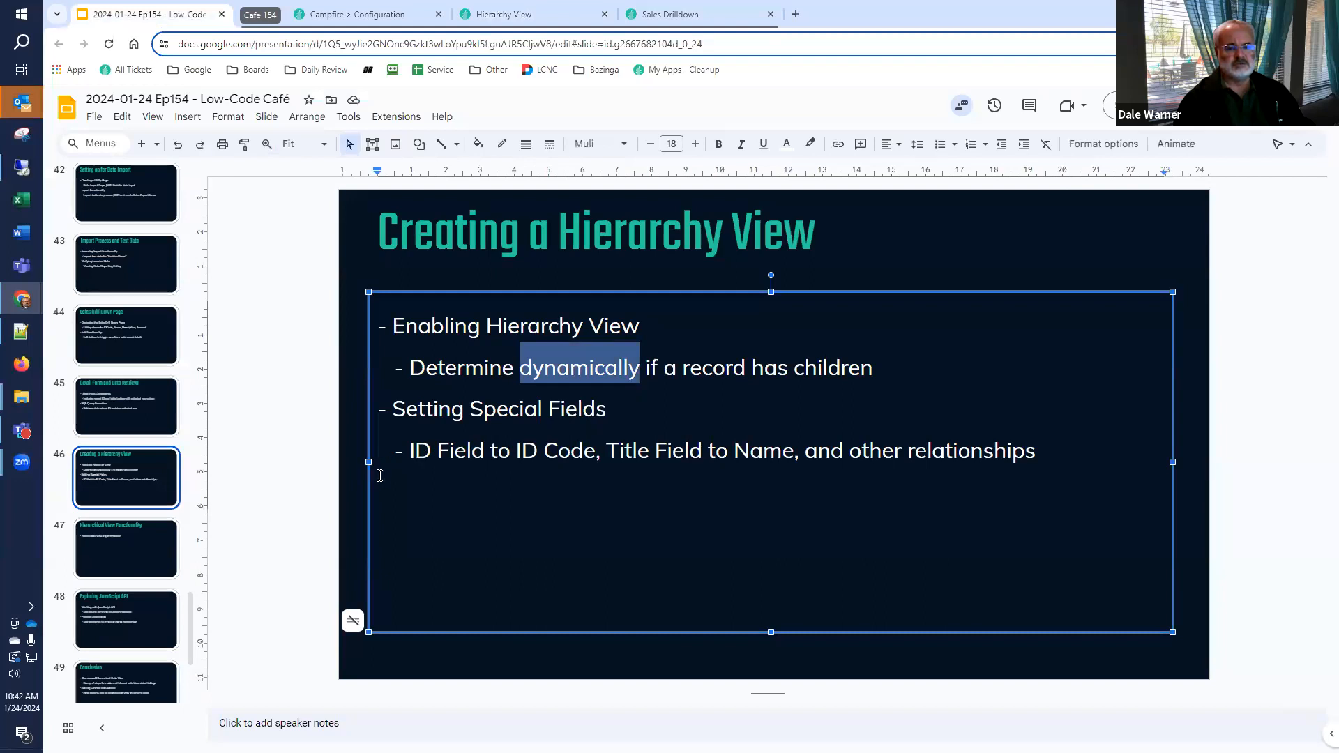
# Review the Hierarchical View Functionality, Exploring JavaScript API and Conclusion slides, and switch back to the Hierarchy View page in Plant an App
pyautogui.click(289, 490)
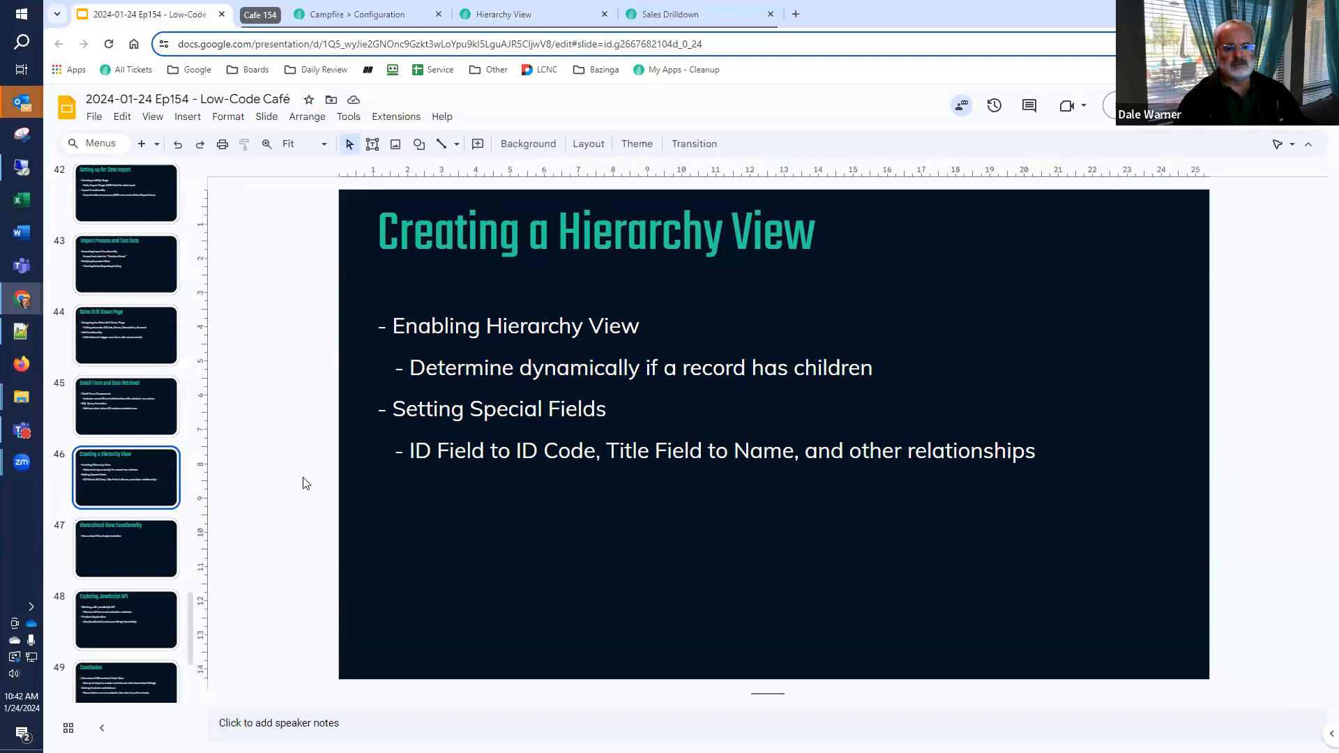
pyautogui.click(136, 549)
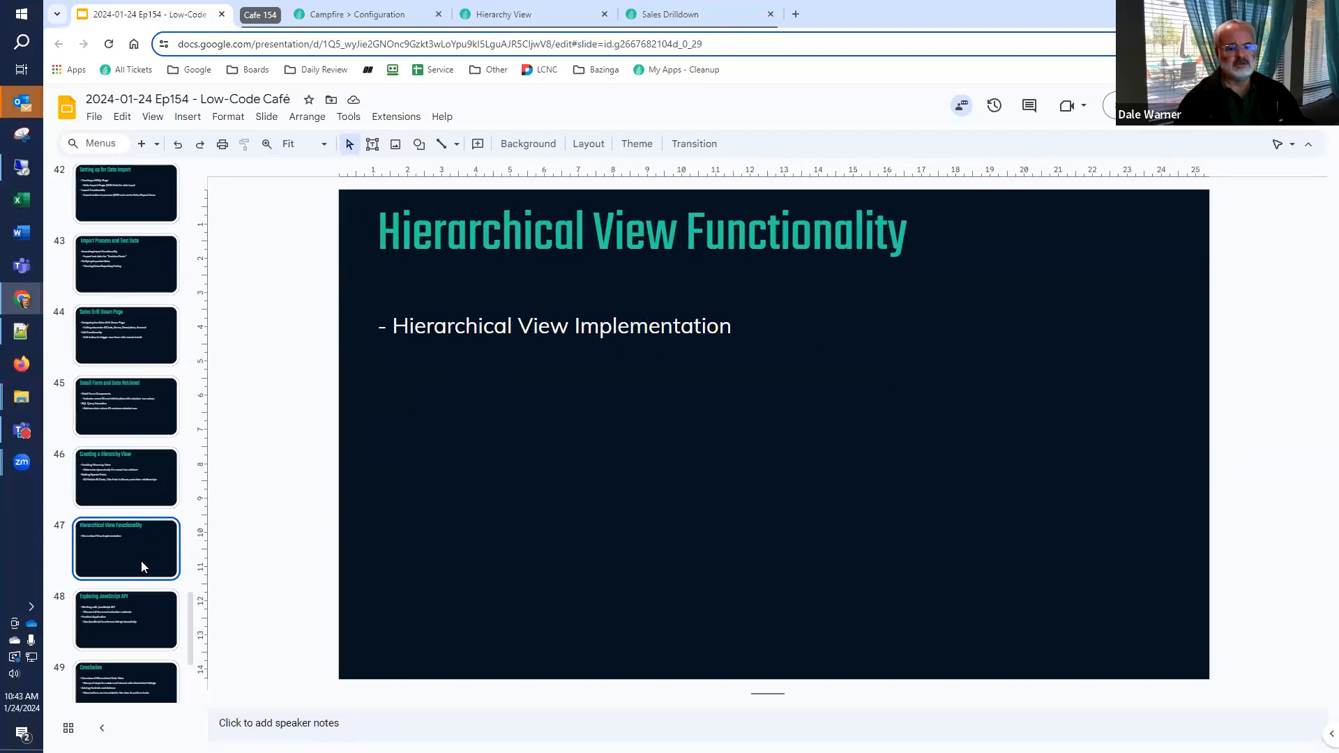
pyautogui.click(130, 630)
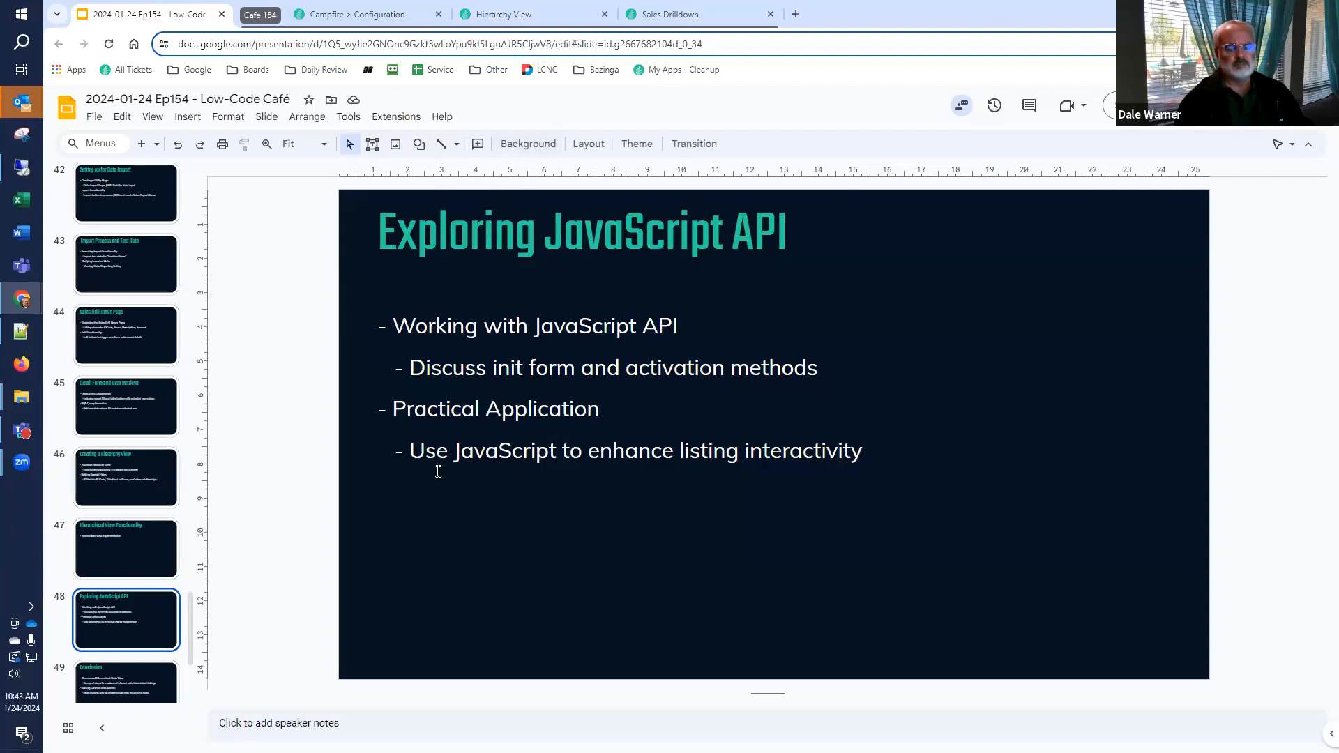
pyautogui.click(110, 687)
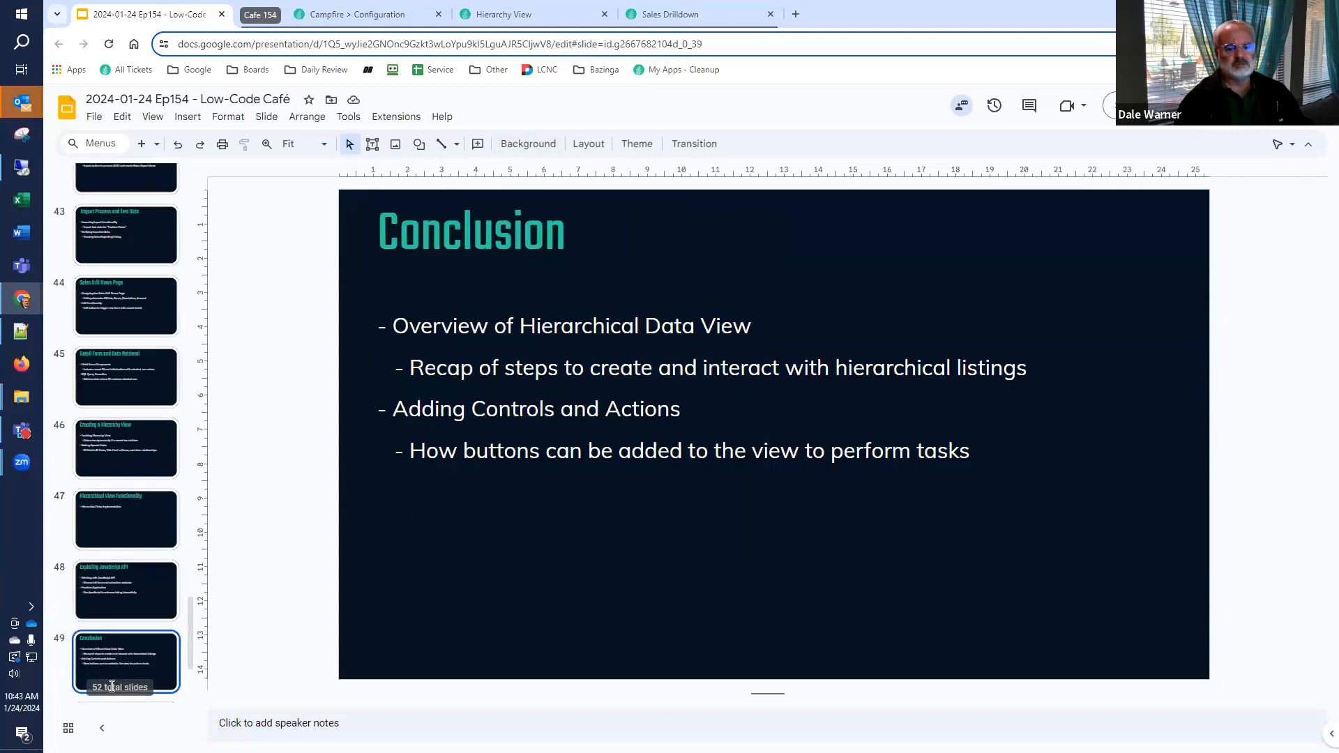
pyautogui.click(110, 588)
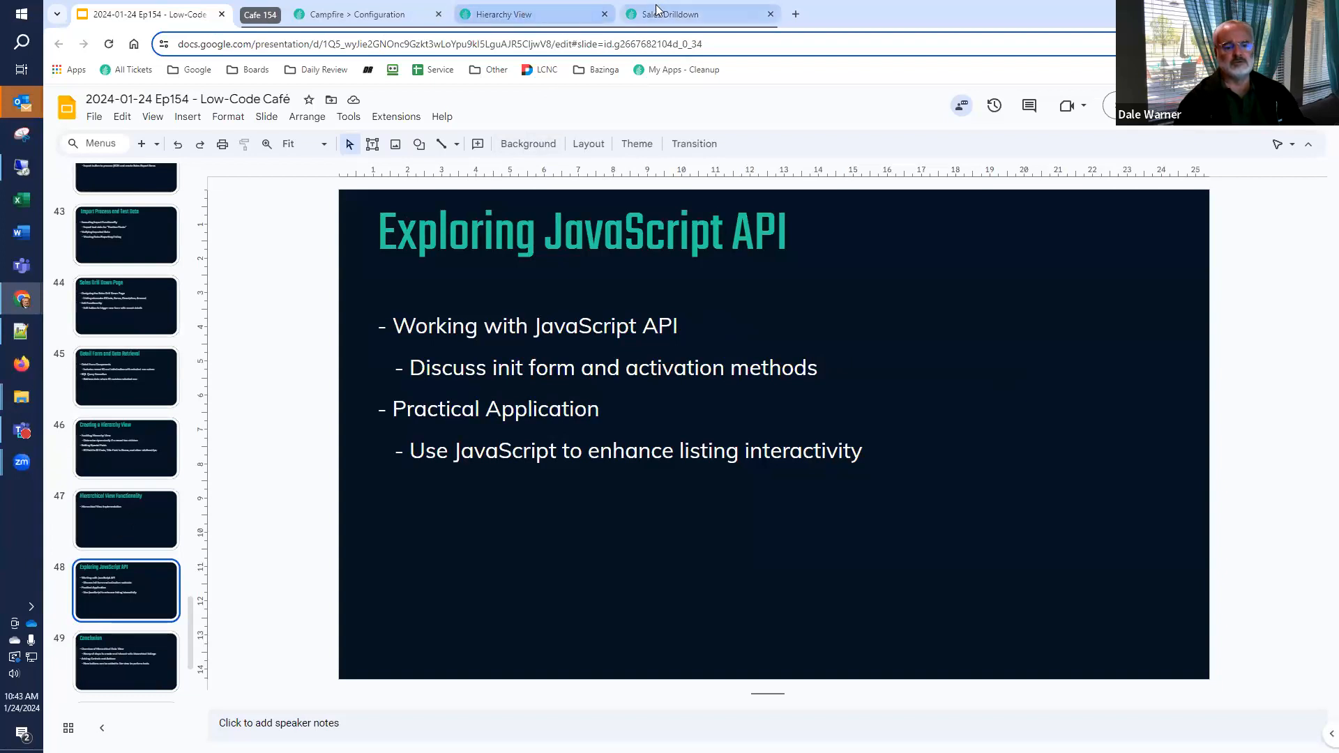
pyautogui.click(516, 14)
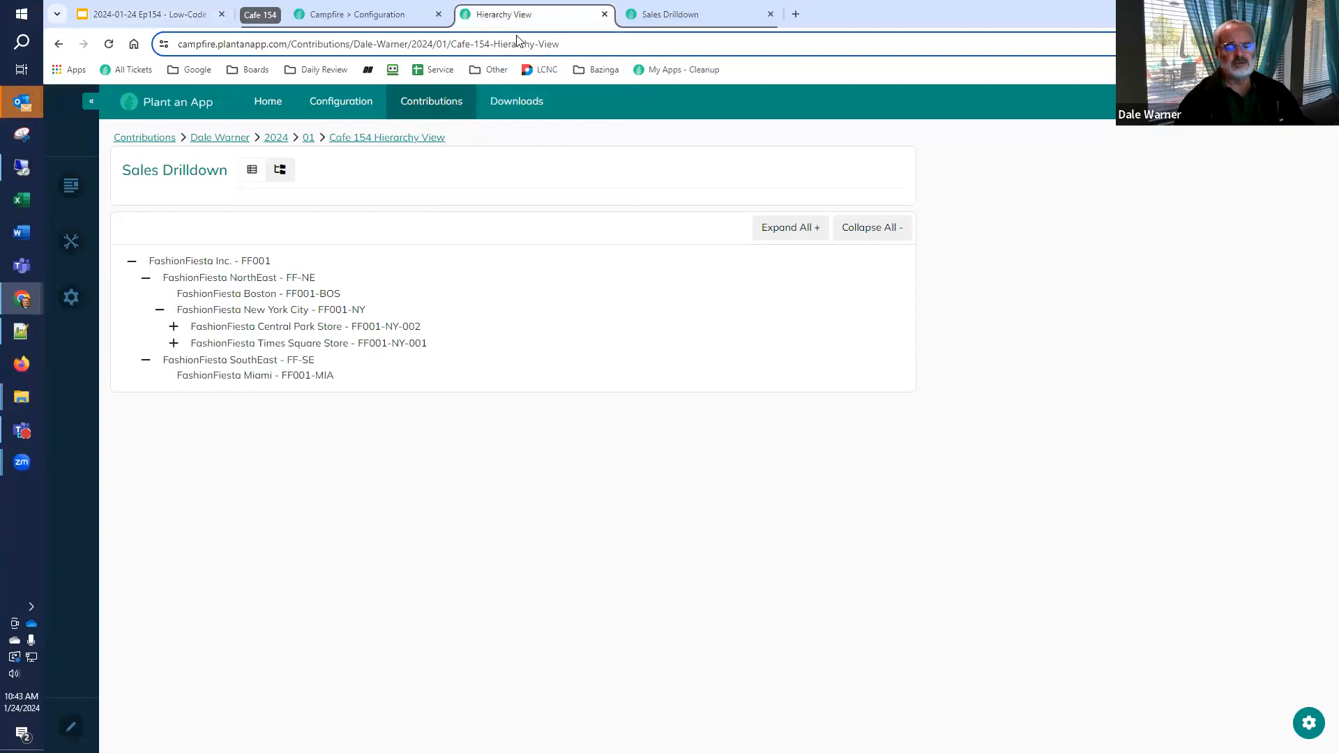
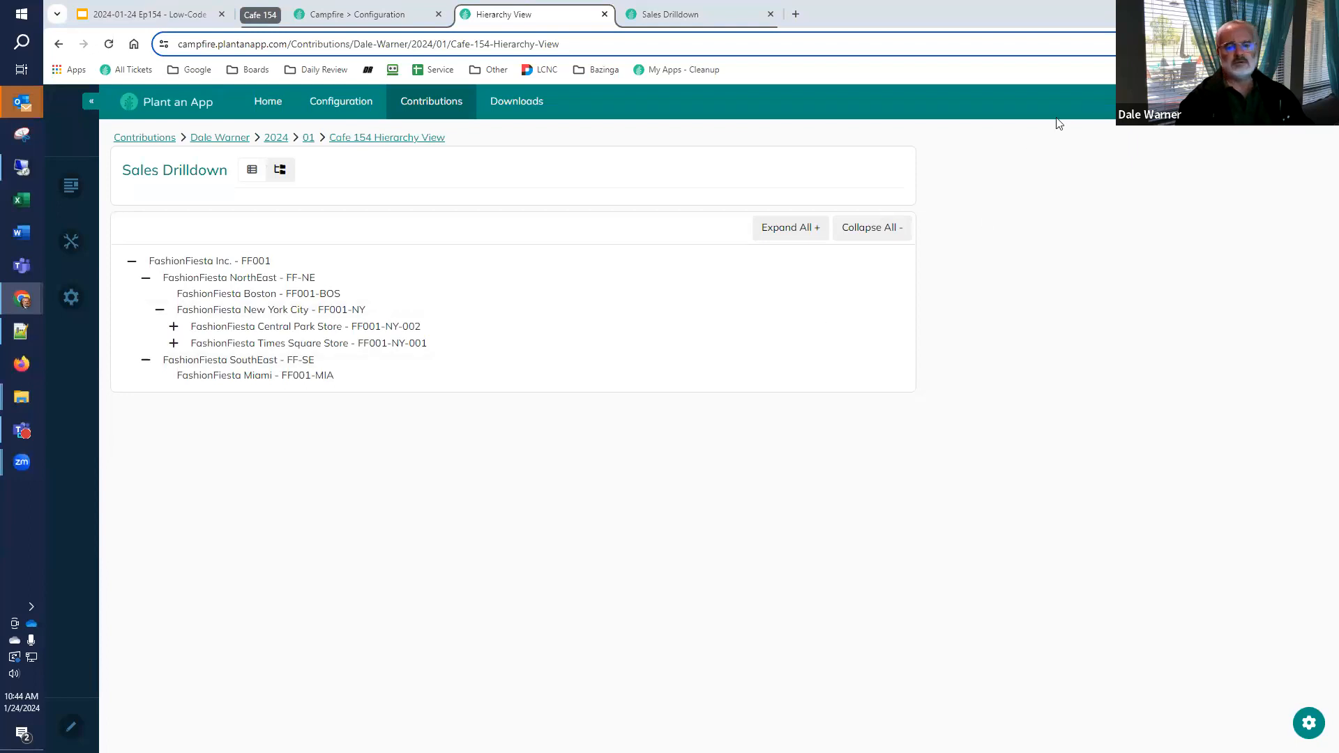
# Edit the page, add an avt.ActionForm module in the empty column beside Sales Drilldown, and initialize it as a Blank Form
pyautogui.click(70, 727)
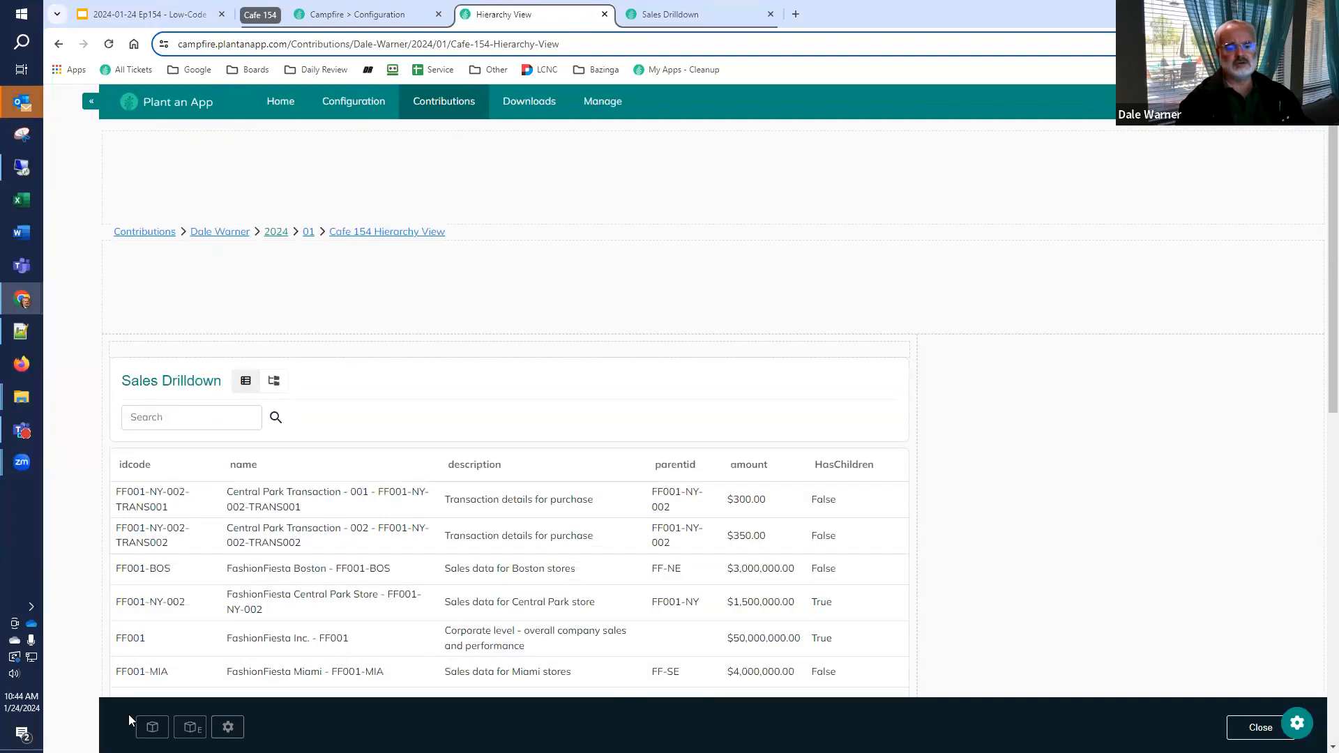
pyautogui.click(152, 727)
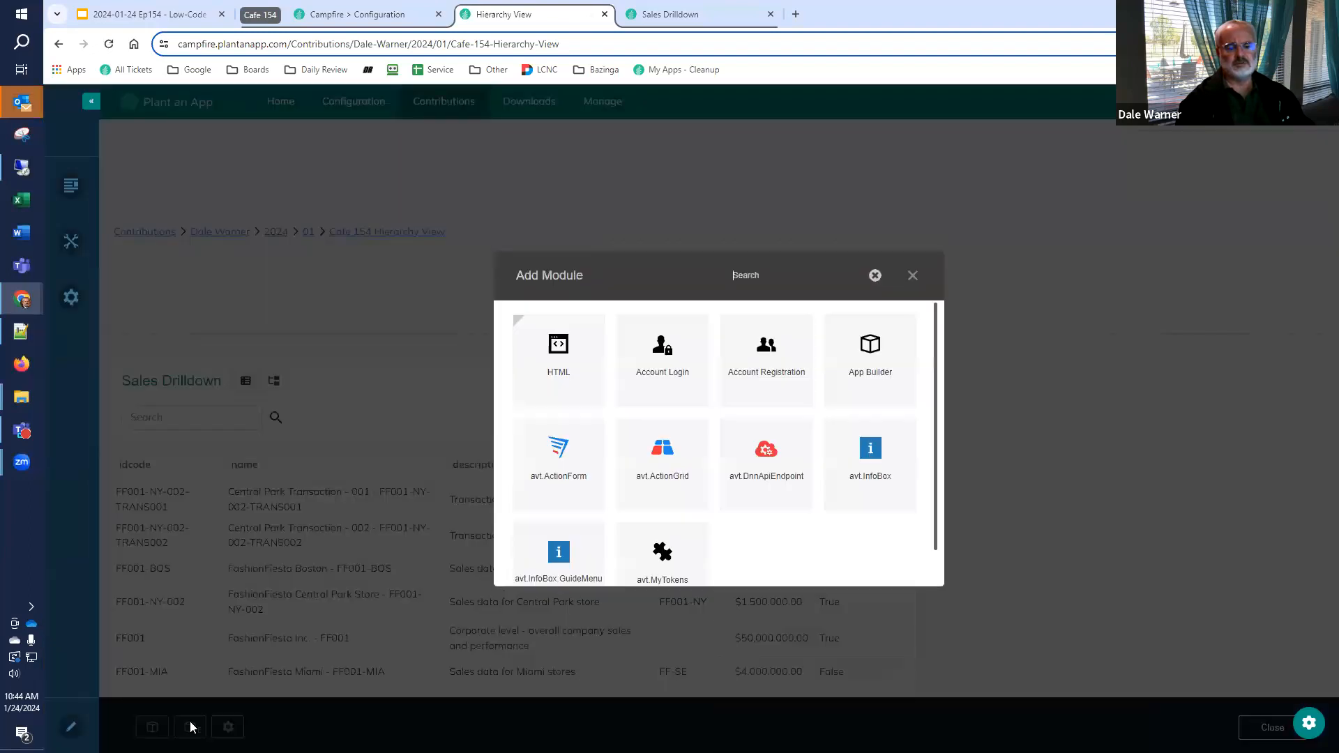
pyautogui.moveTo(570, 477); pyautogui.dragTo(995, 464)
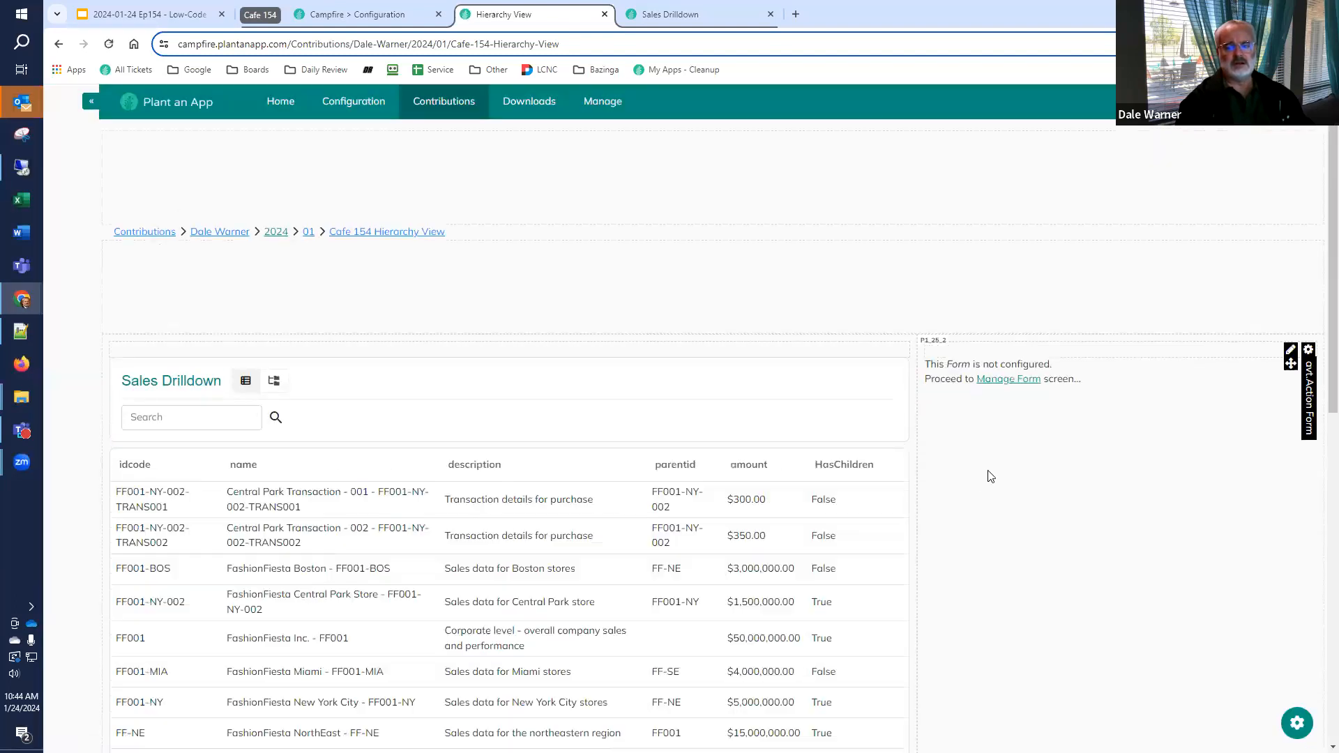
pyautogui.click(1009, 380)
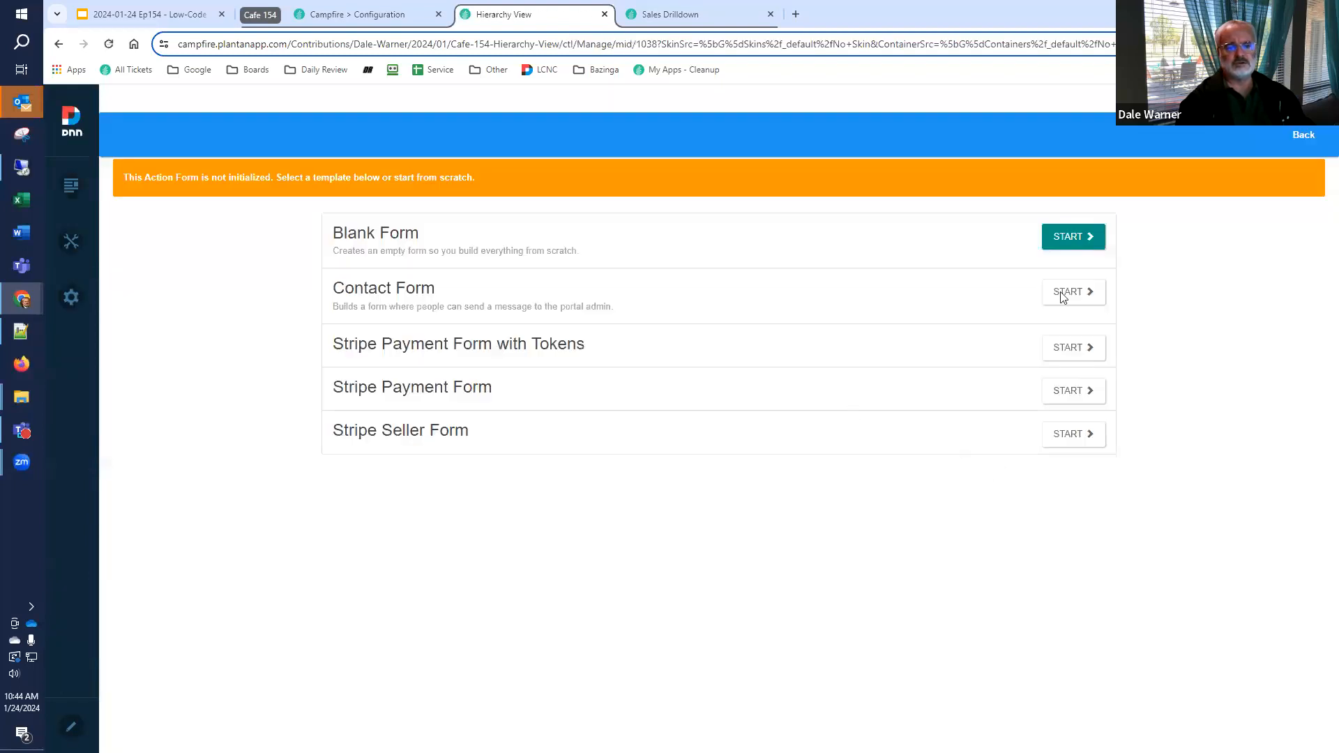
pyautogui.click(1089, 241)
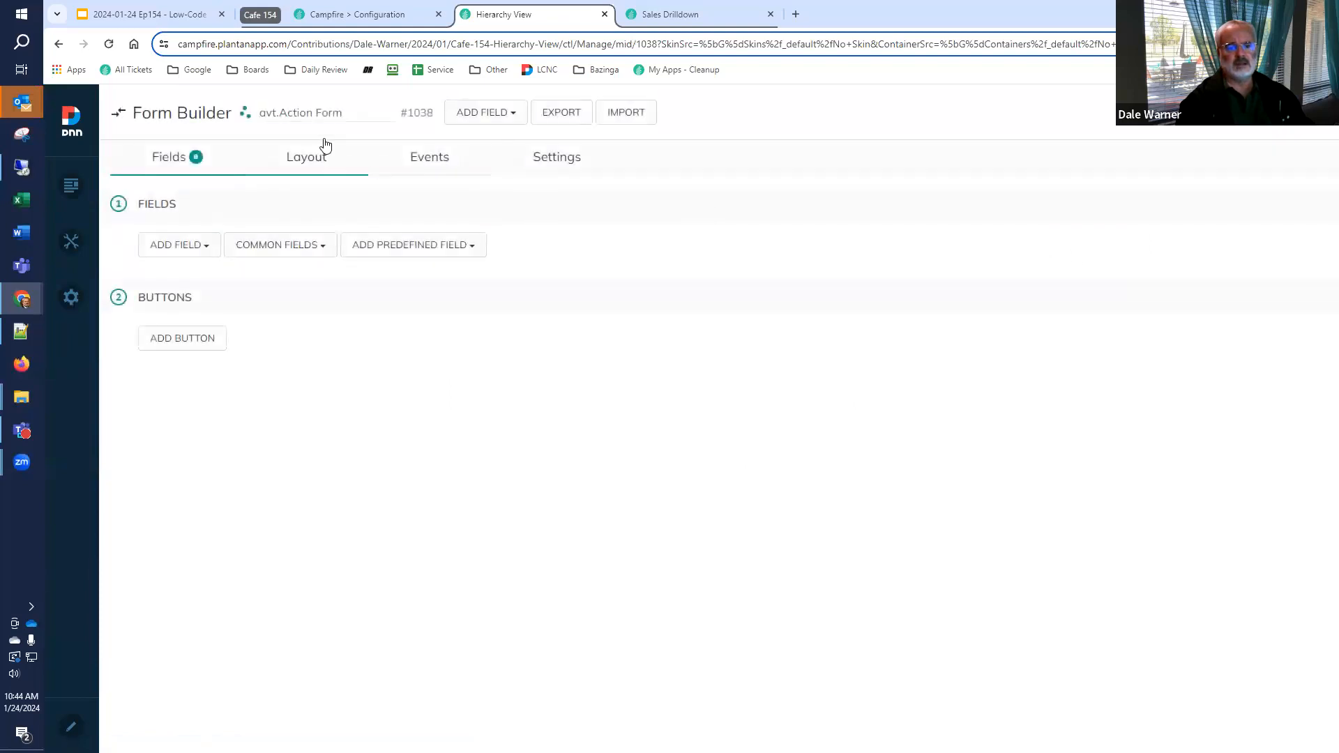
# Rename the form as Detail Form and set its label alignment to Top
pyautogui.doubleClick(310, 109)
pyautogui.press('BackSpace')
pyautogui.write('Detail')
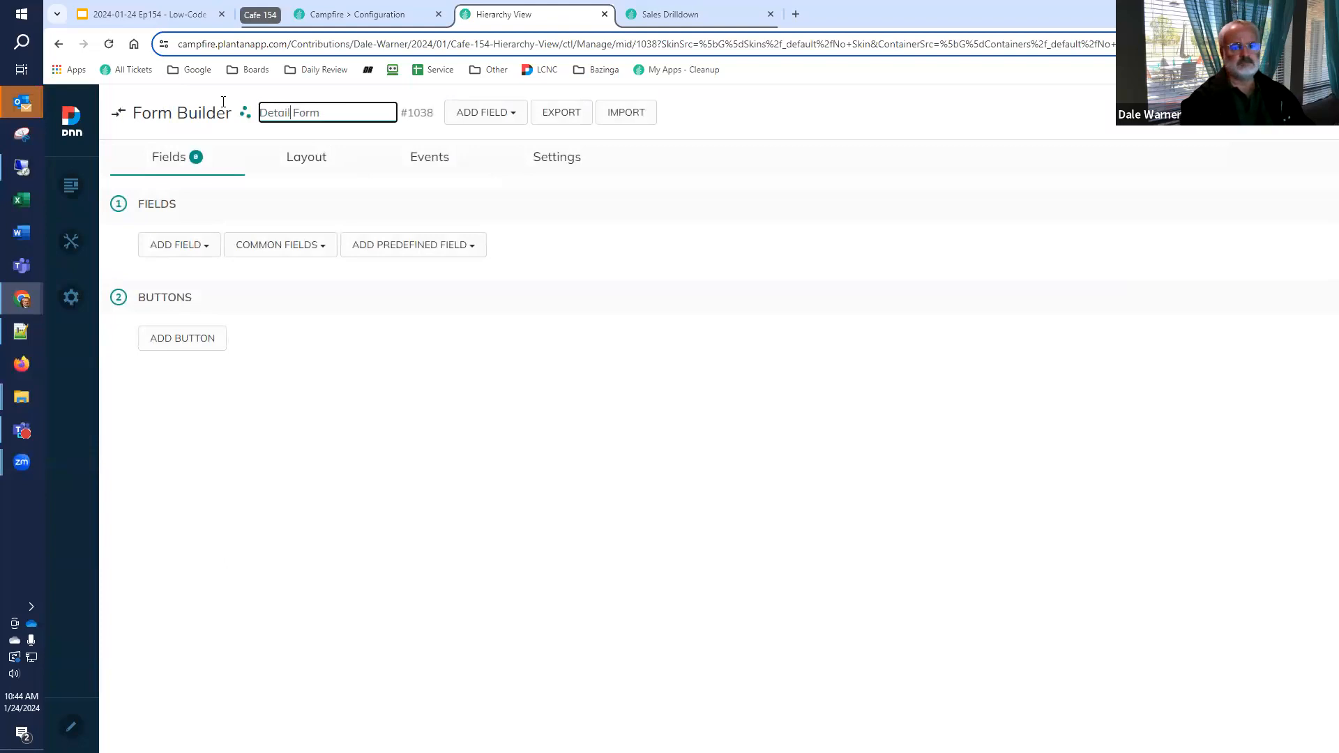
pyautogui.click(551, 159)
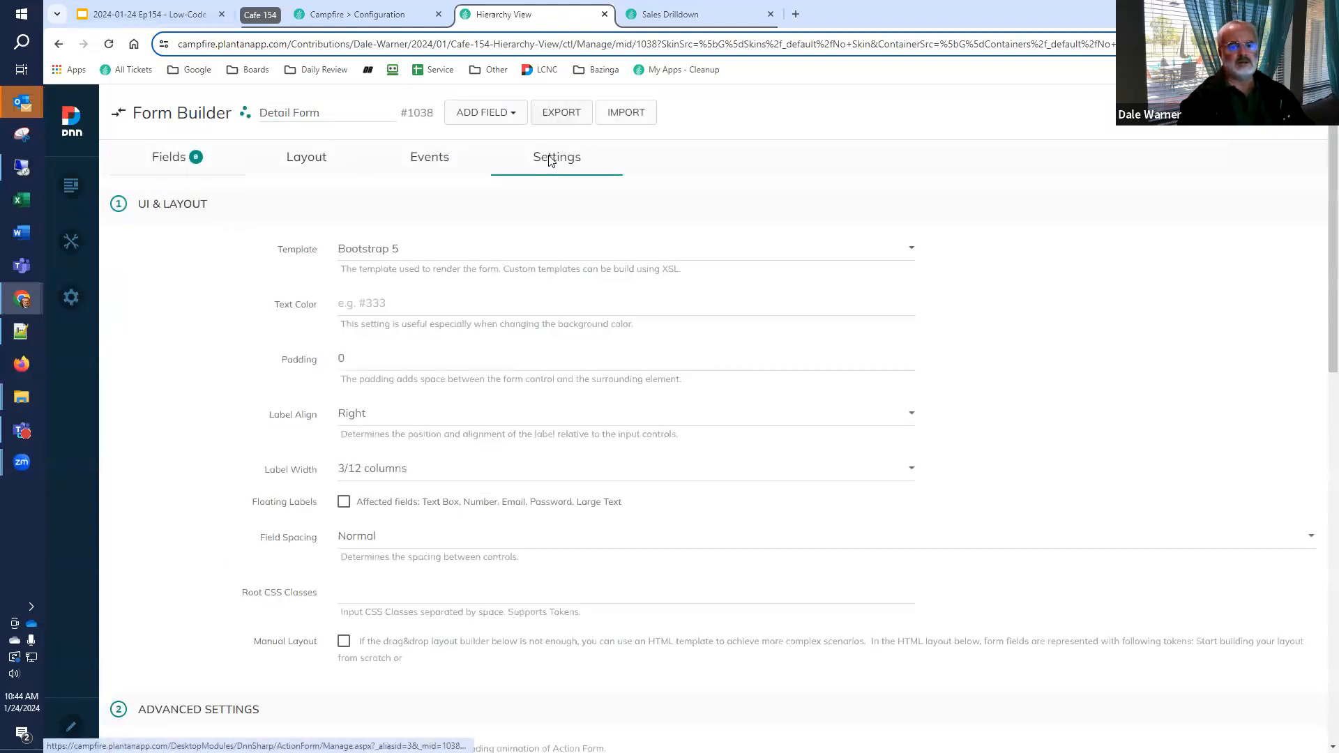
pyautogui.click(391, 418)
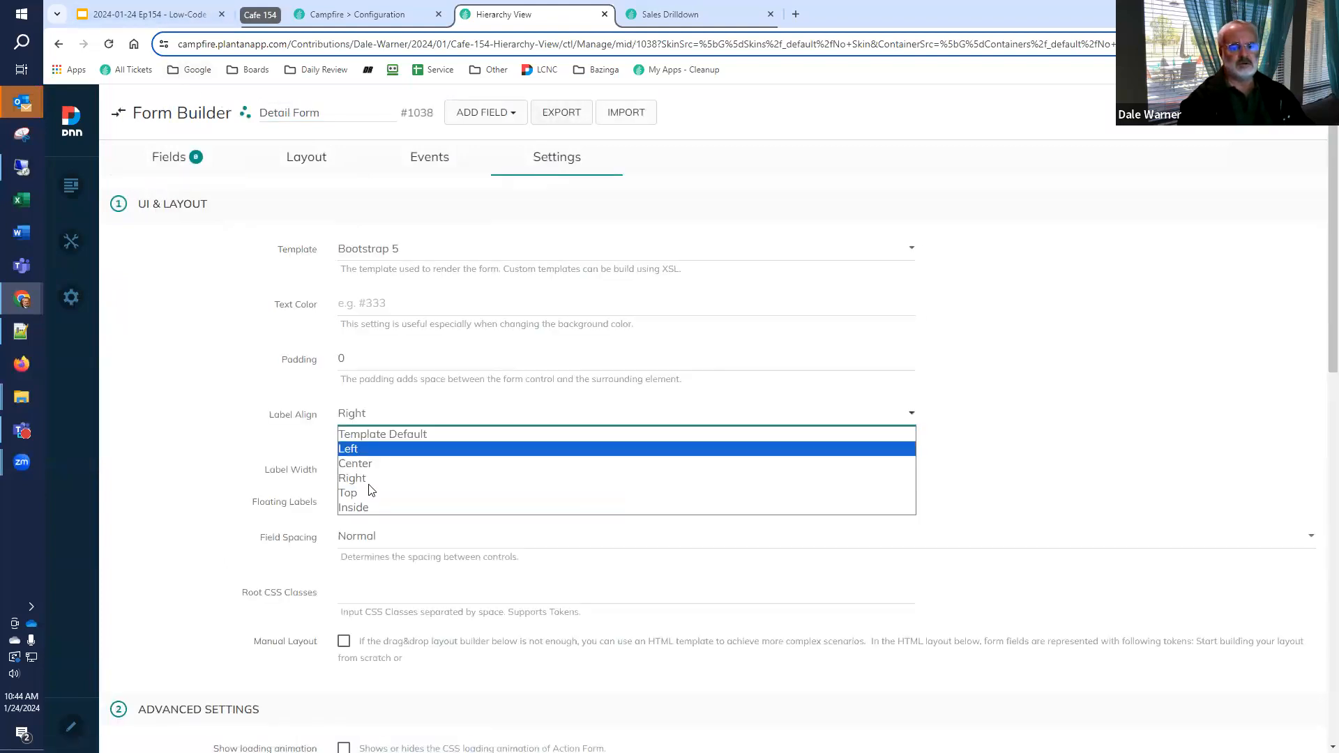
pyautogui.click(352, 493)
pyautogui.scroll(-2, 275, 490)
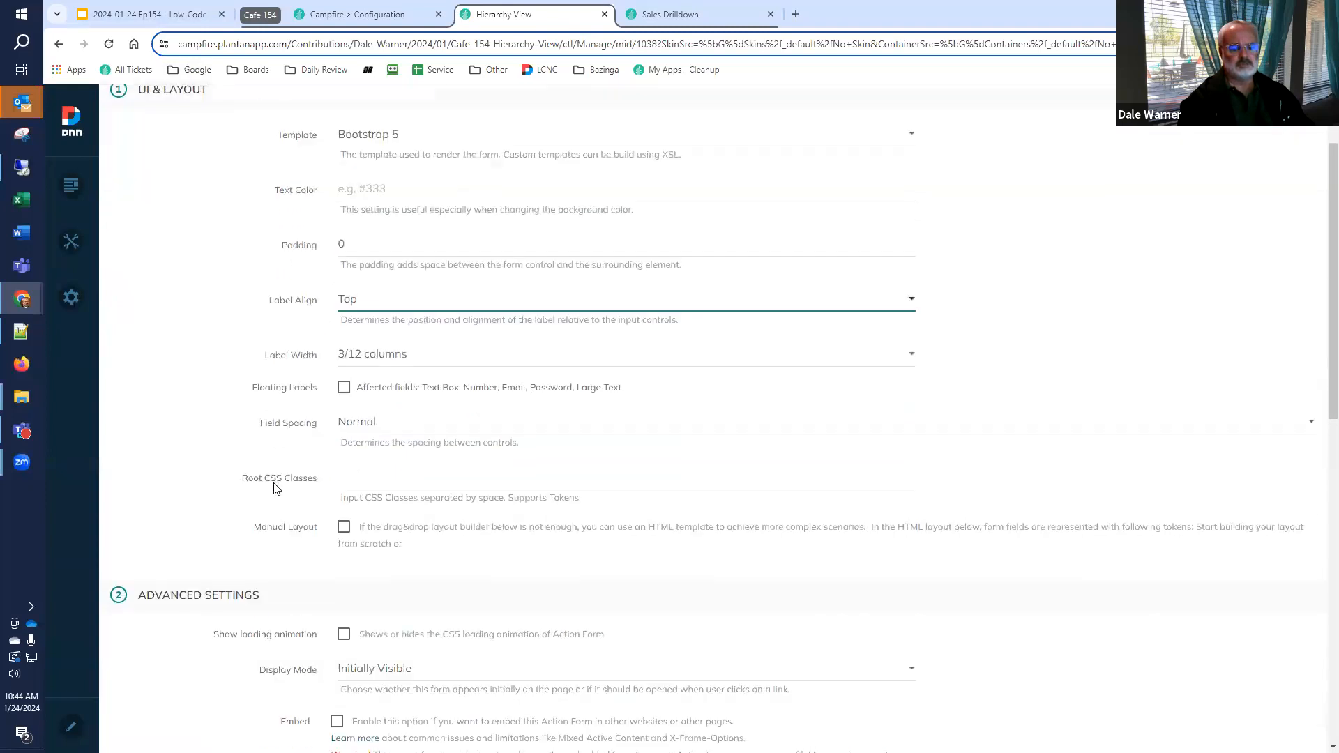
pyautogui.scroll(2, 1202, 160)
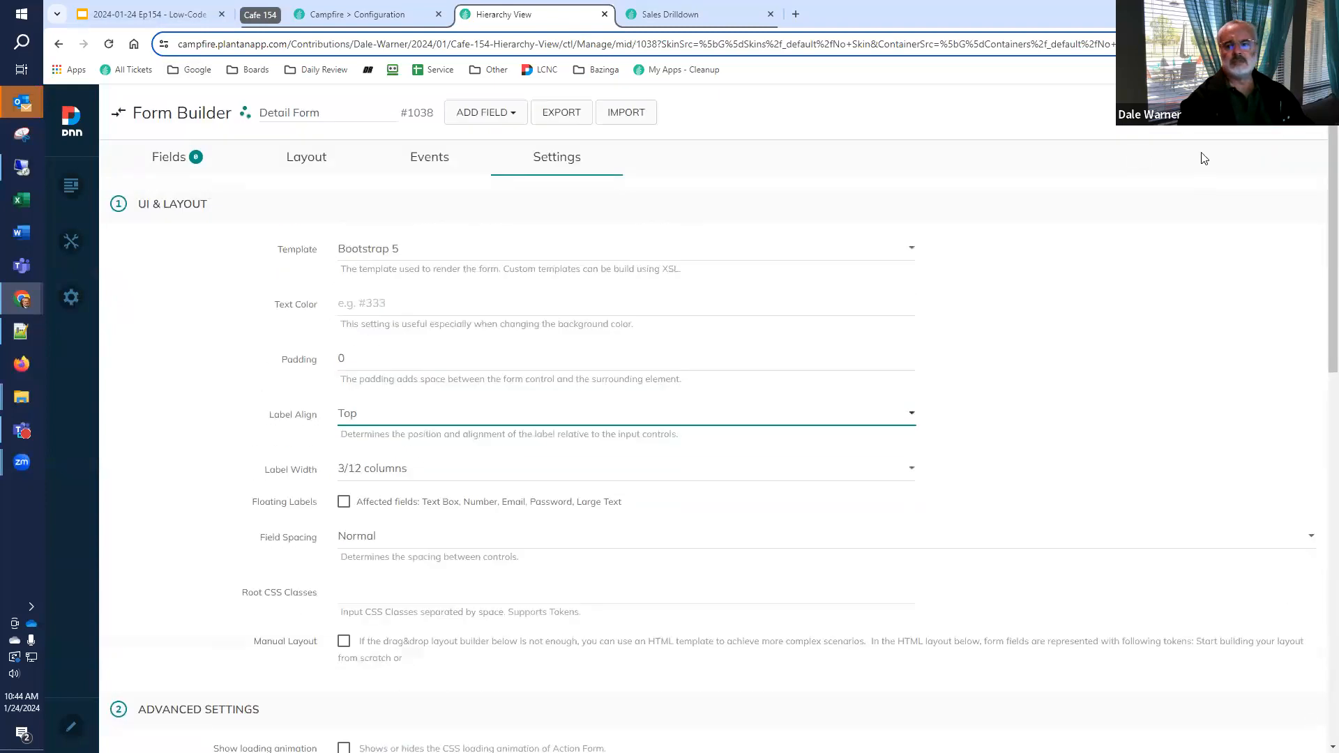
# Add a Text Box field titled idcode to Detail Form
pyautogui.click(166, 168)
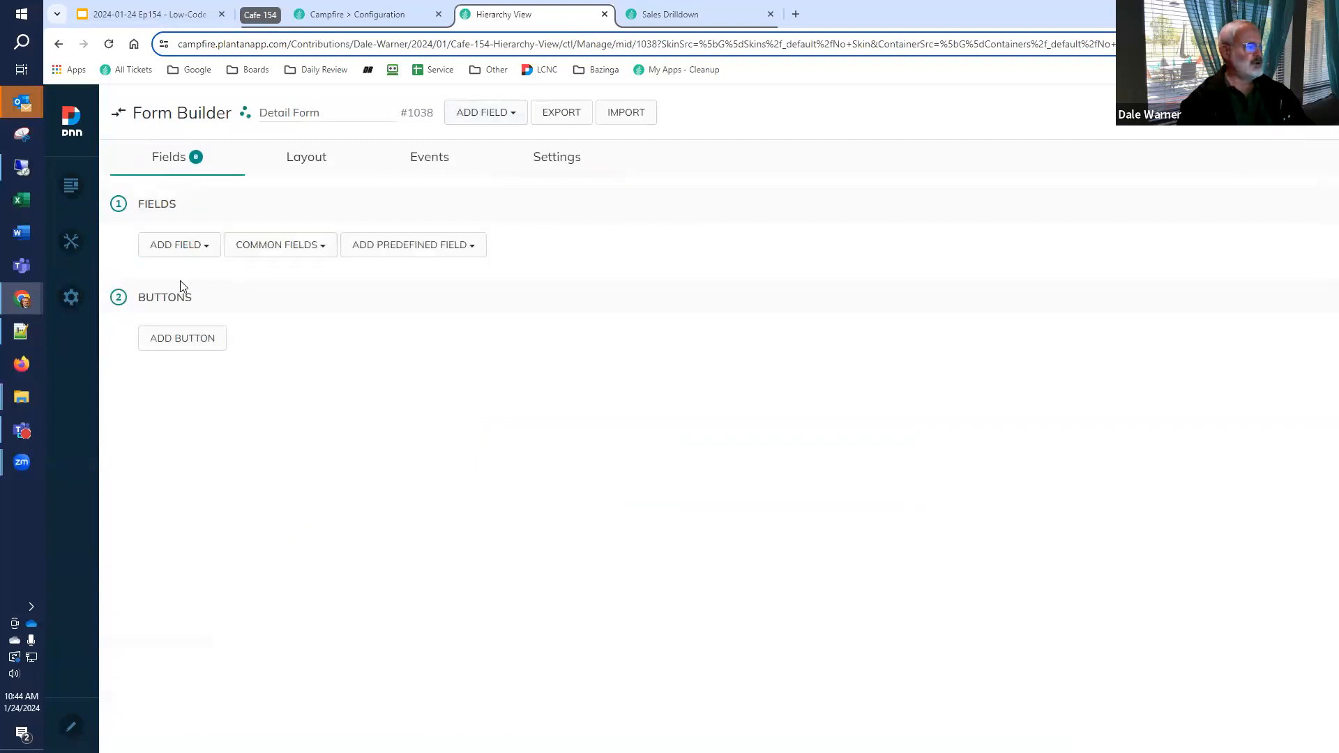
pyautogui.click(178, 248)
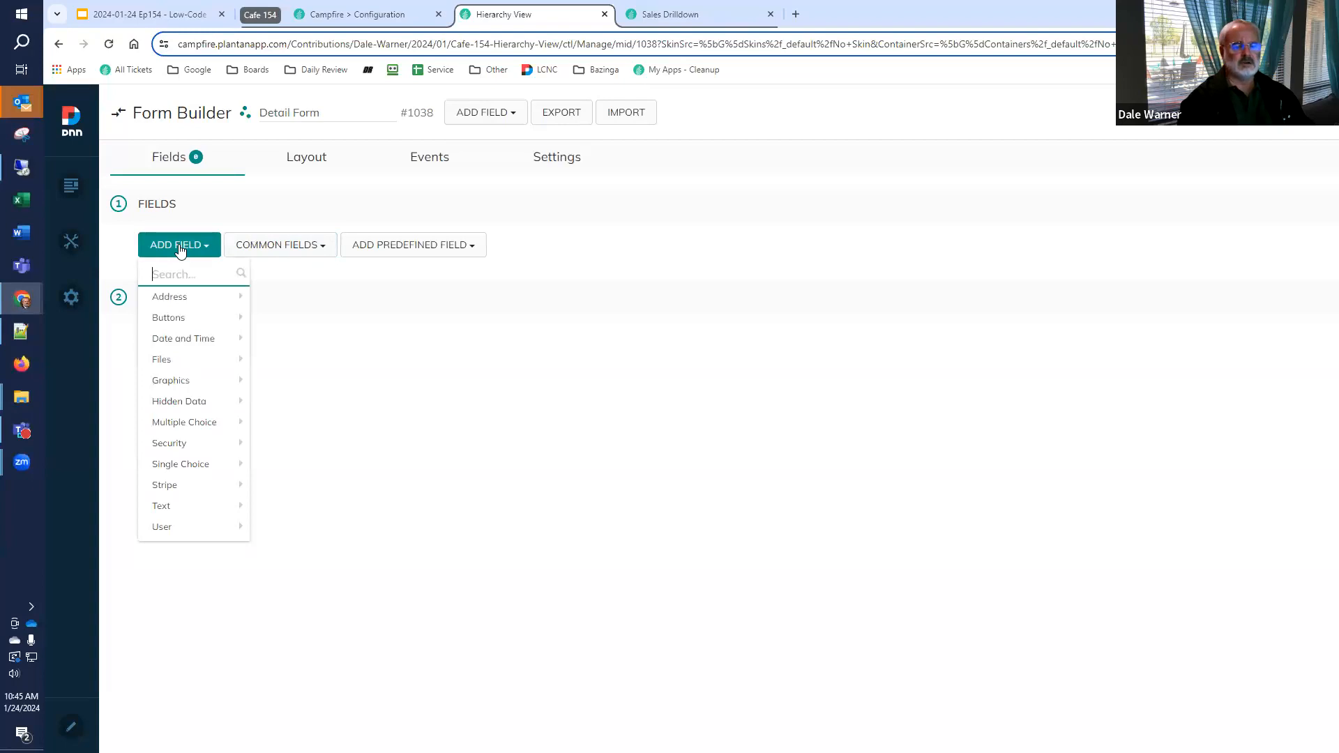
pyautogui.write('text')
pyautogui.click(176, 402)
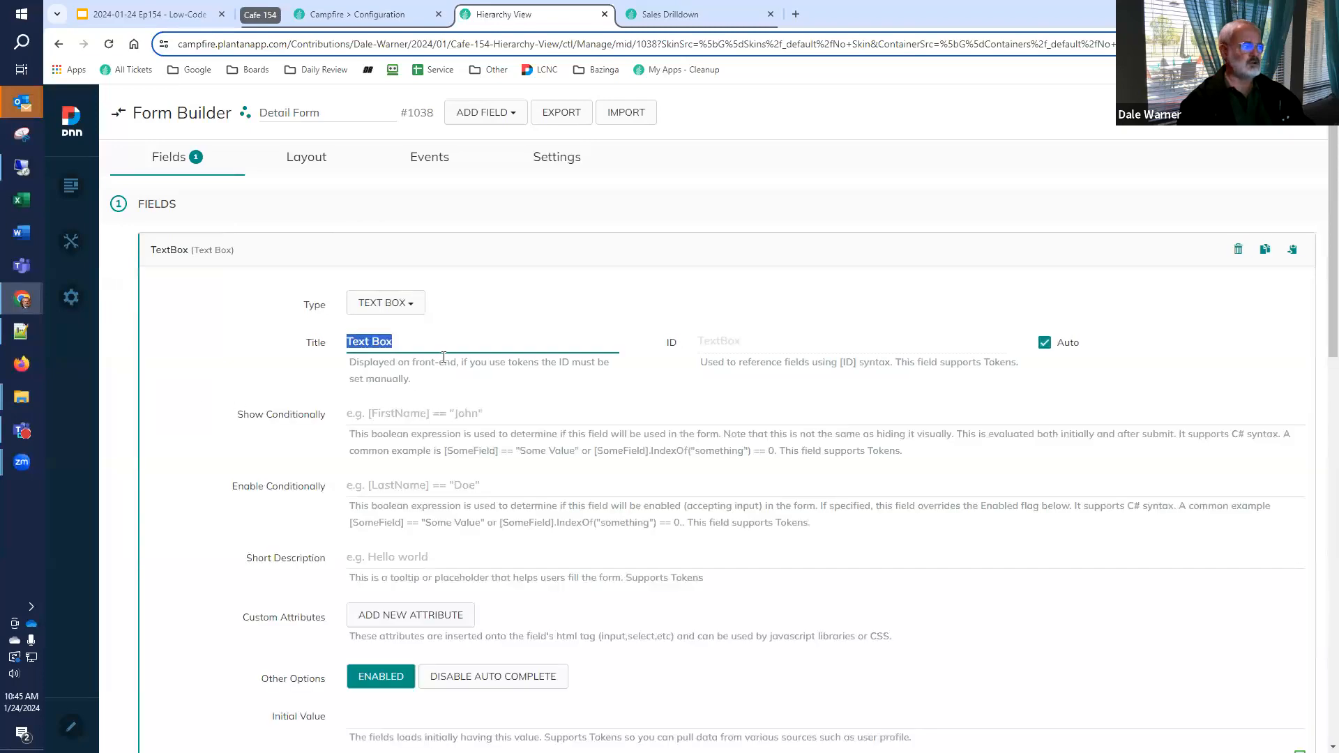
pyautogui.write('id')
pyautogui.write('code')
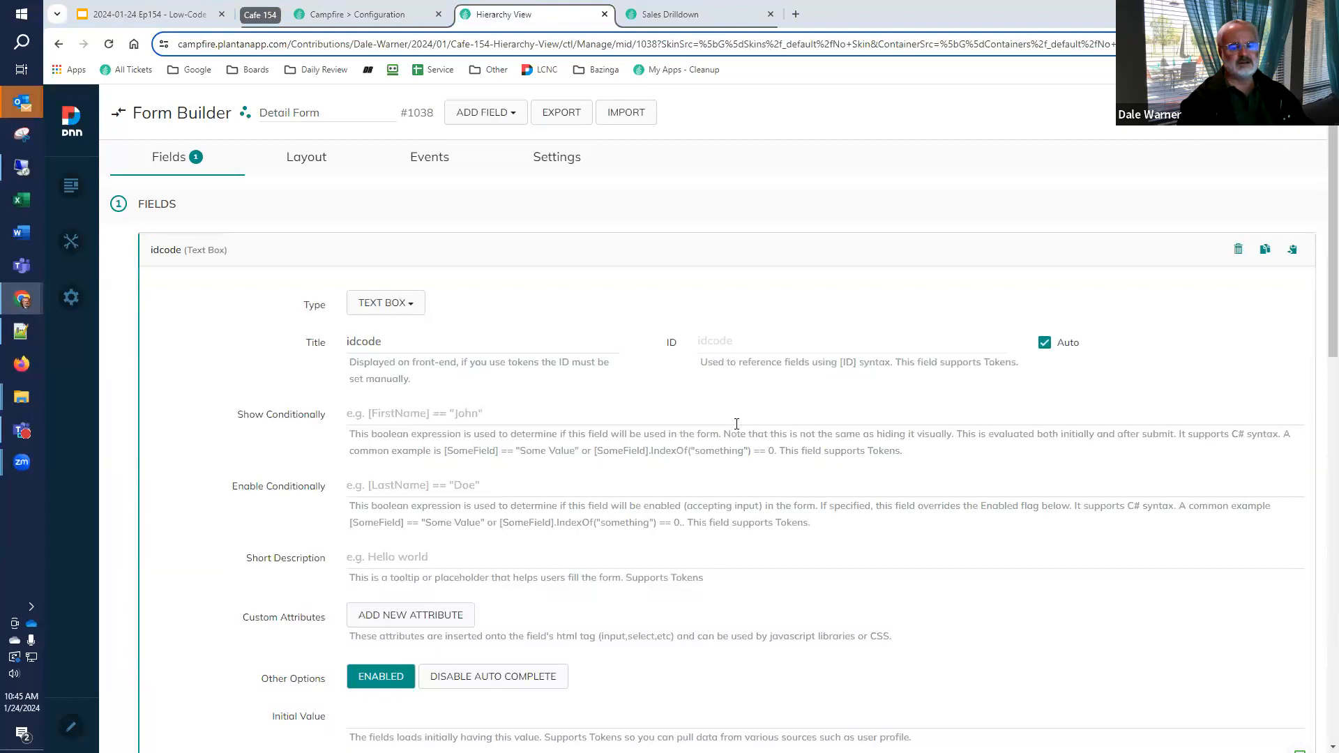
pyautogui.click(174, 257)
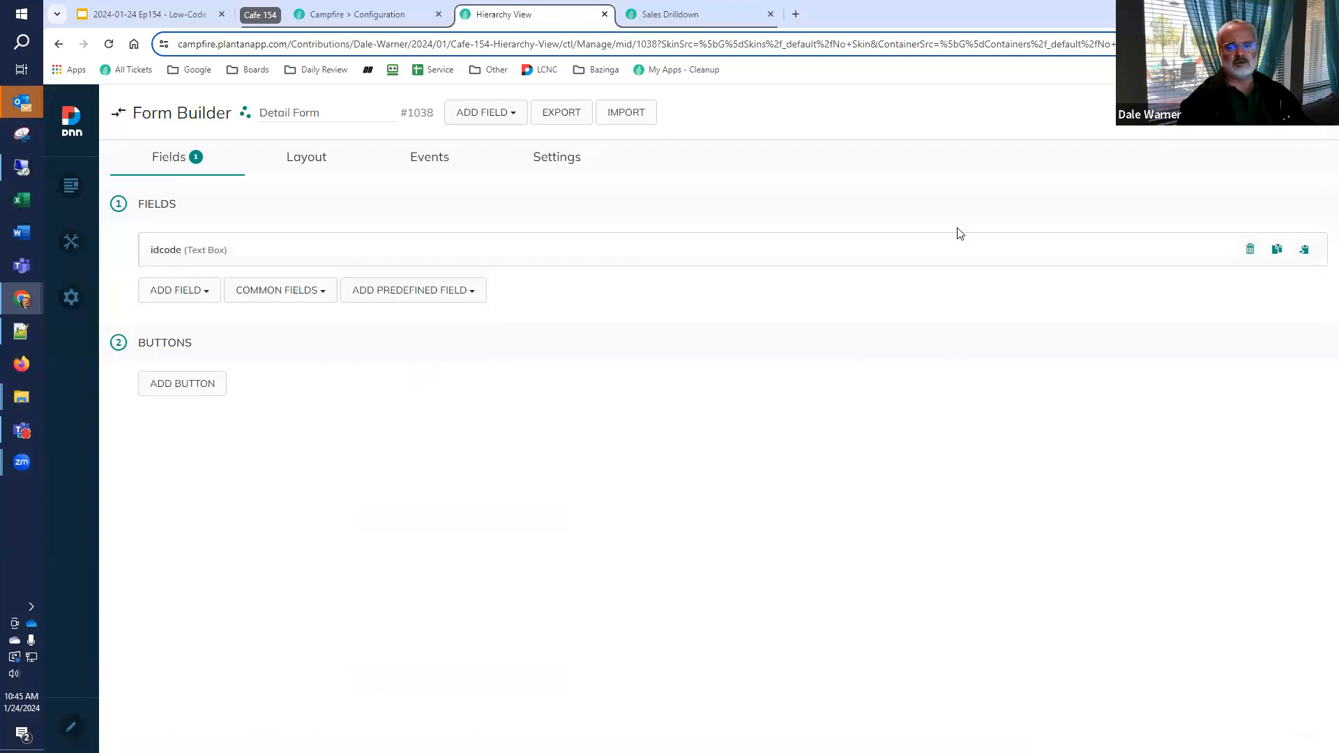
# Duplicate the idcode text box, title the copy name, and return to the page
pyautogui.click(1277, 249)
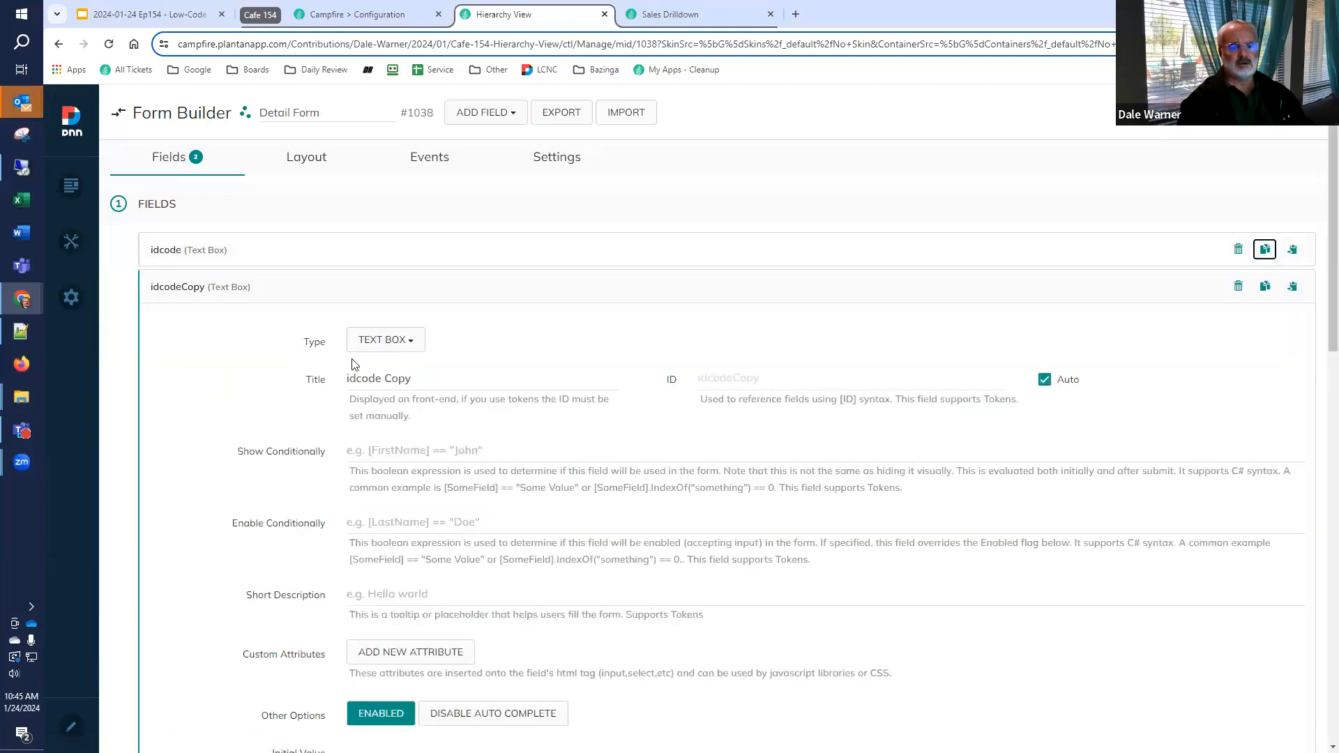
pyautogui.moveTo(440, 380); pyautogui.dragTo(254, 370)
pyautogui.write('name')
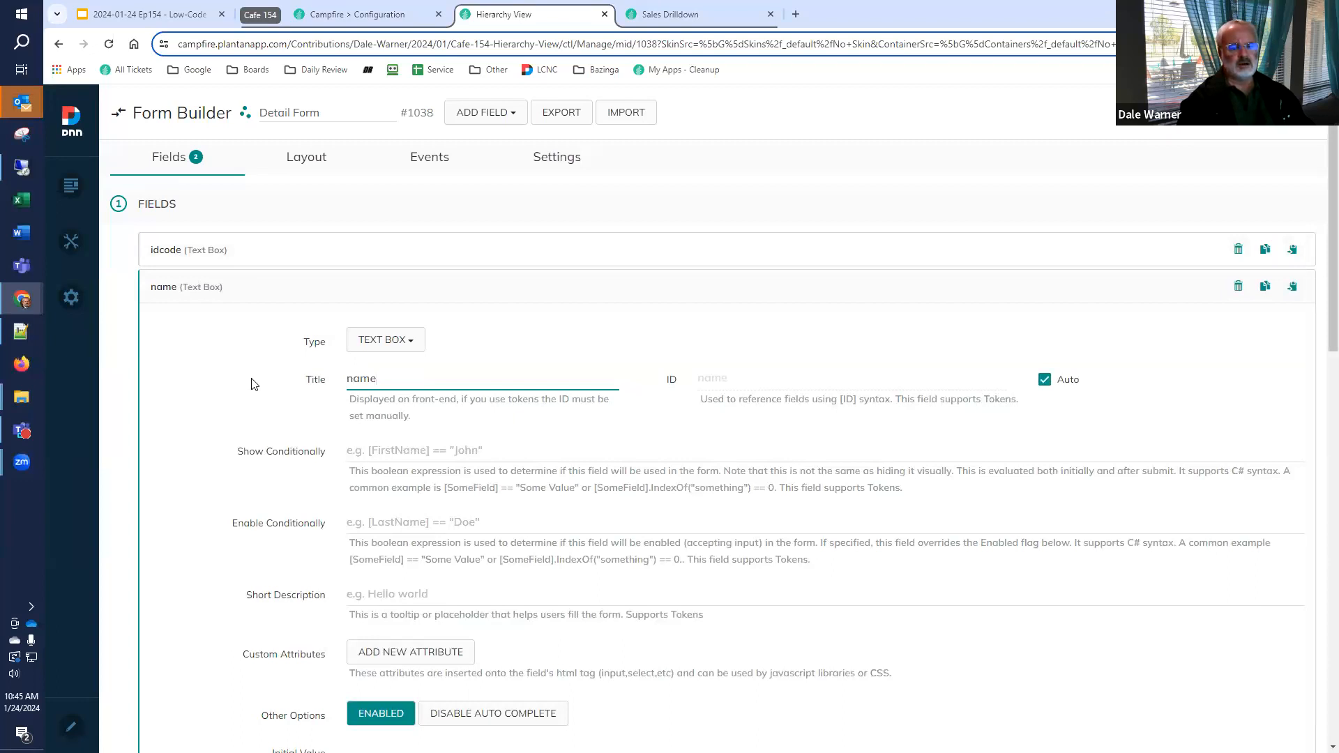
pyautogui.click(182, 295)
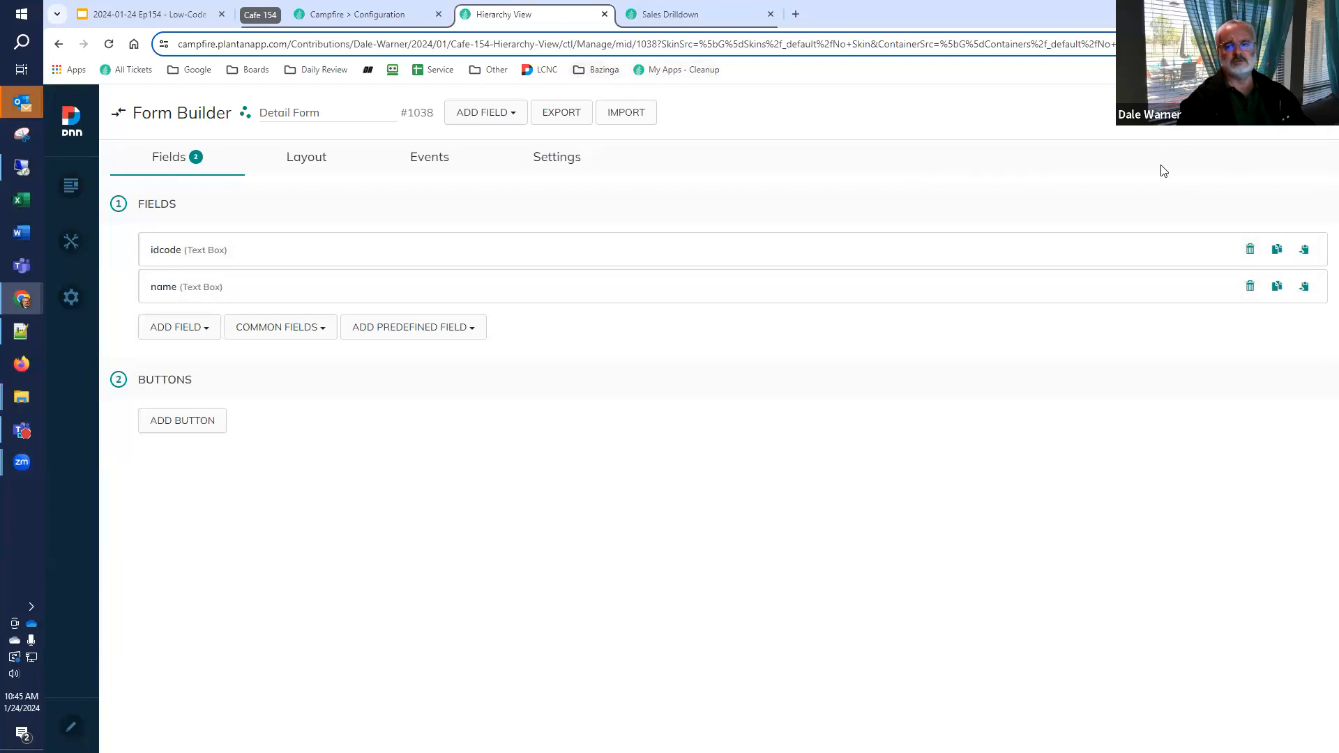
pyautogui.click(1248, 112)
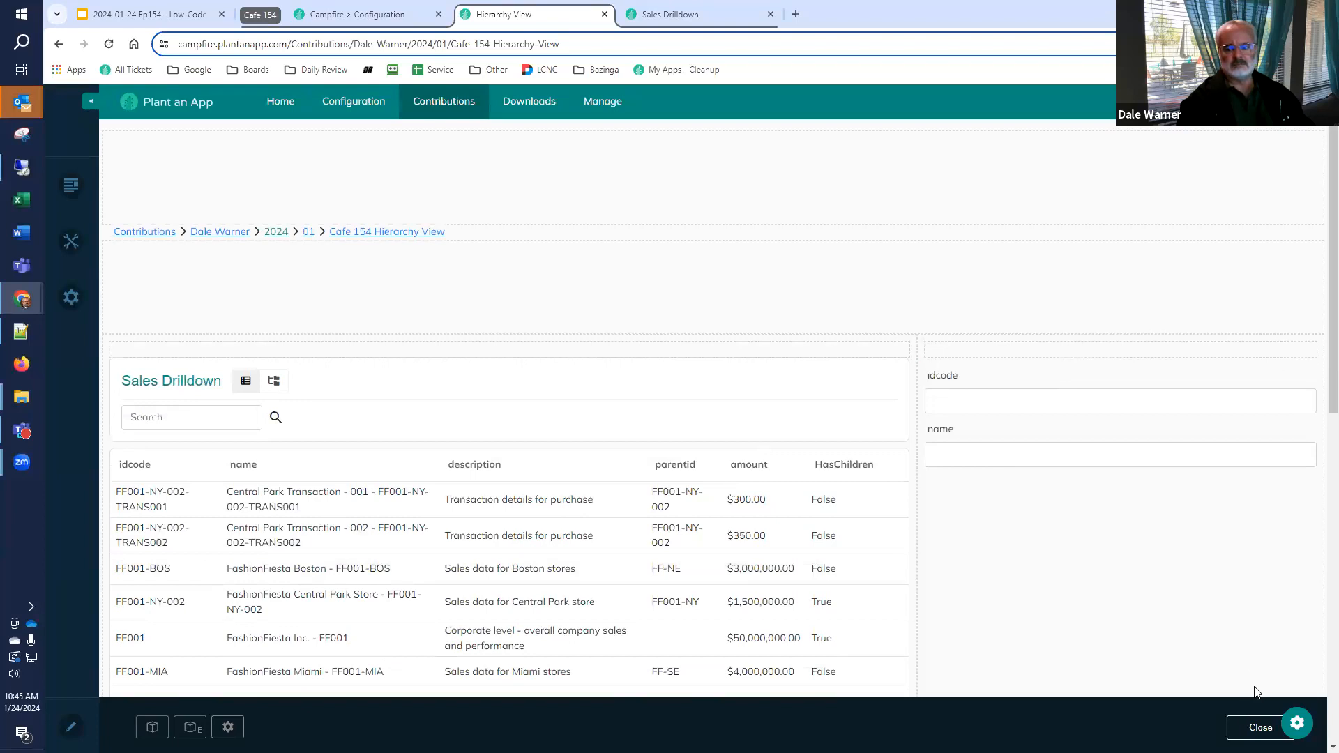
# Exit page editing, show Sales Drilldown as a hierarchy, and expand FashionFiesta Inc. and its NorthEast region
pyautogui.click(1250, 729)
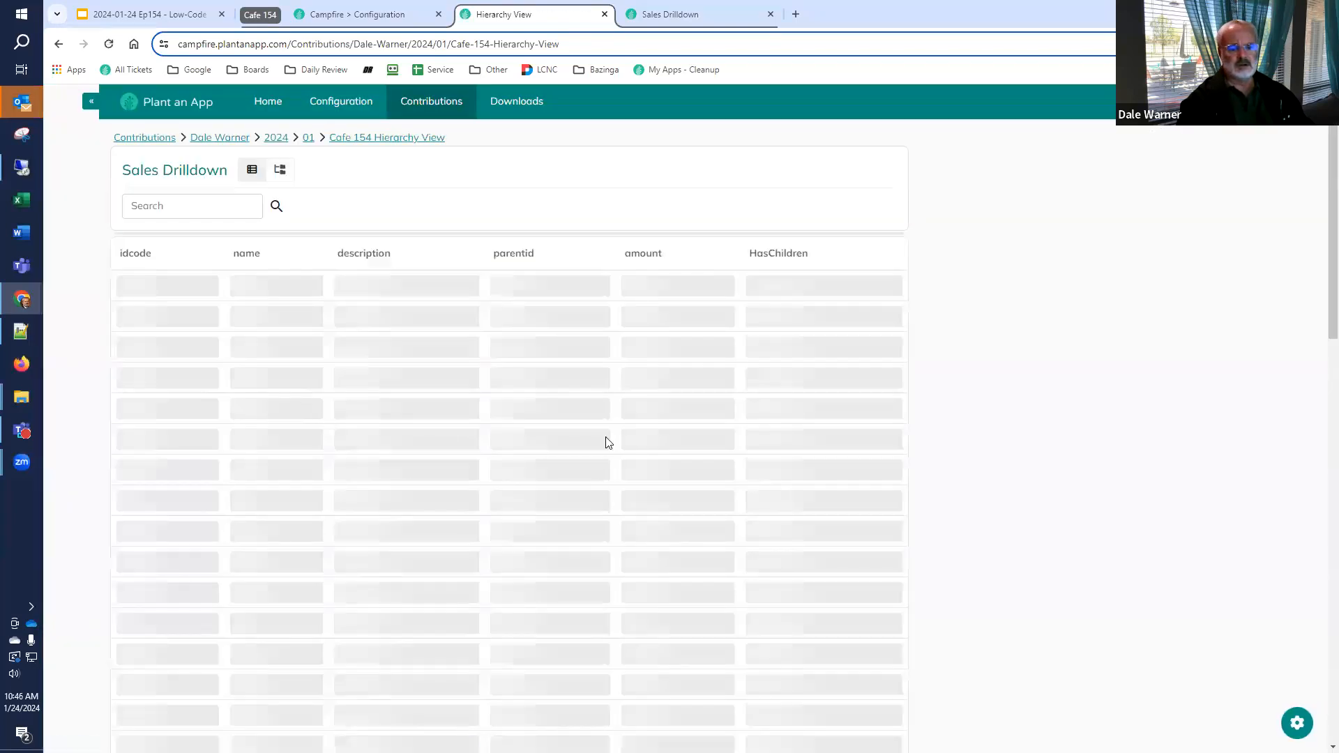
pyautogui.click(278, 170)
pyautogui.click(131, 262)
pyautogui.click(146, 279)
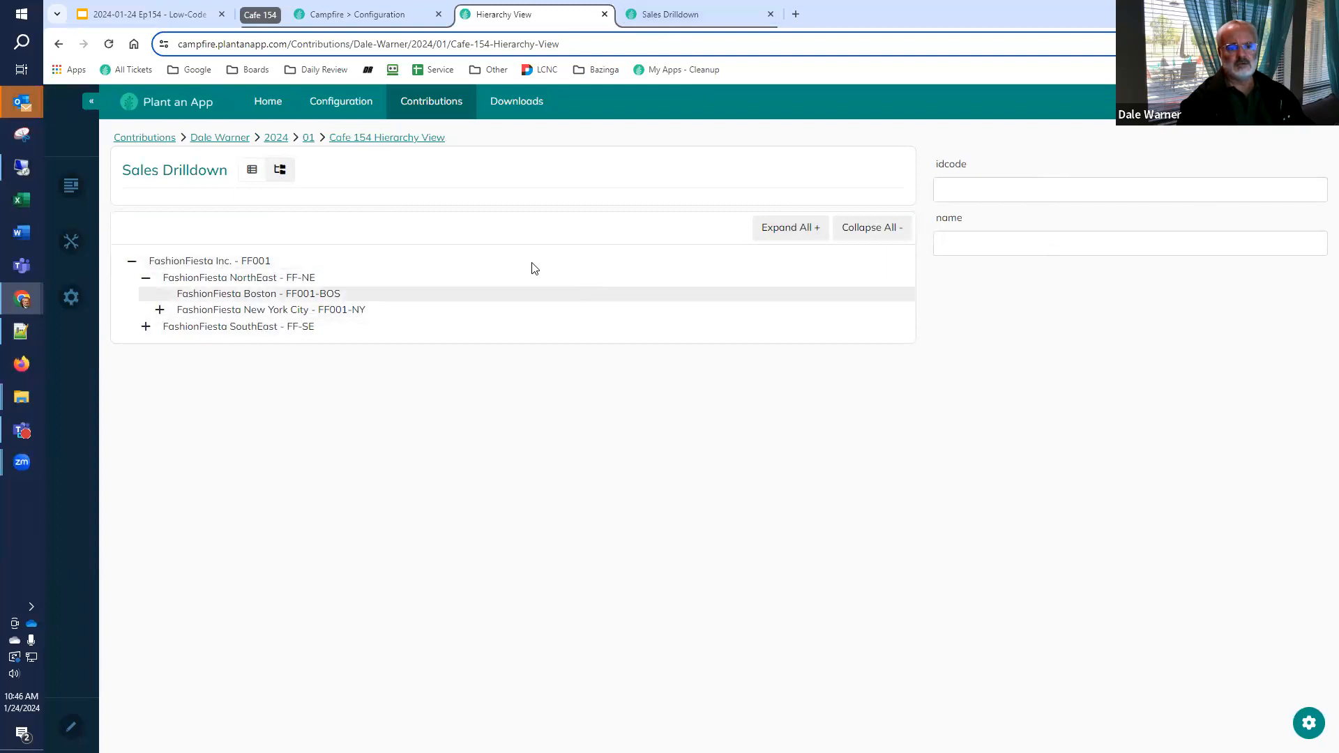
# In the Sales Drilldown listing configuration, add an item button titled Edit with the primary style
pyautogui.click(673, 18)
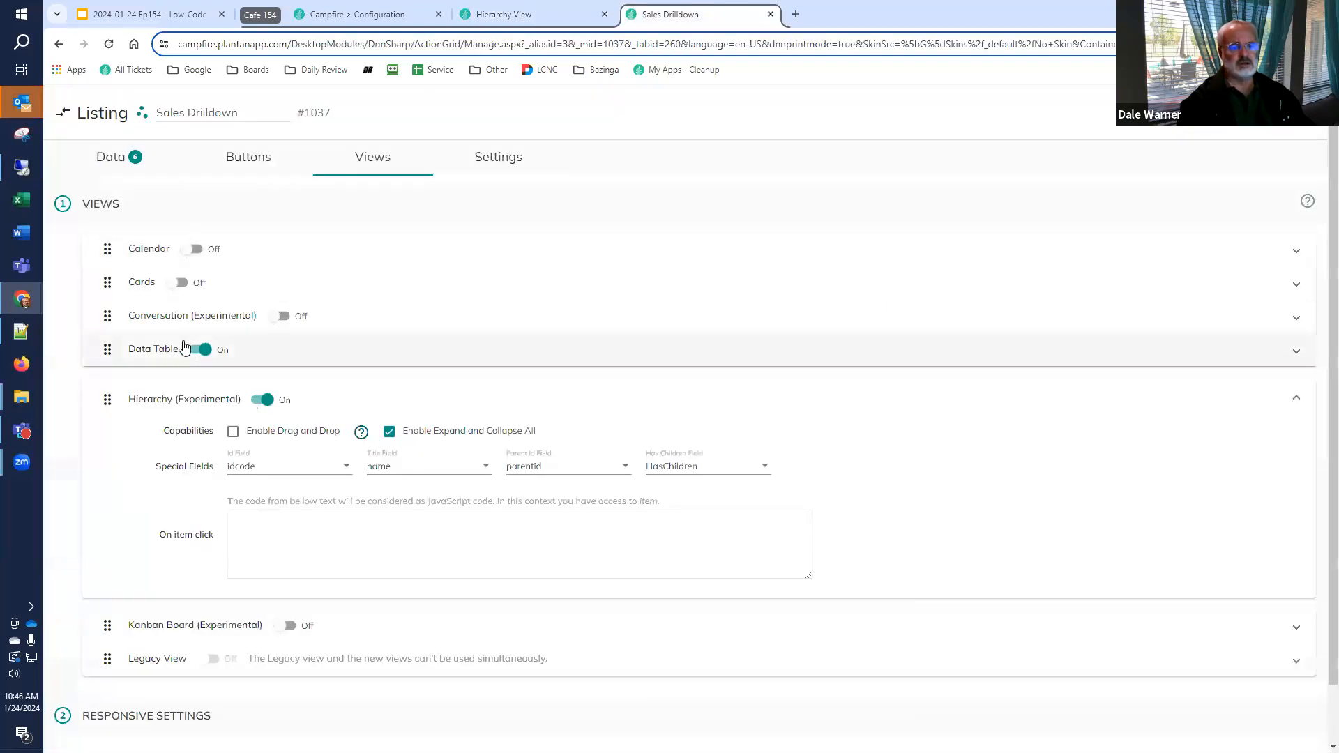
pyautogui.click(235, 160)
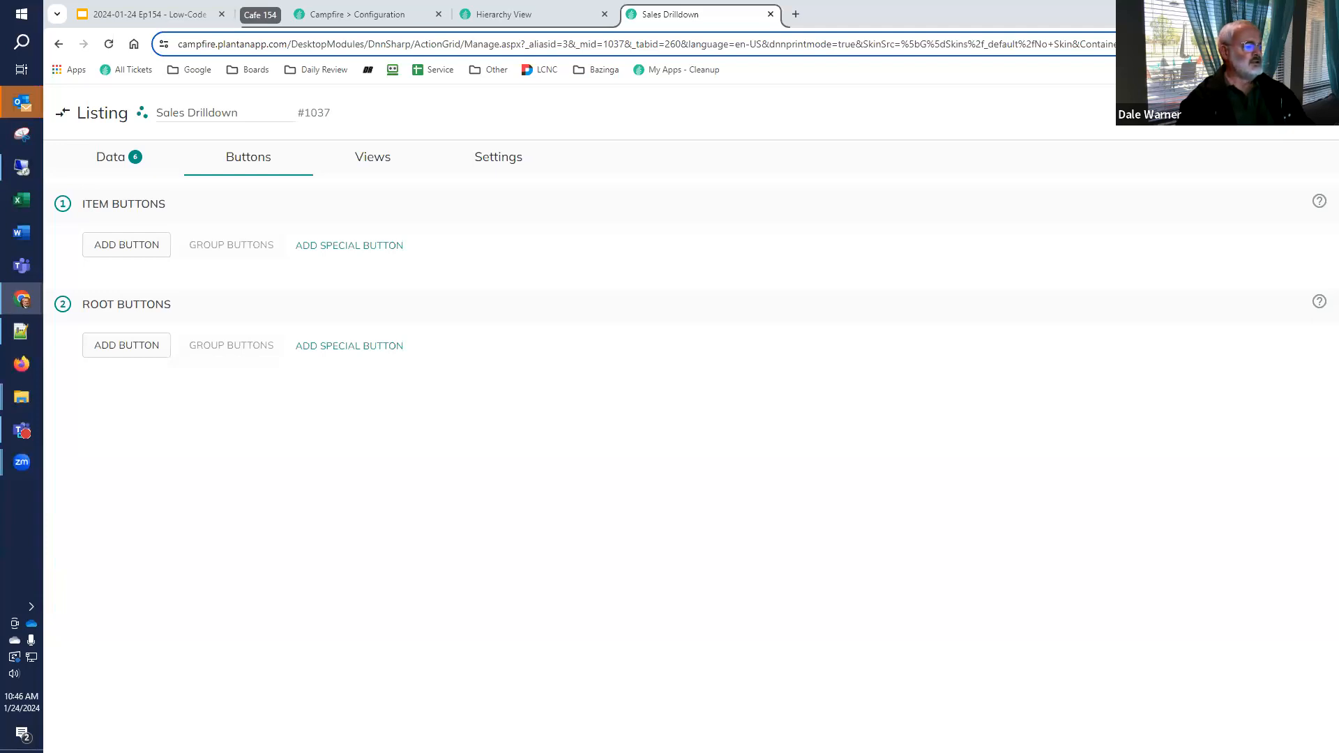
pyautogui.click(141, 249)
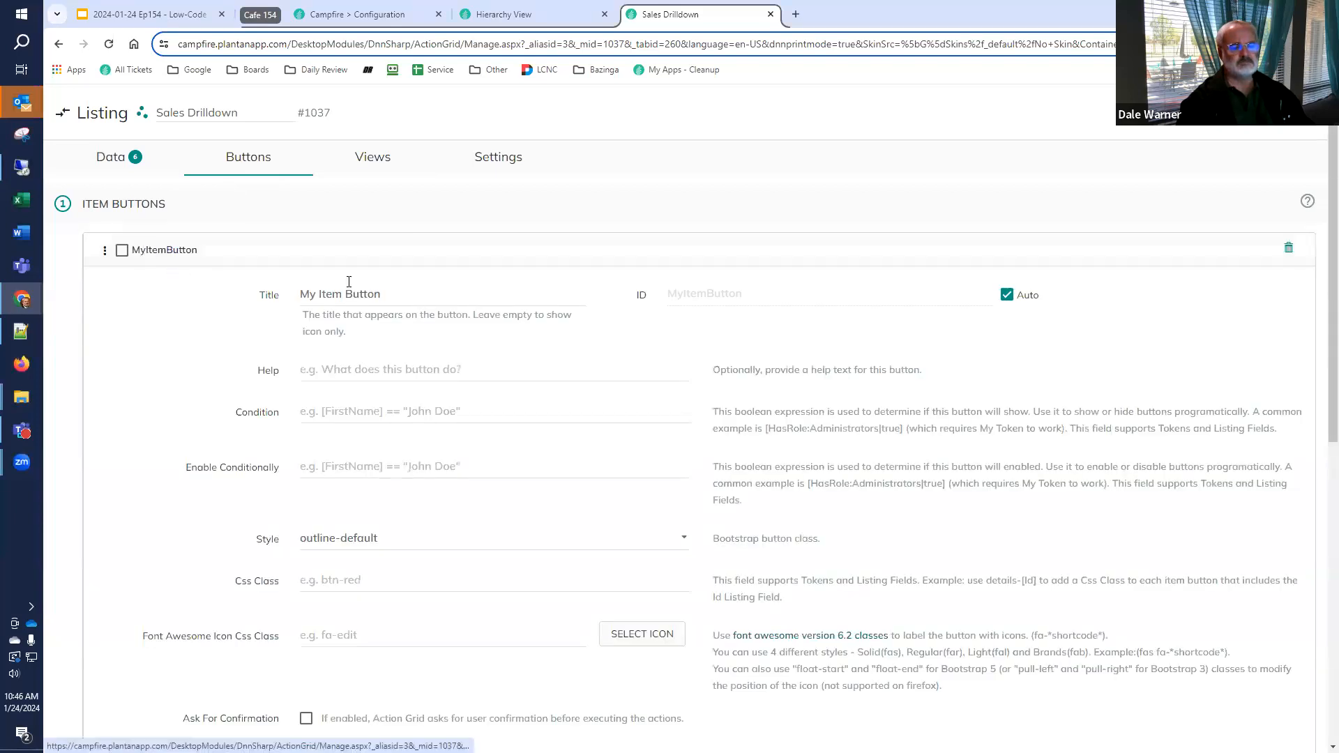
pyautogui.tripleClick(416, 289)
pyautogui.write('Edit')
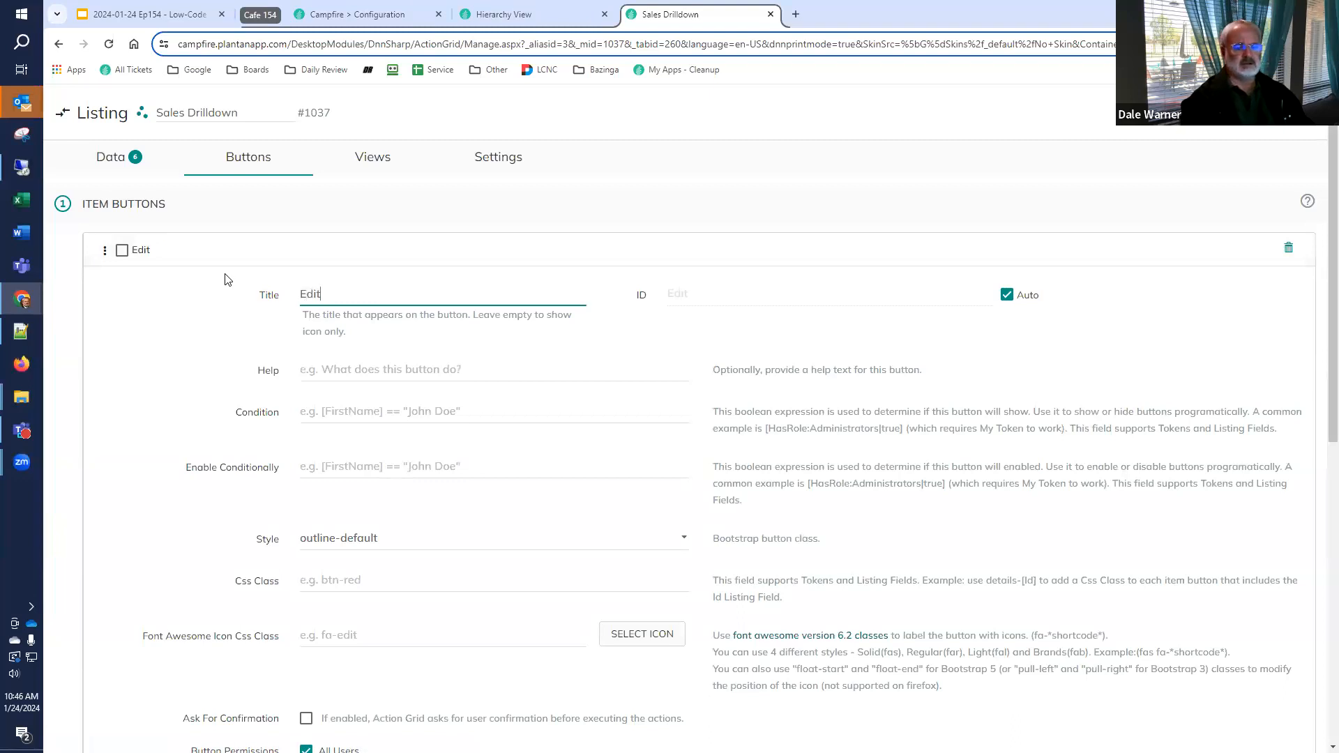
pyautogui.click(374, 539)
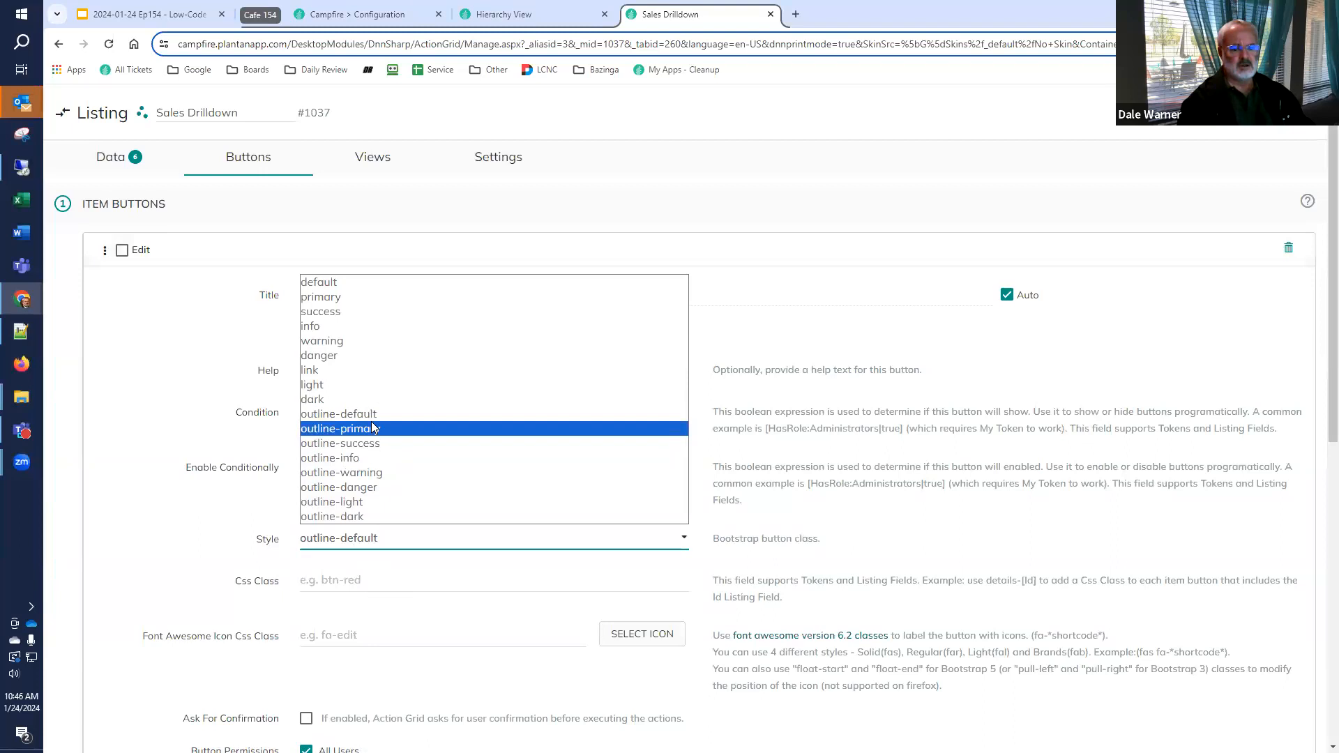
pyautogui.click(395, 297)
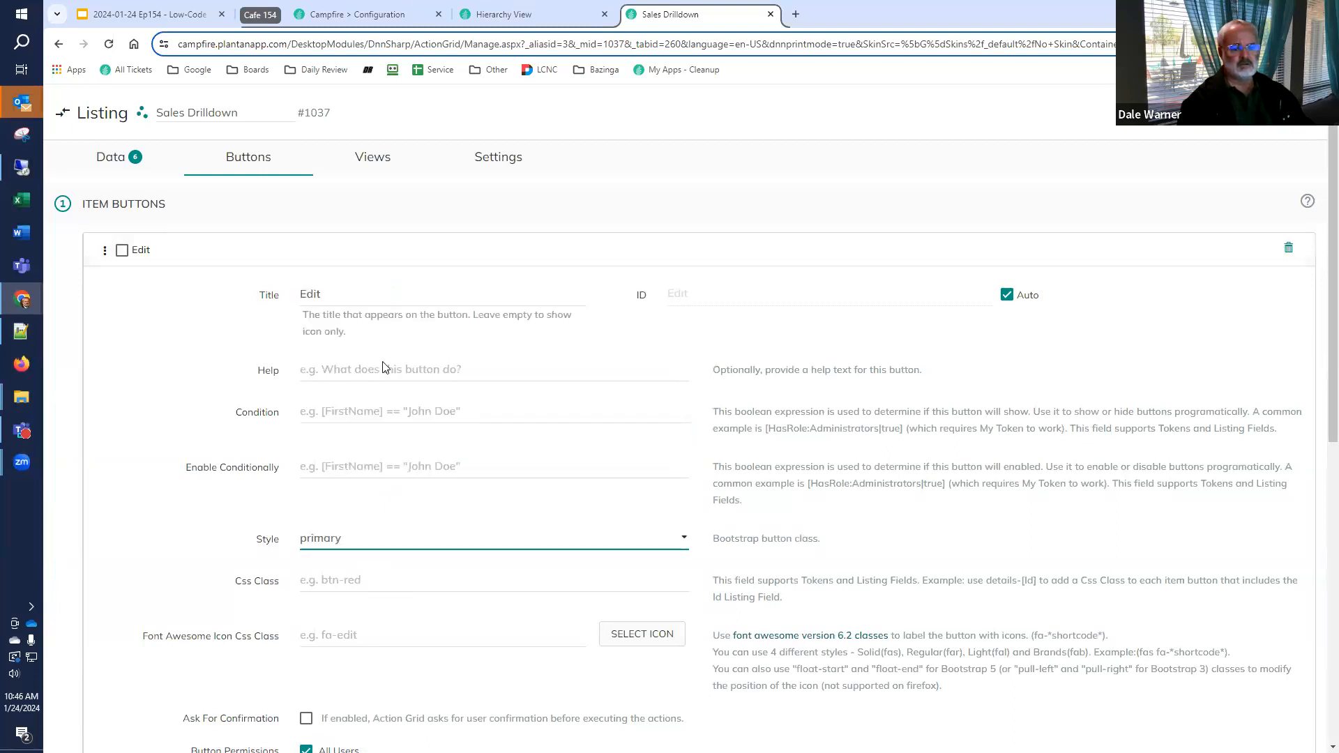
# Add an Initialize Form And Stop Execution action to the Edit button, with Detail Form (#1038) as its module
pyautogui.scroll(-1, 194, 453)
pyautogui.scroll(-1, 194, 452)
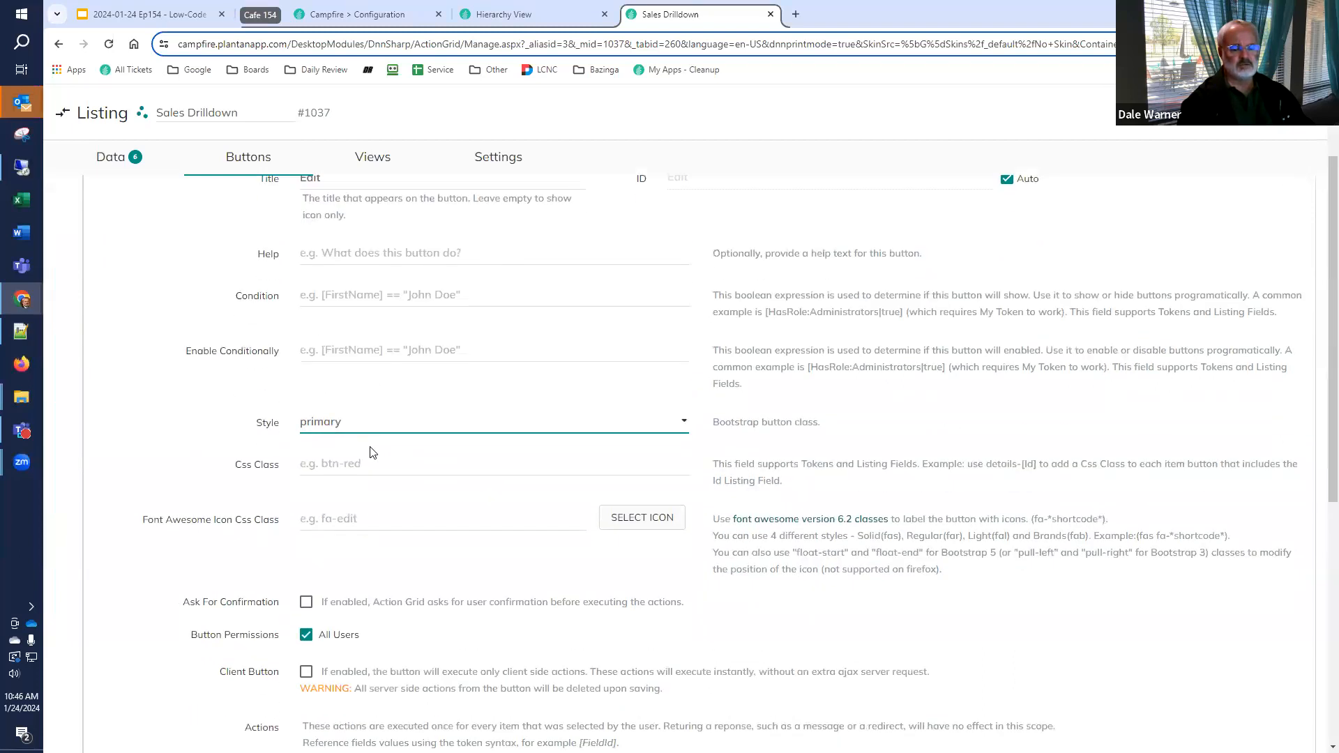
pyautogui.scroll(-3, 371, 453)
pyautogui.scroll(-2, 284, 461)
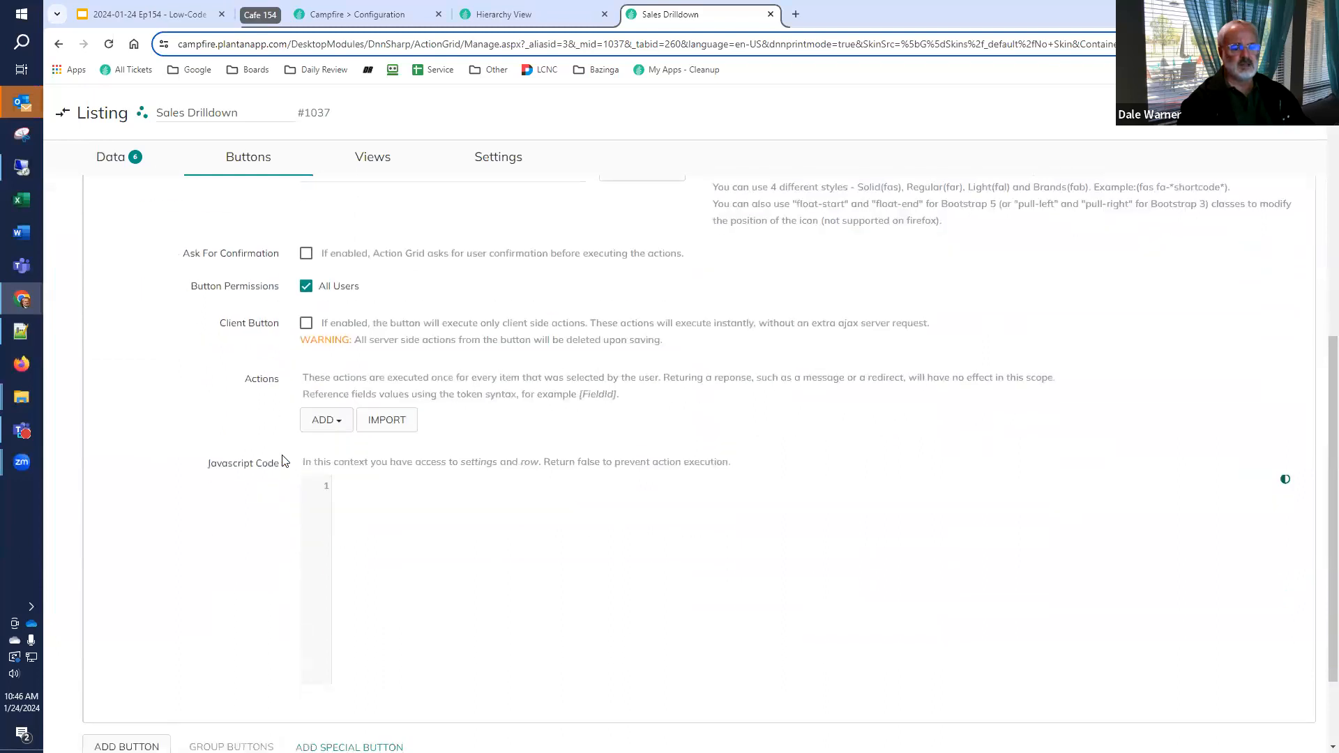
pyautogui.scroll(-2, 284, 461)
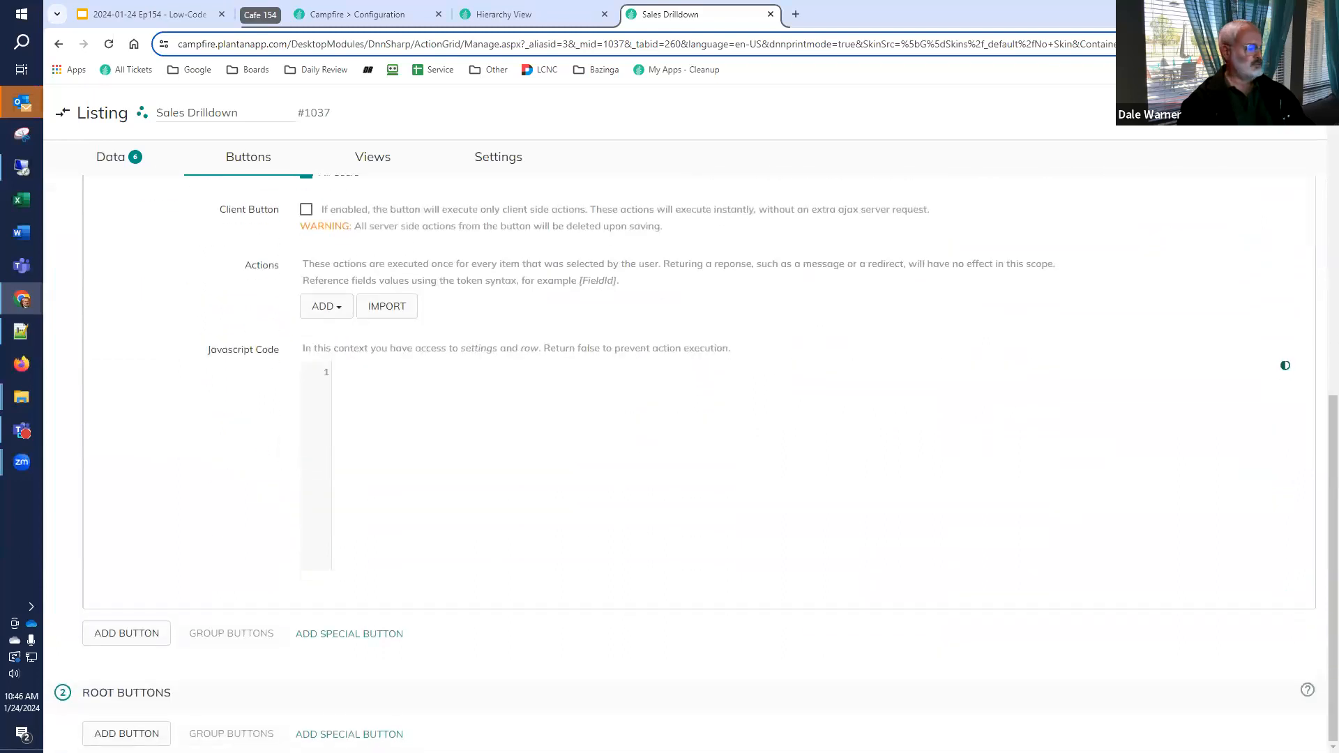
pyautogui.click(325, 311)
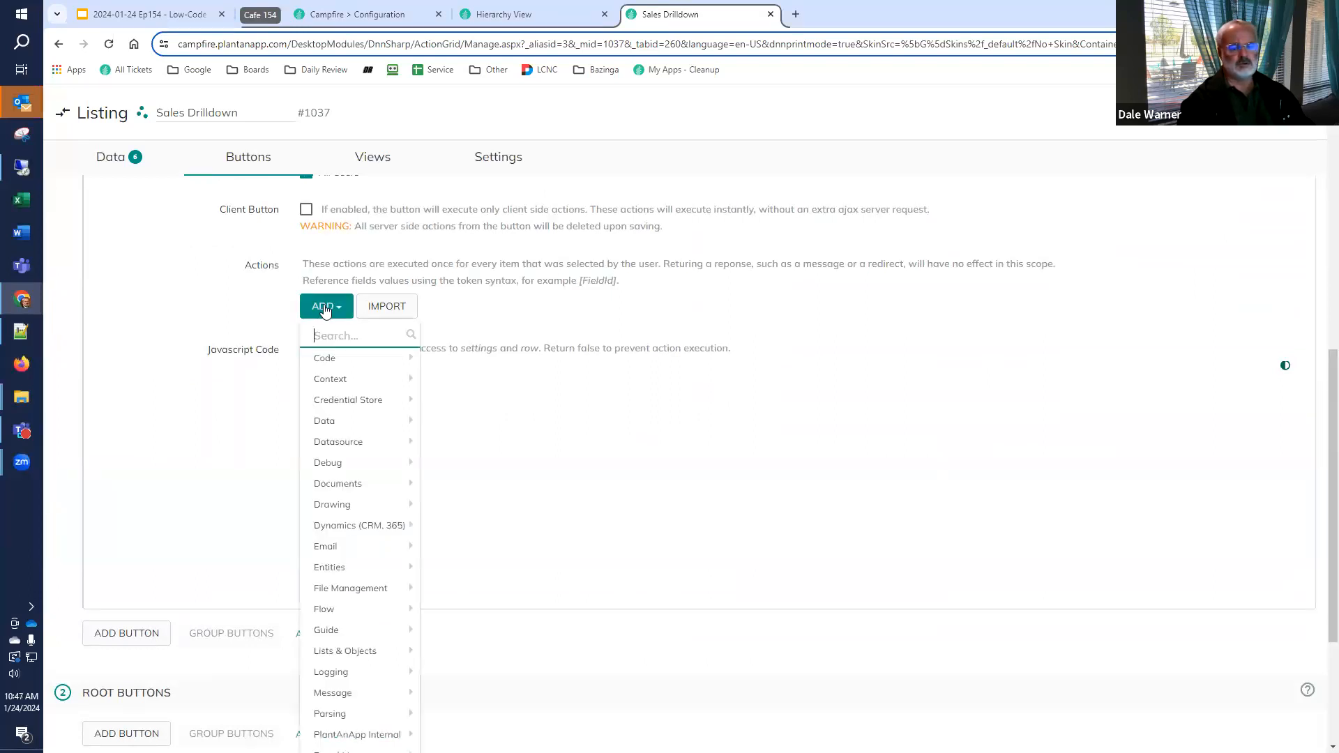
pyautogui.write('init')
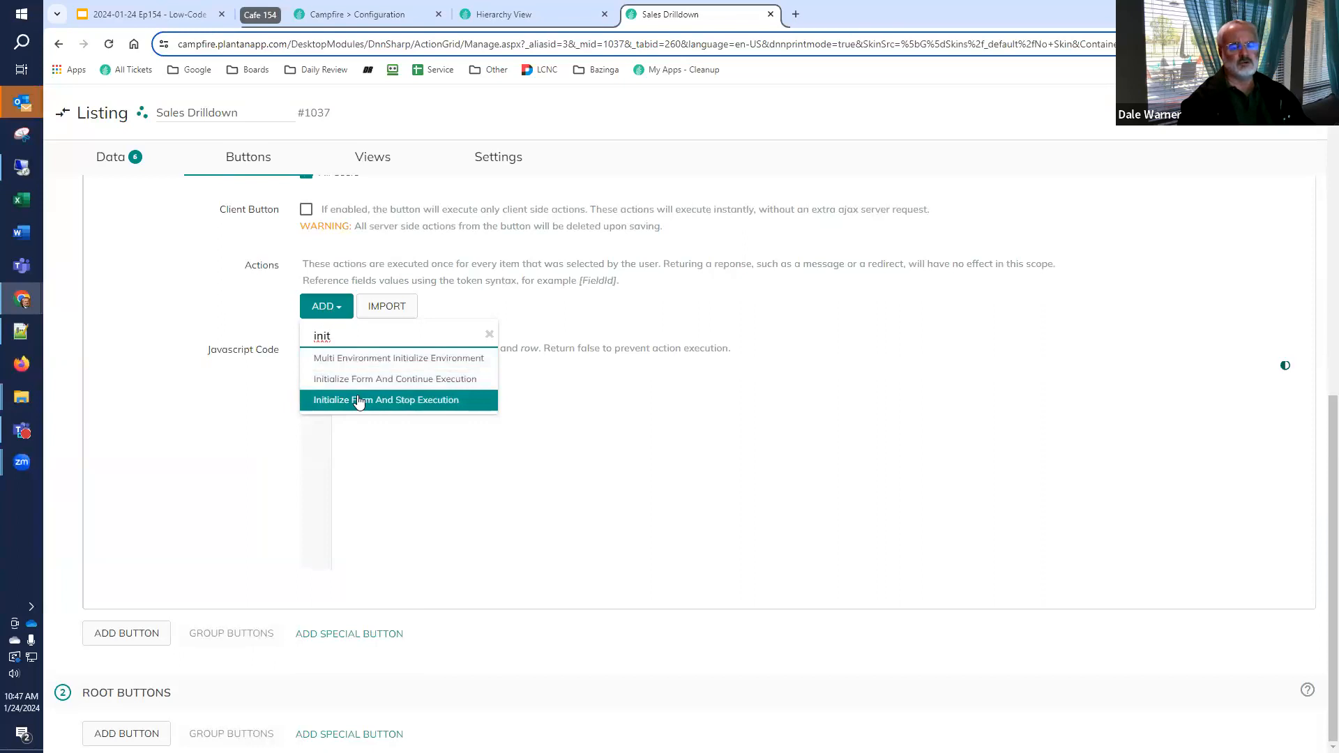
pyautogui.click(359, 403)
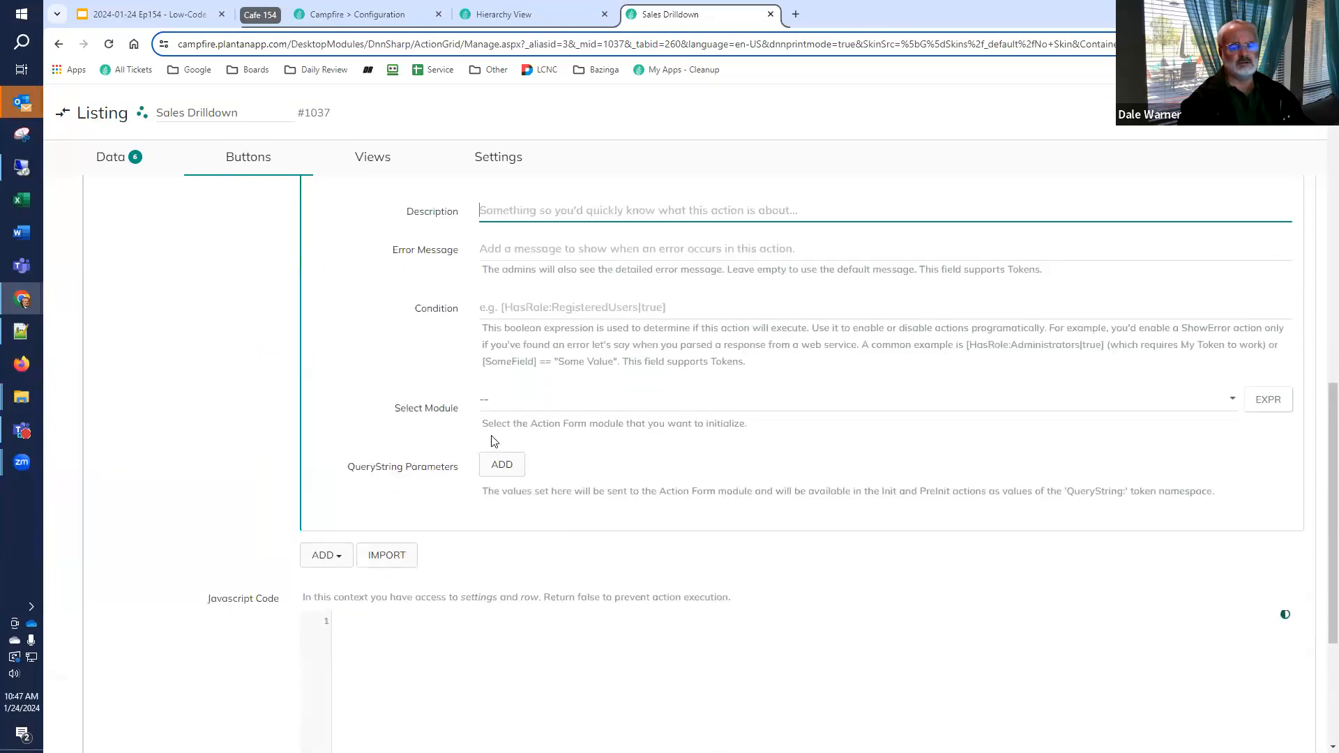
pyautogui.scroll(2, 502, 464)
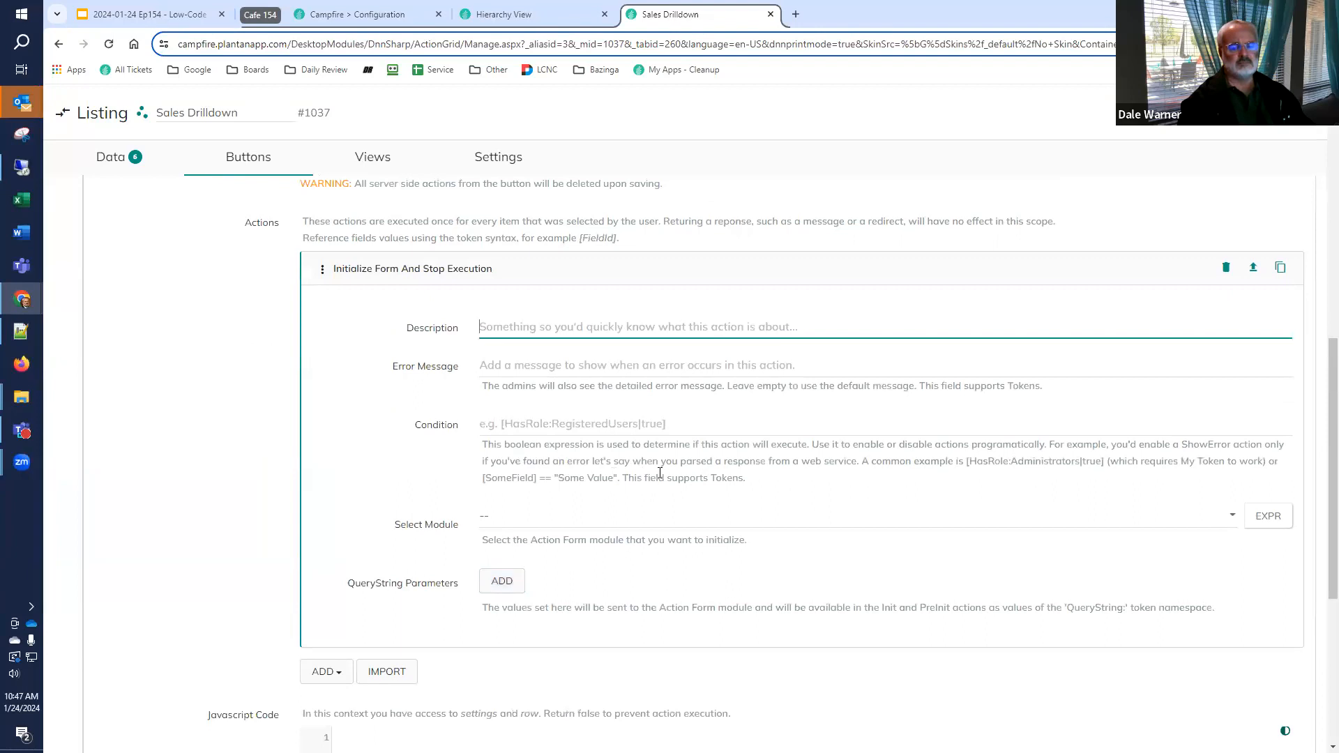
pyautogui.click(538, 520)
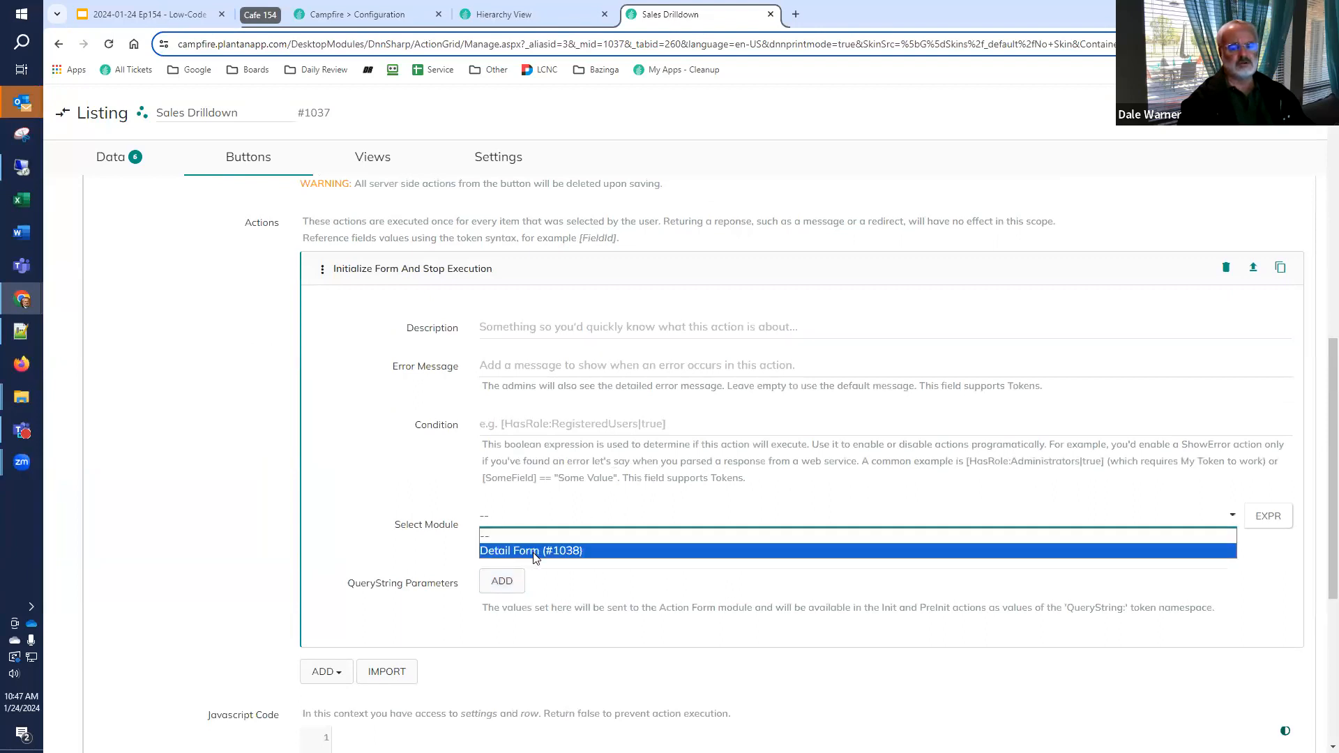
pyautogui.click(534, 551)
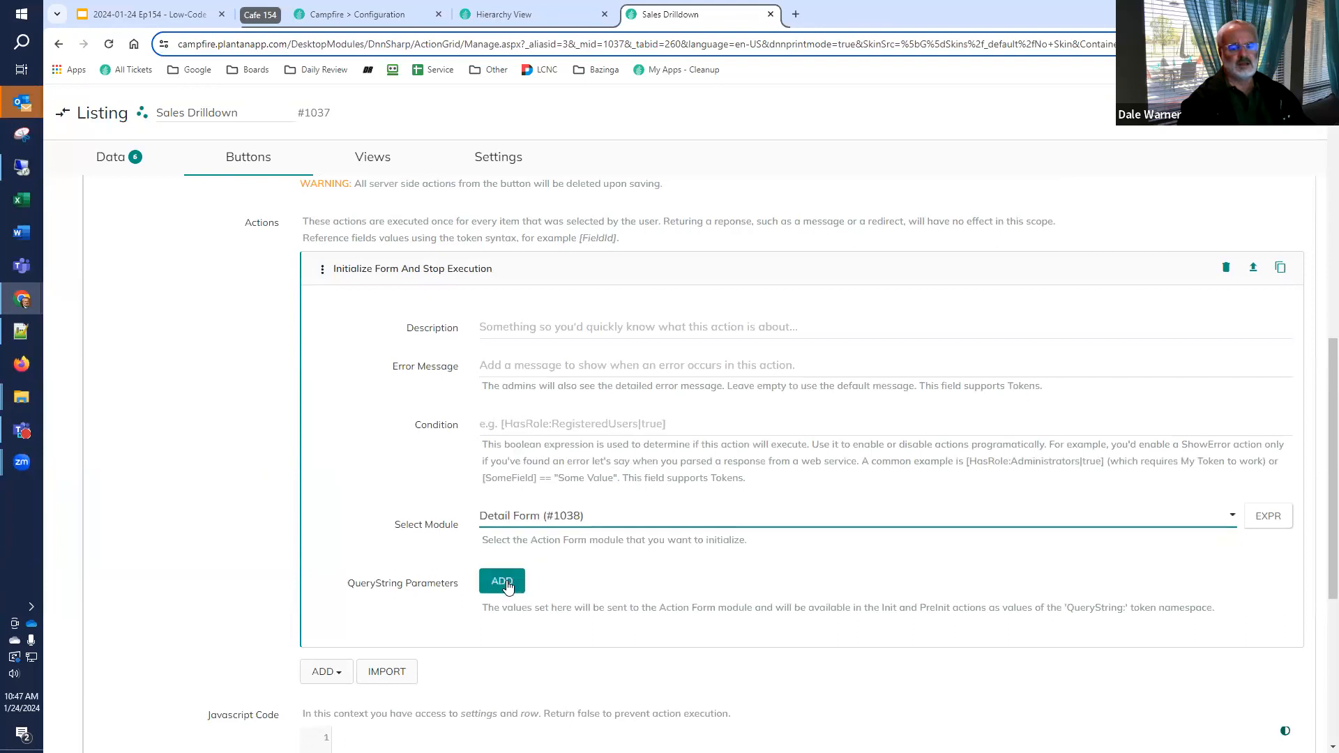
# Add a query string parameter named idcode with the value [idcode] to the form initialization action and save the listing
pyautogui.click(506, 582)
pyautogui.click(514, 606)
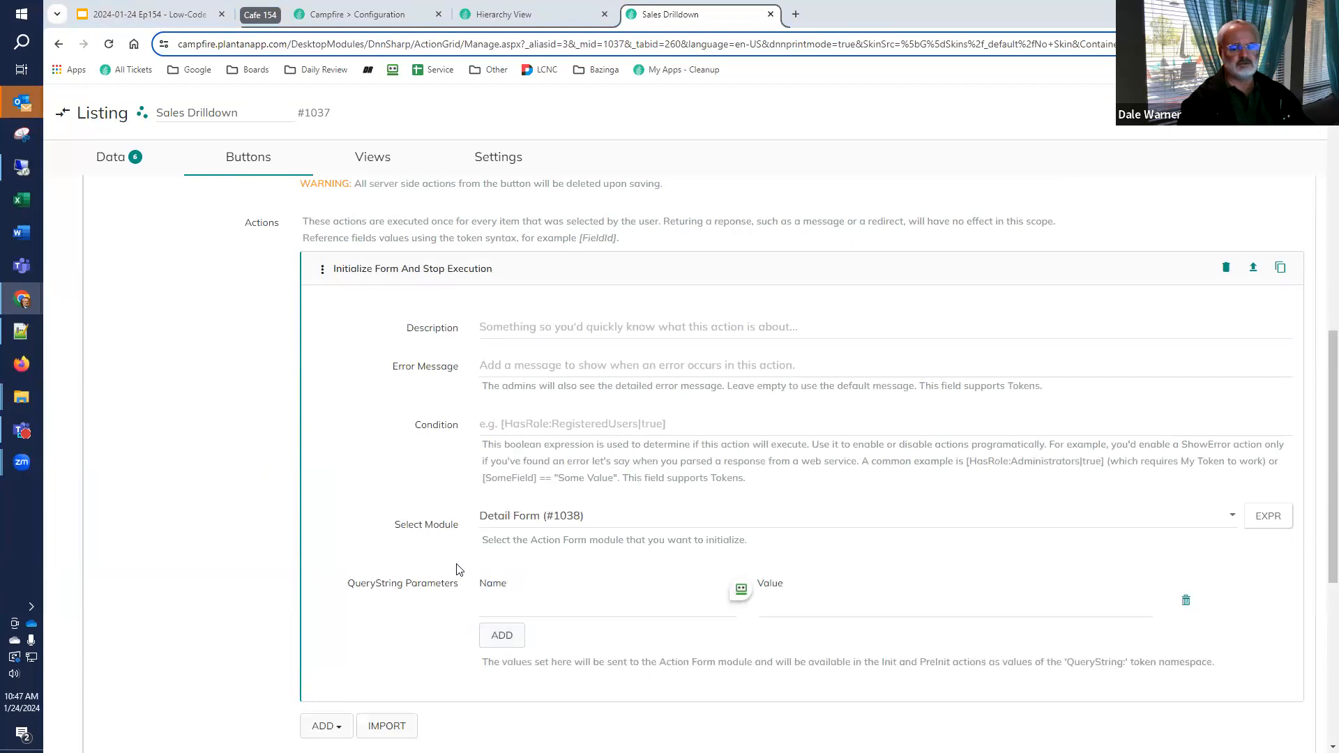
pyautogui.click(526, 604)
pyautogui.write('idcode')
pyautogui.press('Tab')
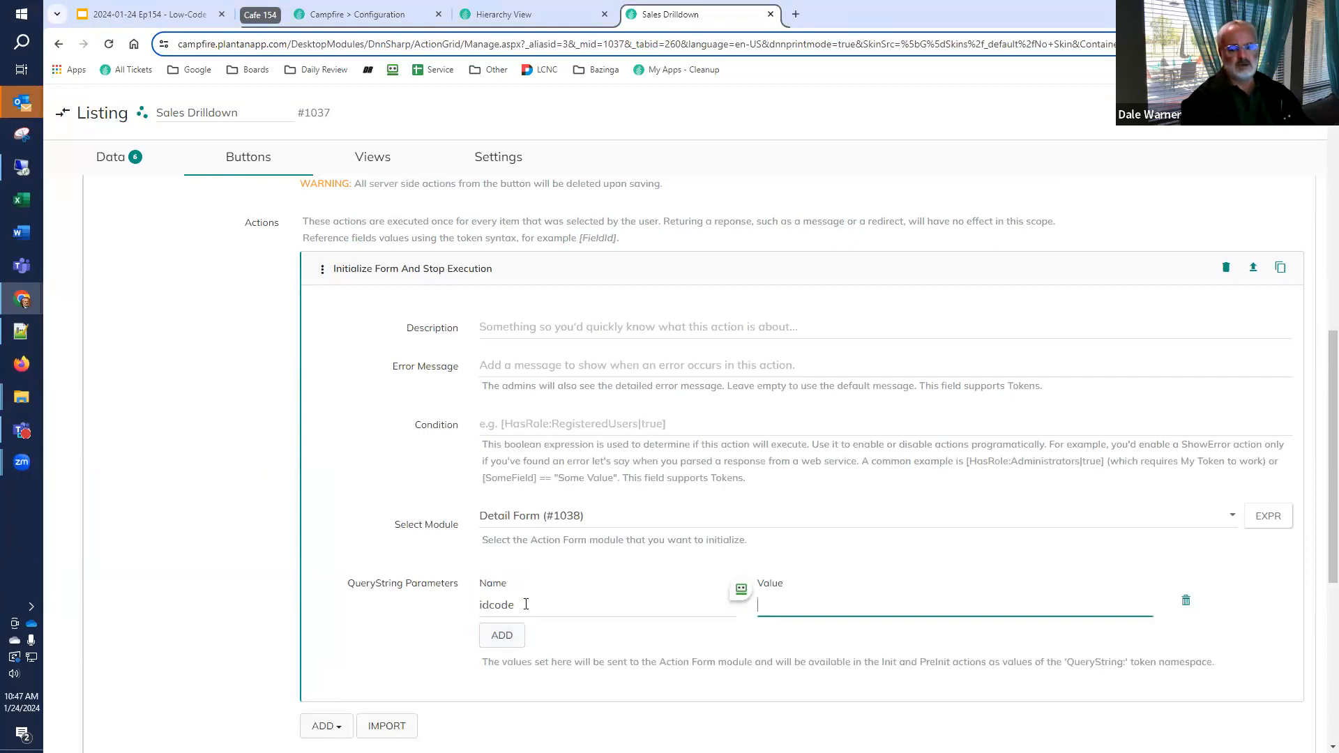
pyautogui.write('[idcode]')
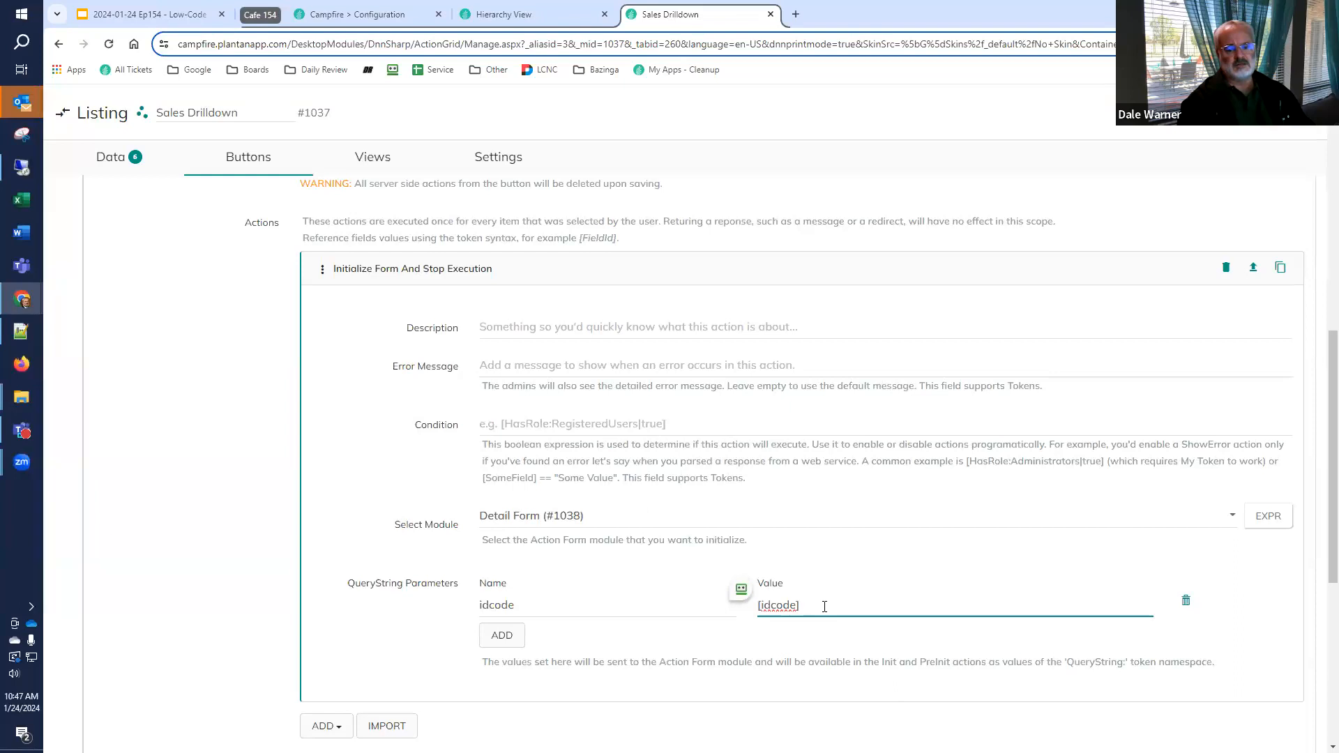
pyautogui.hotkey('ctrl', 'a')
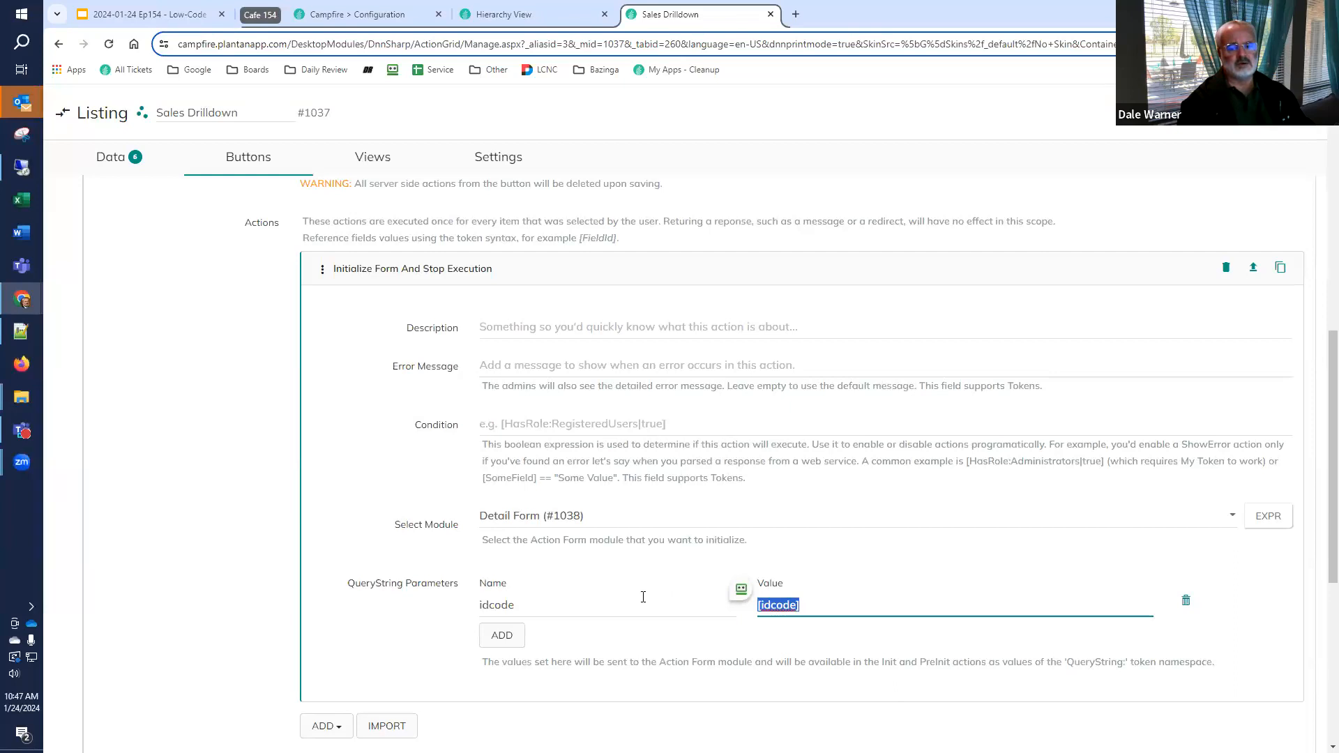
pyautogui.doubleClick(569, 608)
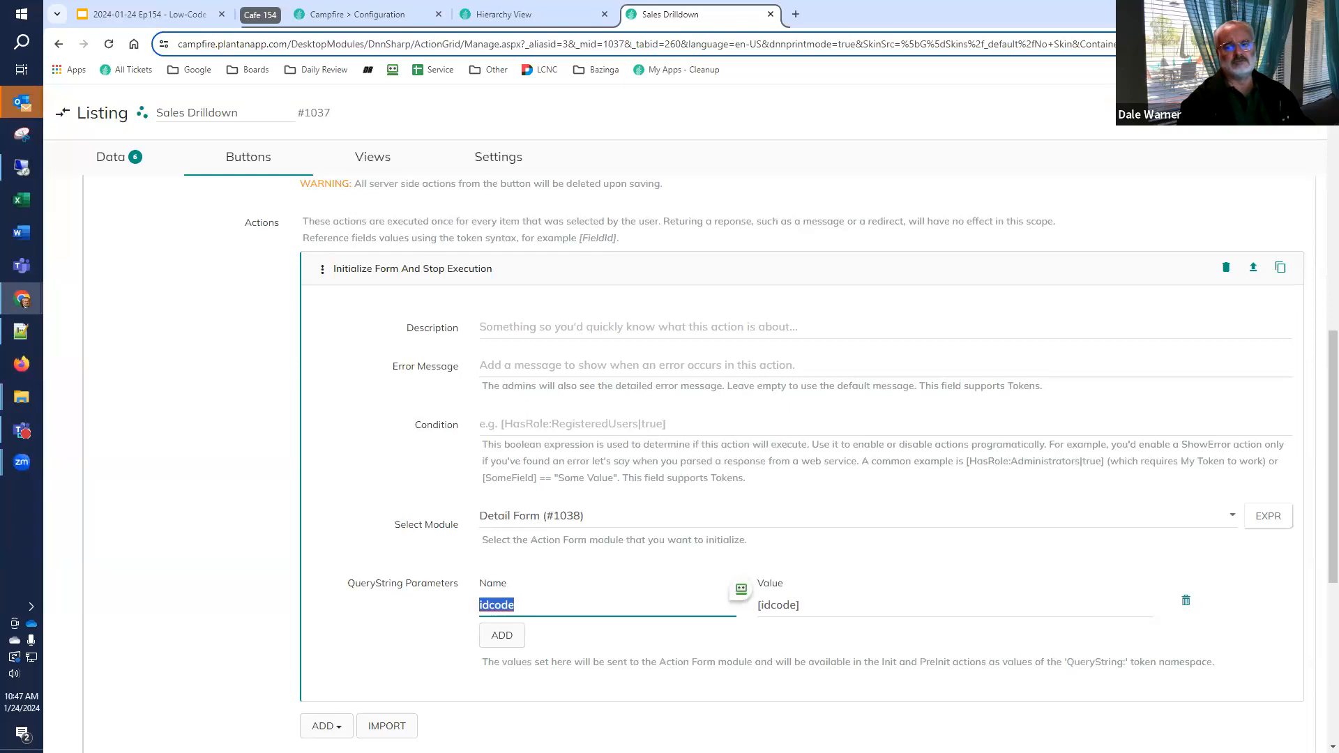
pyautogui.click(1217, 112)
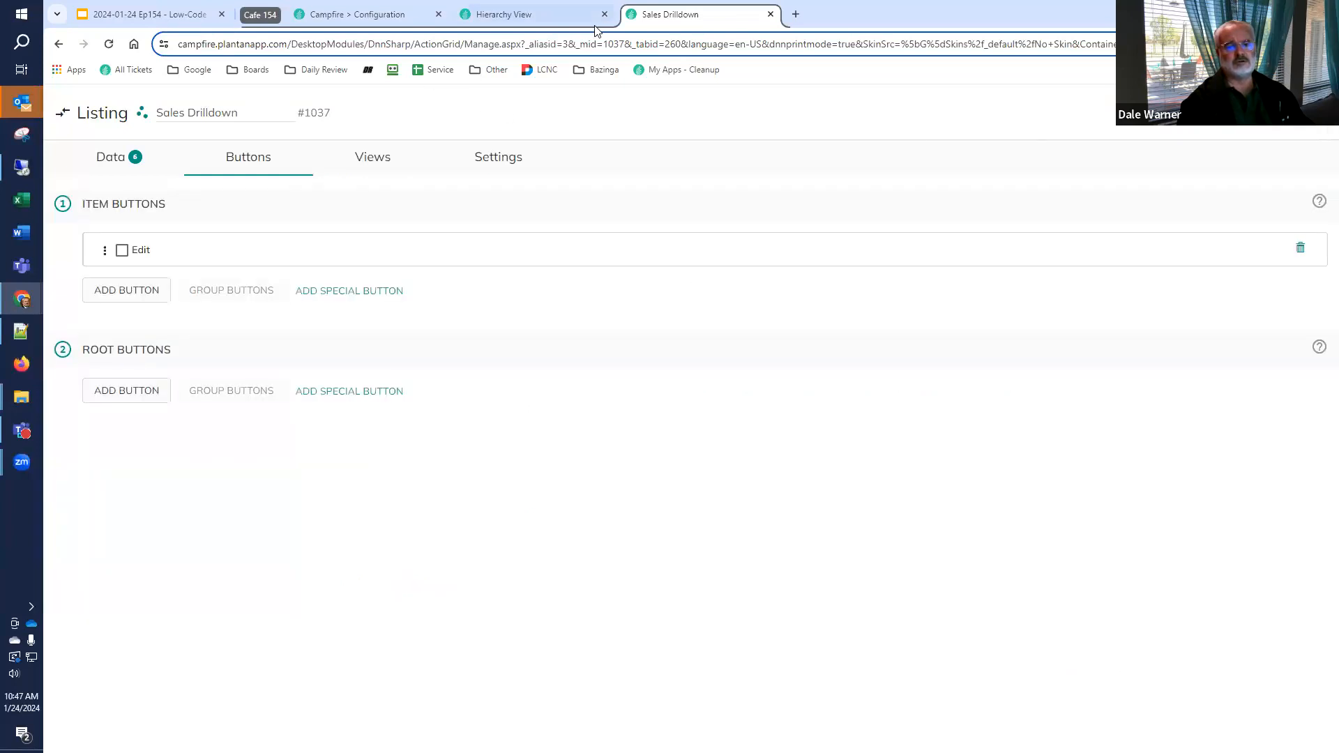
# Reload the Hierarchy View page, show Sales Drilldown as a hierarchy, and expand FashionFiesta Inc. and its NorthEast region
pyautogui.click(501, 19)
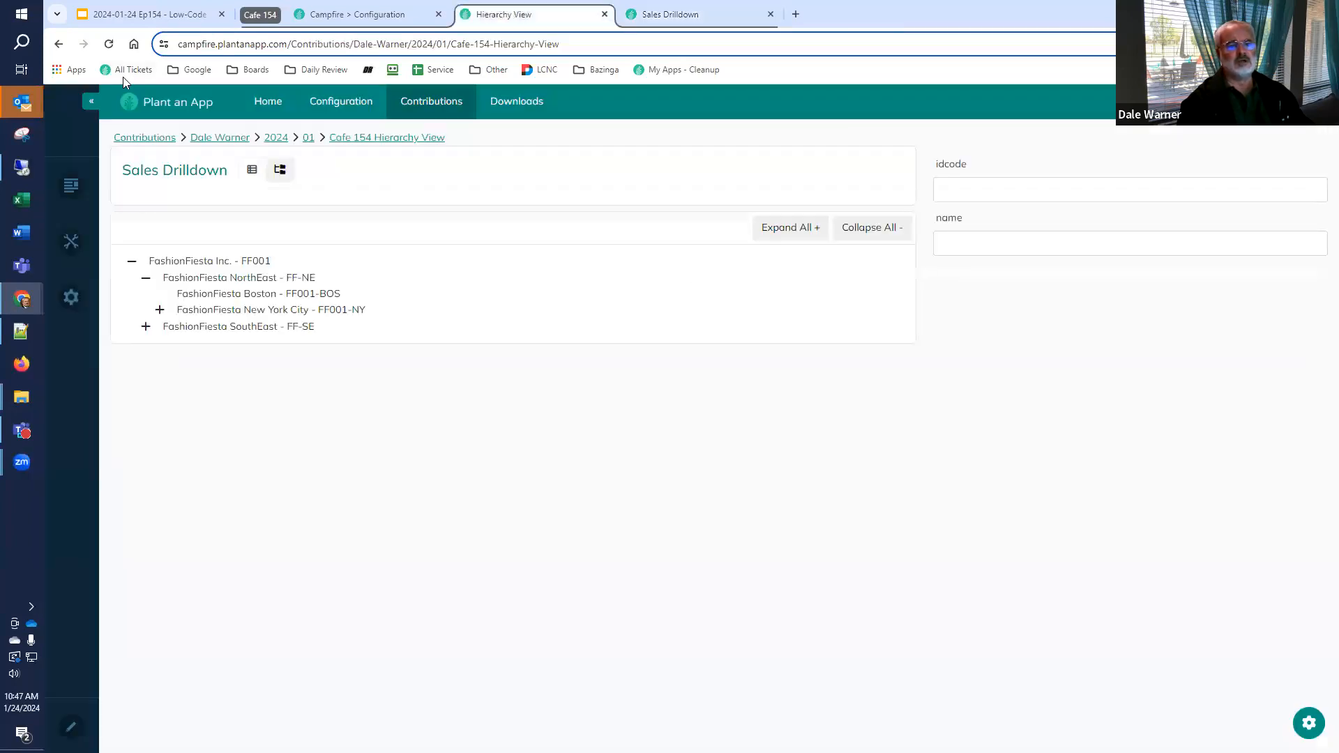
pyautogui.click(109, 44)
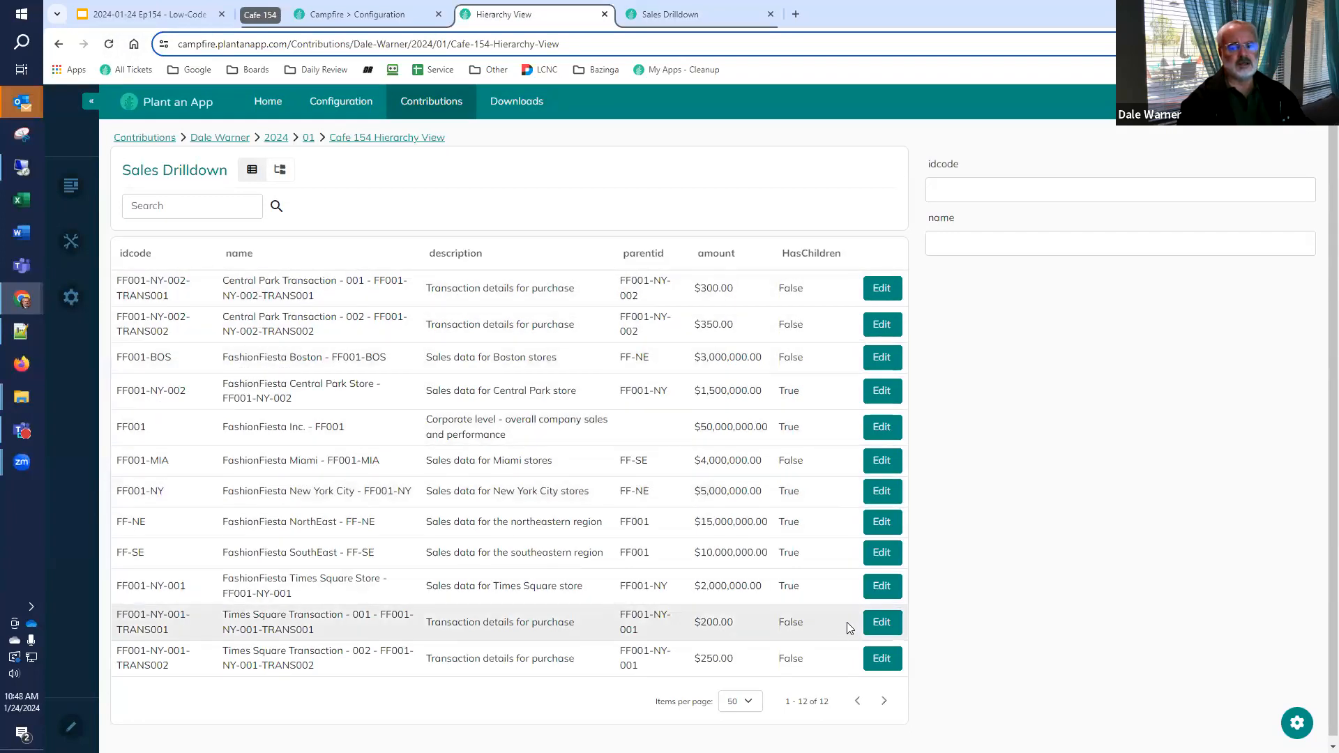
pyautogui.click(280, 170)
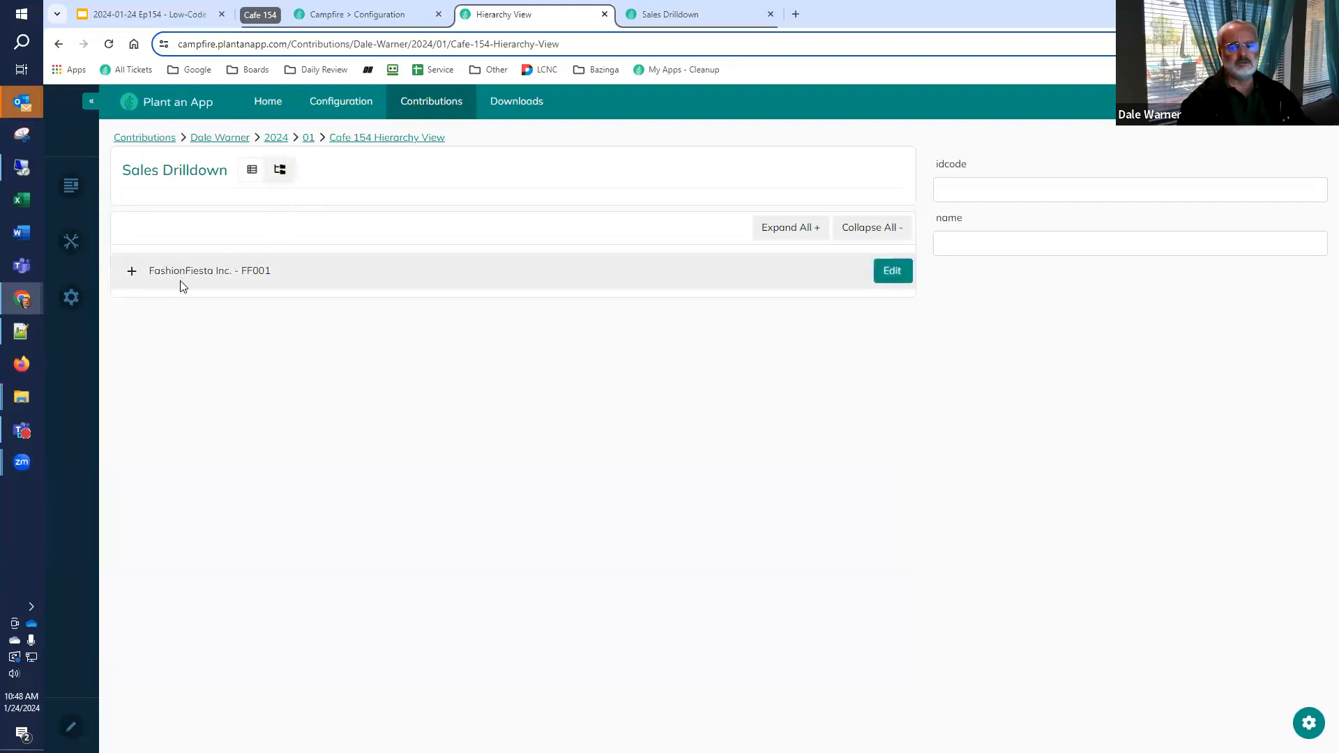
pyautogui.click(131, 273)
pyautogui.click(169, 321)
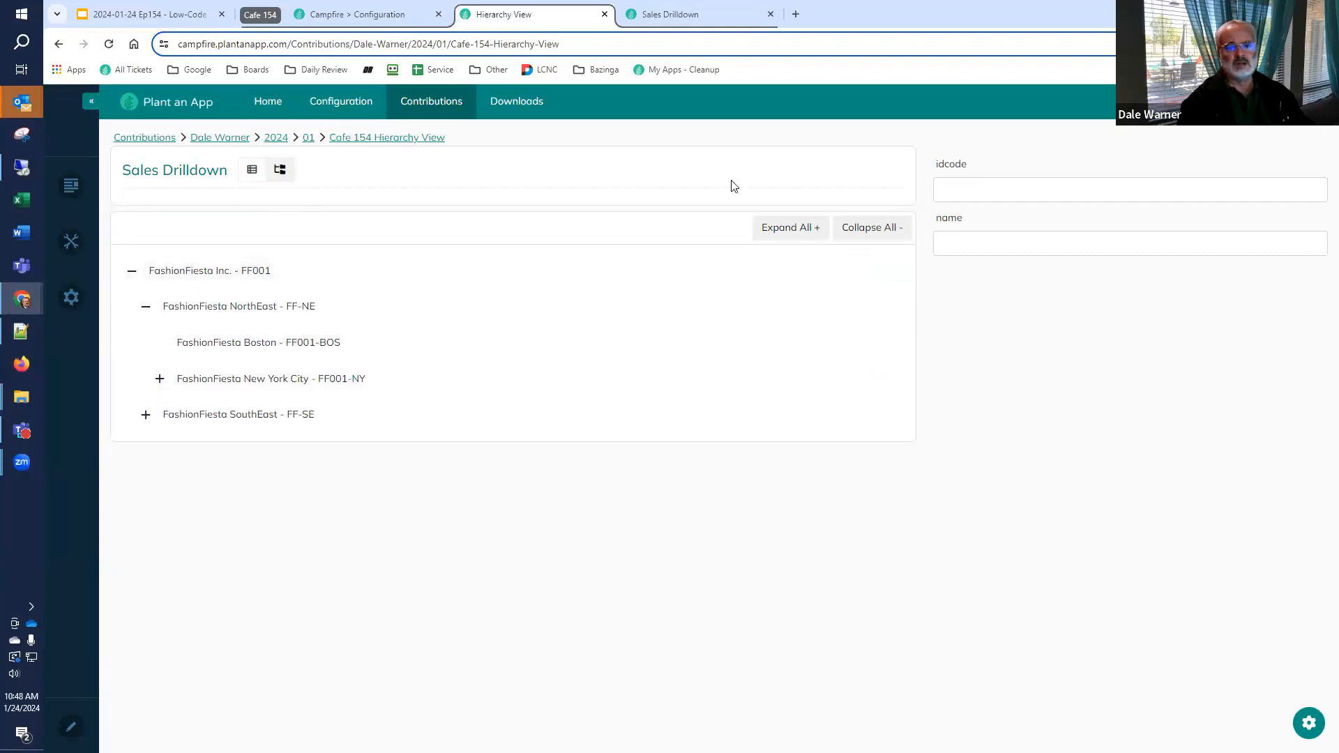
# Open the Detail Form configuration from the Hierarchy View page in a new browser tab and switch to it
pyautogui.click(1308, 722)
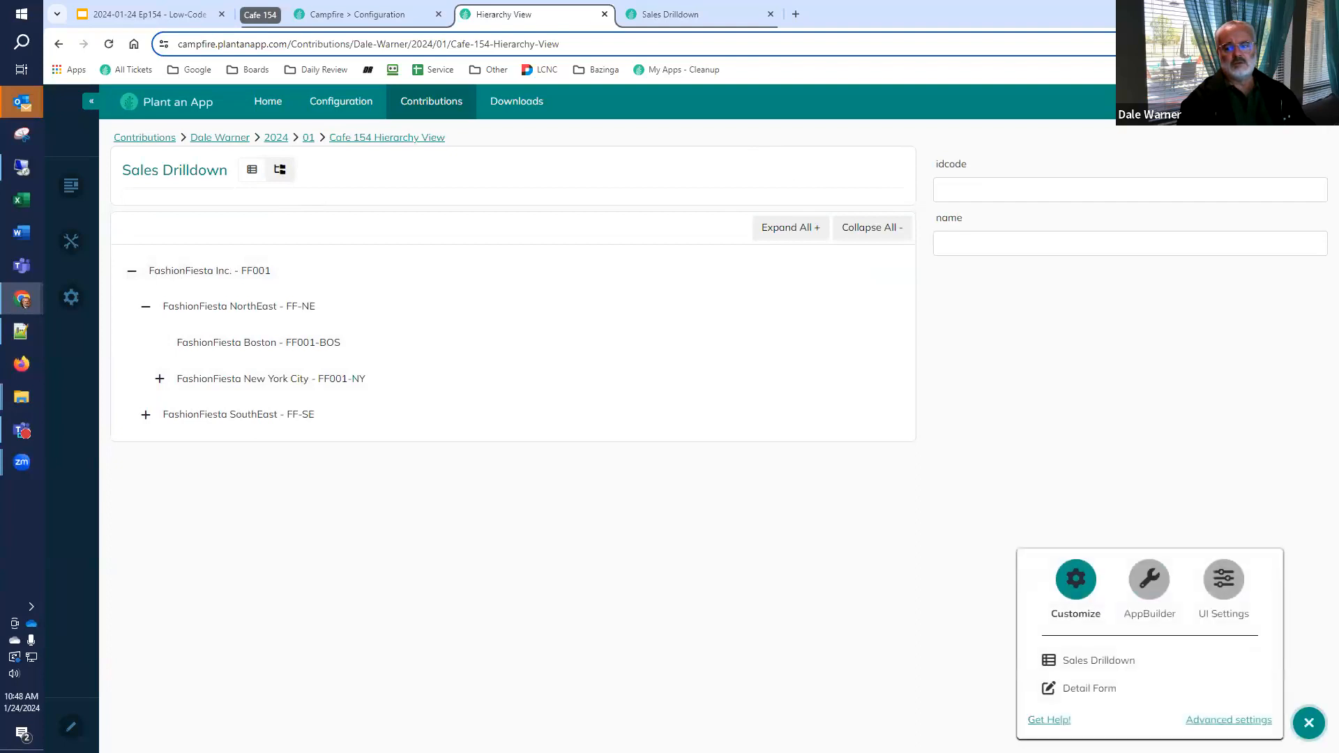
pyautogui.rightClick(1076, 694)
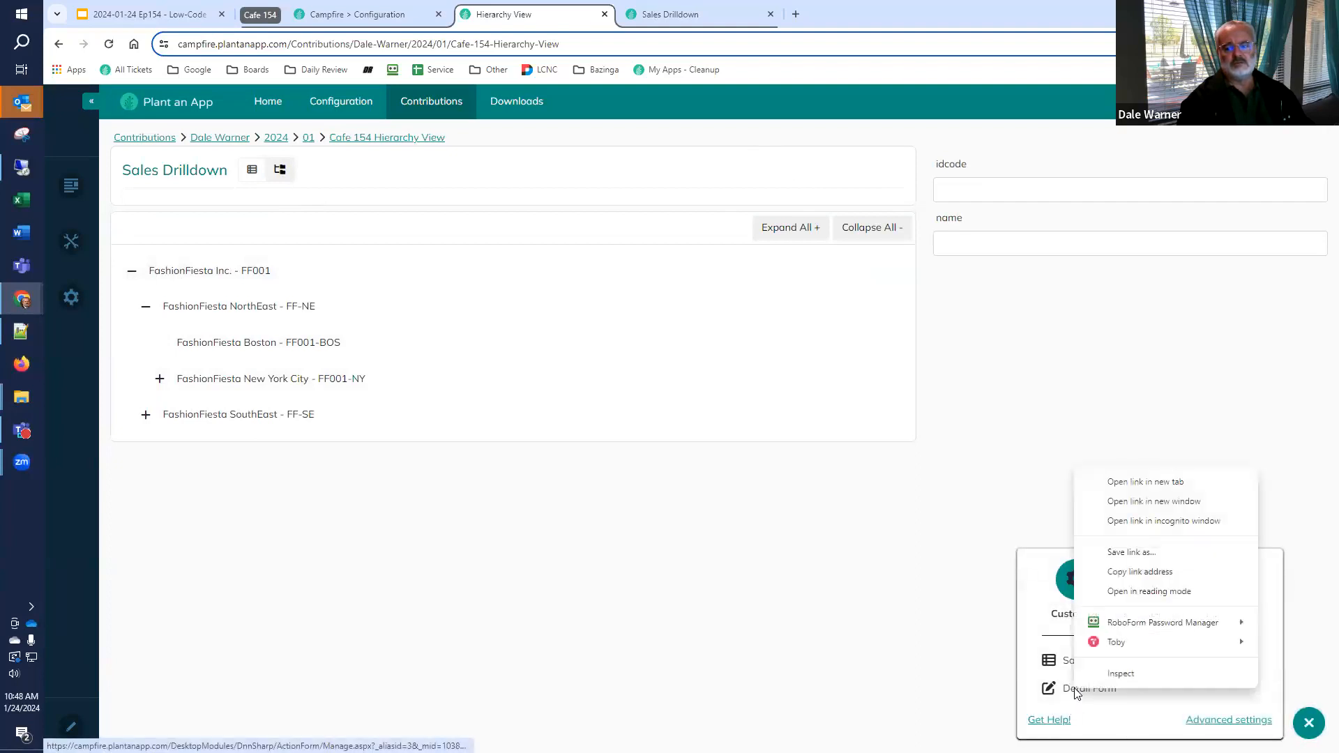
pyautogui.click(1139, 482)
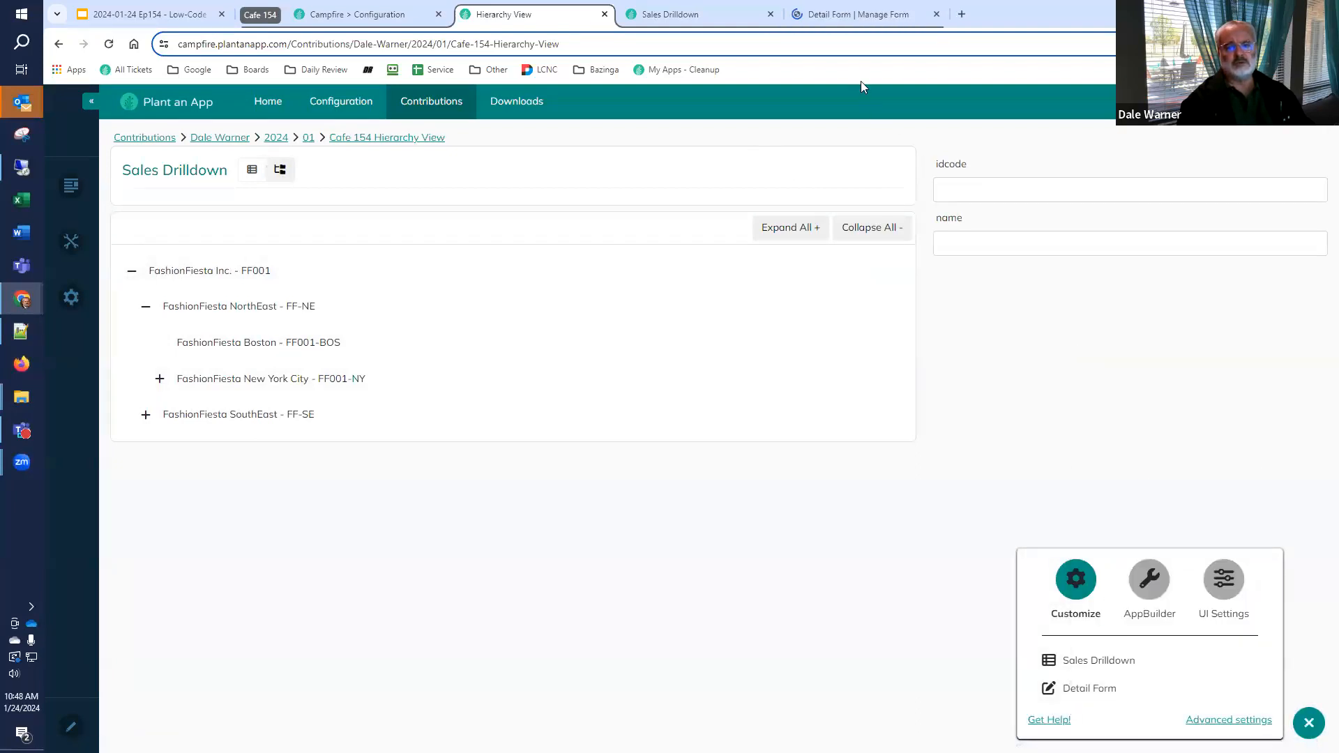
pyautogui.click(865, 16)
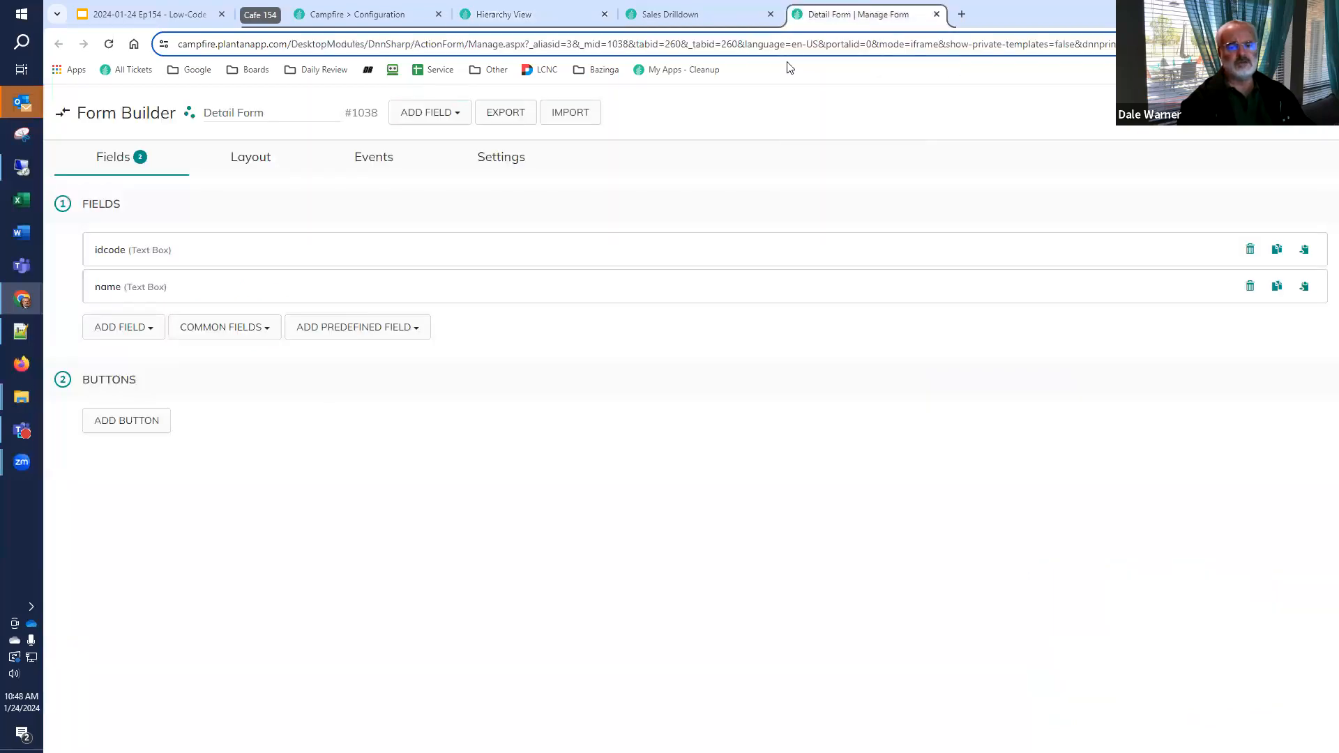
# Add a Run SQL Query action to Detail Form's On PreInit event
pyautogui.click(368, 169)
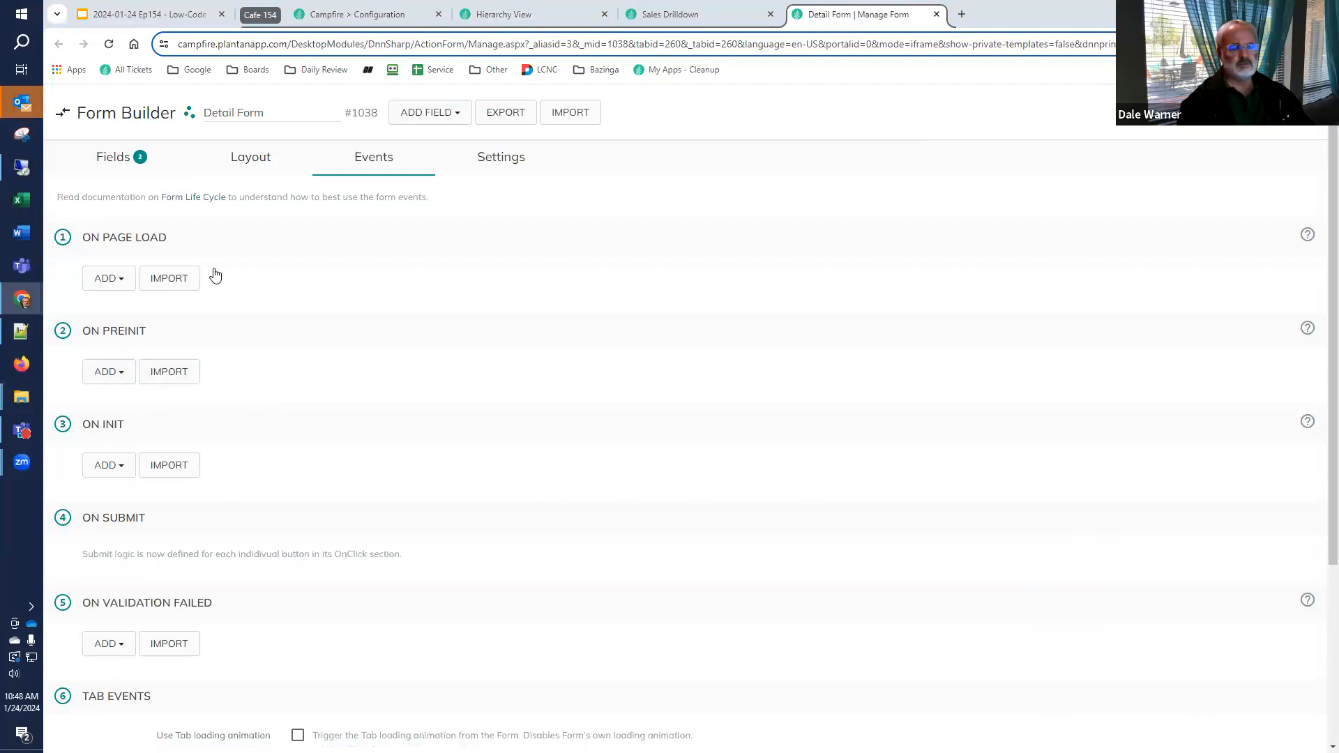
pyautogui.click(117, 383)
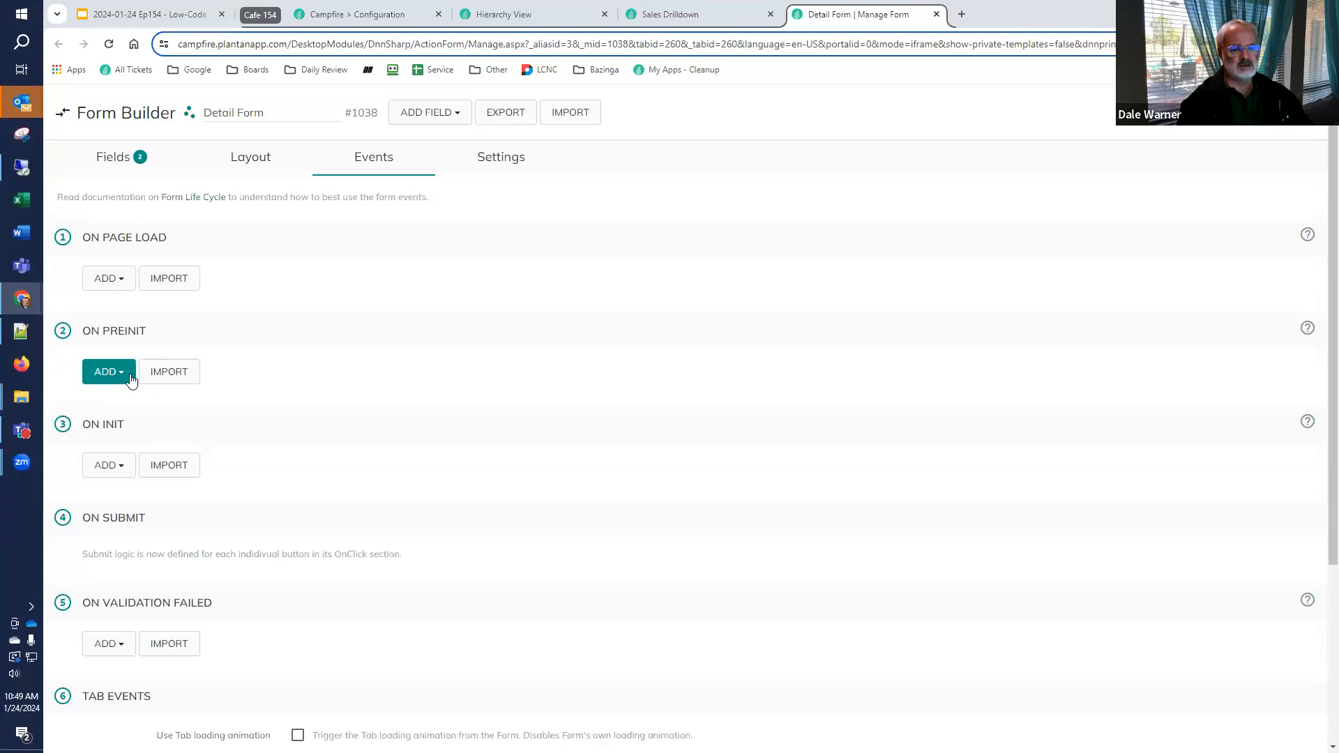
pyautogui.click(131, 381)
pyautogui.write('sql')
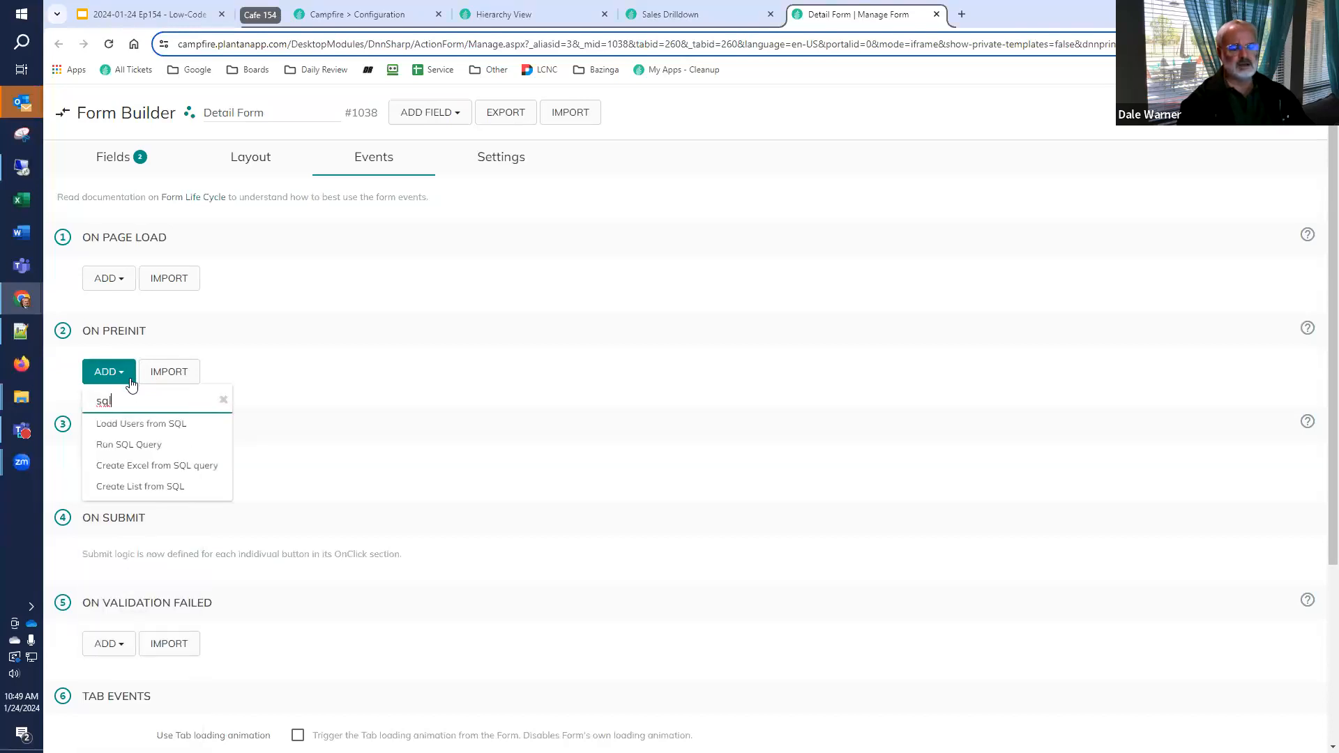
pyautogui.click(129, 445)
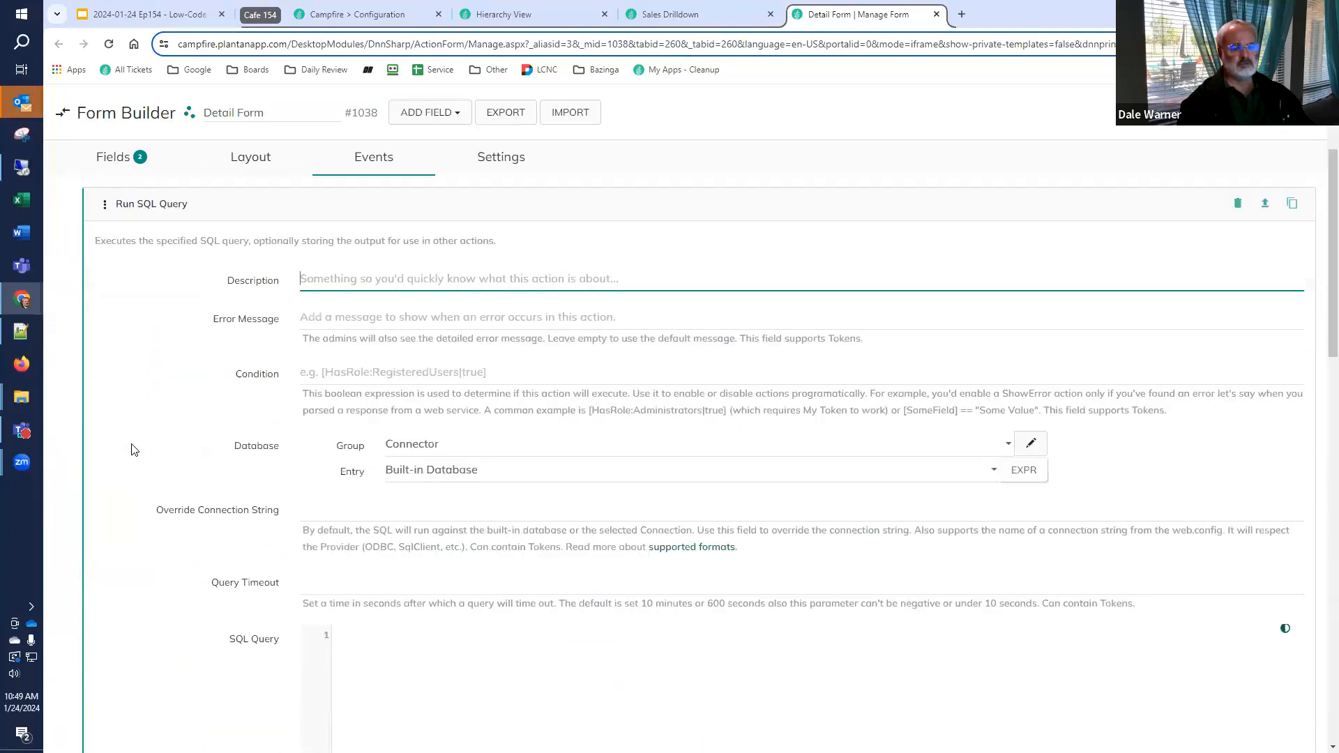
pyautogui.scroll(-3, 214, 528)
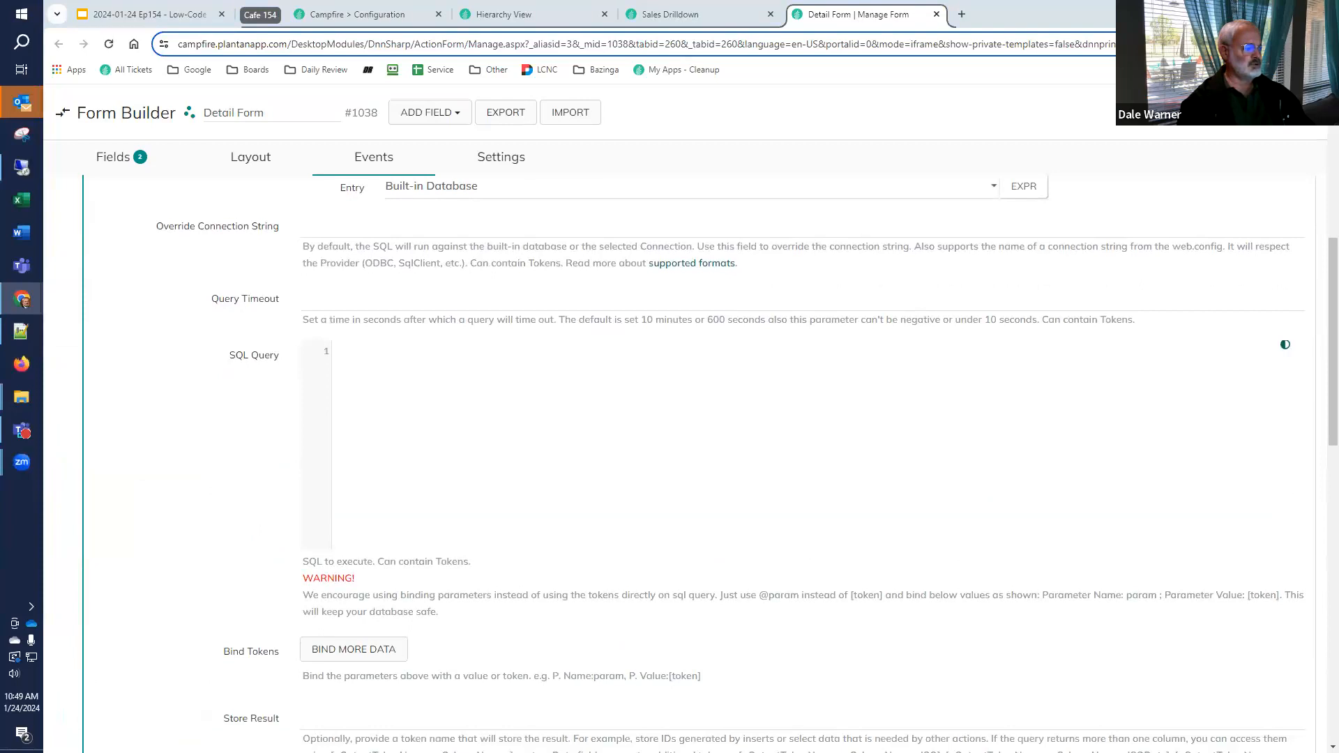
pyautogui.click(565, 482)
pyautogui.write('select * from app.SalesRep')
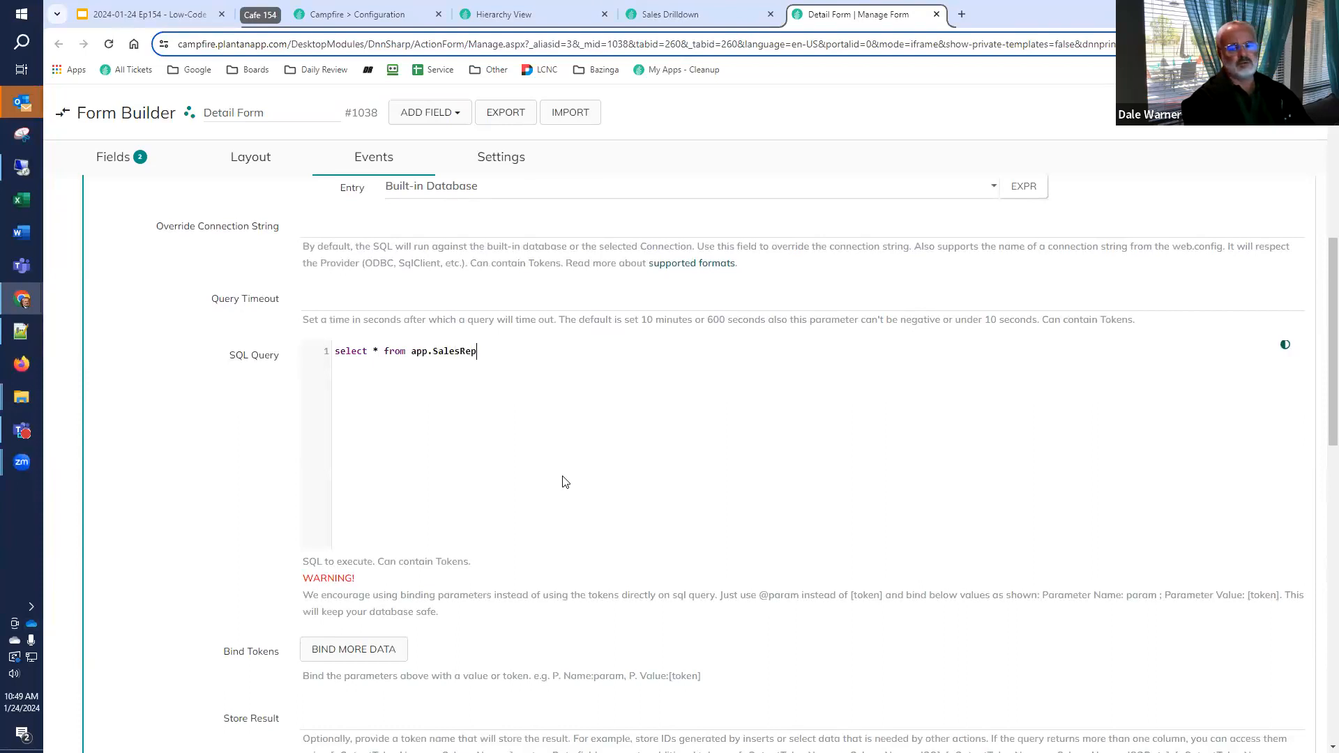
pyautogui.write('ort where idcode = @idcode')
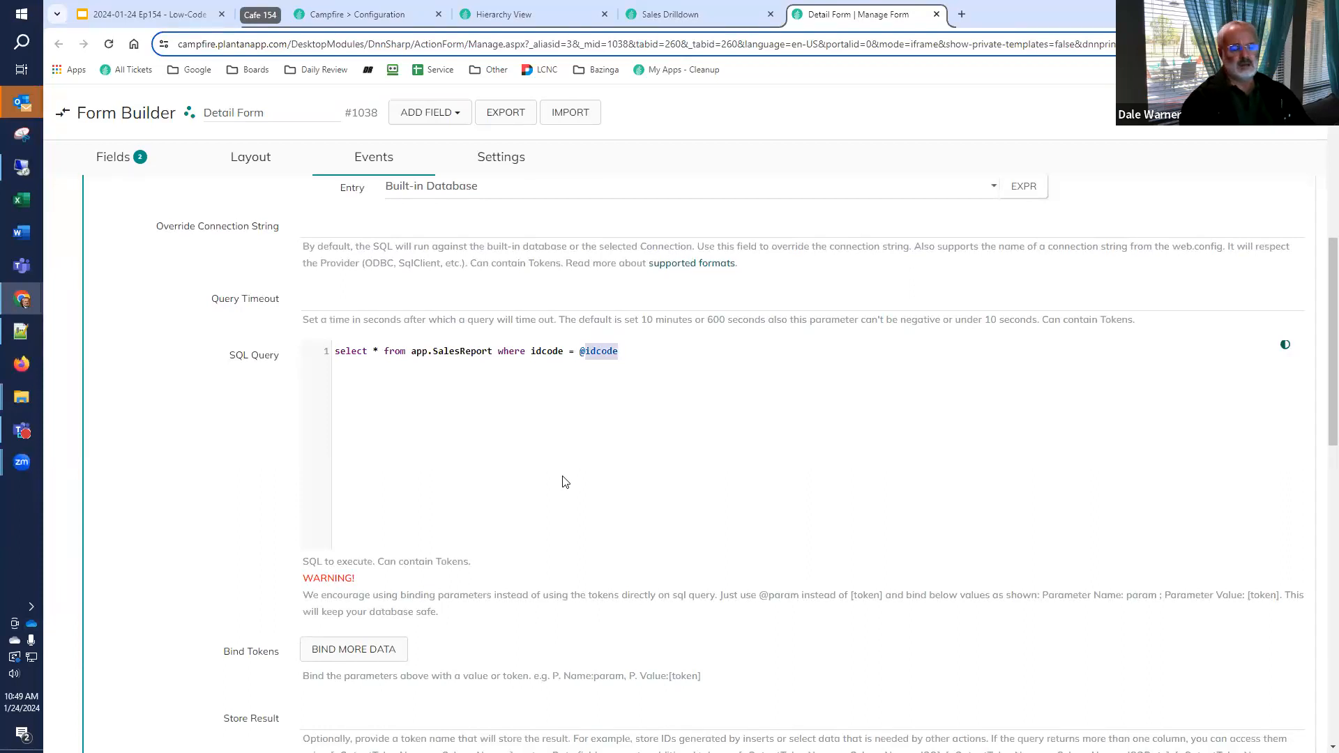
# Bind a query parameter named idcode to the value [Get:idcode]
pyautogui.click(359, 655)
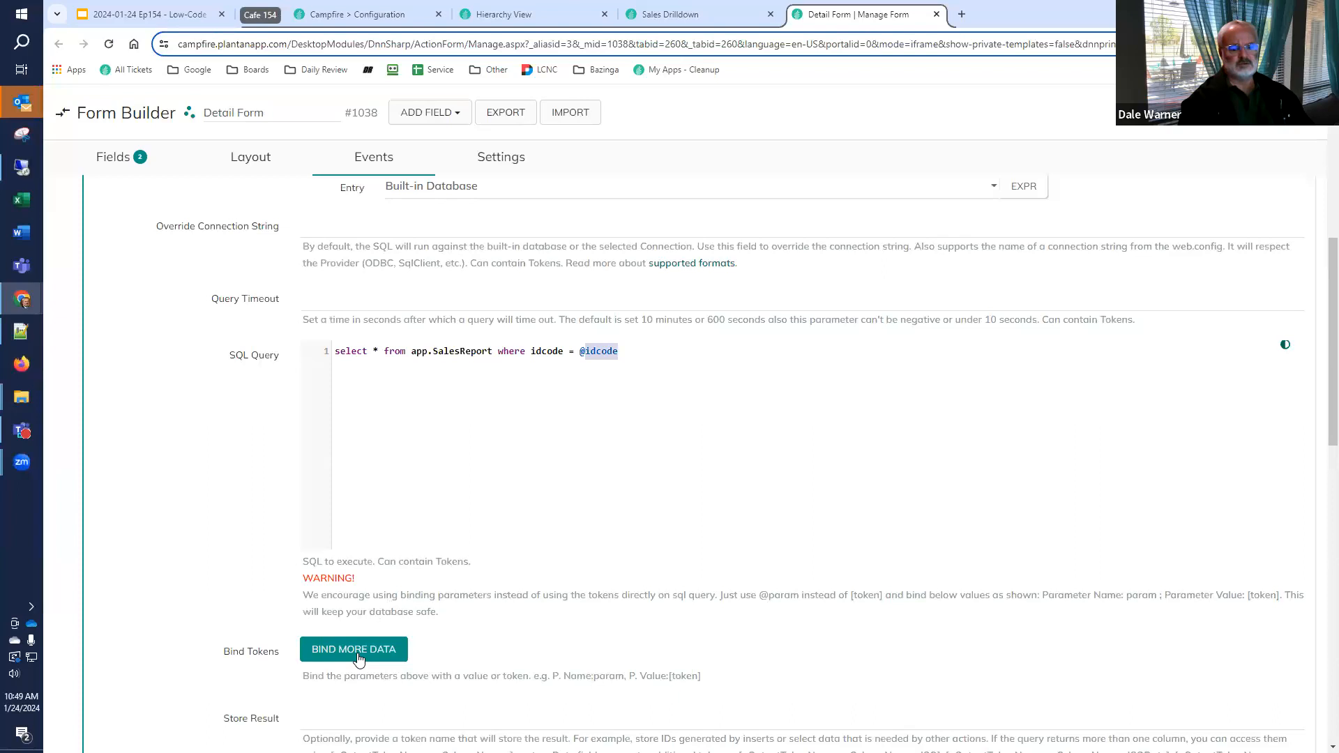
pyautogui.click(418, 671)
pyautogui.write('idcode')
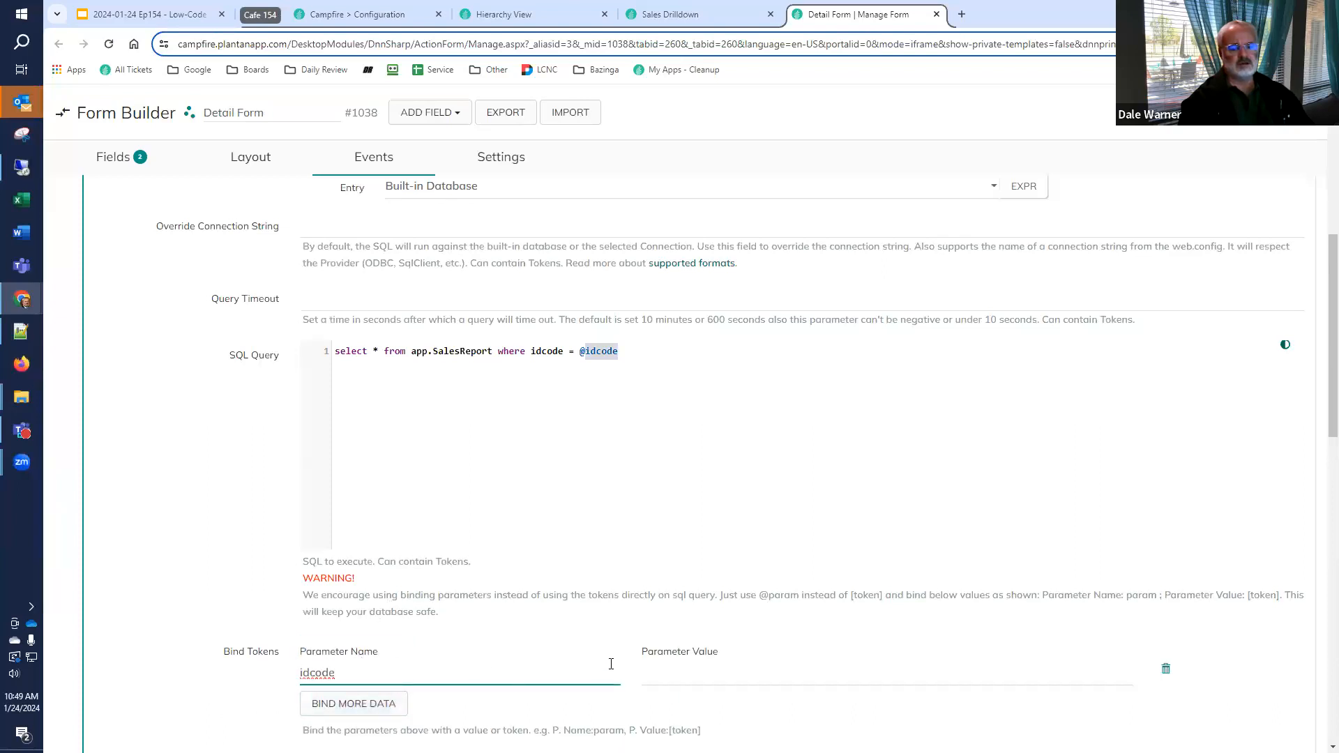
pyautogui.click(792, 669)
pyautogui.write('[Ge')
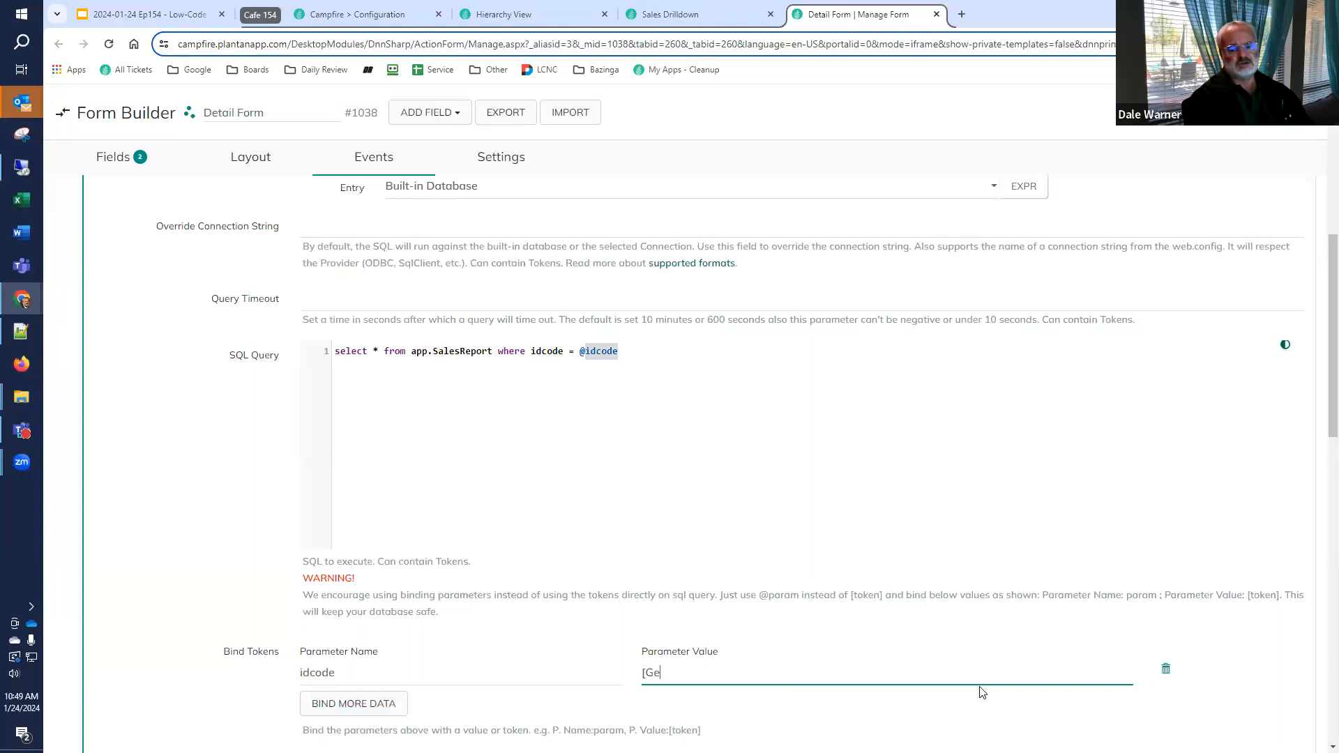
pyautogui.write('t:idcode')
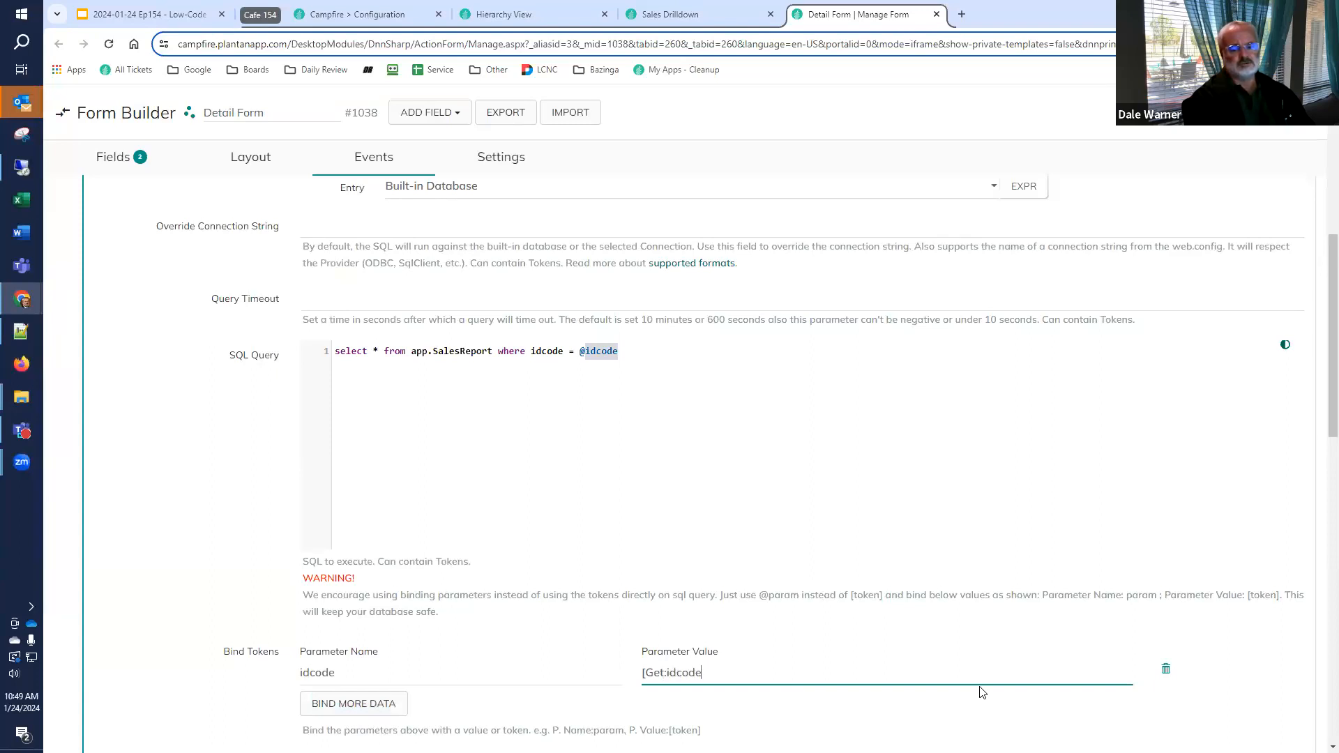
pyautogui.write(']')
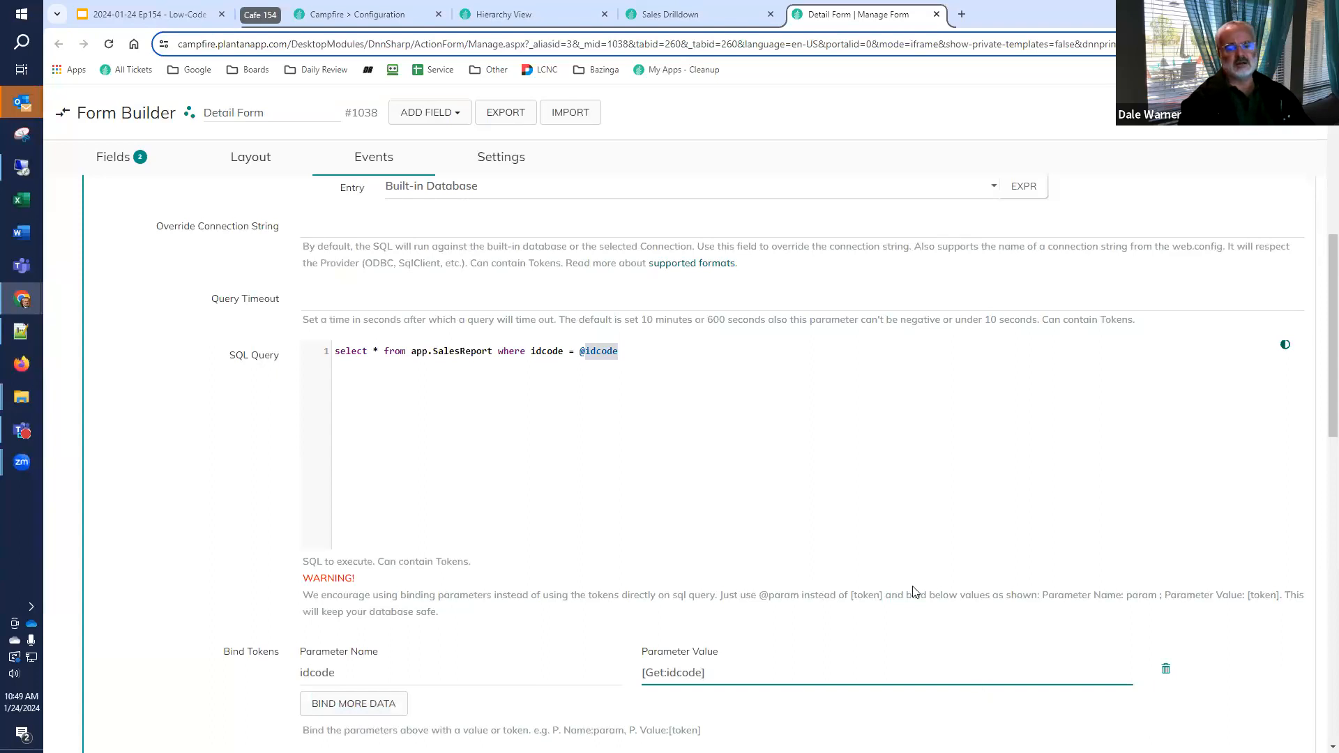
# Check the query string parameters of the Initialize Form action on Sales Drilldown's button, and return to the Detail Form configuration
pyautogui.click(695, 18)
pyautogui.click(154, 250)
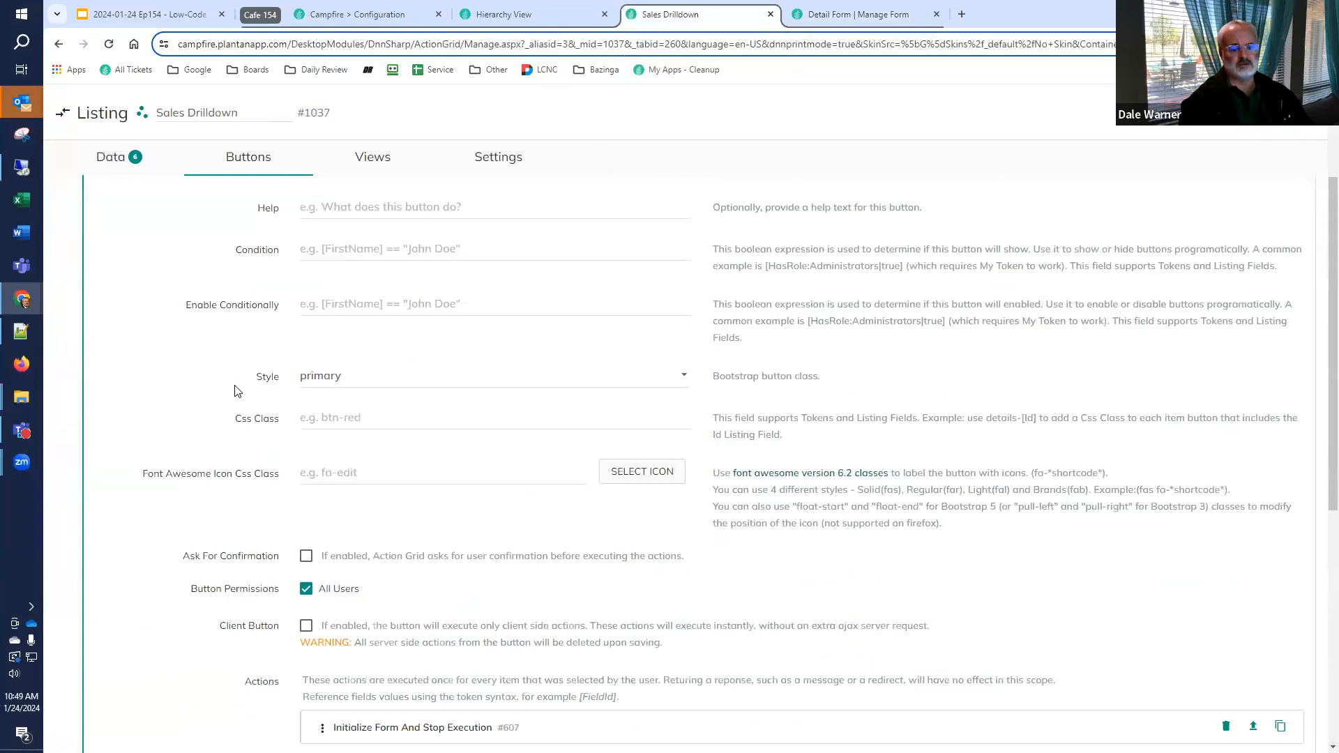
pyautogui.scroll(-7, 314, 388)
pyautogui.click(383, 311)
pyautogui.scroll(-3, 388, 368)
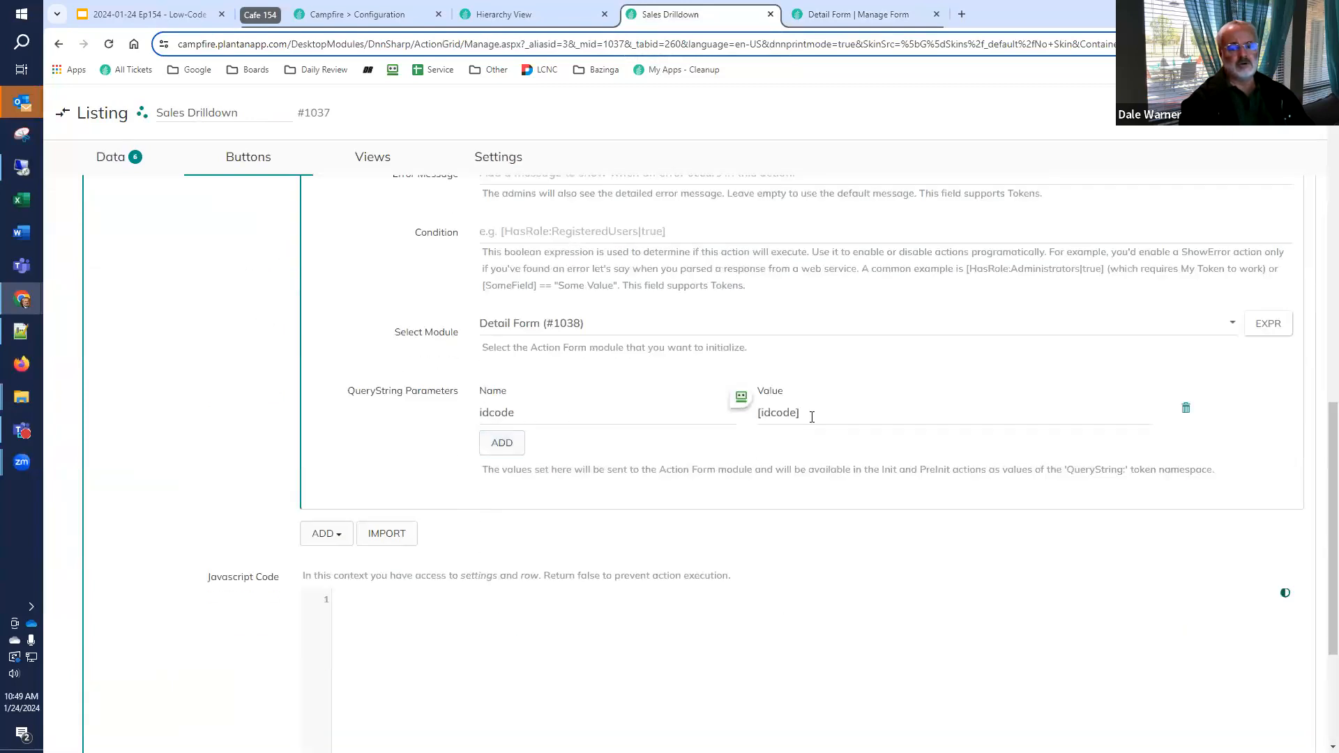
pyautogui.click(815, 16)
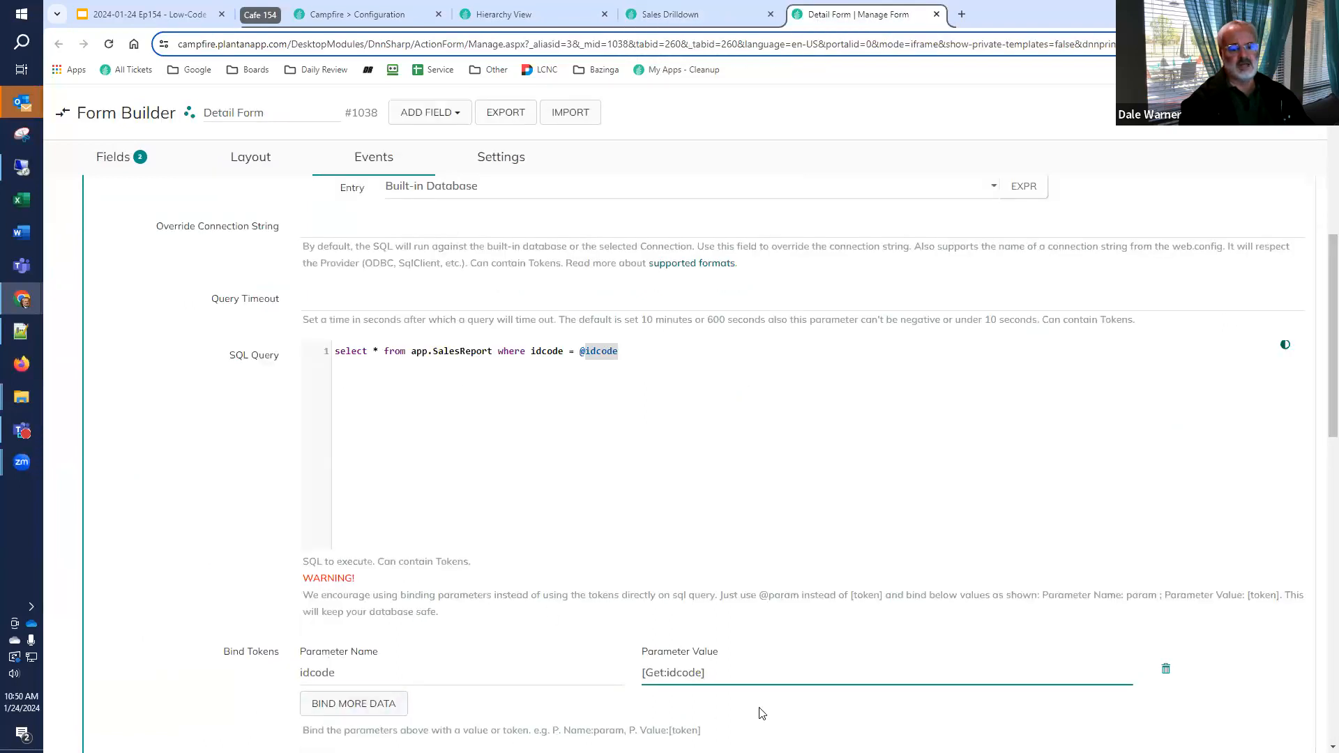
# Store the SQL query's result in a token named SalesReport and select that name for reuse
pyautogui.scroll(-3, 408, 419)
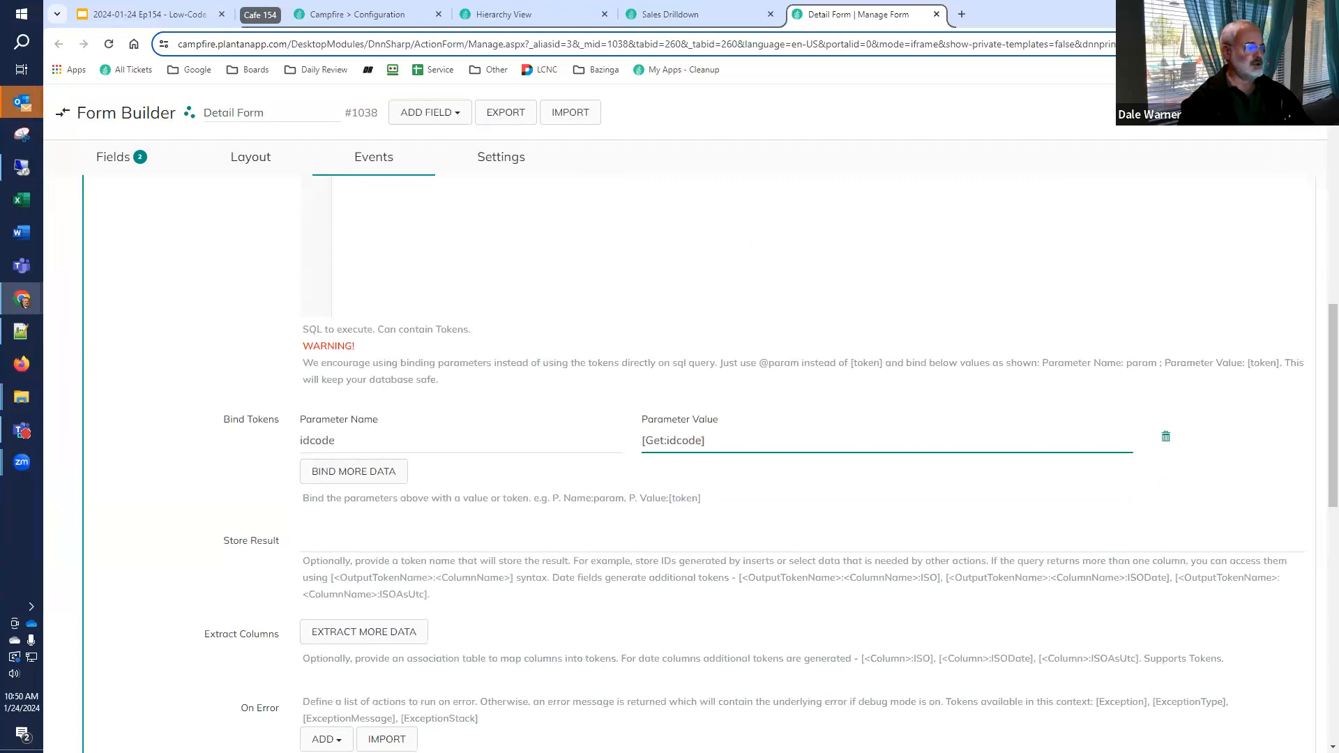
pyautogui.click(401, 533)
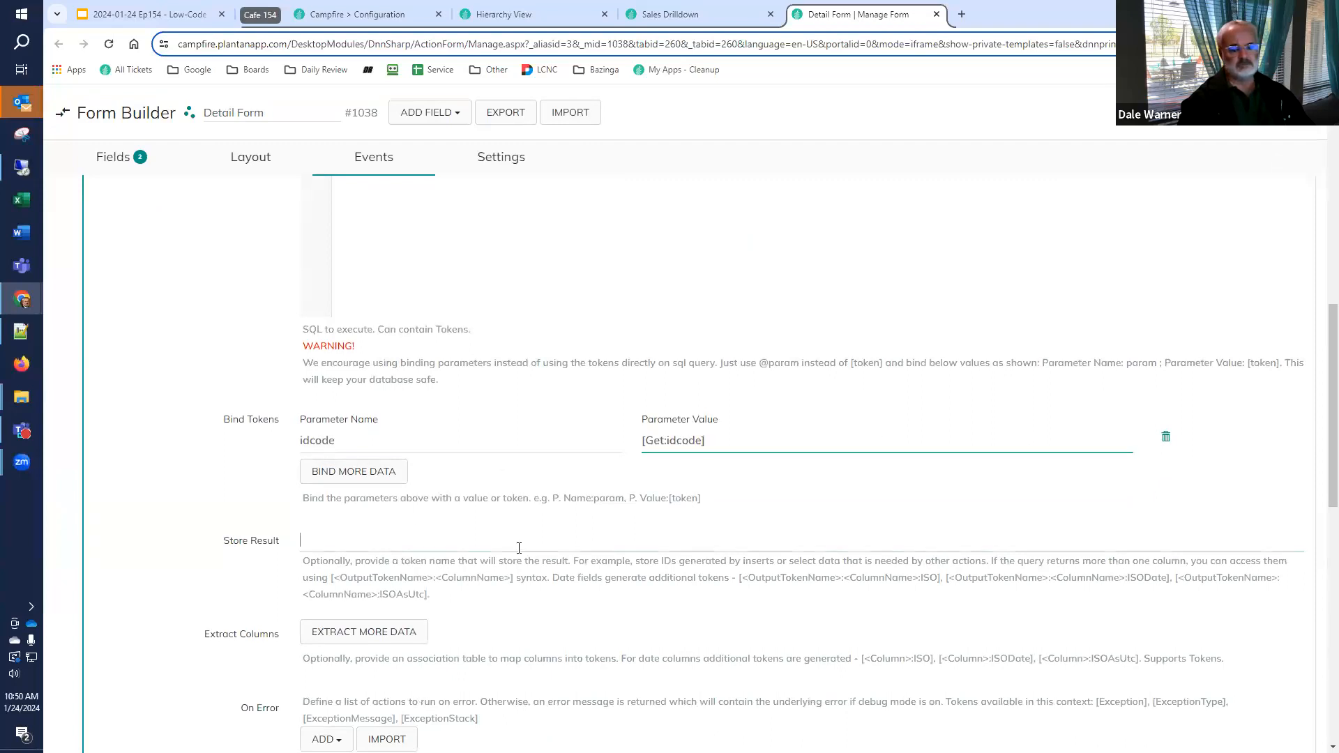
pyautogui.write('SalesReport')
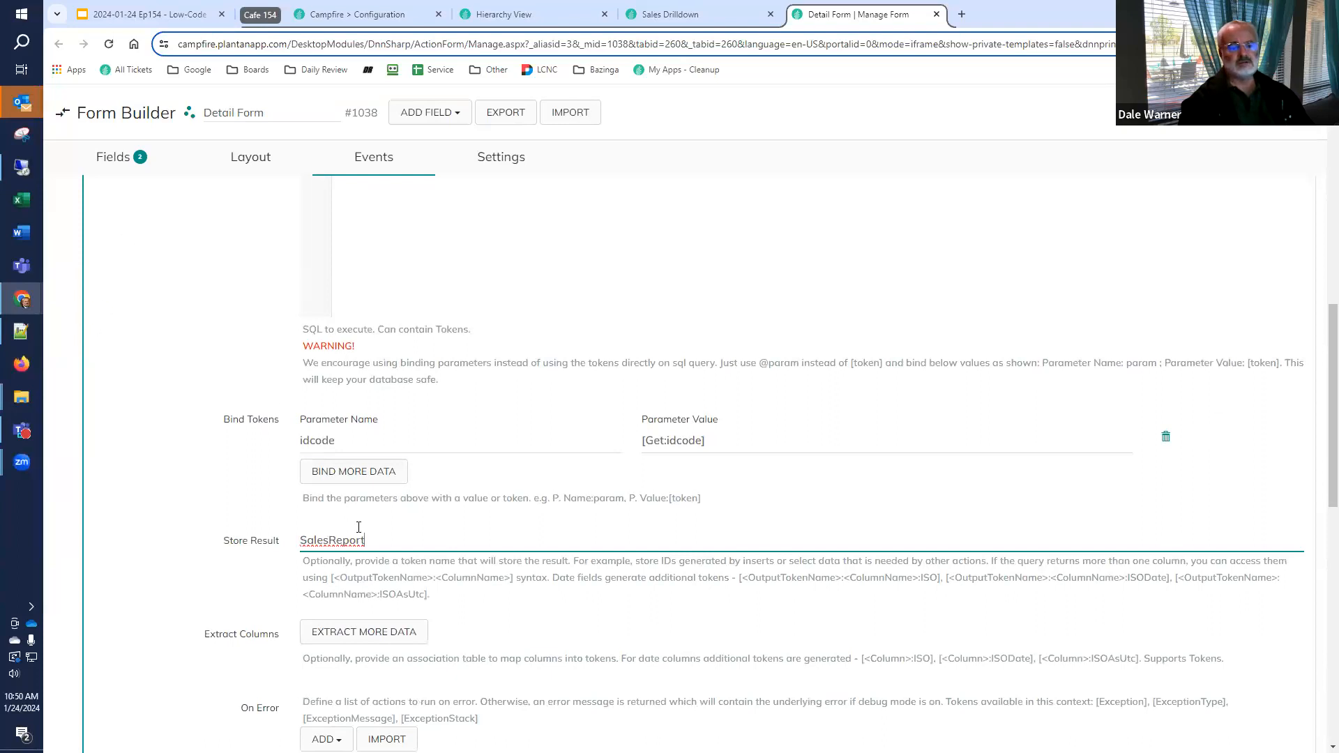
pyautogui.moveTo(371, 541); pyautogui.dragTo(273, 544)
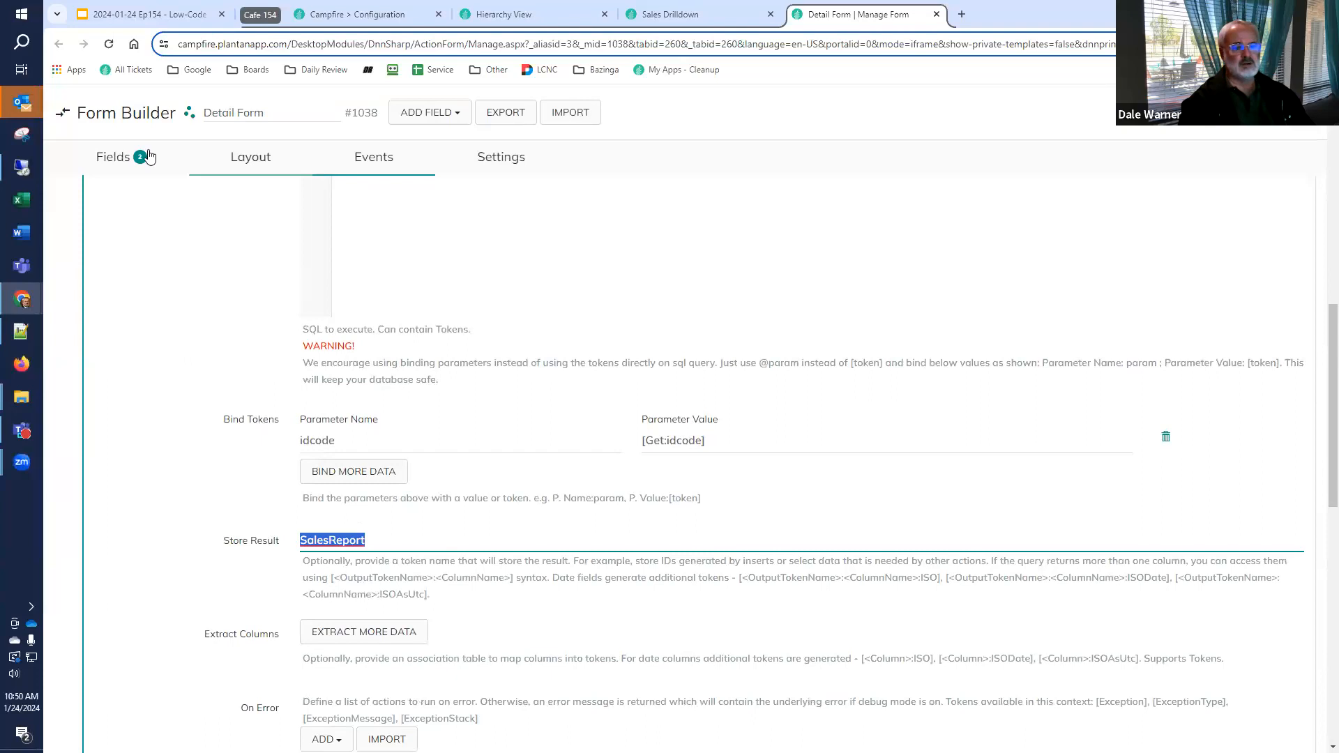
# Set the idcode field's initial value to [SalesReport:idcode]
pyautogui.click(116, 157)
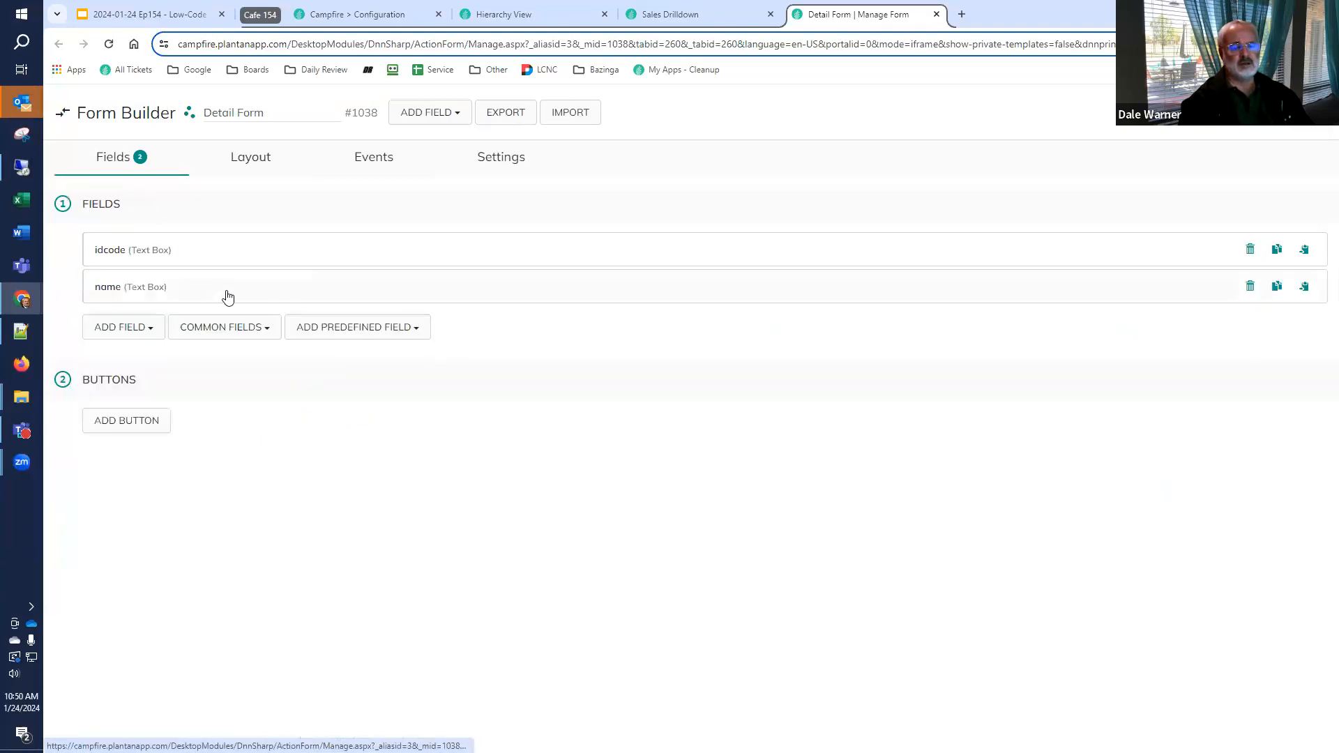
pyautogui.click(143, 257)
pyautogui.scroll(-3, 331, 416)
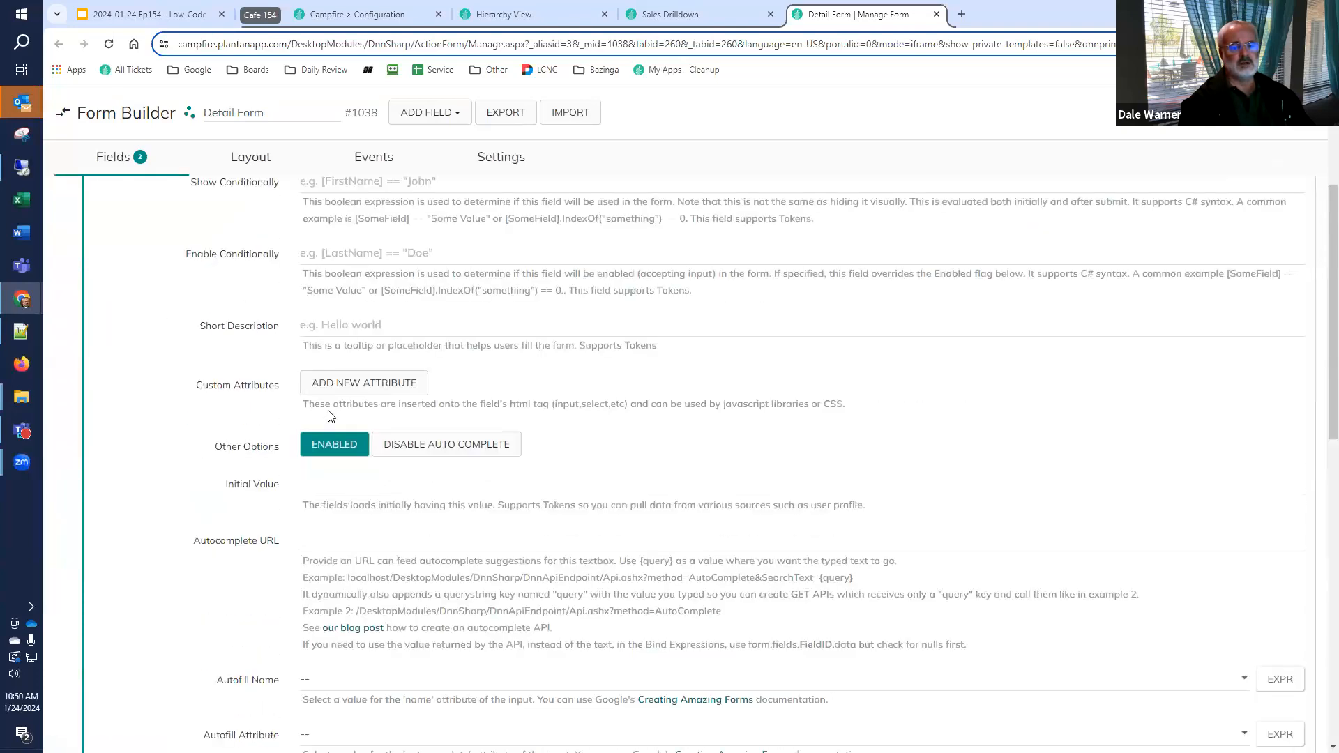
pyautogui.click(328, 488)
pyautogui.write('[')
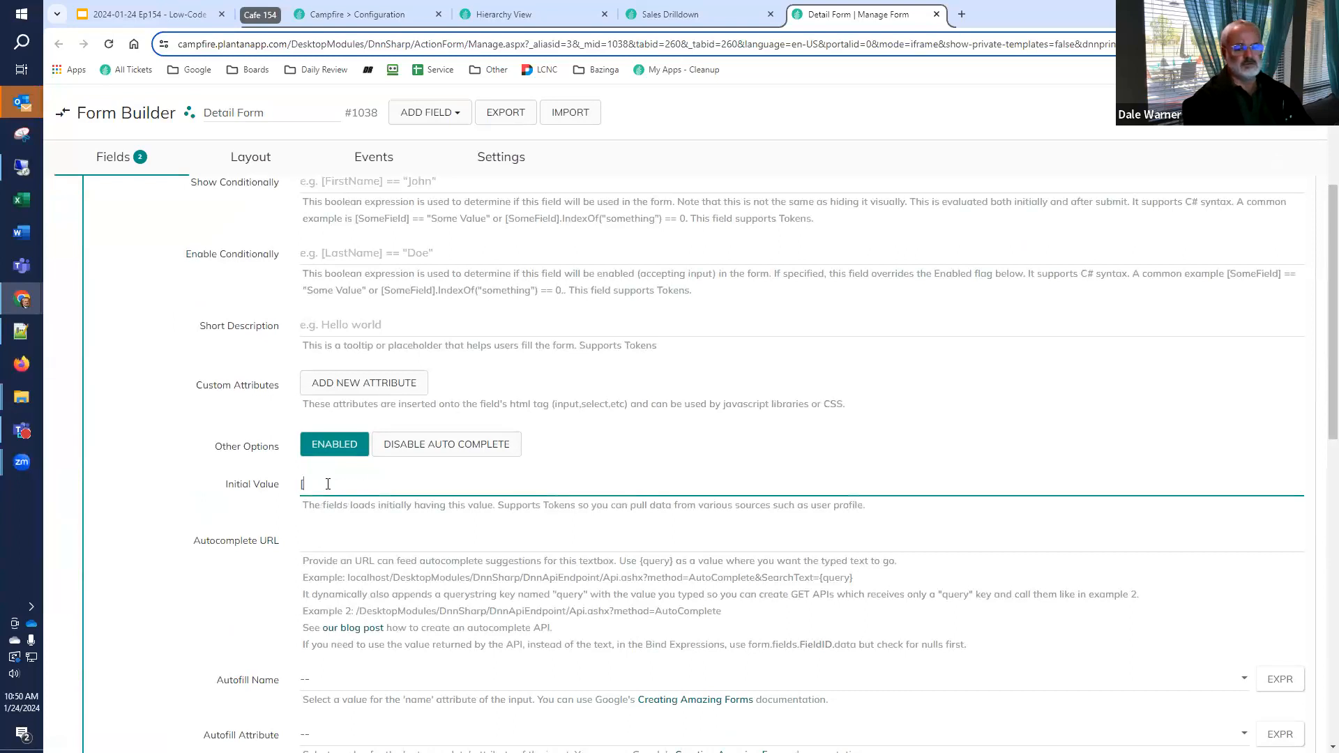
pyautogui.write('SalesReport:idcode}')
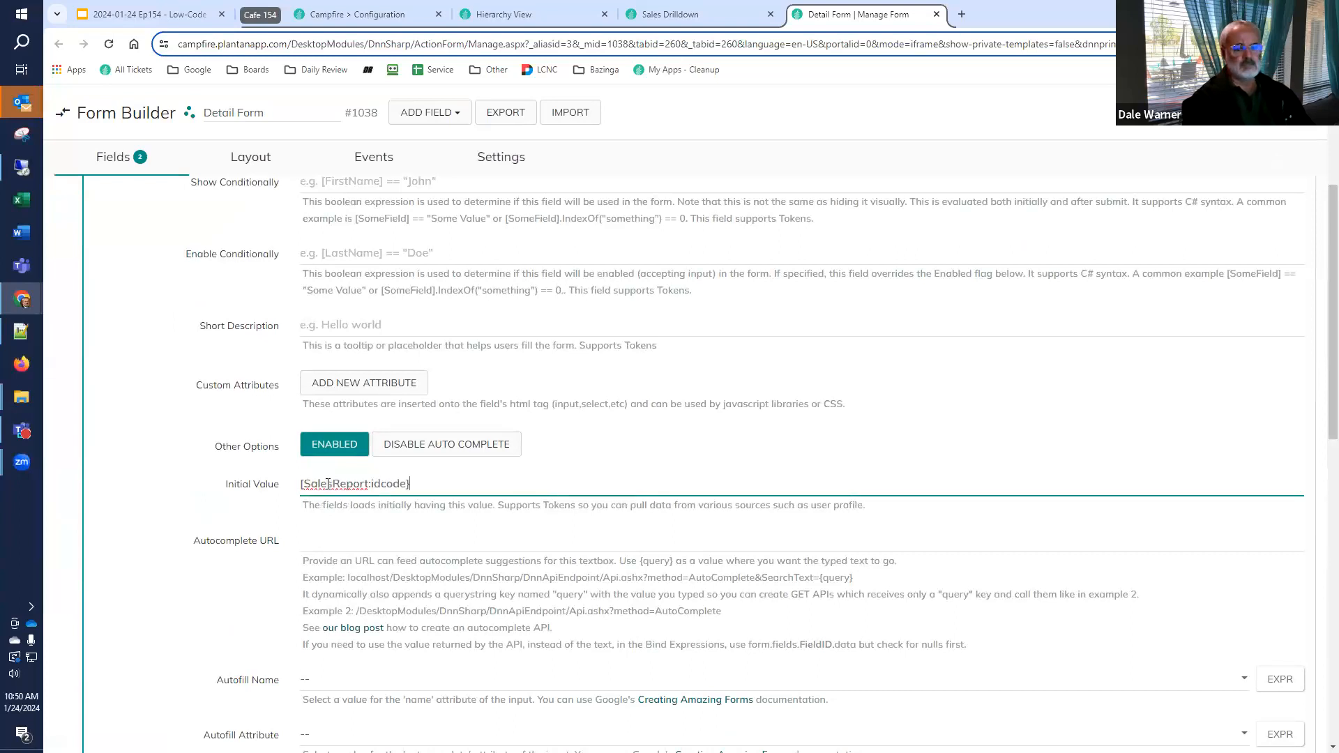
pyautogui.press('BackSpace')
pyautogui.write(']')
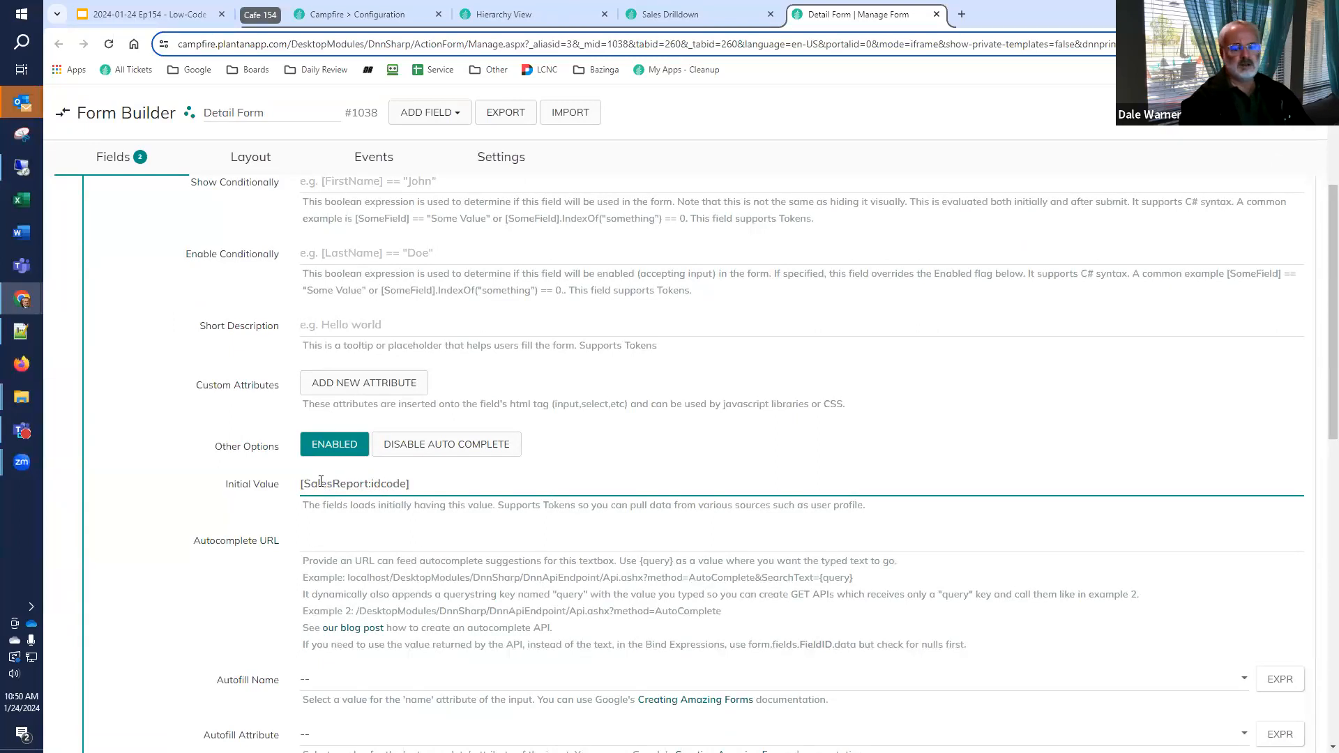
# Set the name field's initial value to [SalesReport:name] and save the form
pyautogui.scroll(-4, 233, 503)
pyautogui.scroll(-8, 223, 509)
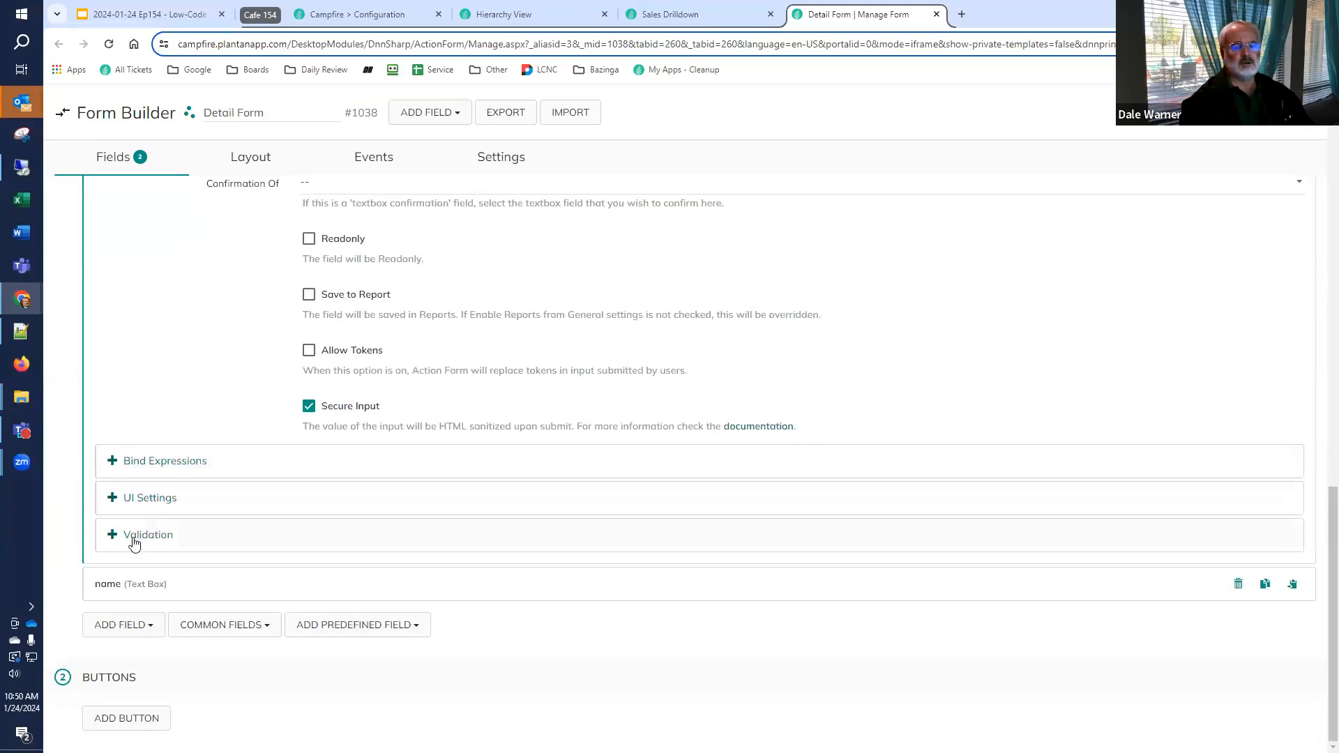
pyautogui.click(157, 584)
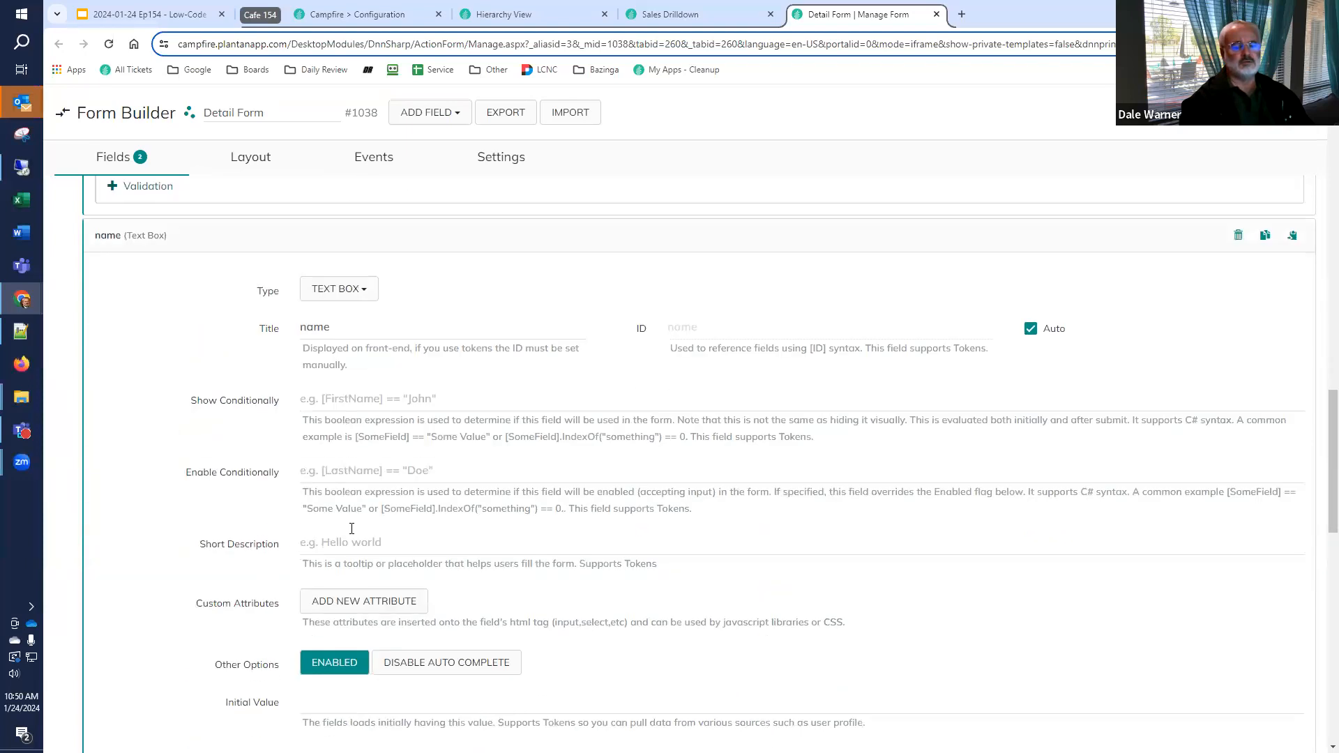
pyautogui.scroll(-3, 350, 549)
pyautogui.click(340, 473)
pyautogui.write('[SalesReport:name]')
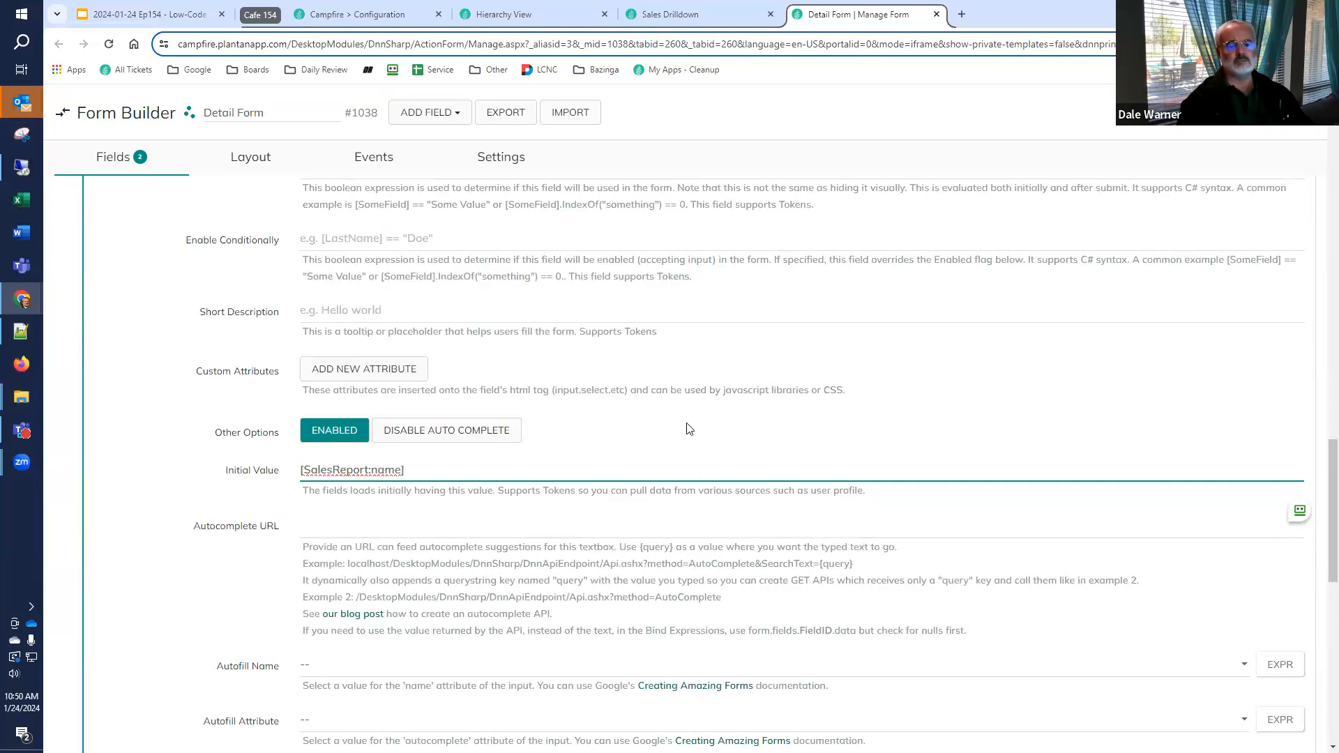
pyautogui.click(1263, 114)
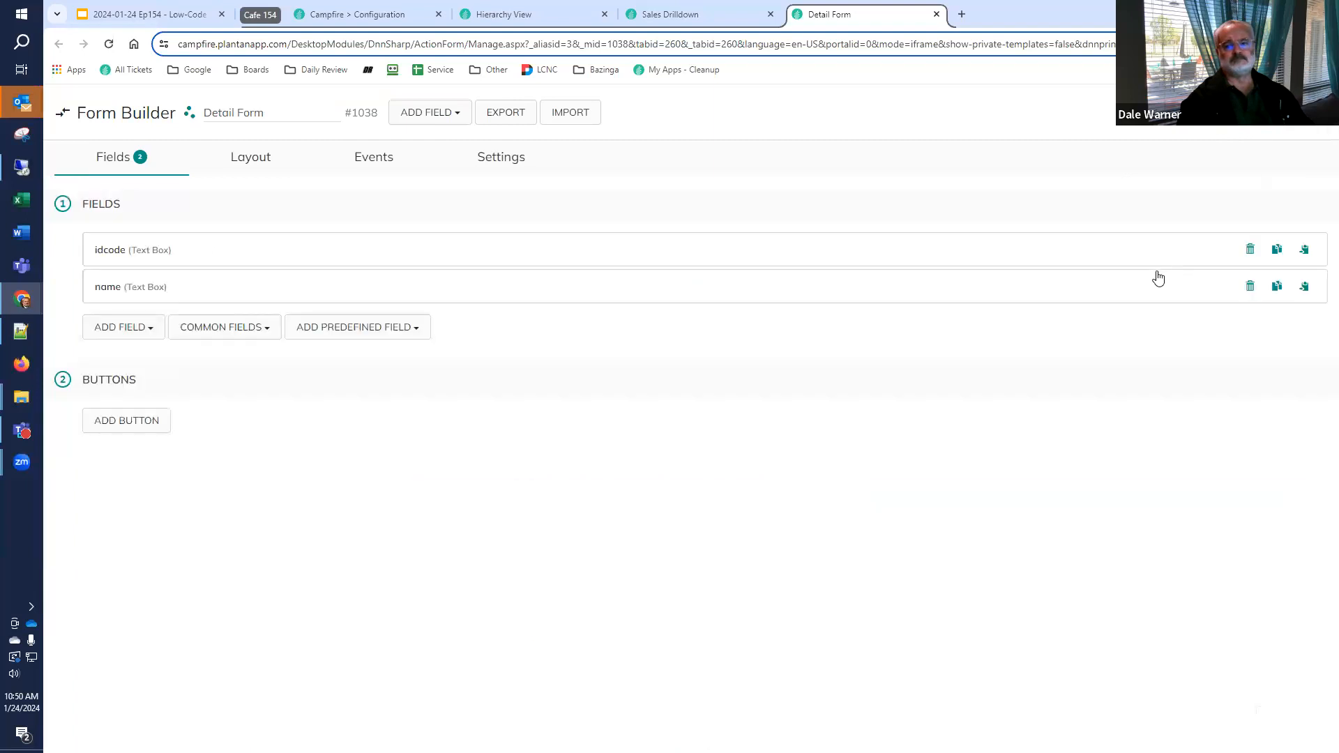
# Reload the Hierarchy View page and test Edit on the FF001-BOS row of the table
pyautogui.click(500, 22)
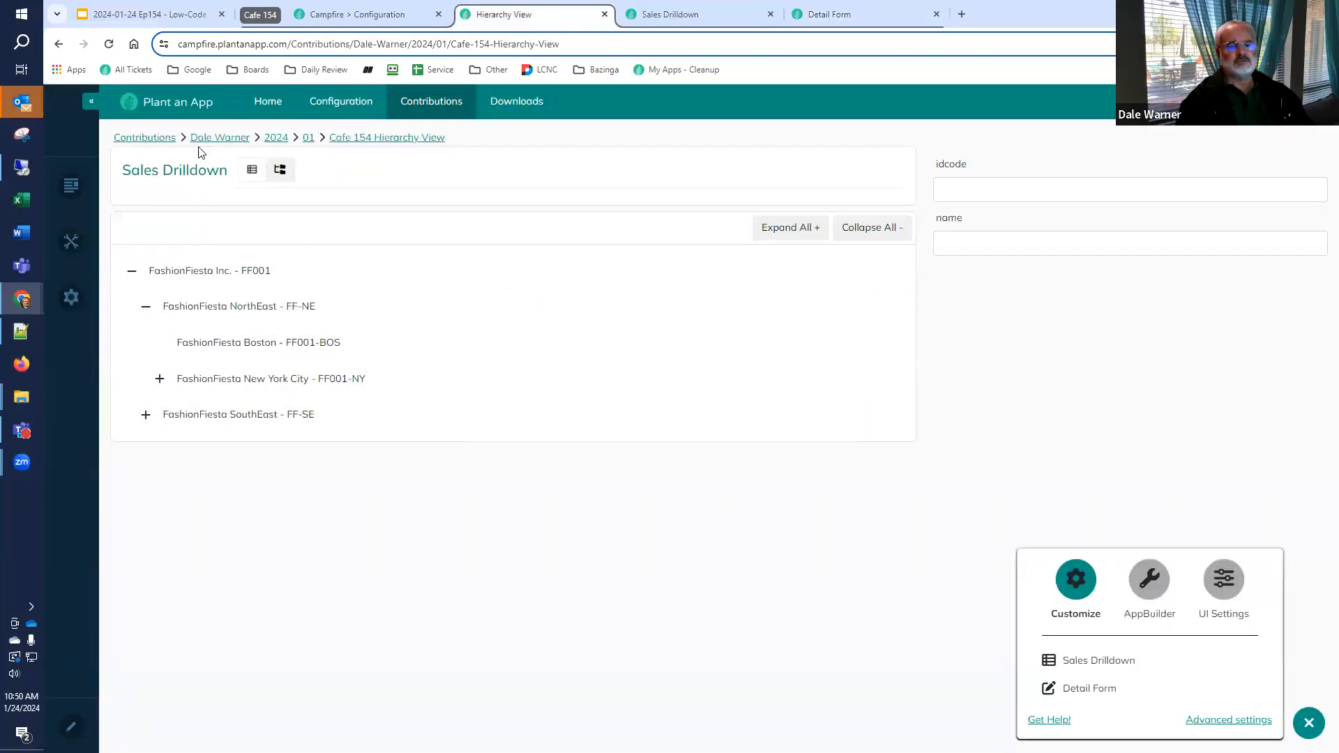
pyautogui.click(109, 46)
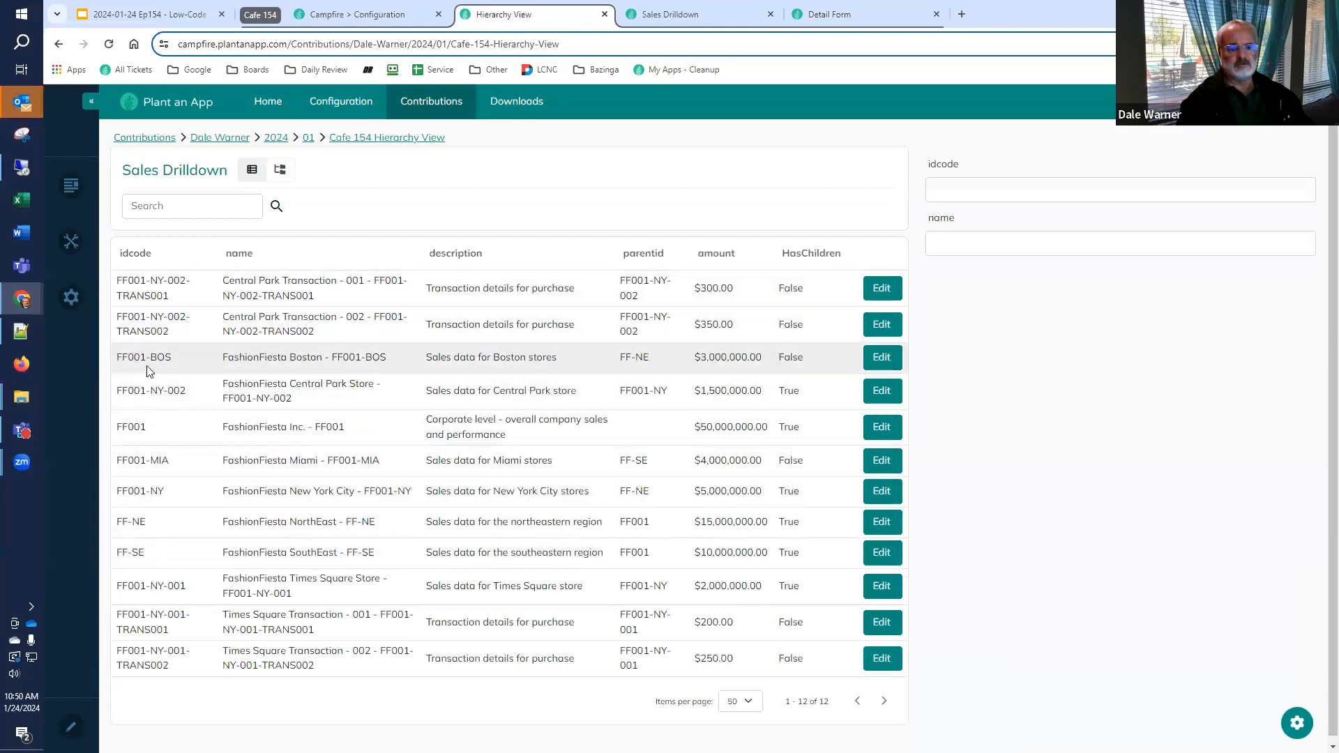
pyautogui.click(881, 360)
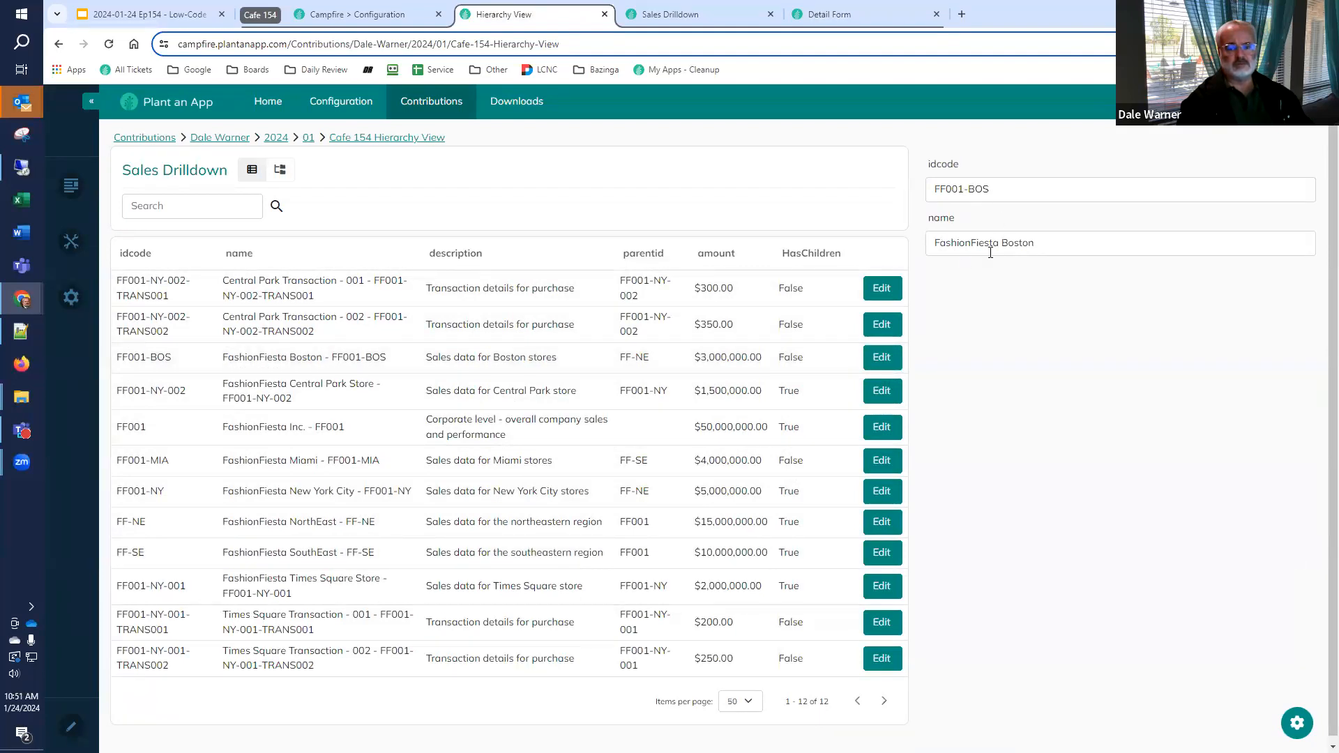
# Switch Sales Drilldown to the tree view, expand it to FashionFiesta Miami under SouthEast, and test Edit on that item
pyautogui.click(280, 172)
pyautogui.click(132, 272)
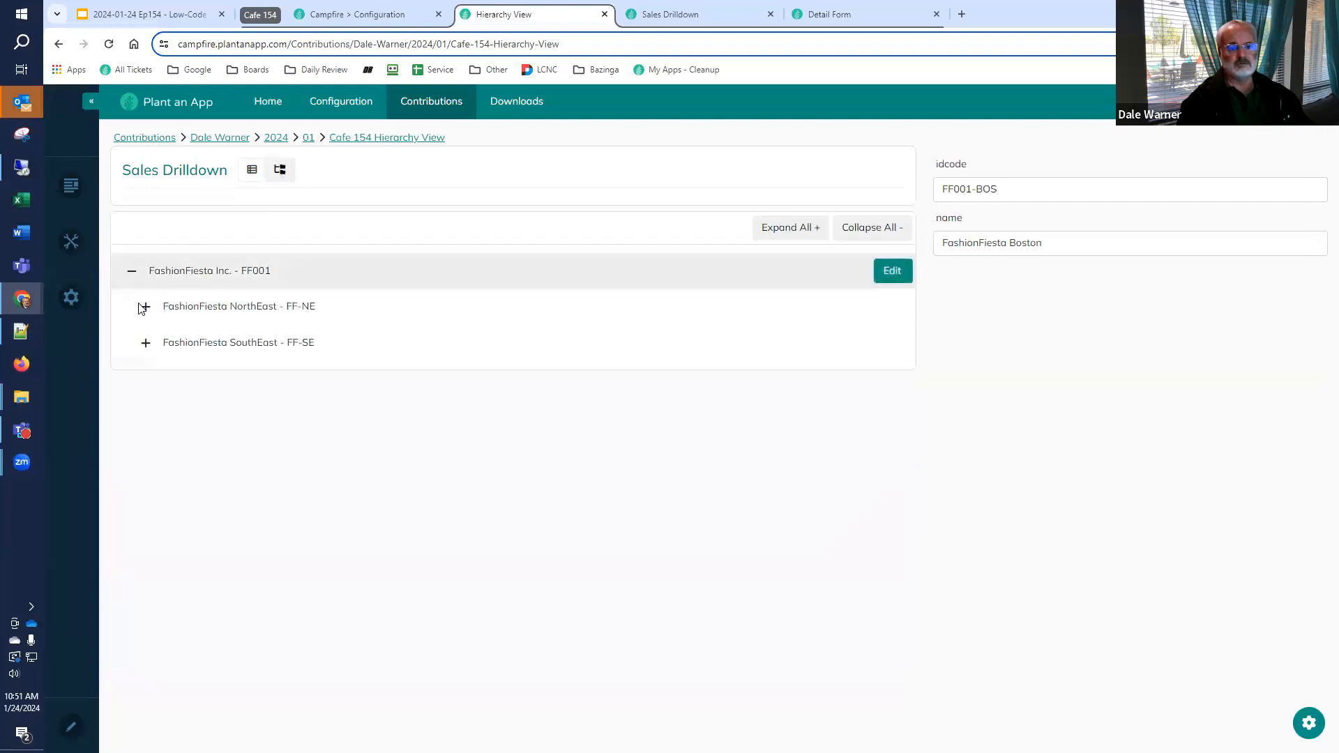
pyautogui.click(144, 344)
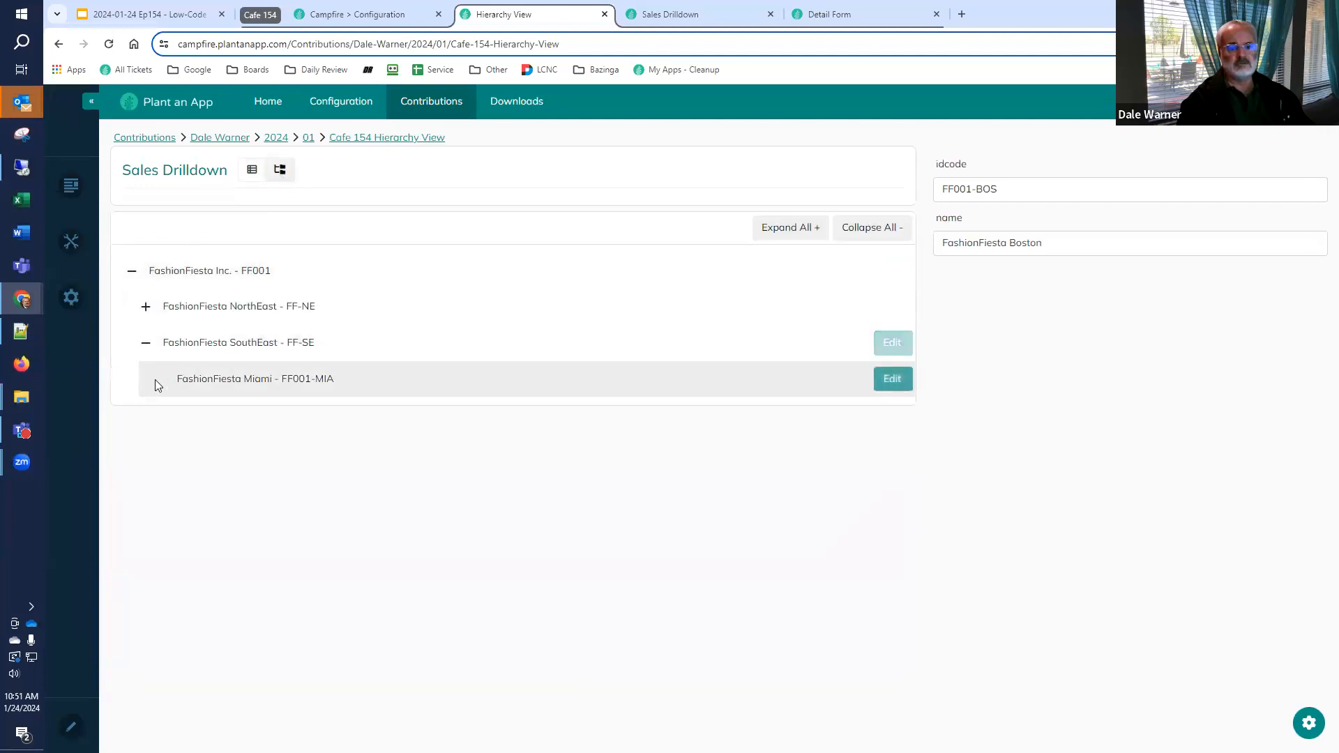
pyautogui.click(893, 382)
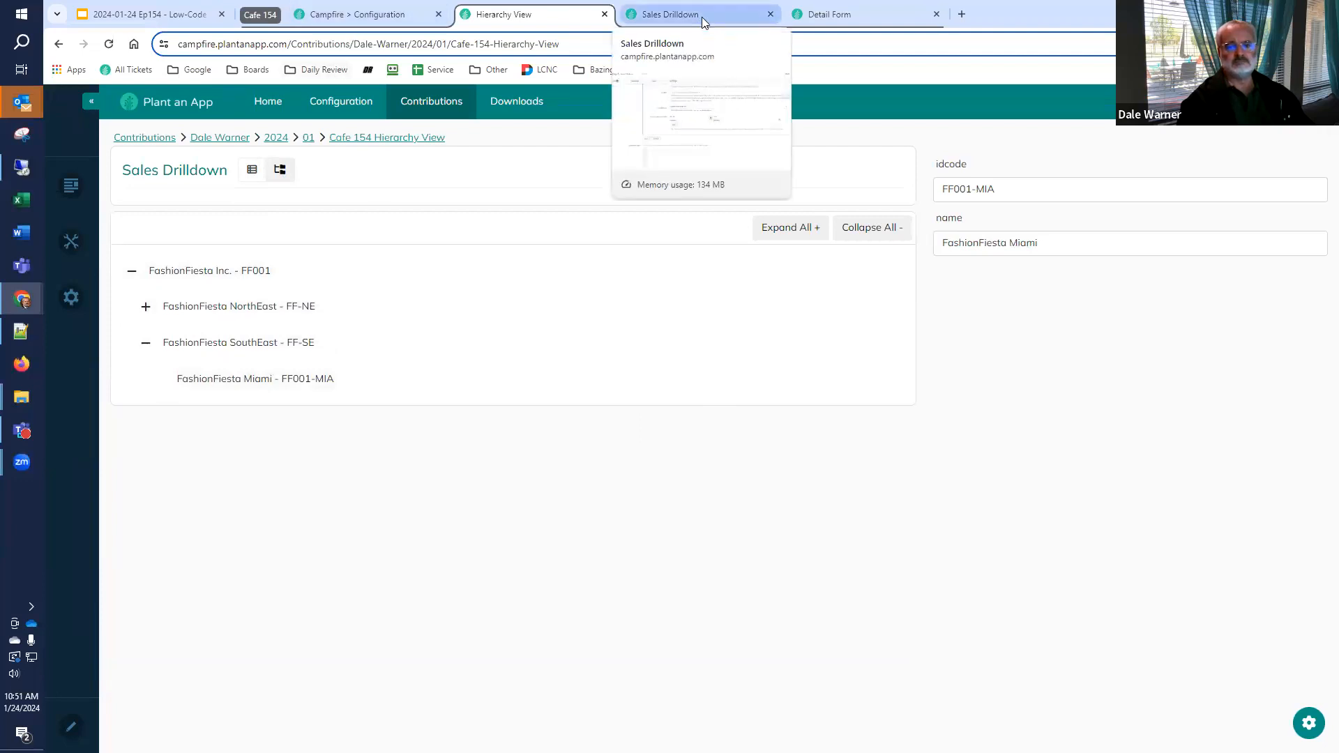
# Duplicate the name field in the Detail Form configuration and title the copy description
pyautogui.click(842, 18)
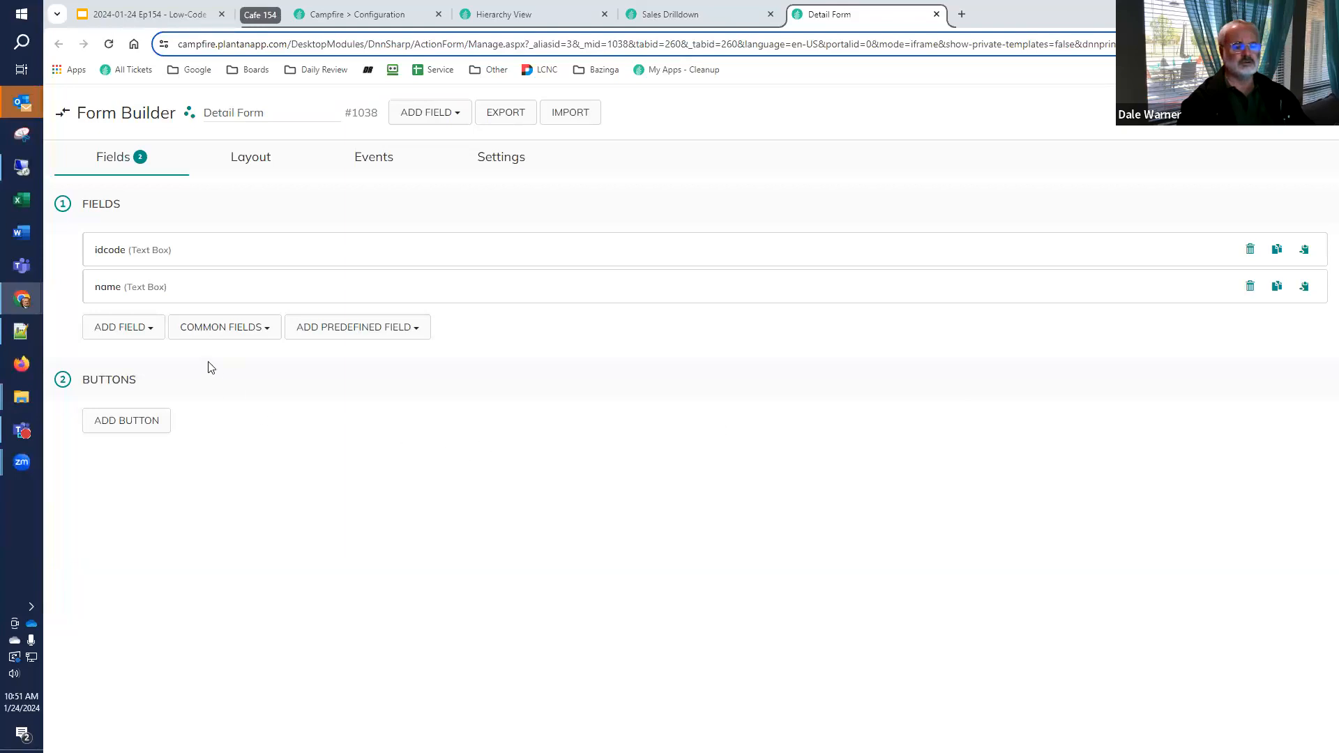
pyautogui.click(1276, 290)
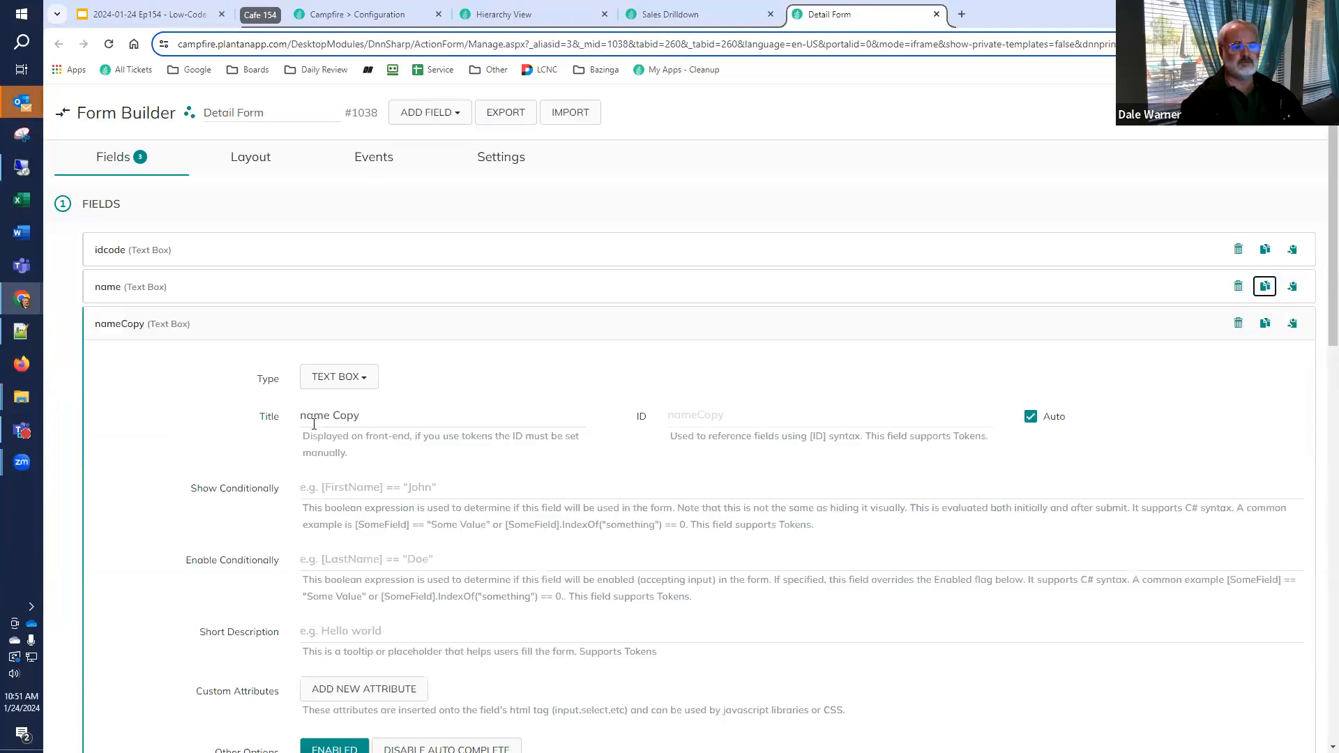
pyautogui.tripleClick(383, 423)
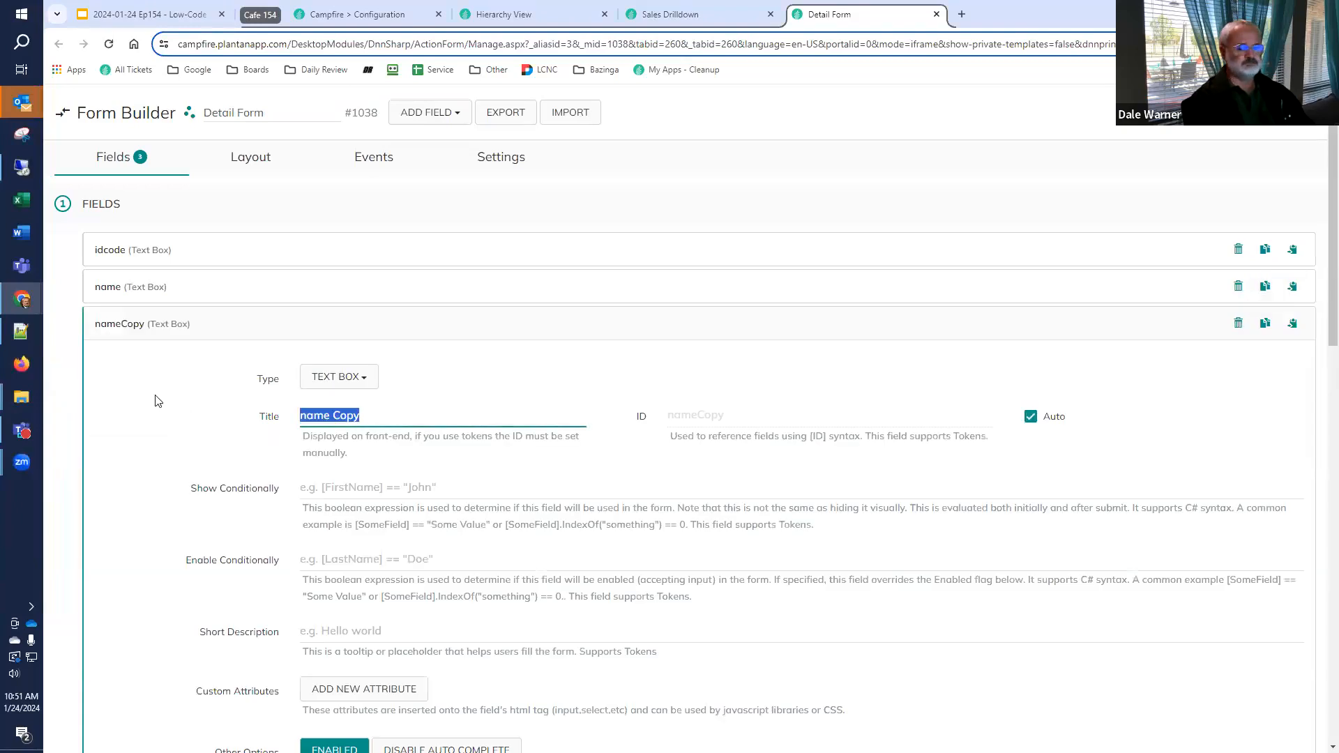
pyautogui.write('description')
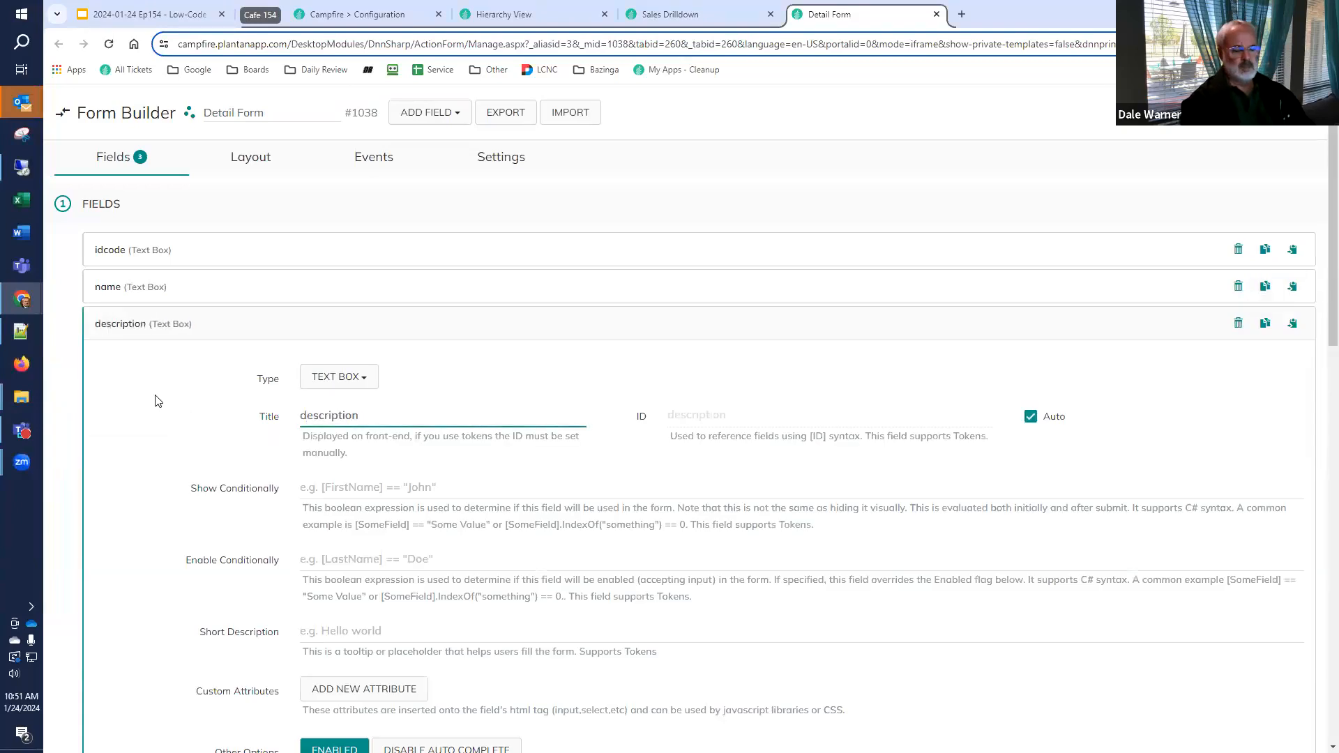
# Set the description field's initial value to [SalesReport:description] and collapse the field's settings
pyautogui.hotkey('ctrl', 'a')
pyautogui.scroll(-3, 382, 553)
pyautogui.click(382, 552)
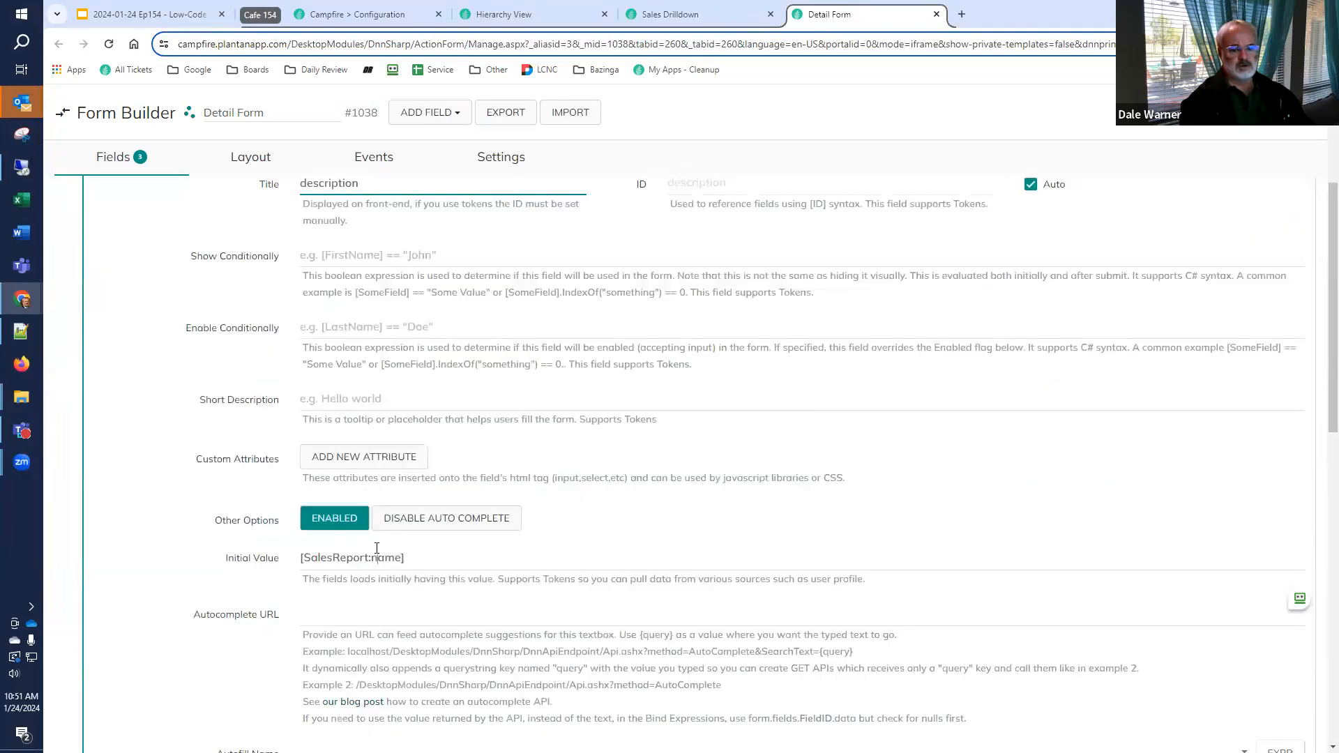
pyautogui.doubleClick(382, 553)
pyautogui.write('description')
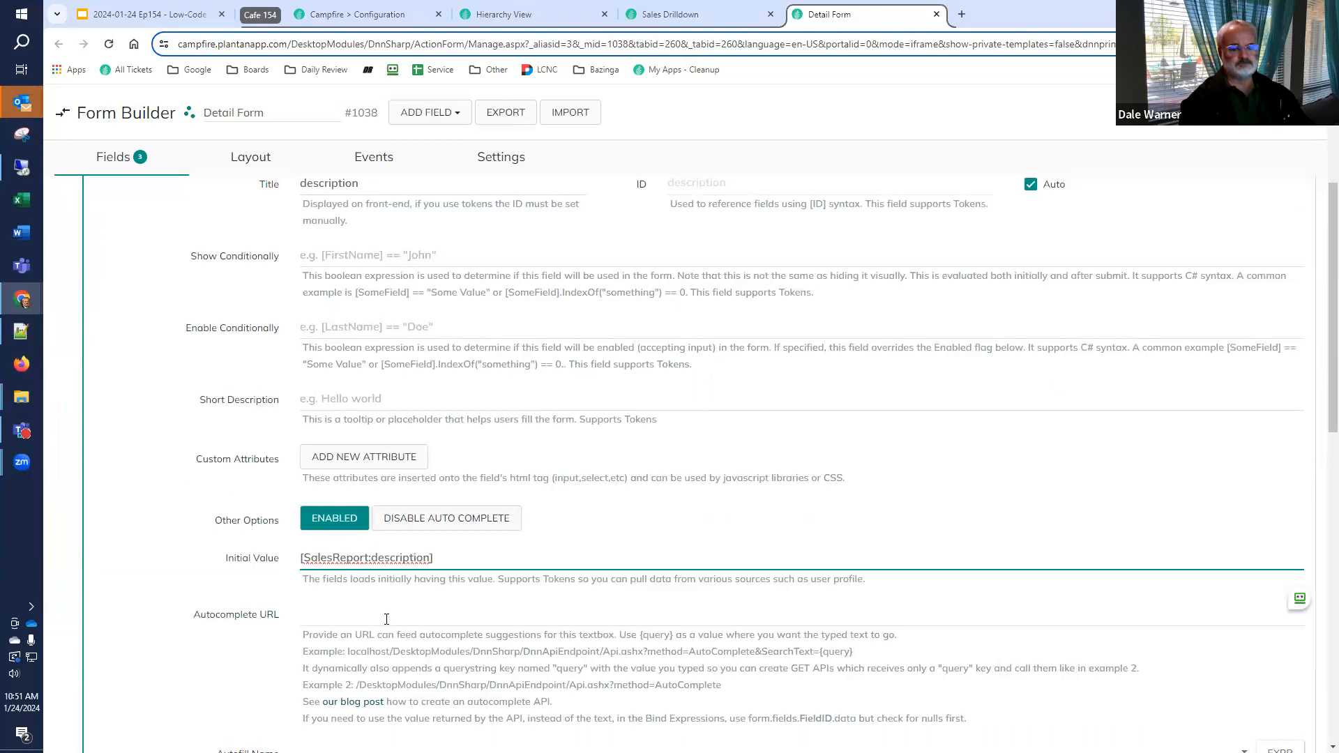
pyautogui.scroll(3, 386, 619)
pyautogui.click(113, 326)
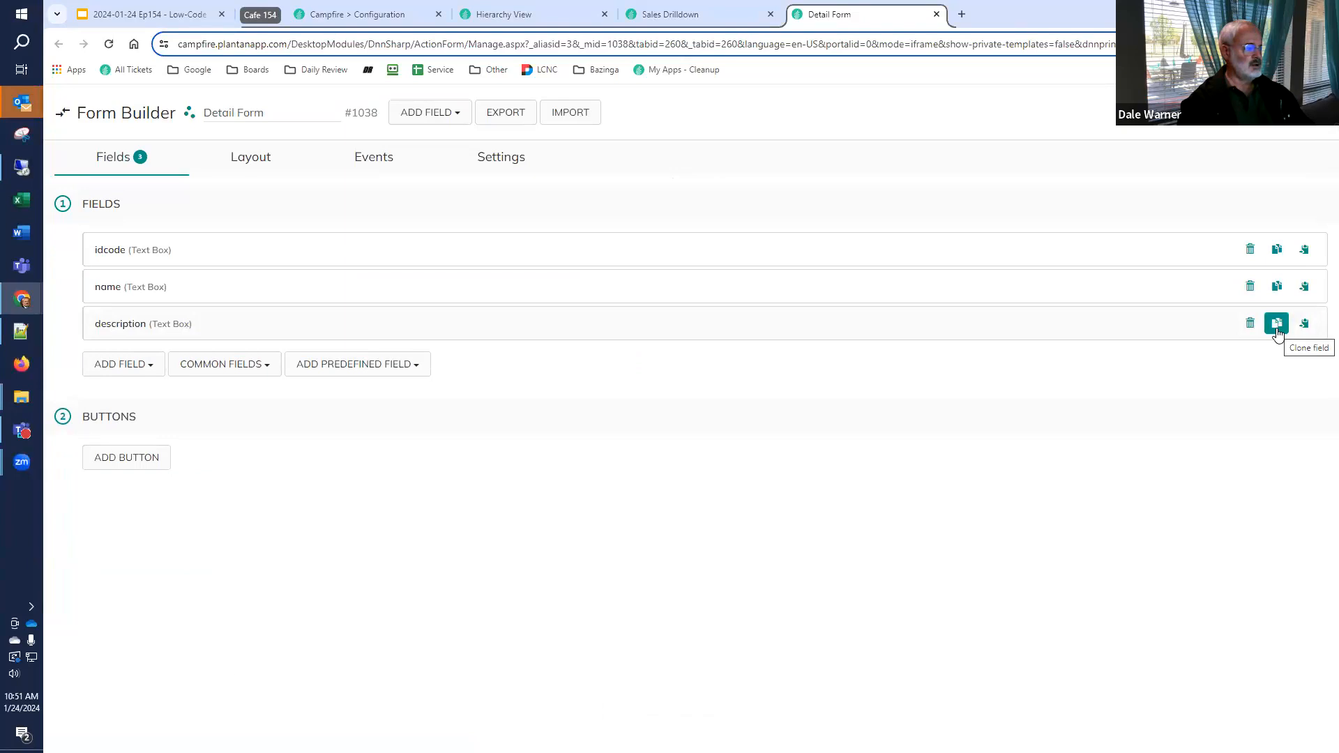
# Add a Currency field titled amount to the form
pyautogui.click(147, 368)
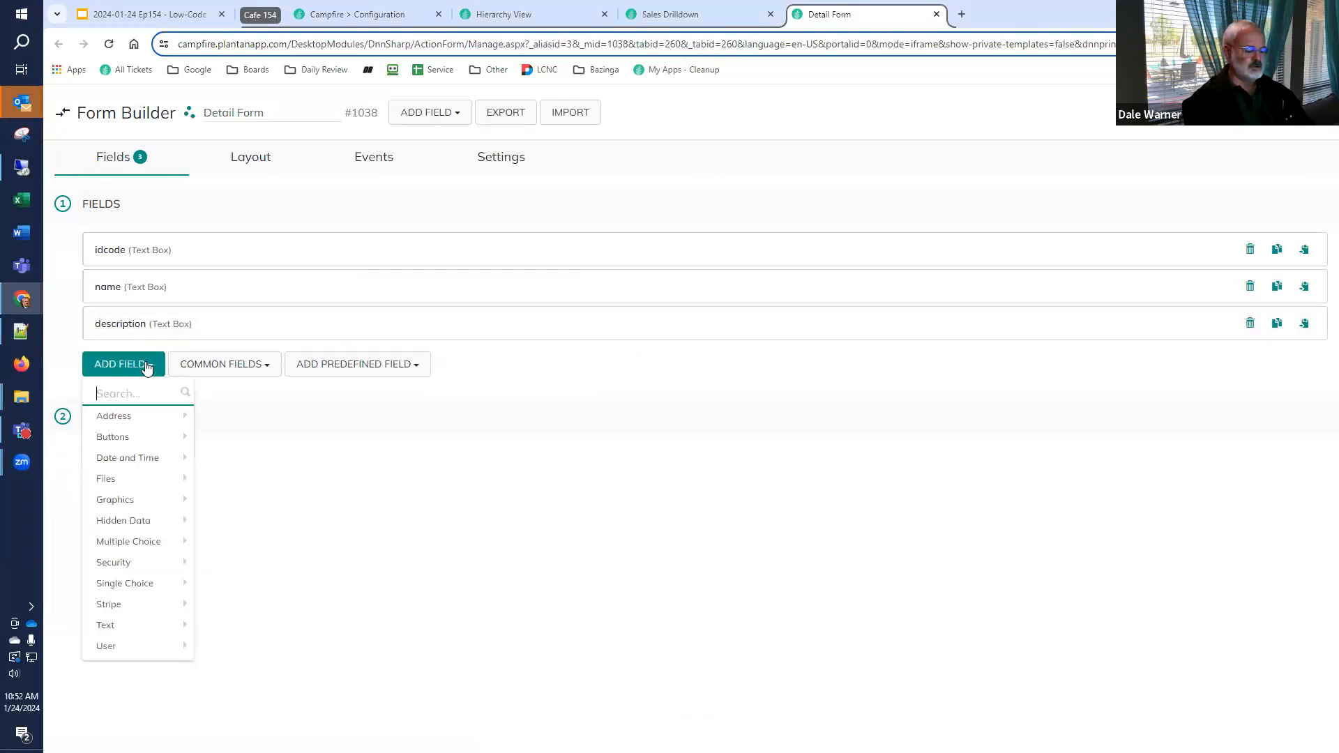
pyautogui.write('curr')
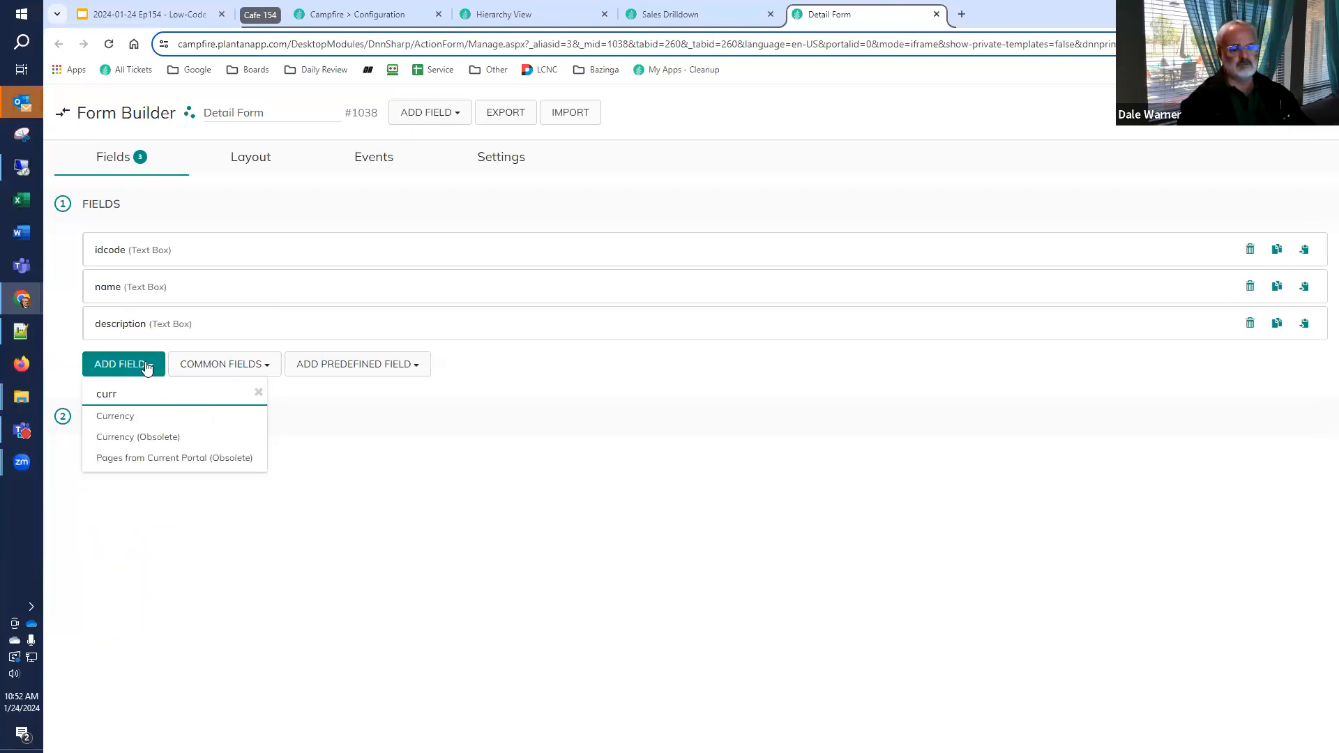
pyautogui.click(126, 417)
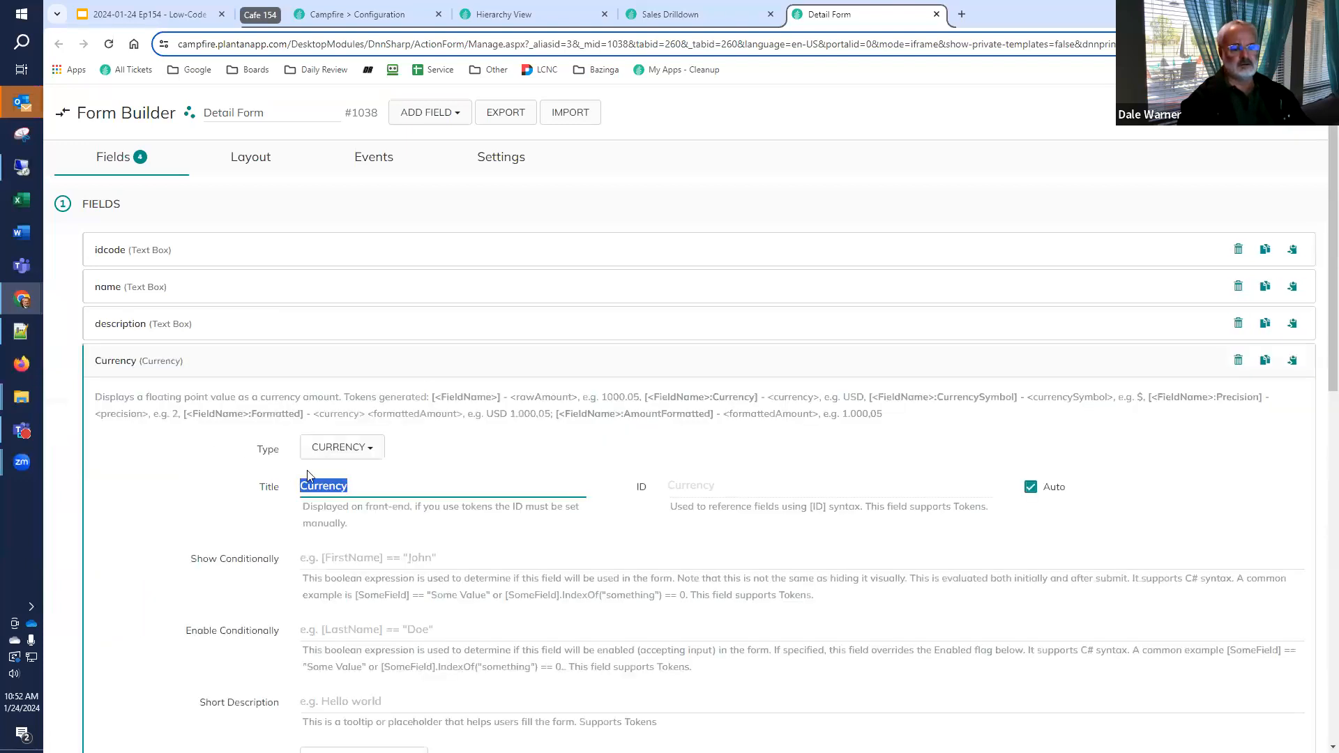
pyautogui.write('amount')
# Set the amount field's initial amount to [SalesReport:amount] and save the Detail Form
pyautogui.scroll(-3, 369, 488)
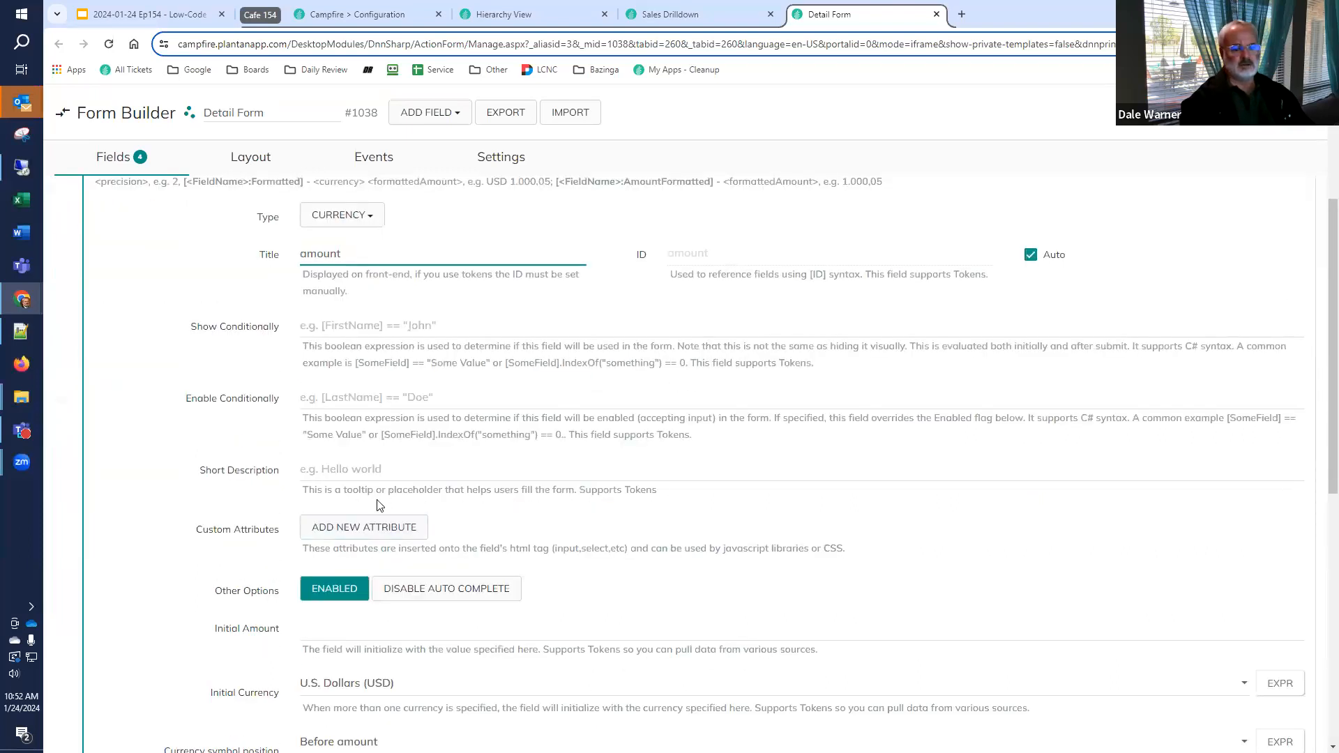
pyautogui.click(370, 632)
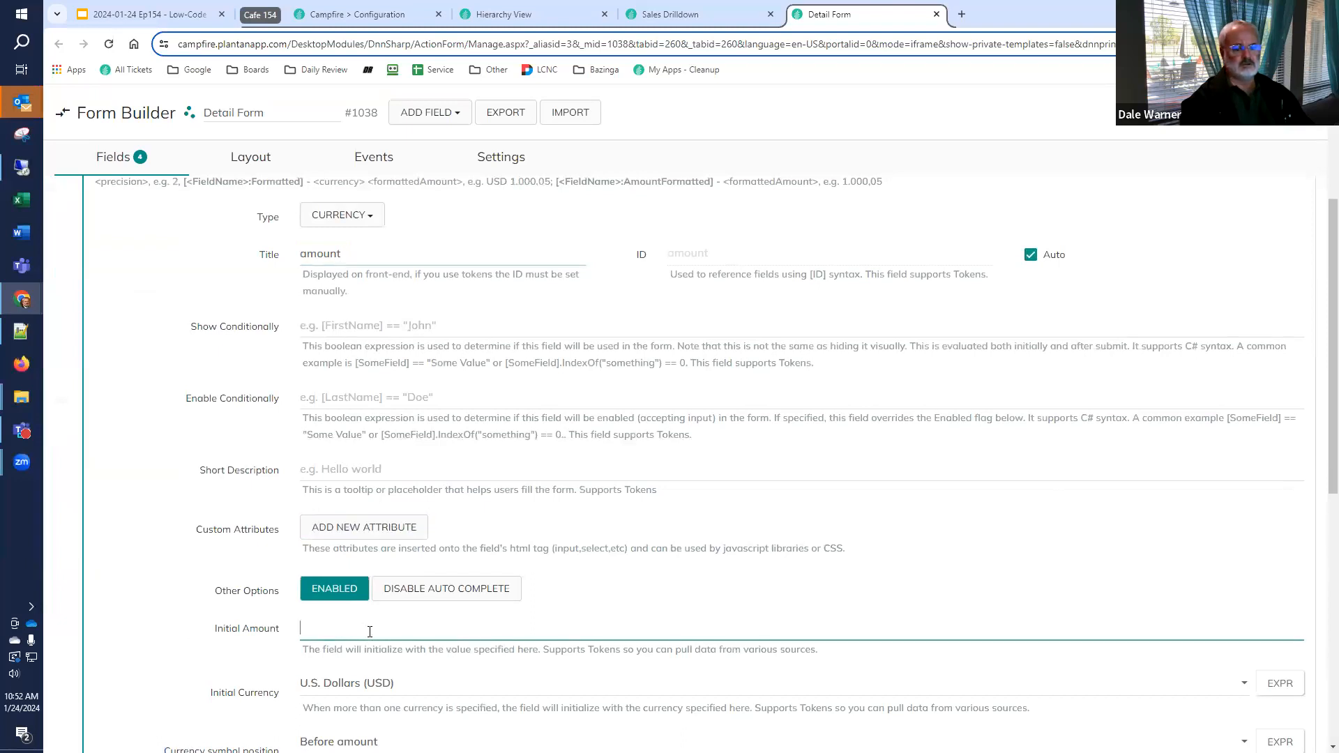
pyautogui.press('super+v')
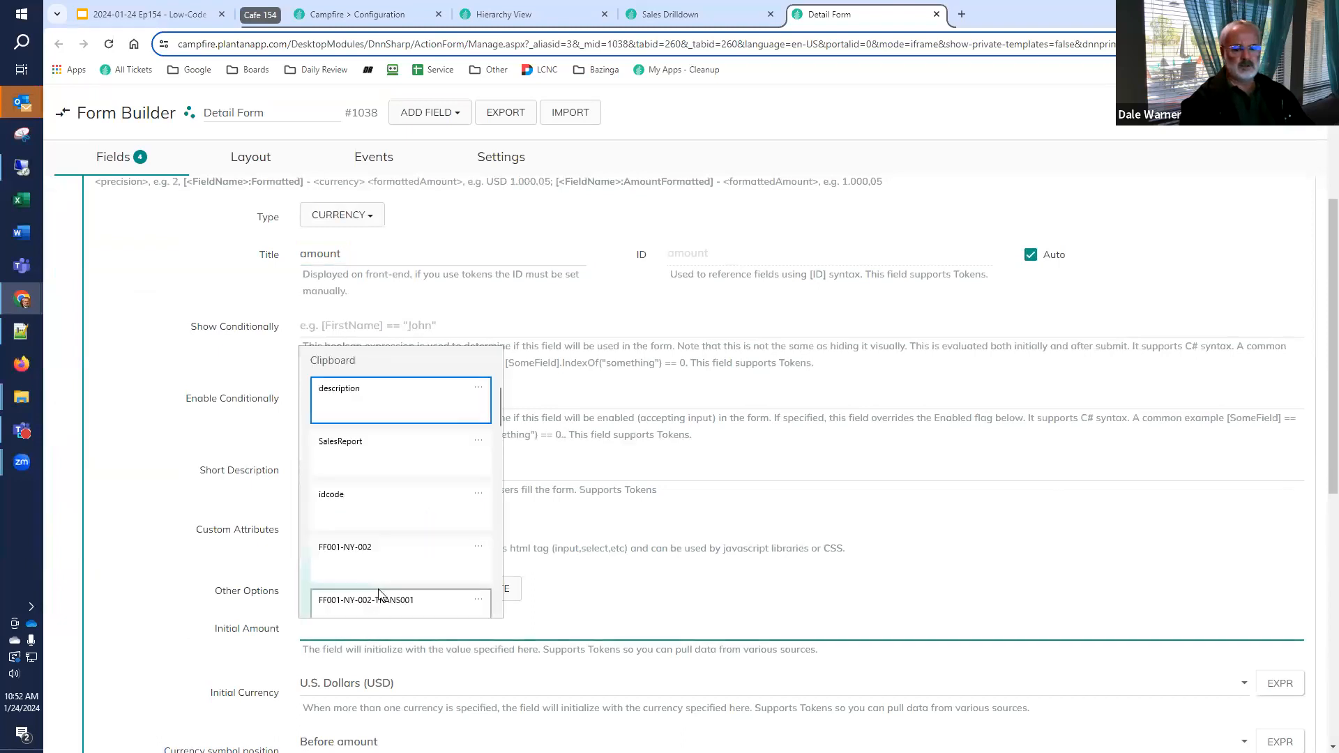
pyautogui.click(377, 446)
pyautogui.press('Home')
pyautogui.write('[')
pyautogui.press('End')
pyautogui.write(':')
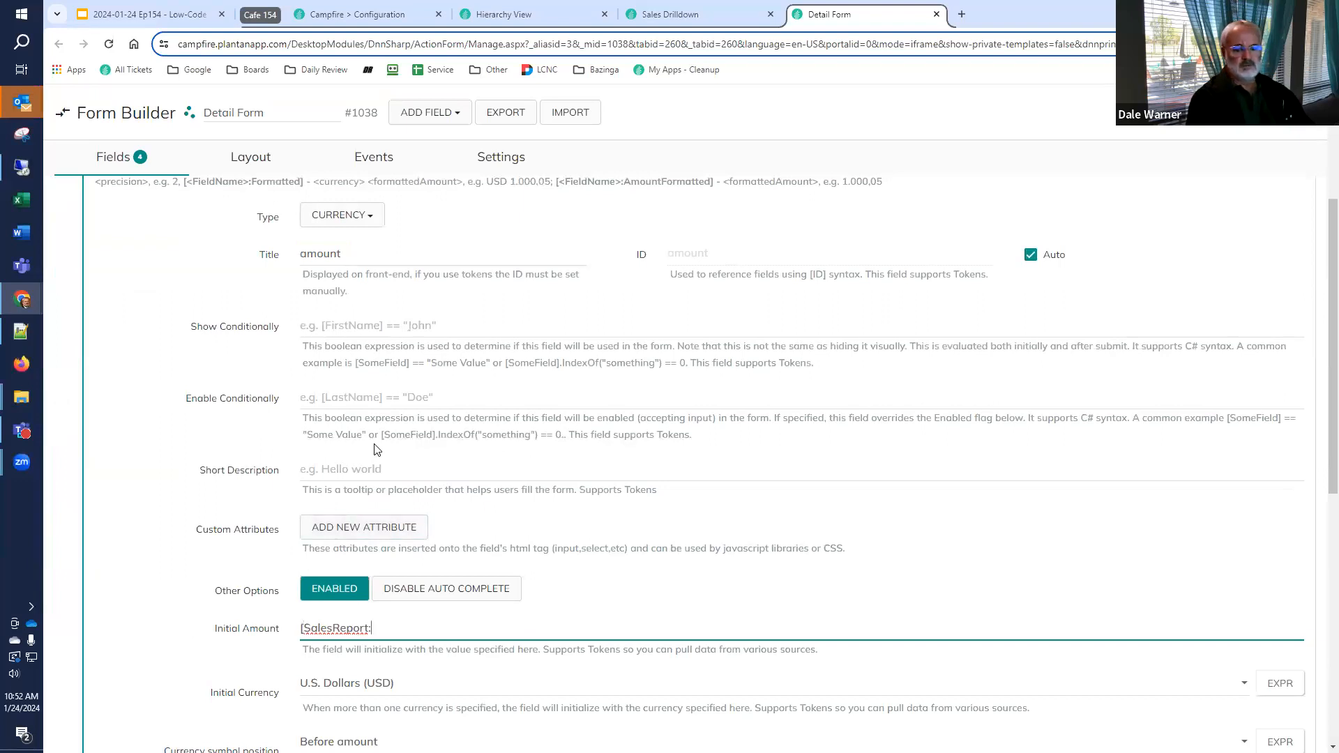
pyautogui.write('amount]')
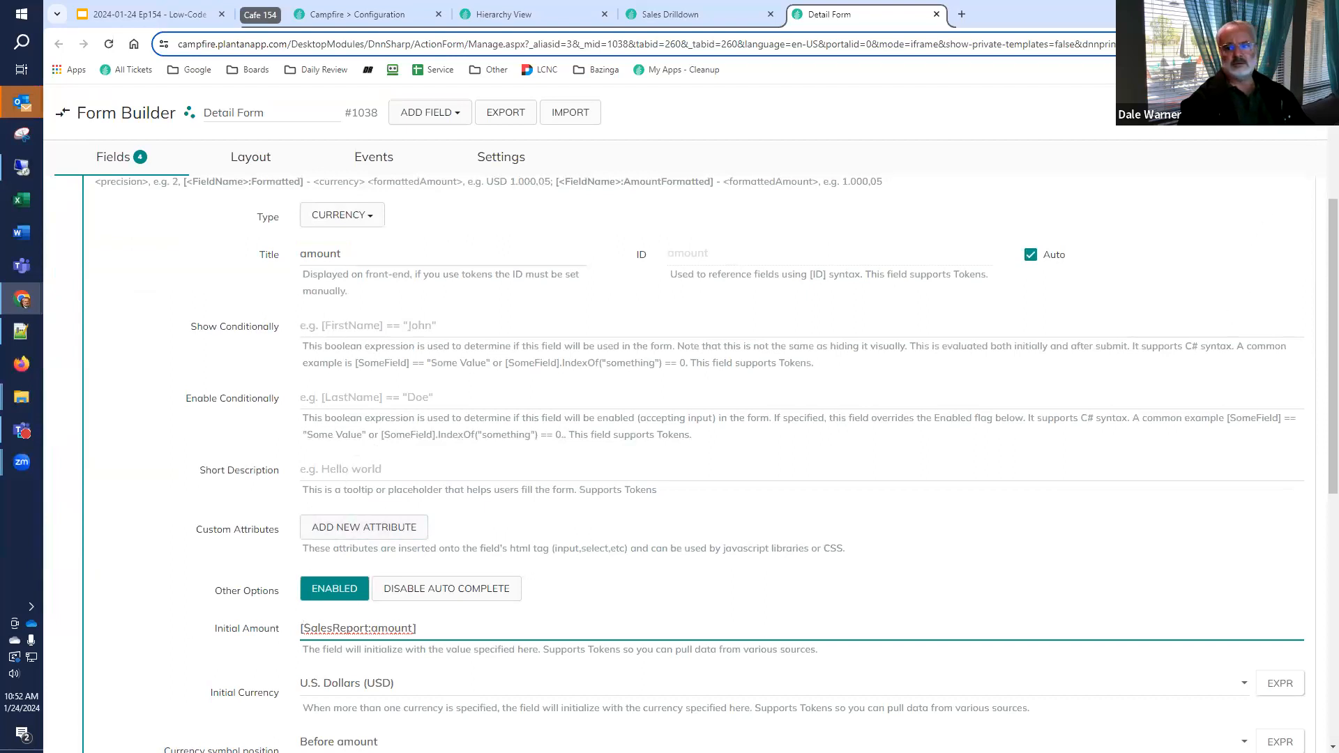
pyautogui.click(1296, 113)
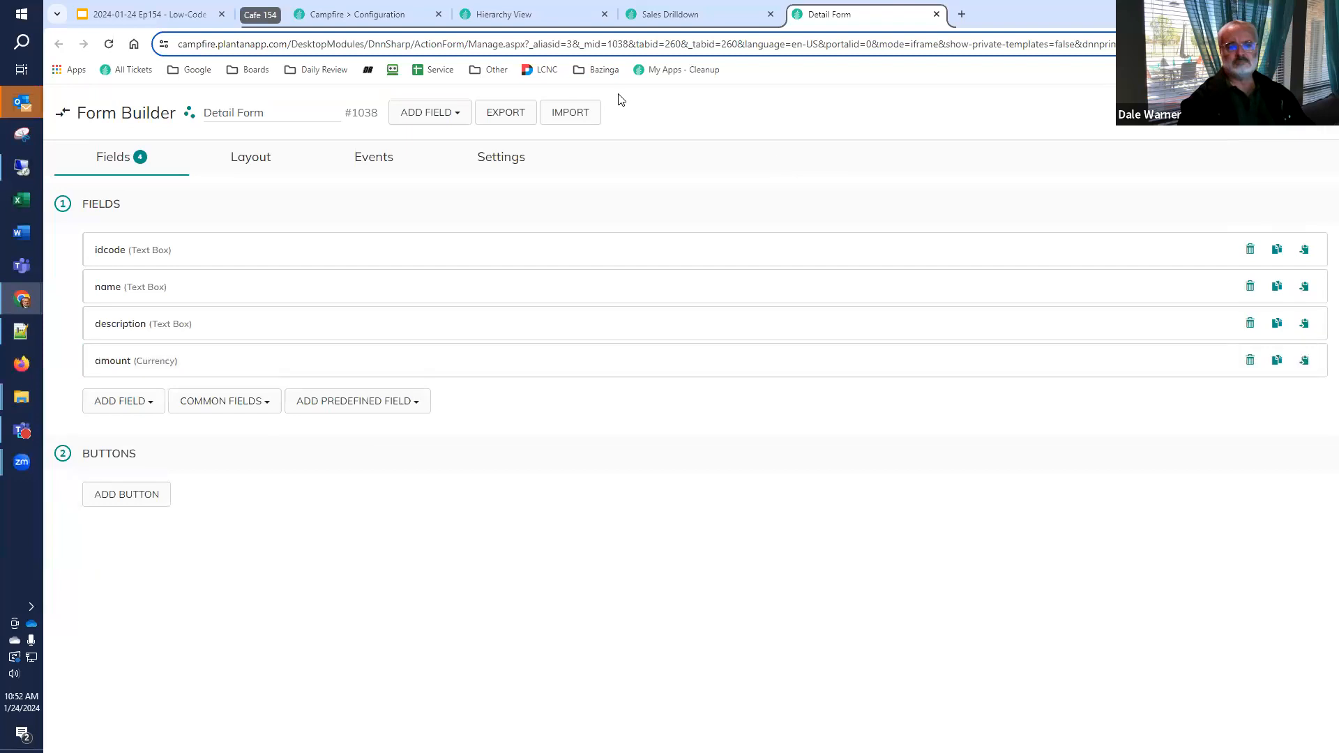
# Reload the Hierarchy View page and test Edit on the Central Park Transaction - 001 row
pyautogui.click(558, 17)
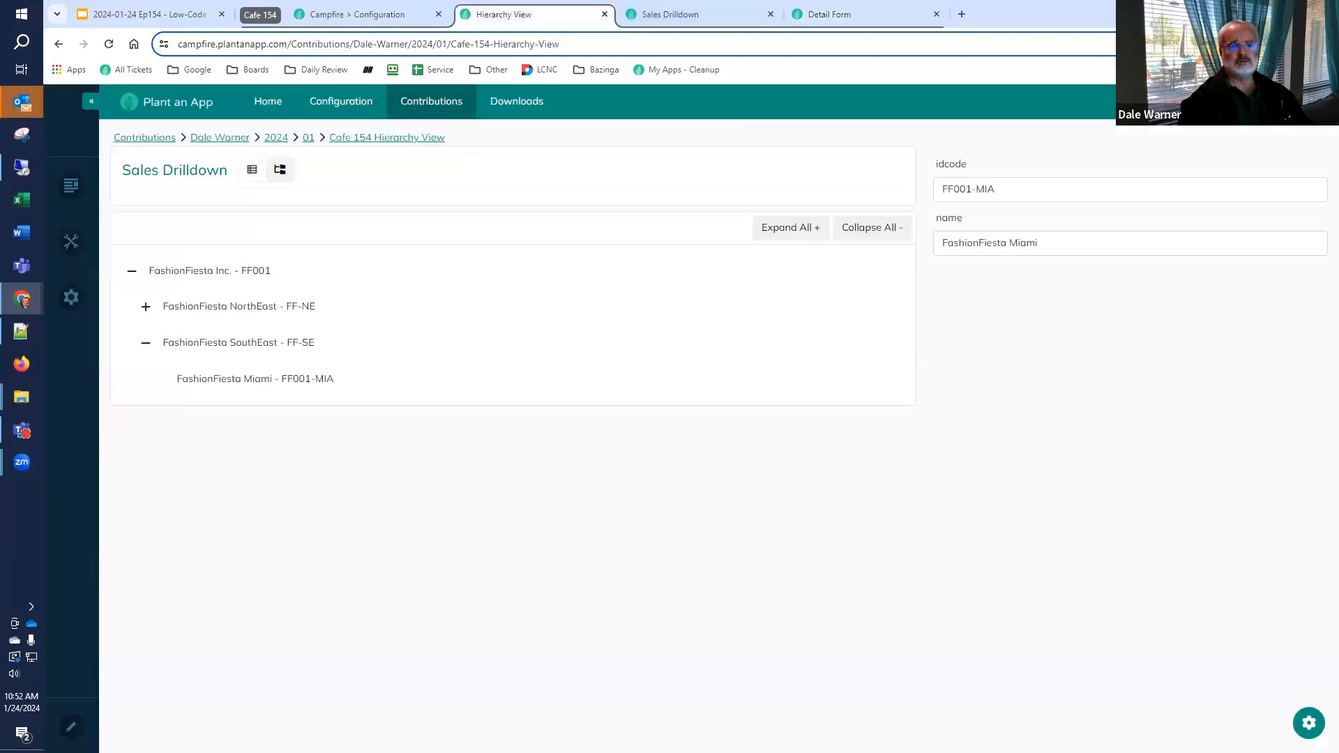
pyautogui.click(109, 44)
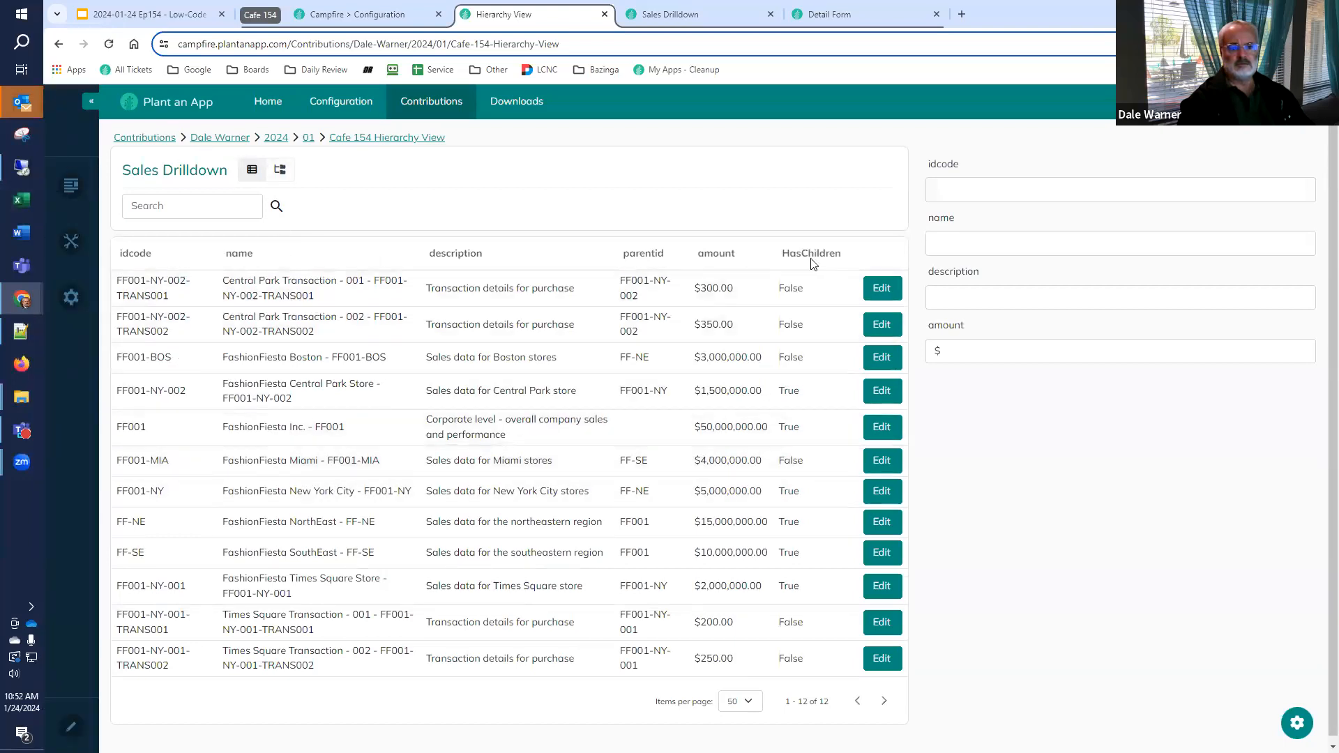
pyautogui.click(881, 289)
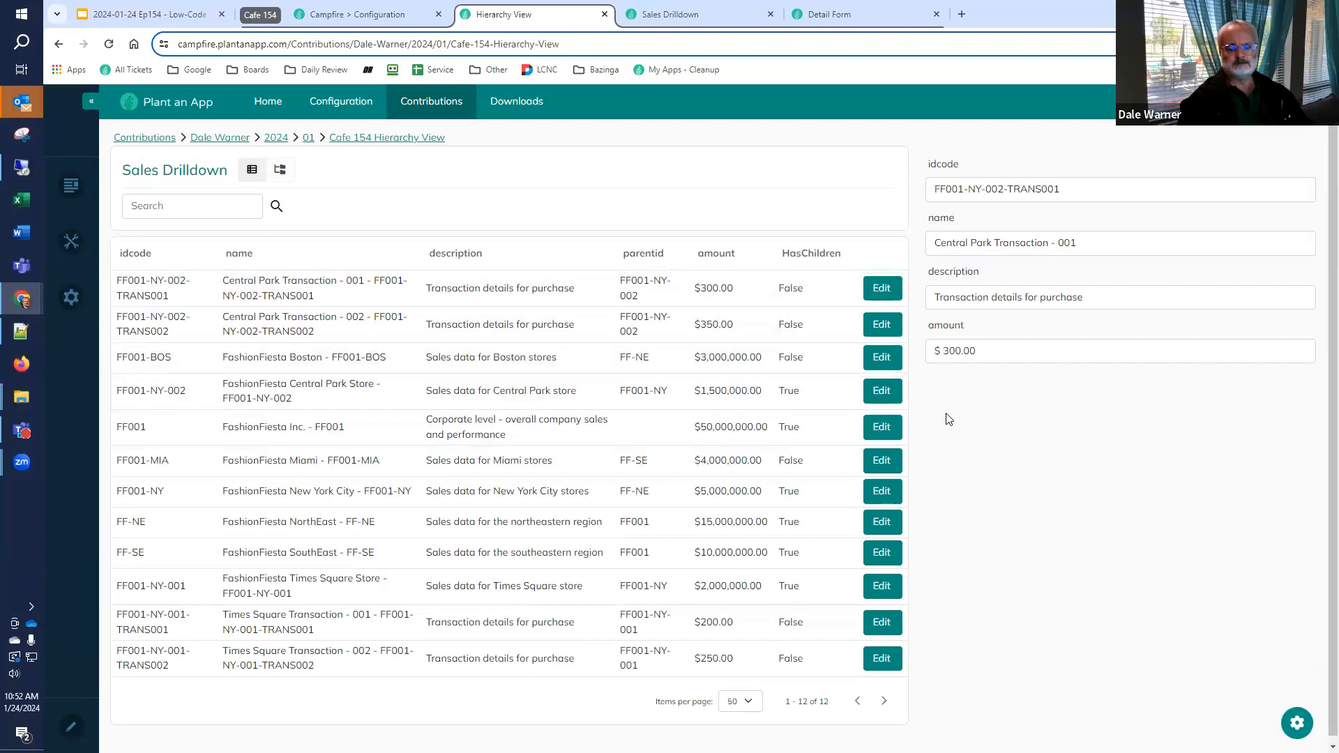
# Switch Sales Drilldown to the tree view and expand all of its levels
pyautogui.click(280, 170)
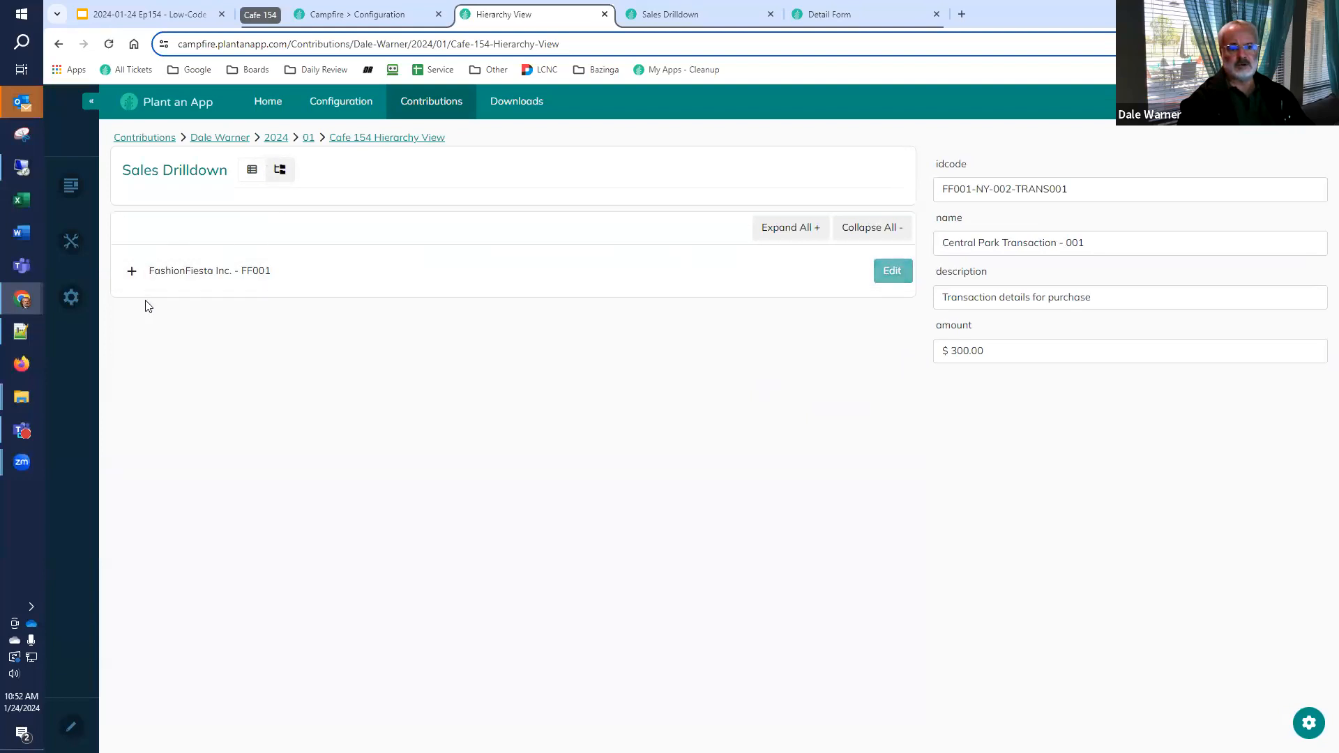
pyautogui.click(132, 272)
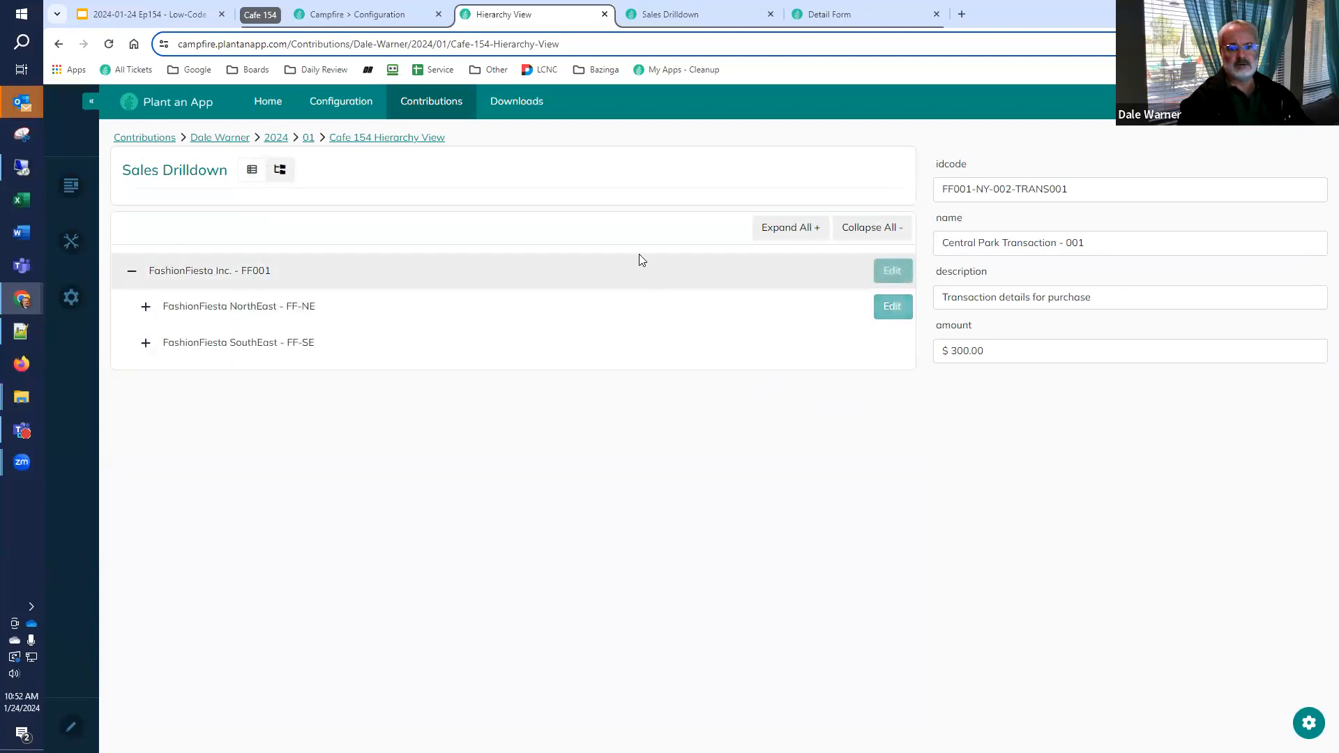
pyautogui.click(762, 228)
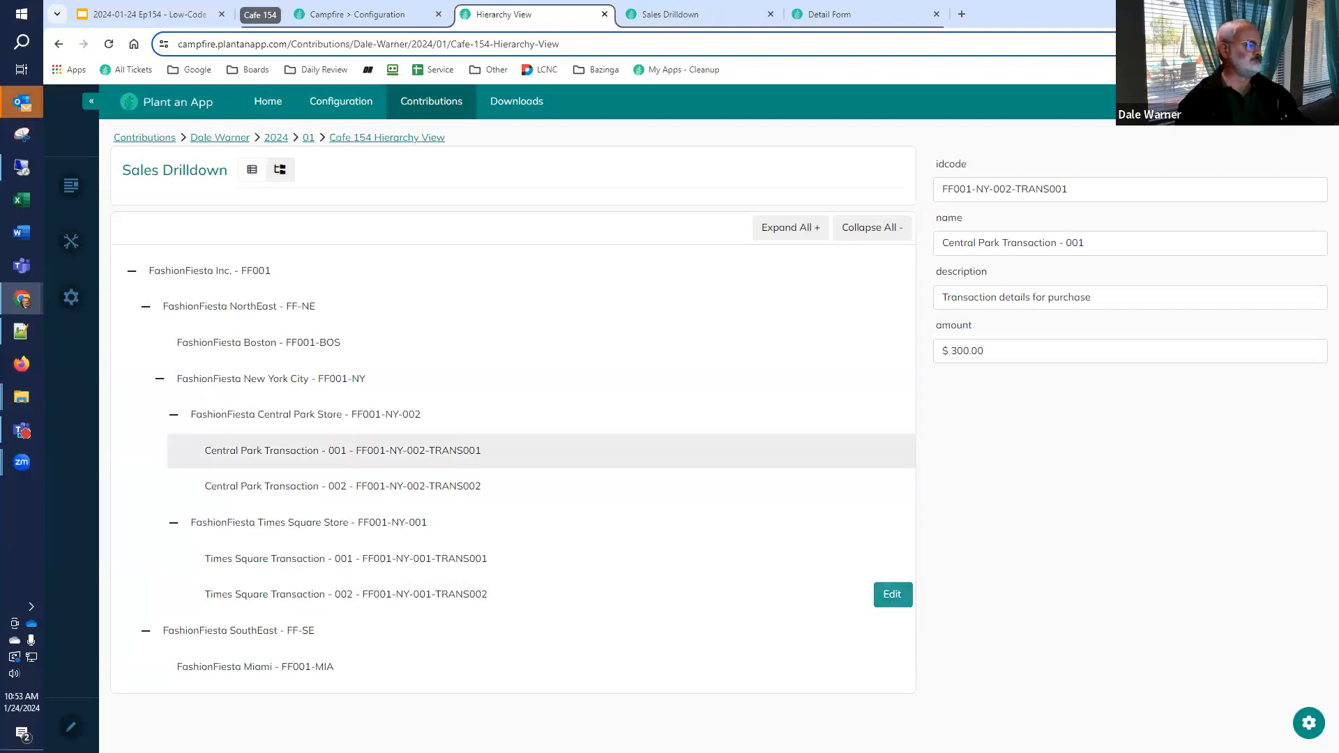
# Move the Hierarchy view above Data Table in the Sales Drilldown listing's settings, and check the tree on the Hierarchy View page
pyautogui.click(137, 15)
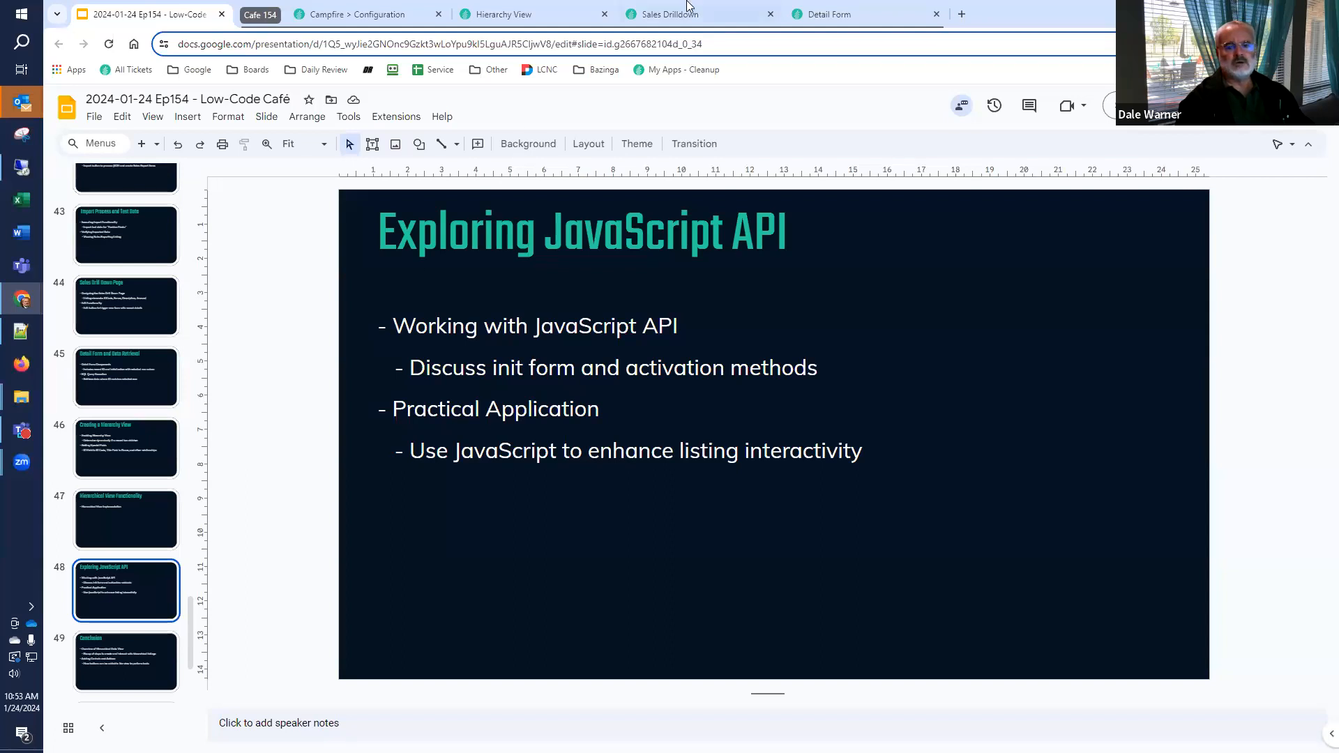
pyautogui.click(663, 16)
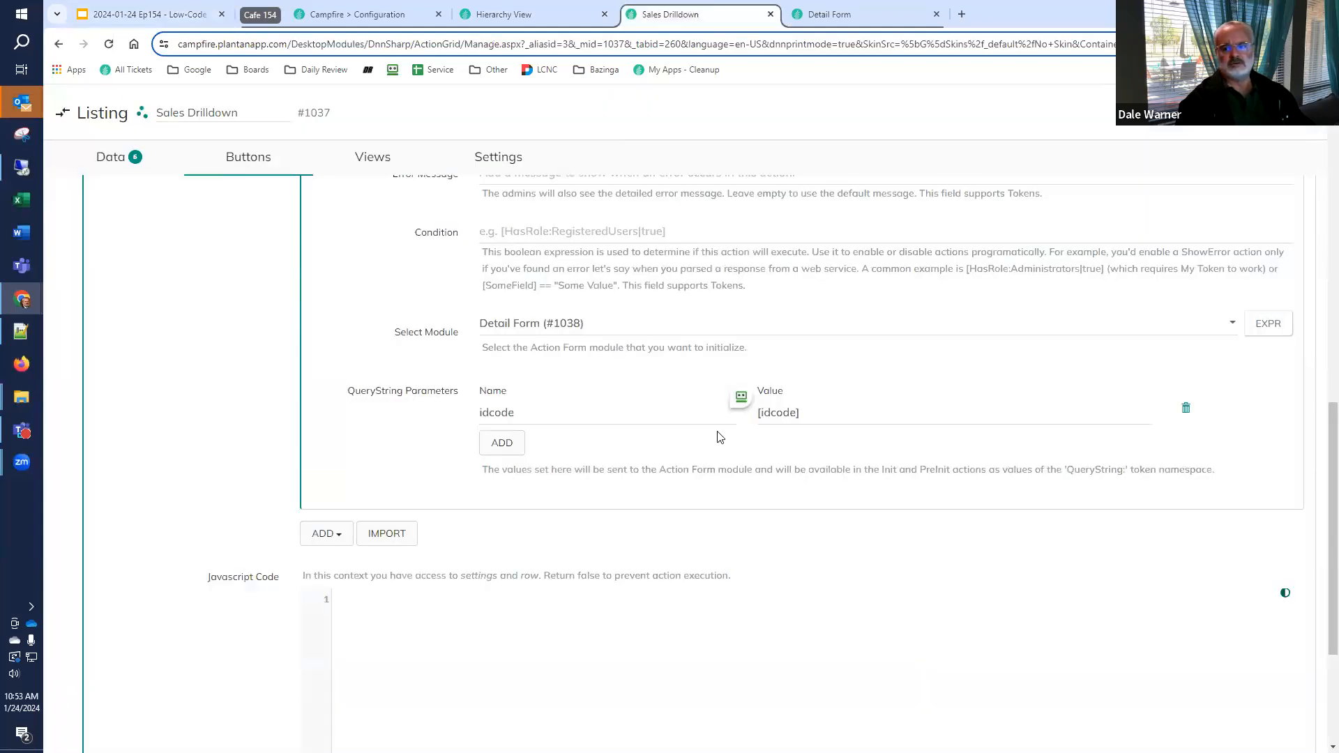
pyautogui.scroll(12, 723, 431)
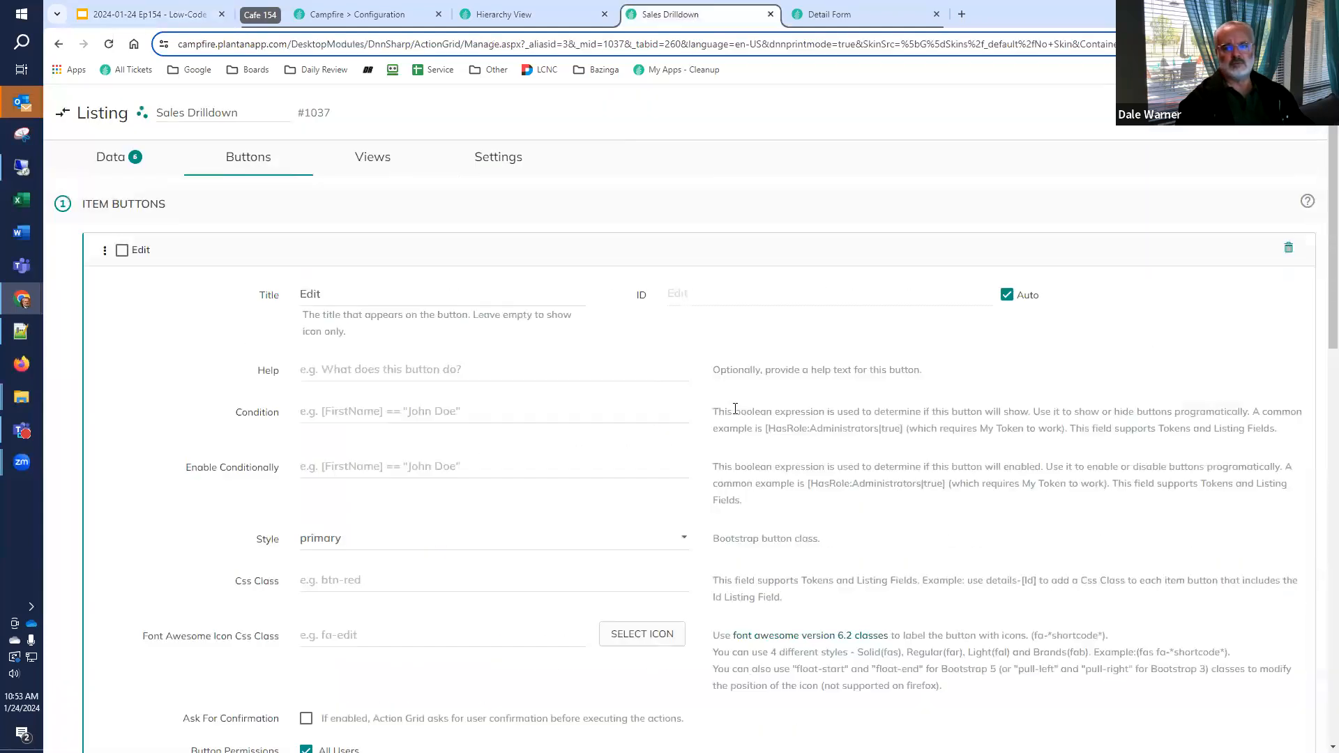
pyautogui.click(377, 161)
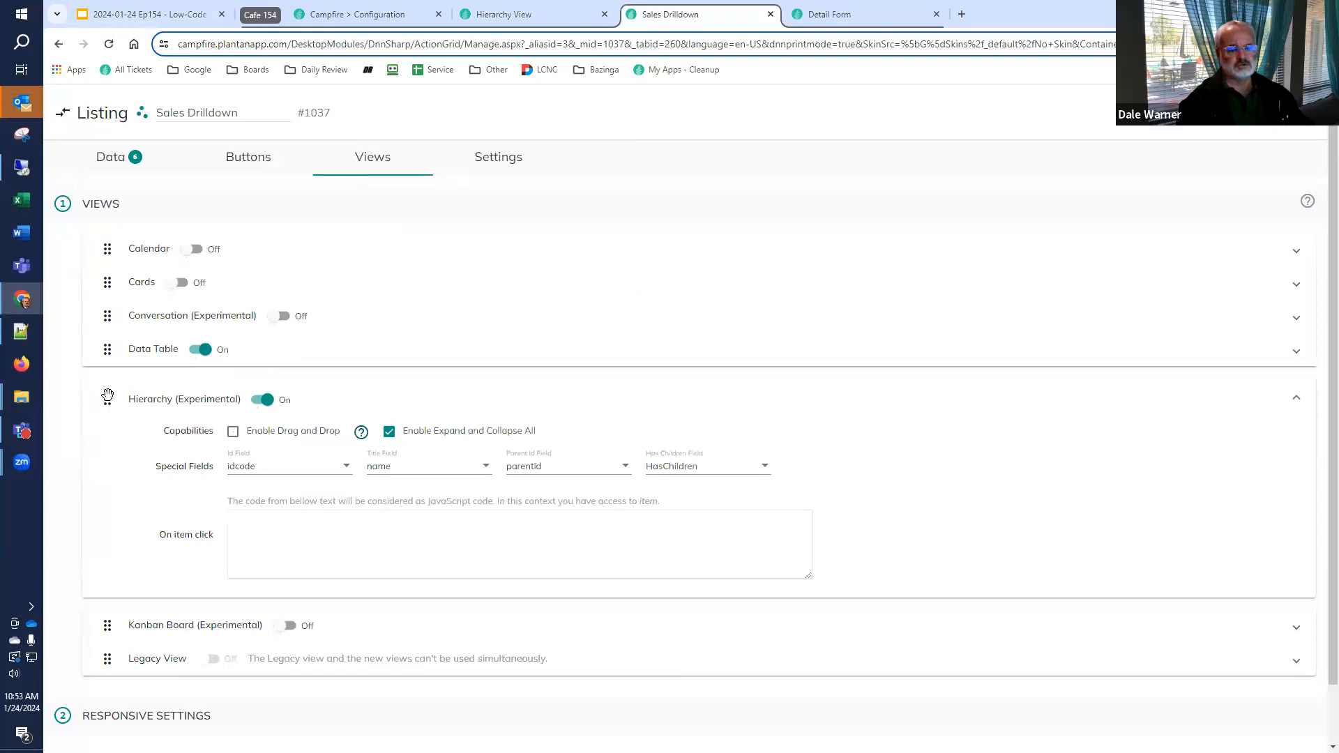
pyautogui.moveTo(107, 399); pyautogui.dragTo(111, 349)
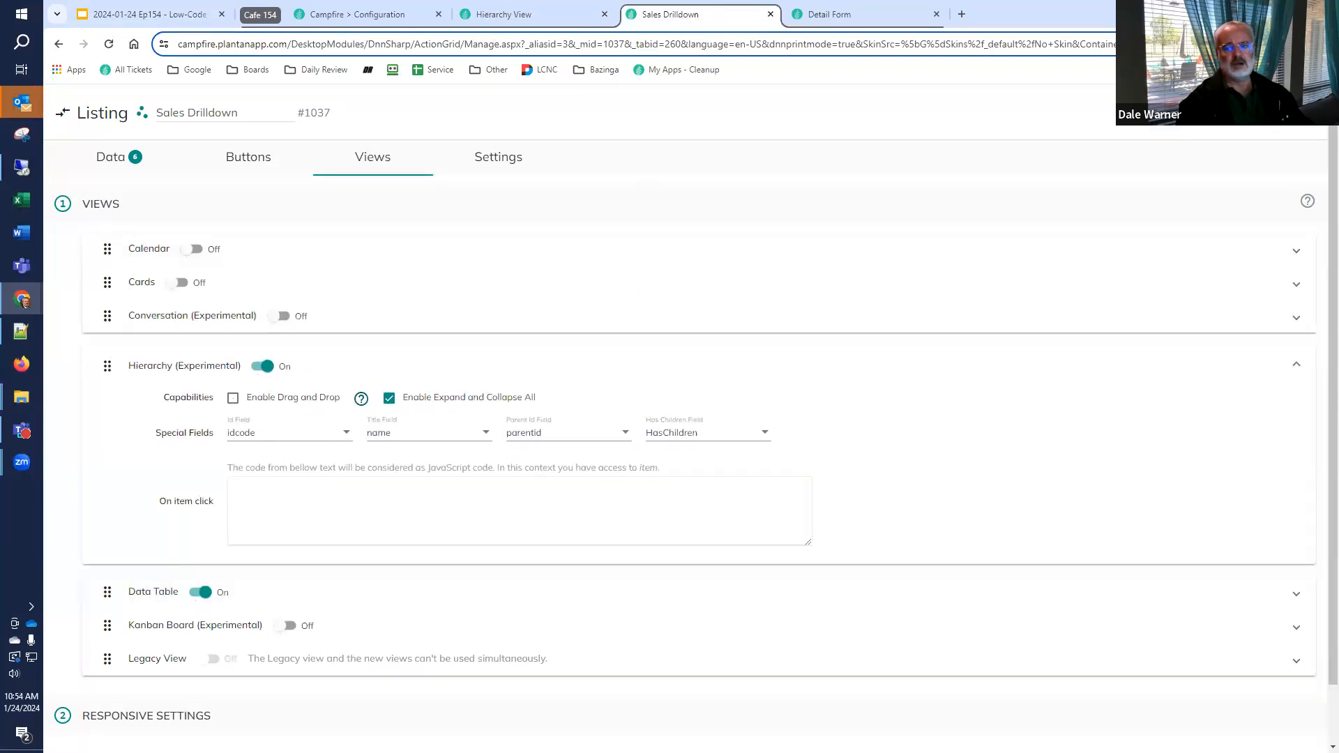
pyautogui.click(537, 21)
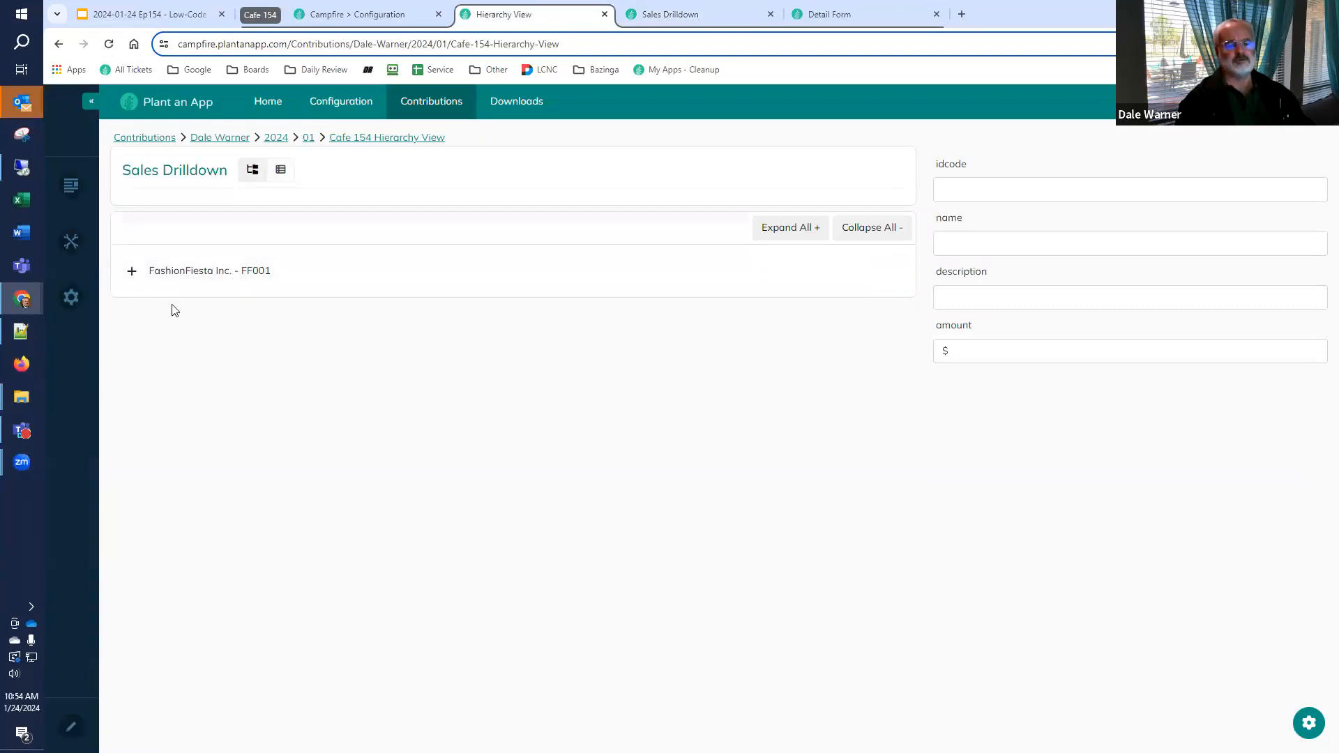
pyautogui.click(136, 276)
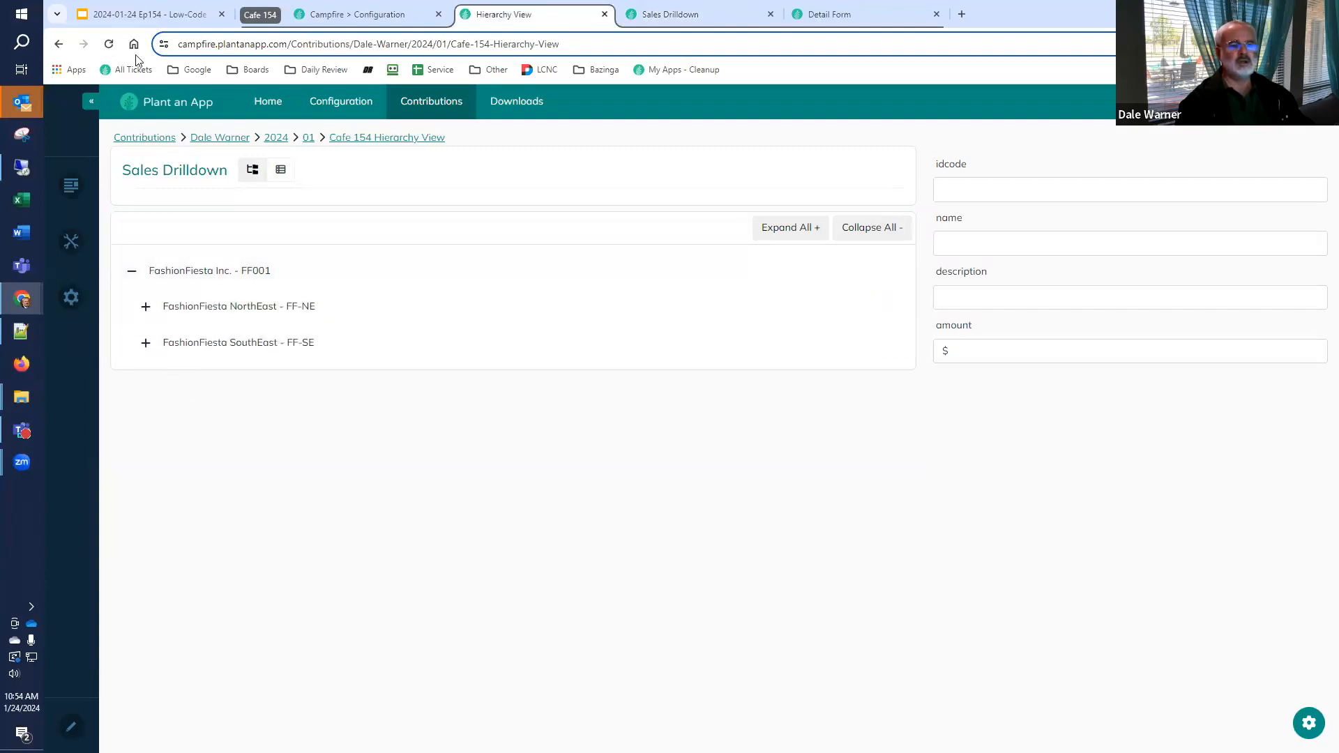
# Enter alert(); as the item-click JavaScript of the Hierarchy view in the Sales Drilldown listing's settings
pyautogui.click(129, 13)
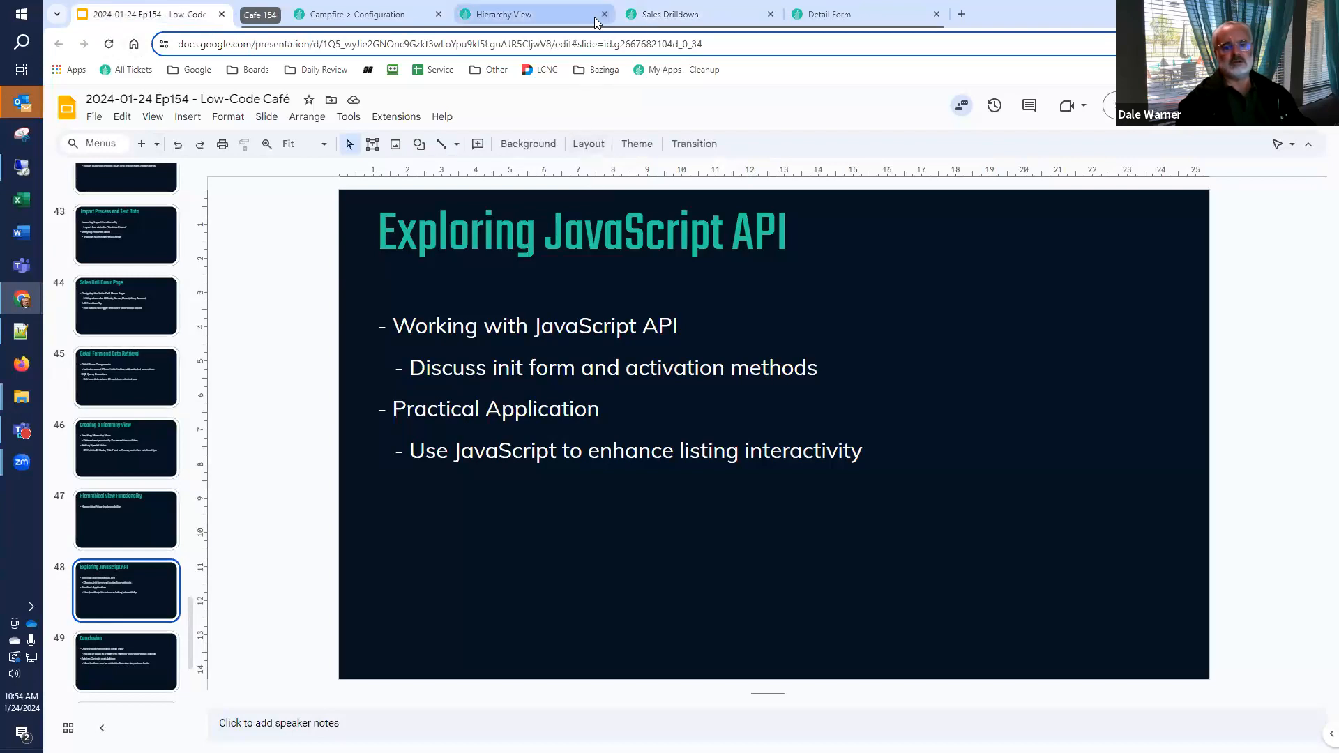
pyautogui.click(674, 24)
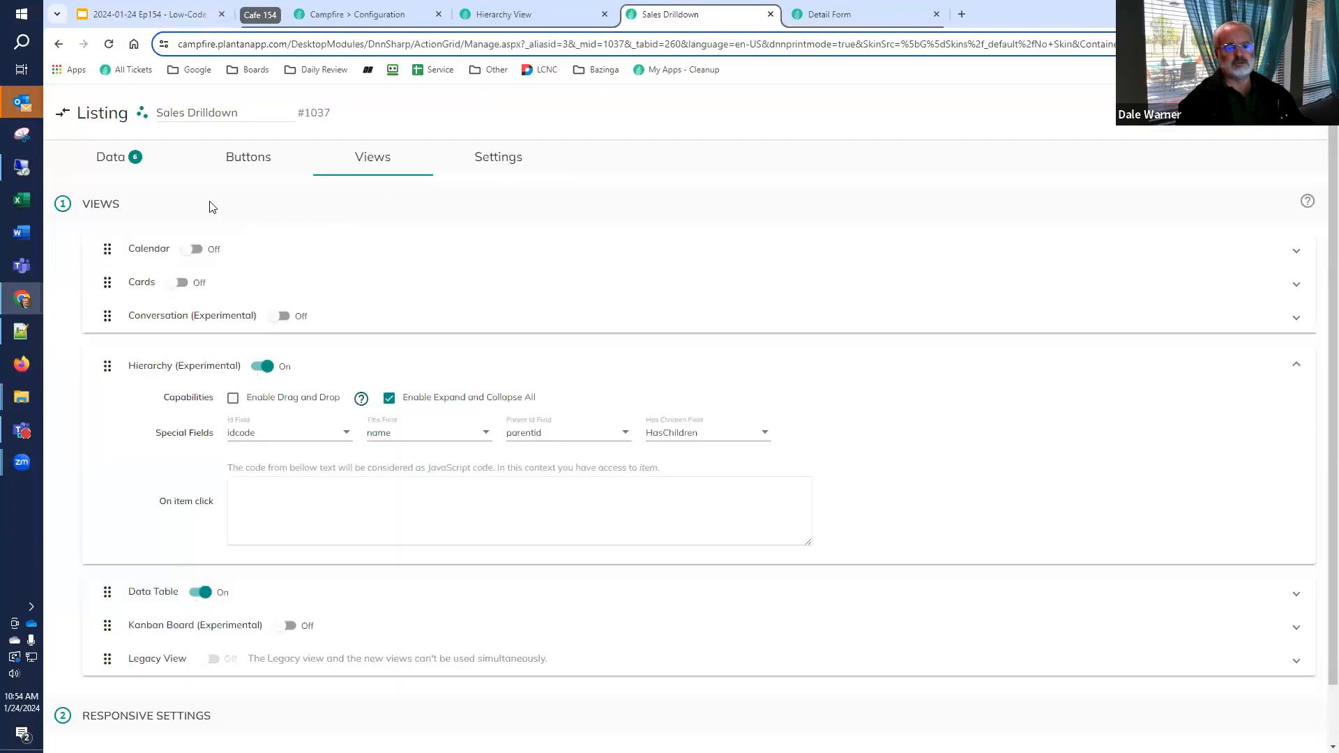
pyautogui.click(363, 502)
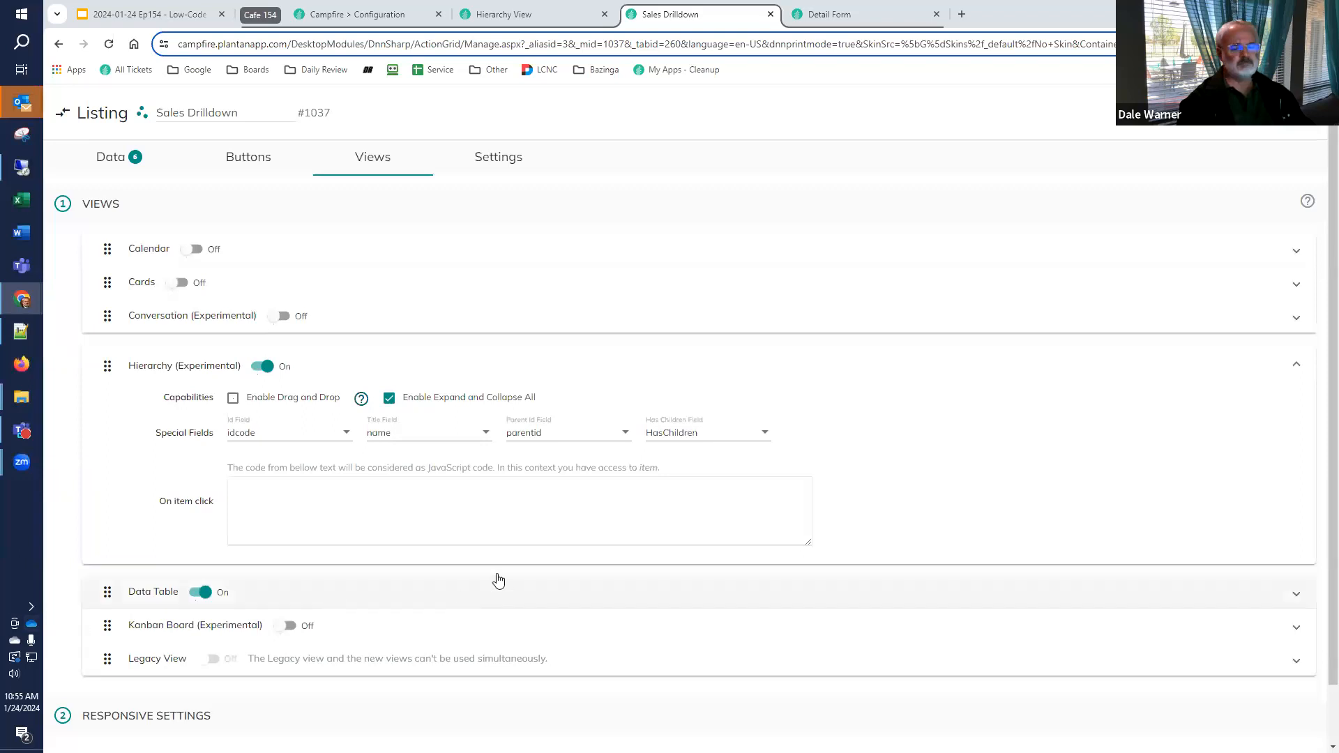
pyautogui.click(441, 509)
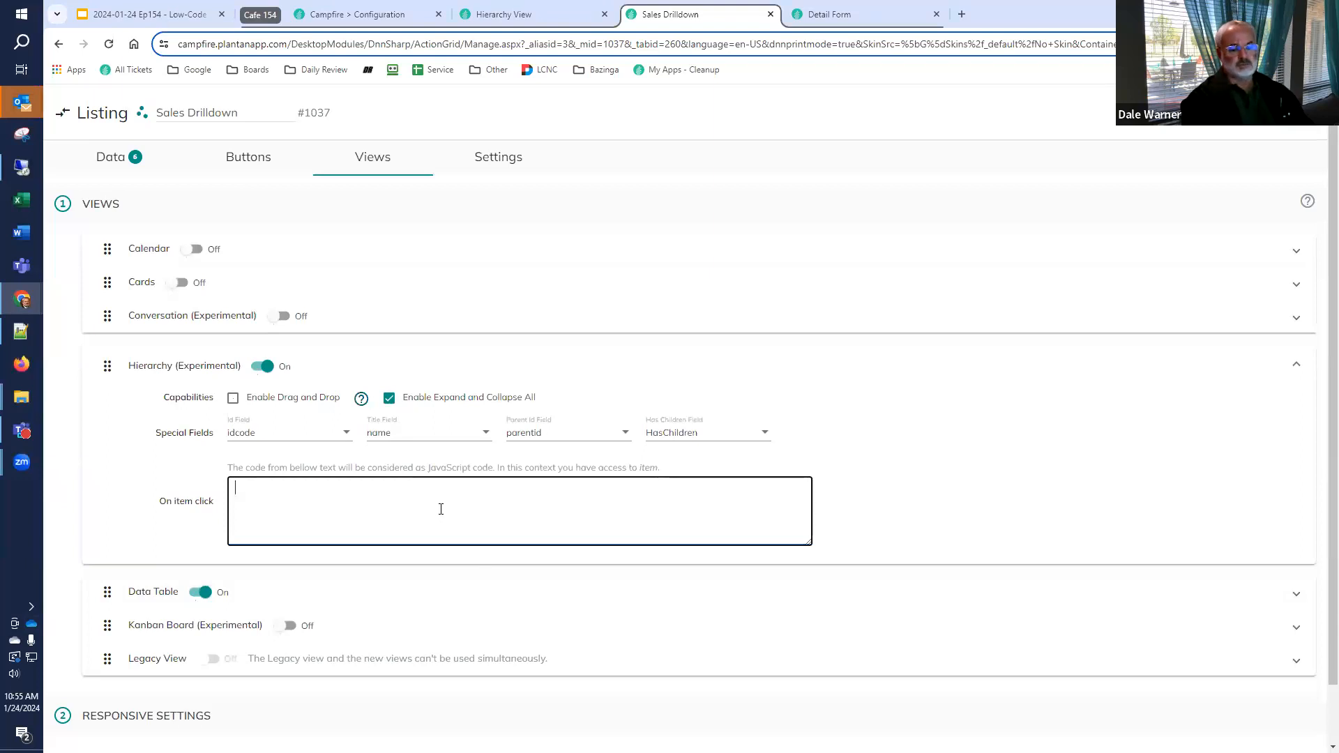
pyautogui.write('a')
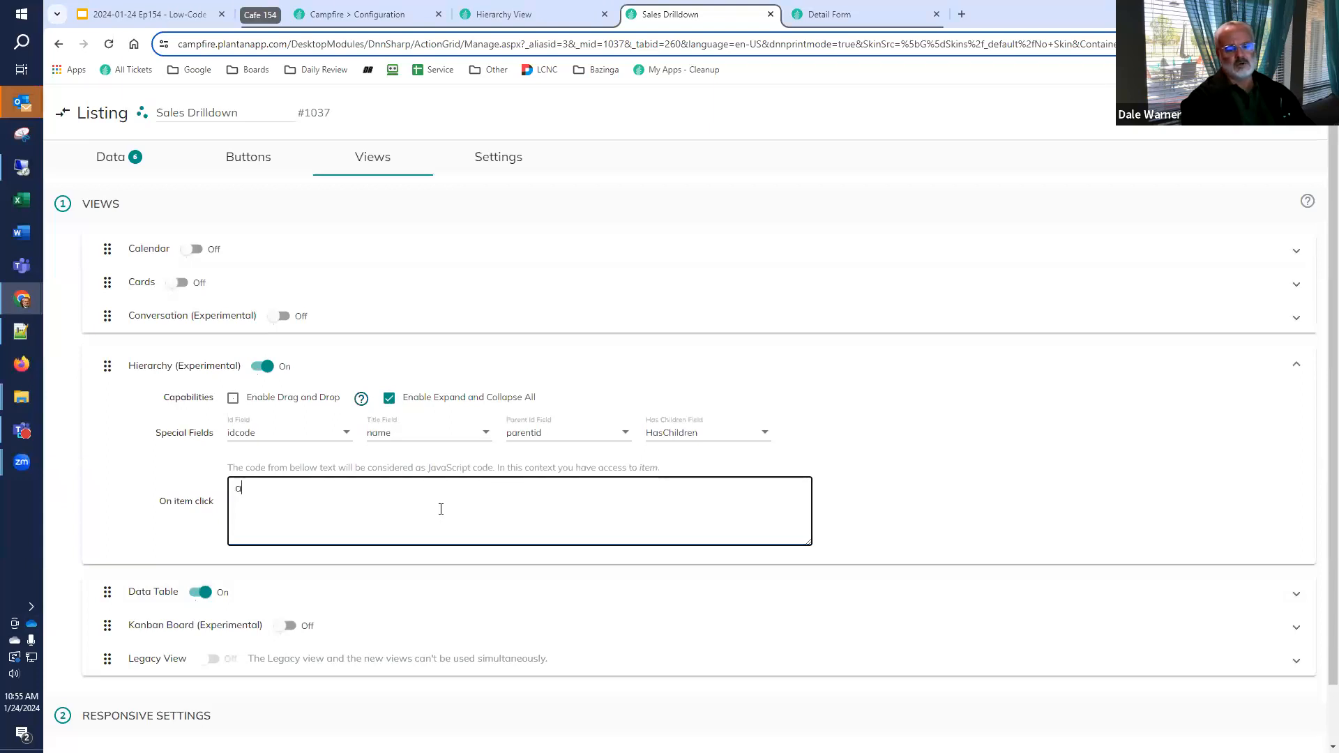
pyautogui.write('lert();')
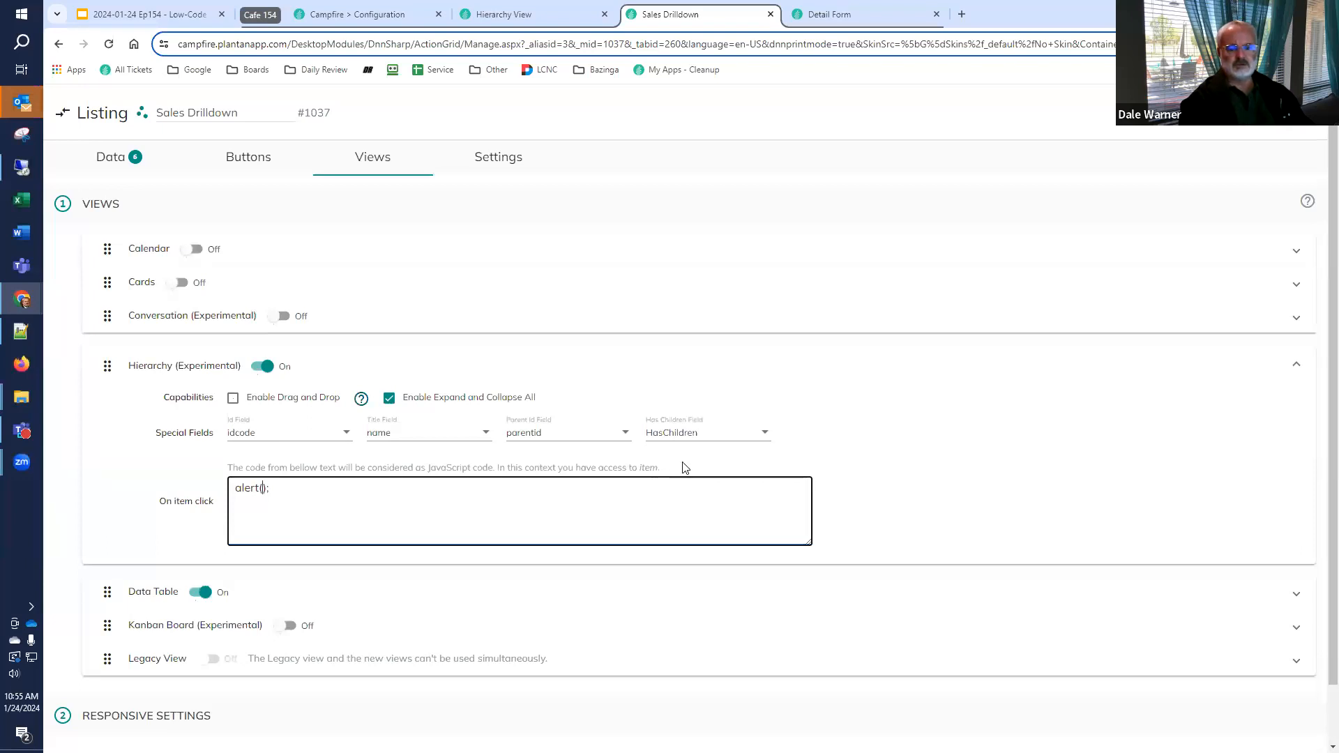
# Pass item.id as the argument of the item-click alert and save the listing
pyautogui.moveTo(641, 467); pyautogui.dragTo(661, 468)
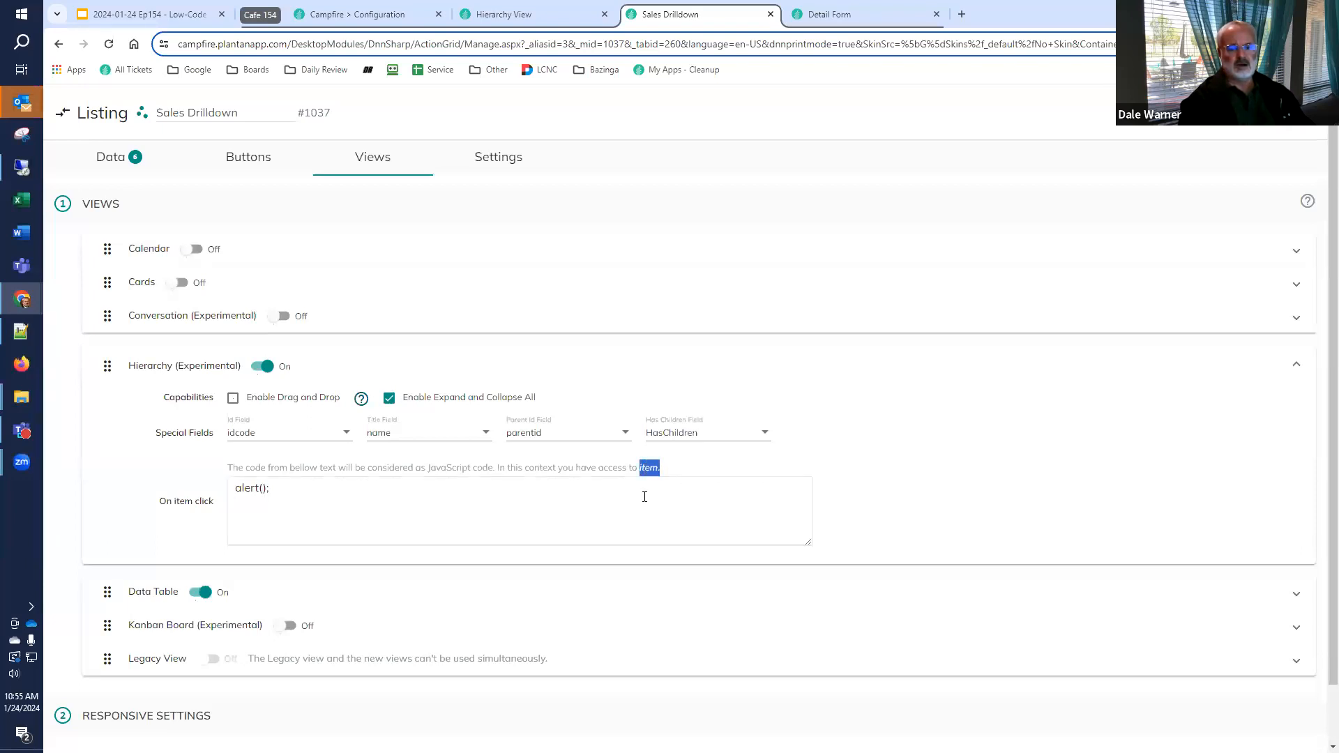
pyautogui.click(380, 498)
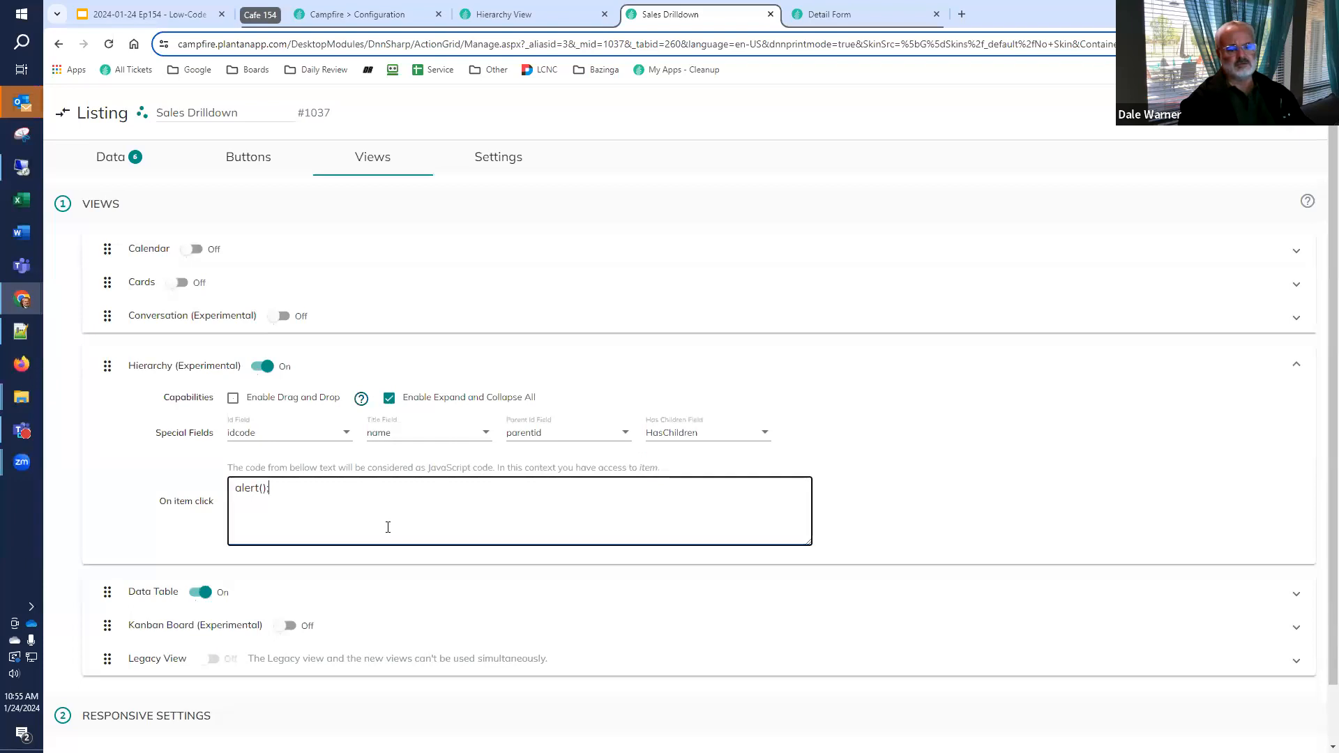
pyautogui.press('Left')
pyautogui.press('Left')
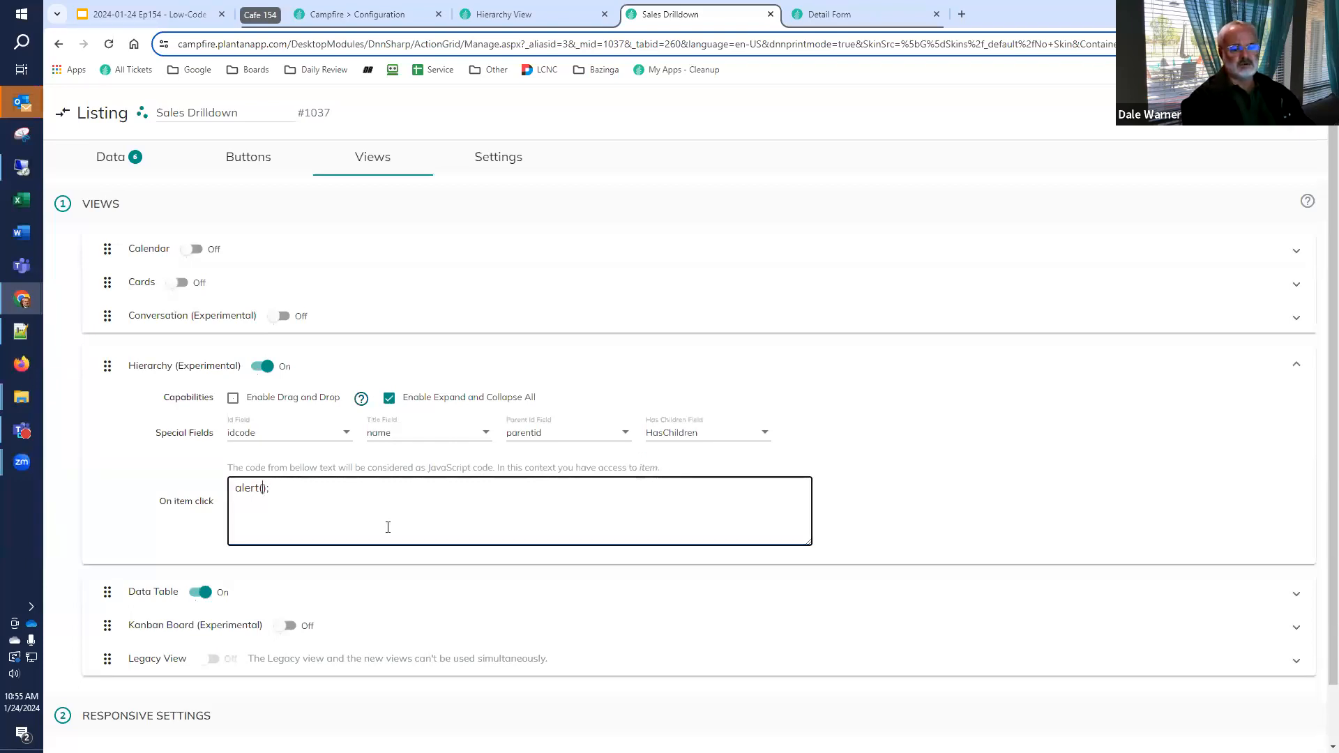
pyautogui.write('item.id')
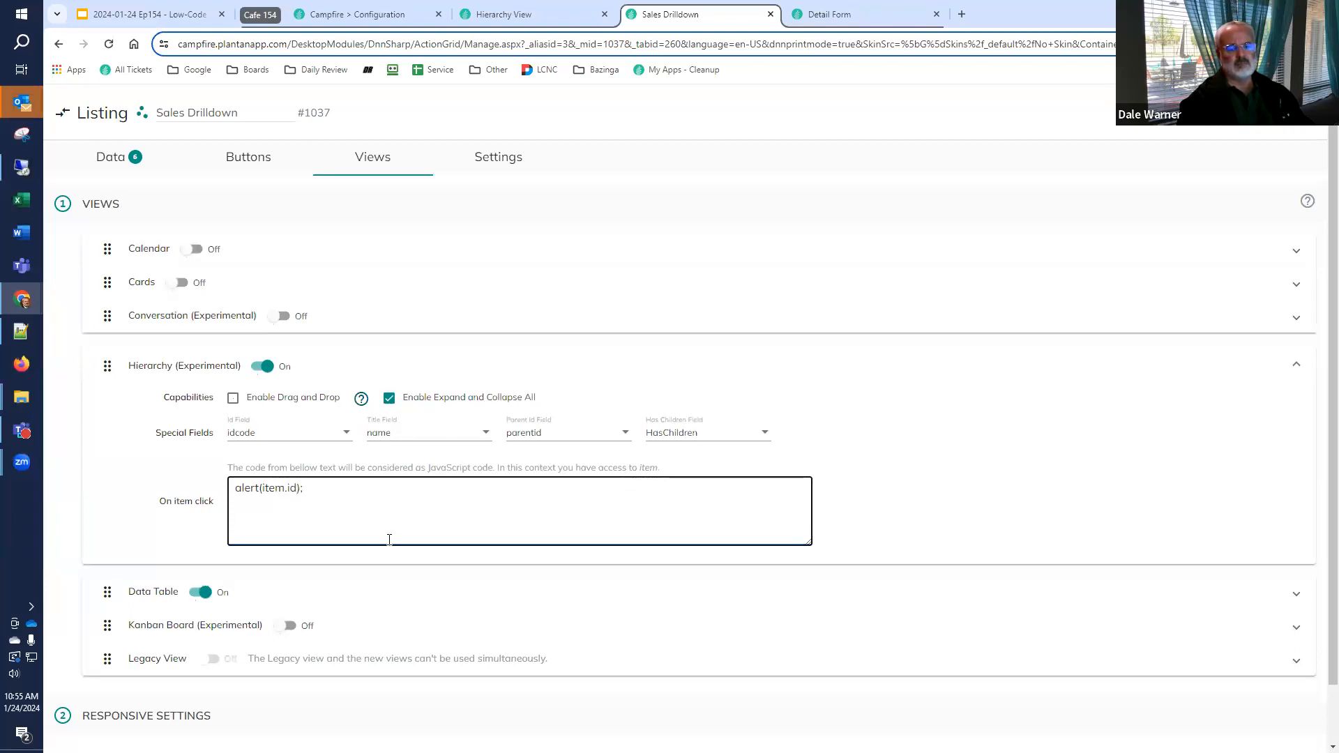
pyautogui.click(1292, 115)
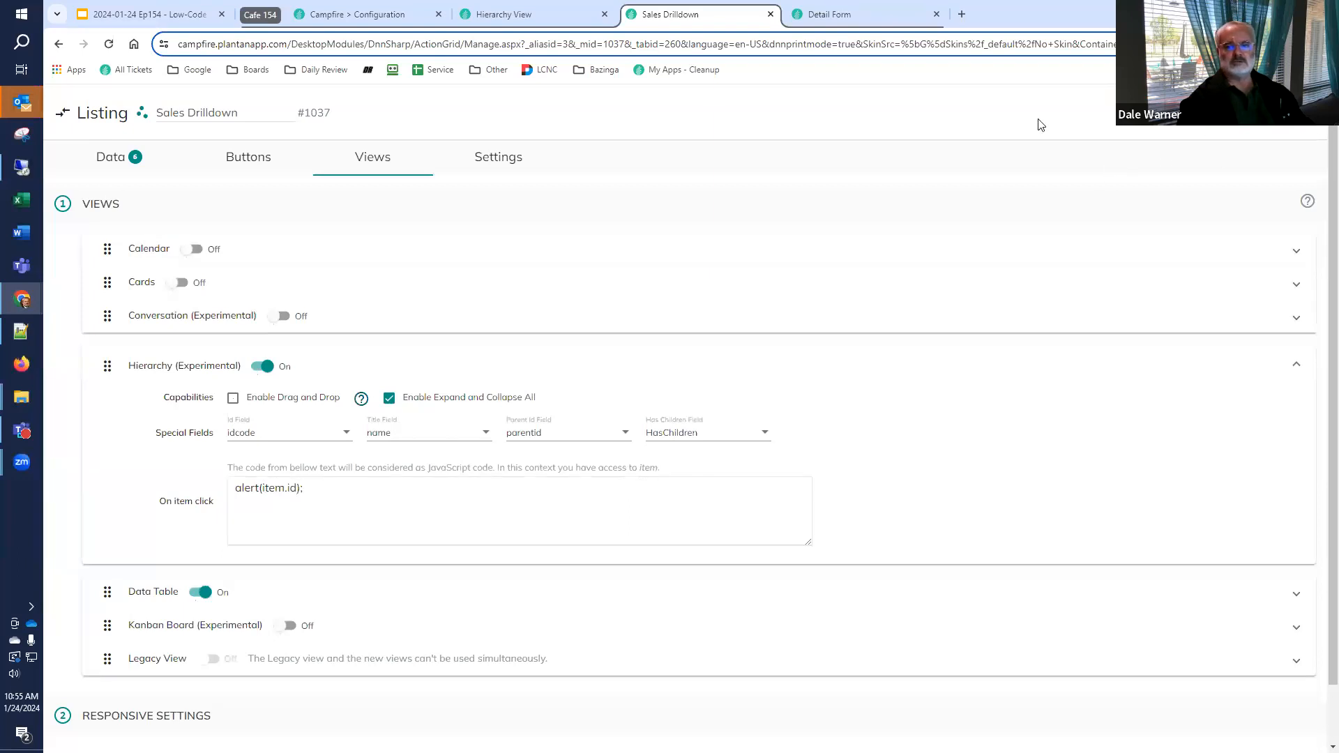
# Reload the Hierarchy View page, expand FashionFiesta NorthEast, test the item-click alert on FashionFiesta Boston and dismiss it
pyautogui.click(502, 15)
pyautogui.click(112, 49)
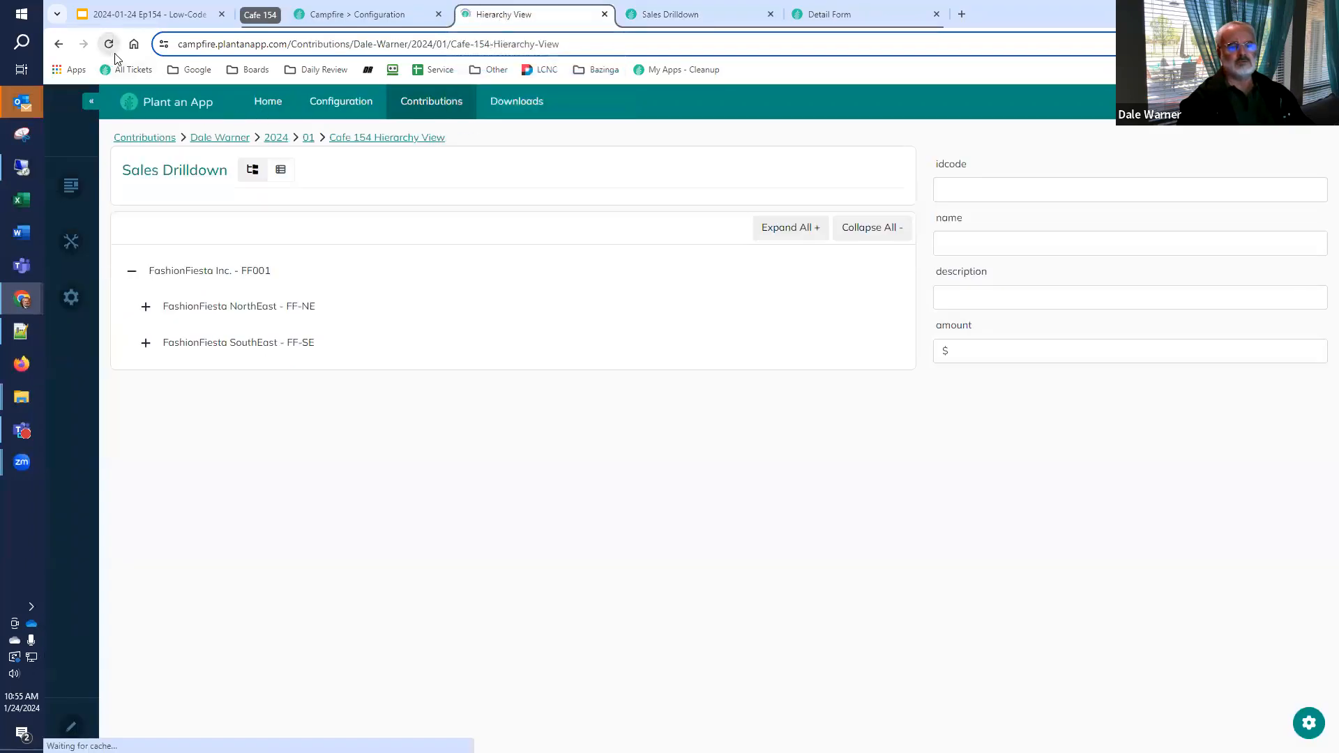
pyautogui.click(133, 272)
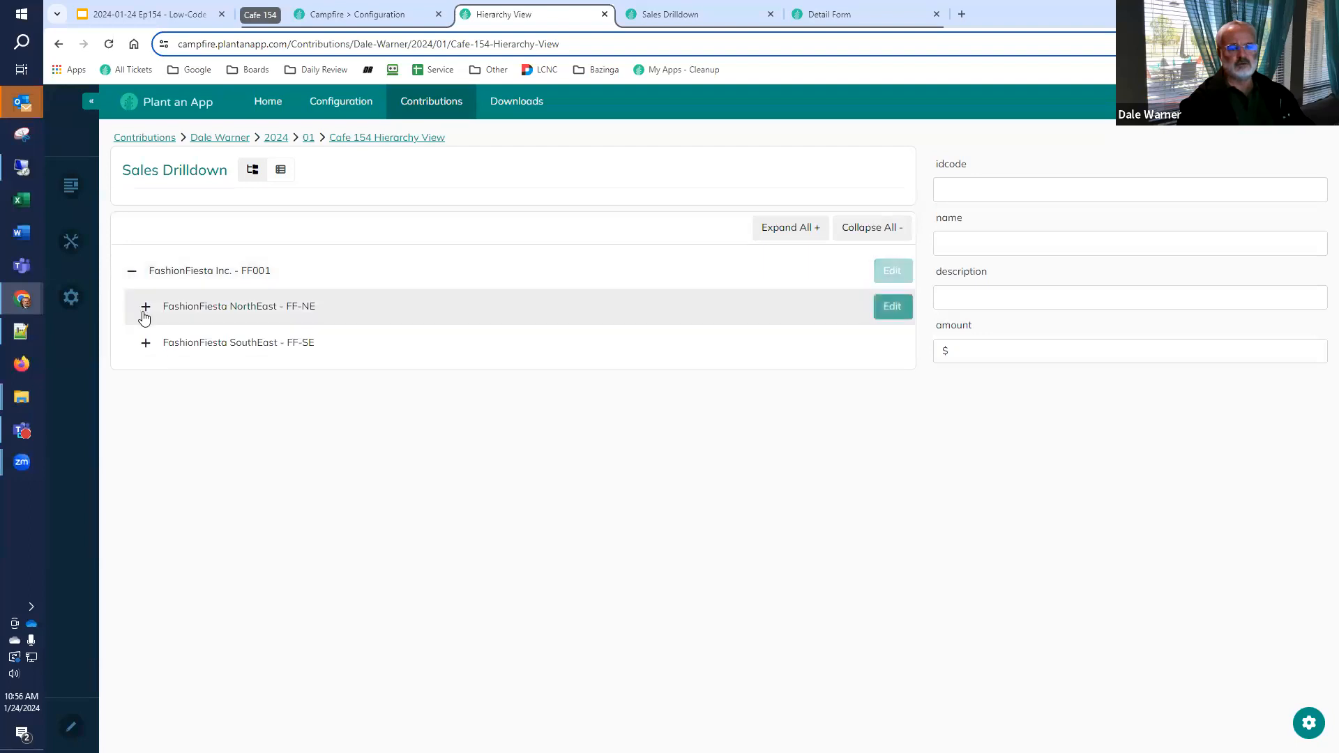
pyautogui.click(146, 307)
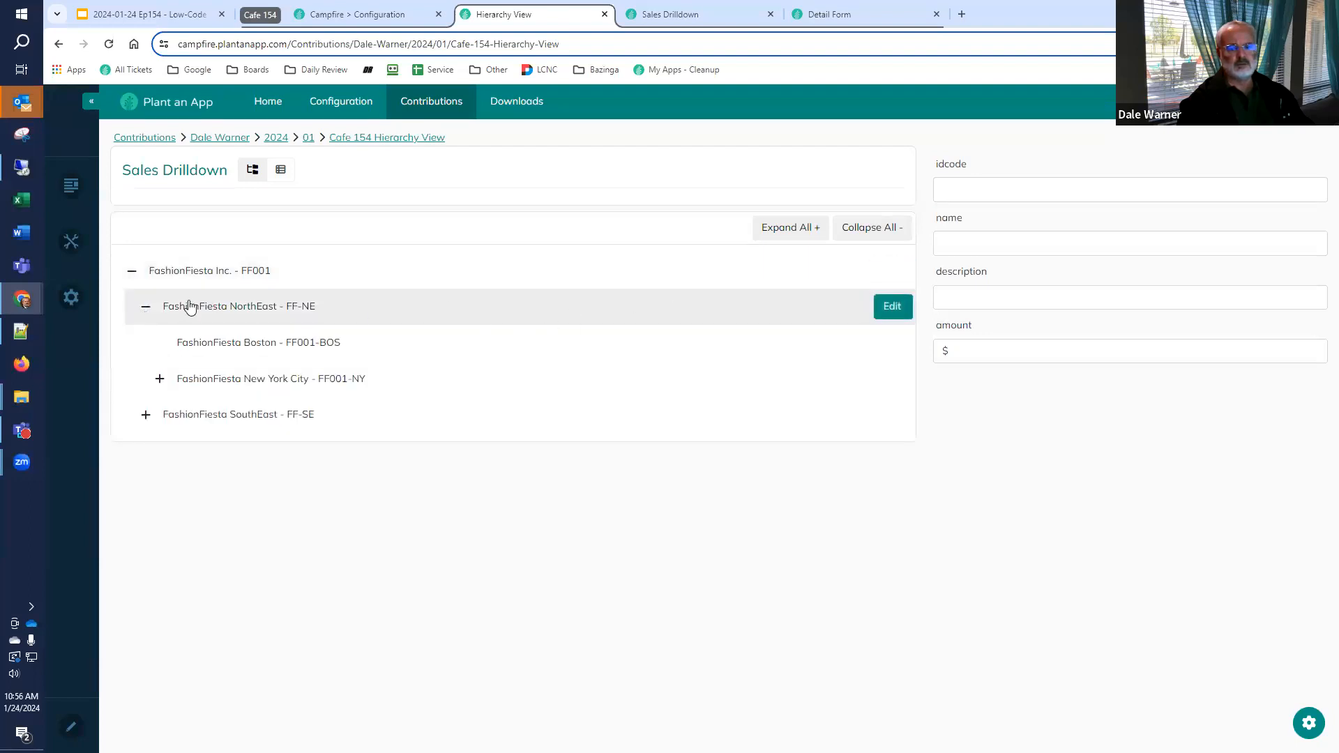
pyautogui.click(244, 355)
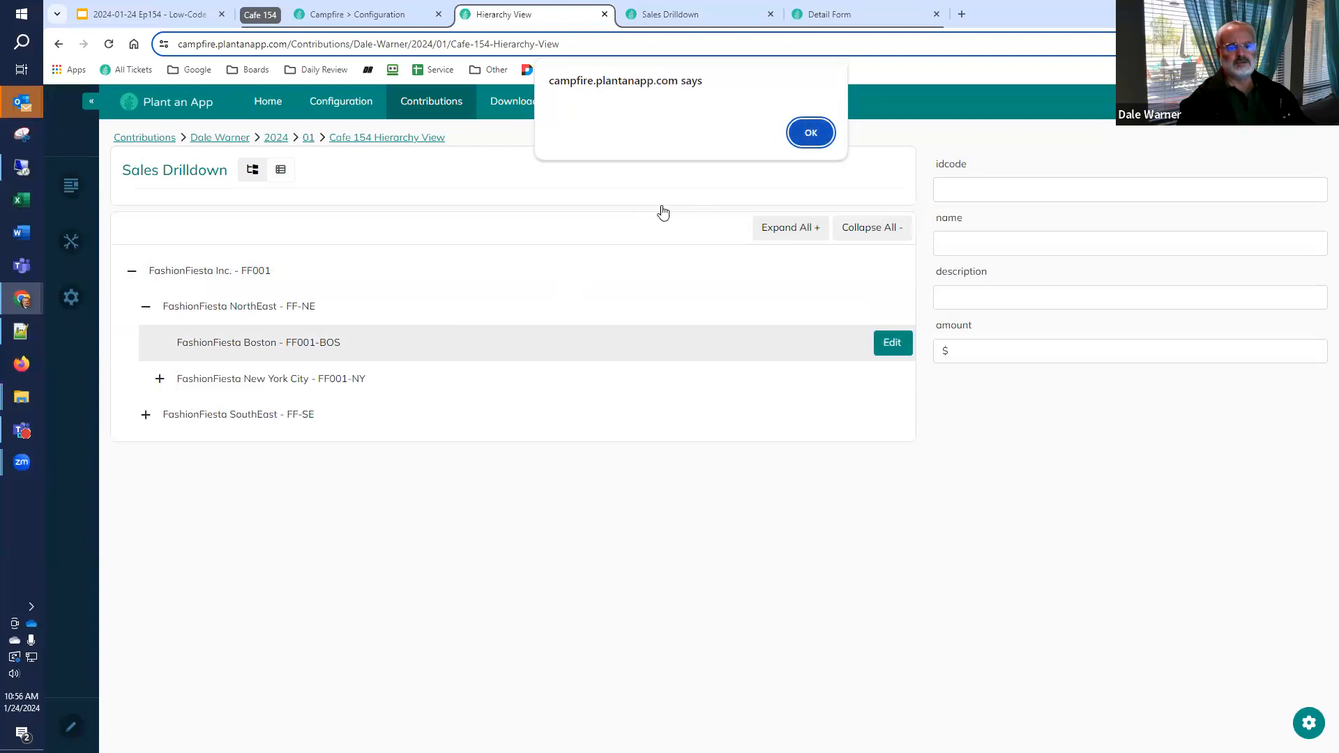
pyautogui.click(811, 134)
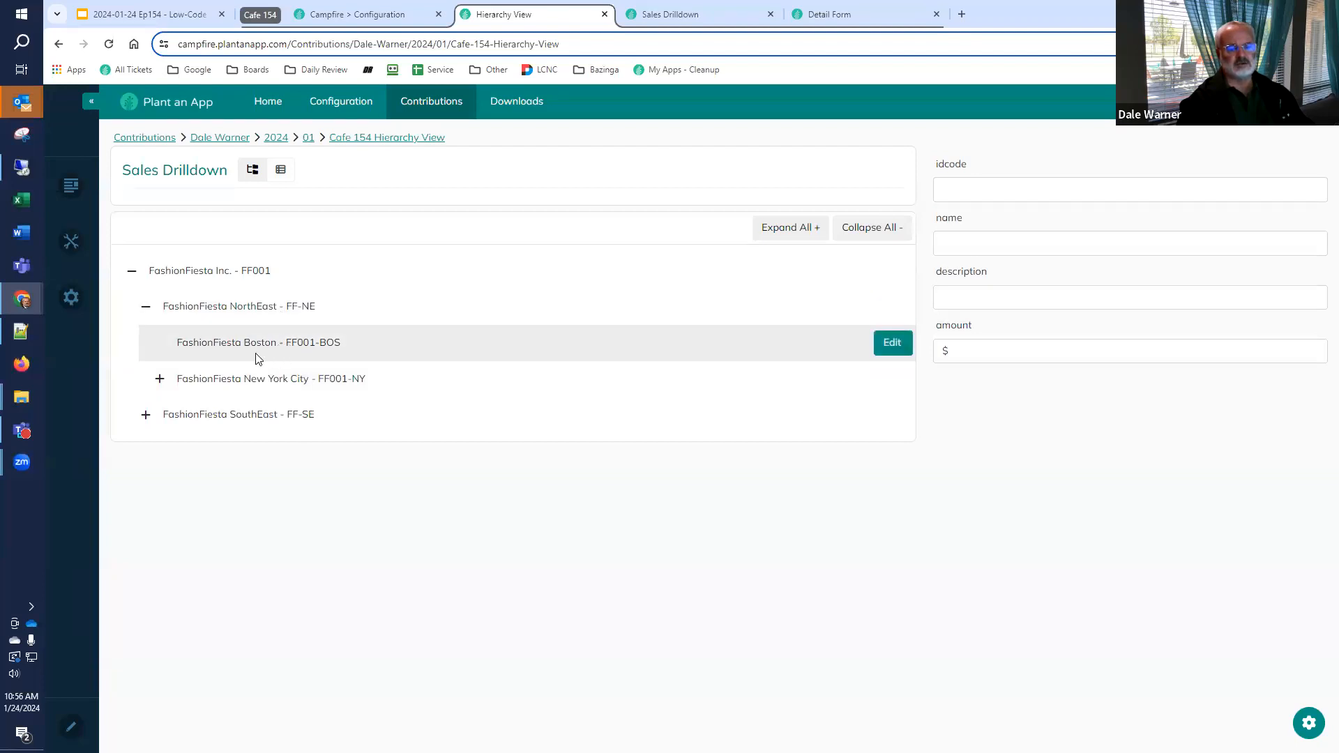
# Test the item-click alert on FashionFiesta Boston once more and dismiss it
pyautogui.click(275, 352)
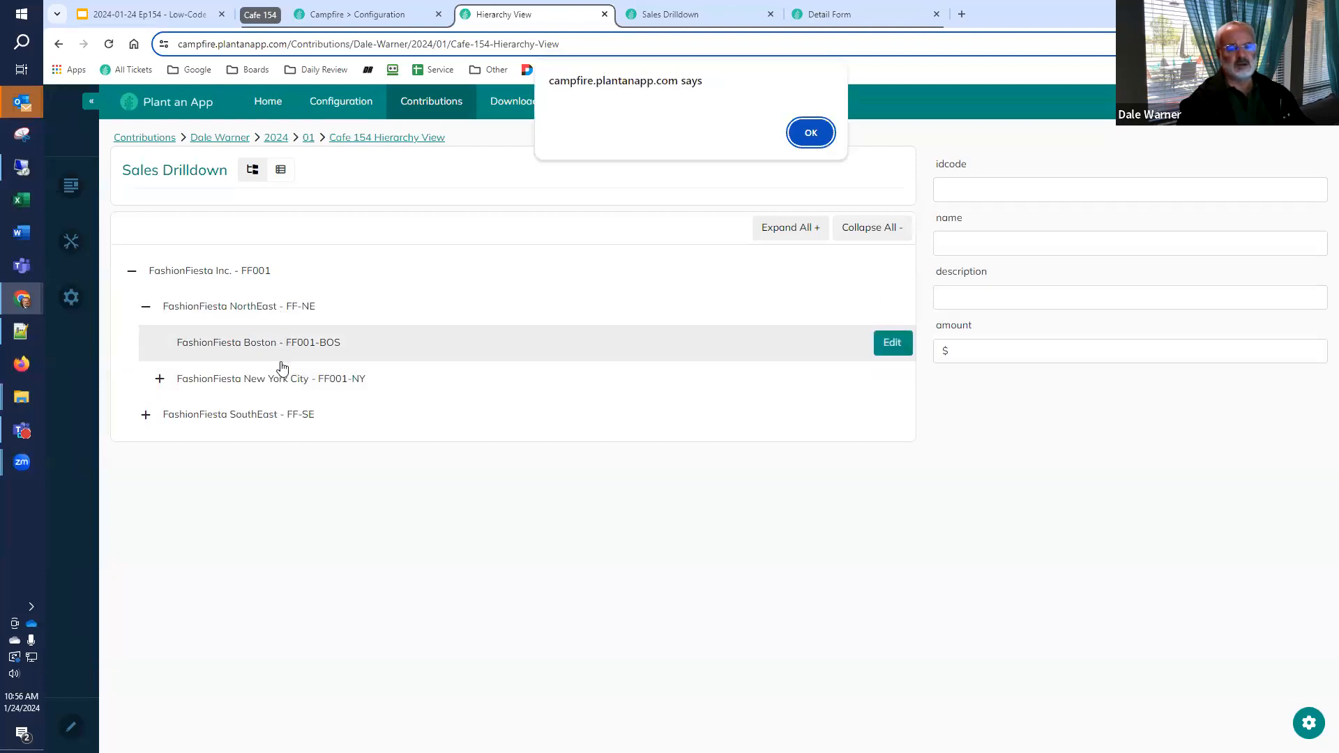
pyautogui.click(811, 134)
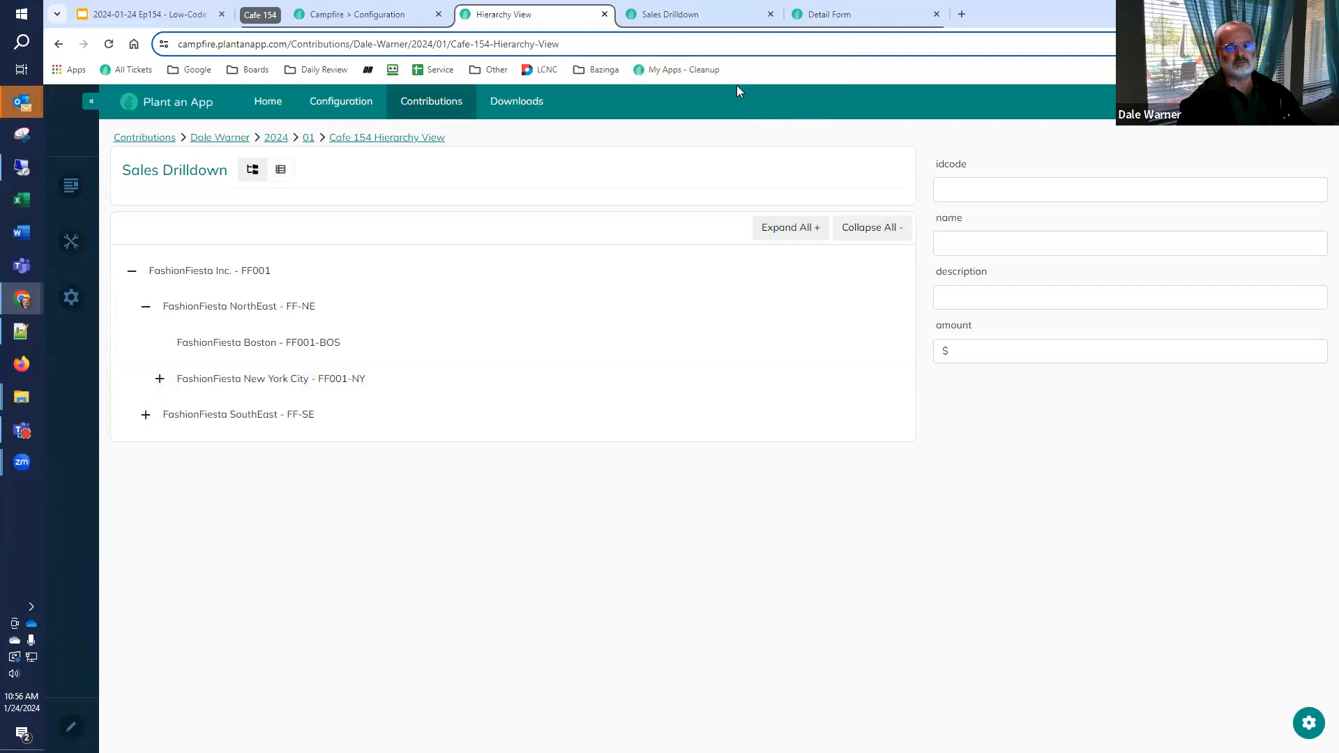
# Set the Hierarchy view's item-click JavaScript to alert(item.id); in the Sales Drilldown listing's settings
pyautogui.click(682, 15)
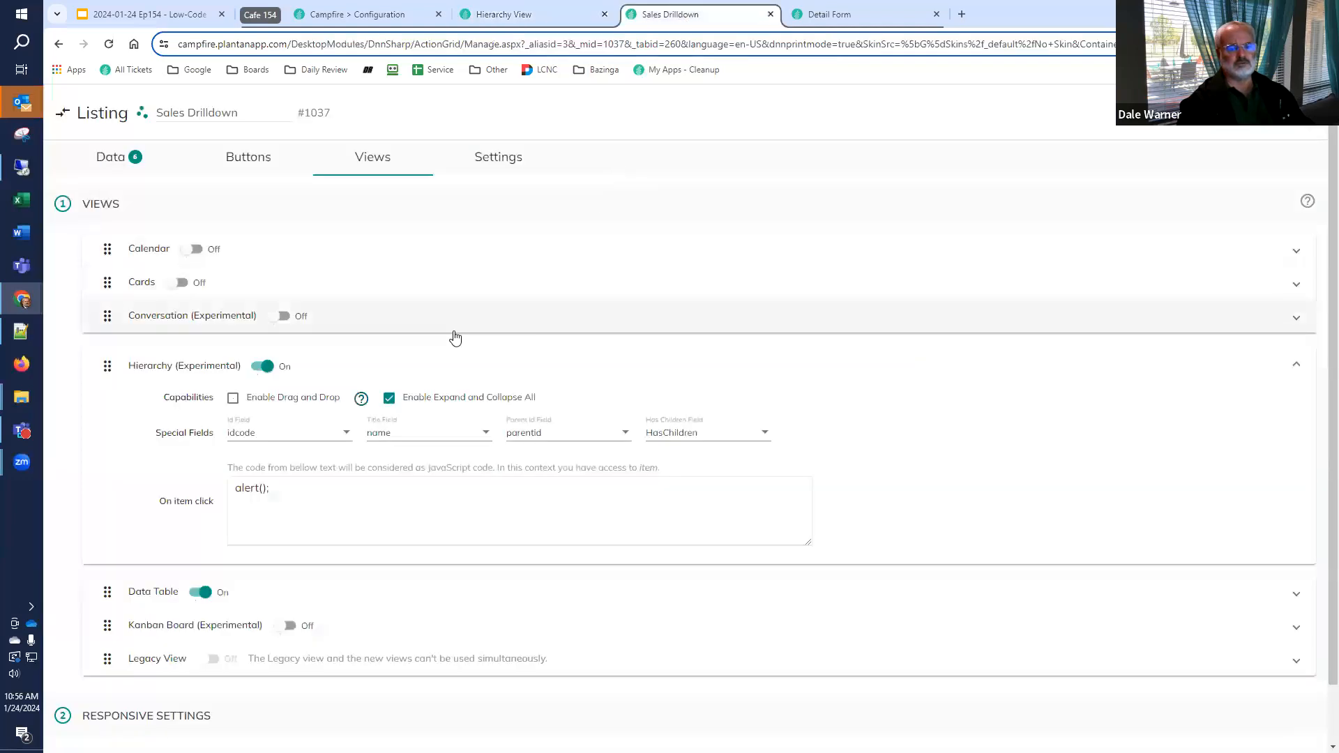
pyautogui.click(320, 489)
pyautogui.press('Tab')
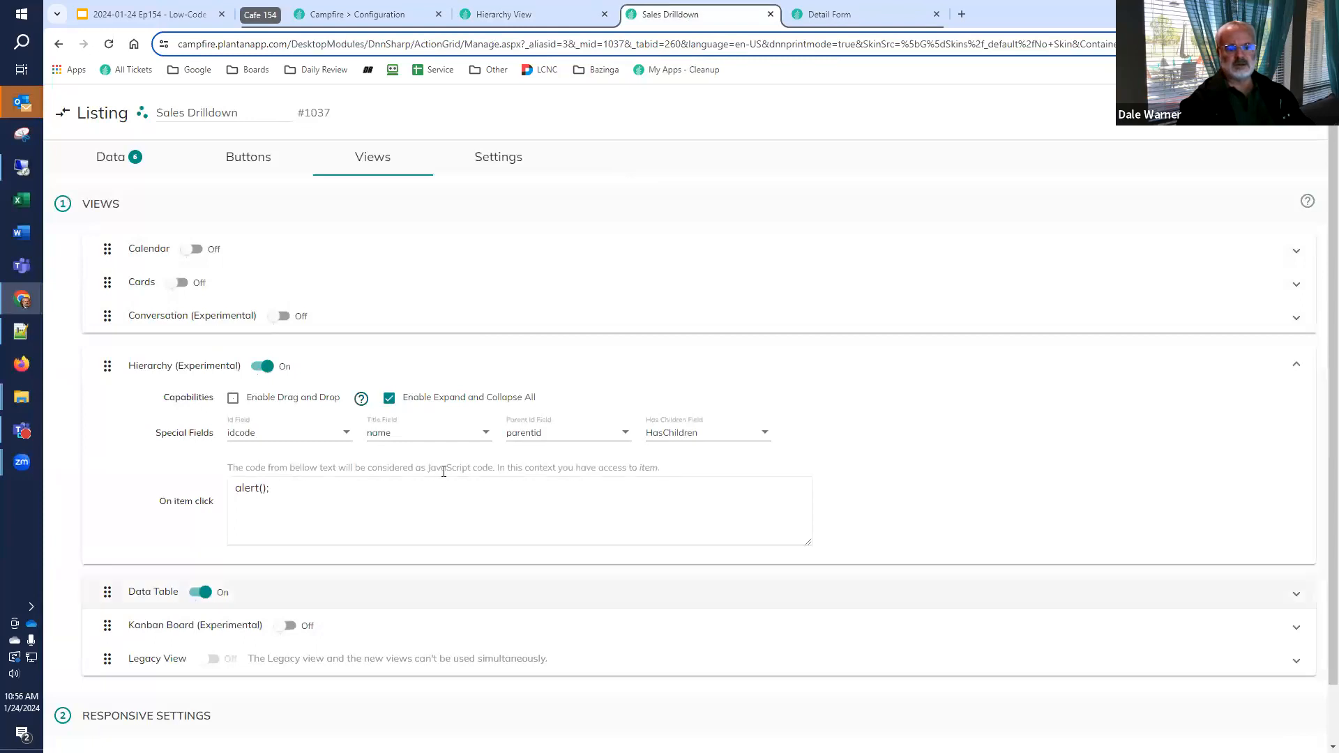
pyautogui.click(304, 498)
pyautogui.press('Left')
pyautogui.press('Left')
pyautogui.write('item.id')
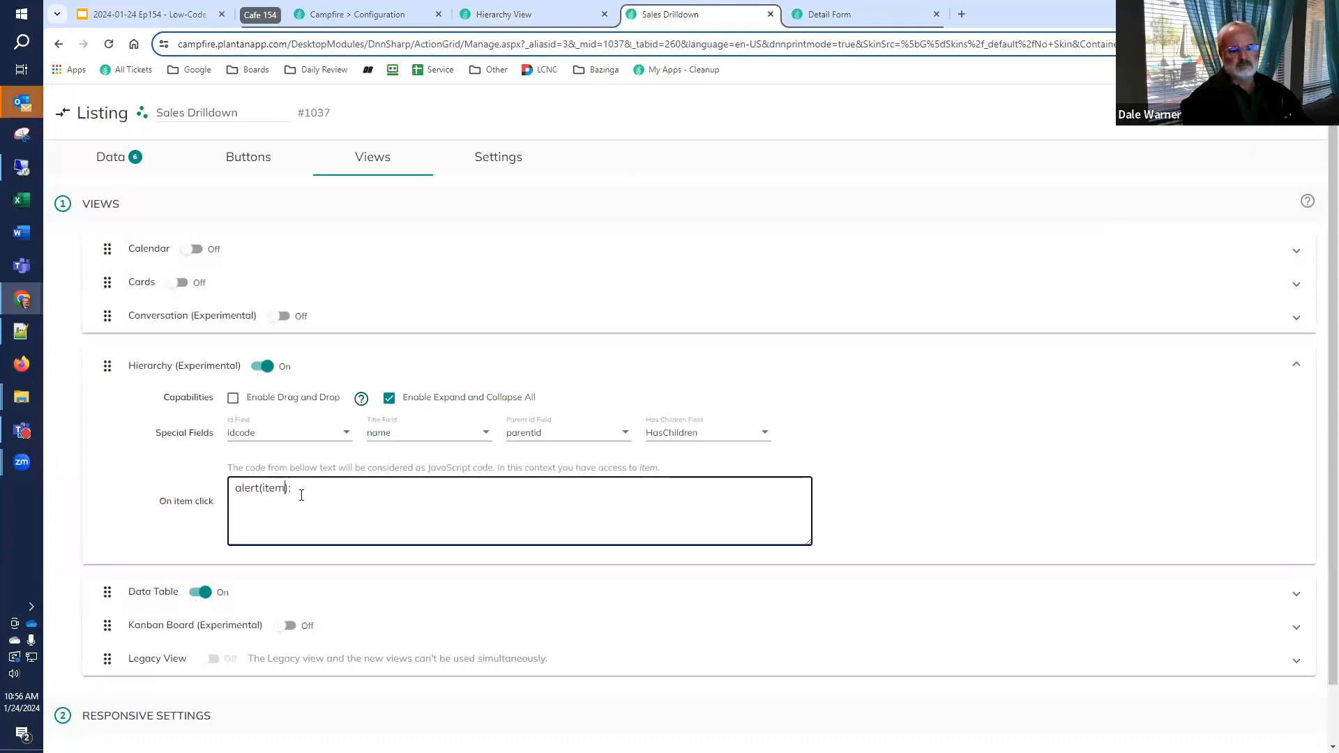
pyautogui.press('Tab')
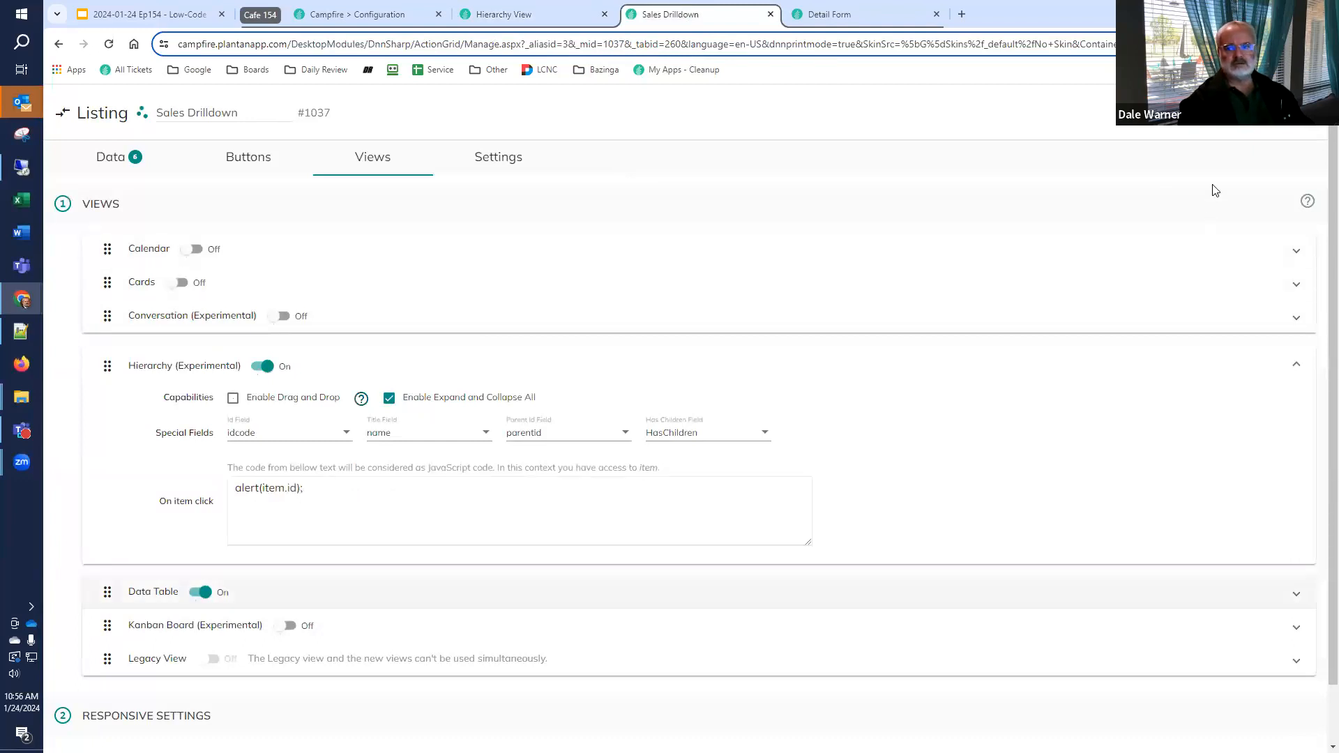
# Reload the Hierarchy View page, expand FashionFiesta Inc., test the item-click alert on FashionFiesta NorthEast and dismiss it
pyautogui.click(541, 16)
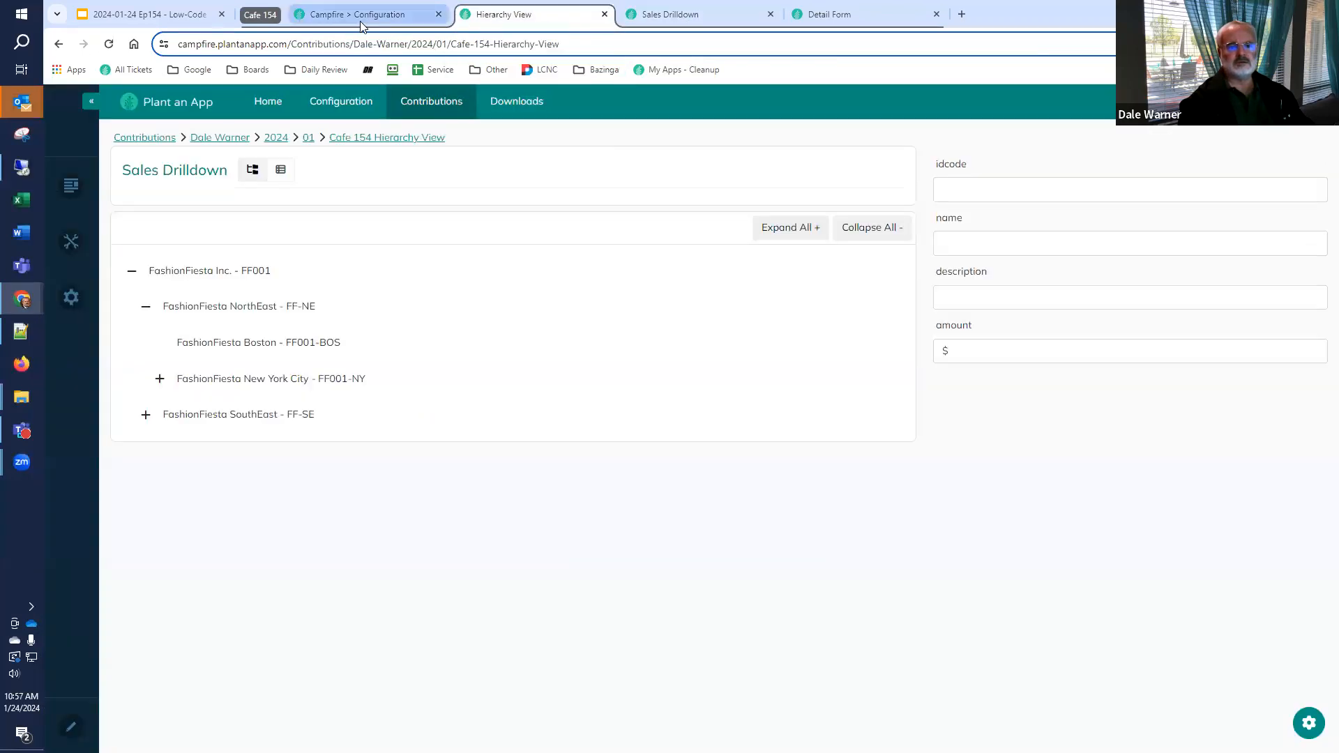
pyautogui.click(108, 44)
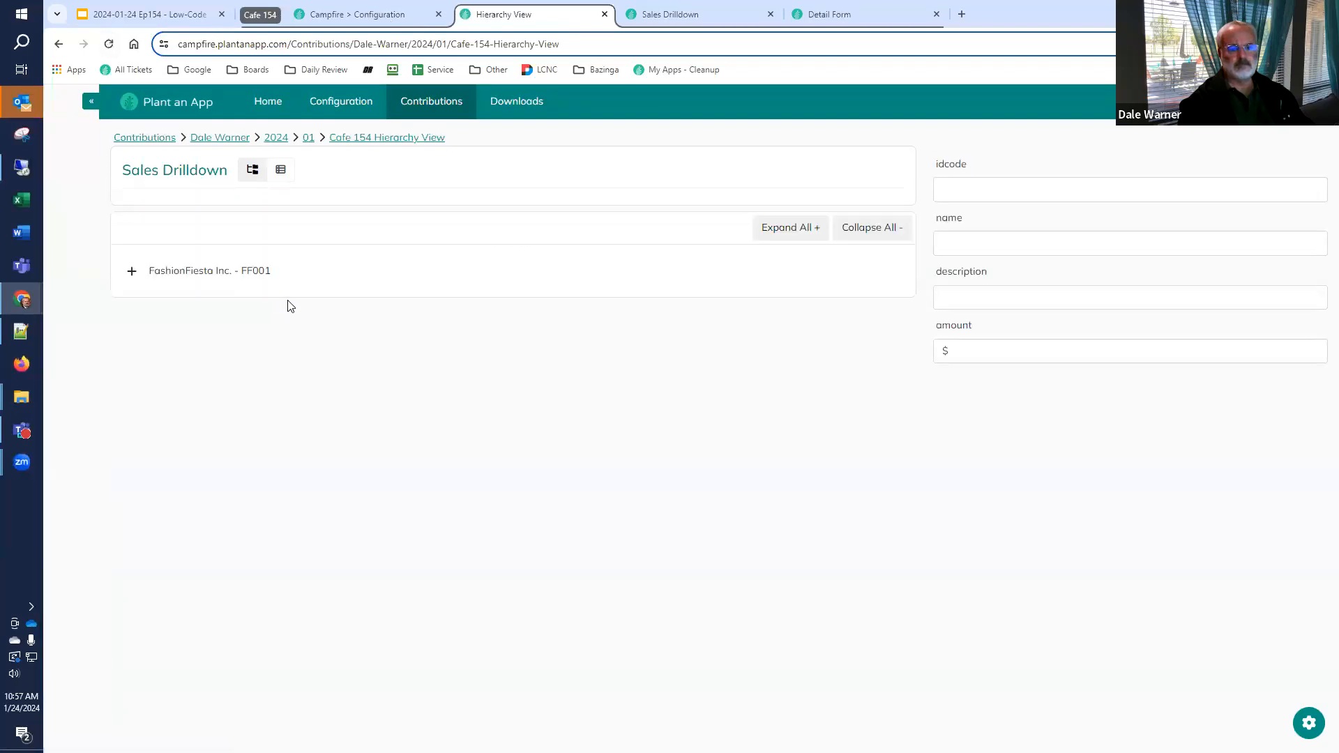
pyautogui.click(134, 272)
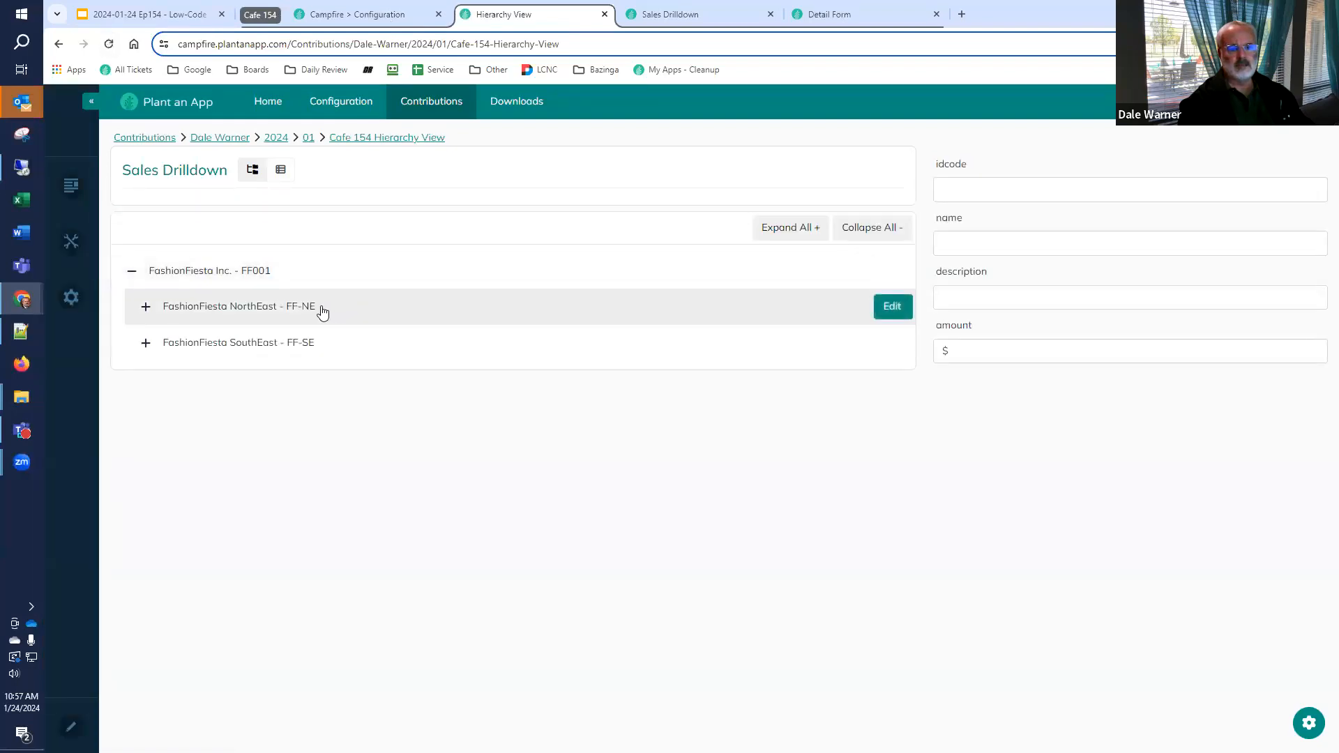
pyautogui.click(325, 310)
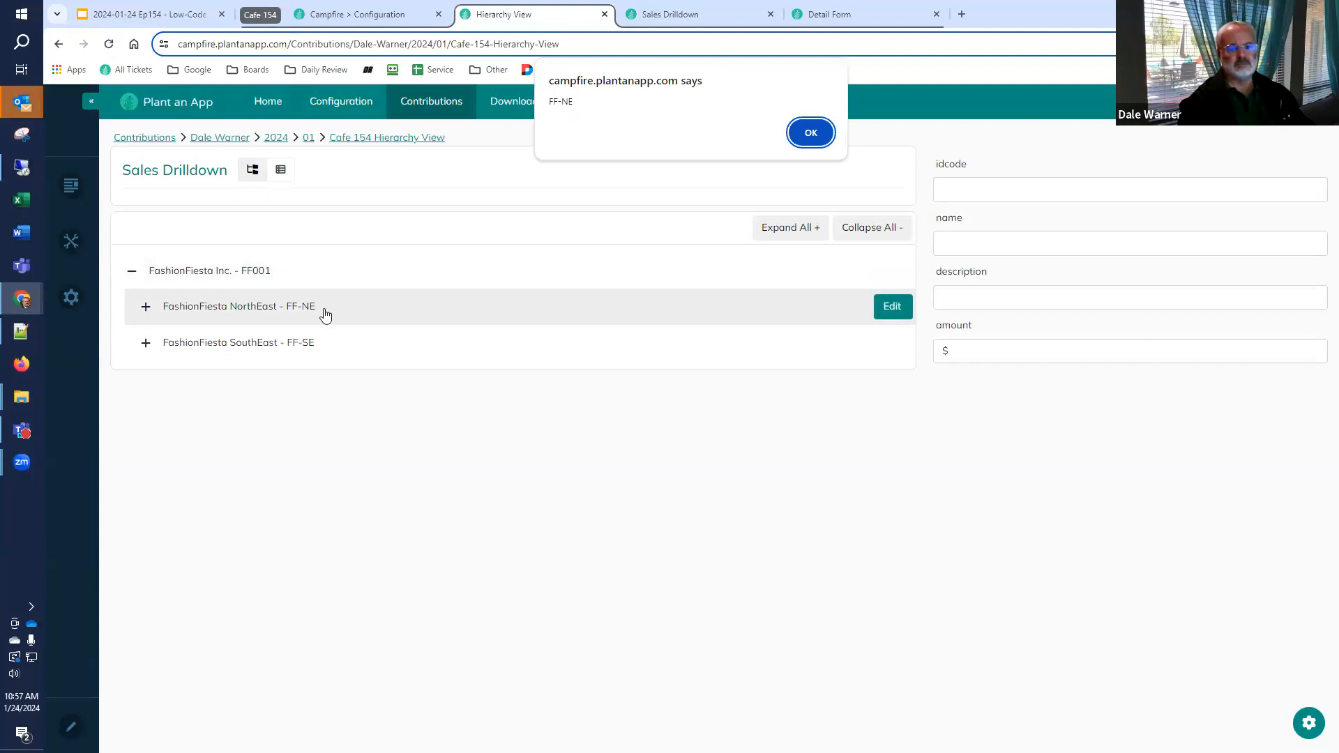
pyautogui.click(812, 132)
# Expand the entire sales hierarchy, test the item-click alert on Central Park Transaction - 001 and dismiss it
pyautogui.click(145, 308)
pyautogui.click(160, 379)
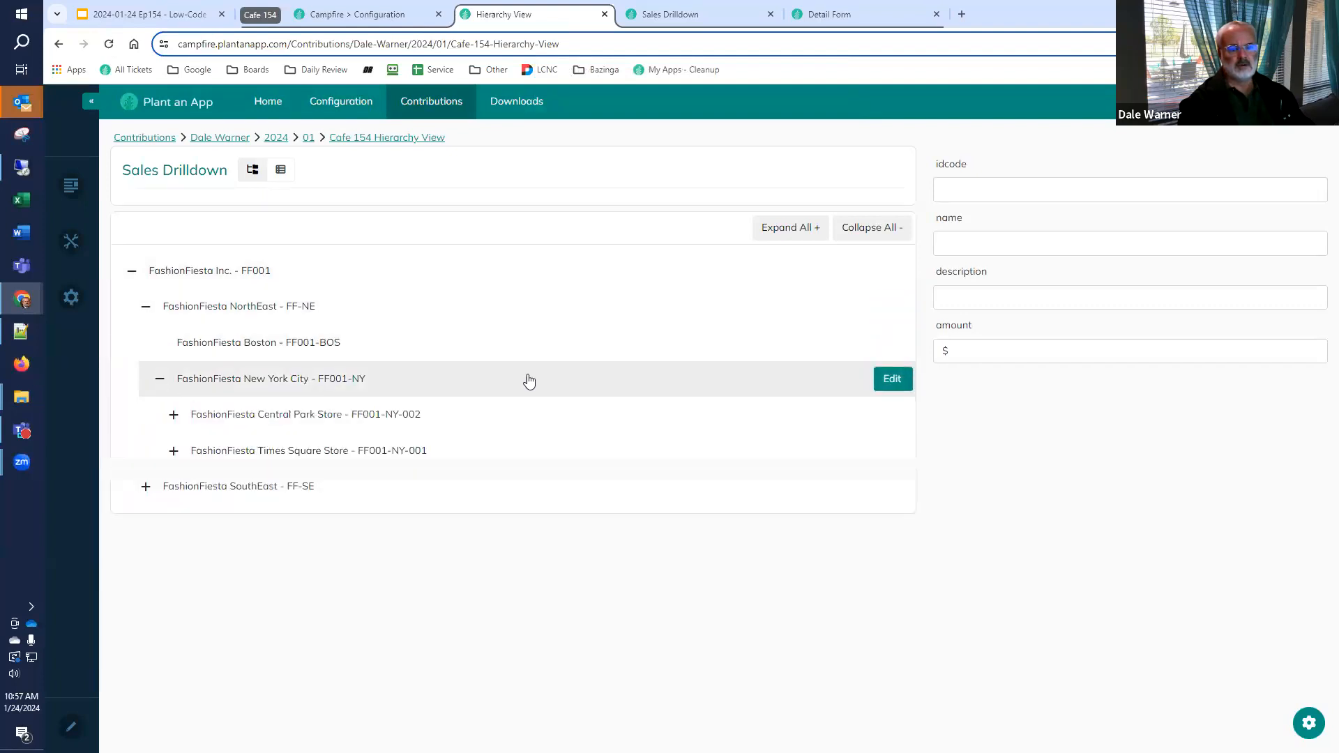
pyautogui.click(810, 239)
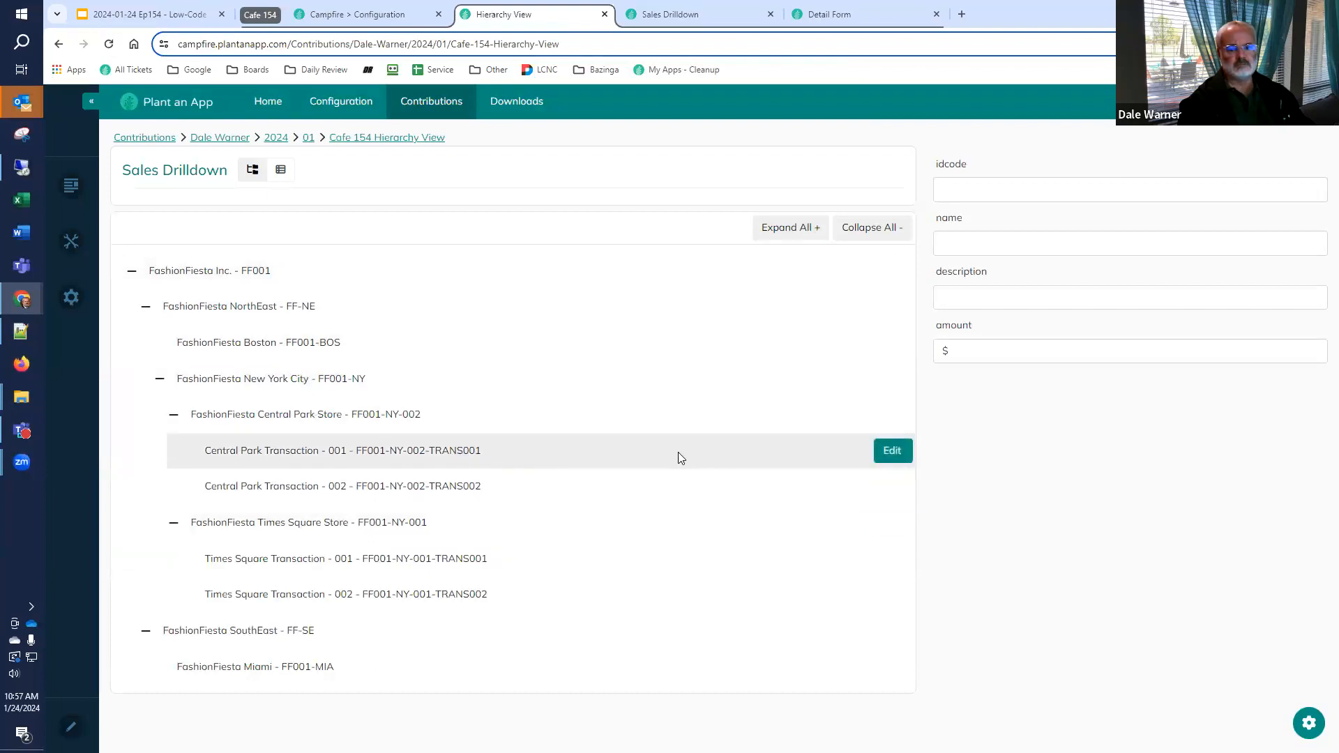
pyautogui.click(647, 456)
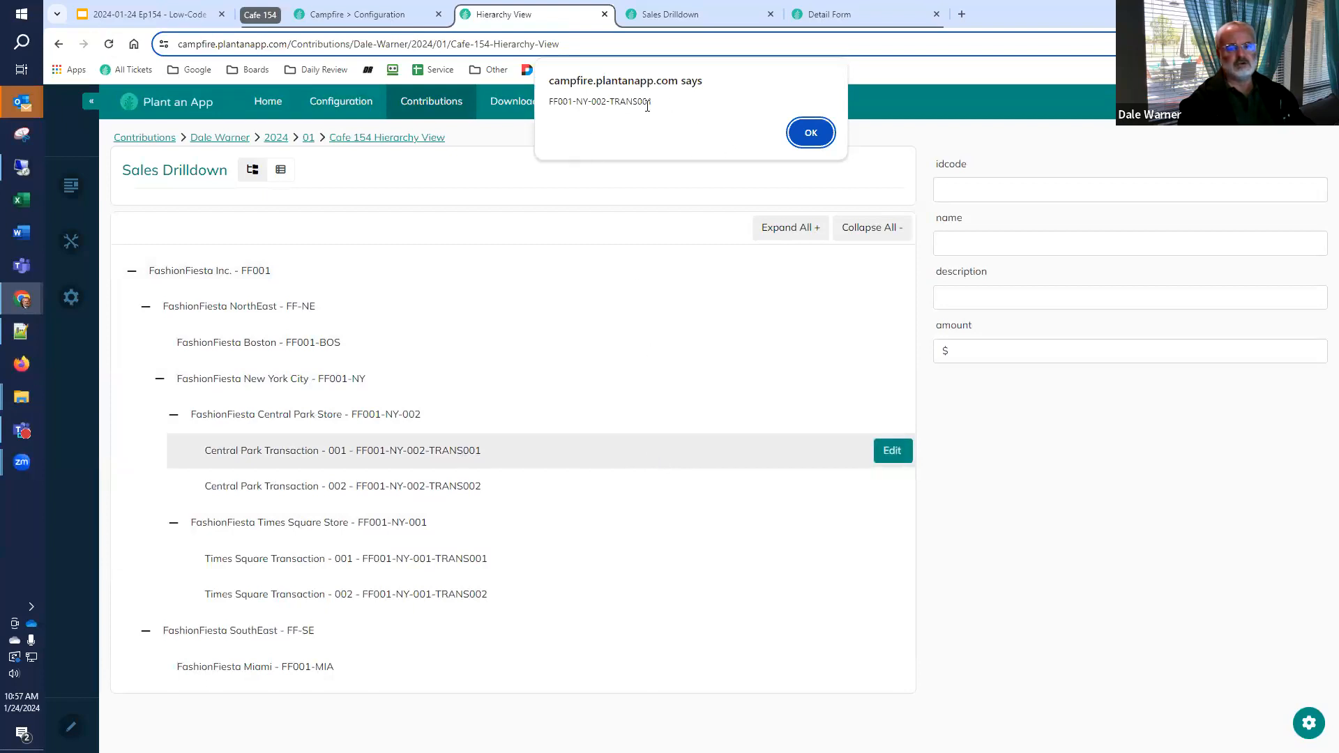
pyautogui.click(795, 140)
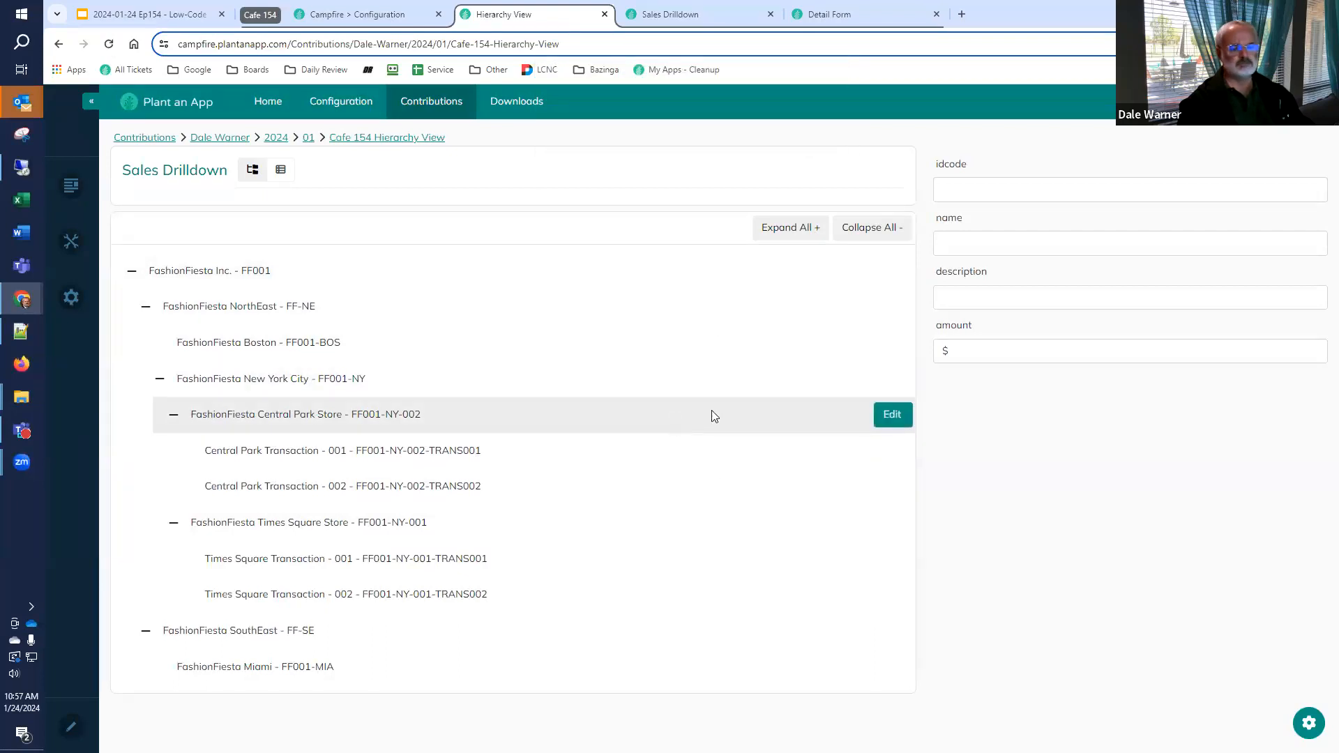
# Switch to the Low-Code Café presentation in Google Slides and show the Conclusion slide
pyautogui.click(140, 14)
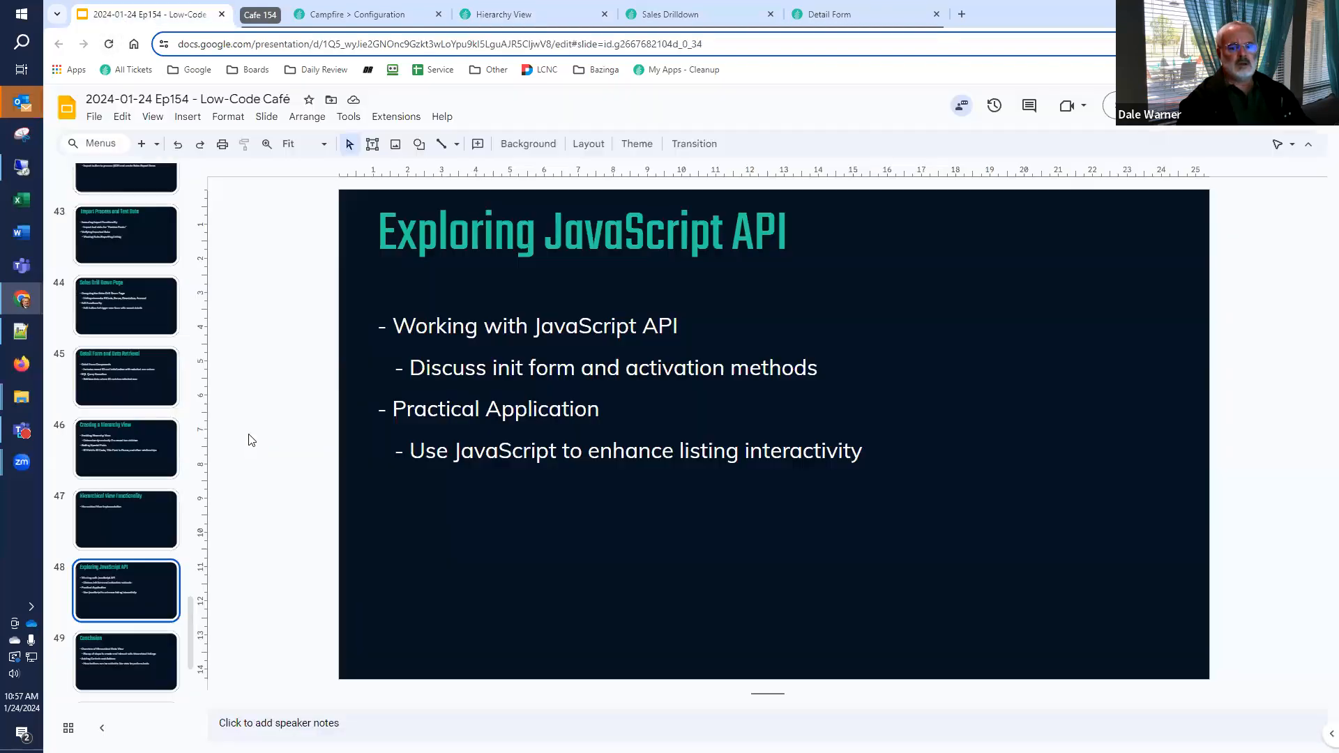
pyautogui.scroll(-2, 104, 578)
pyautogui.click(98, 535)
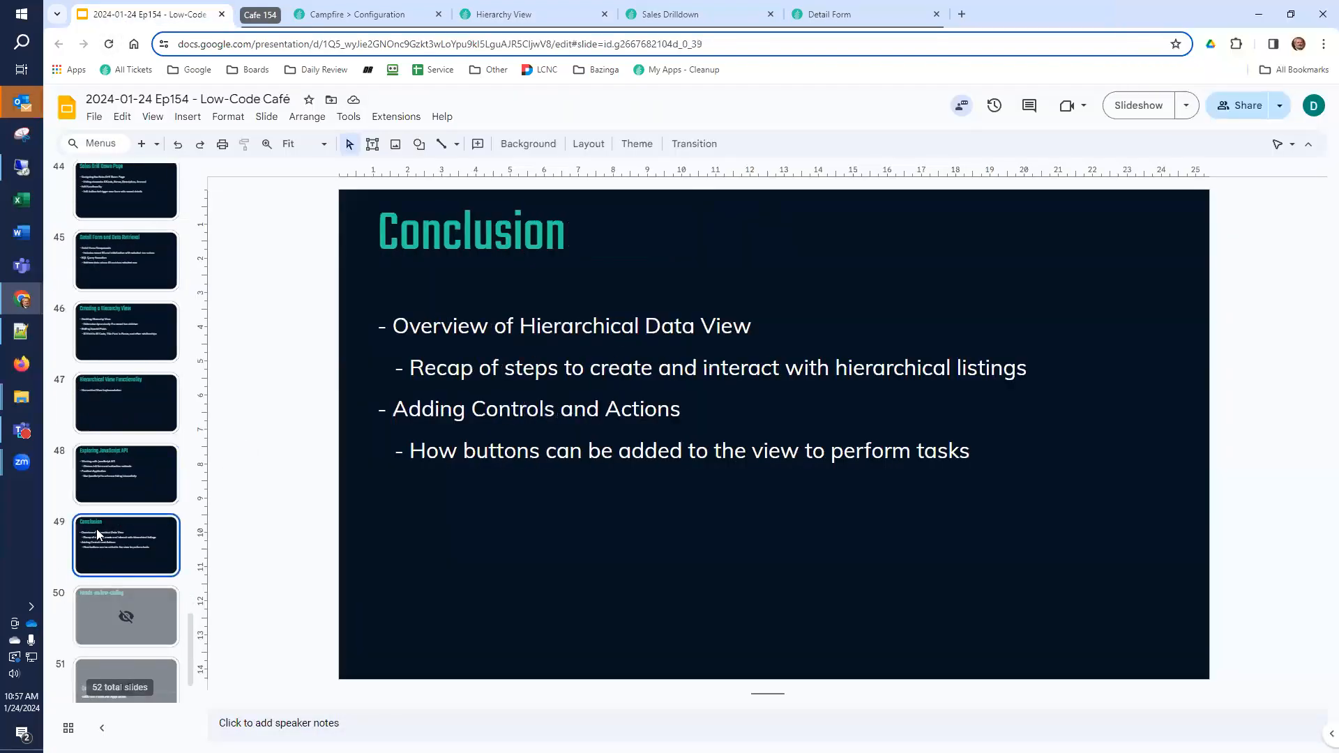